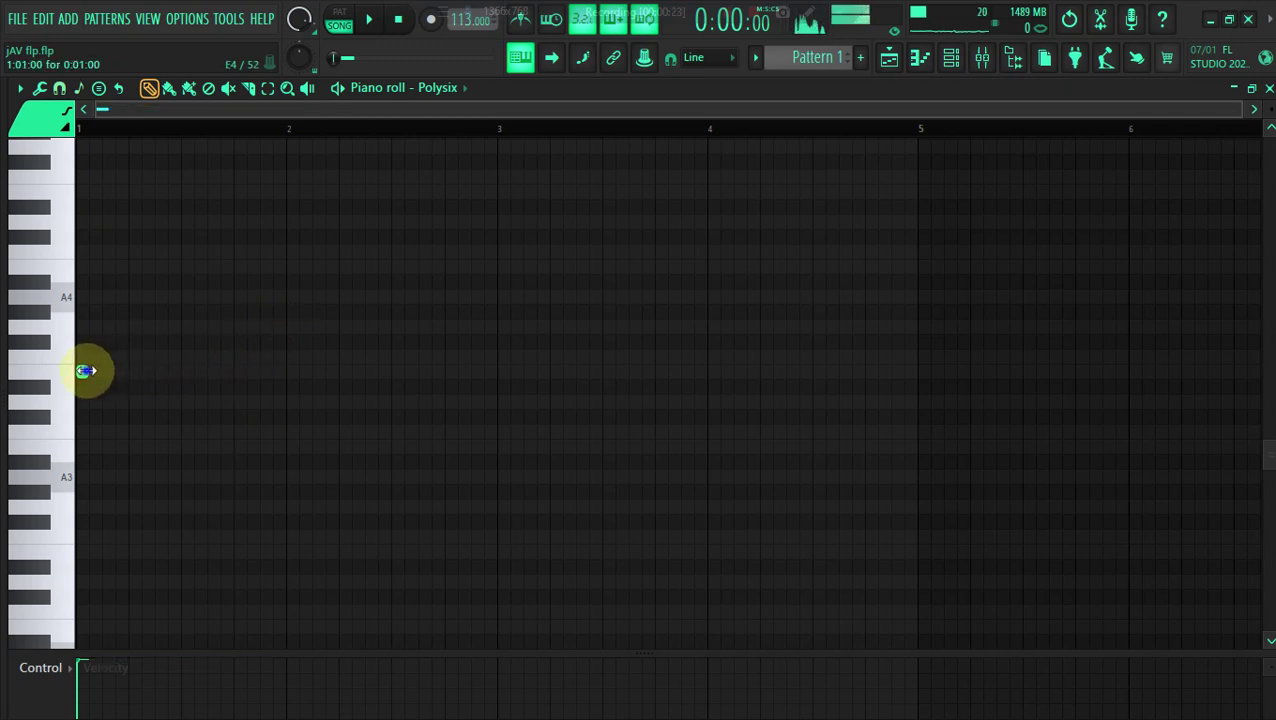
Draw a 14-step E4 note at the start of bar 1, followed directly by an A3 note of the same length
left_click_drag(85, 371, 279, 378)
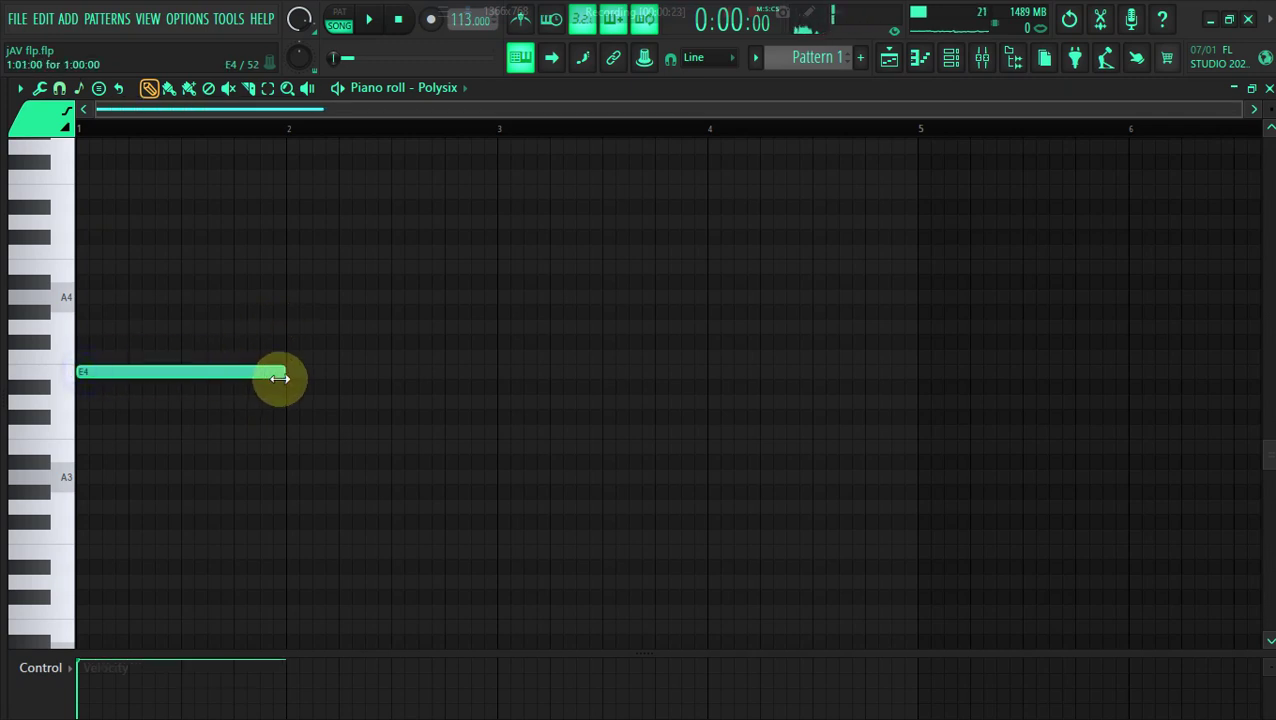
left_click(268, 477)
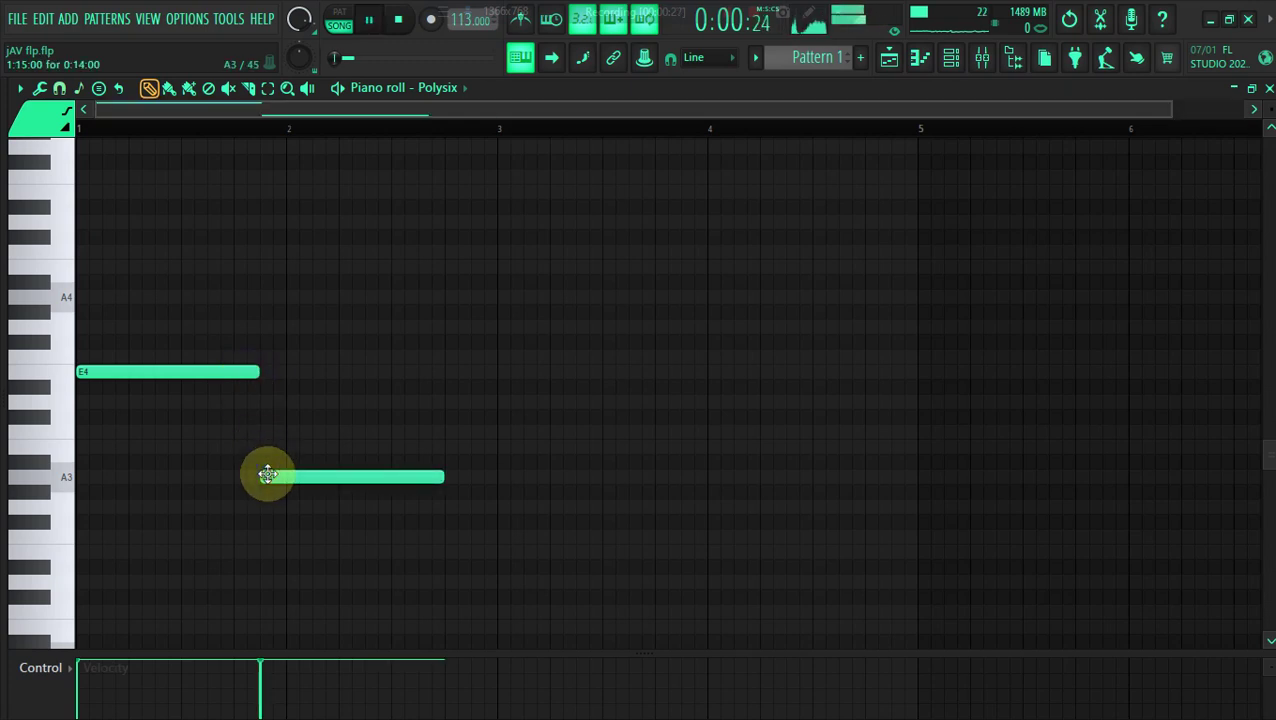
Place Pattern 1 at the start of playlist Track 2 and extend the clip to the beginning of bar 5
left_click(898, 61)
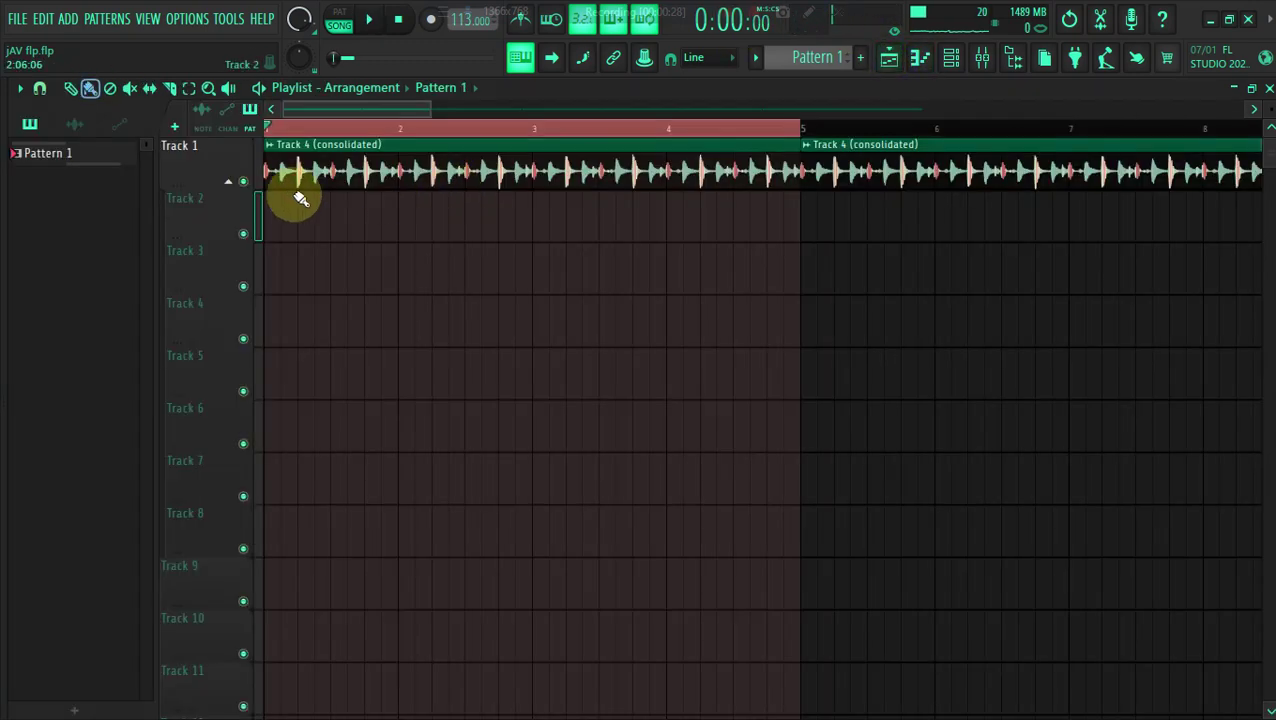
left_click(276, 213)
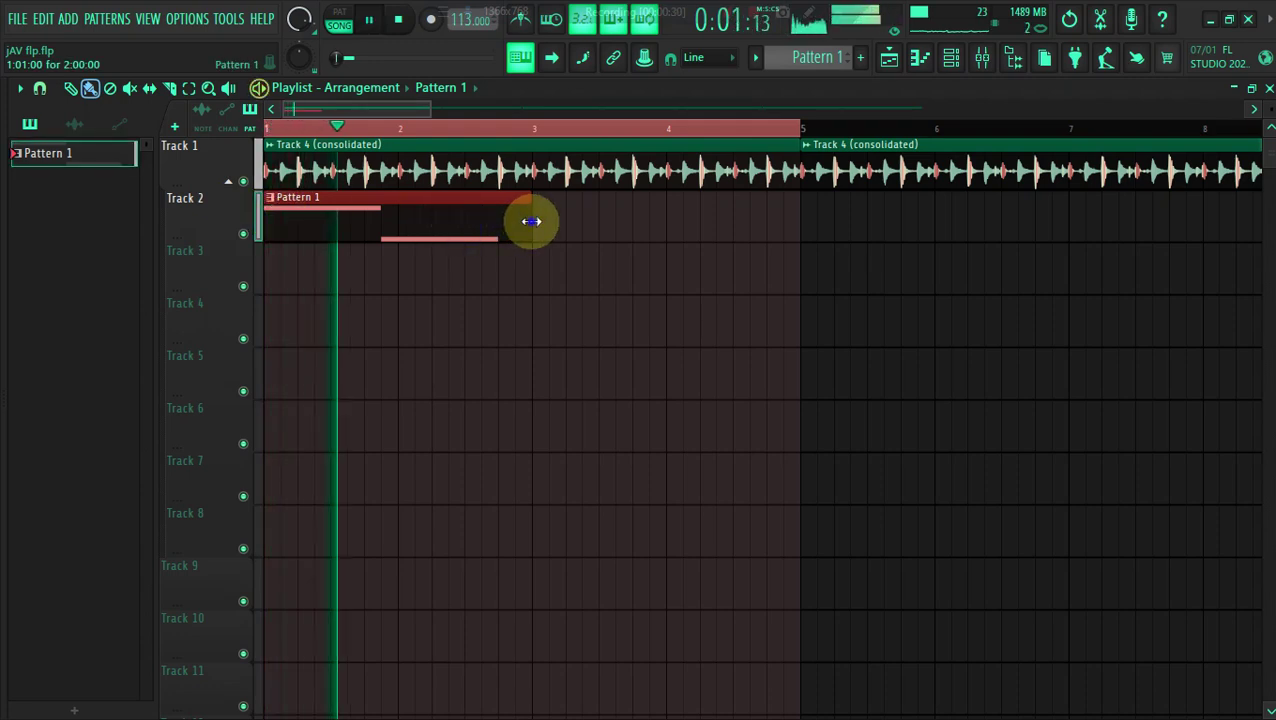
left_click_drag(530, 219, 820, 165)
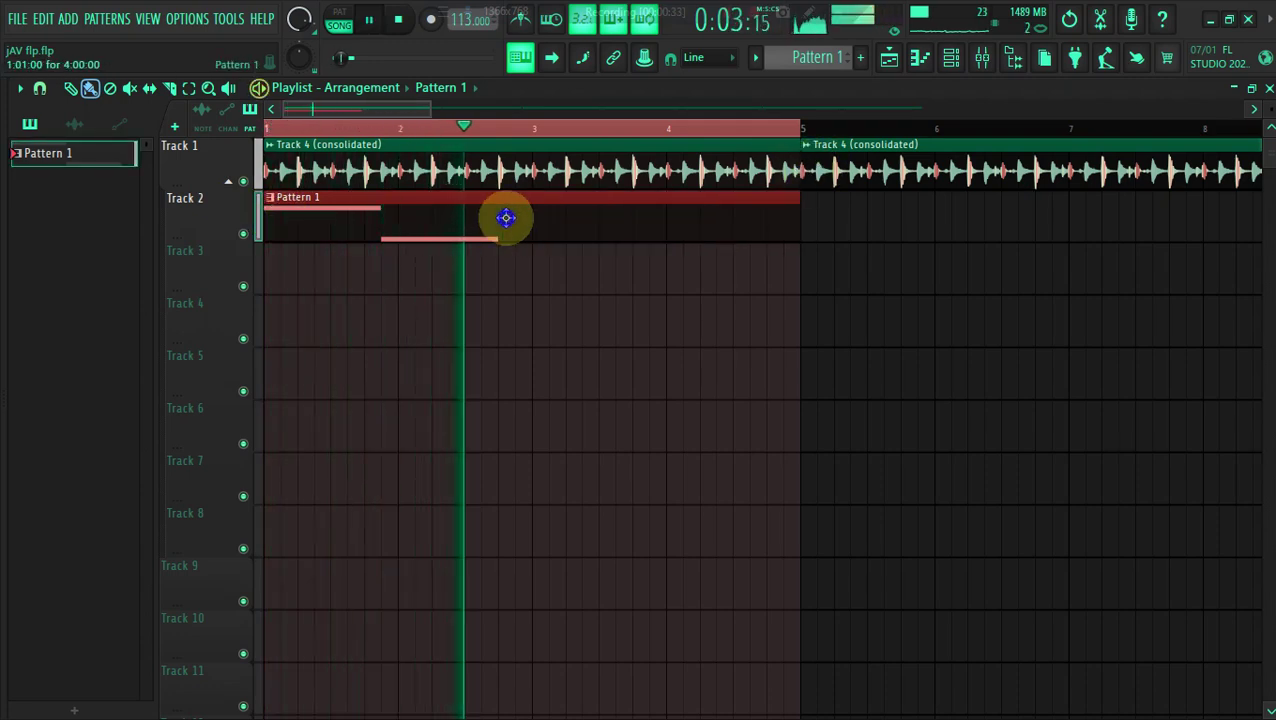
Reopen the Polysix piano roll and set bars 1 and 2 as the playback range around the notes
left_click(949, 63)
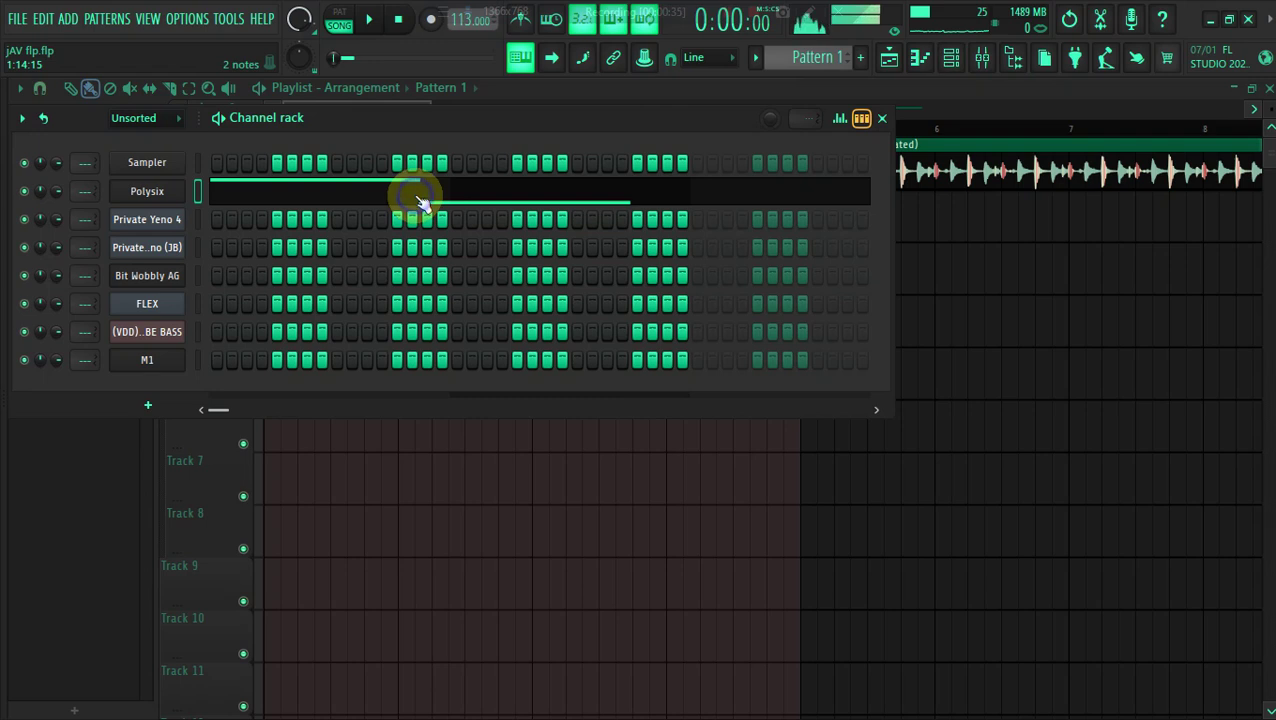
left_click(422, 202)
key("ctrl+a")
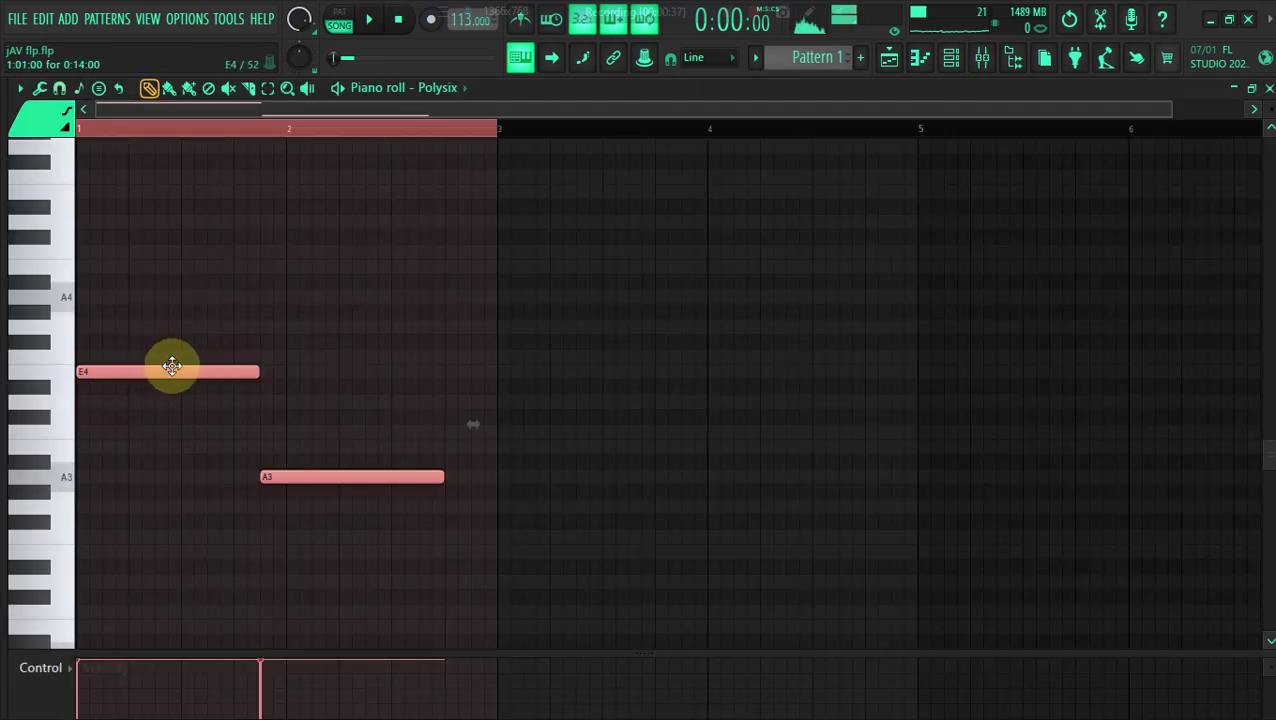
left_click(292, 392)
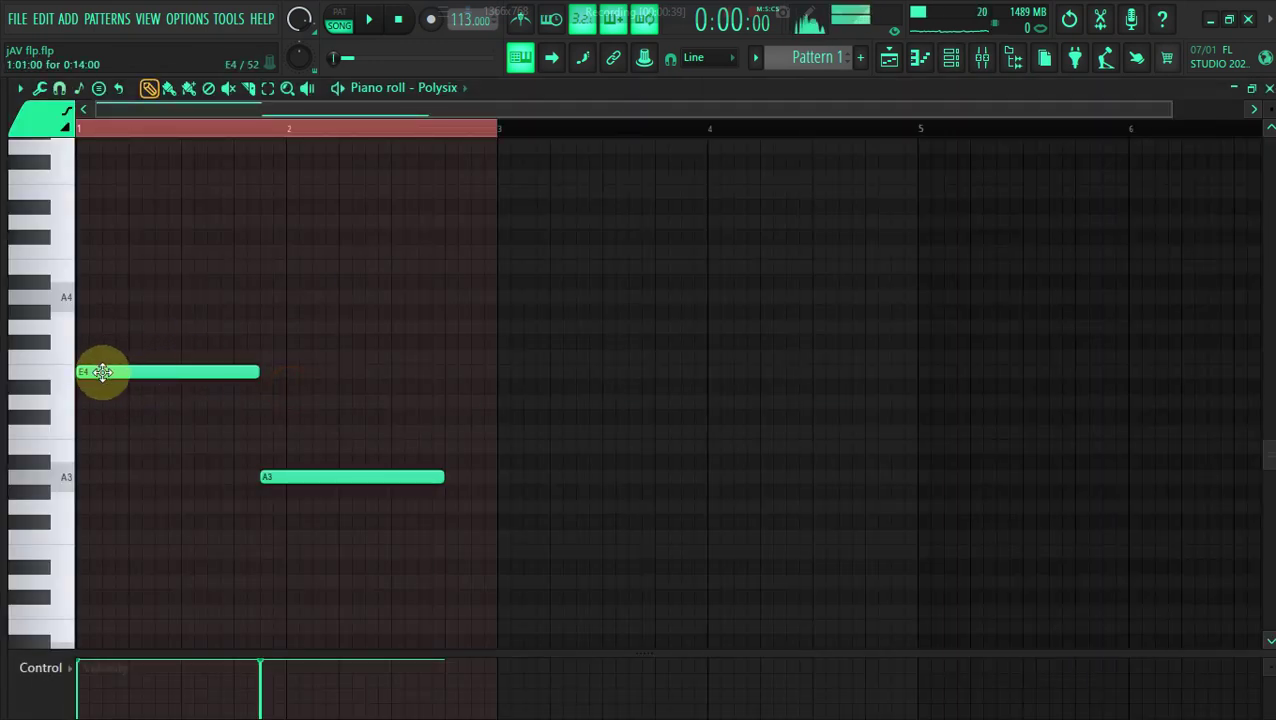
Play the two notes and lengthen the A3 note to the start of bar 3
key("space")
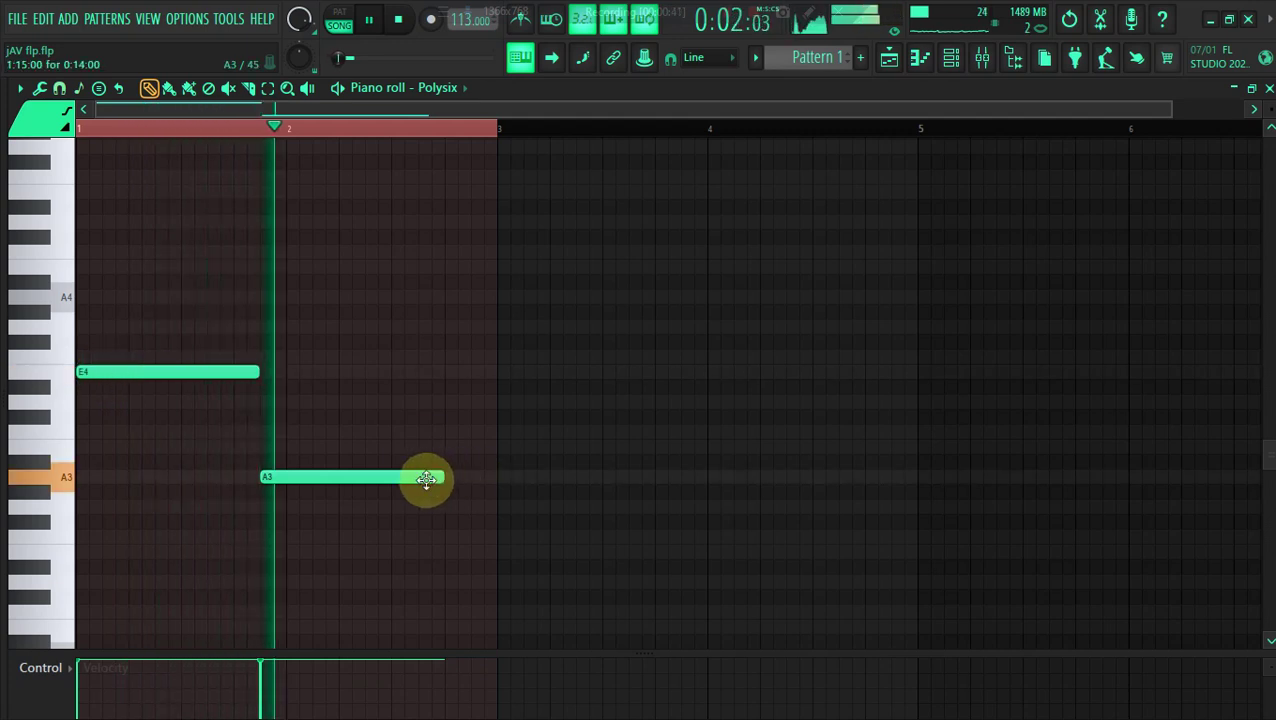
left_click_drag(443, 478, 490, 483)
key("space")
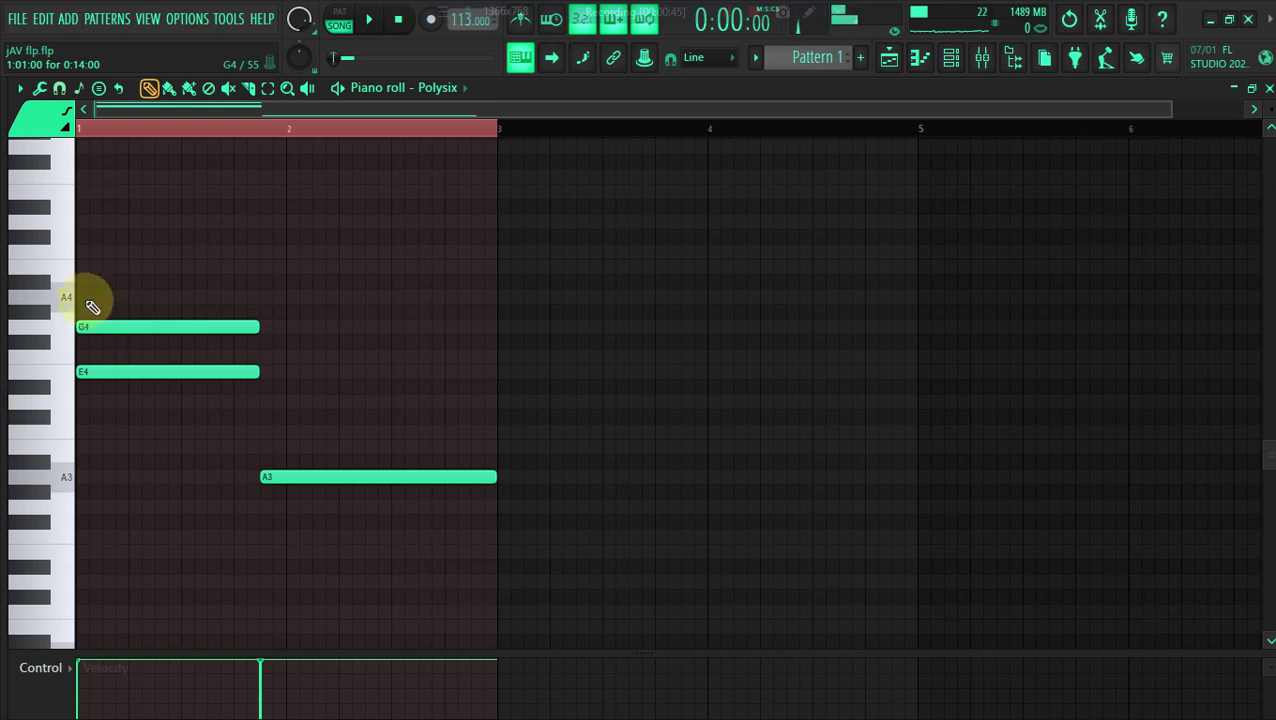
Stack G4, B4 and D5 above the E4 note in bar 1 and audition the chord
left_click(83, 223)
key("space")
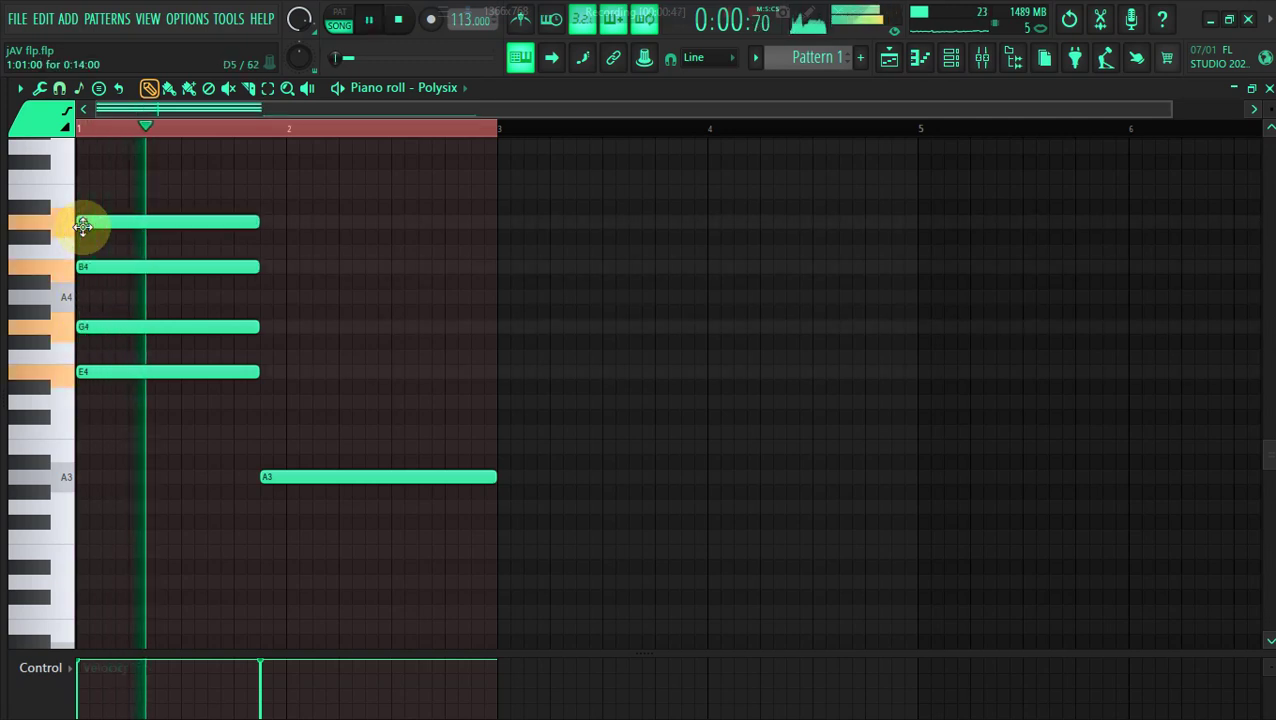
key("space")
Paint C4, E4 and G4 above the A3 note and lengthen all three to the start of bar 3
left_click(172, 89)
key("space")
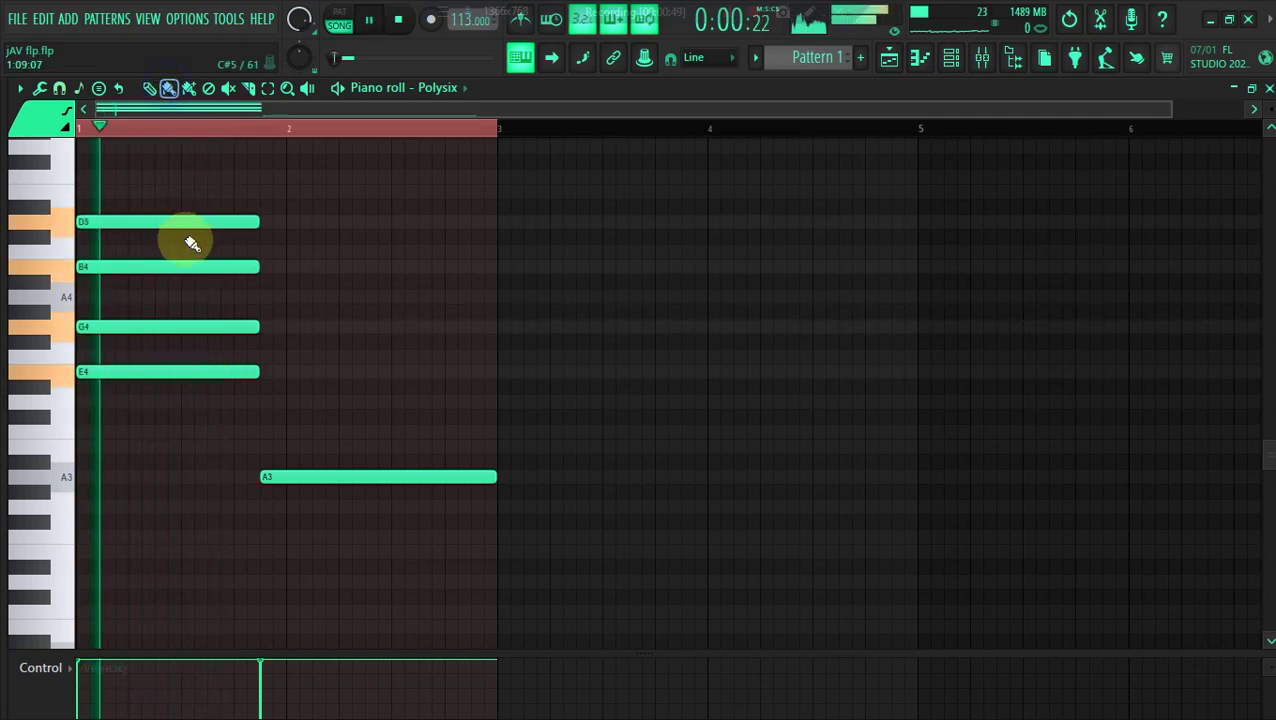
key("space")
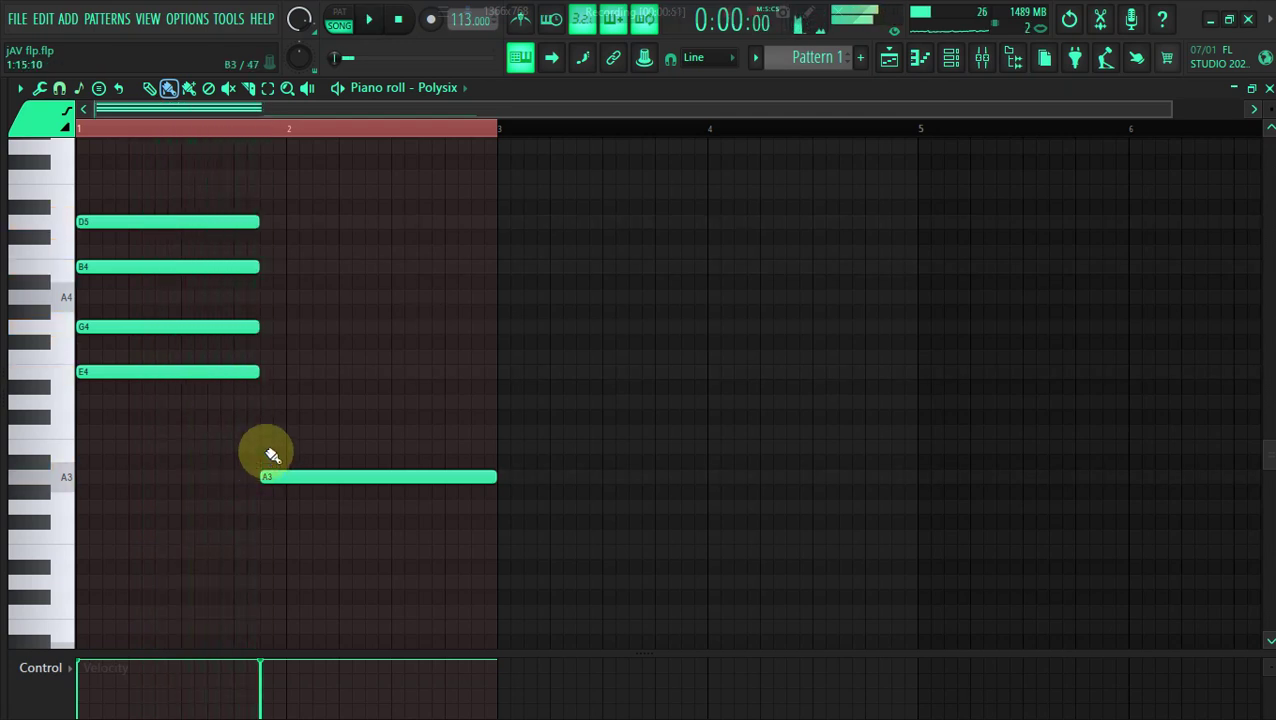
key("space")
key("space")
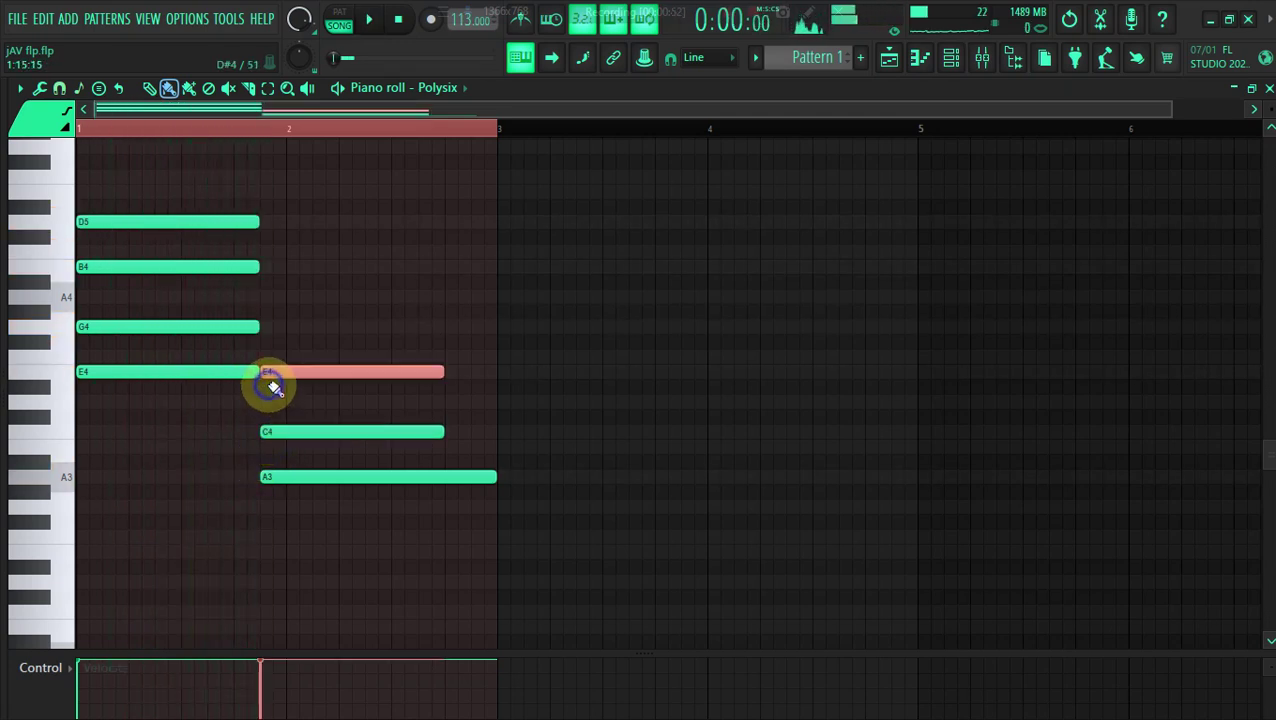
key("space")
left_click_drag(442, 433, 496, 446)
left_click_drag(444, 372, 492, 386)
left_click_drag(444, 328, 498, 342)
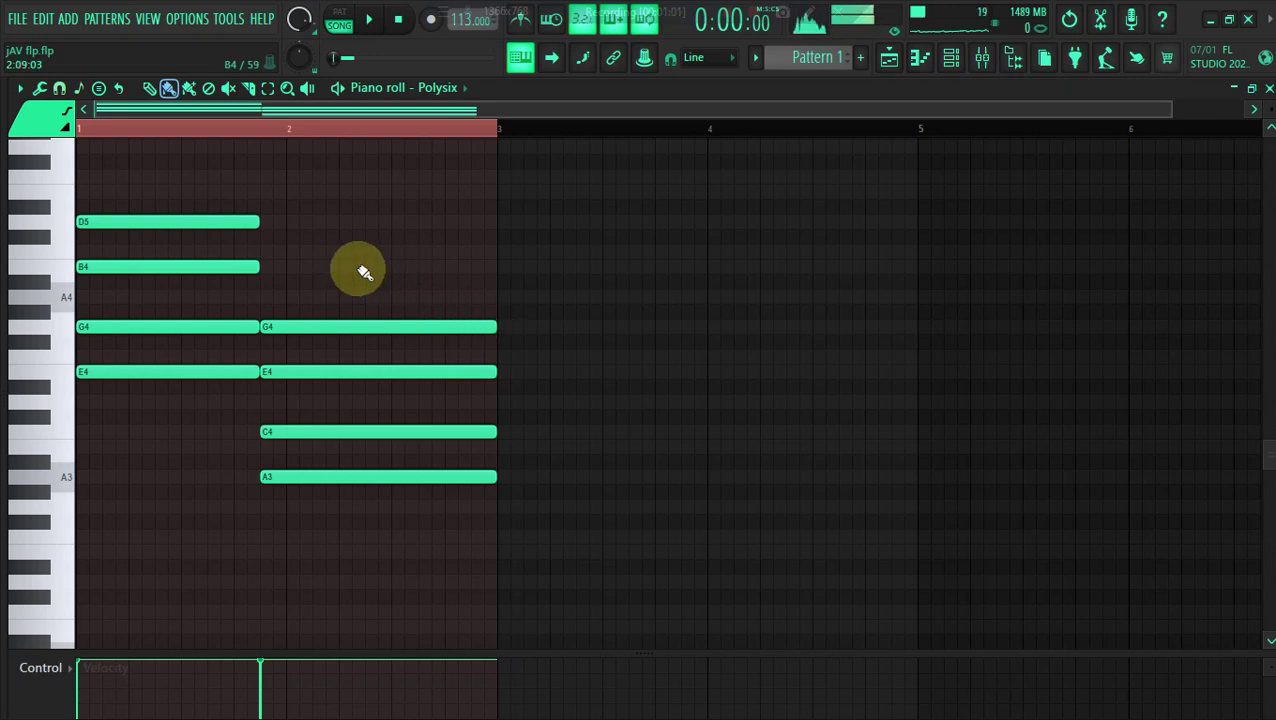
Clear all notes, build a 14-step chord of F4, A4 and C5 from the start of bar 1, and play it
left_click_drag(210, 188, 352, 231)
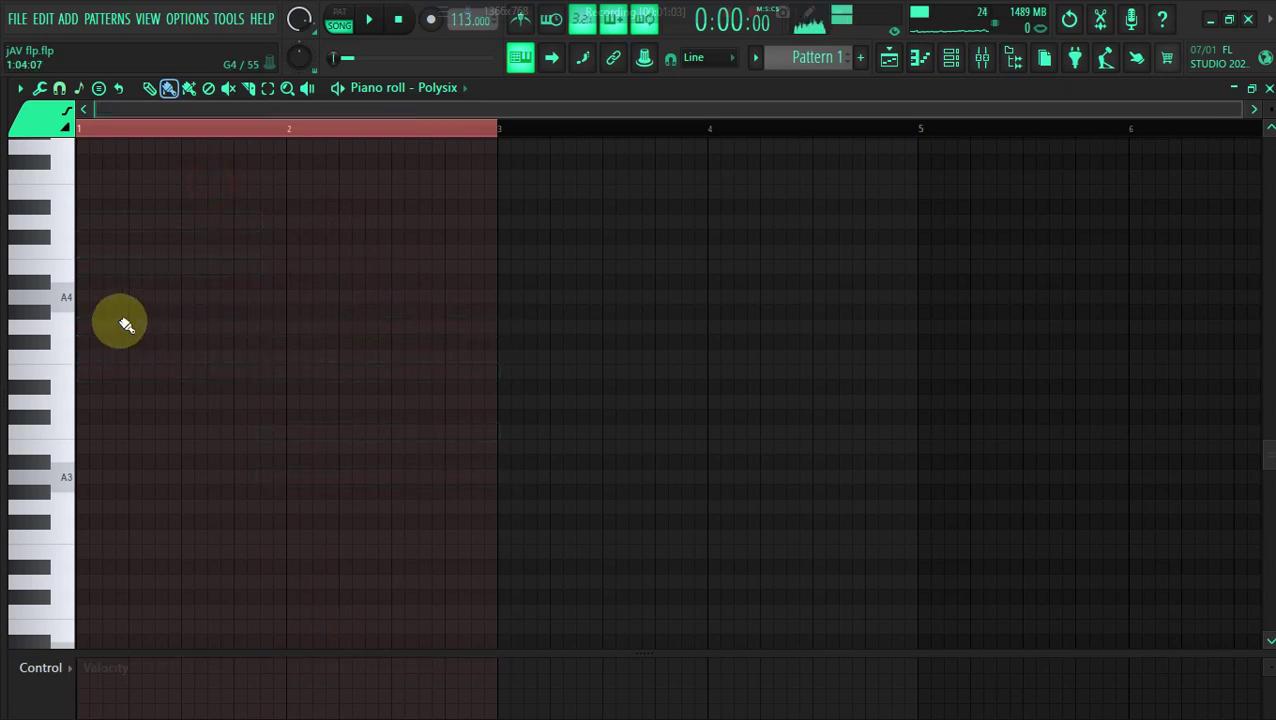
left_click(83, 356)
left_click_drag(311, 358, 284, 357)
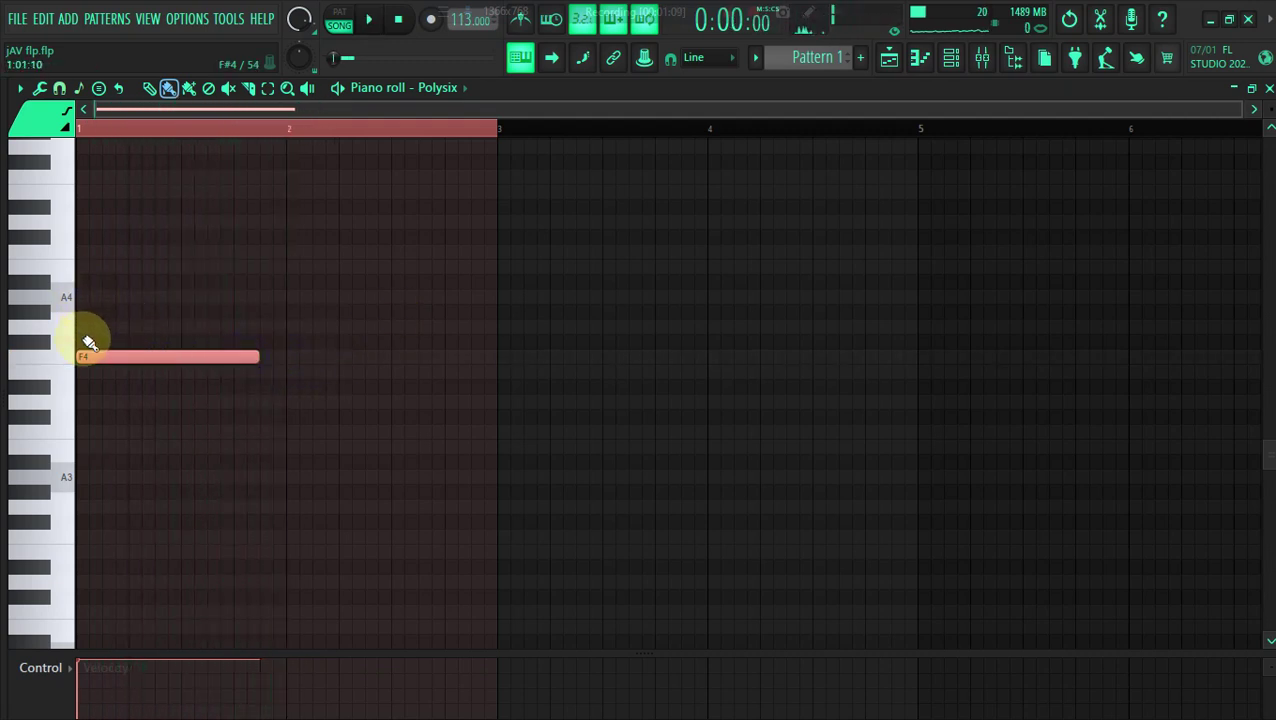
left_click(85, 297)
left_click(83, 251)
key("space")
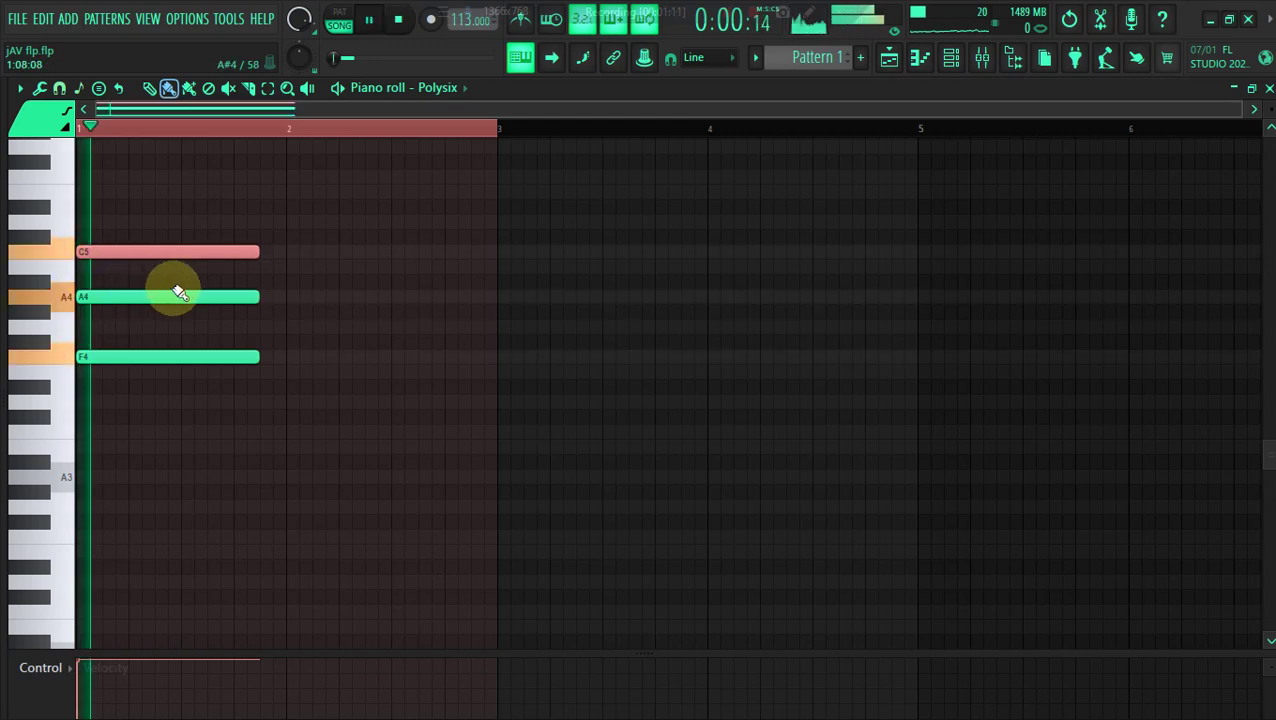
Try a second chord of G4, E4, C4 and A3 directly after the F4 chord while it plays
left_click(265, 328)
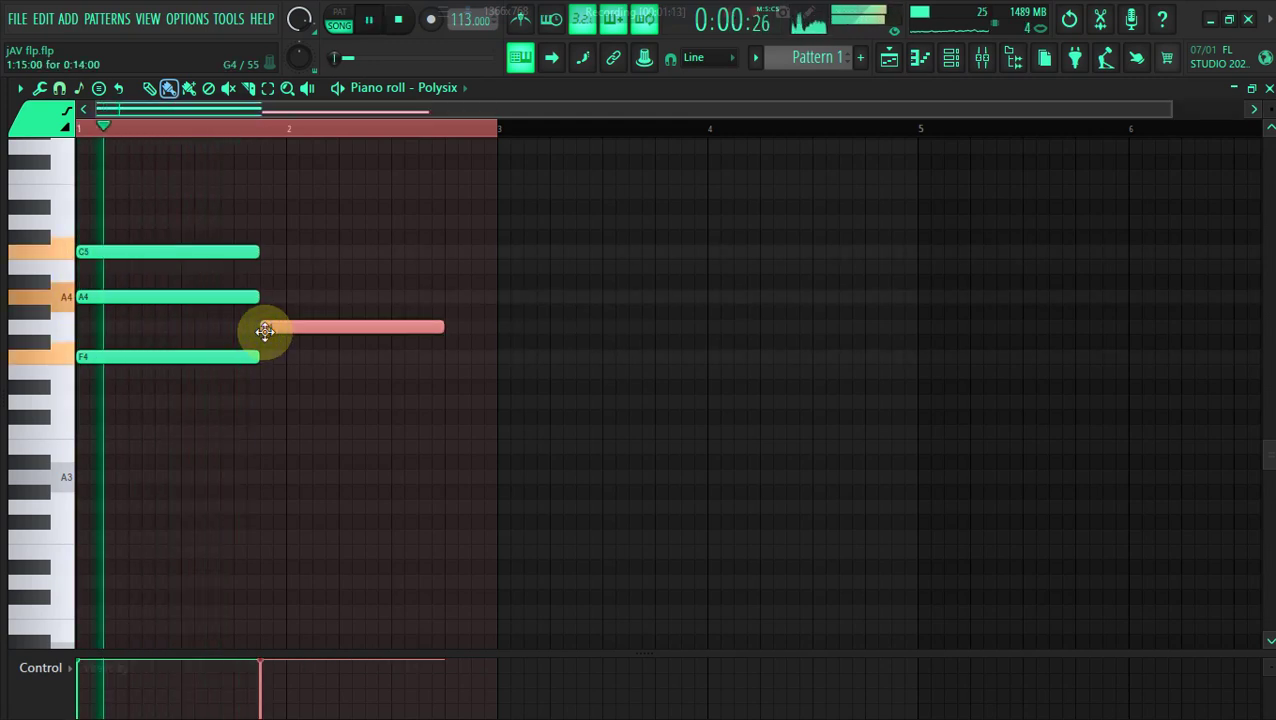
left_click(265, 371)
left_click(265, 431)
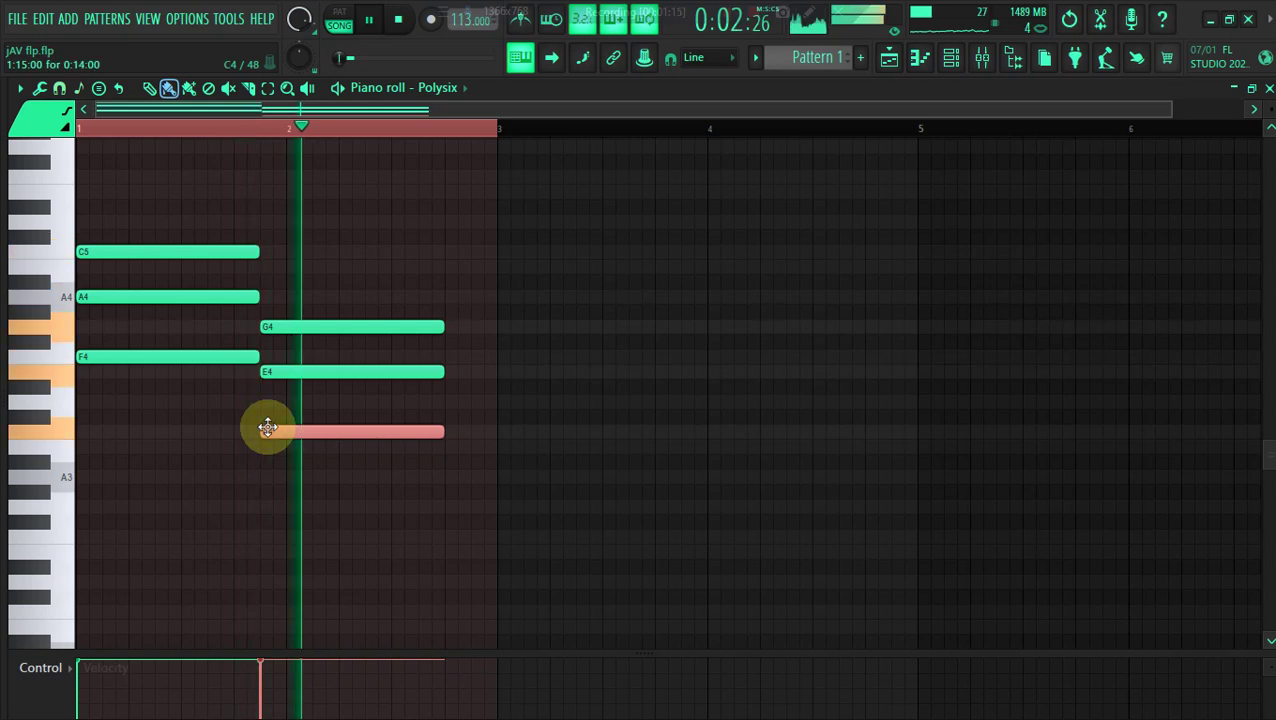
left_click(267, 477)
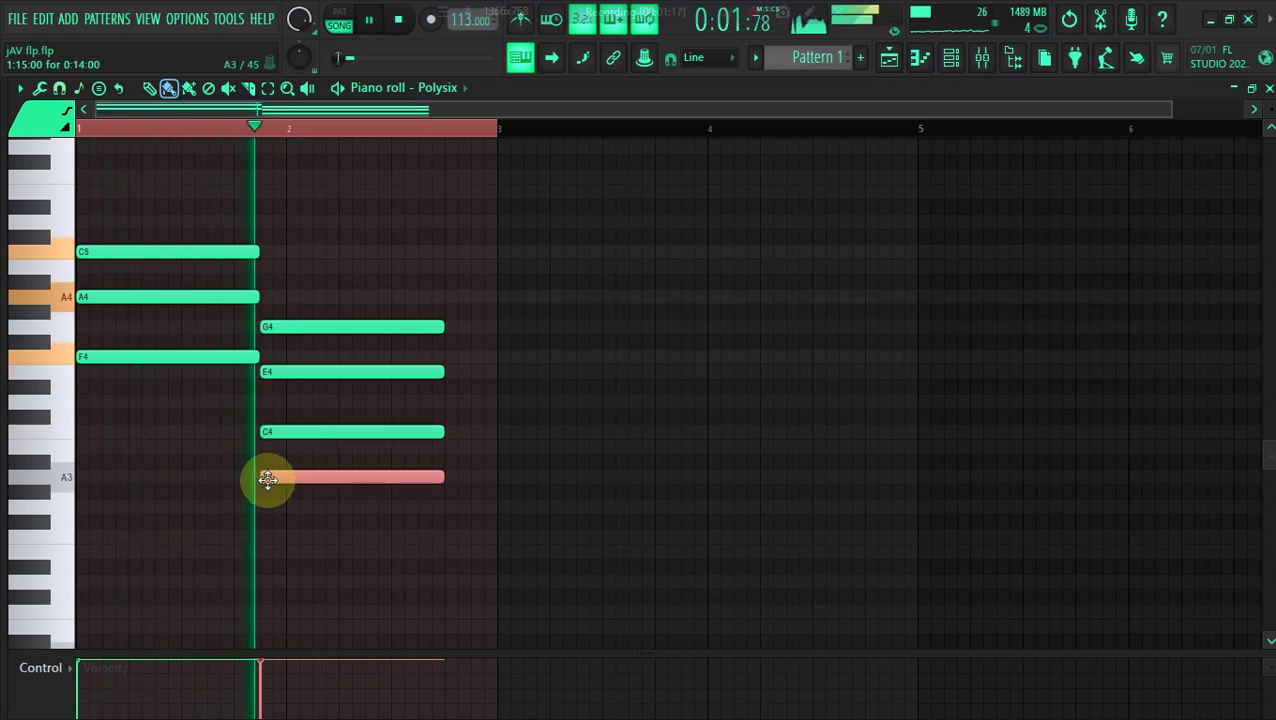
key("space")
Delete the G4, E4, C4 and A3 notes of the second chord
right_click(310, 328)
right_click(312, 371)
right_click(314, 431)
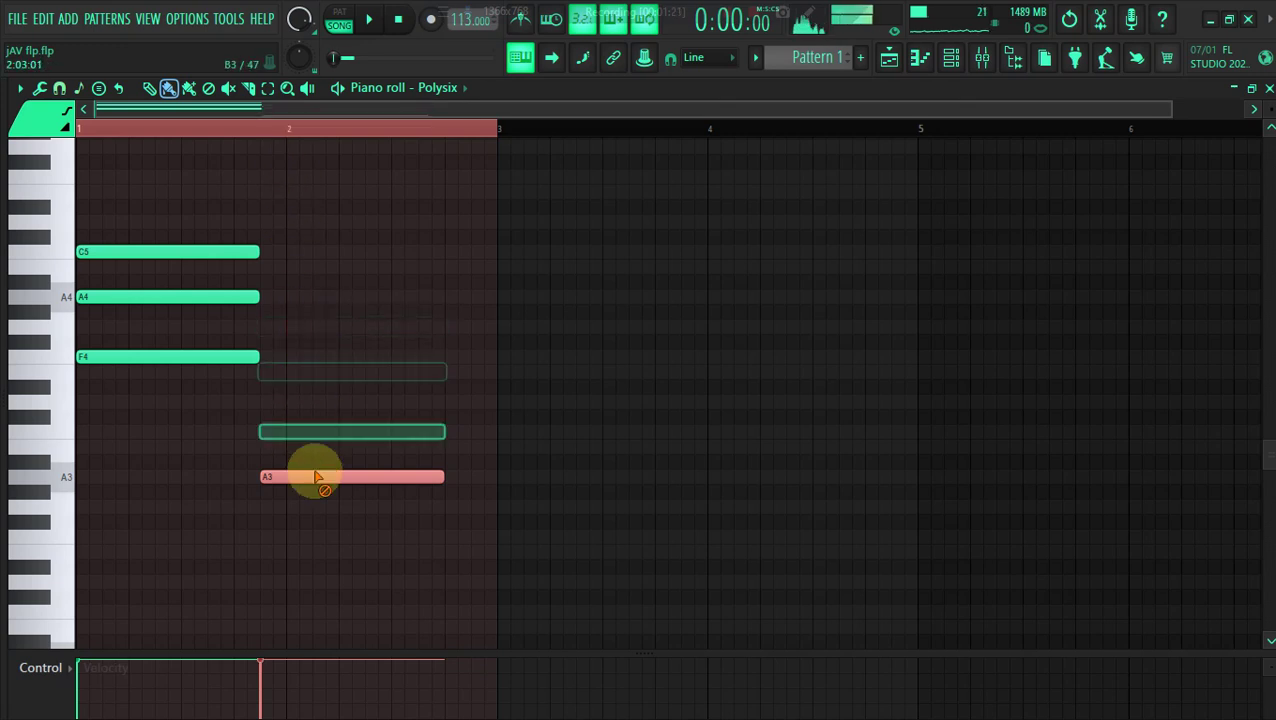
right_click(316, 476)
Limit the playback range to bar 1, add E5 on top of the F4 chord, and audition it
scroll(318, 485, "up", 3)
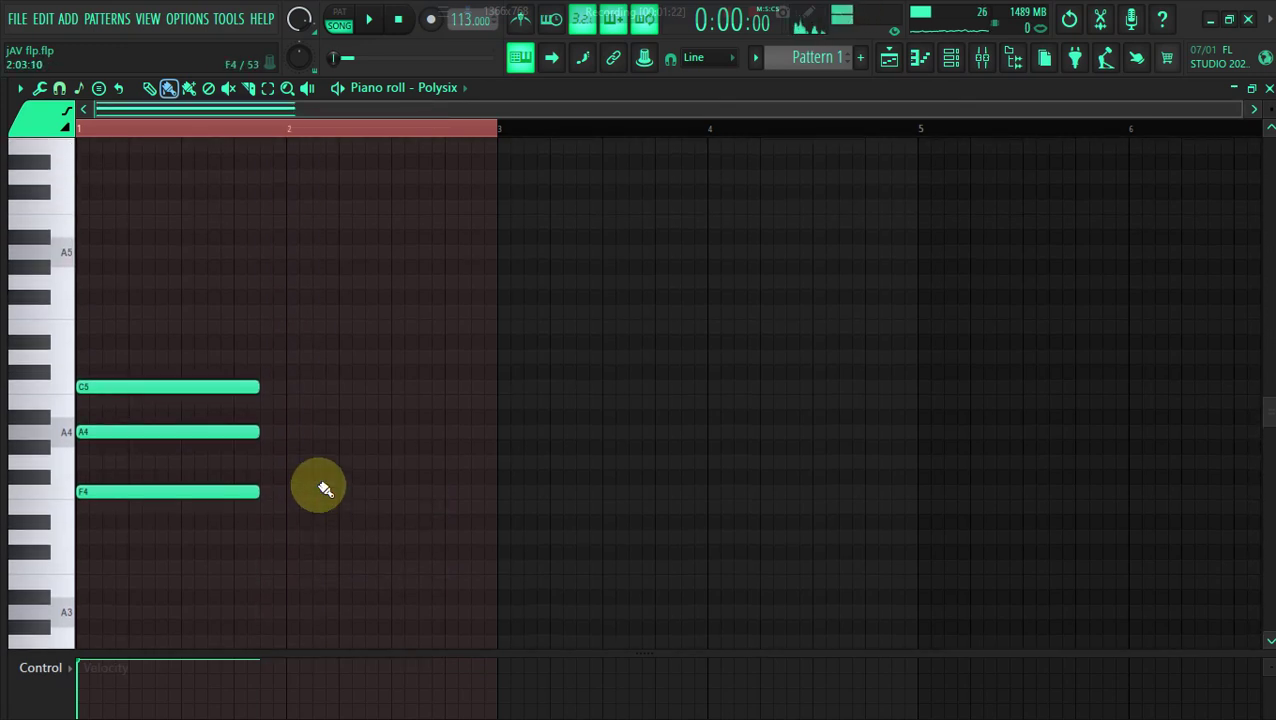
key("ctrl+a")
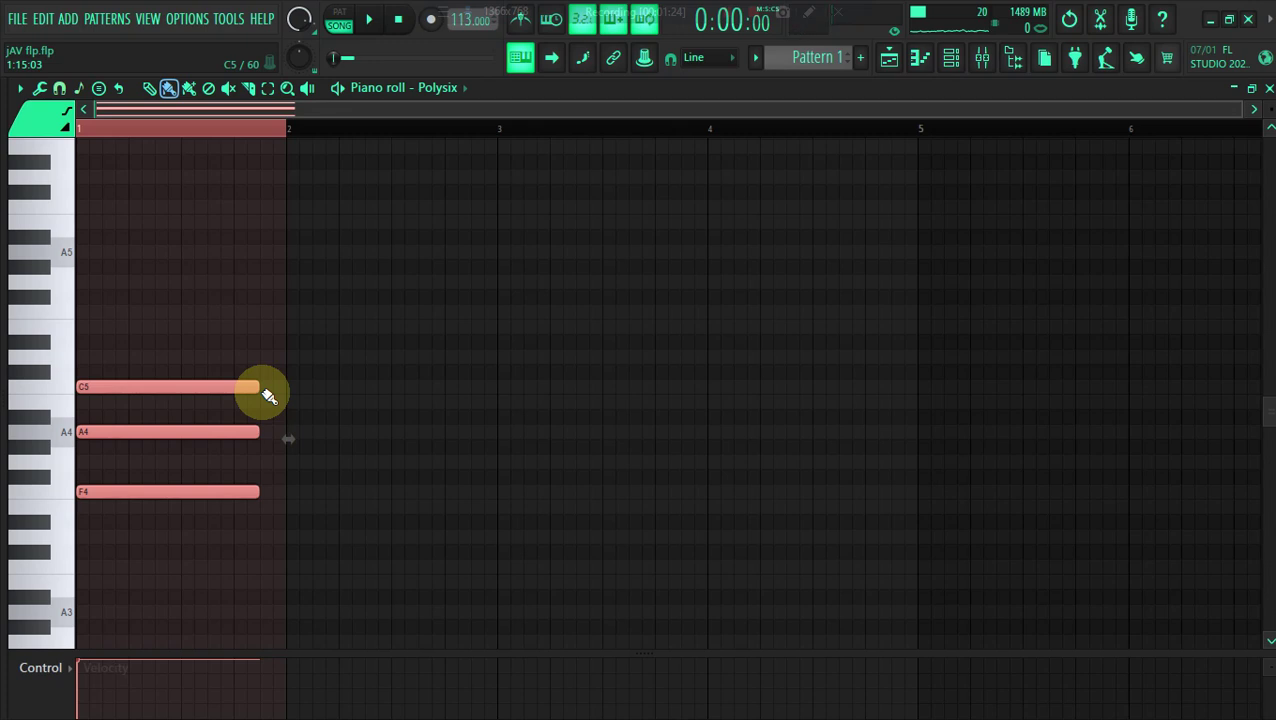
left_click(284, 399)
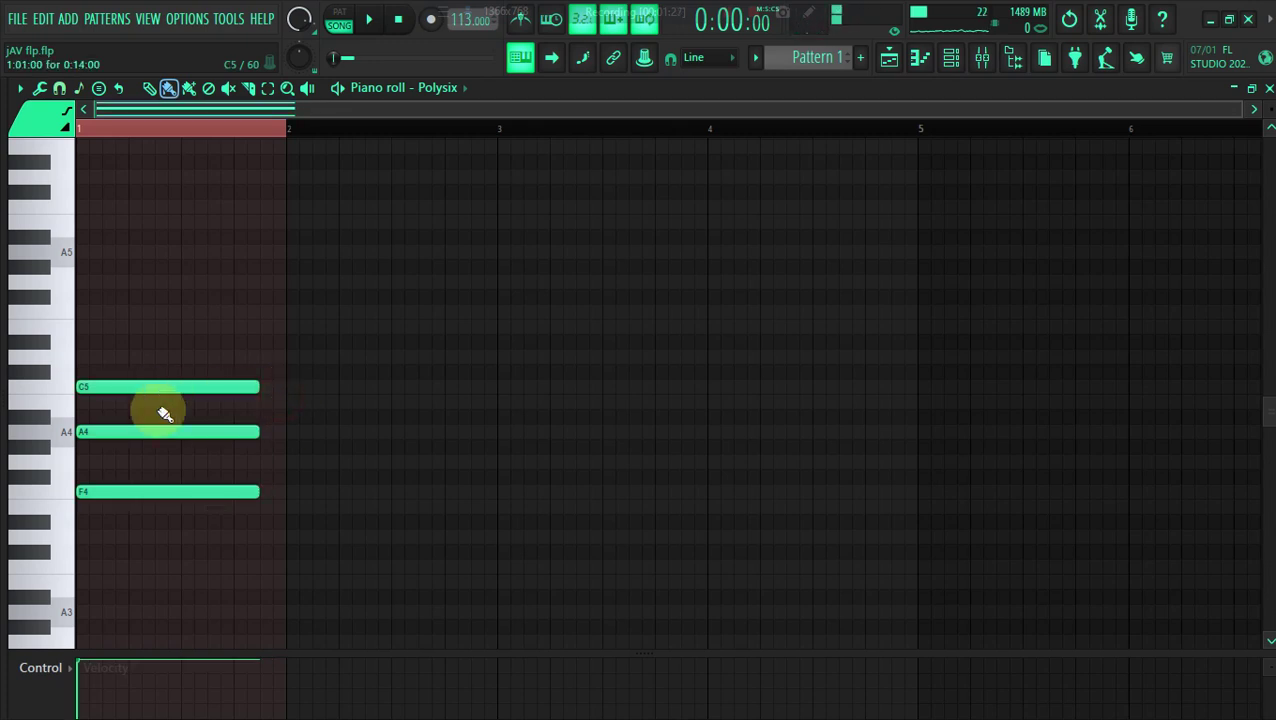
key("ctrl+Up")
key("space")
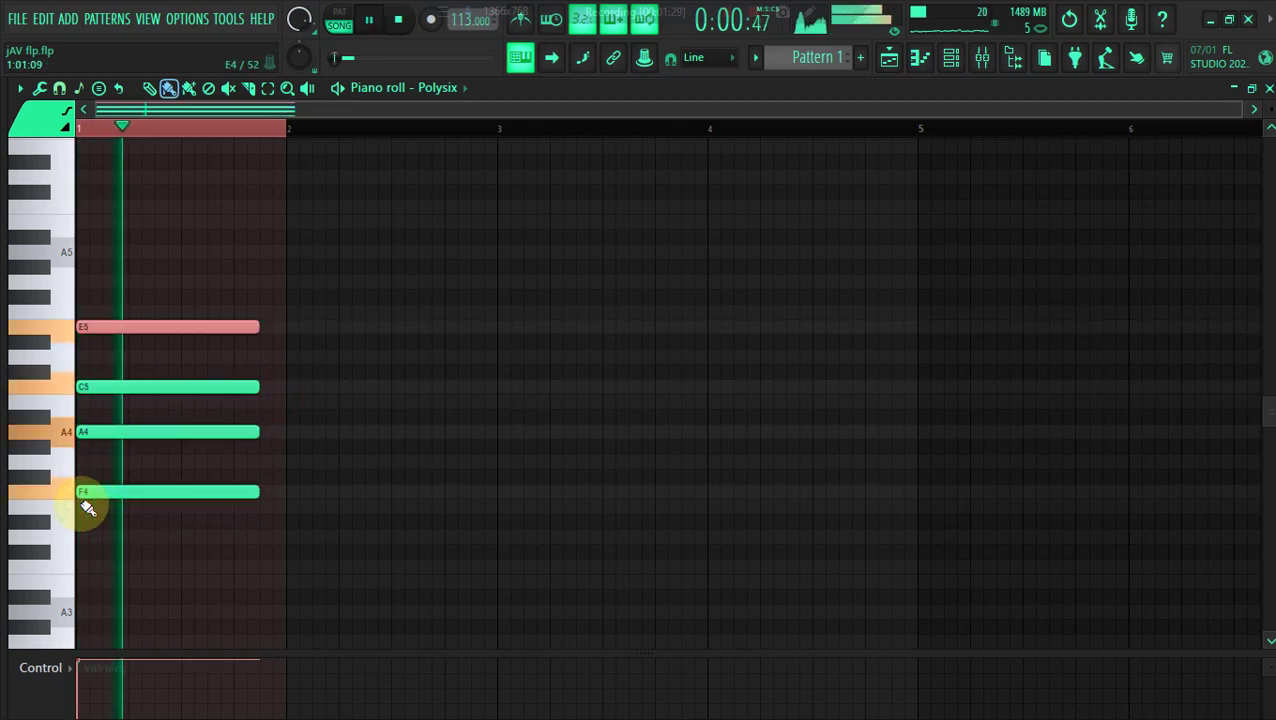
key("space")
Play back the four-note F4, A4, C5 and E5 chord over bar 1
scroll(301, 397, "down", 3)
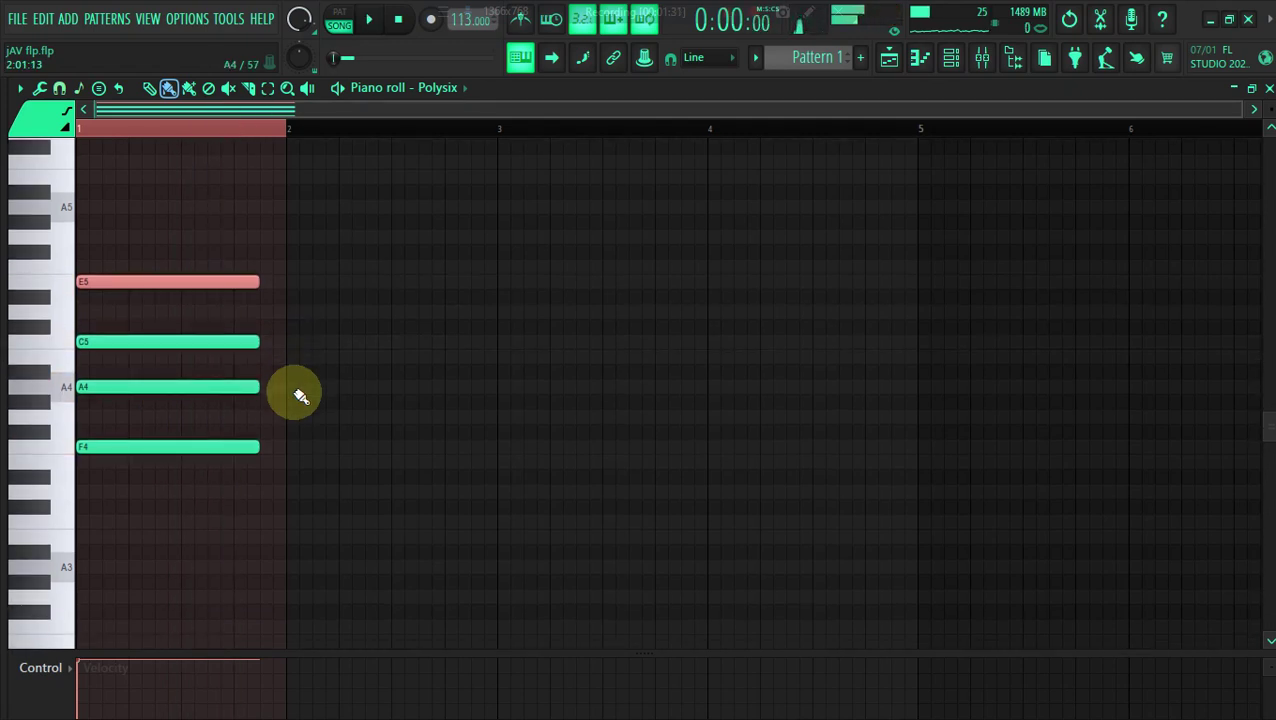
key("ctrl+a")
left_click(283, 422)
key("space")
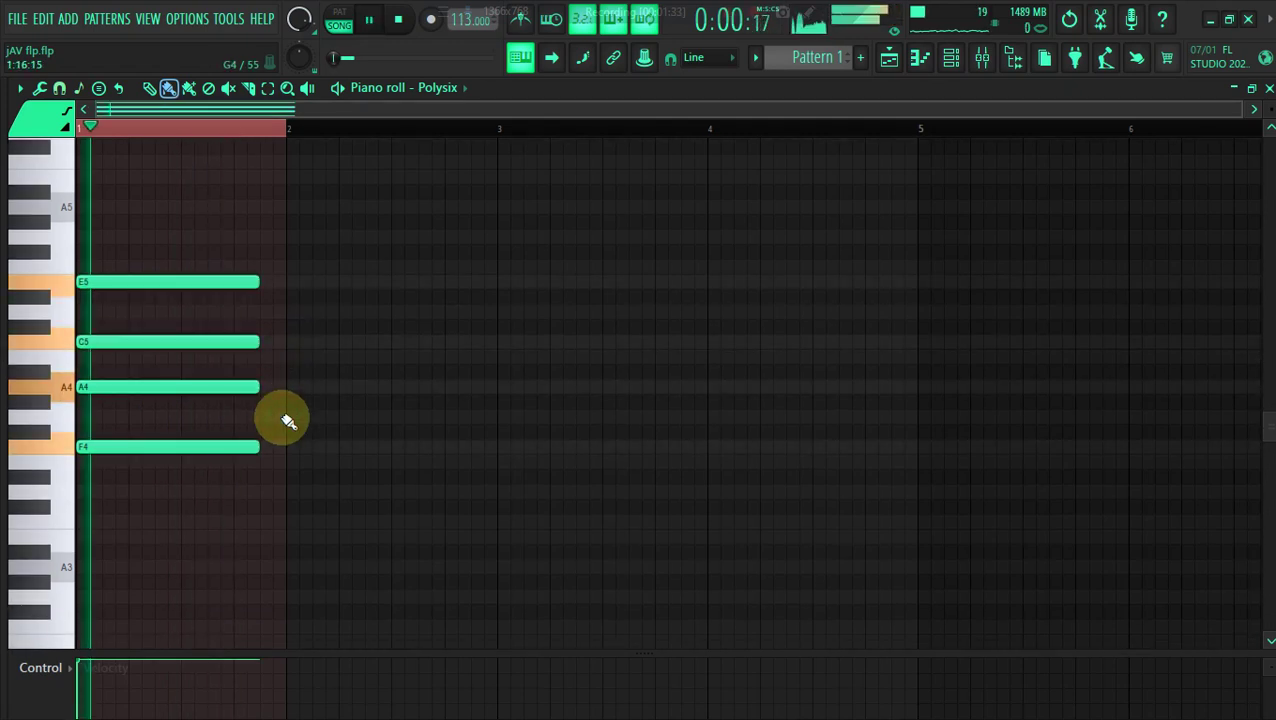
key("space")
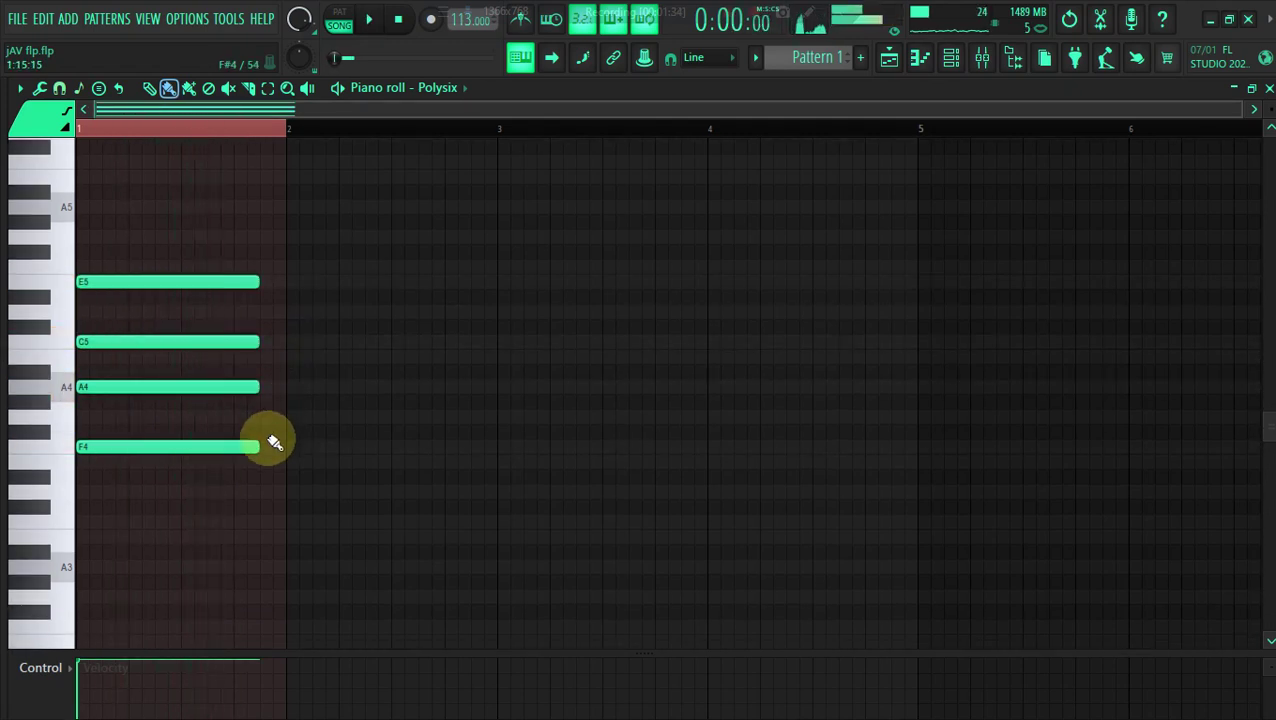
Build a second 14-step chord of C4, F4, A4, B4 and E5 directly after the first chord, and play the pattern
left_click(270, 521)
left_click(268, 534)
key("ctrl+Up")
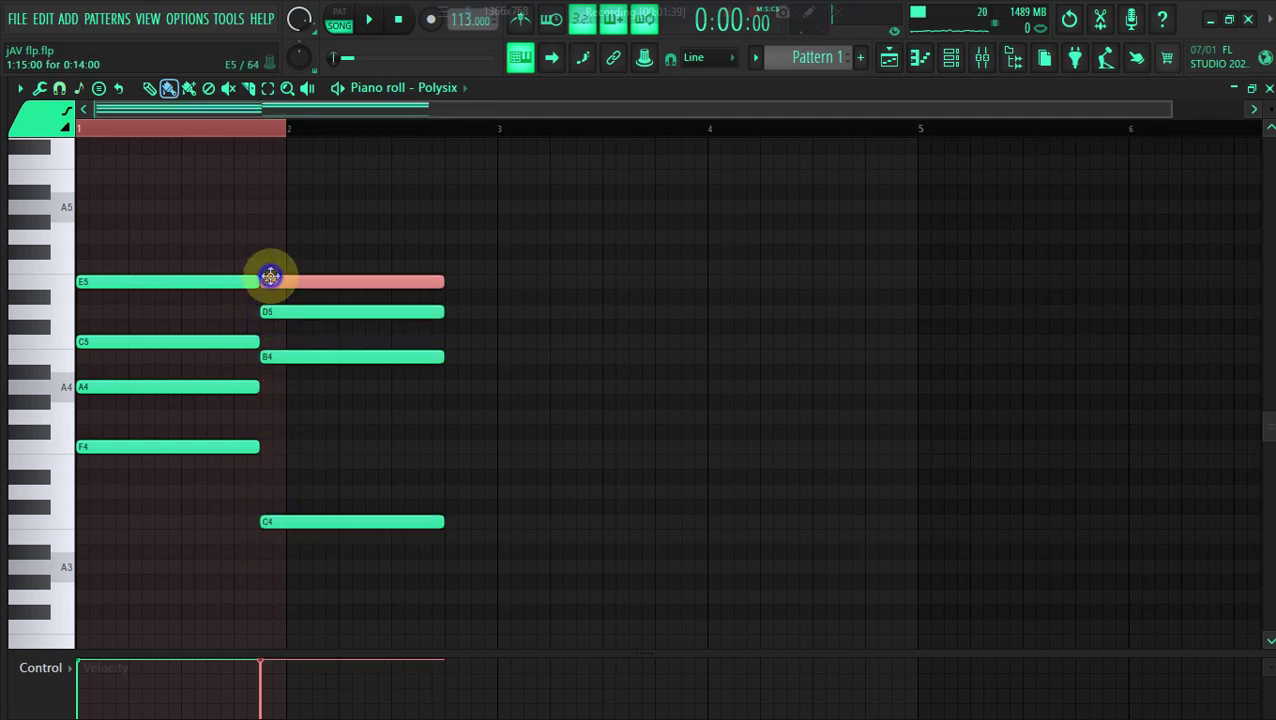
left_click(267, 388)
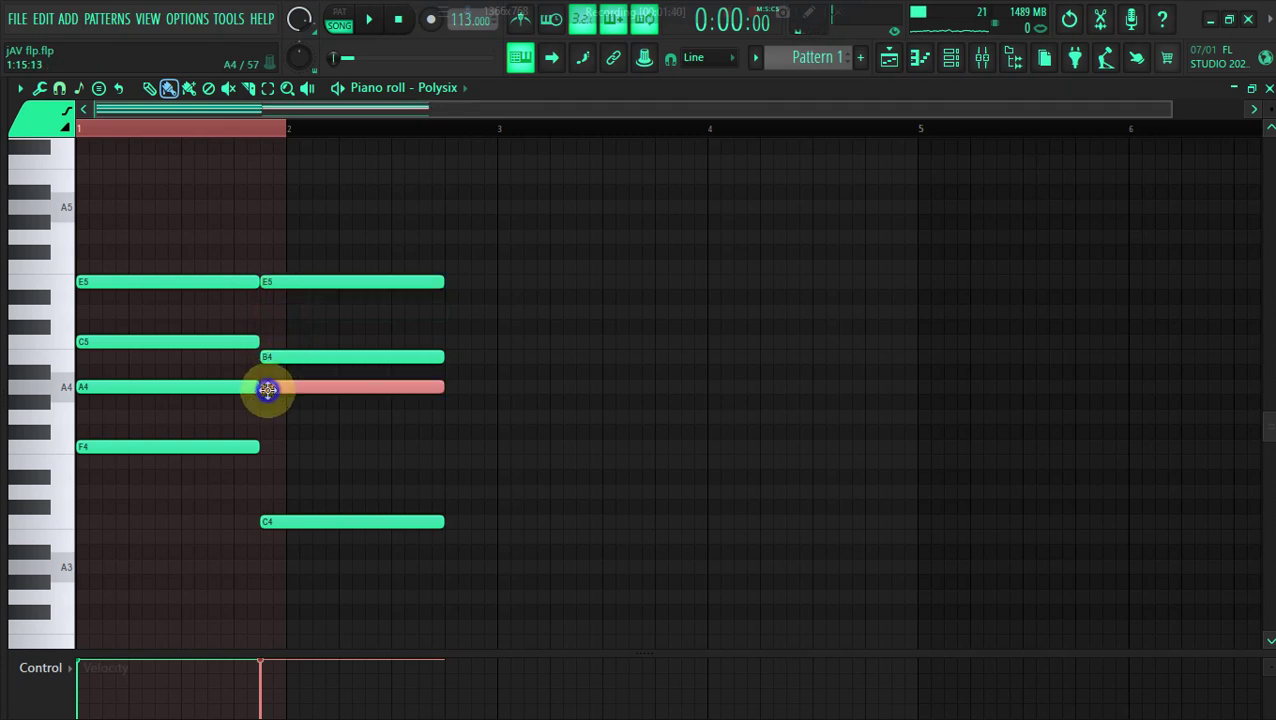
left_click(268, 447)
key("space")
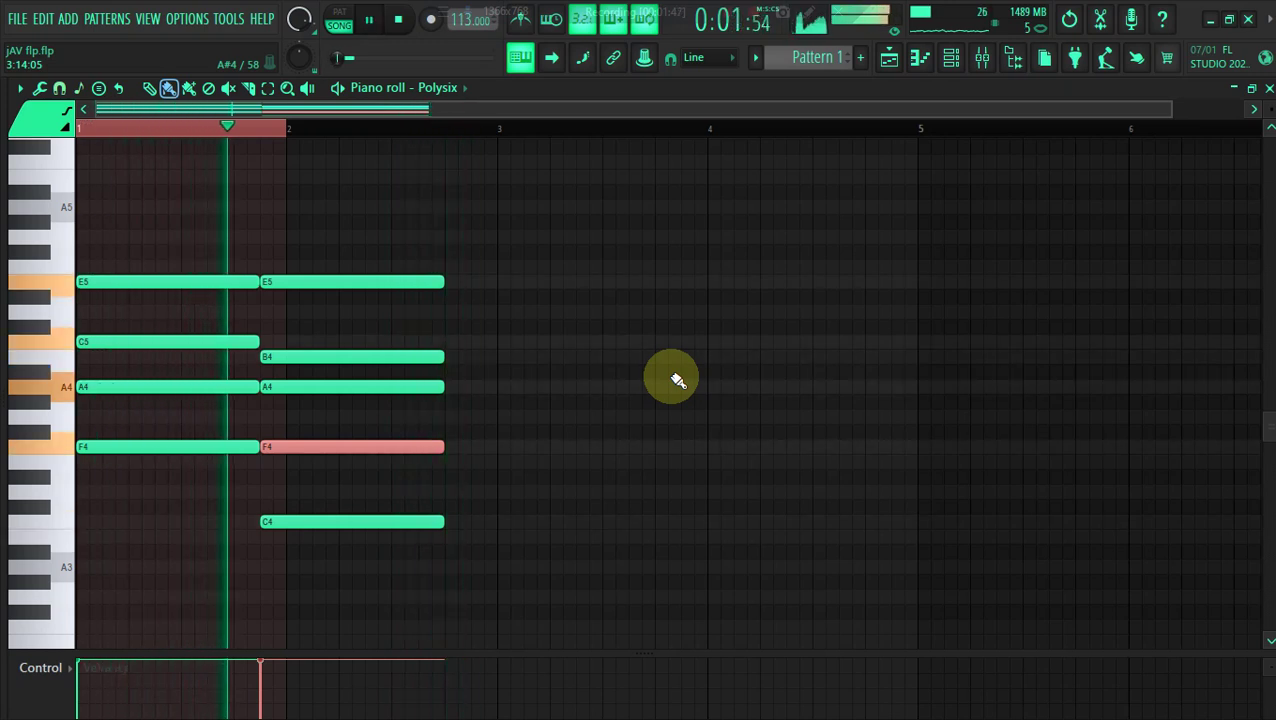
key("space")
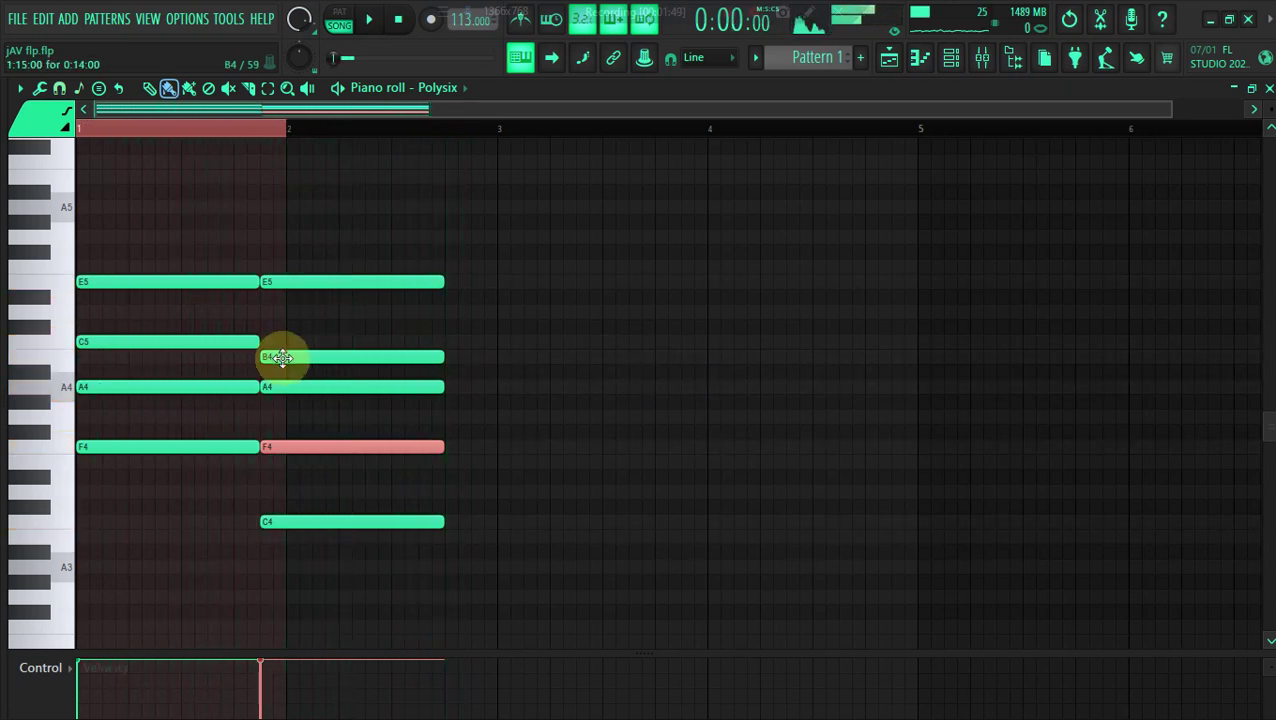
Raise the second chord's B4 note to C5 and play the pattern again
left_click_drag(282, 357, 282, 341)
key("space")
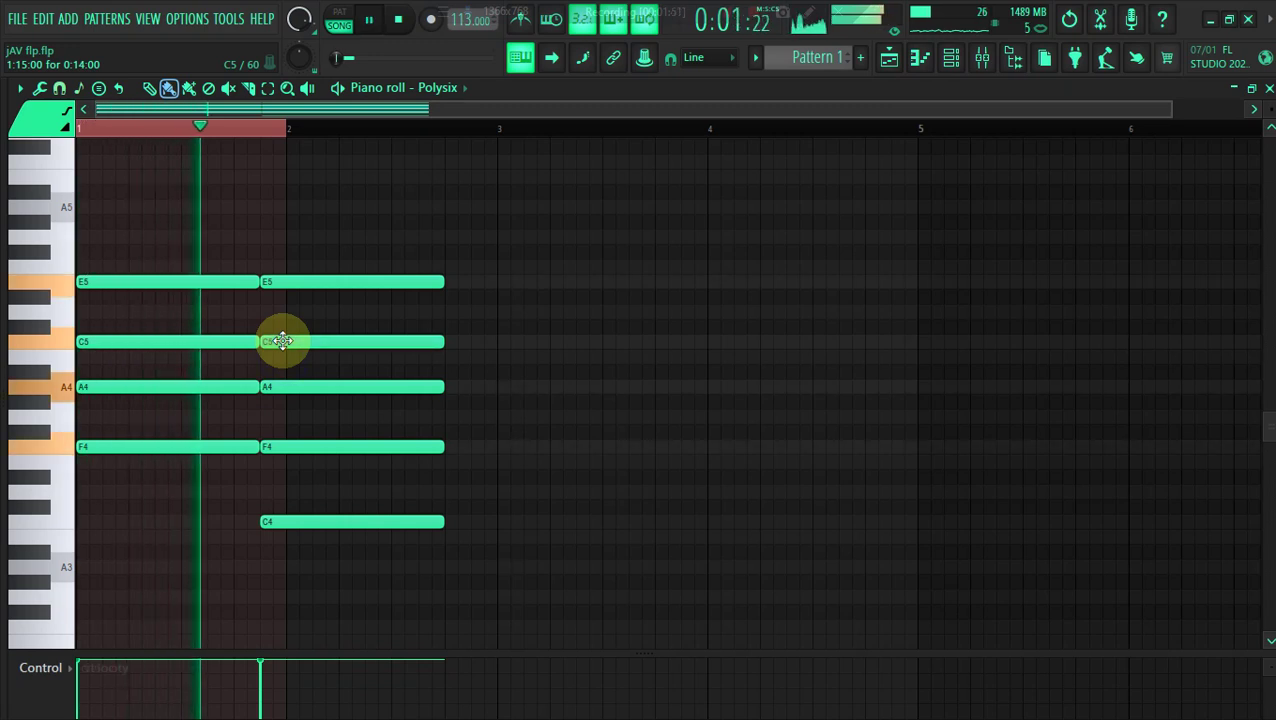
key("space")
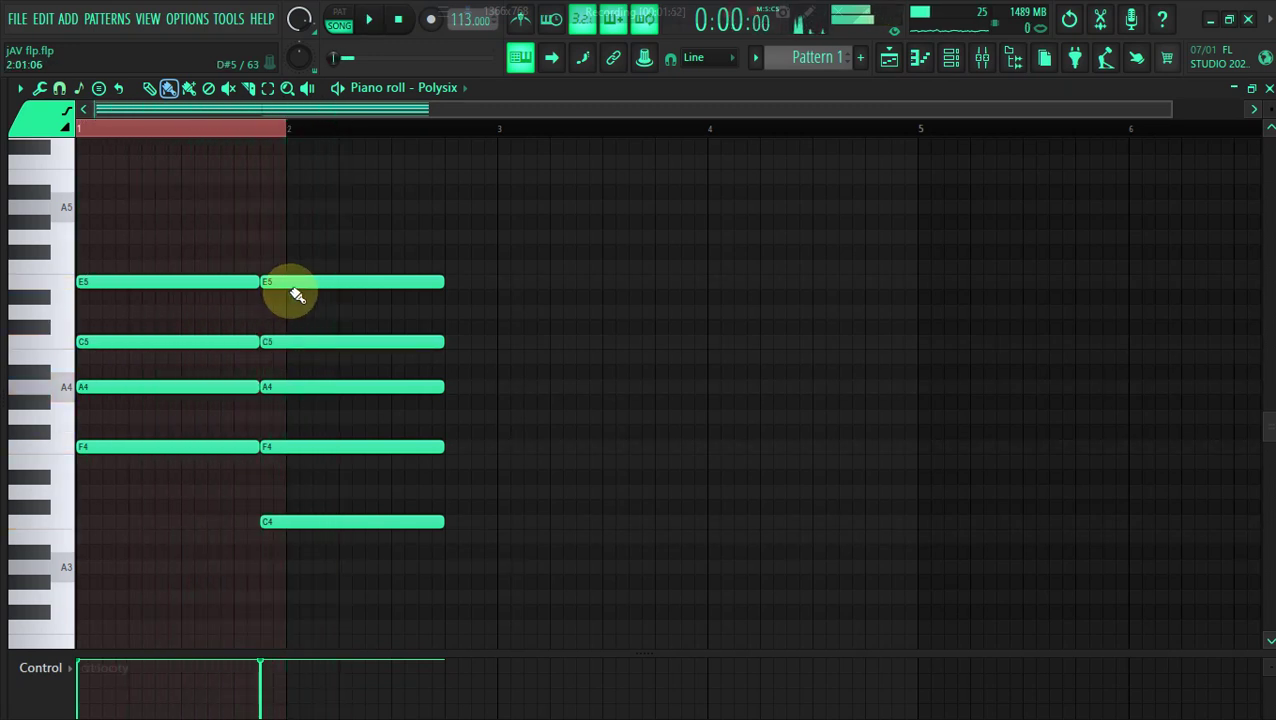
Revoice the second chord as G4, B4, D5 and F5, removing its C4 note, and play the pattern
left_click_drag(286, 284, 286, 268)
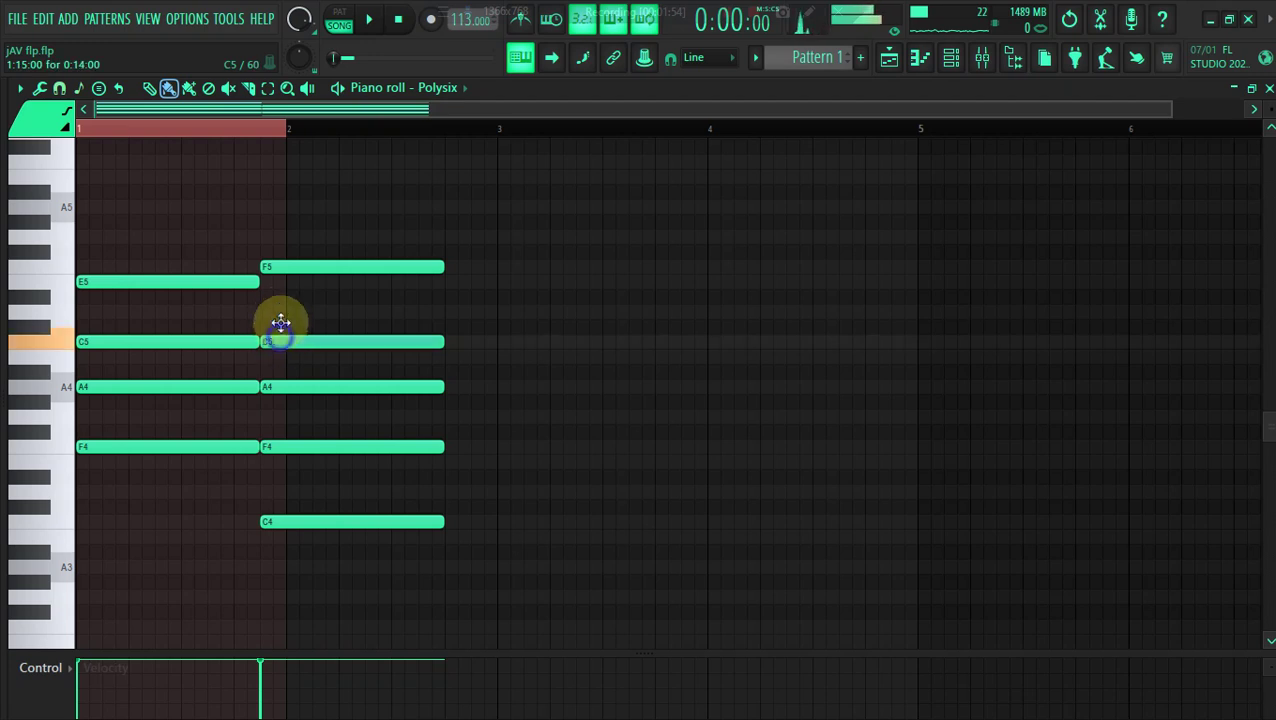
left_click_drag(279, 338, 282, 303)
left_click_drag(278, 385, 279, 350)
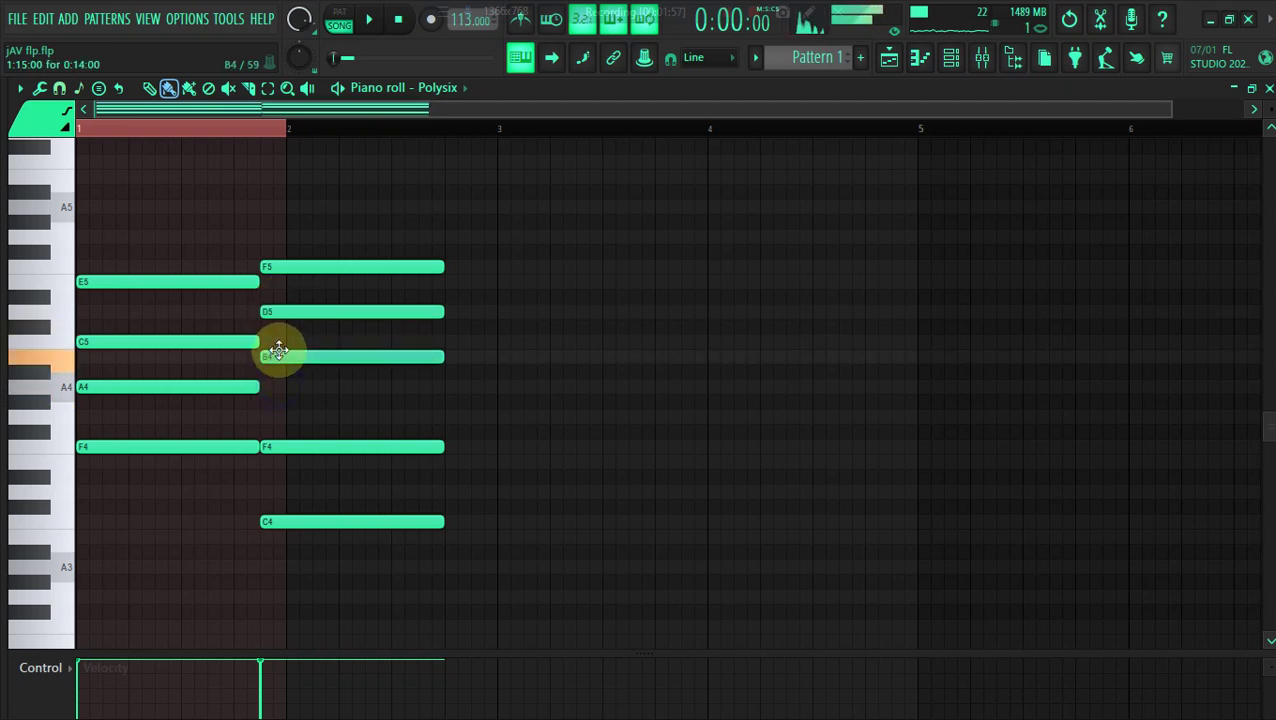
left_click_drag(273, 427, 273, 412)
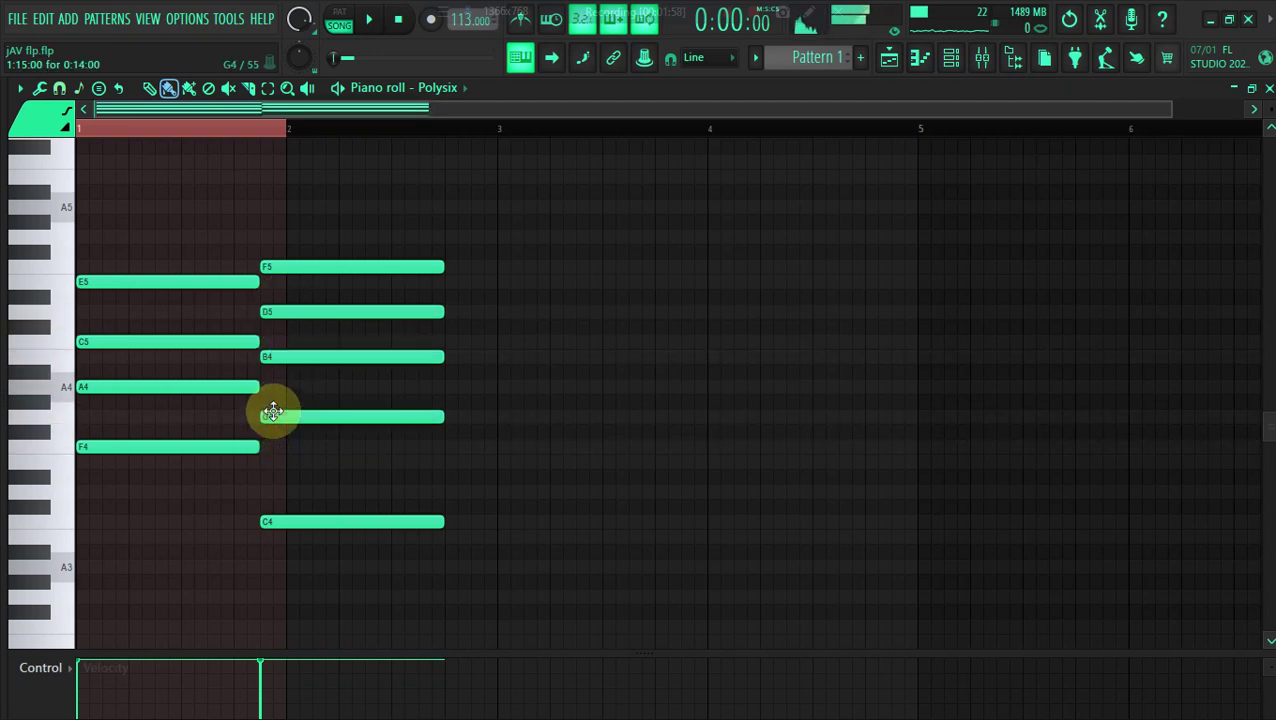
right_click(278, 527)
key("space")
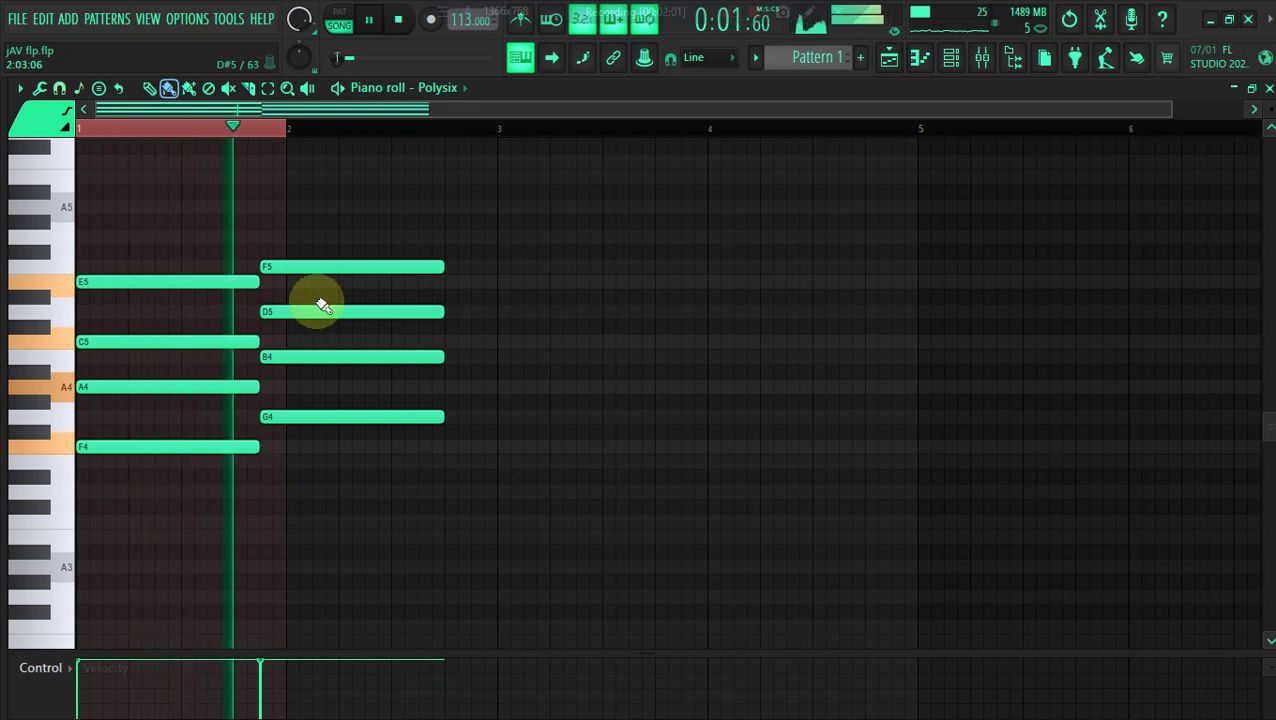
Replace the second chord with E4, G4, B4 and D5 directly after the first chord, and play the pattern
right_click(306, 266)
right_click(305, 311)
right_click(303, 356)
right_click(301, 416)
key("space")
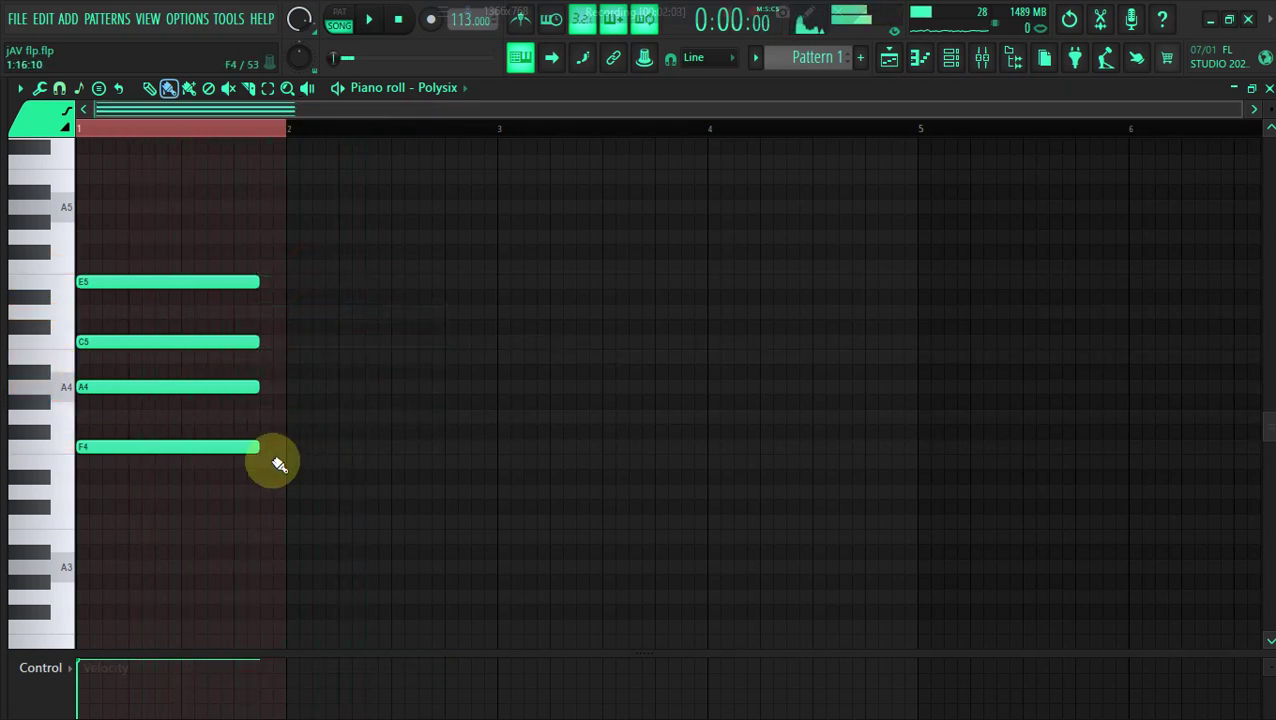
left_click(270, 461)
left_click(270, 416)
left_click(267, 357)
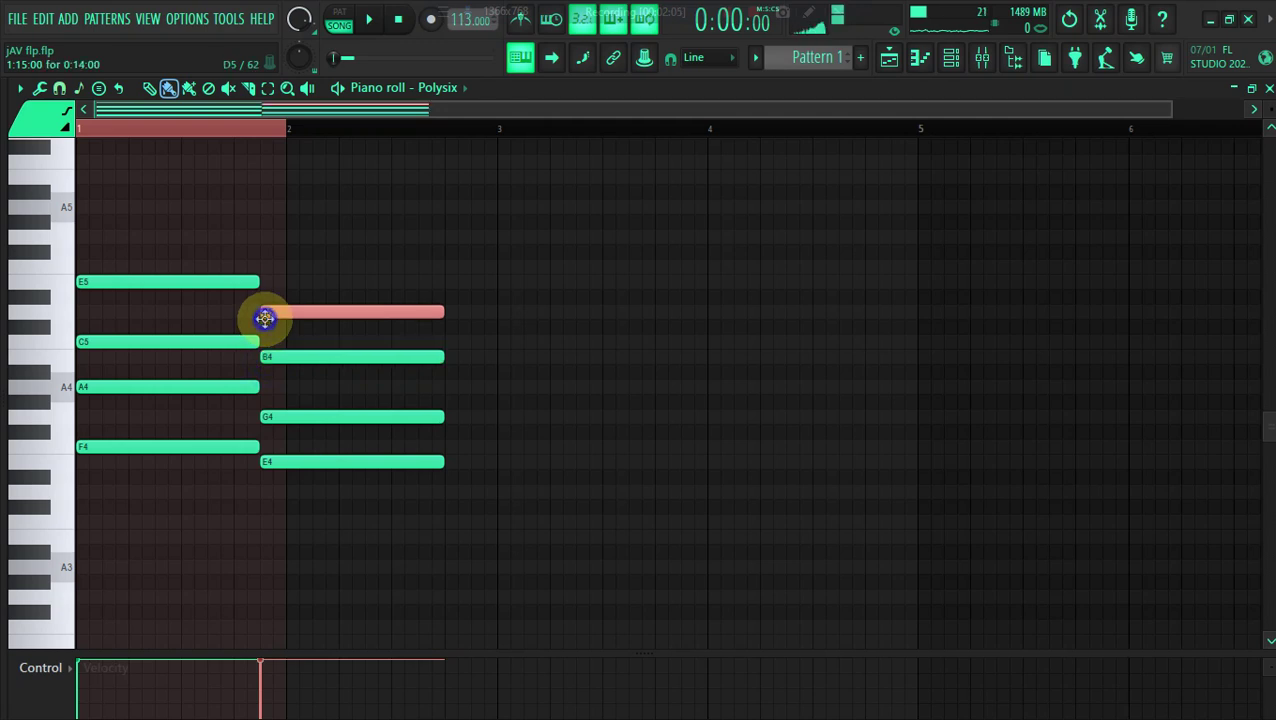
key("space")
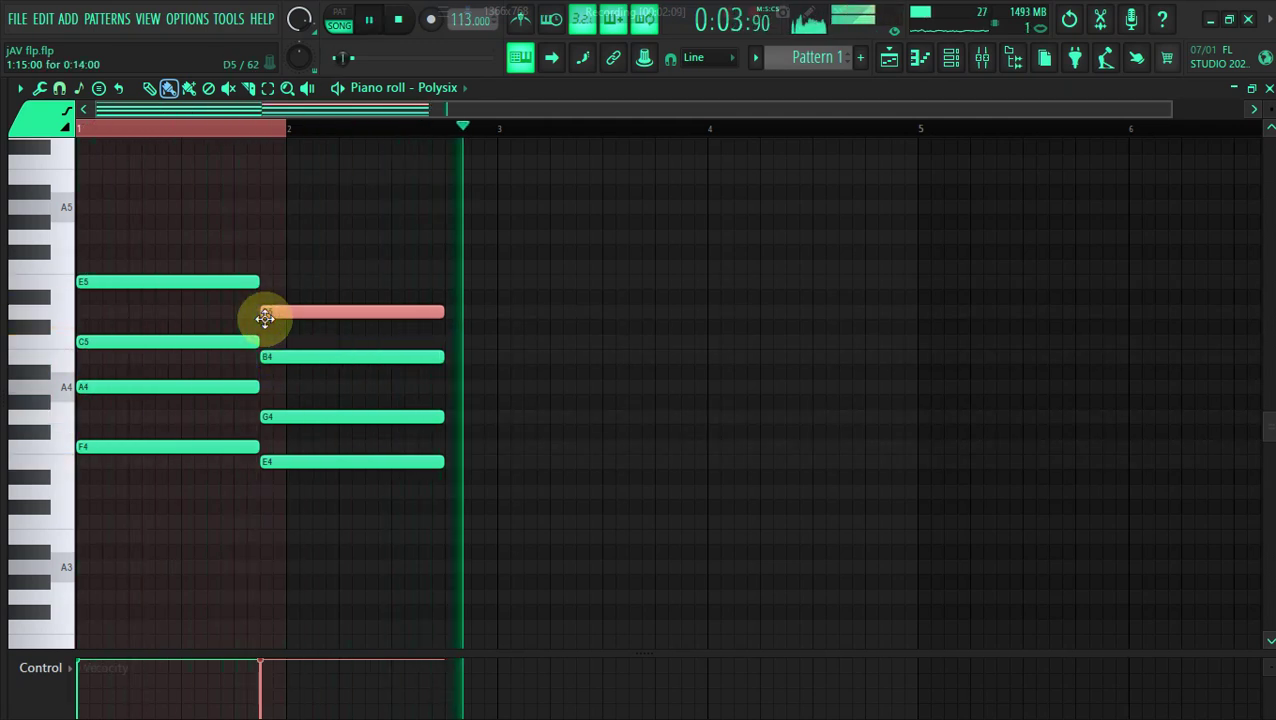
Apply the articulator to all notes so the second chord extends to the end of bar 2
key("ctrl+a")
key("alt+l")
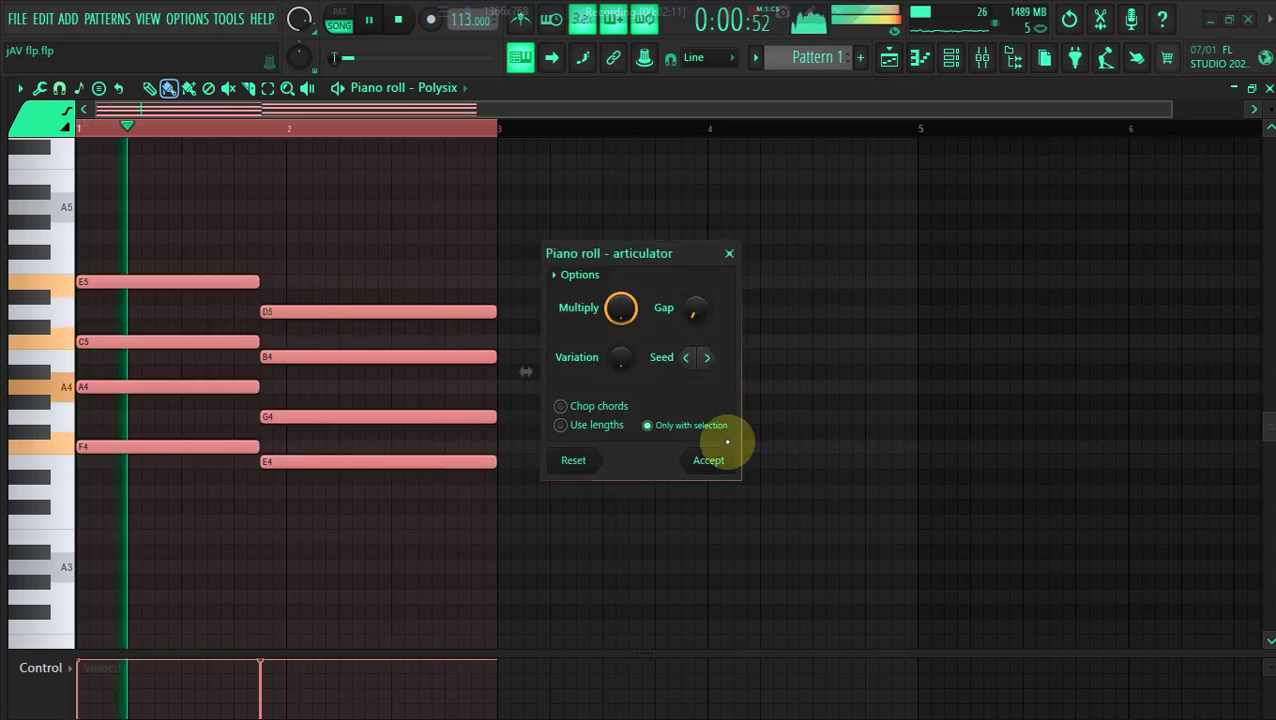
left_click(707, 457)
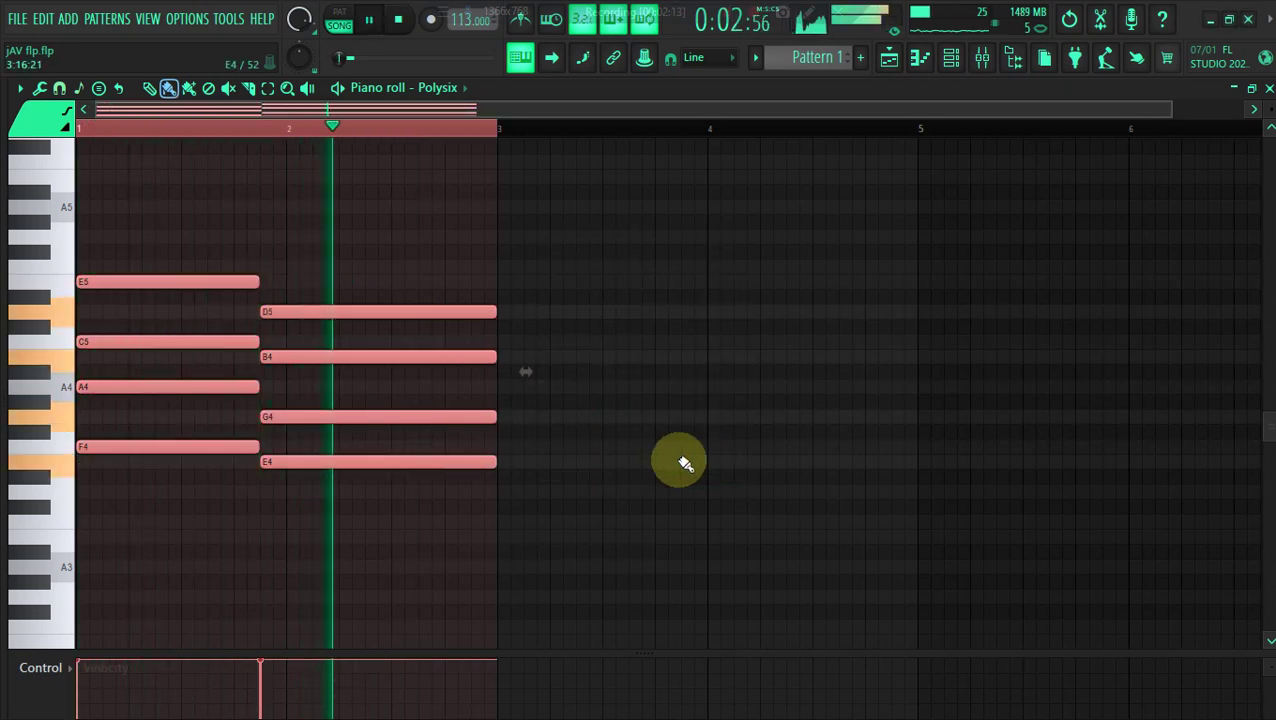
Duplicate both chords into bars 3 and 4, listen to the result, and clear the selection
left_click_drag(231, 447, 733, 533, "shift")
left_click_drag(686, 489, 651, 420, "shift")
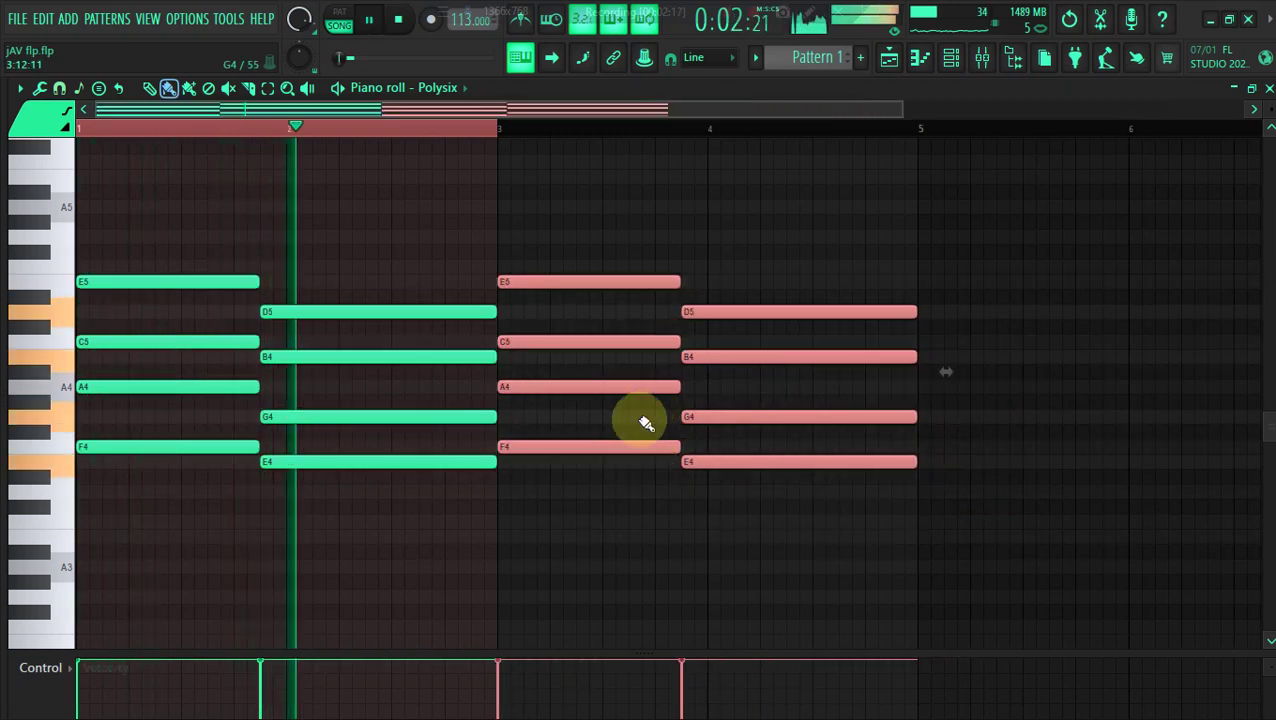
left_click_drag(184, 112, 328, 142)
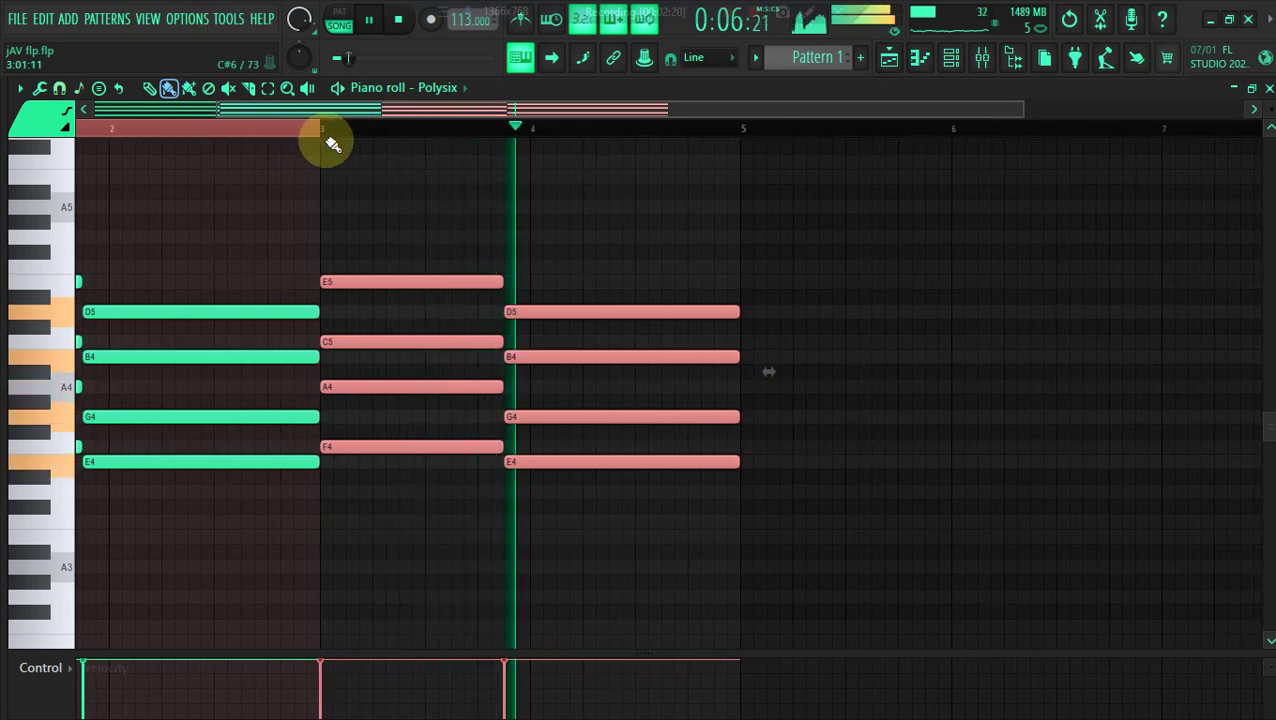
key("space")
left_click(326, 132)
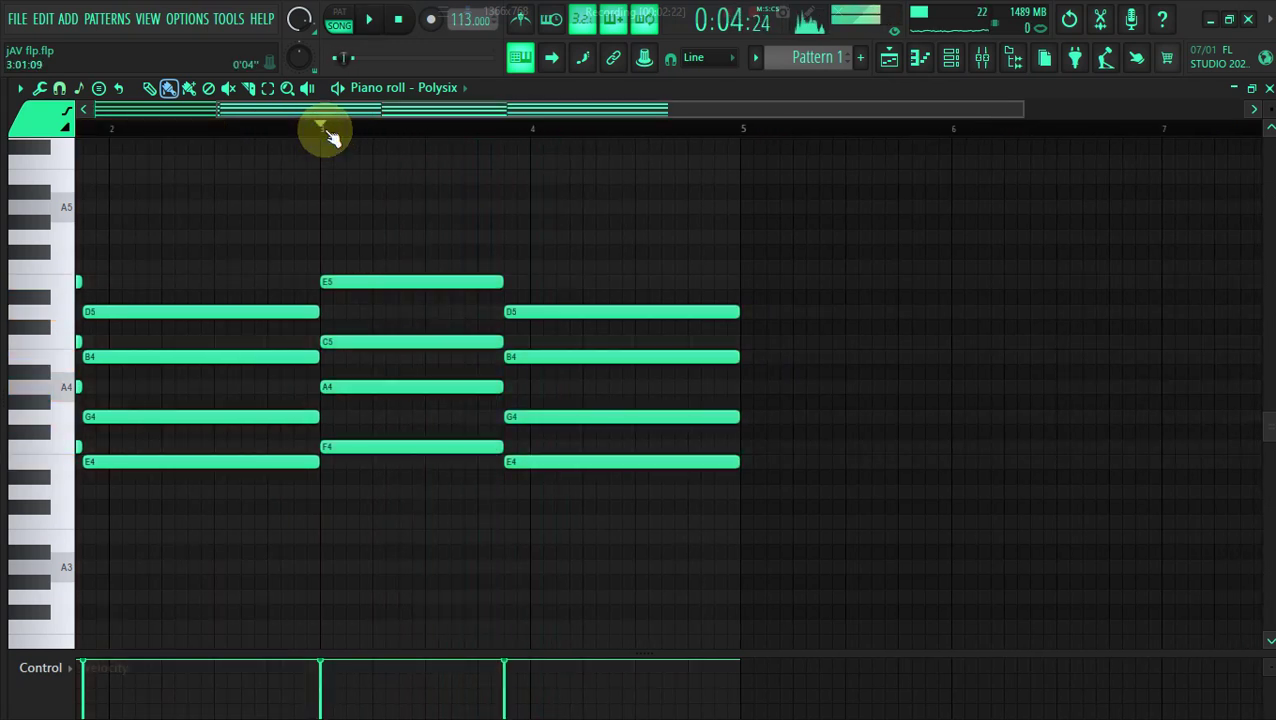
Set the playlist's playback range to bars 1 through 4 and return to the Polysix piano roll
left_click_drag(409, 155, 655, 185)
left_click(951, 57)
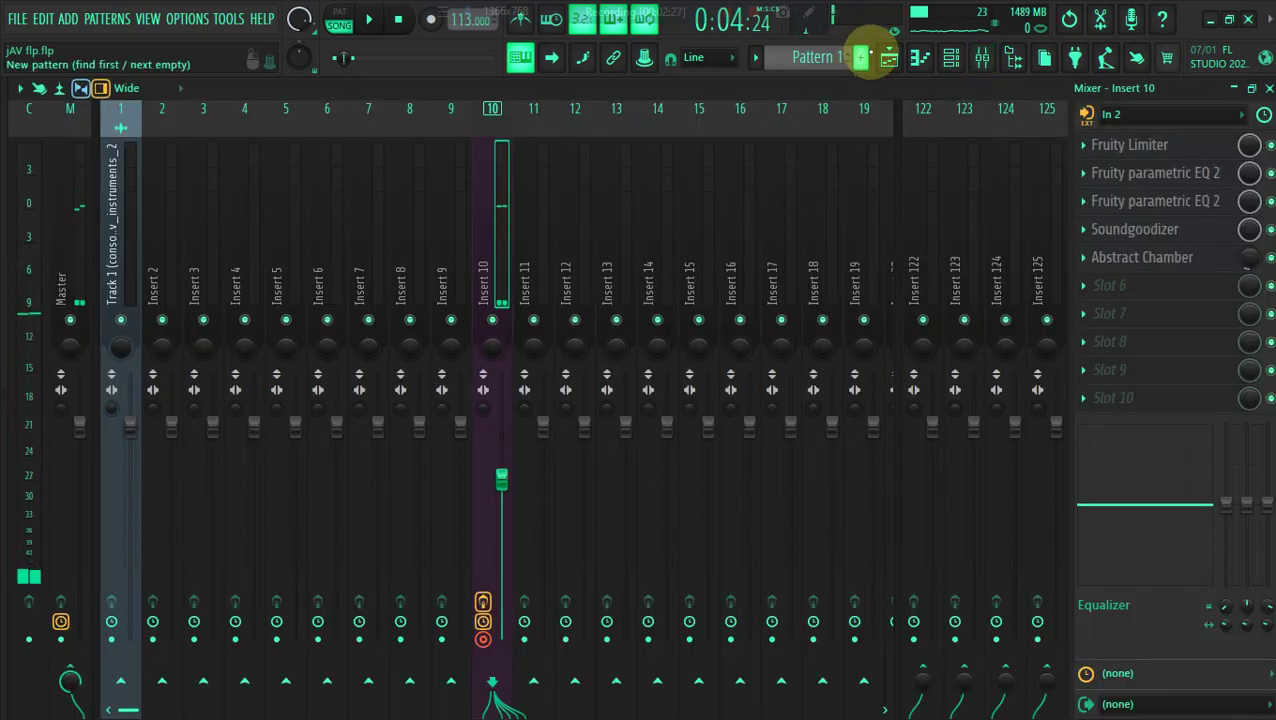
left_click(886, 58)
left_click(962, 62)
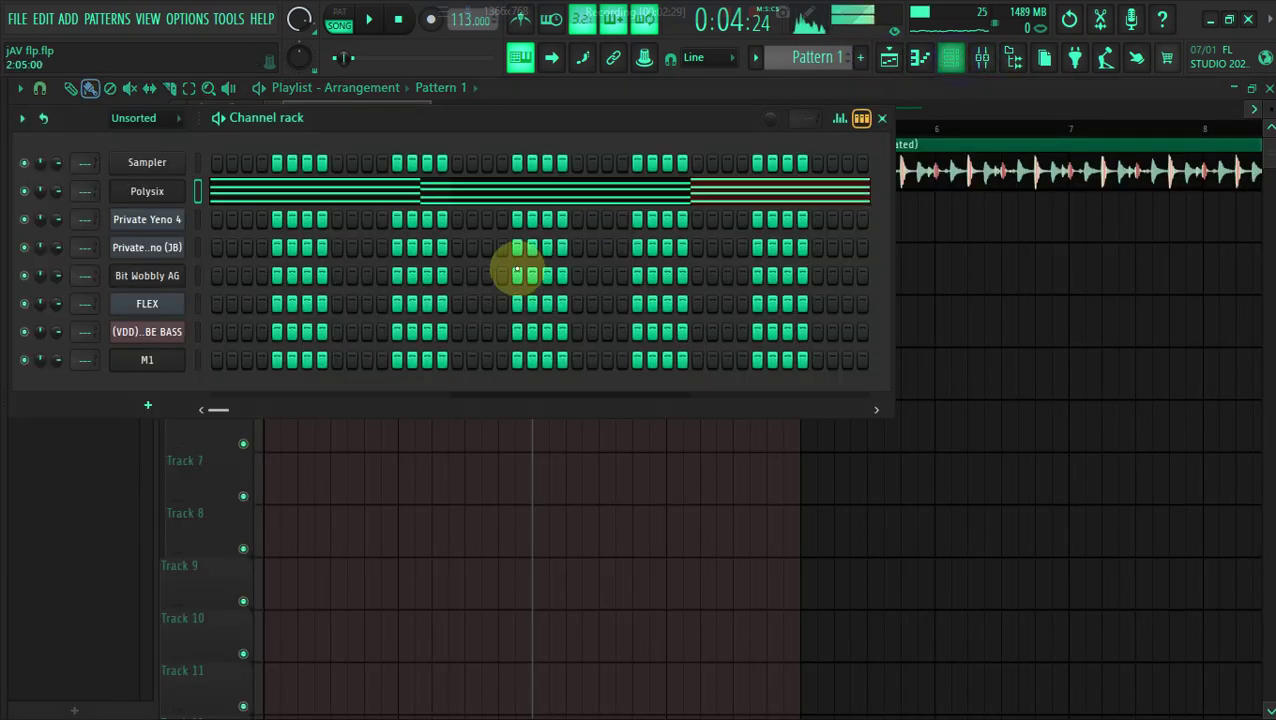
left_click(570, 200)
Replace the fourth chord with D4, F4, A4 and C5, starting directly after the third chord
right_click(732, 265)
left_click(689, 491)
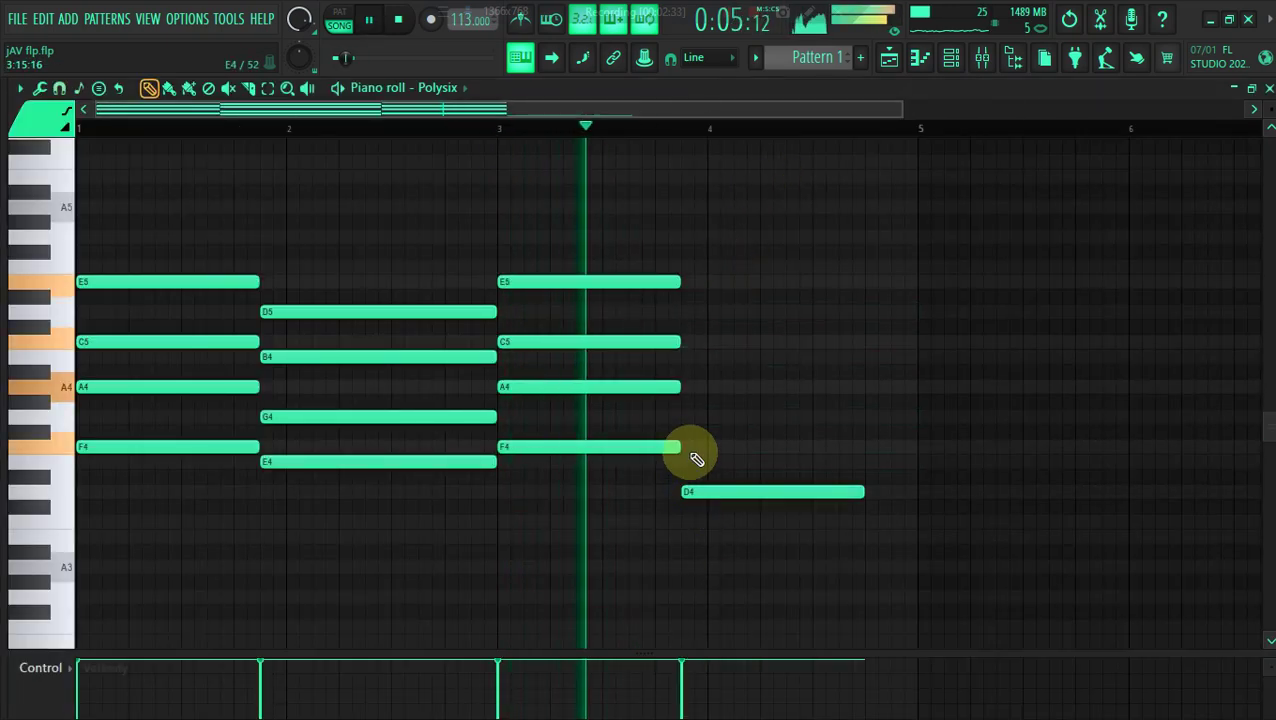
left_click(689, 446)
left_click(689, 387)
left_click(691, 342)
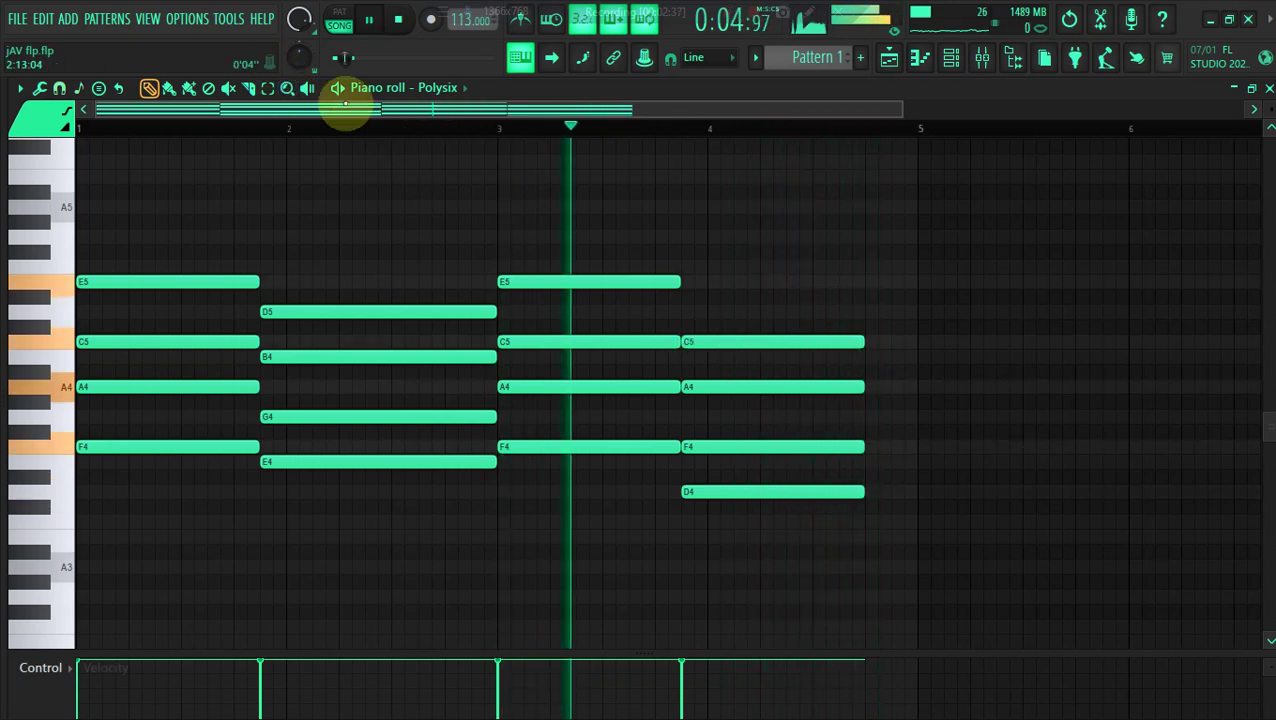
Extend all four notes of the fourth chord to the end of bar 4
left_click_drag(444, 107, 520, 110)
left_click(267, 87)
left_click_drag(710, 345, 708, 705)
key("space")
scroll(242, 208, "down", 2)
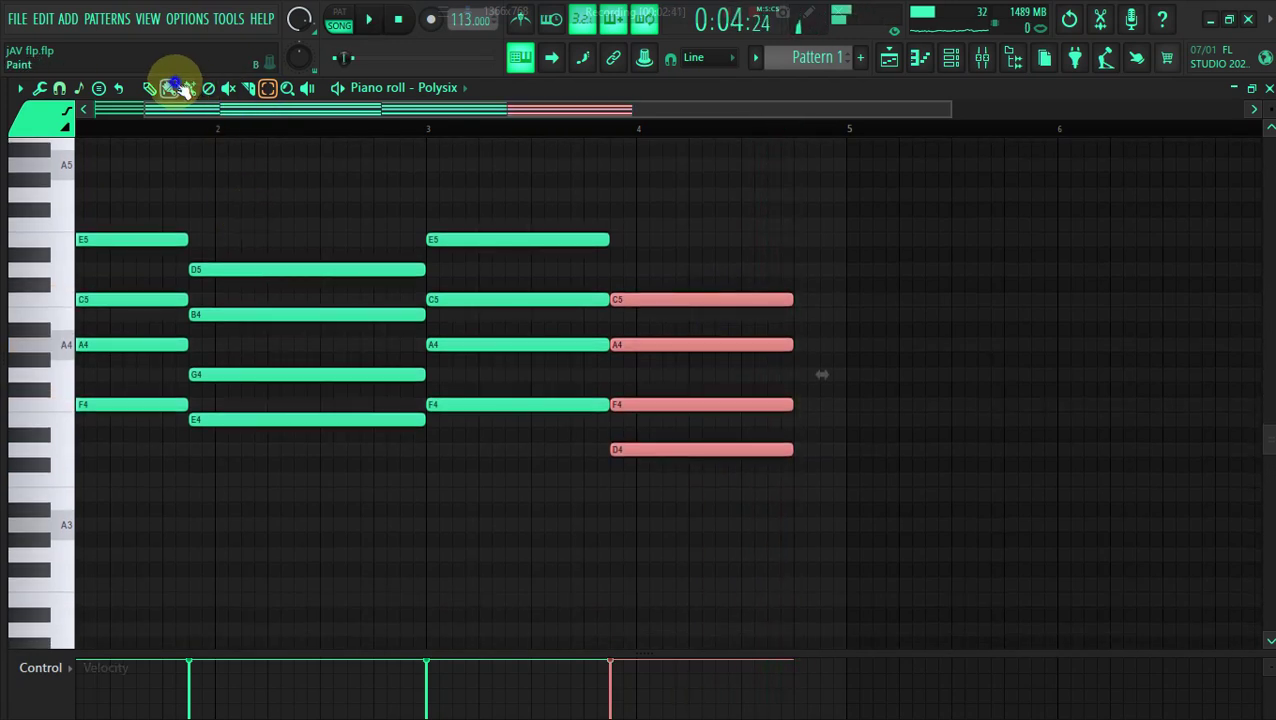
left_click_drag(793, 302, 848, 302)
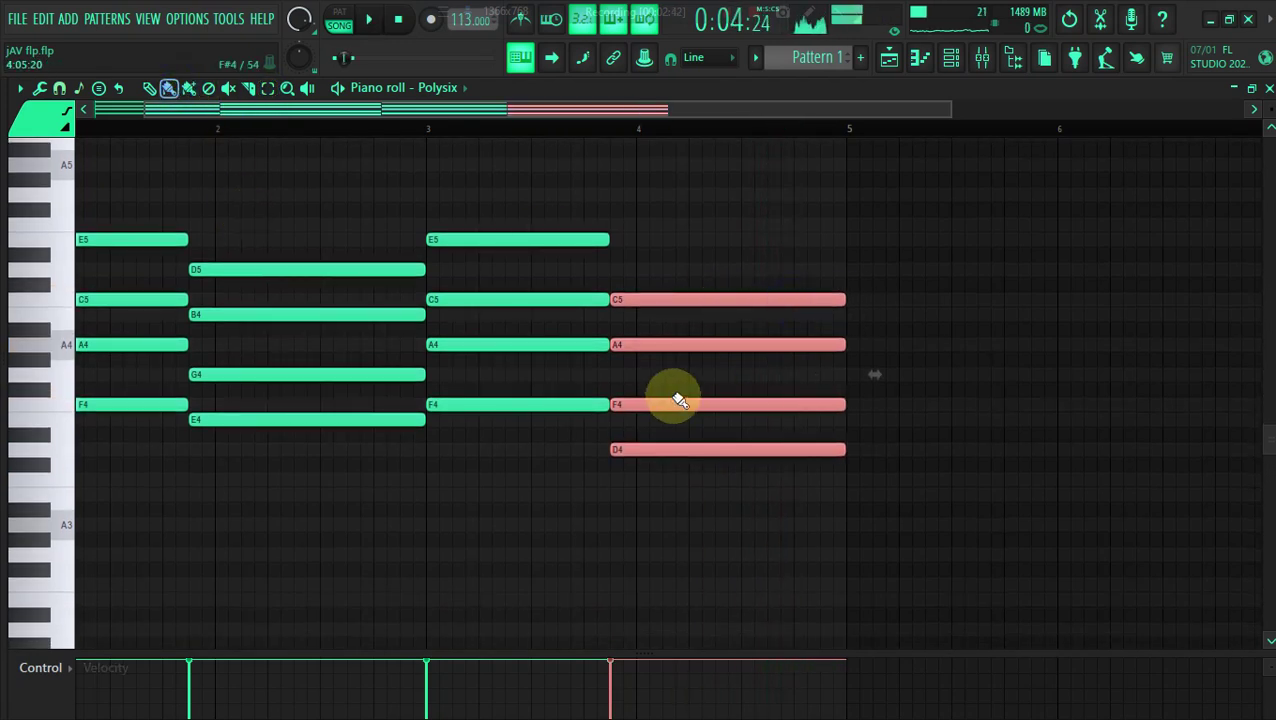
Add an E5 note on top of the fourth chord and play the pattern
left_click(616, 419)
key("ctrl+Up")
key("space")
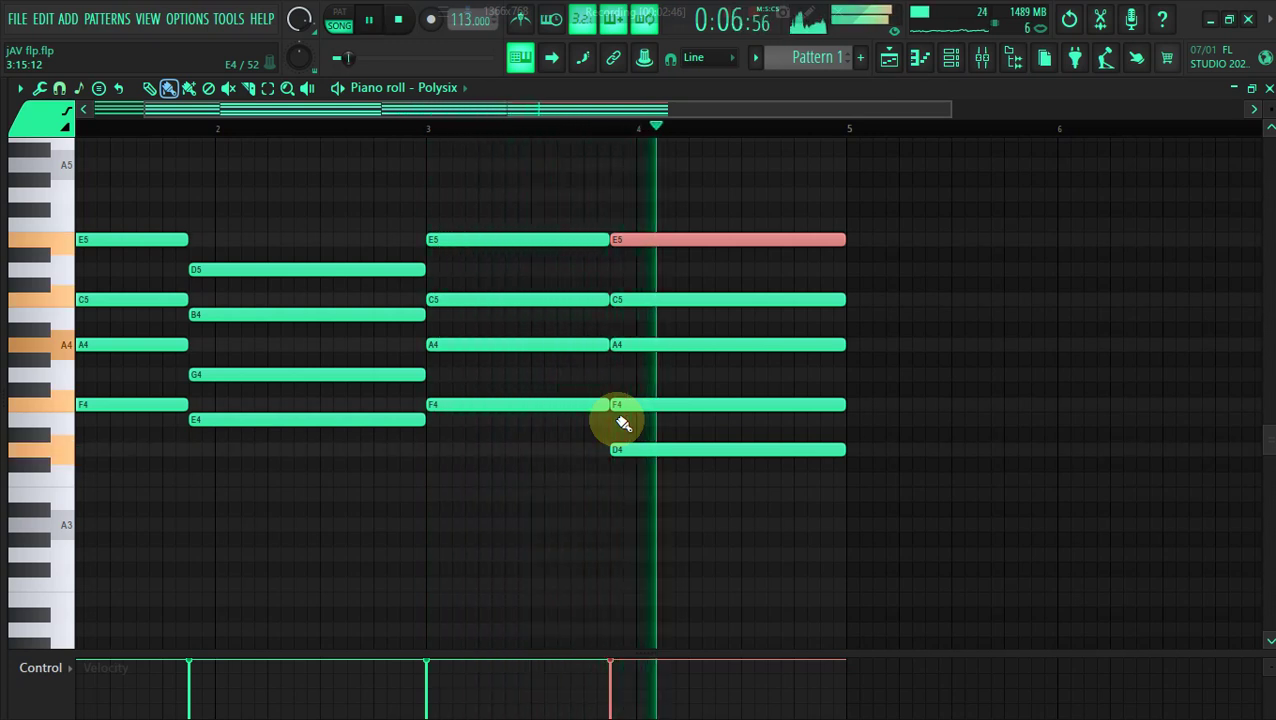
key("space")
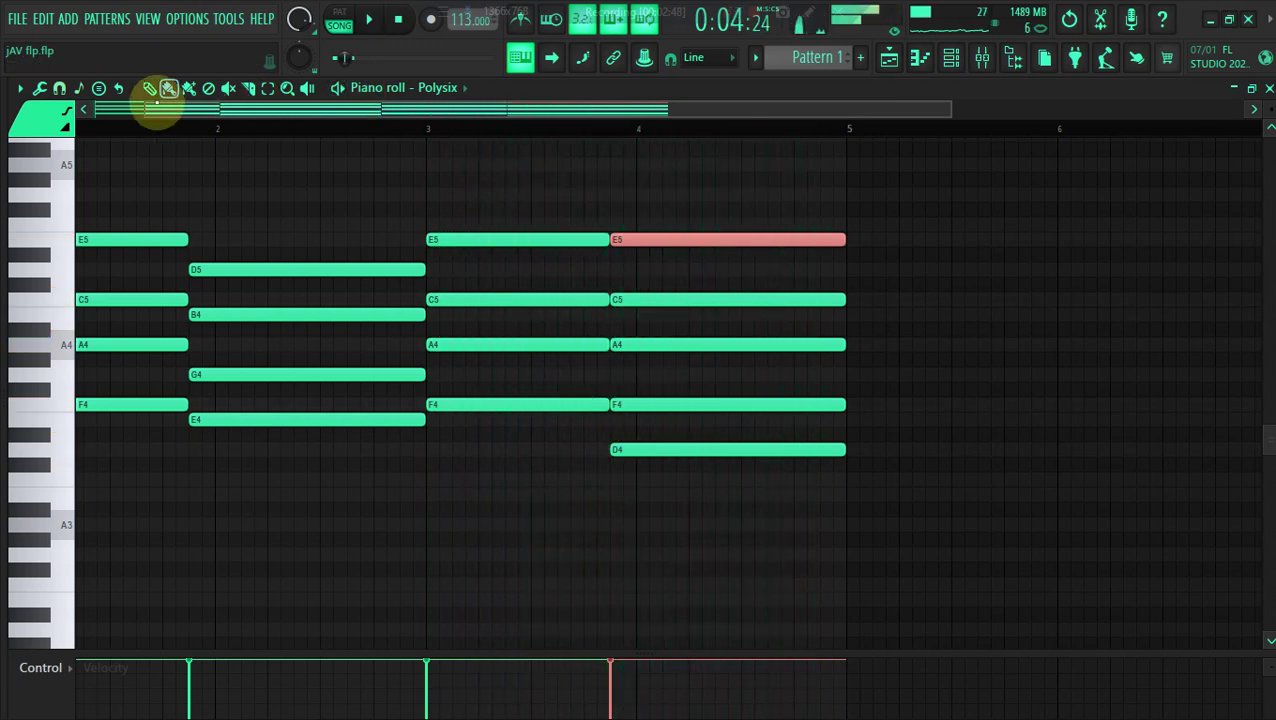
Lower the second chord's E4 note to D4, add E5 on top, and play the pattern from bar 1
left_click_drag(143, 103, 2, 104)
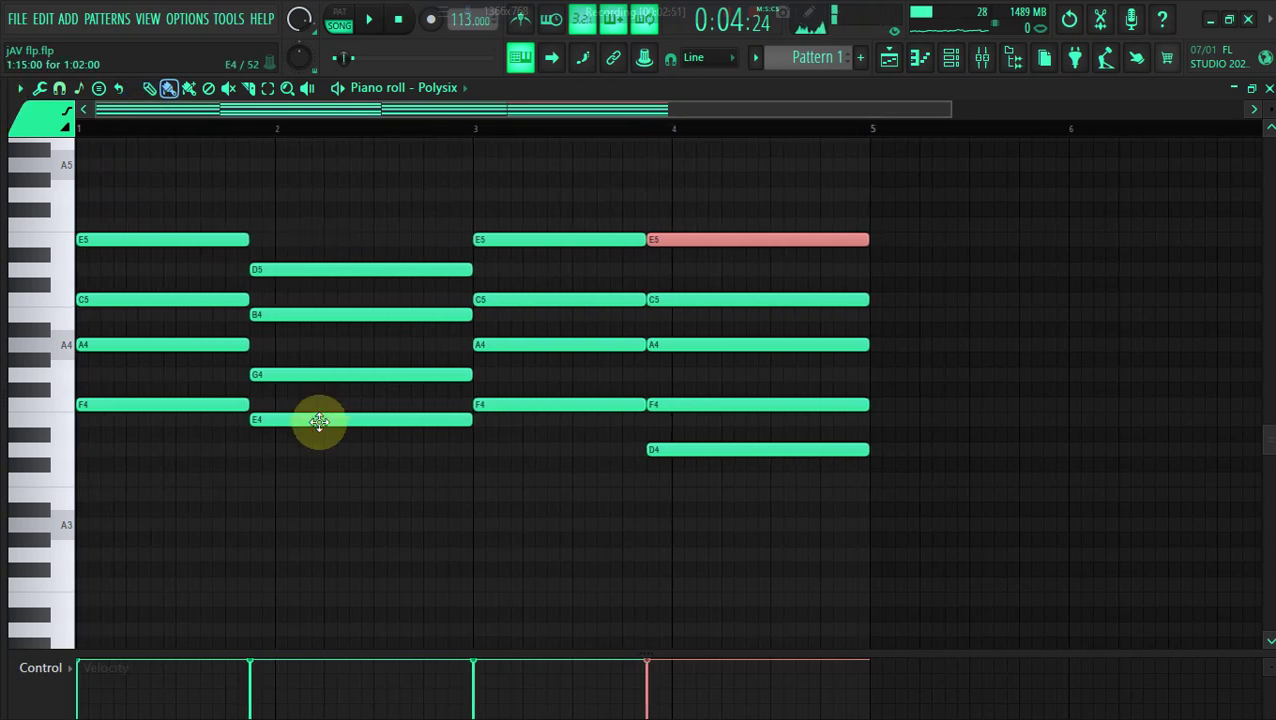
left_click_drag(318, 421, 315, 455)
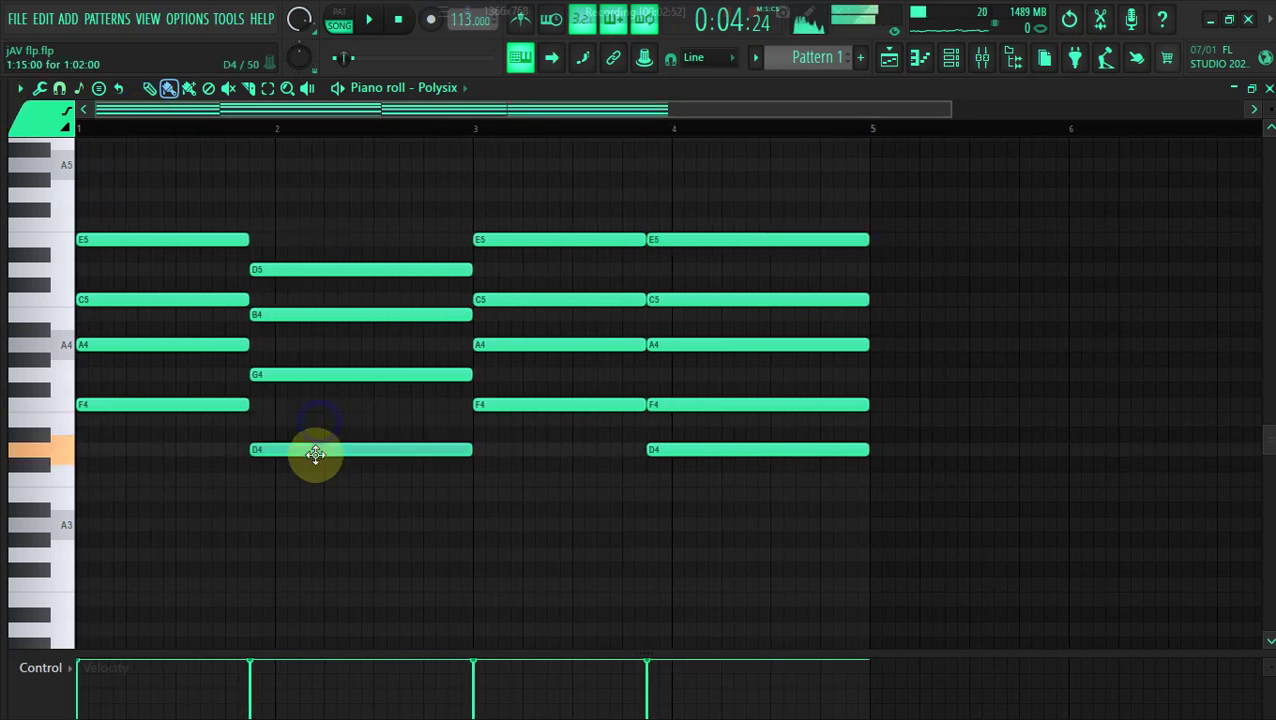
left_click(268, 240)
key("space")
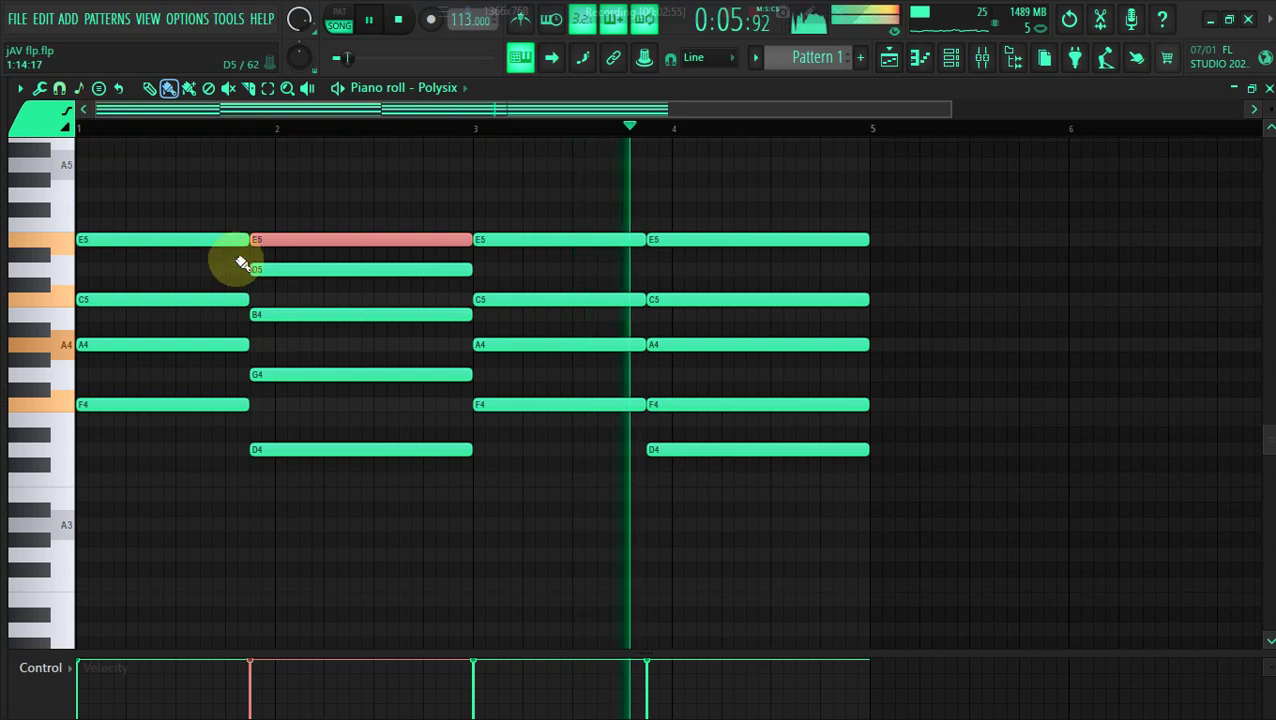
left_click(83, 127)
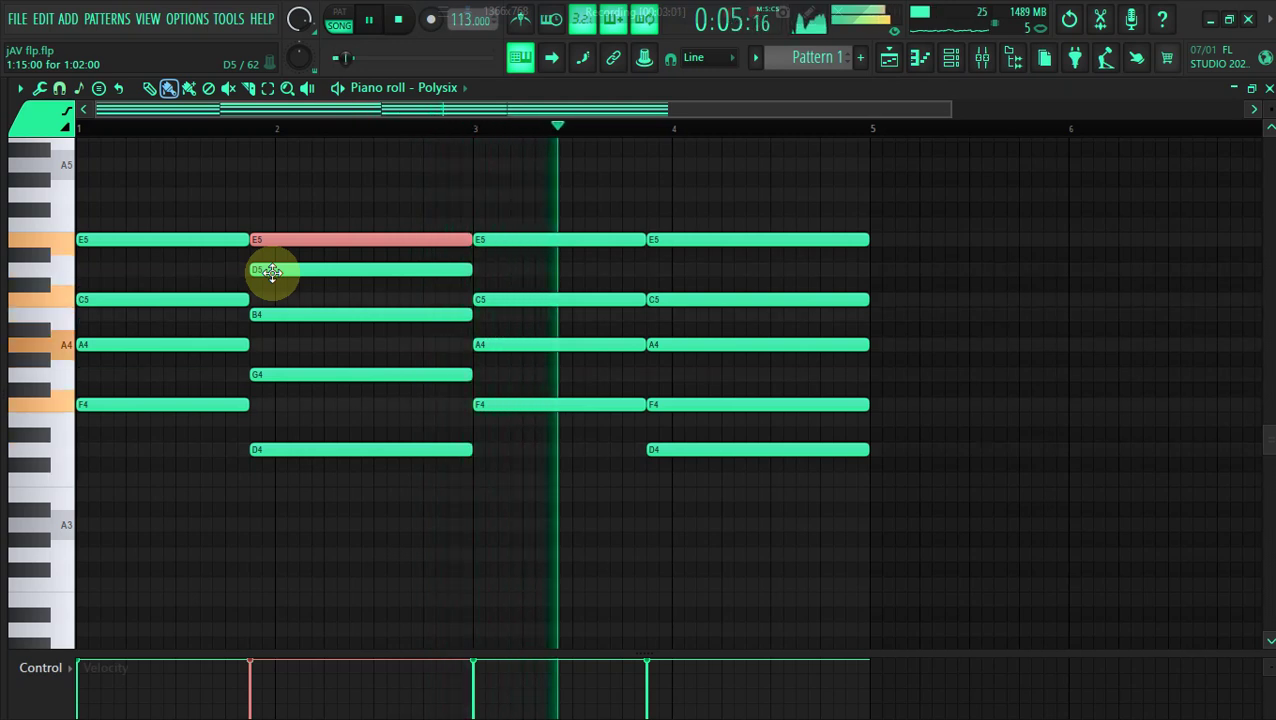
In the second chord, raise B4 to C5 and G4 to A4, delete D5, and add F4
left_click_drag(265, 315, 267, 297)
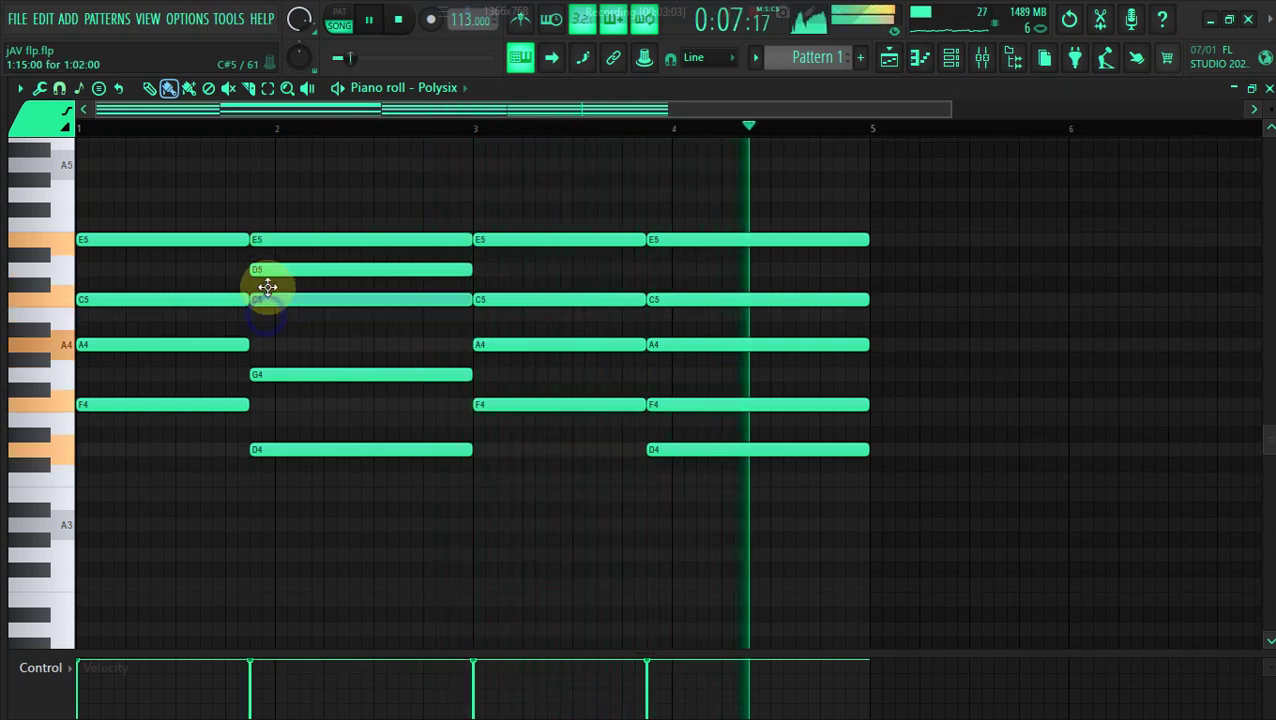
right_click(281, 272)
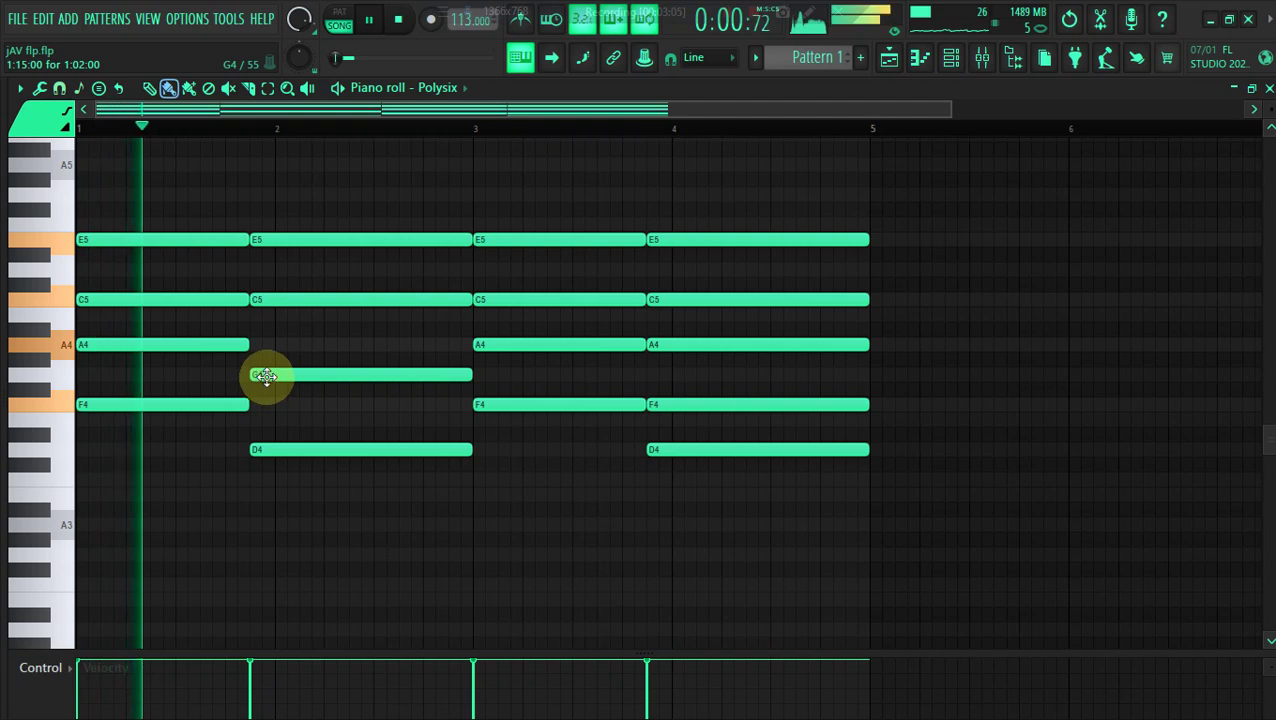
left_click_drag(265, 373, 265, 338)
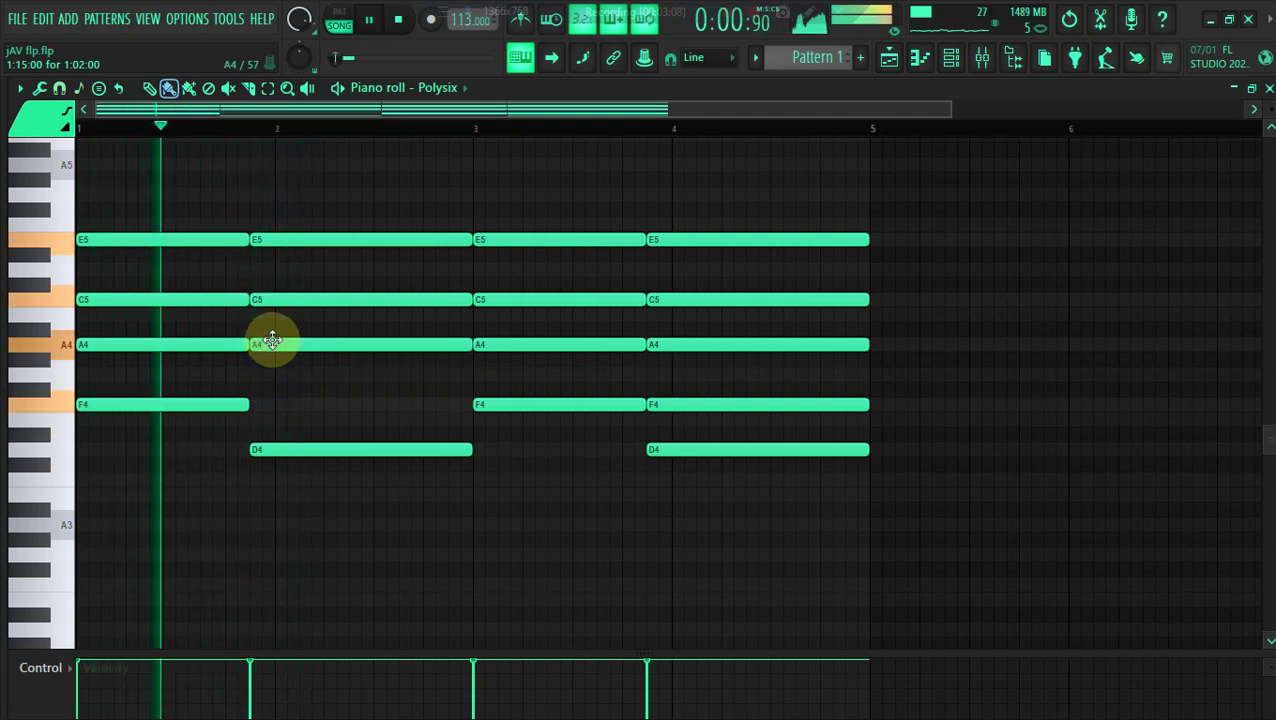
key("space")
left_click(255, 402)
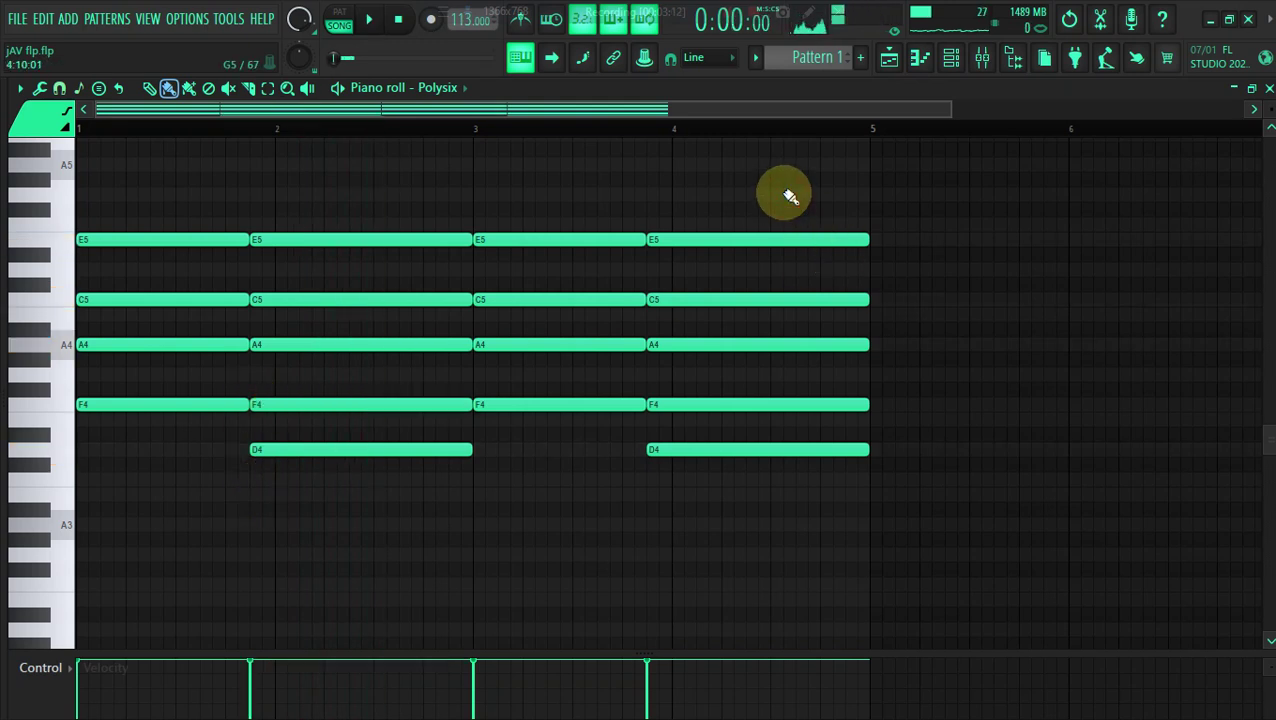
Apply level scaling to all the notes and randomize their levels
key("ctrl+a")
key("alt+x")
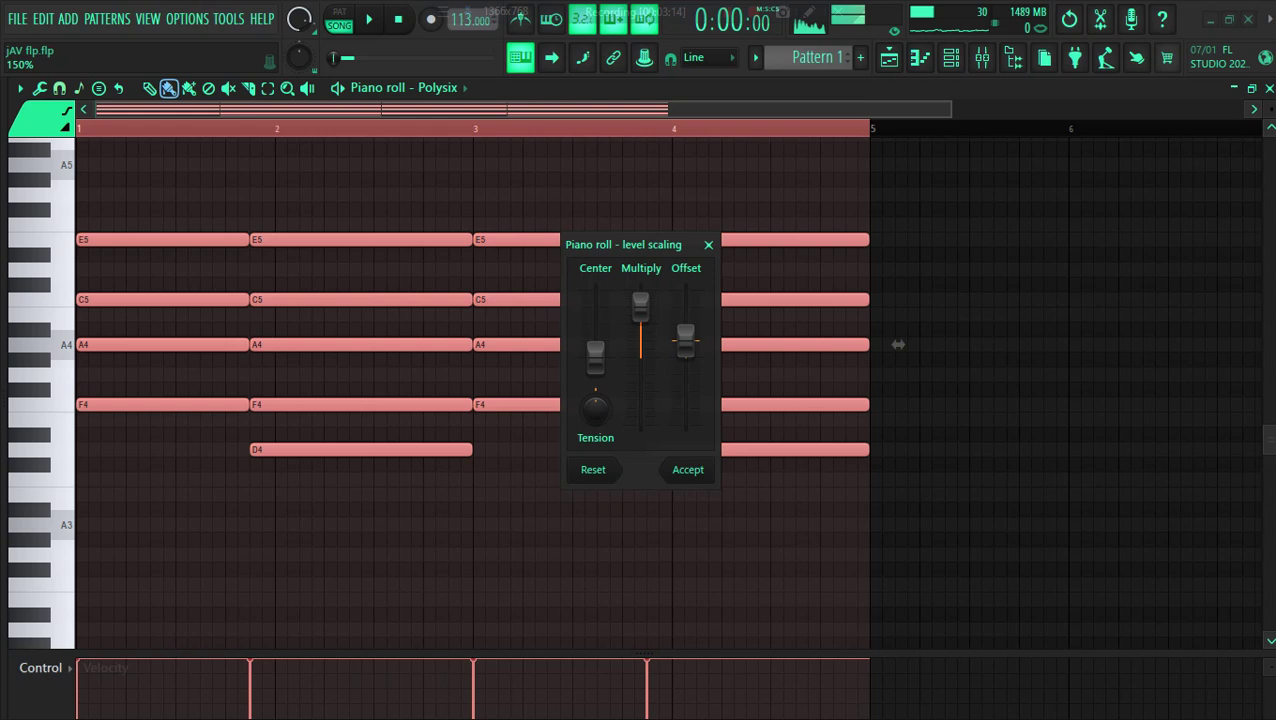
left_click(679, 471)
key("alt+r")
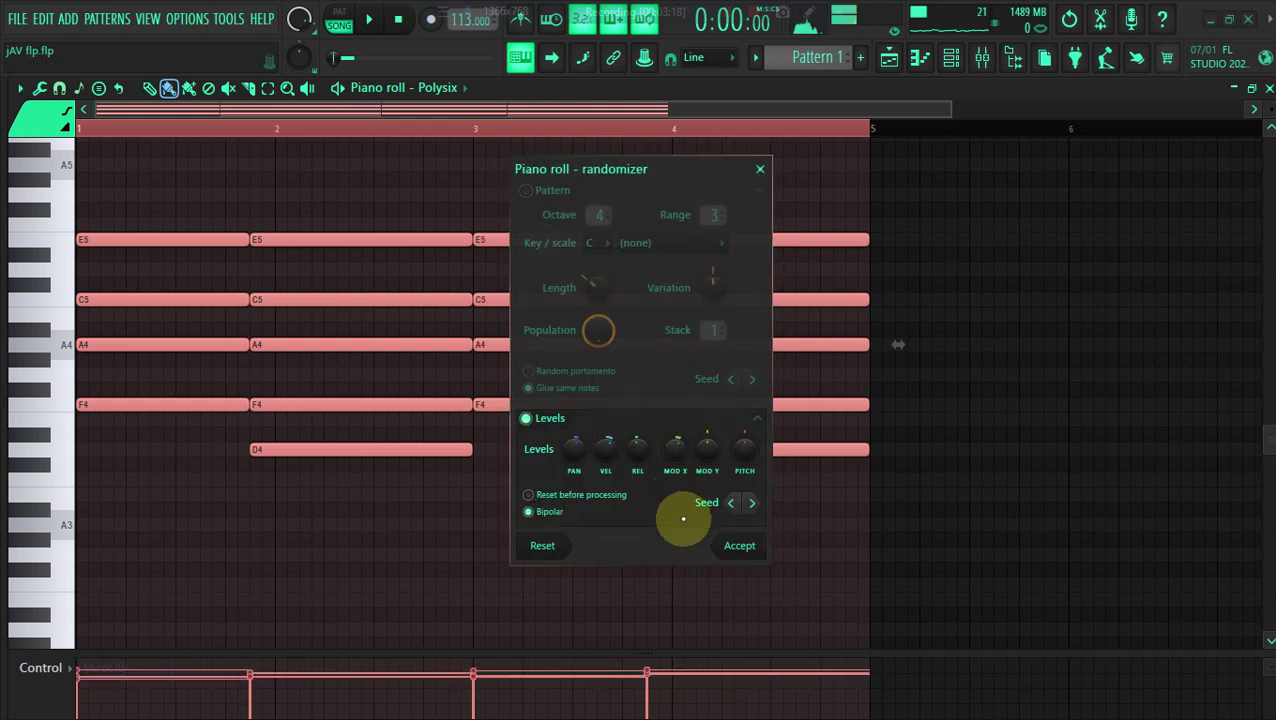
left_click(728, 548)
Transpose all four chords up one octave and play the pattern
key("space")
key("ctrl+d")
key("space")
key("ctrl+Up")
scroll(730, 549, "up", 4)
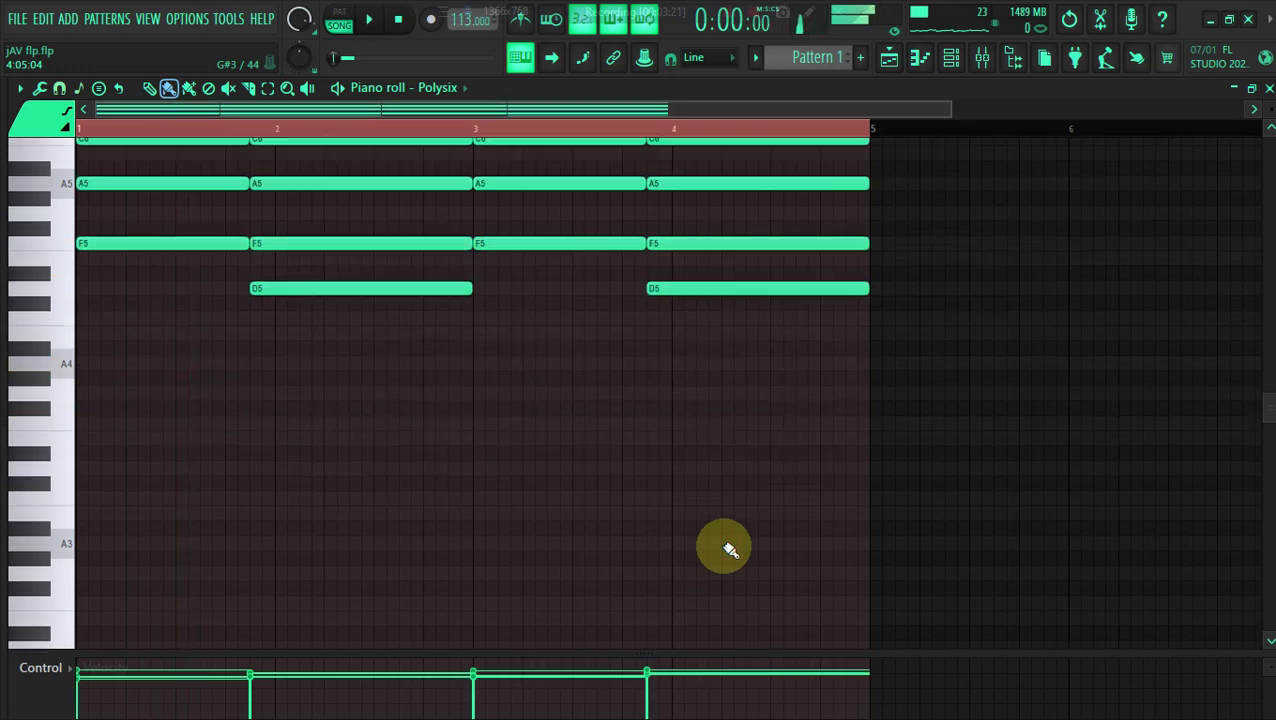
key("space")
scroll(730, 549, "up", 1)
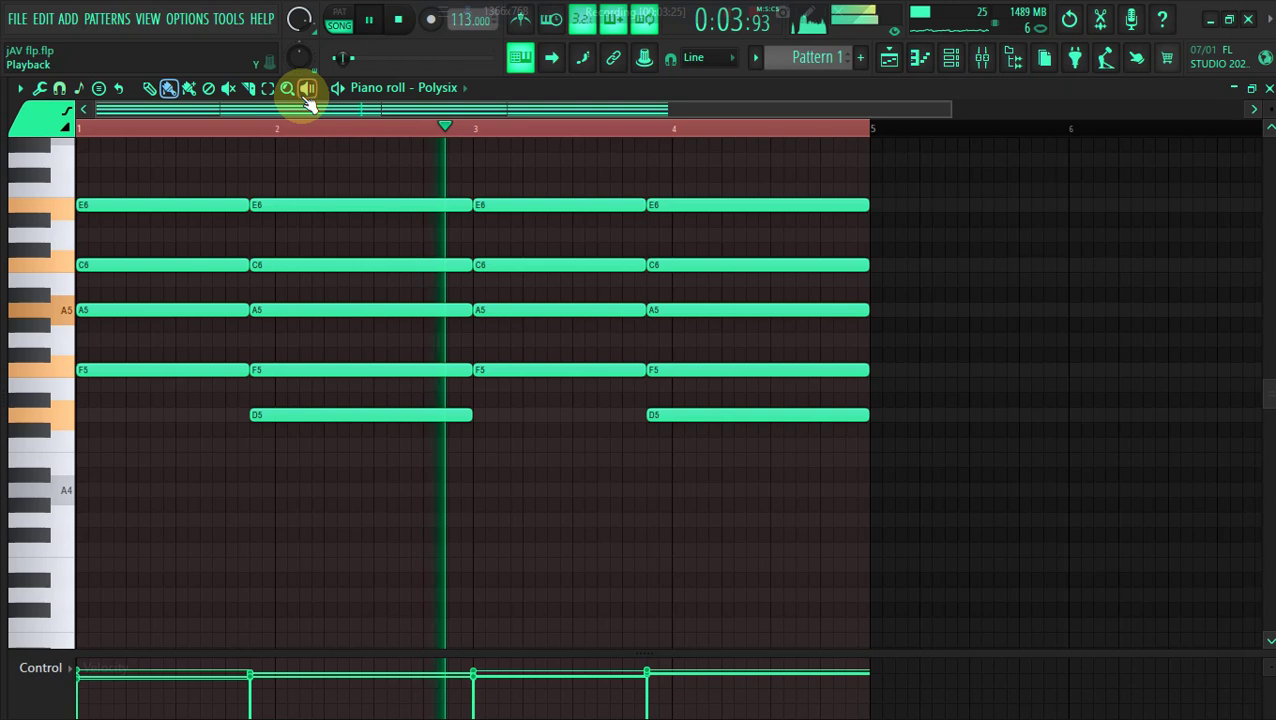
Try the E6 notes of all four chords one octave lower, then move them back up
left_click(267, 88)
key("space")
left_click_drag(226, 201, 731, 238)
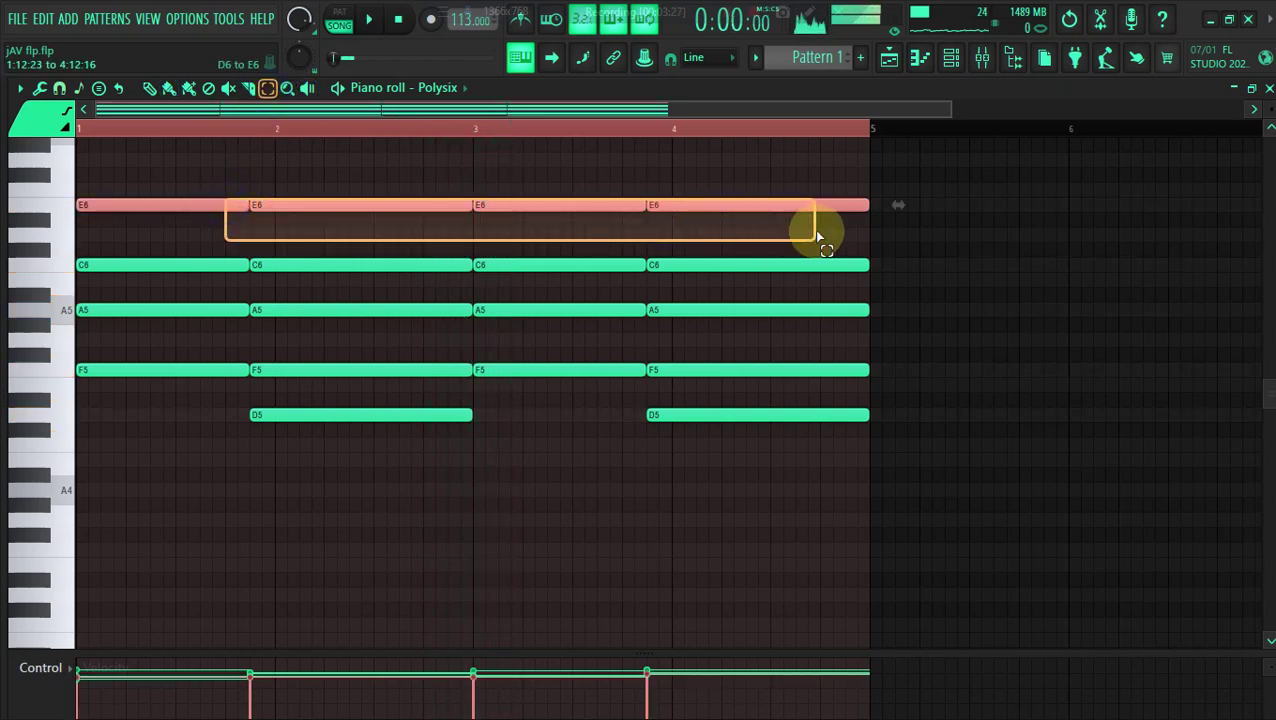
left_click_drag(816, 238, 816, 238)
key("ctrl+Down")
key("space")
key("space")
key("ctrl+Up")
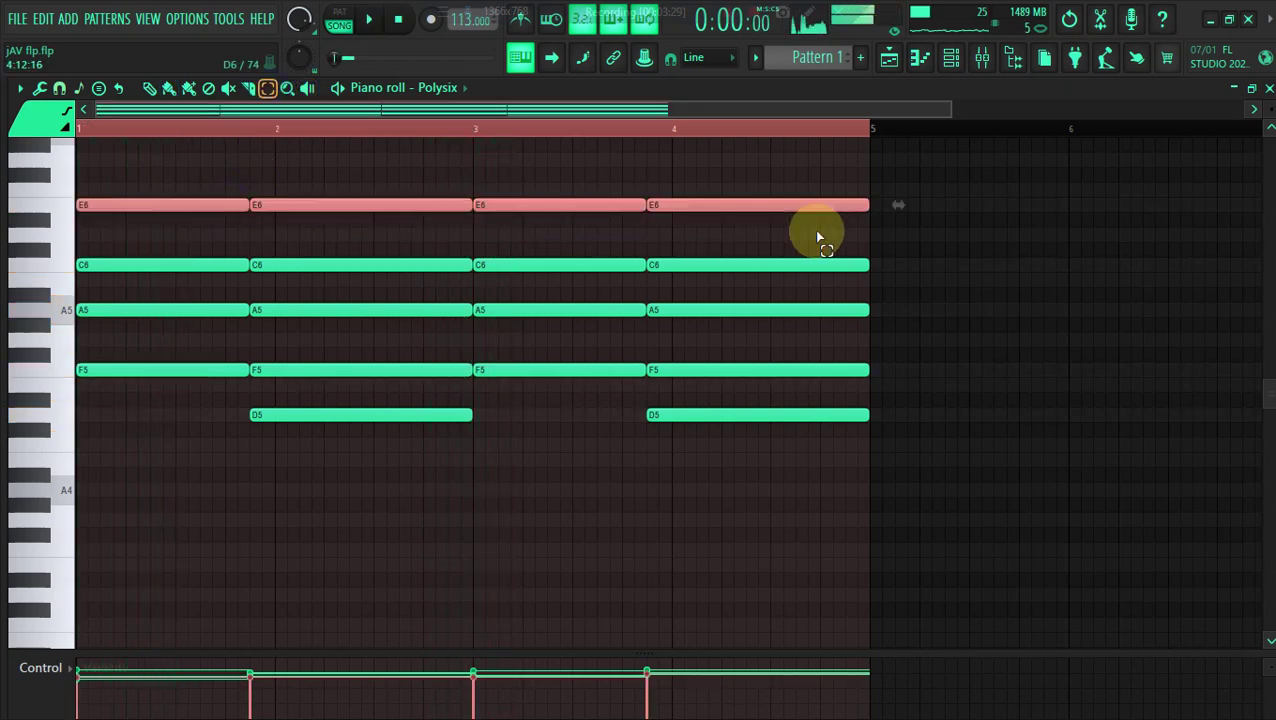
Try the C6 notes of the first two chords one octave lower, play them, and move them back up
left_click(217, 266)
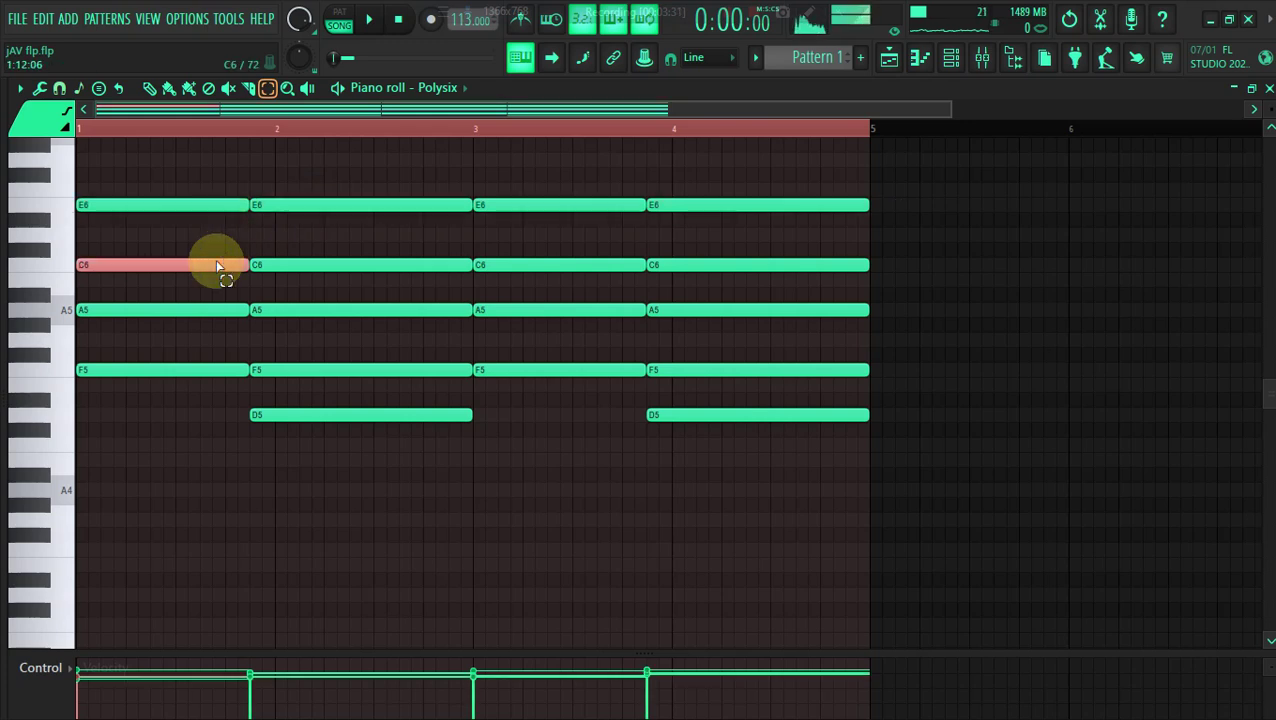
key("ctrl+Down")
key("space")
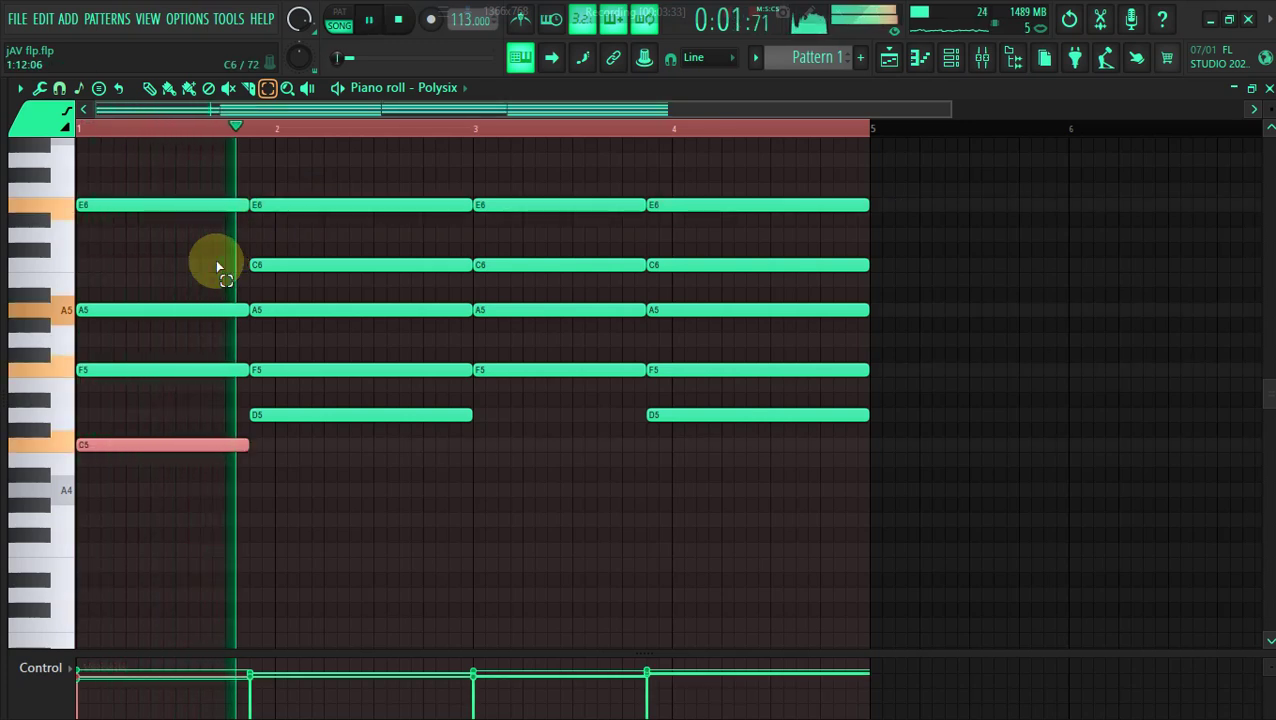
key("space")
key("ctrl+Up")
left_click(217, 263)
key("ctrl+Down")
key("space")
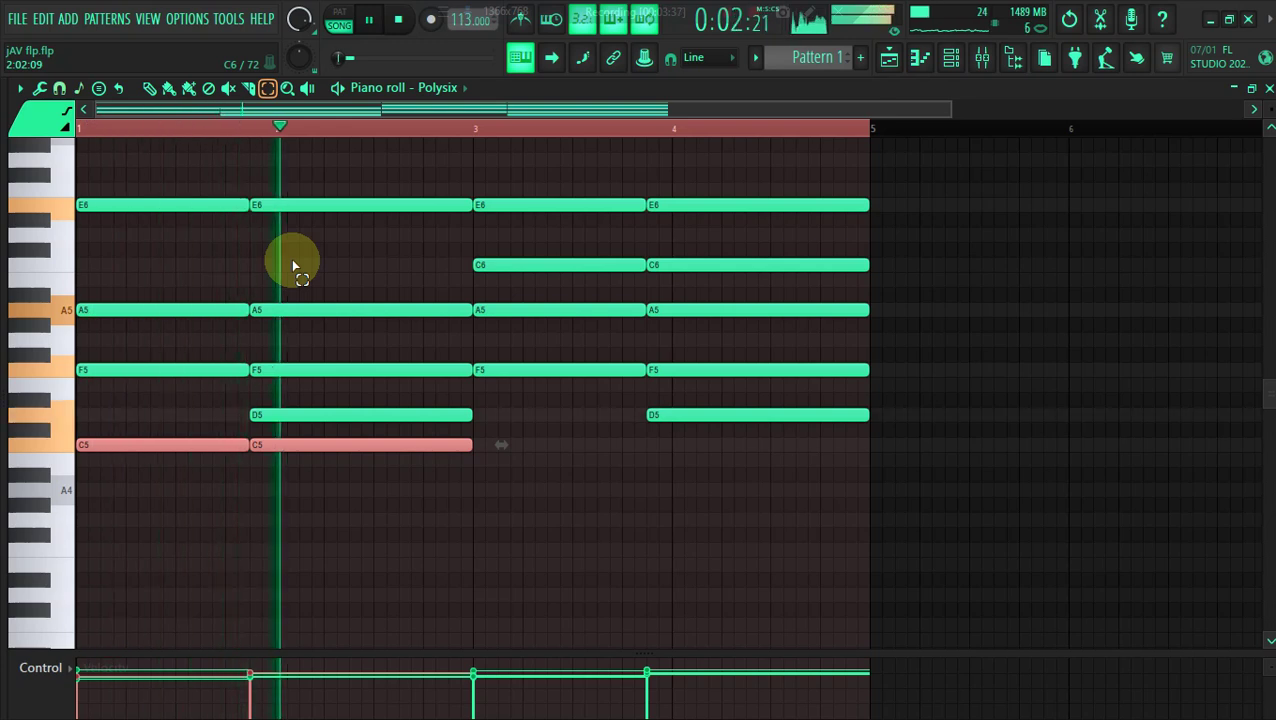
key("space")
key("ctrl+Up")
Transpose all four chords down one octave and play the pattern
key("ctrl+a")
key("ctrl+Down")
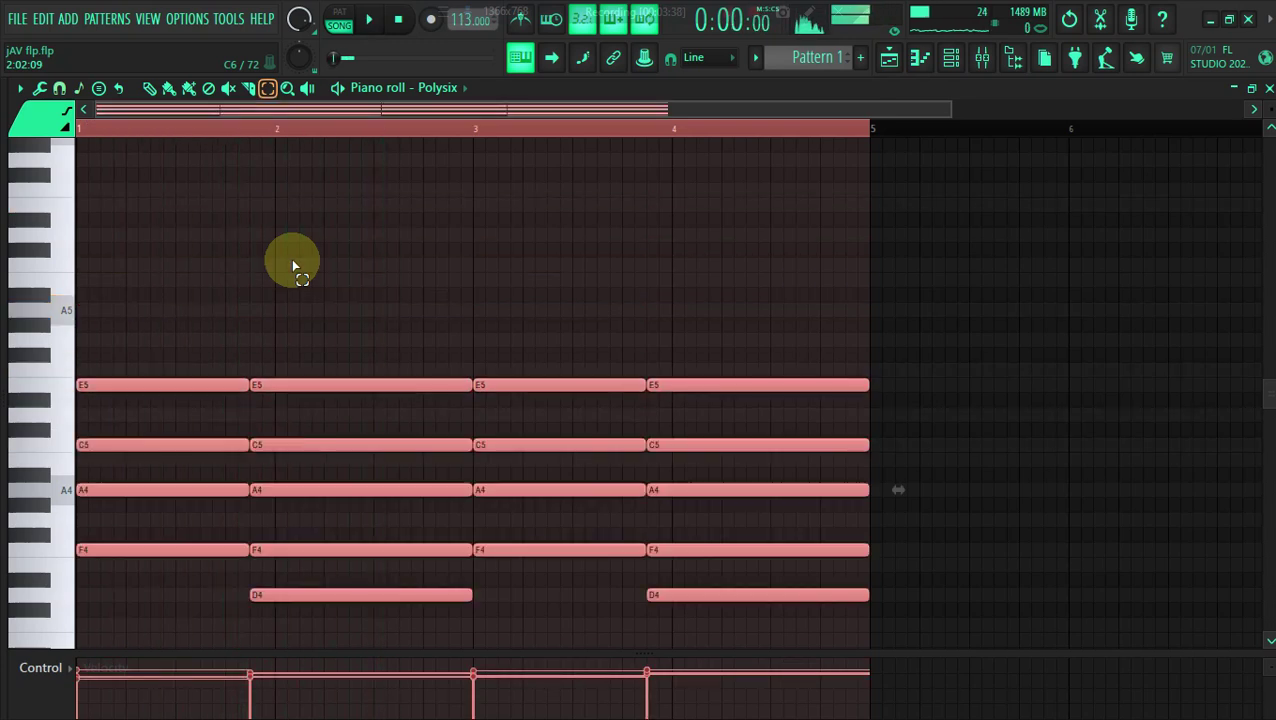
scroll(295, 265, "down", 2)
key("space")
key("space")
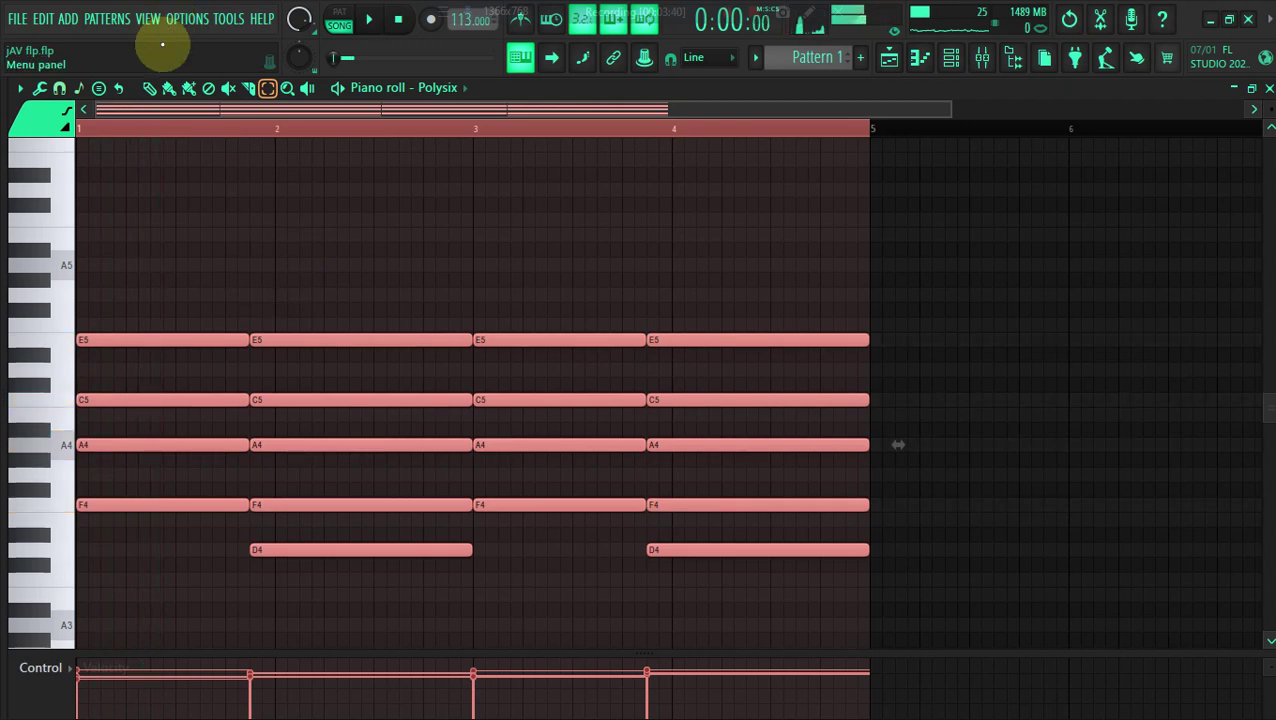
Try an extra G4 note on the first chord and audition it at higher pitches such as E5
right_click(130, 476)
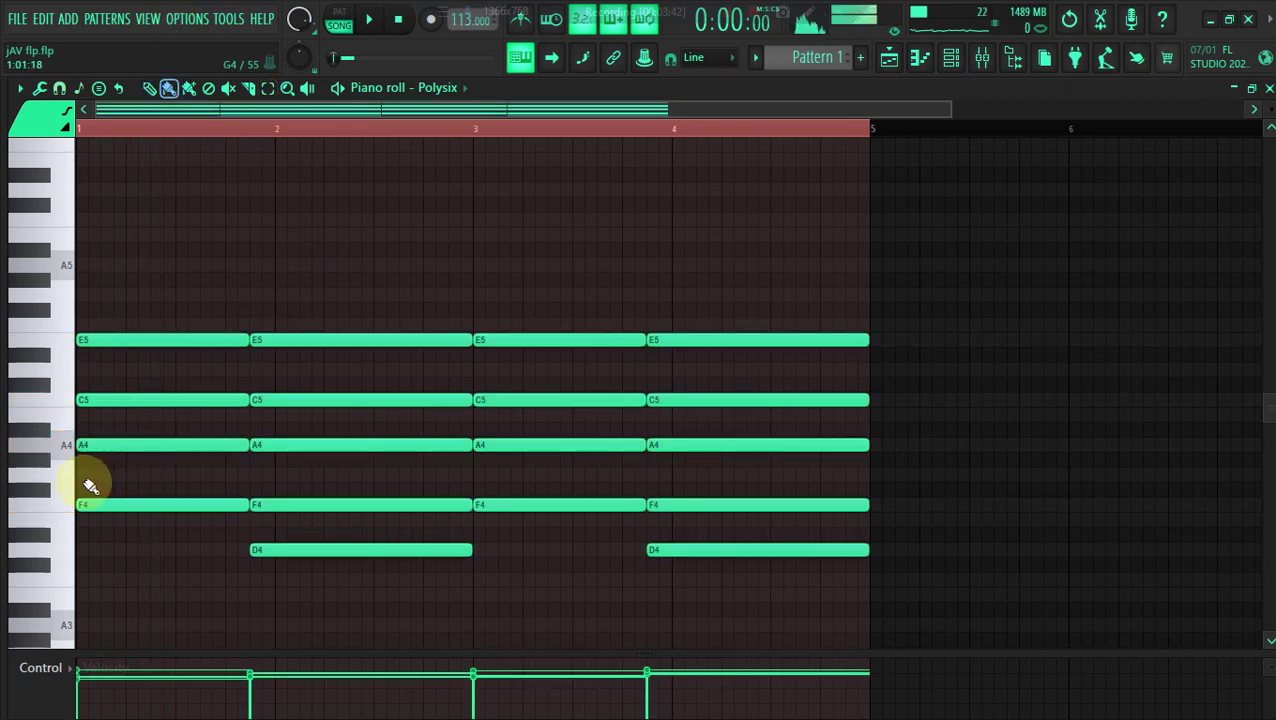
key("ctrl+Up")
key("space")
key("space")
key("ctrl+Down")
key("shift+Up")
key("shift+Up")
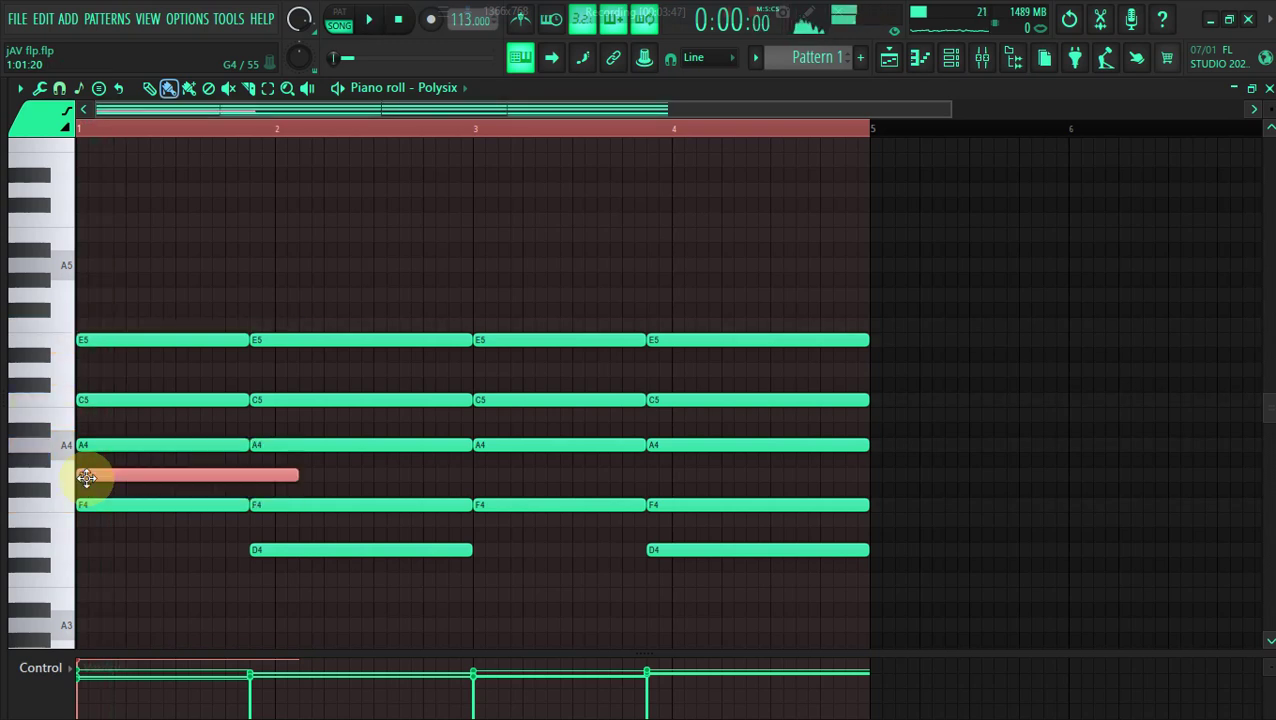
key("ctrl+Up")
key("space")
key("shift+Down")
key("shift+Down")
key("shift+Down")
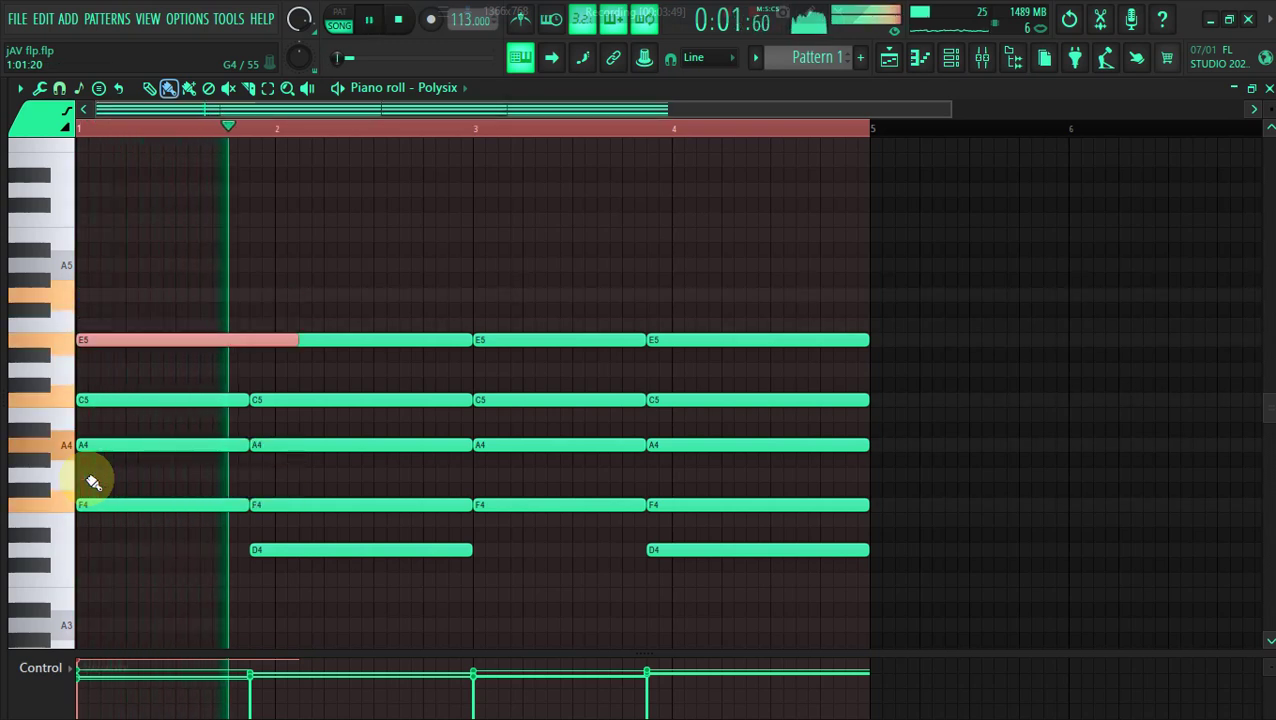
Audition the extra note over the first chord at A5 and G5
key("shift+Down")
key("shift+Down")
key("shift+Down")
key("shift+Down")
key("shift+Down")
key("shift+Down")
key("shift+Down")
key("shift+Down")
key("shift+Down")
key("ctrl+Up")
key("shift+Up")
key("shift+Up")
key("space")
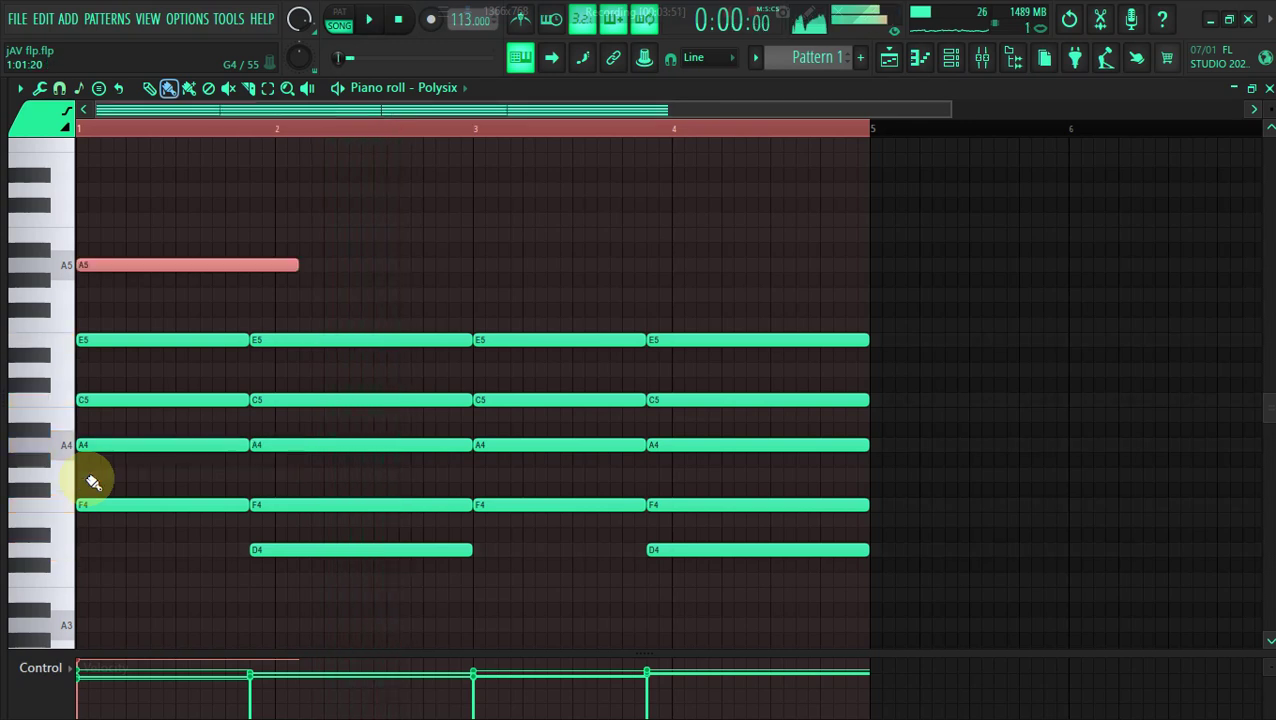
key("space")
key("space")
key("space")
key("space")
key("shift+Down")
key("shift+Down")
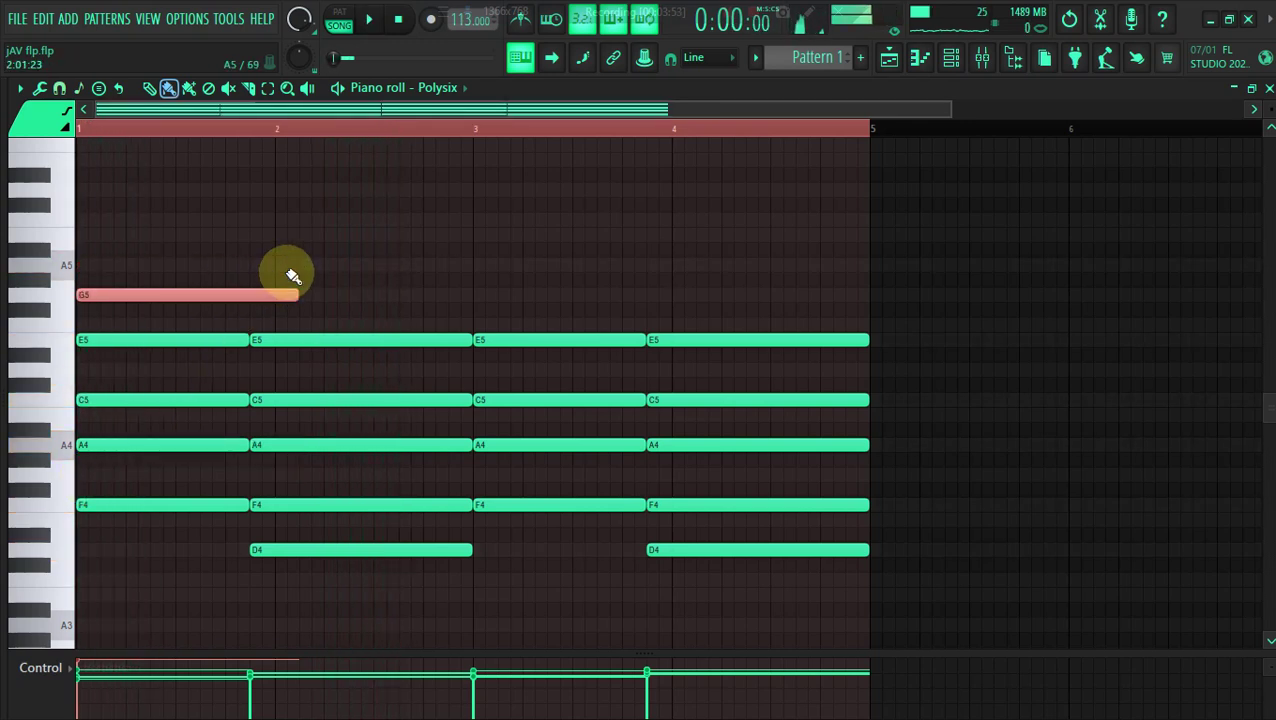
Try the extra note at B5 and C6 over the first chord, and delete it
key("shift+Down")
key("shift+Down")
key("shift+Down")
key("shift+Down")
key("shift+Down")
key("shift+Down")
key("shift+Down")
key("shift+Down")
key("ctrl+Up")
key("space")
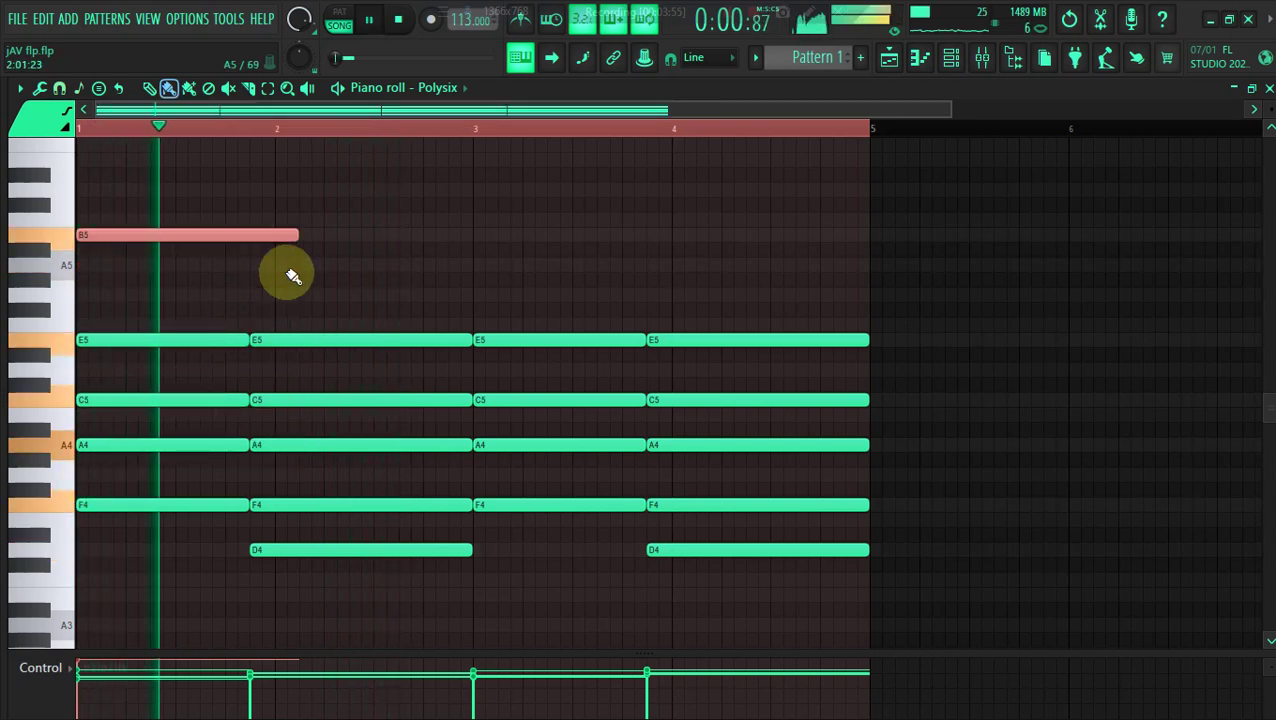
key("ctrl+Down")
key("shift+Up")
key("ctrl+Up")
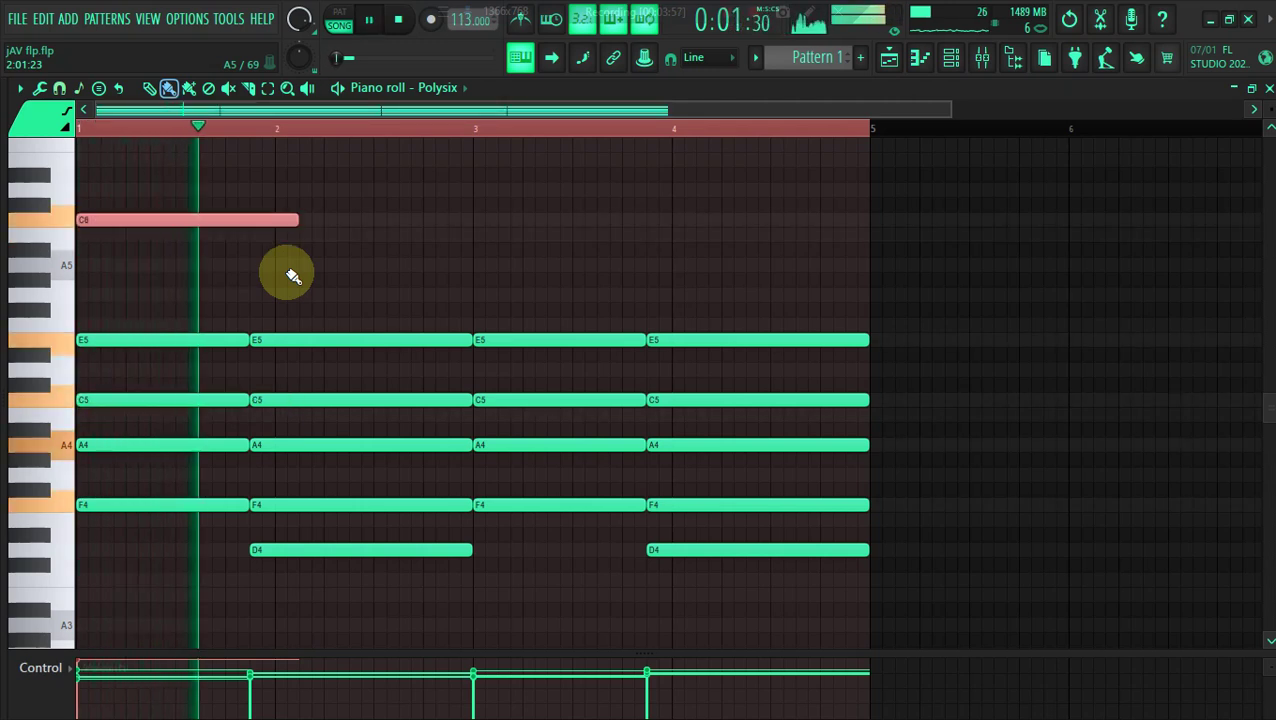
key("ctrl+Down")
key("space")
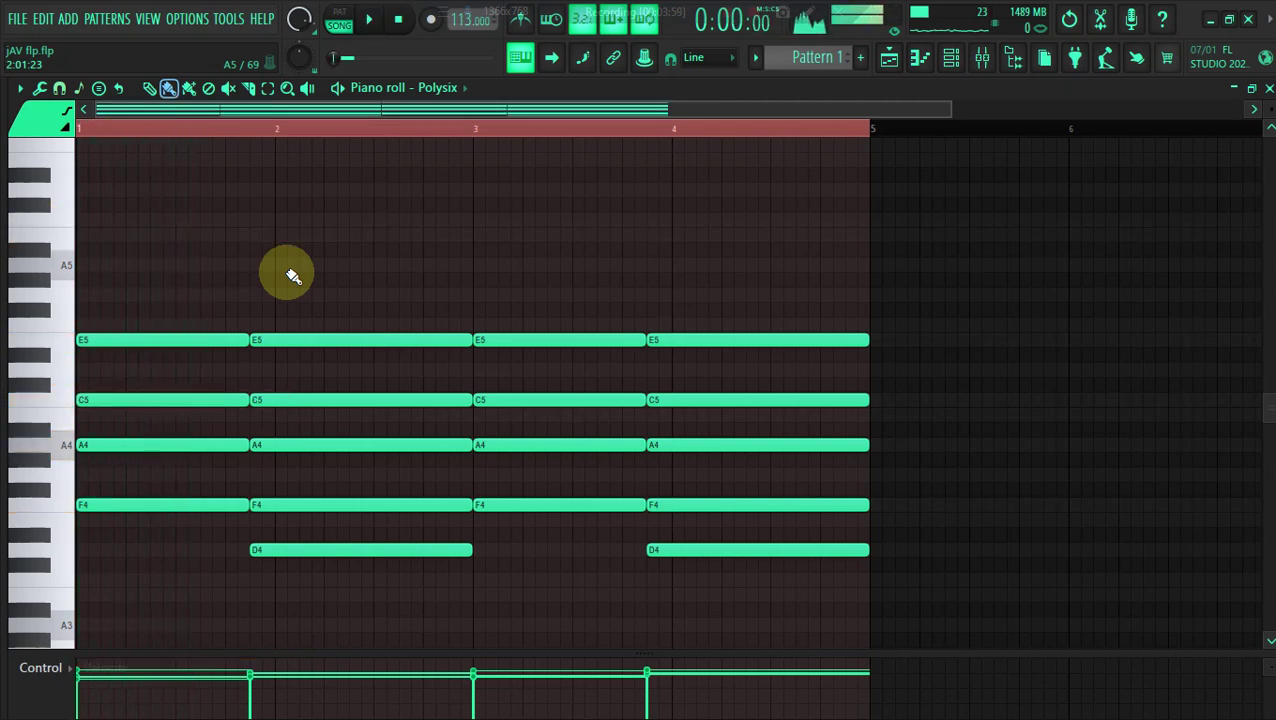
Play the chords with the drum loop in the playlist and return to the Polysix piano roll
key("space")
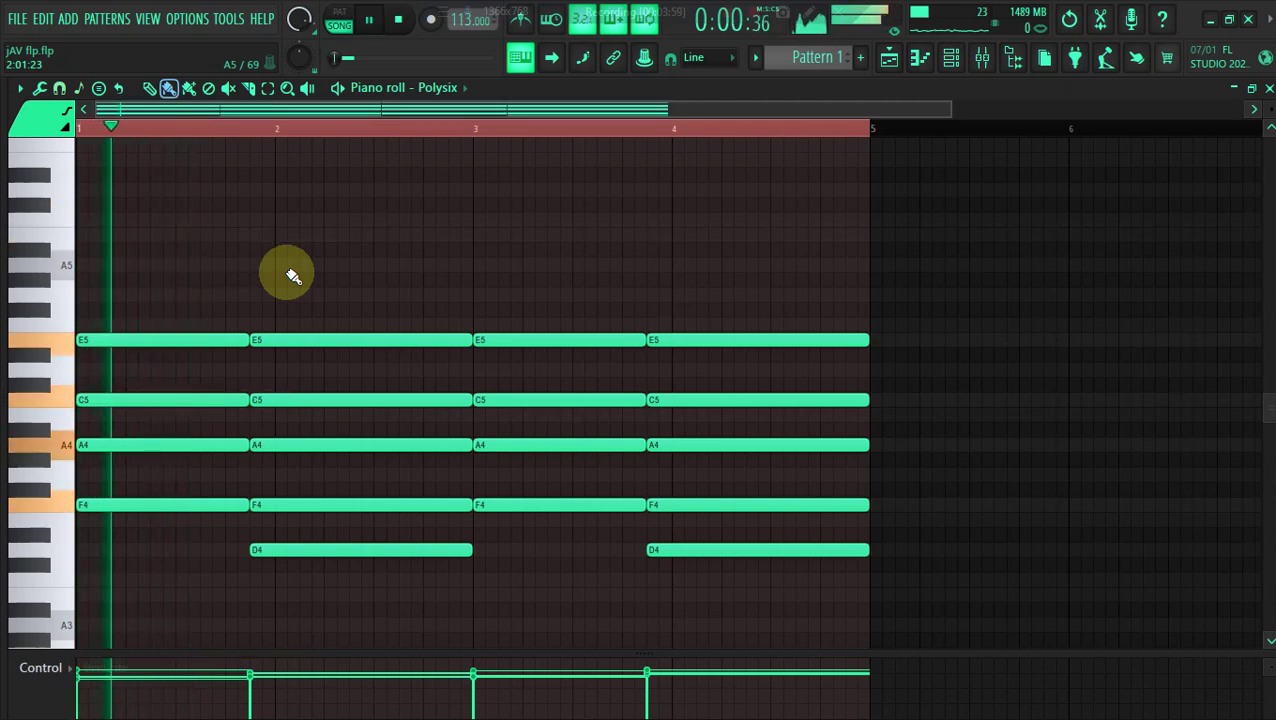
left_click(890, 57)
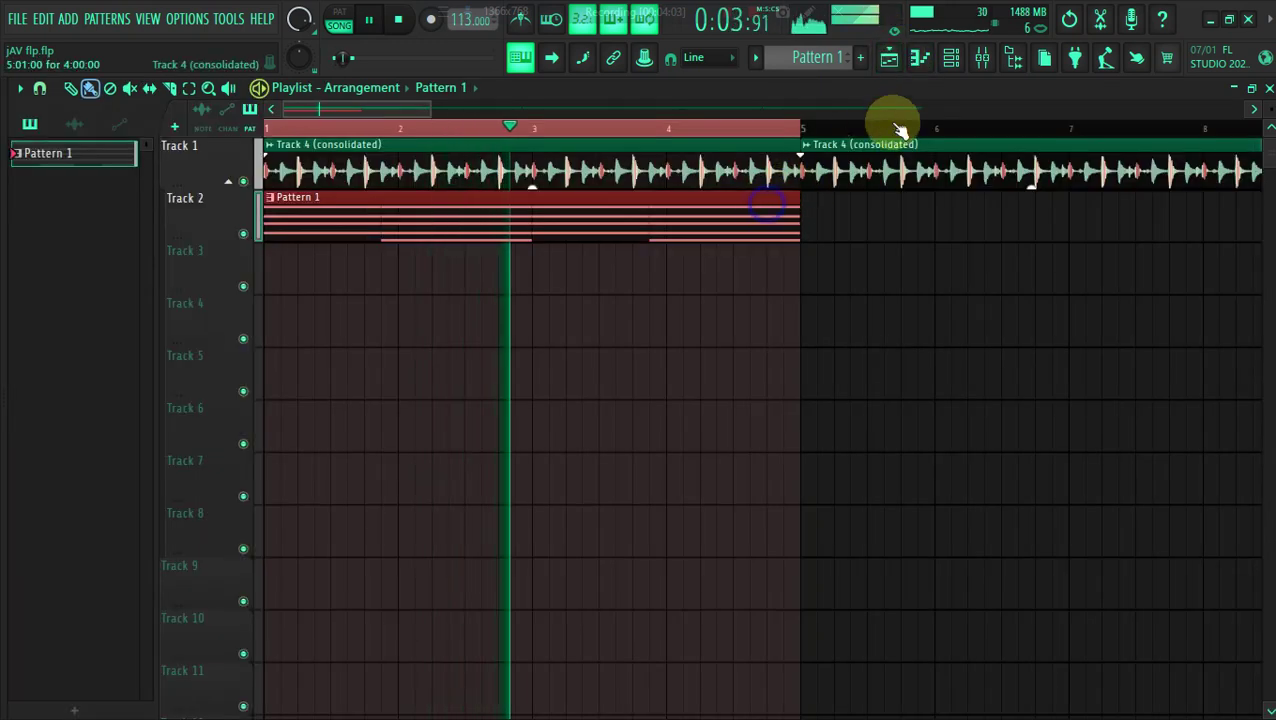
left_click(953, 62)
key("space")
left_click(502, 193)
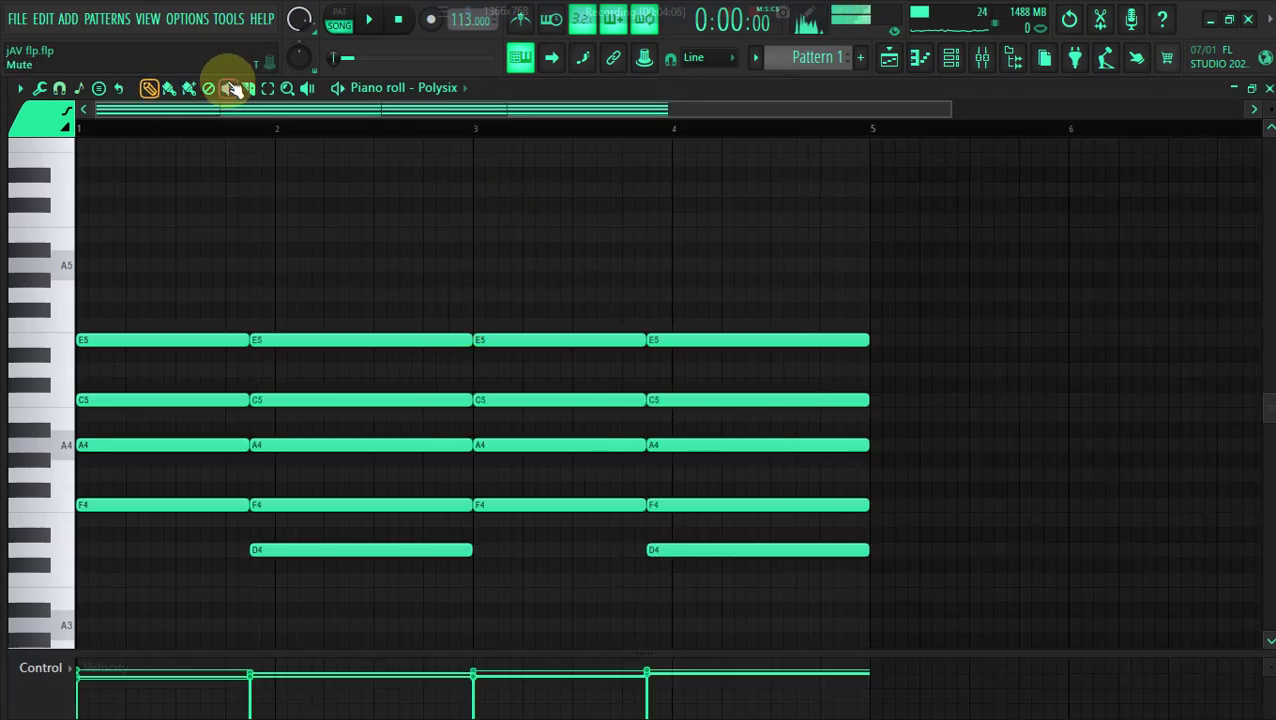
Try slicing off the end of the second chord, play the result, and undo the slice
left_click_drag(465, 321, 458, 657)
key("ctrl+z")
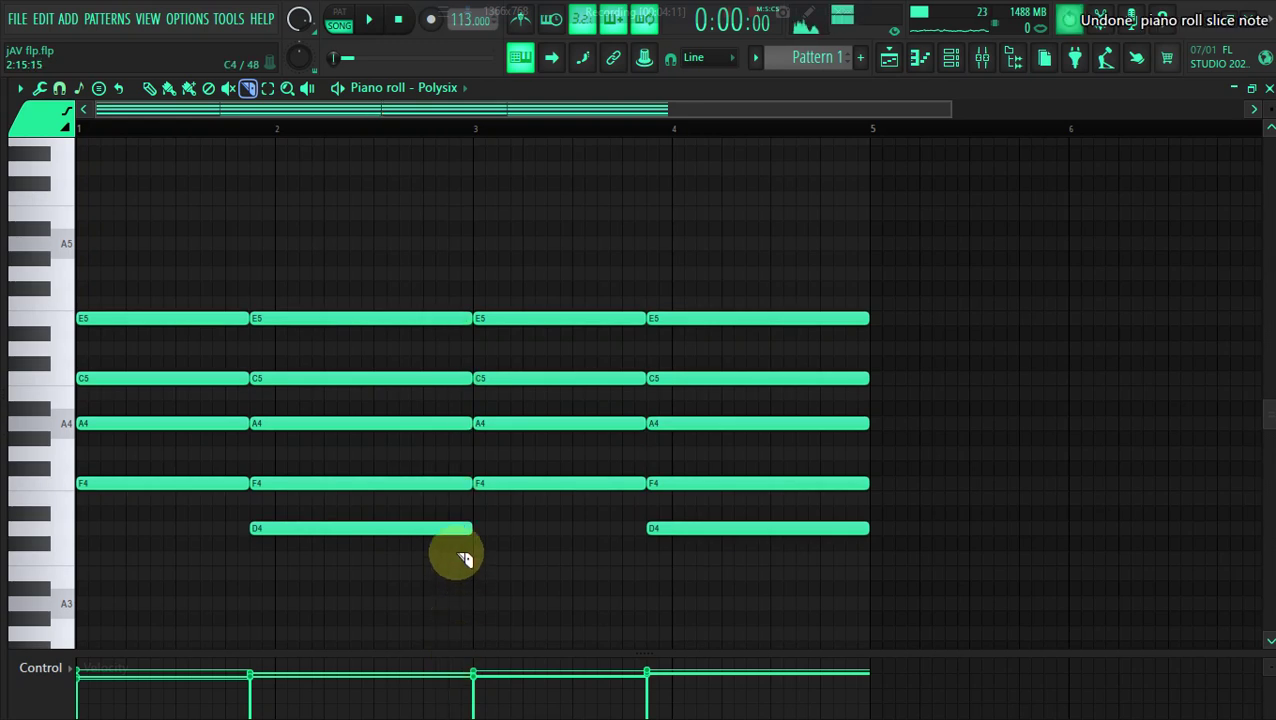
left_click_drag(465, 544, 469, 397)
key("space")
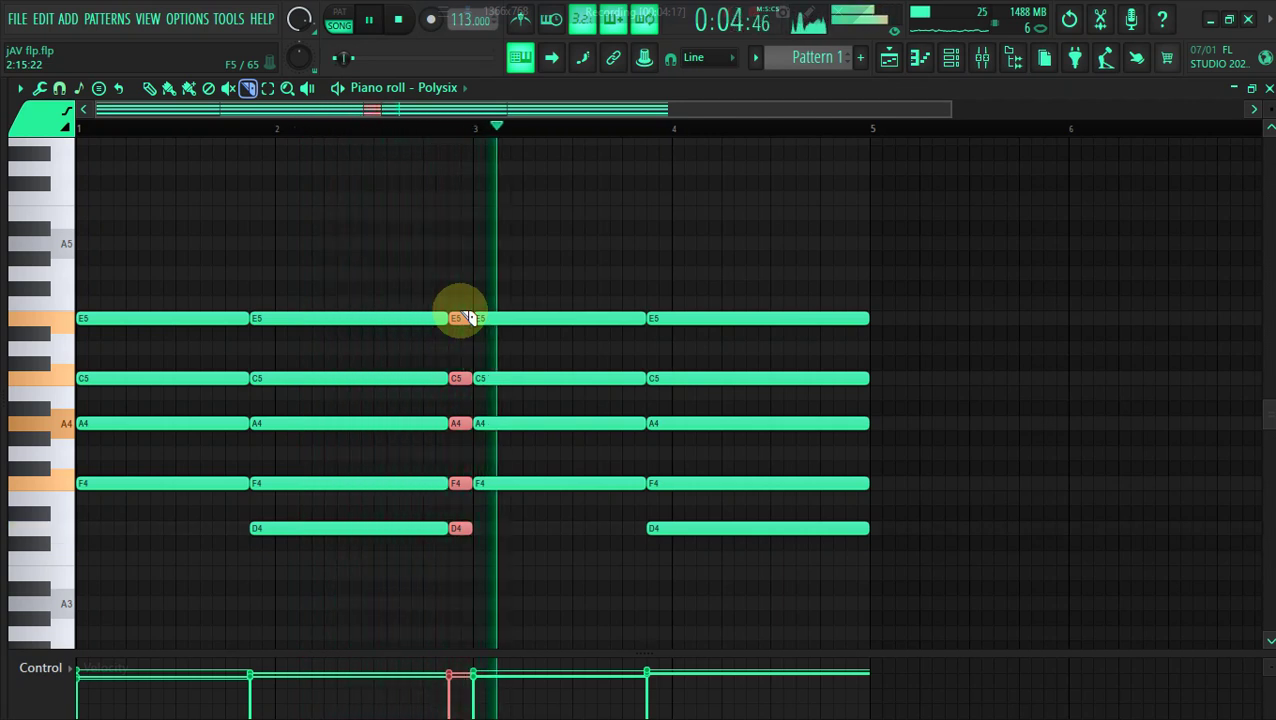
key("ctrl+z")
key("space")
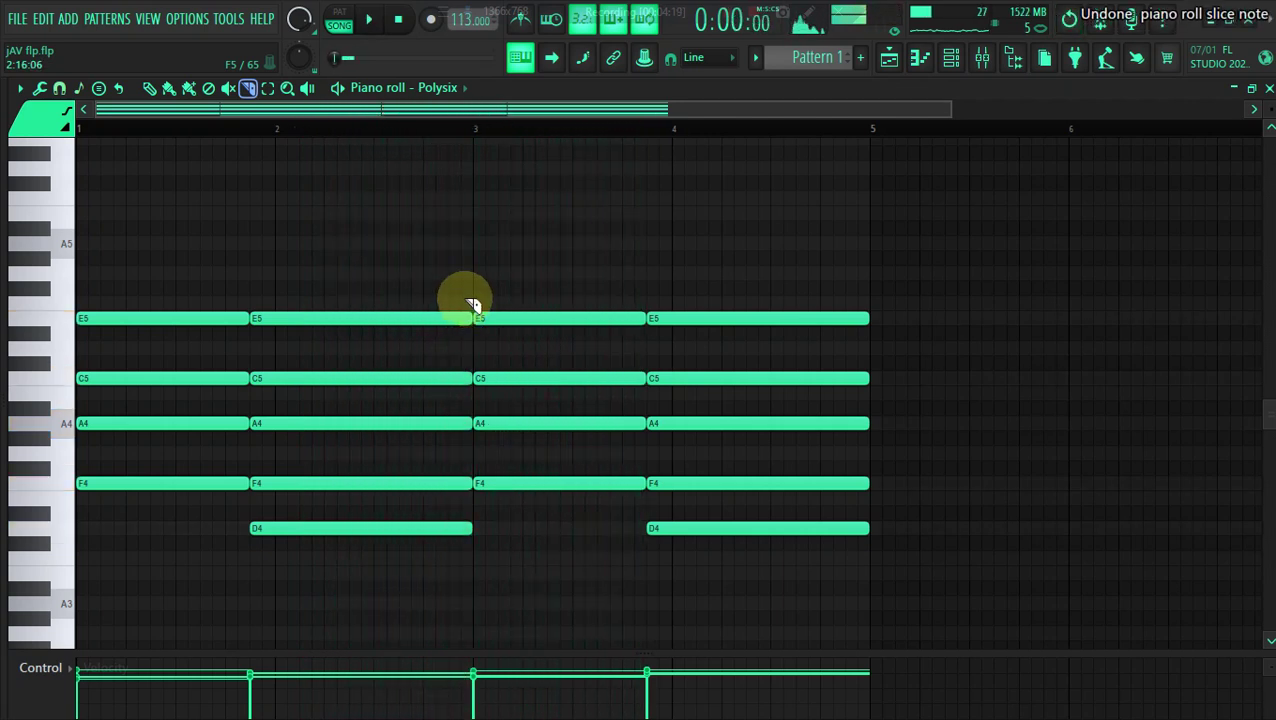
Try slicing a shorter piece off the second chord's end and shifting it one scale step up, and undo the slice
left_click_drag(461, 298, 485, 568)
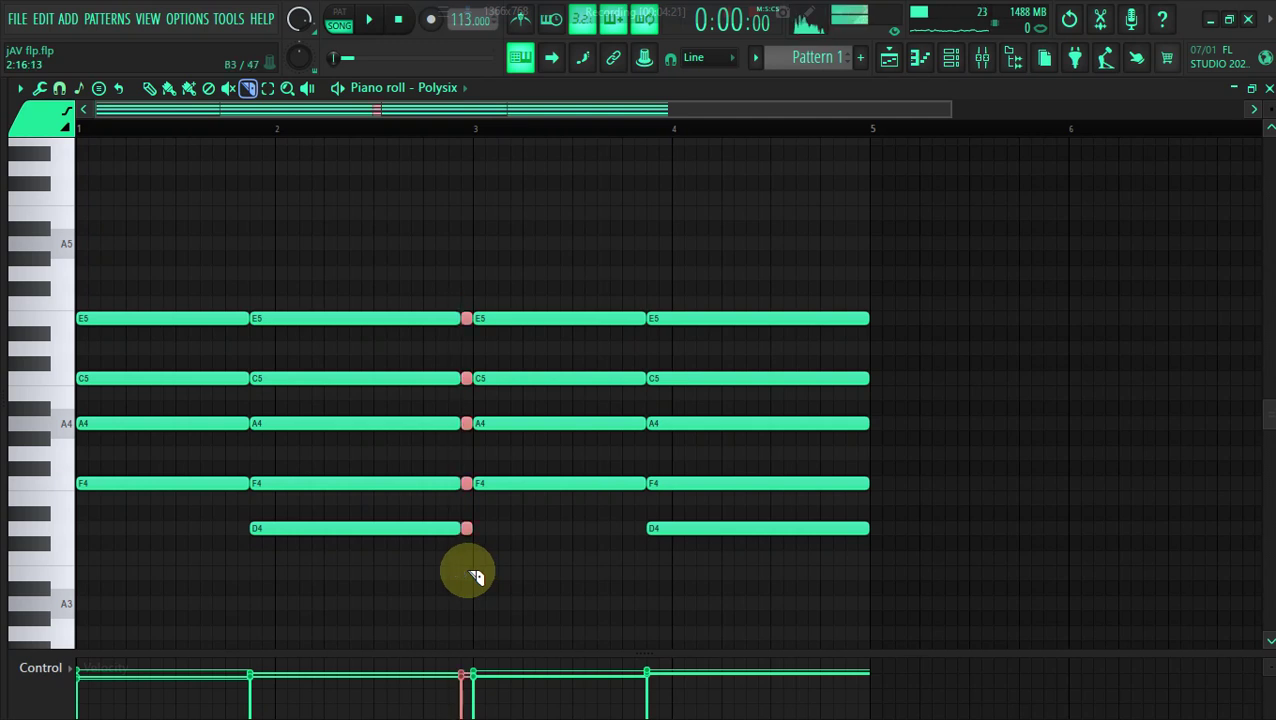
key("space")
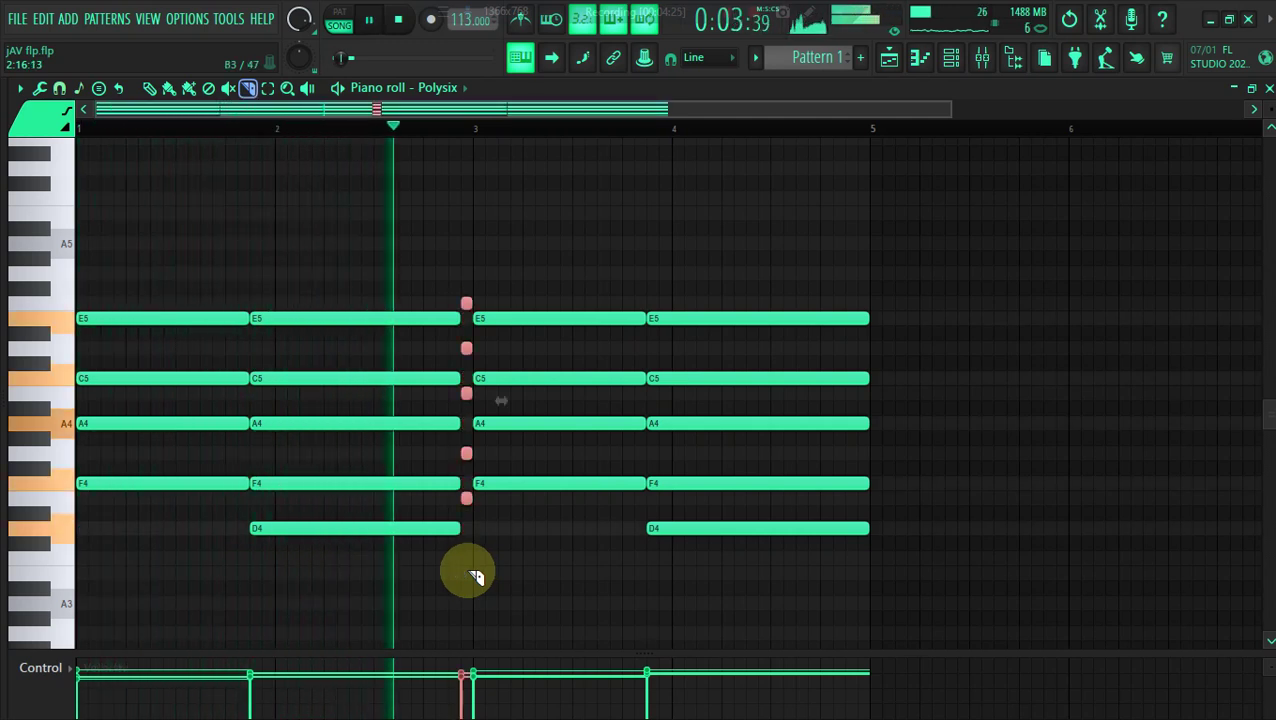
key("space")
key("space")
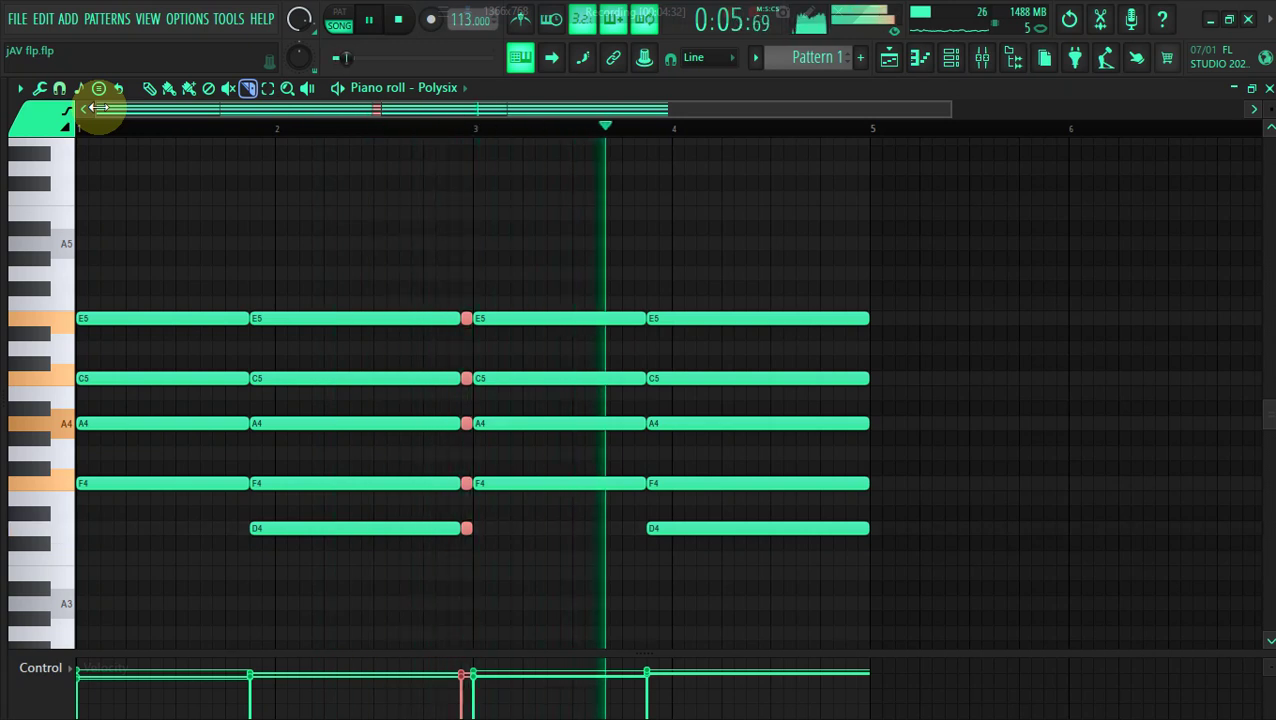
key("ctrl+alt+z")
key("ctrl+alt+z")
key("space")
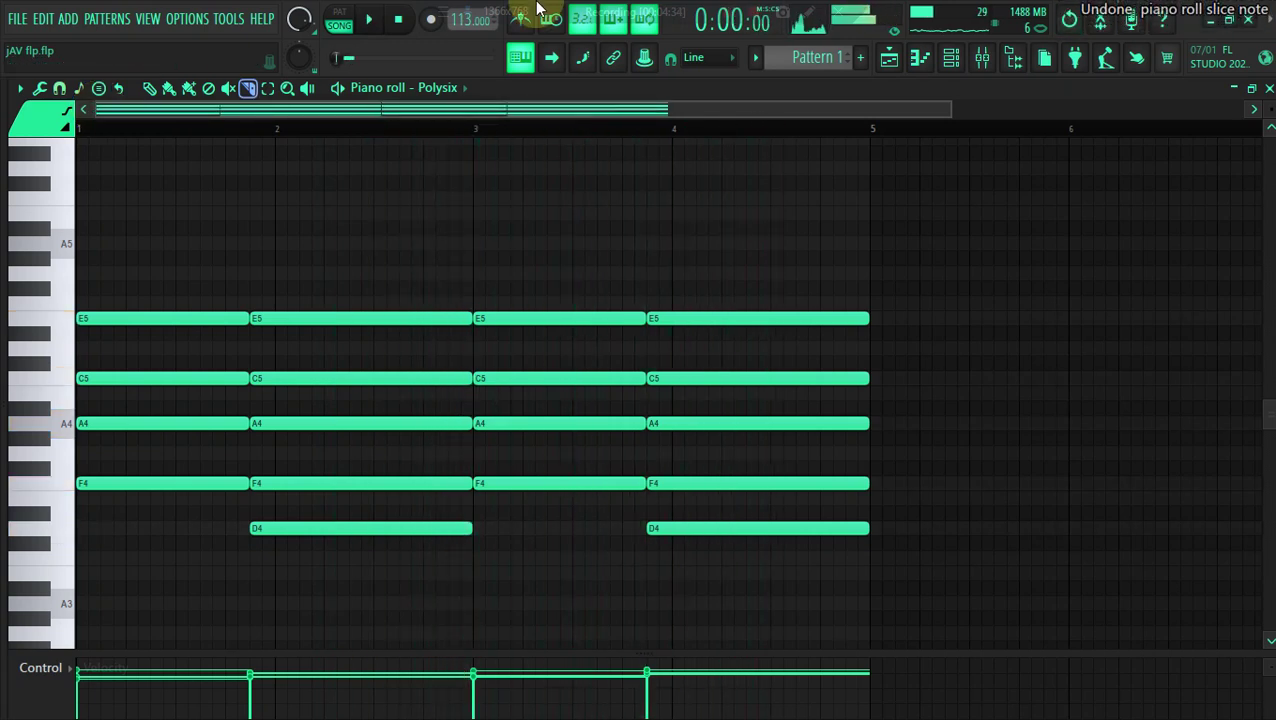
Create Pattern 2 and place its clip on Track 3 of the playlist, spanning bars 1 to 4
left_click(889, 63)
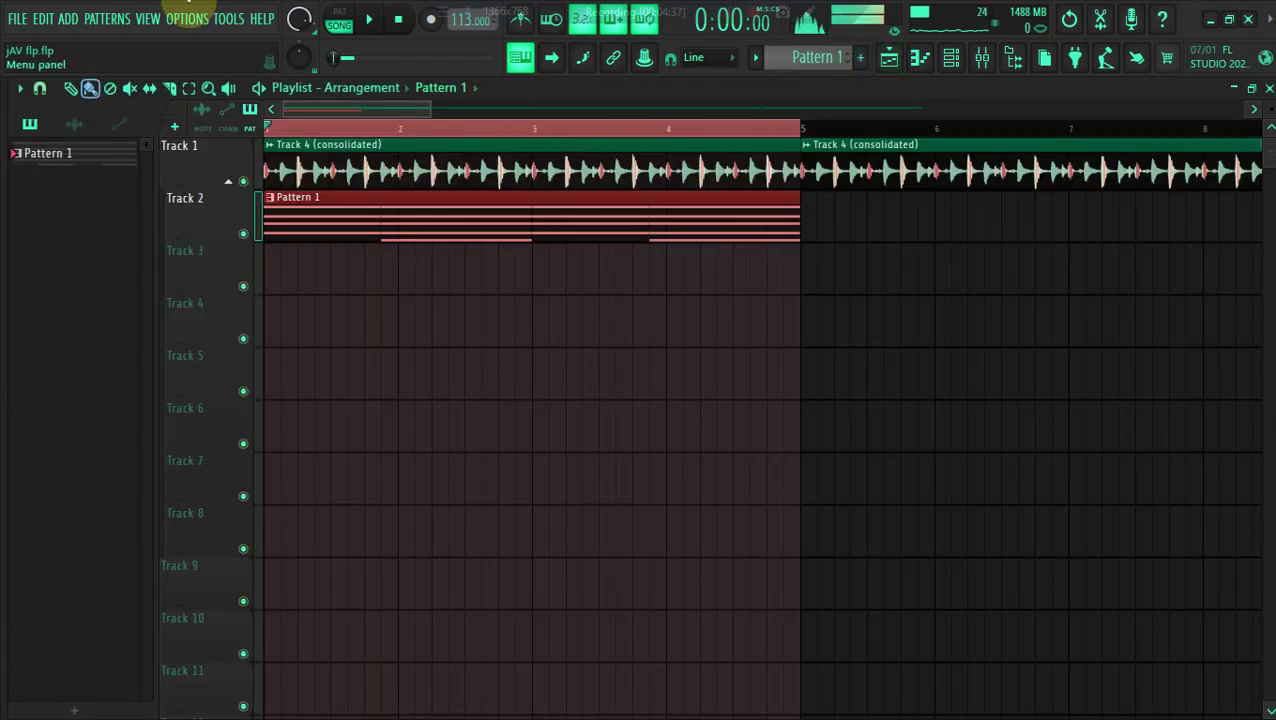
left_click(860, 61)
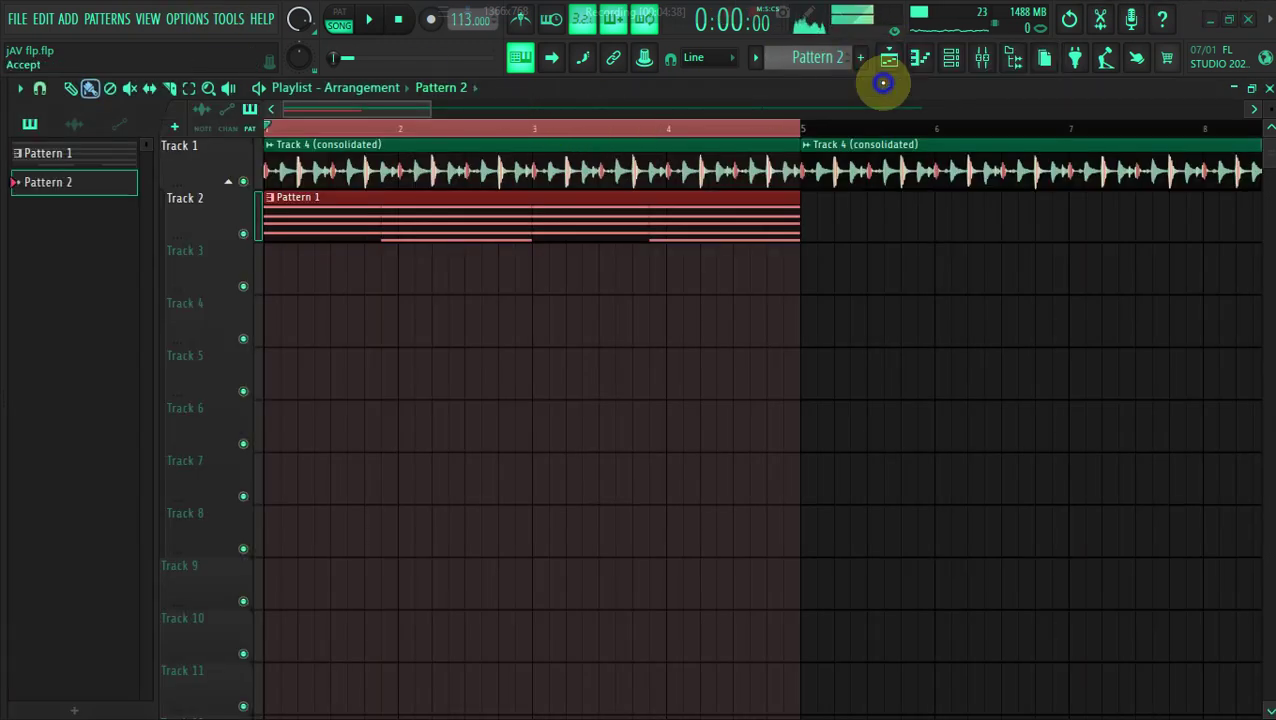
left_click(268, 272)
left_click_drag(397, 287, 805, 246)
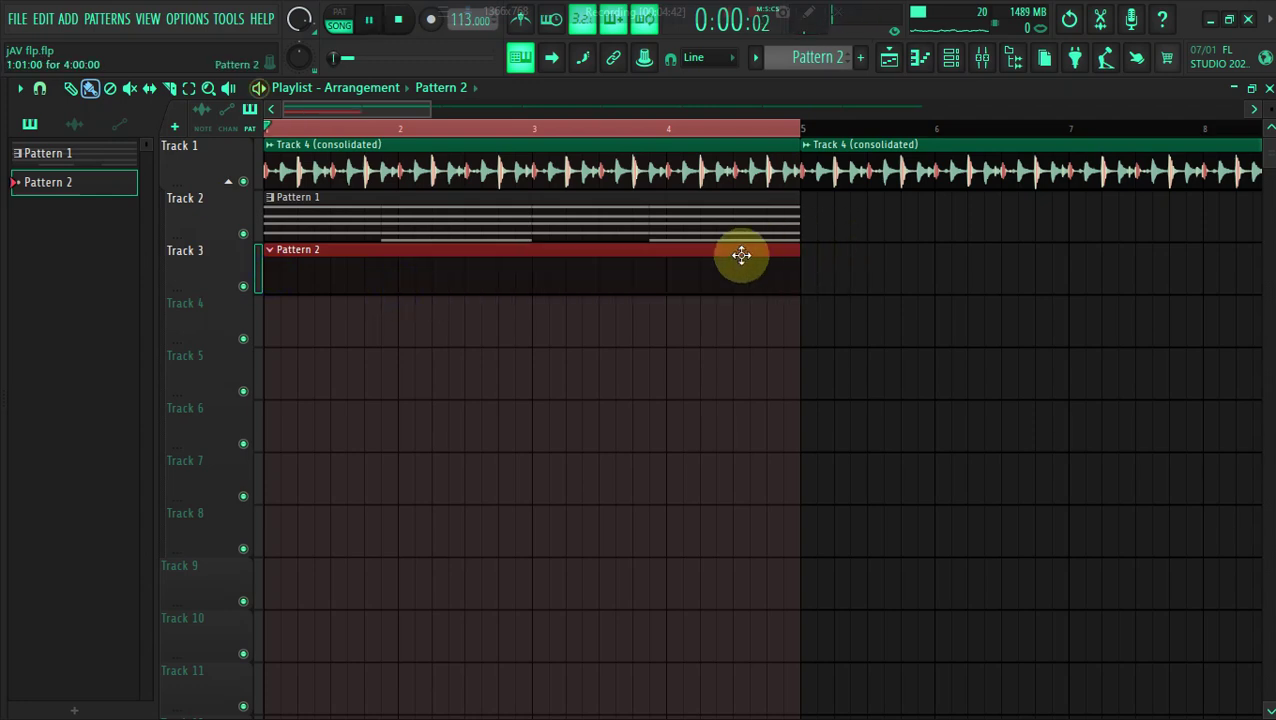
Open the M1 channel's piano roll for Pattern 2
left_click(951, 57)
key("space")
right_click(148, 365)
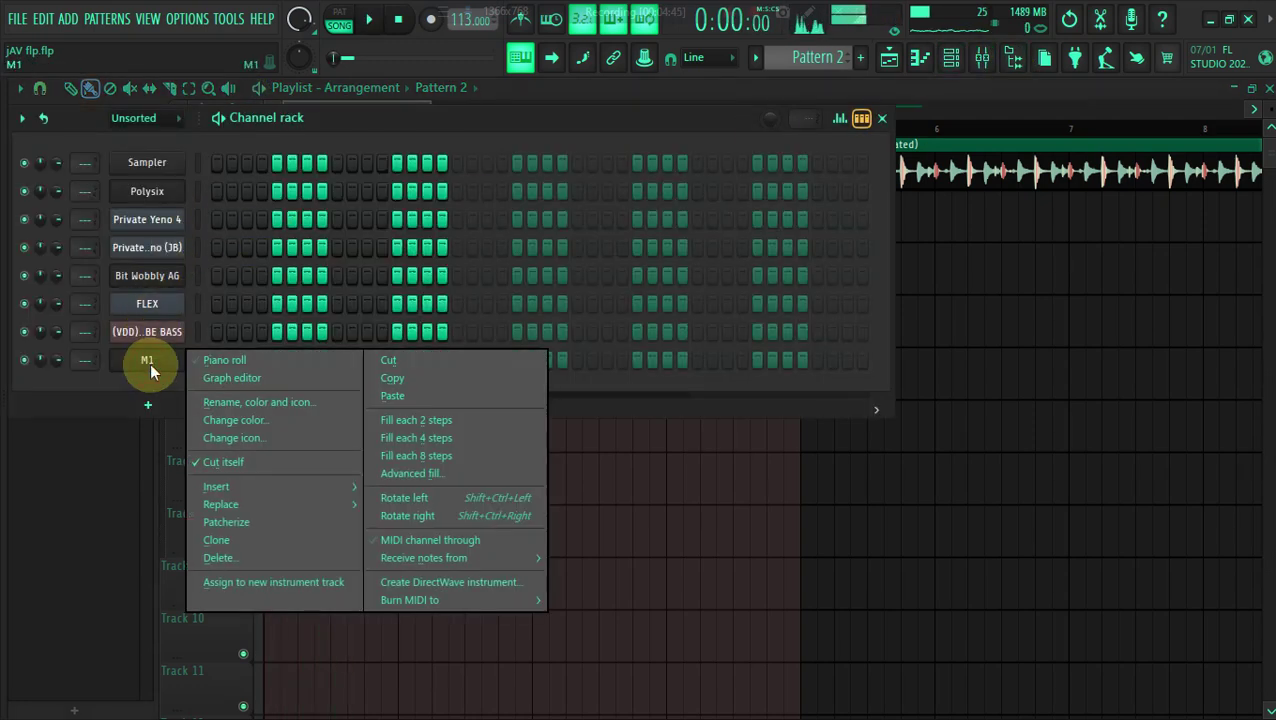
left_click(202, 358)
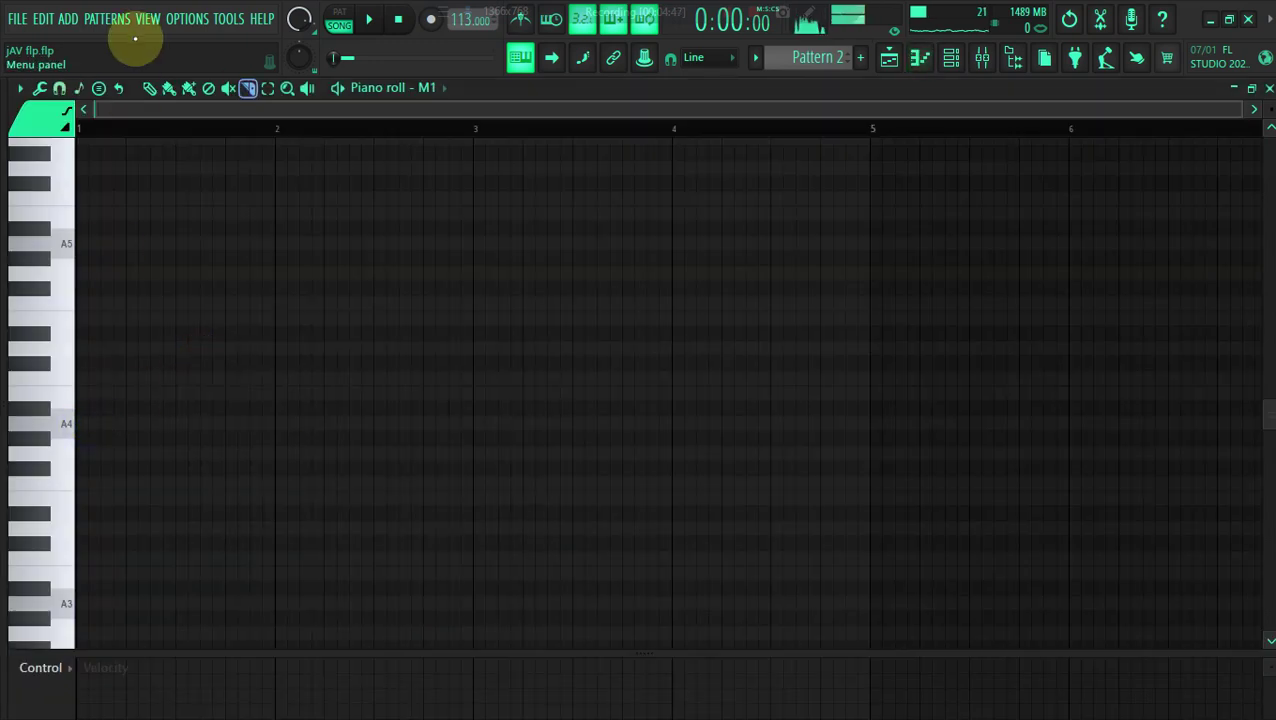
Draw an A4 note spanning bars 1 to 4 and play it
left_click(84, 428)
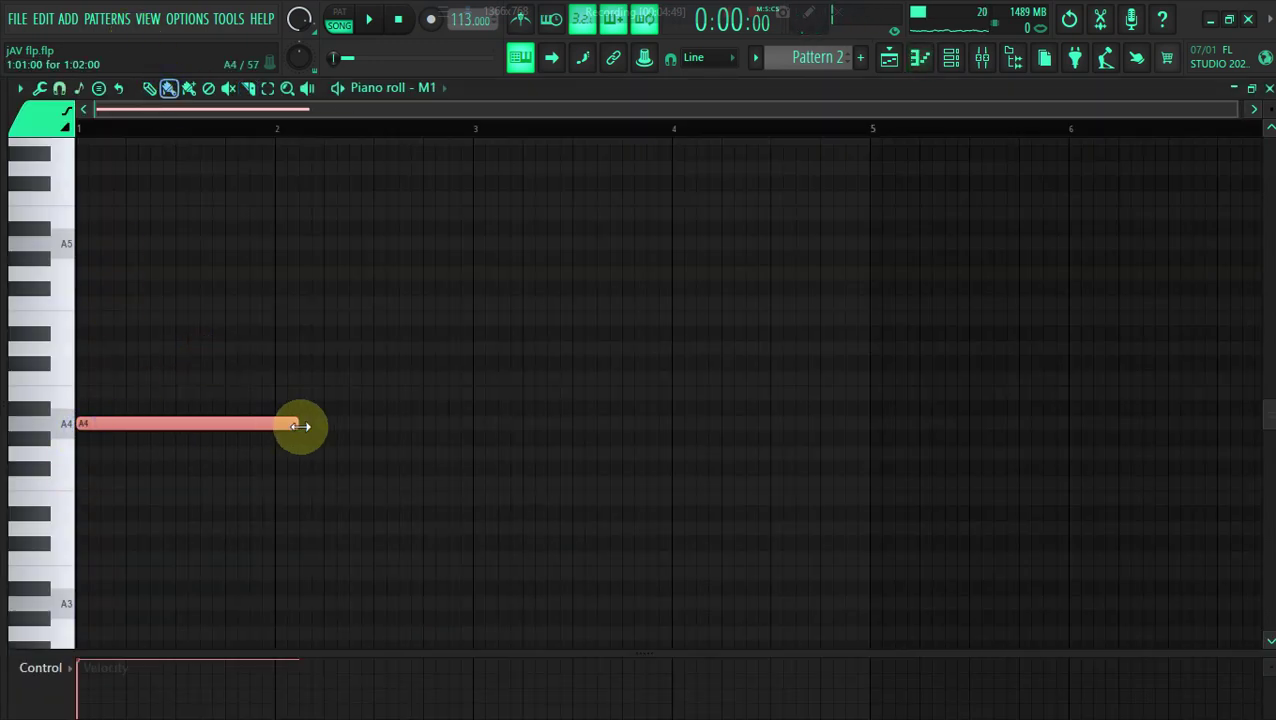
left_click_drag(300, 427, 816, 440)
key("space")
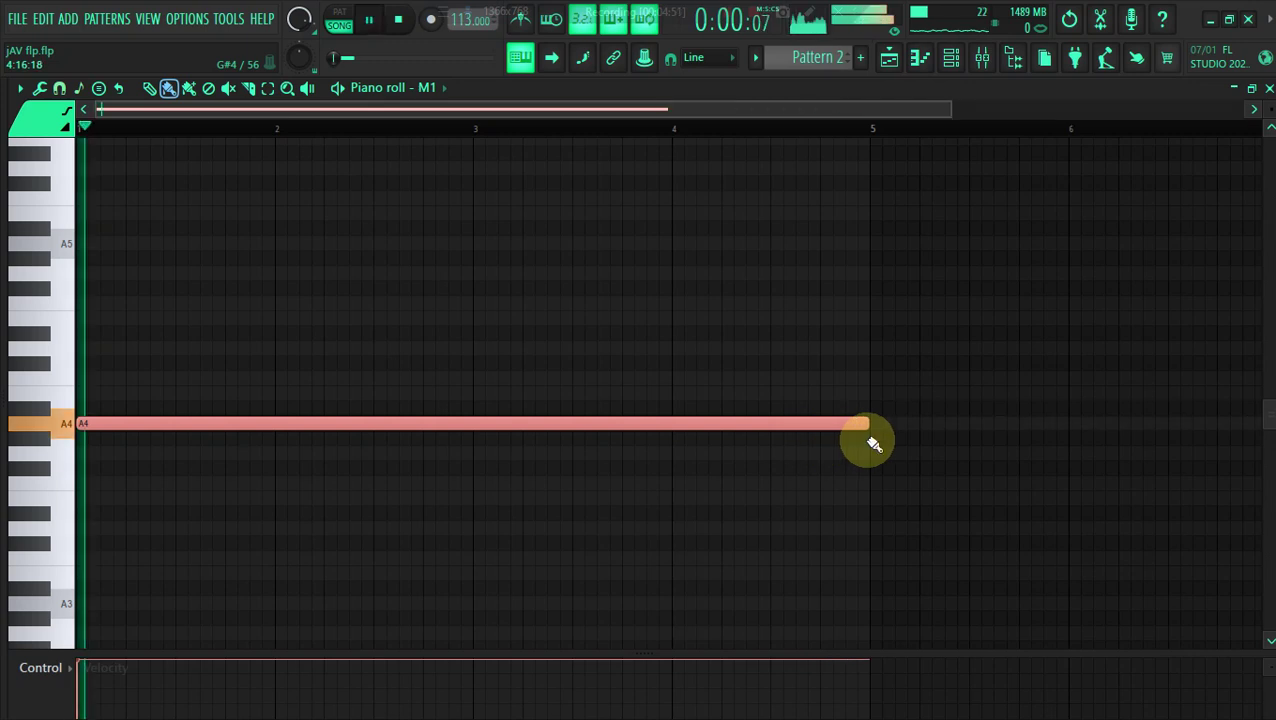
Audition the four-bar note at A5 and successively higher scale pitches, and set it to E5
key("ctrl+Up")
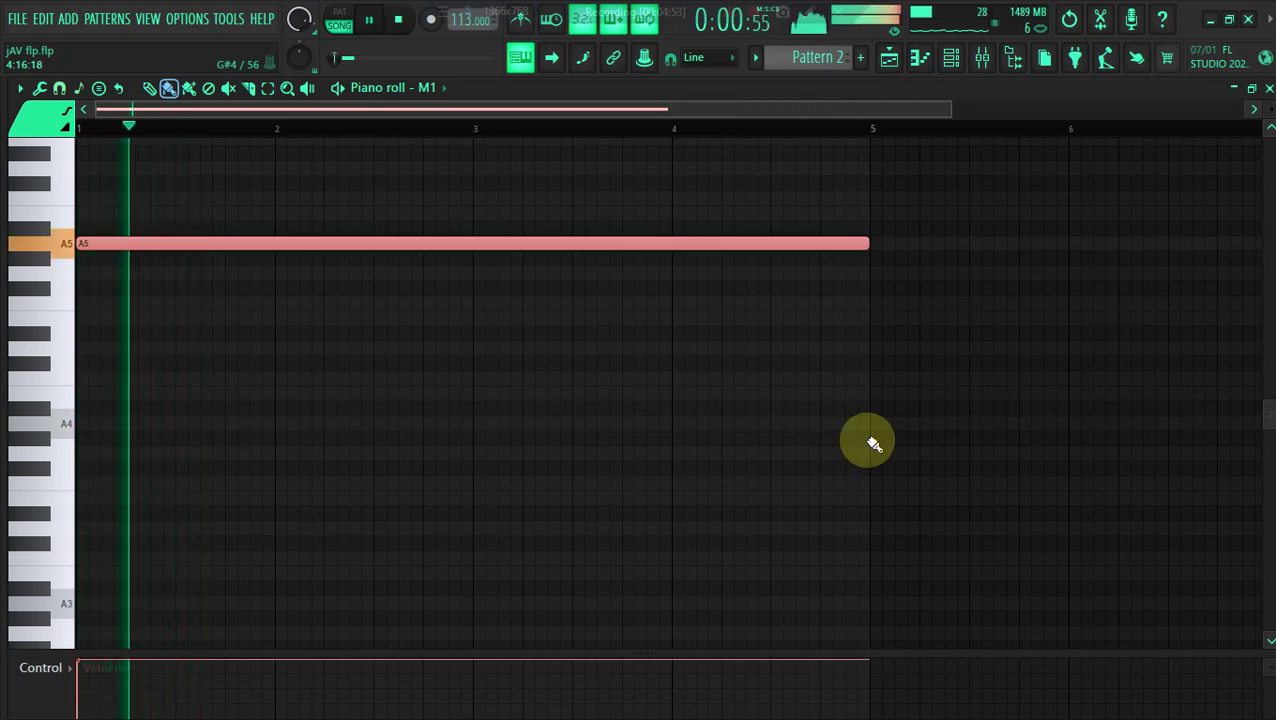
key("space")
key("shift+Up")
key("space")
key("space")
key("shift+Up")
key("space")
key("space")
key("shift+Up")
key("space")
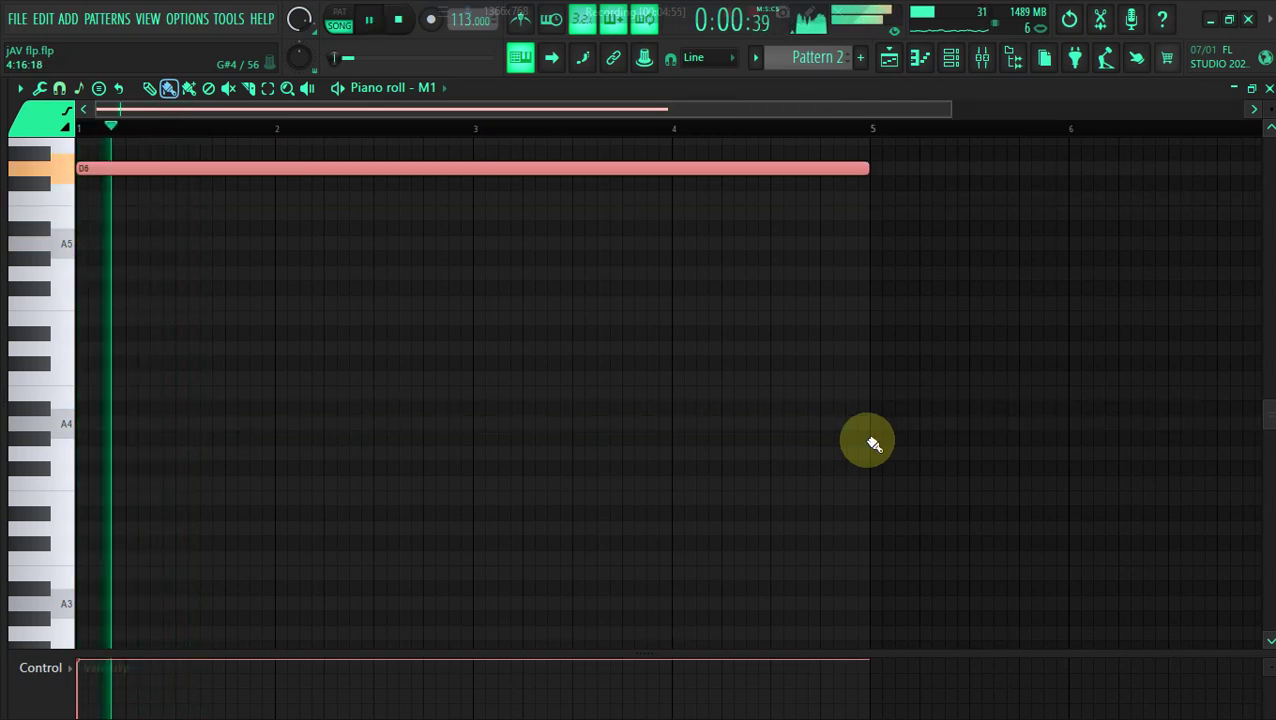
key("space")
key("shift+Up")
key("space")
key("space")
key("ctrl+Down")
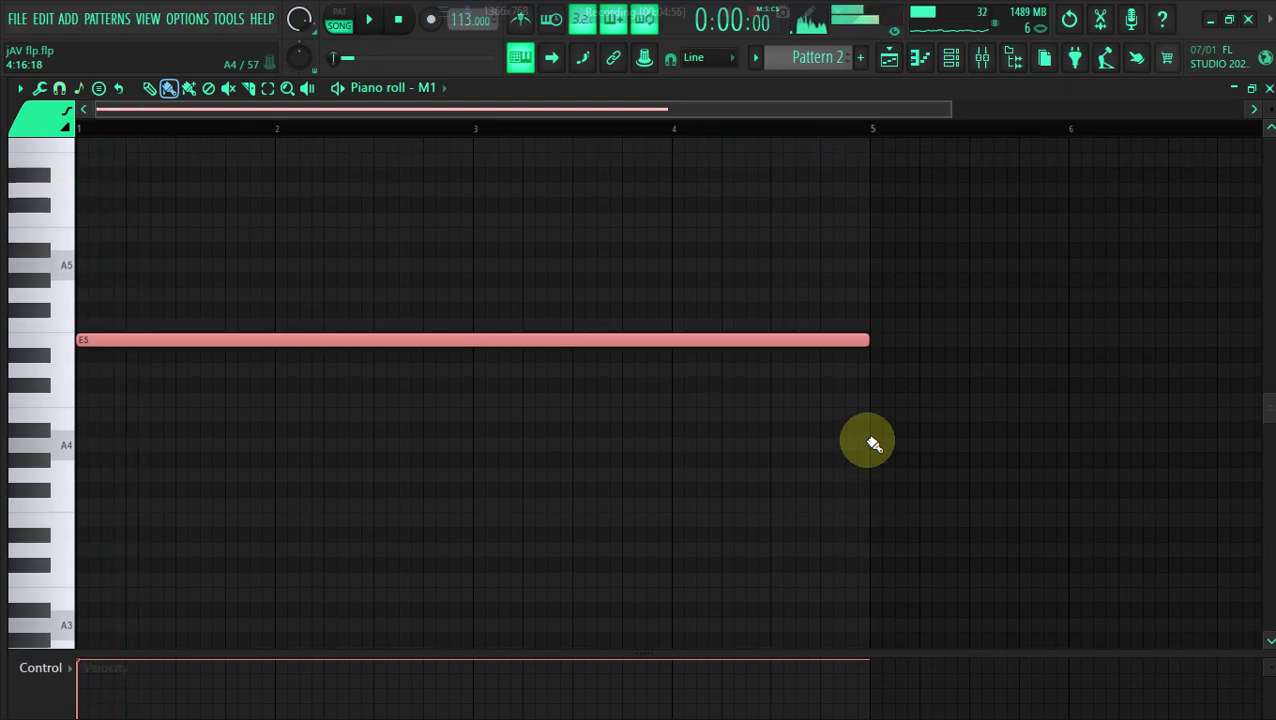
Add a four-bar A5 note above the E5 note and lower the velocity of both notes
left_click(98, 266)
key("space")
key("ctrl+a")
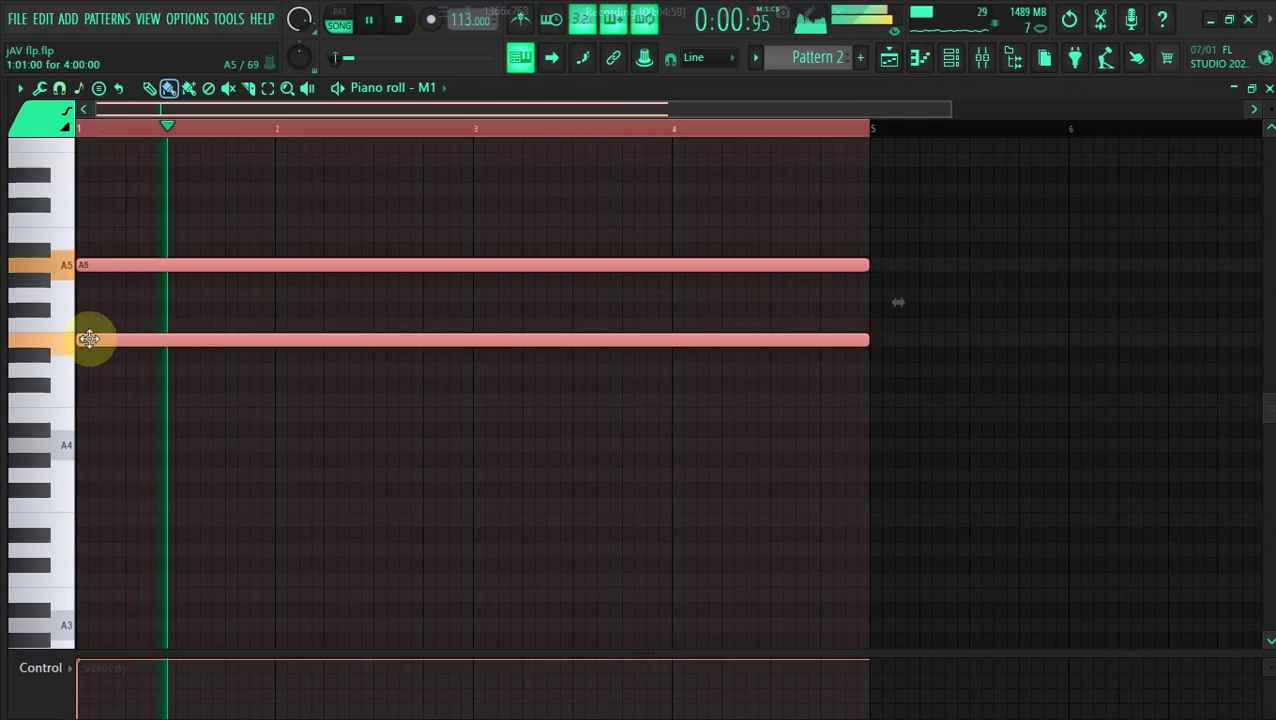
left_click_drag(80, 670, 88, 683)
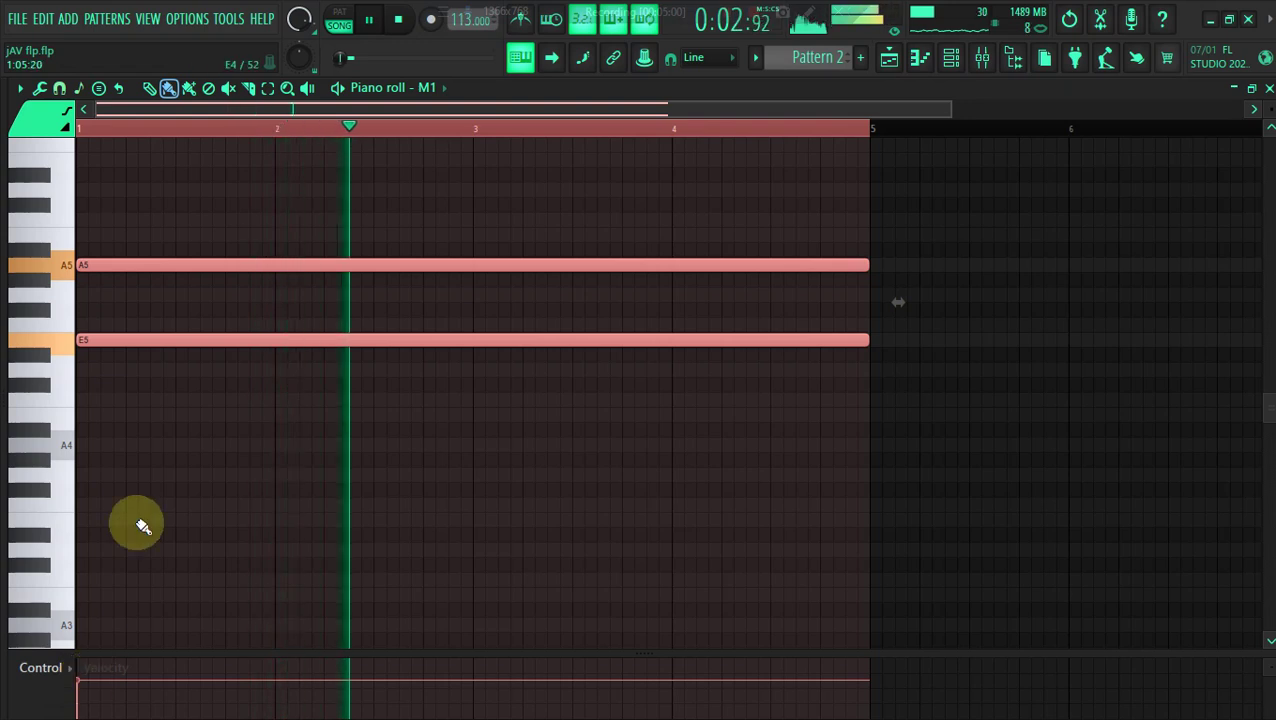
Transpose both four-bar M1 notes down one octave to A4 and E4 and play them with the loop
left_click(142, 517)
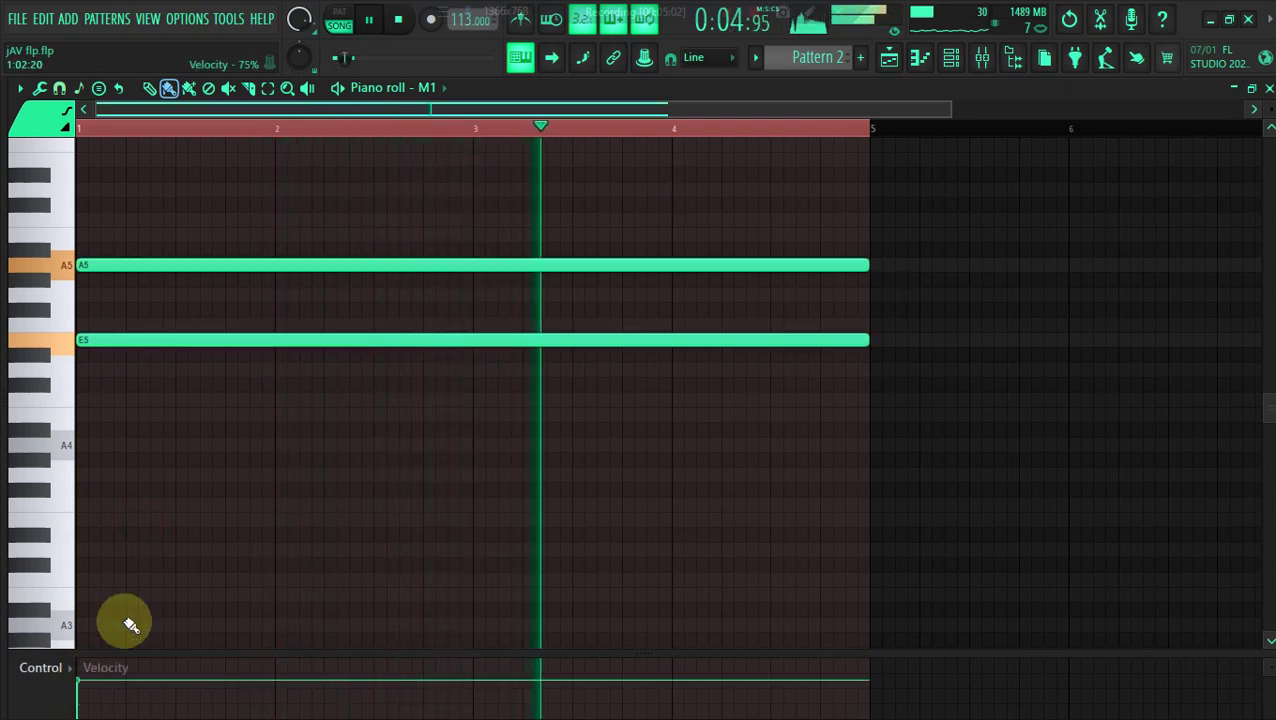
key("space")
key("space")
key("ctrl+Down")
key("space")
key("space")
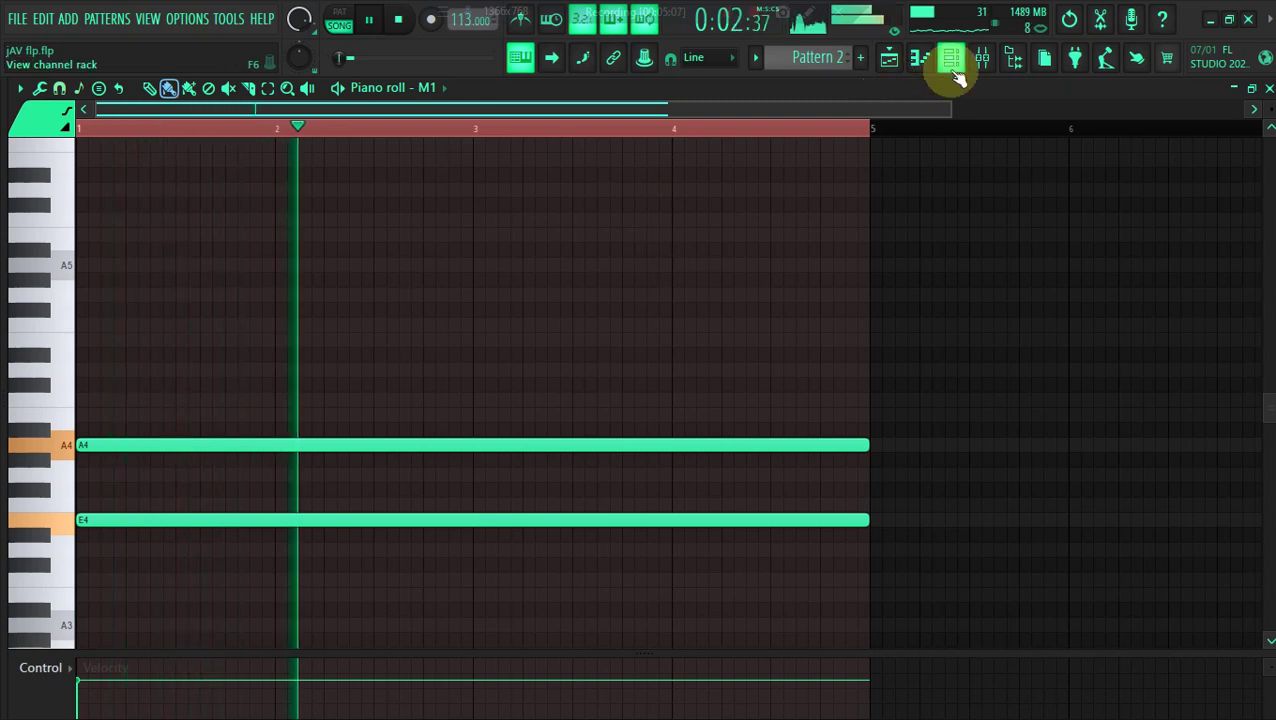
Repeat the four-bar Pattern 1 and Pattern 2 clips twice in the Playlist to fill bars 5 to 12
left_click(906, 64)
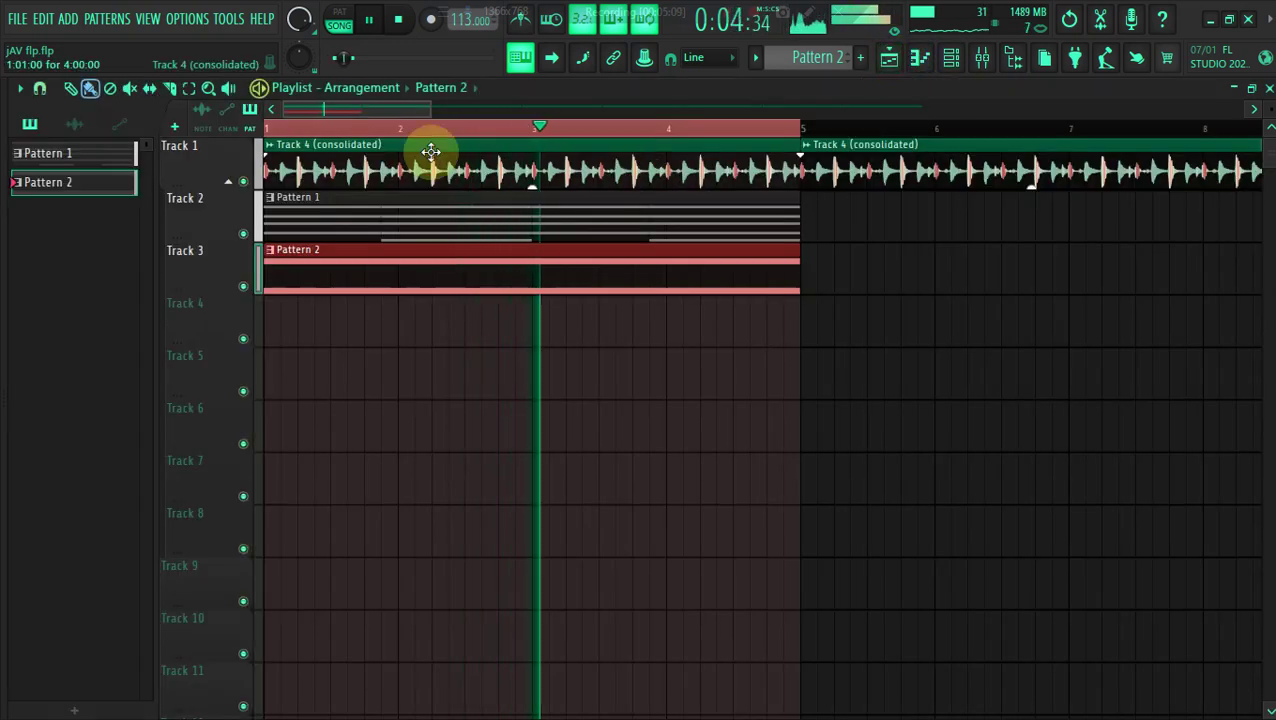
left_click_drag(429, 109, 660, 148)
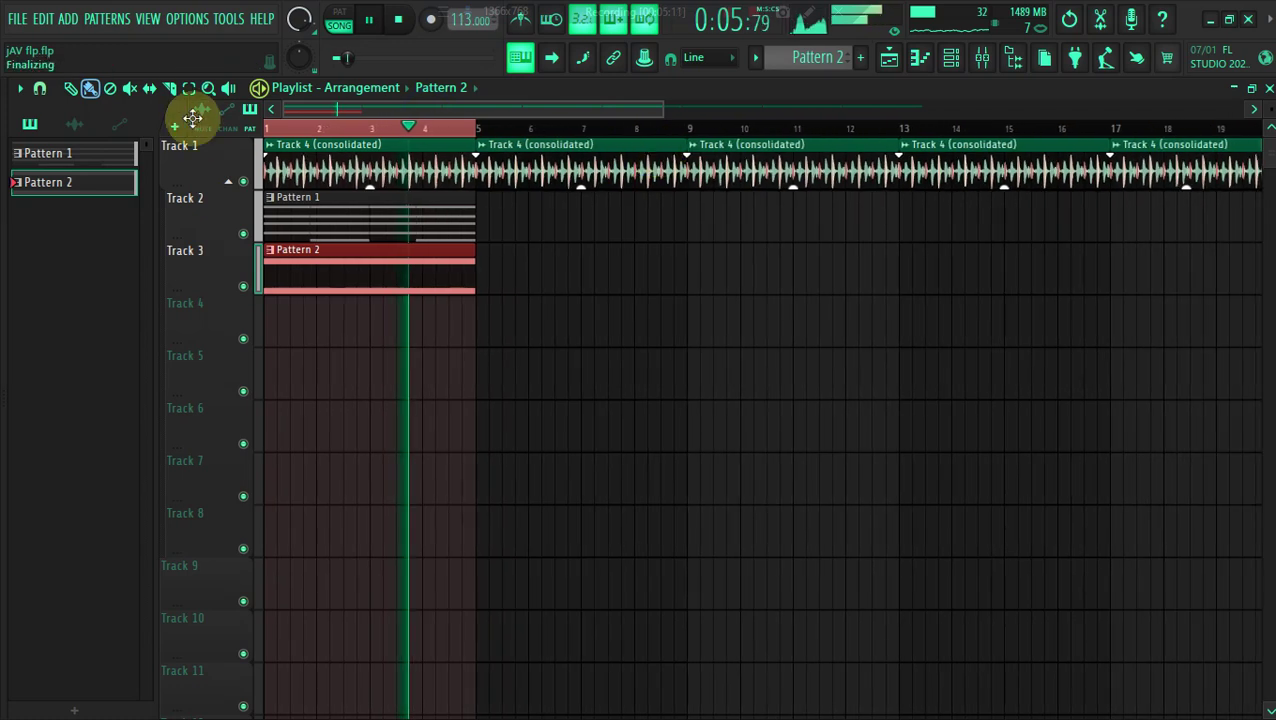
left_click(188, 88)
mouse_move(541, 376)
left_mouse_down()
mouse_move(256, 192)
mouse_move(305, 208)
mouse_move(726, 213)
left_mouse_up()
left_click(90, 88)
left_click(188, 88)
key("space")
left_click_drag(561, 245, 797, 312)
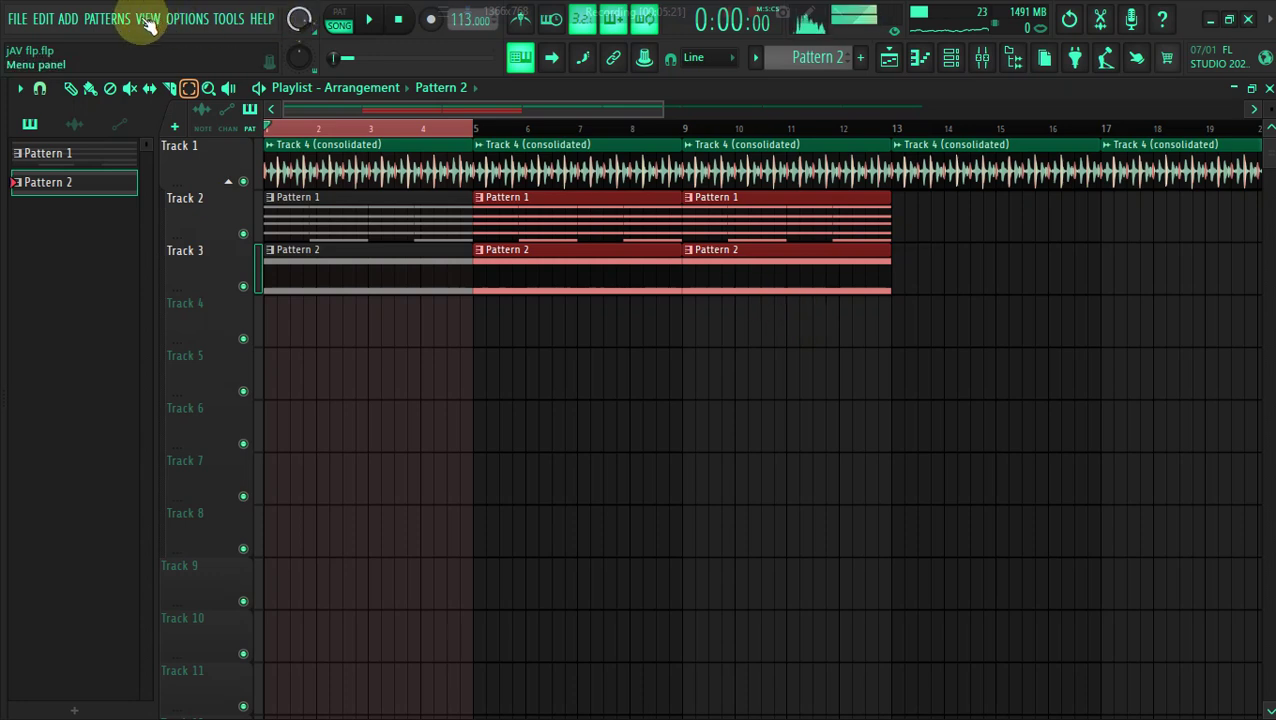
left_click(328, 271)
Open the M1's combi browser with Pattern 2 playing on its own, and clear all the character filters
left_click(949, 60)
key("space")
left_click(159, 360)
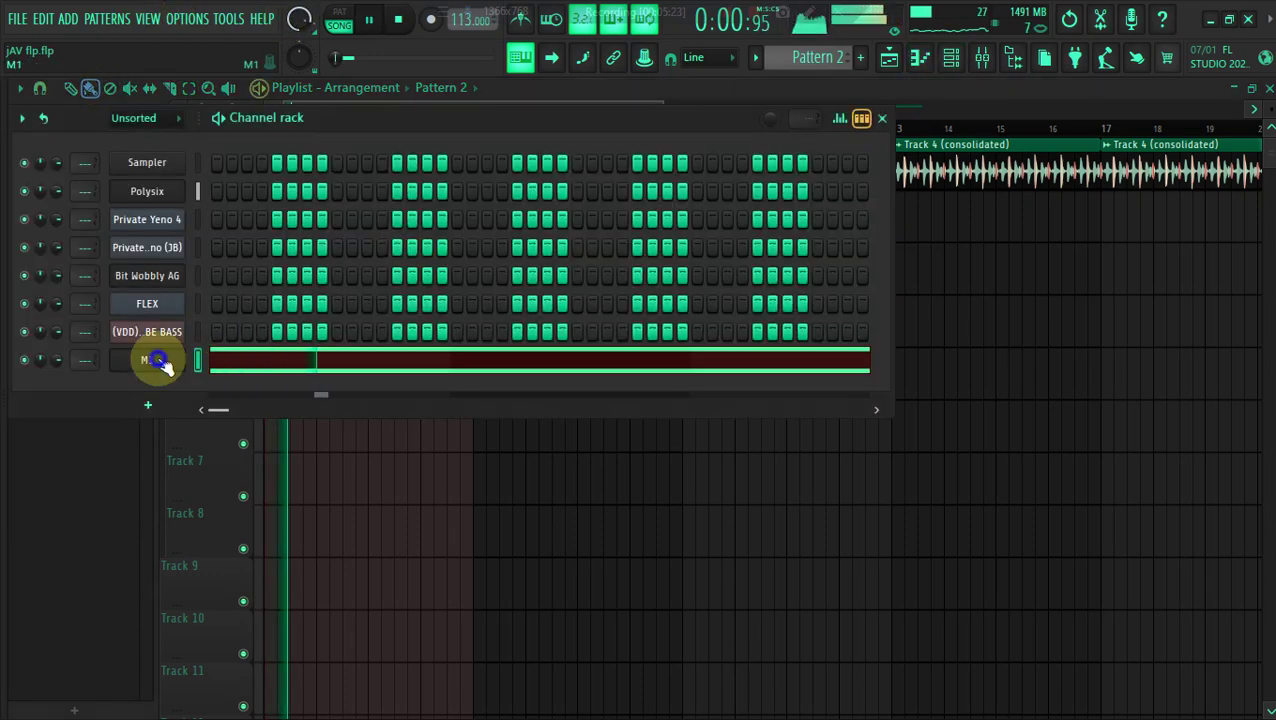
left_click(342, 14)
left_click_drag(348, 183, 418, 118)
left_click(400, 159)
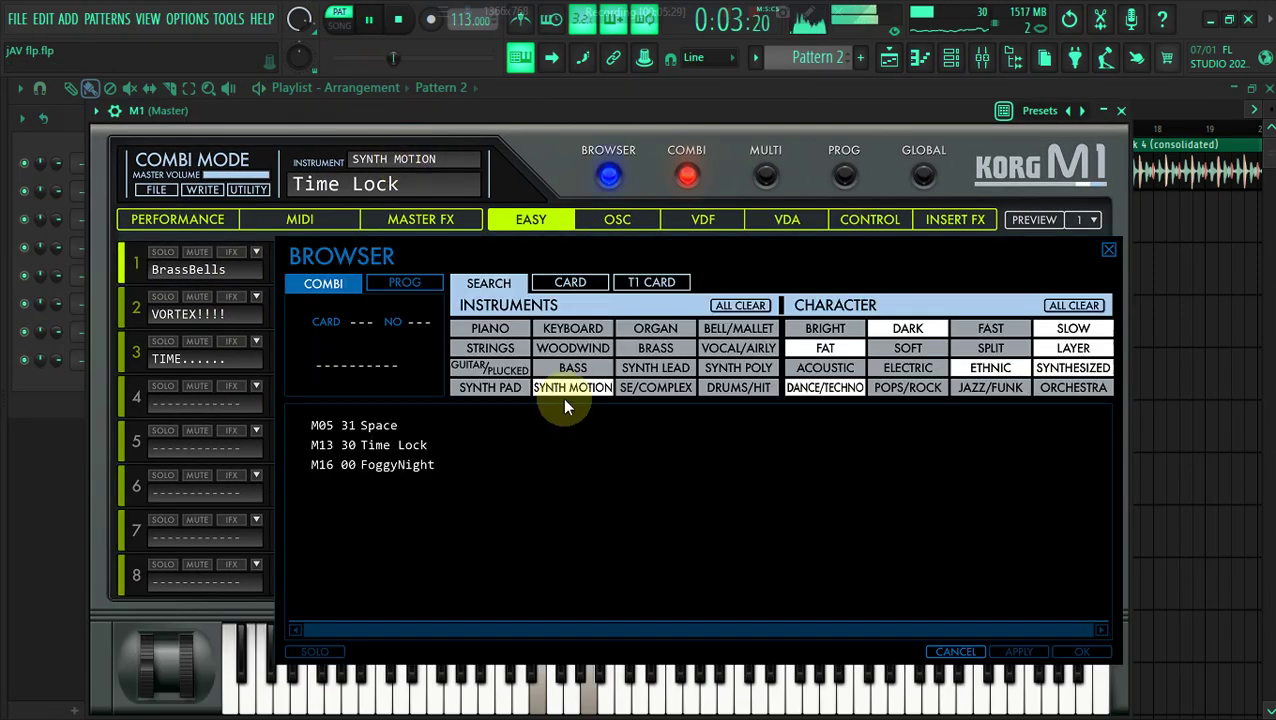
left_click(1062, 309)
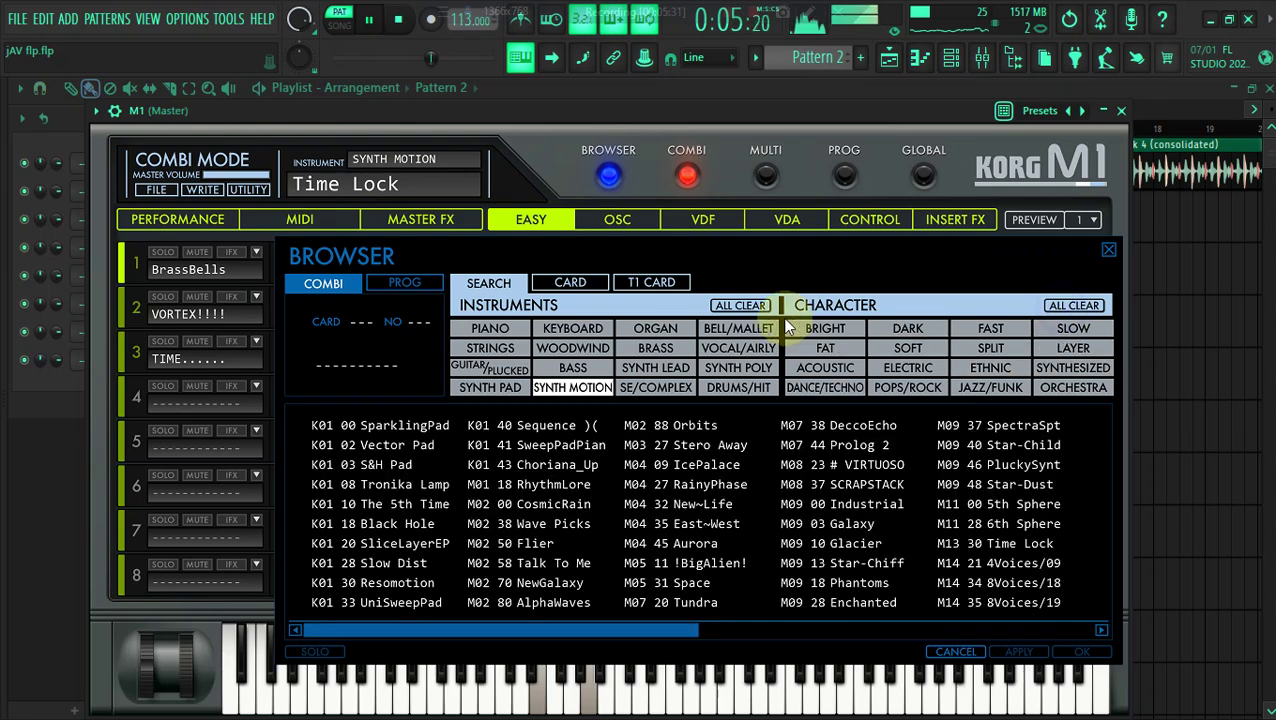
Audition the Synth Motion combis Sequence )(, 8Voices/18 and SCRAPSTACK
left_click(588, 428)
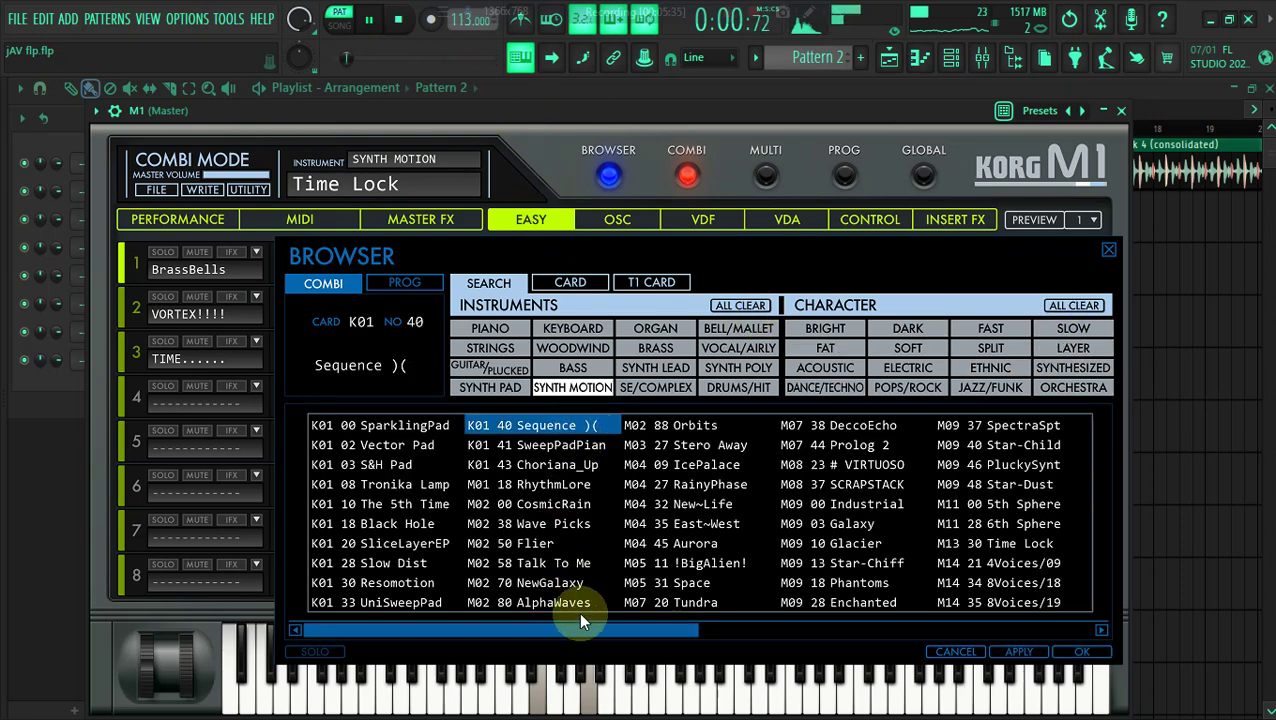
left_click_drag(585, 633, 743, 630)
left_click(700, 582)
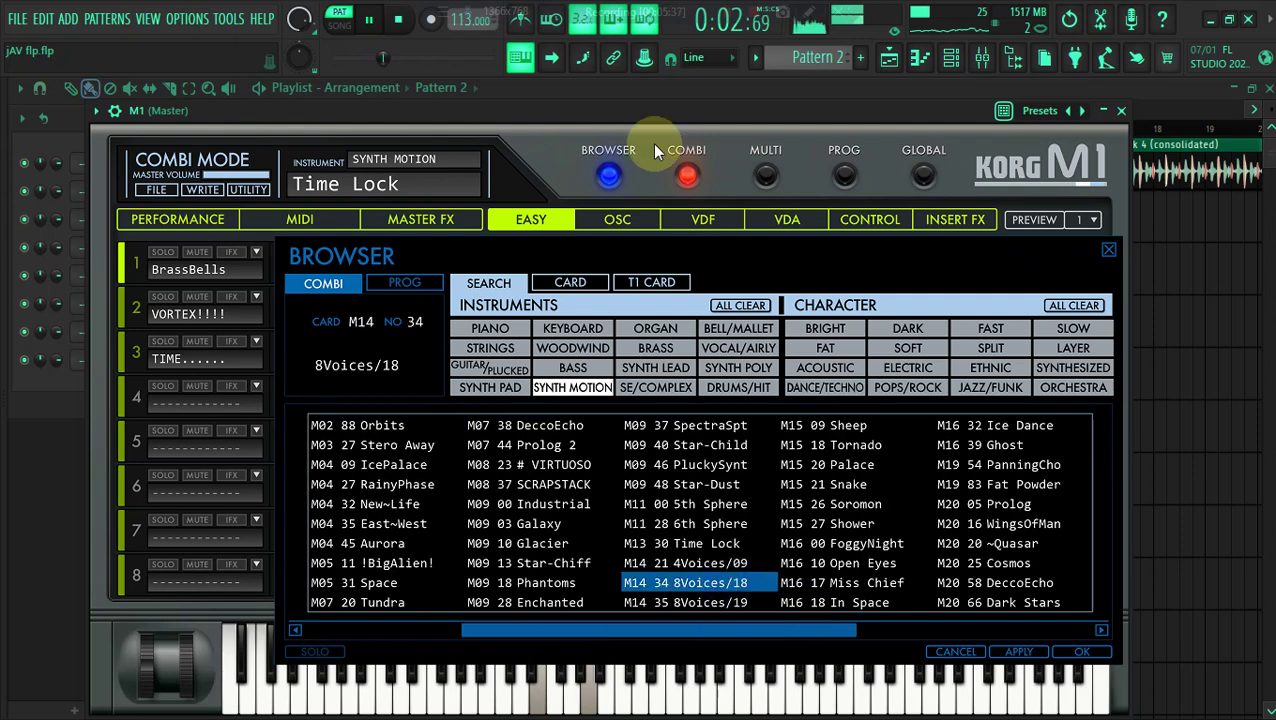
left_click(563, 487)
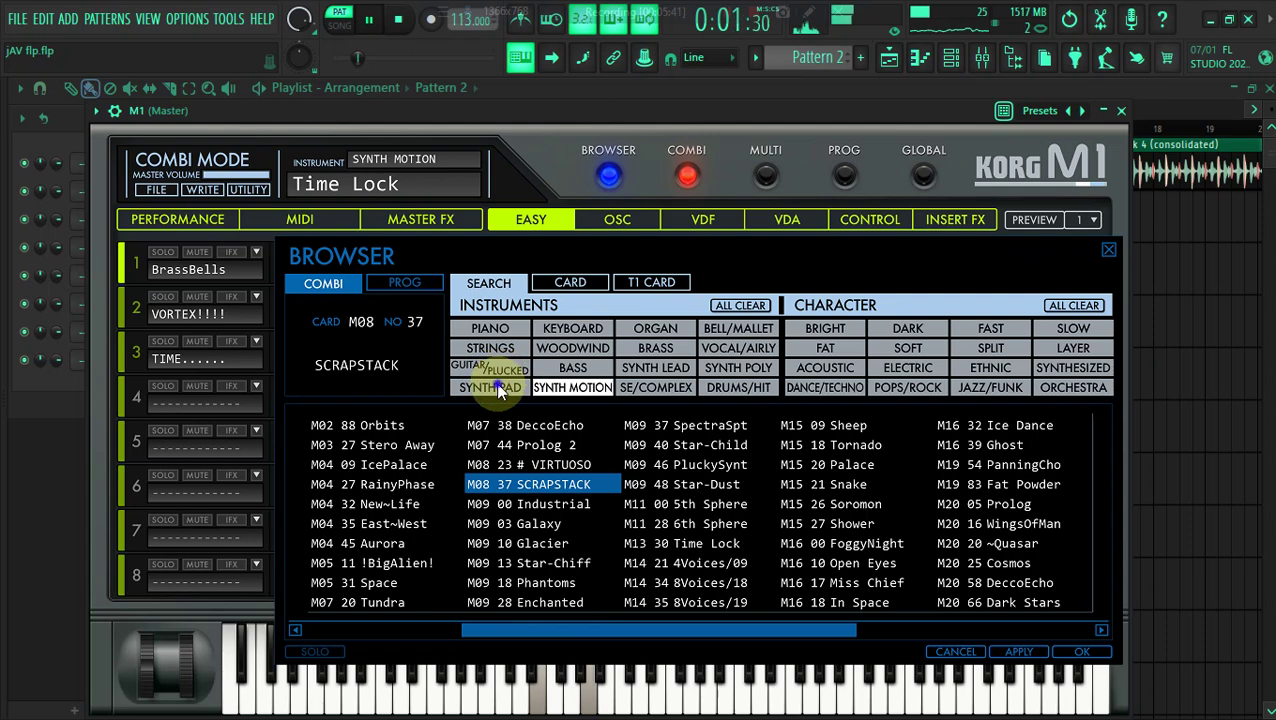
Filter the M1 combis to Synth Pad and audition Divisi, Hammer Pad and The Deep
left_click(495, 388)
left_click(706, 525)
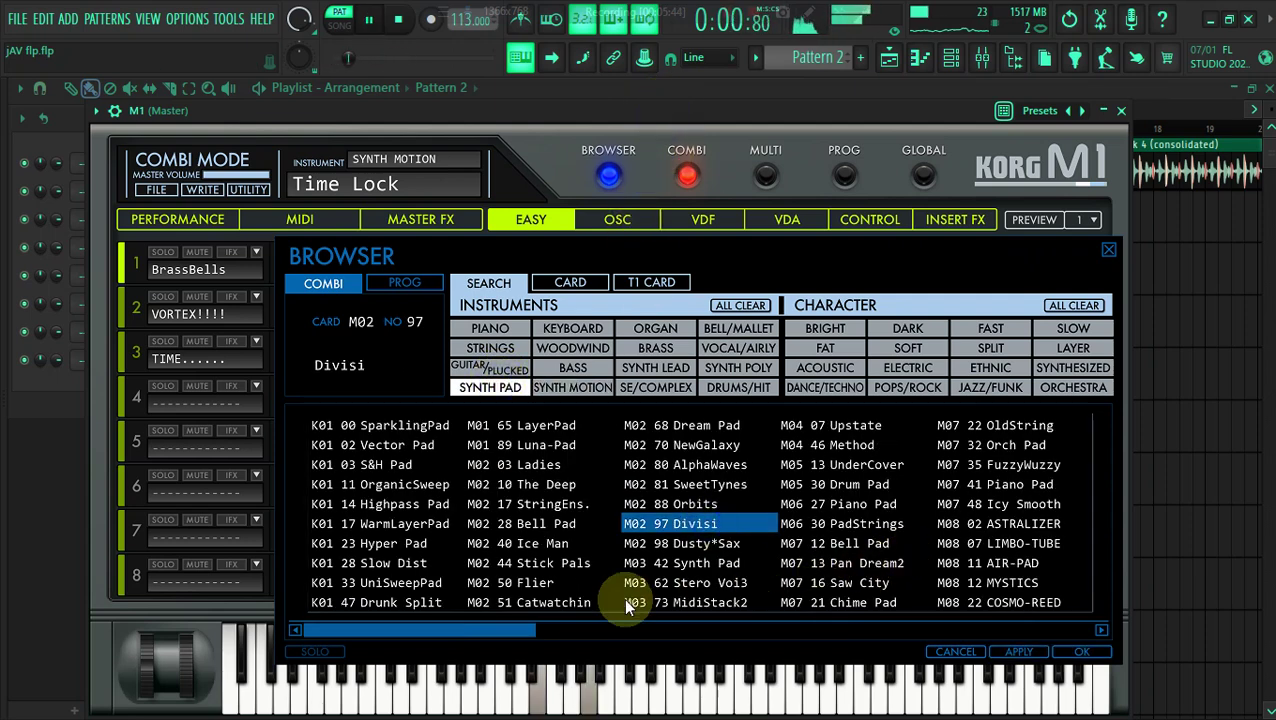
left_click_drag(529, 636, 869, 639)
left_click(786, 583)
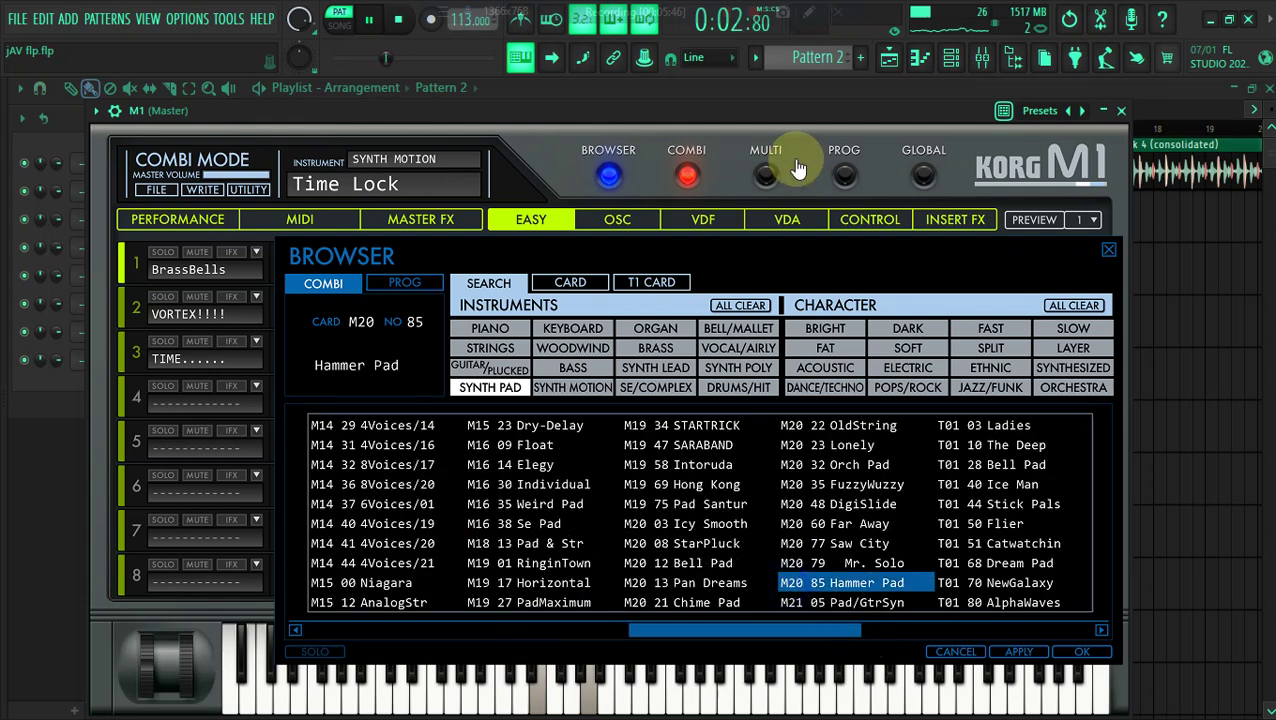
left_click(756, 116)
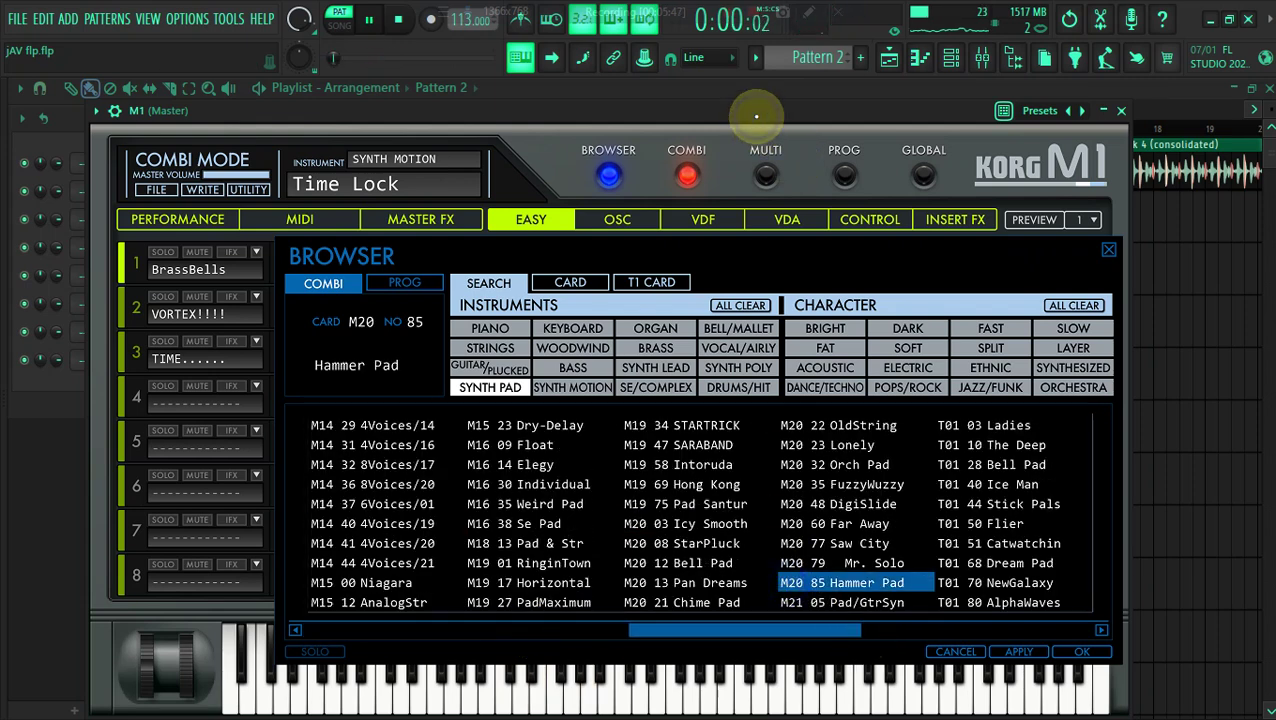
left_click(996, 446)
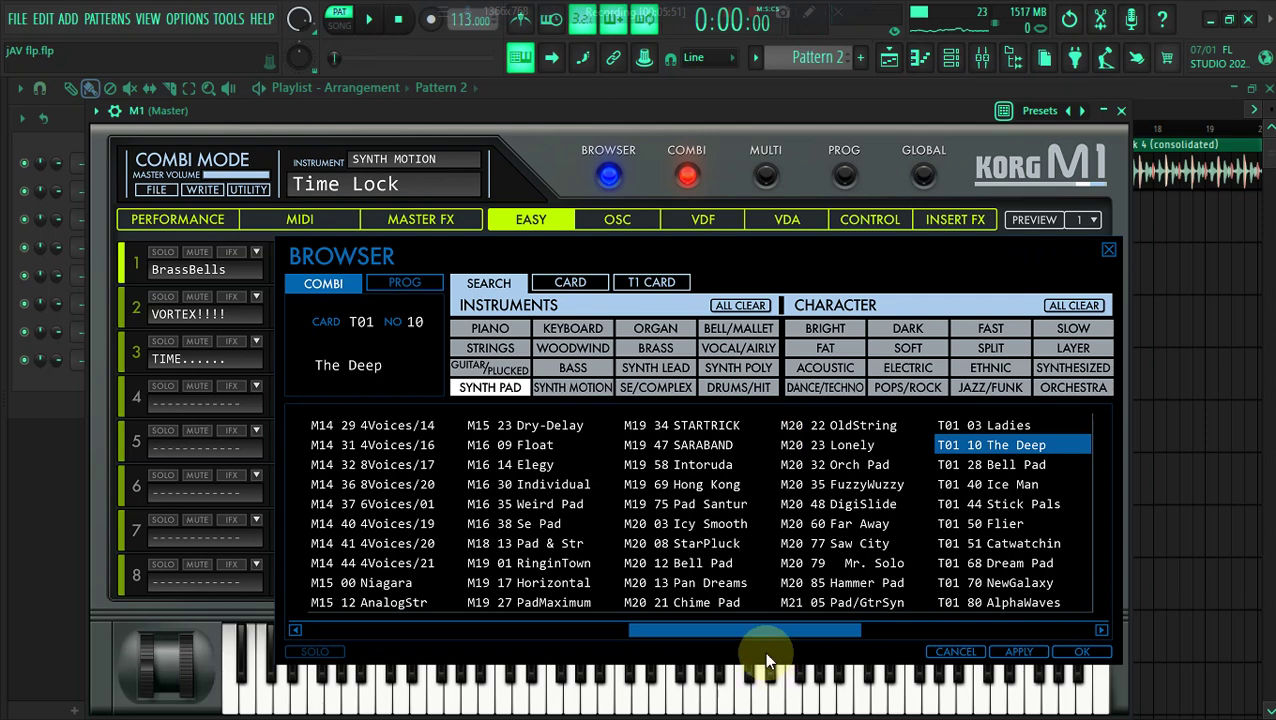
Audition the Synth Pad combis AirStrings, Dusty*Sax and Piano Pad further along the list
left_click_drag(766, 632, 892, 634)
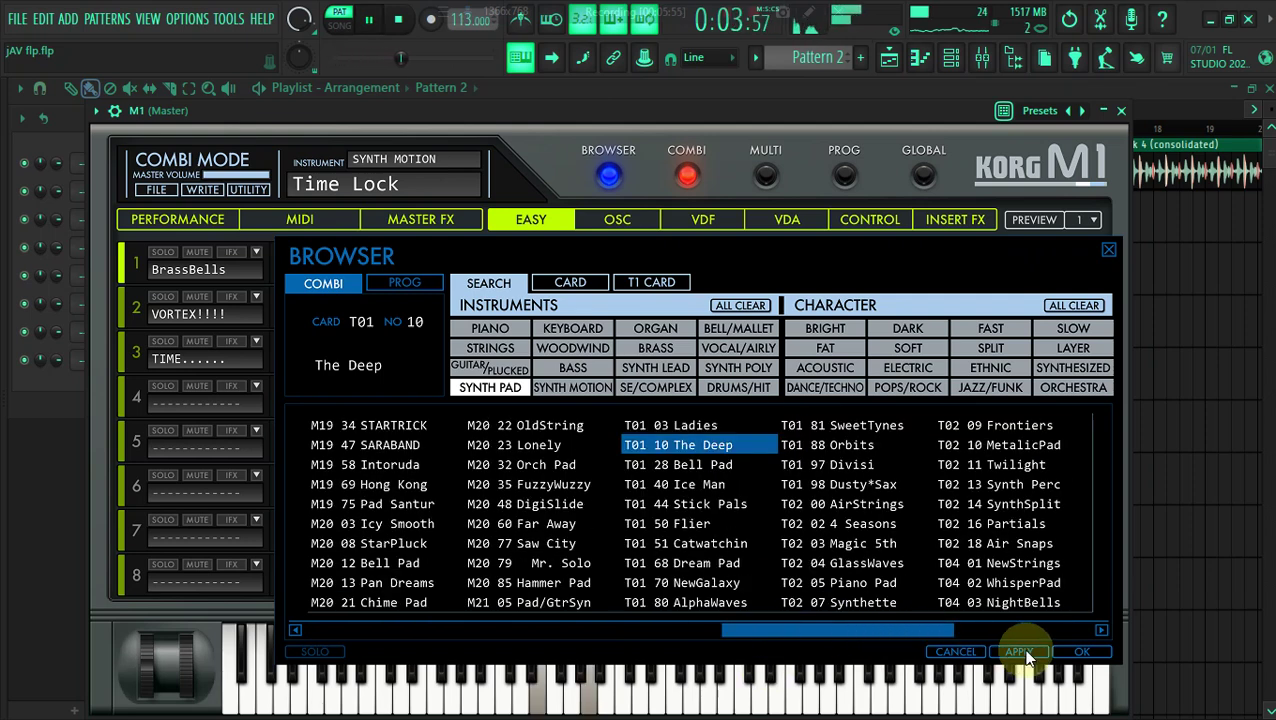
left_click(848, 501)
left_click(746, 109)
key("space")
left_click(853, 486)
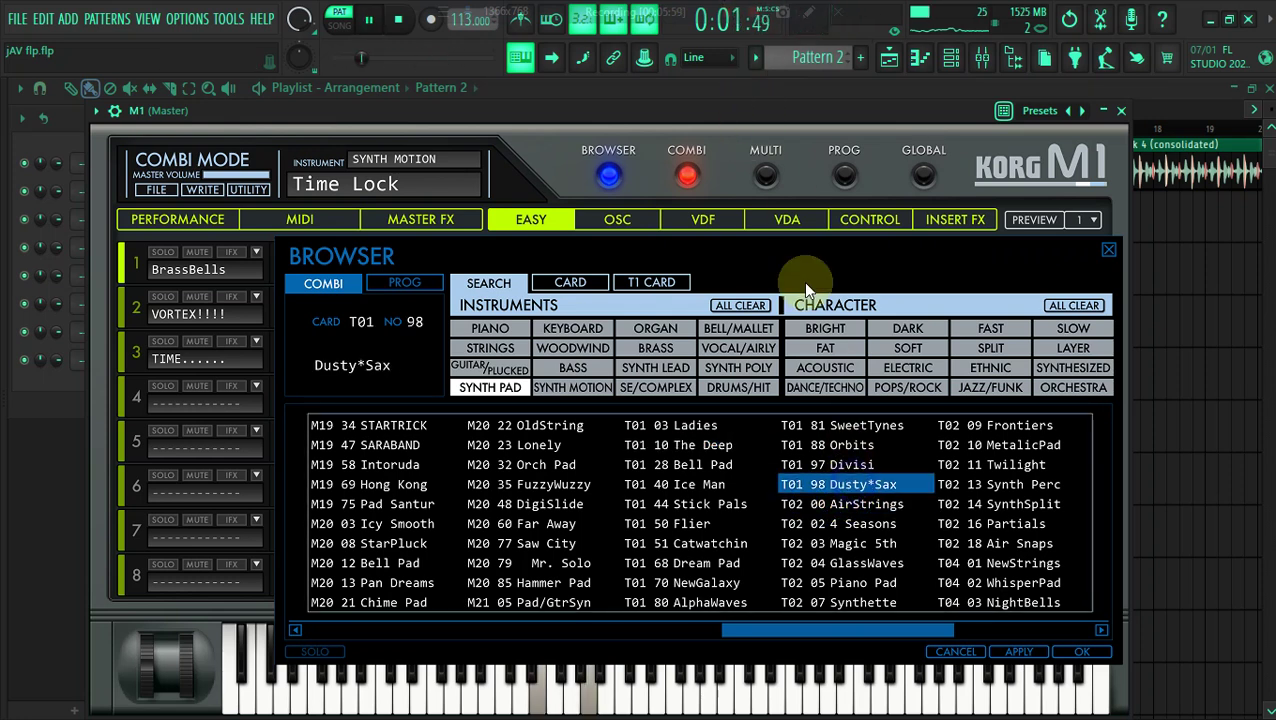
key("space")
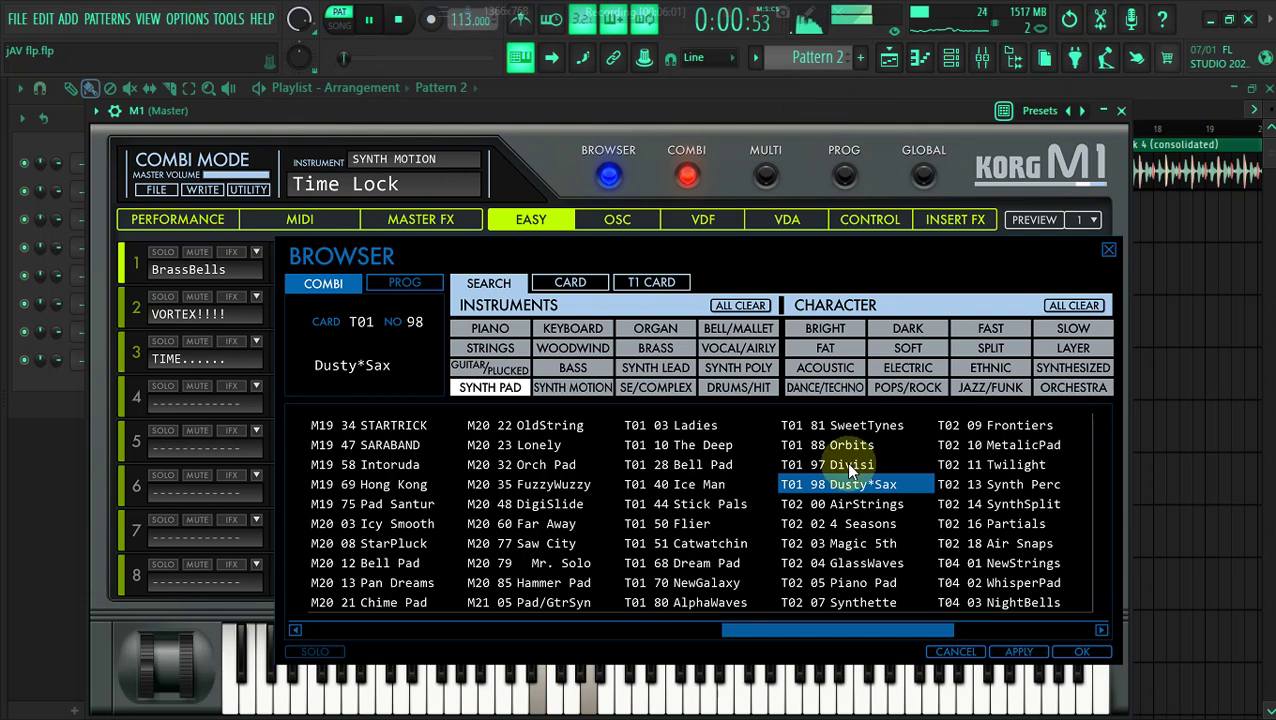
left_click(840, 580)
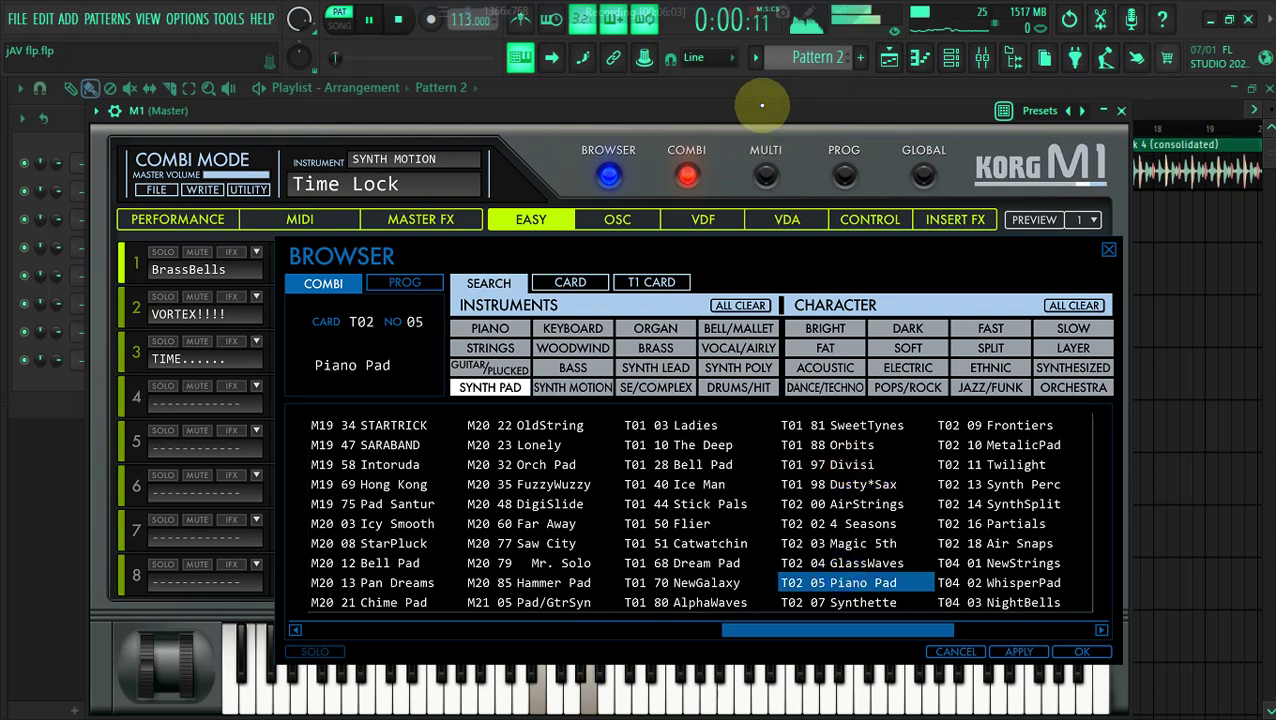
Apply the Far Away combi to the M1 and leave the plugin window
left_click(580, 521)
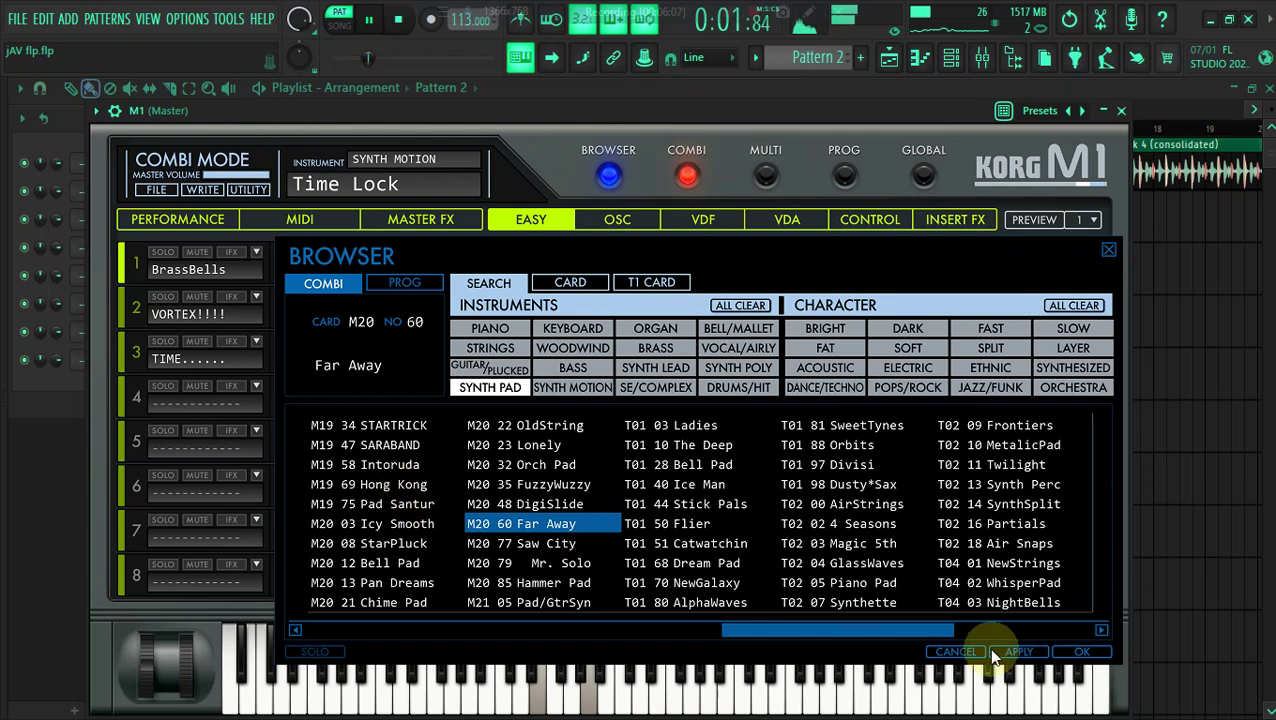
left_click(1040, 655)
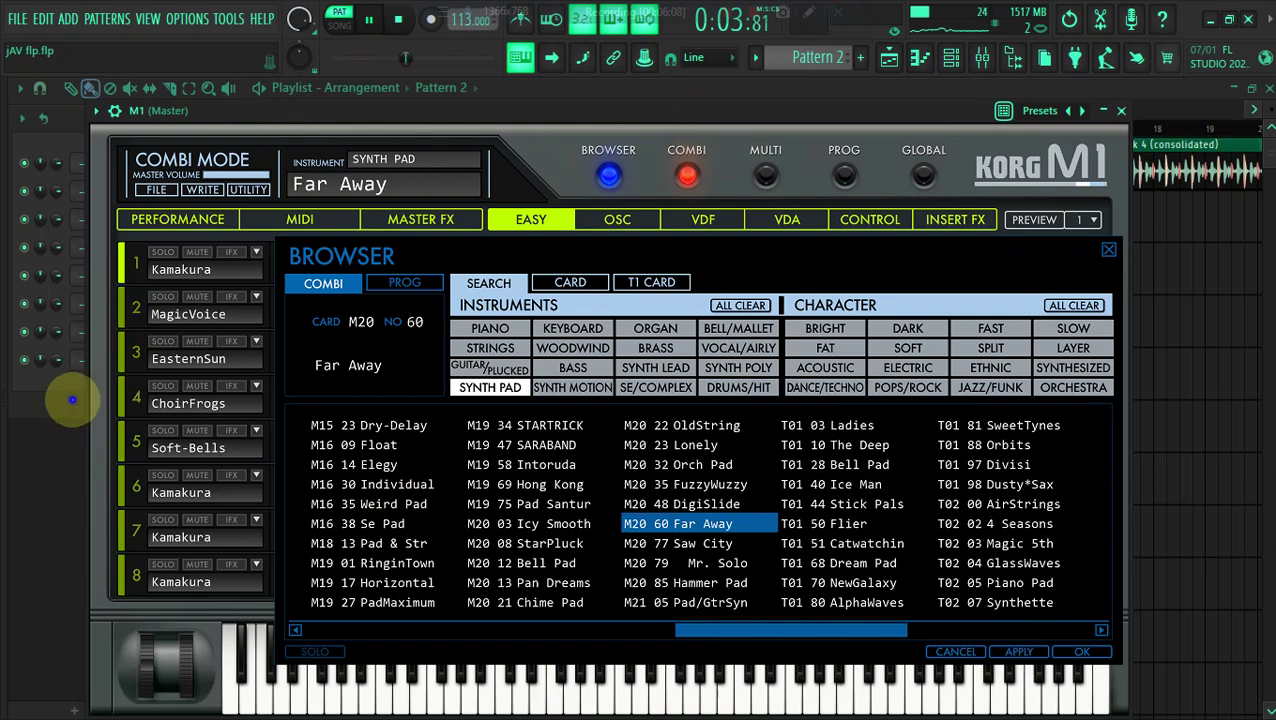
left_click(72, 400)
Raise the E4 note in the M1's piano roll one octave to E5 and play the pattern
left_click(248, 353)
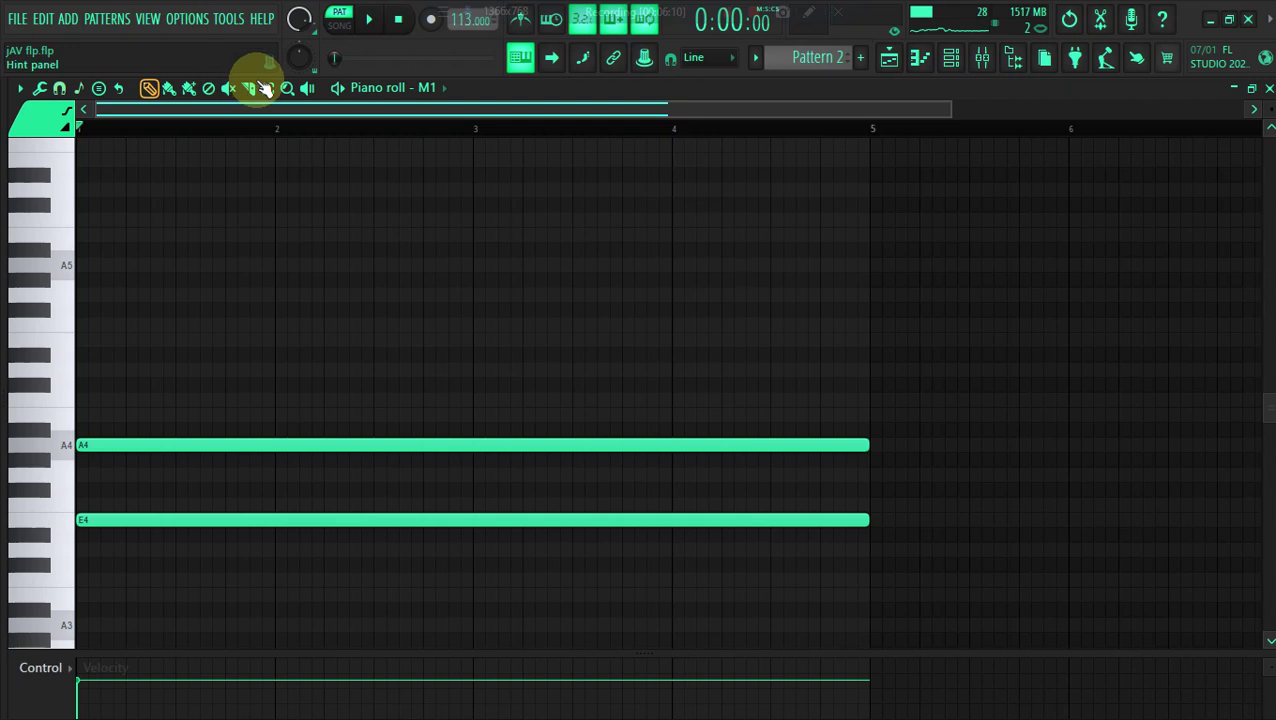
left_click_drag(243, 507, 243, 518)
key("ctrl+Up")
key("space")
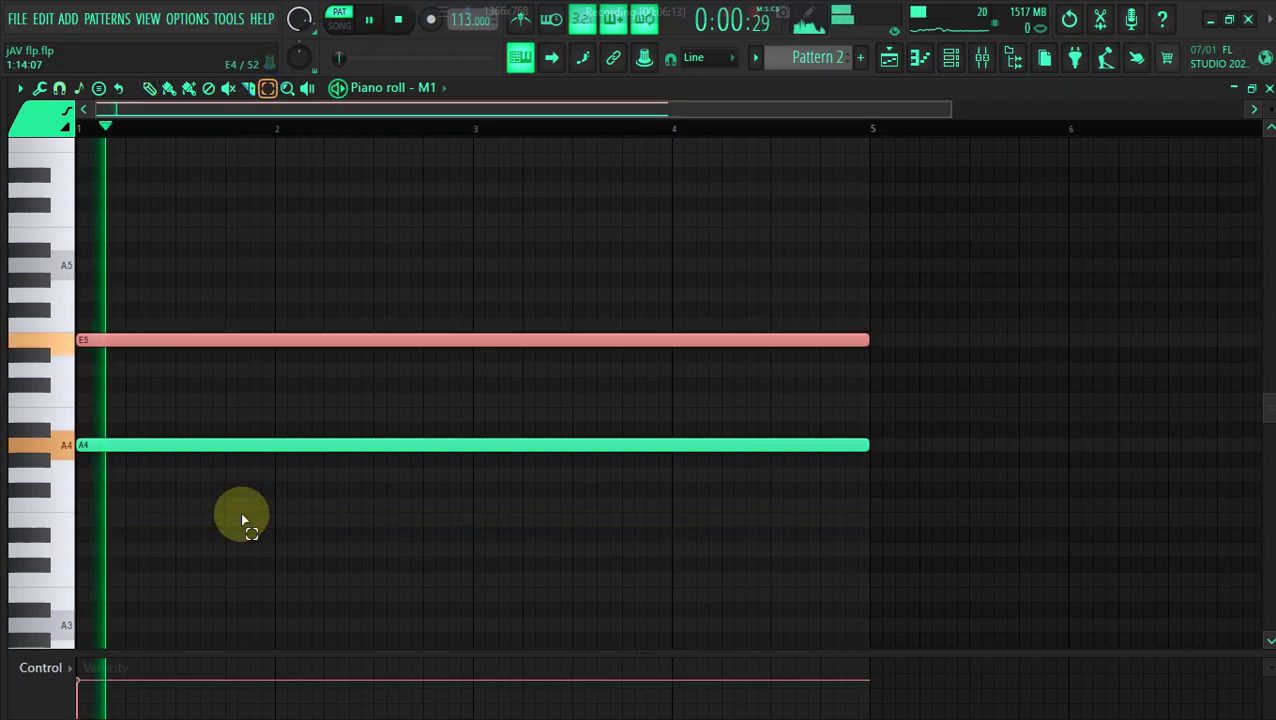
Stop playback and route the M1 channel to mixer track 1
left_click(955, 57)
key("space")
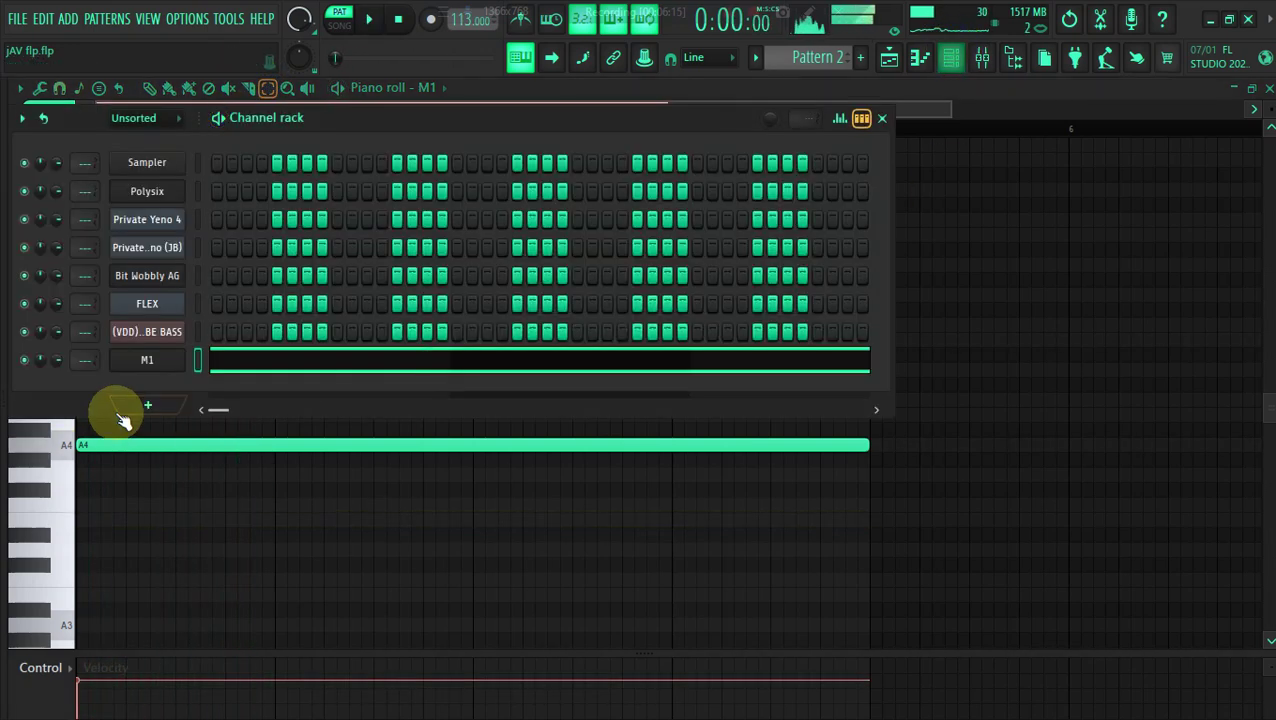
left_click_drag(87, 360, 87, 351)
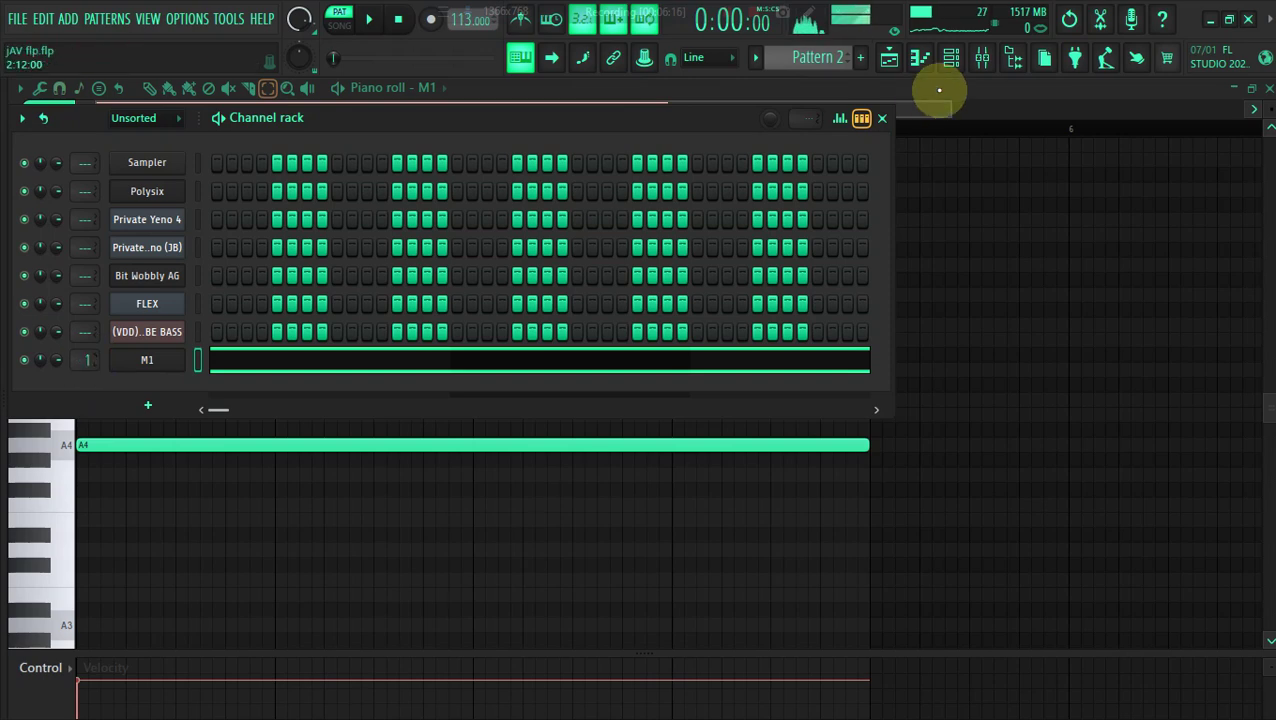
Add Fruity Parametric EQ 2 to mixer track 1, cutting the low shelf 18 dB at 299 Hz and dipping the mids with band 6
left_click(985, 60)
left_click(1125, 148)
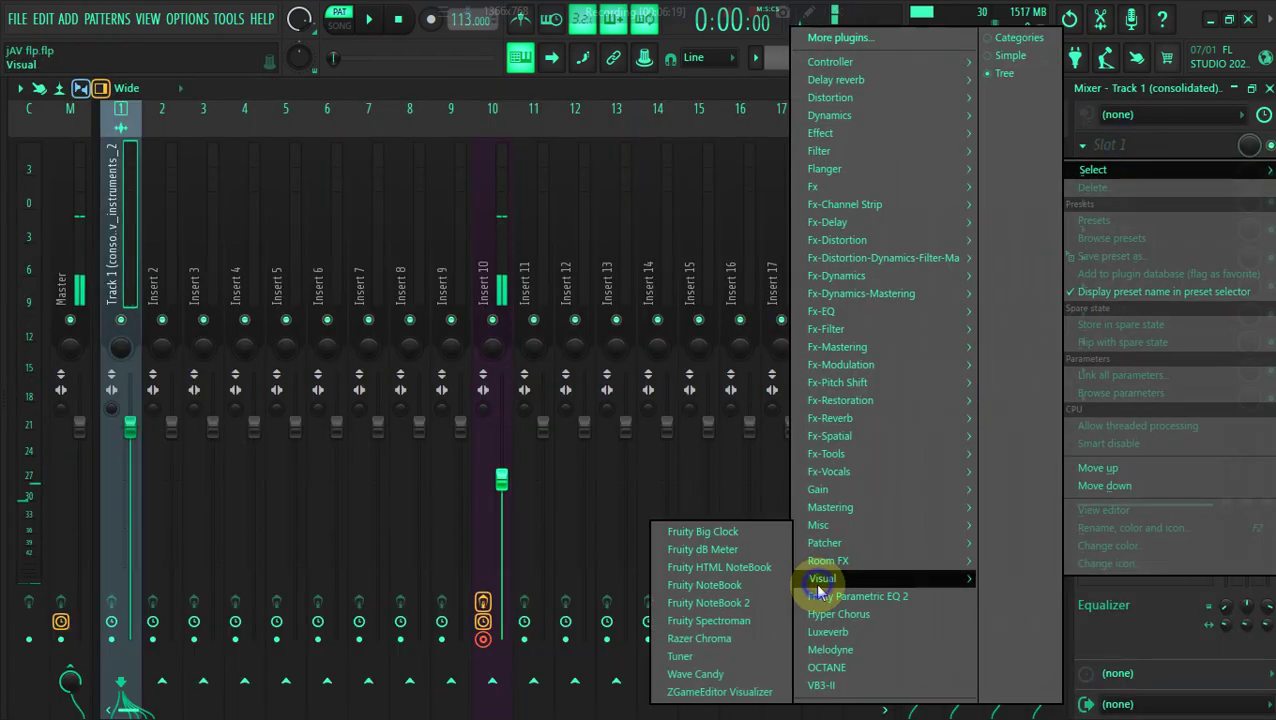
left_click(820, 596)
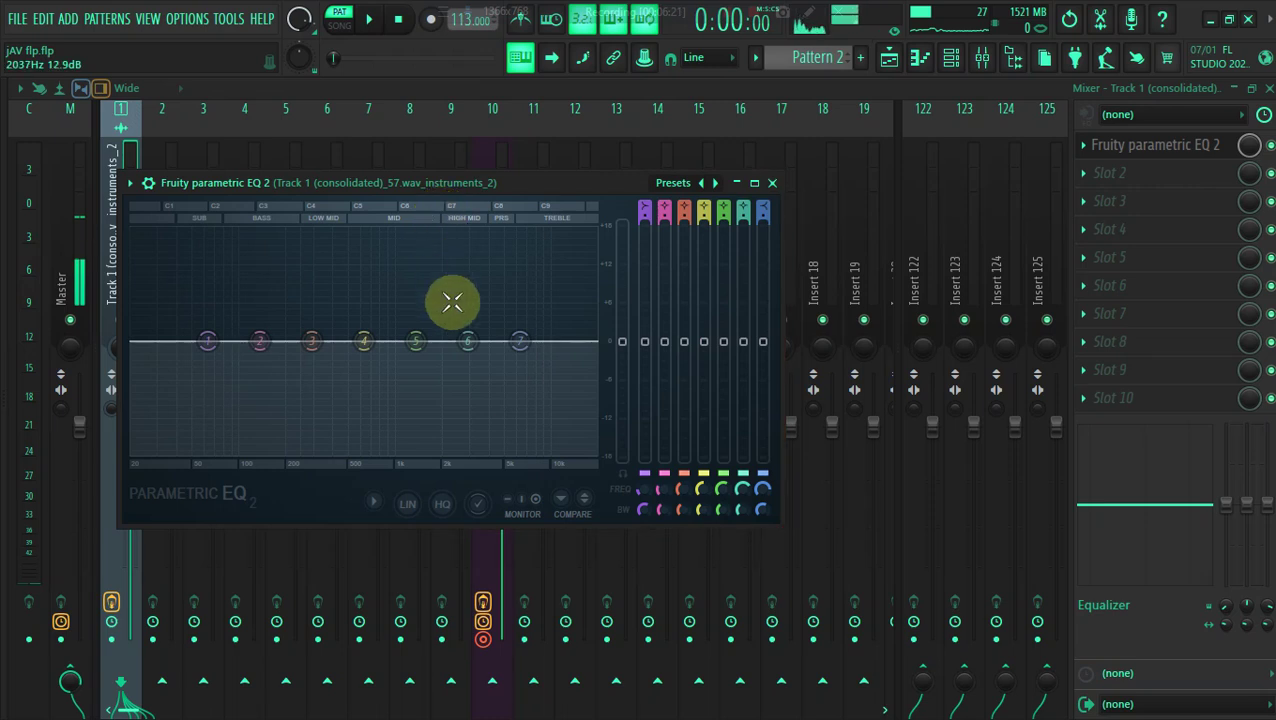
key("space")
left_click_drag(467, 341, 418, 405)
left_click_drag(208, 345, 313, 452)
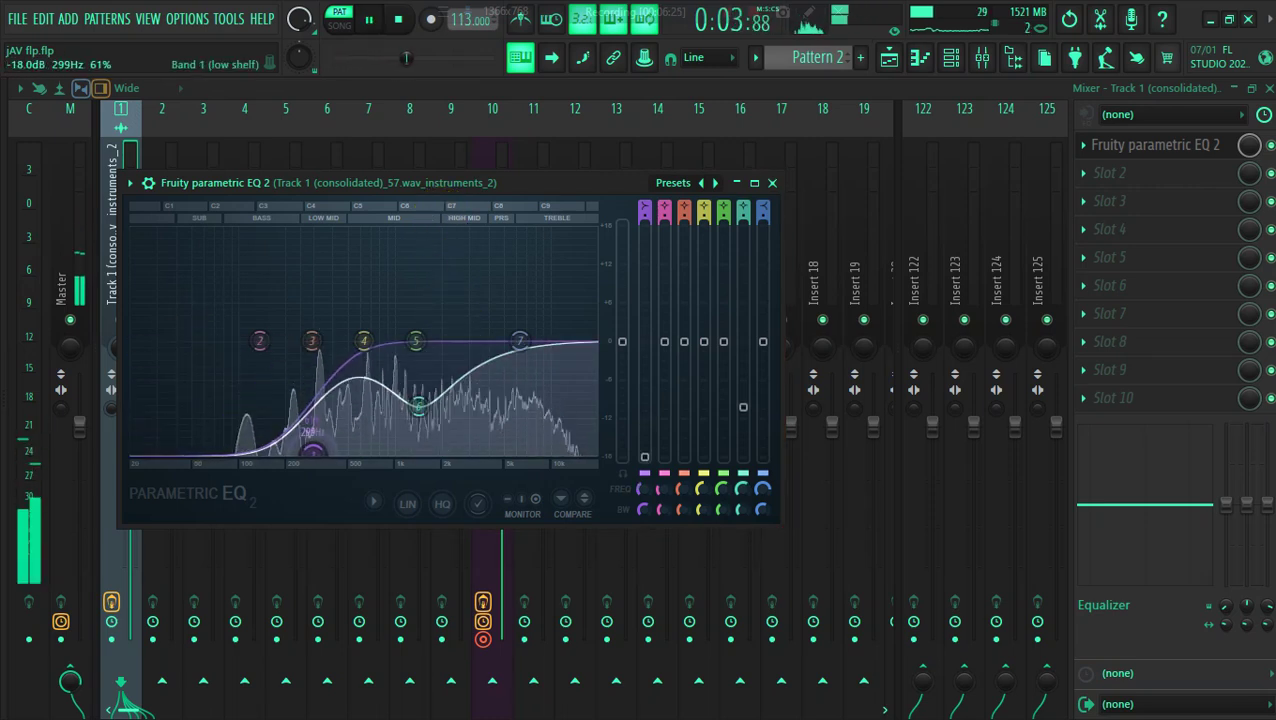
Add LuxeVerb in slot 2 and Hyper Chorus with the Drift stacker preset in slot 3 of mixer track 1
left_click(1098, 174)
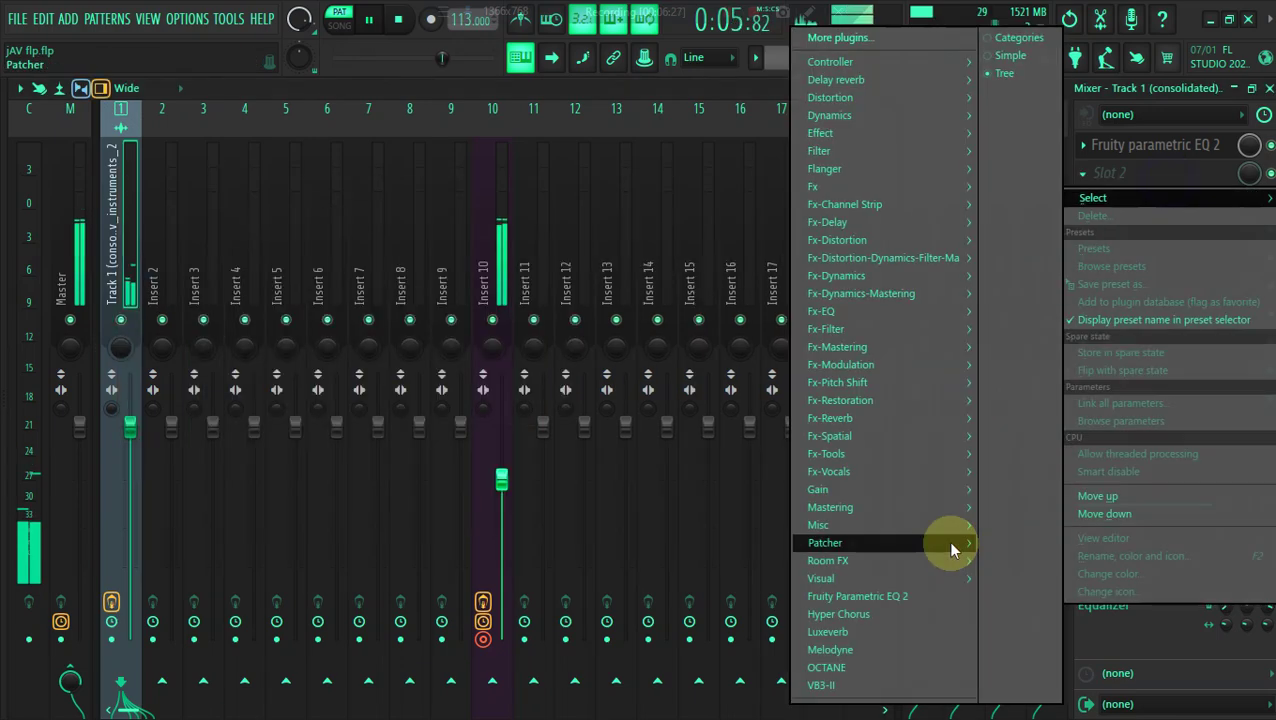
left_click(870, 632)
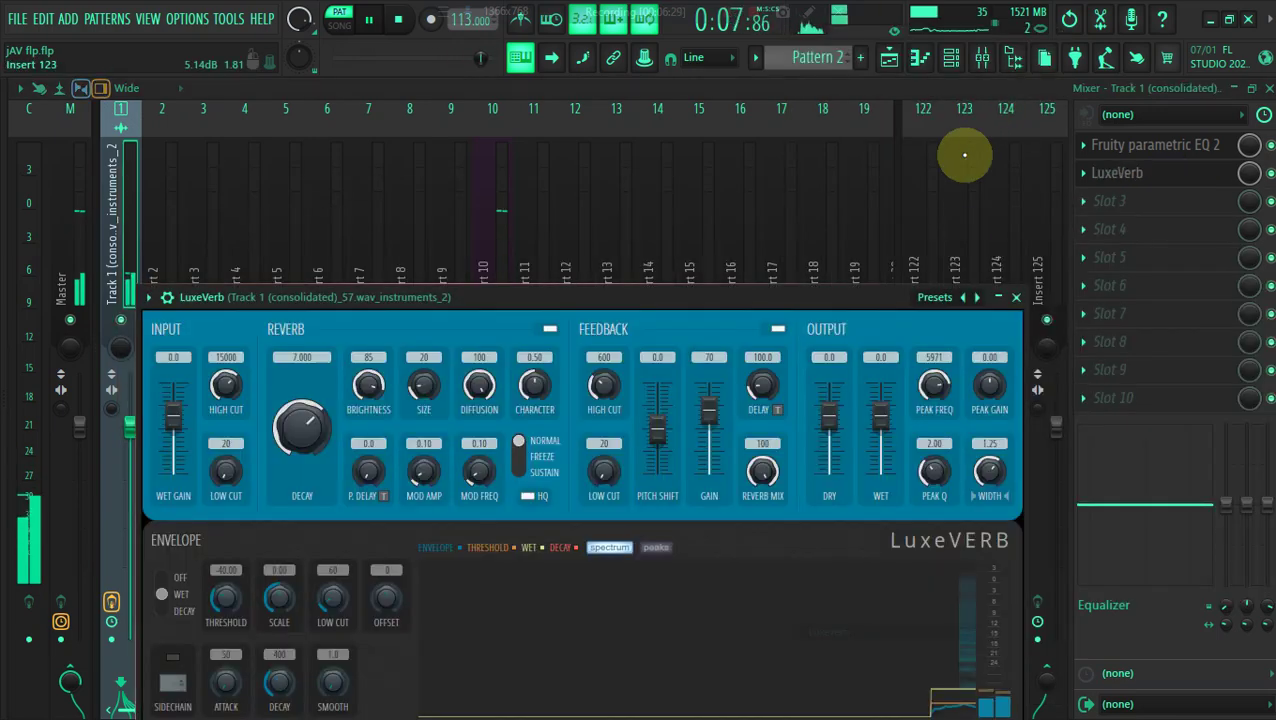
left_click(1168, 200)
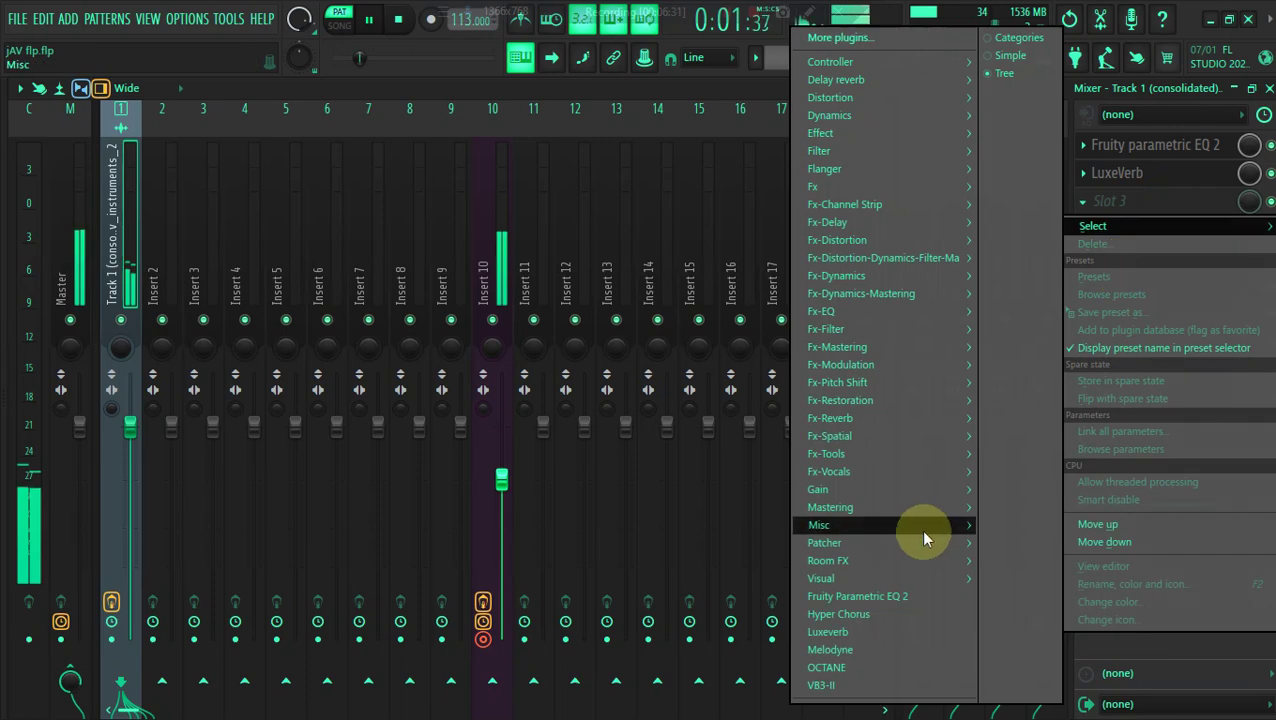
left_click(865, 620)
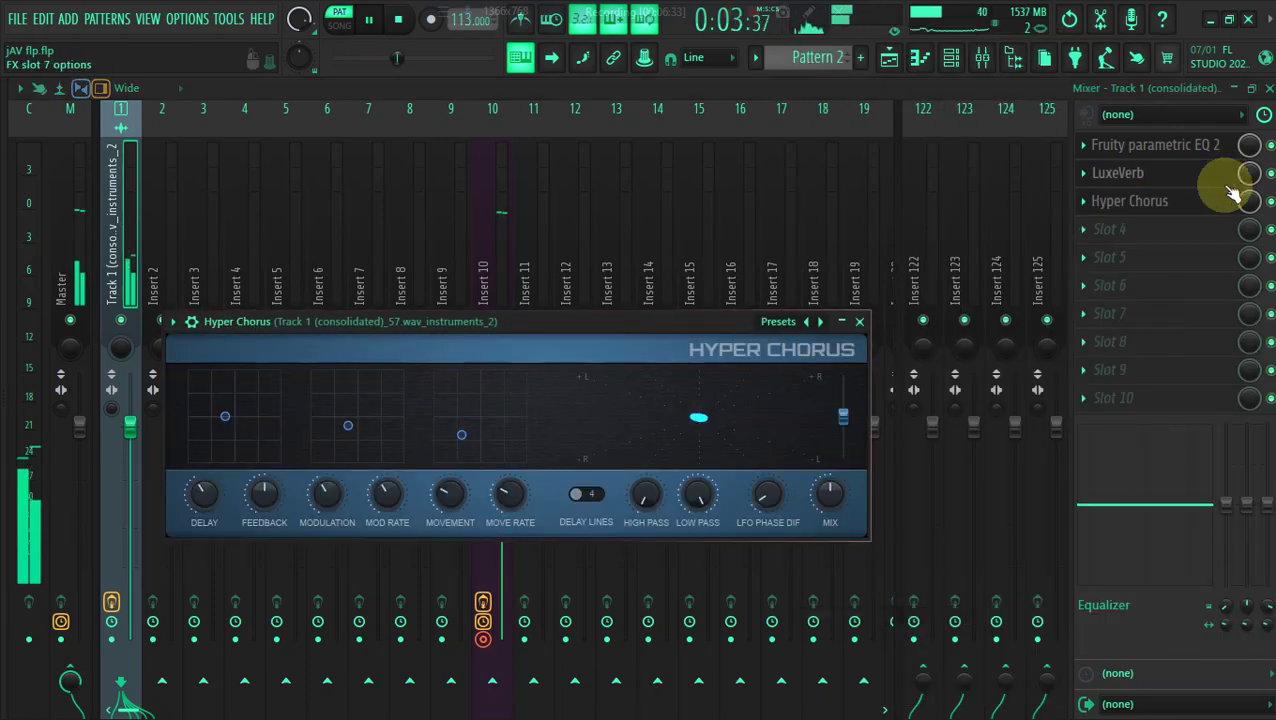
left_click(763, 324)
left_click(808, 369)
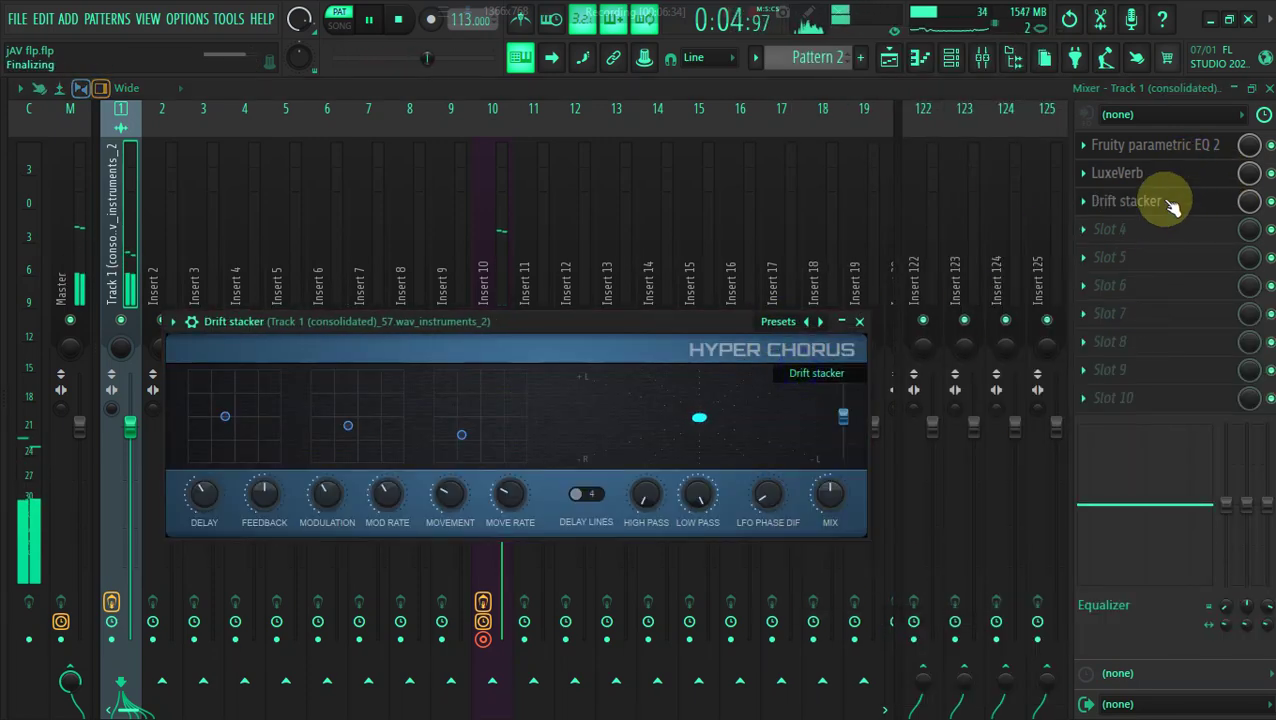
Add Fruity Phaser in slot 4 of mixer track 1
left_click(1160, 238)
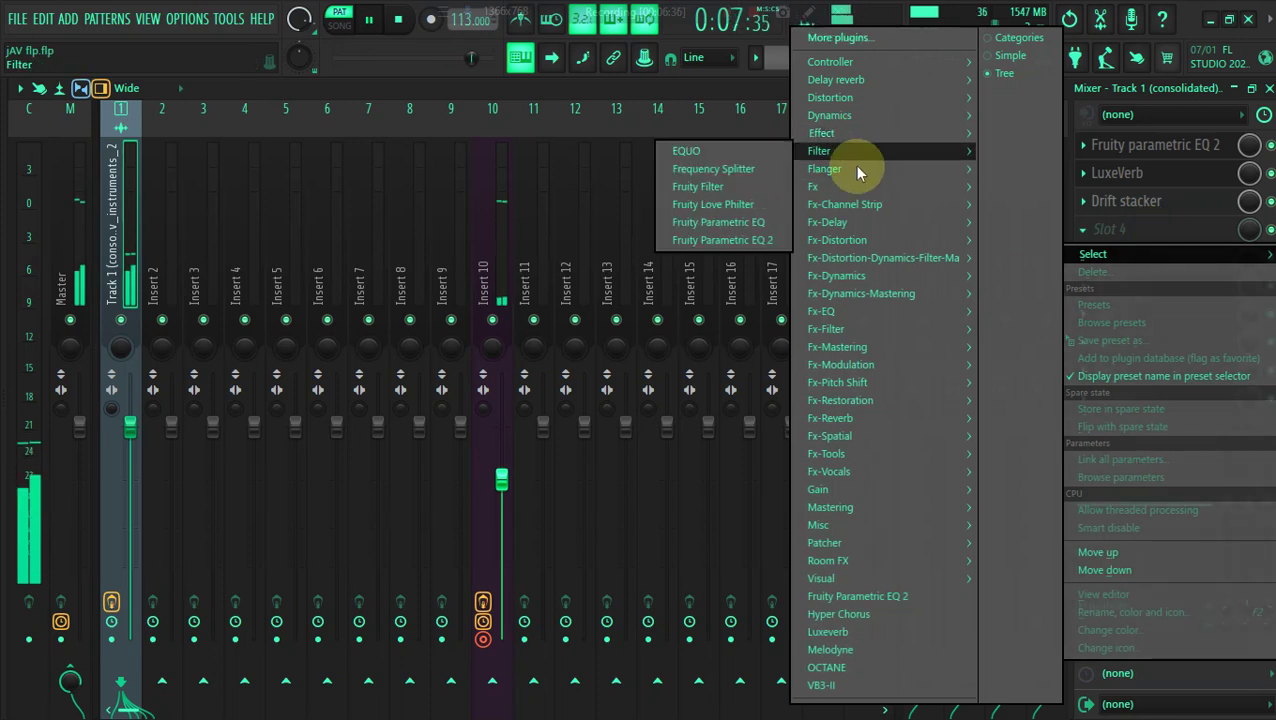
mouse_move(855, 172)
left_click(740, 222)
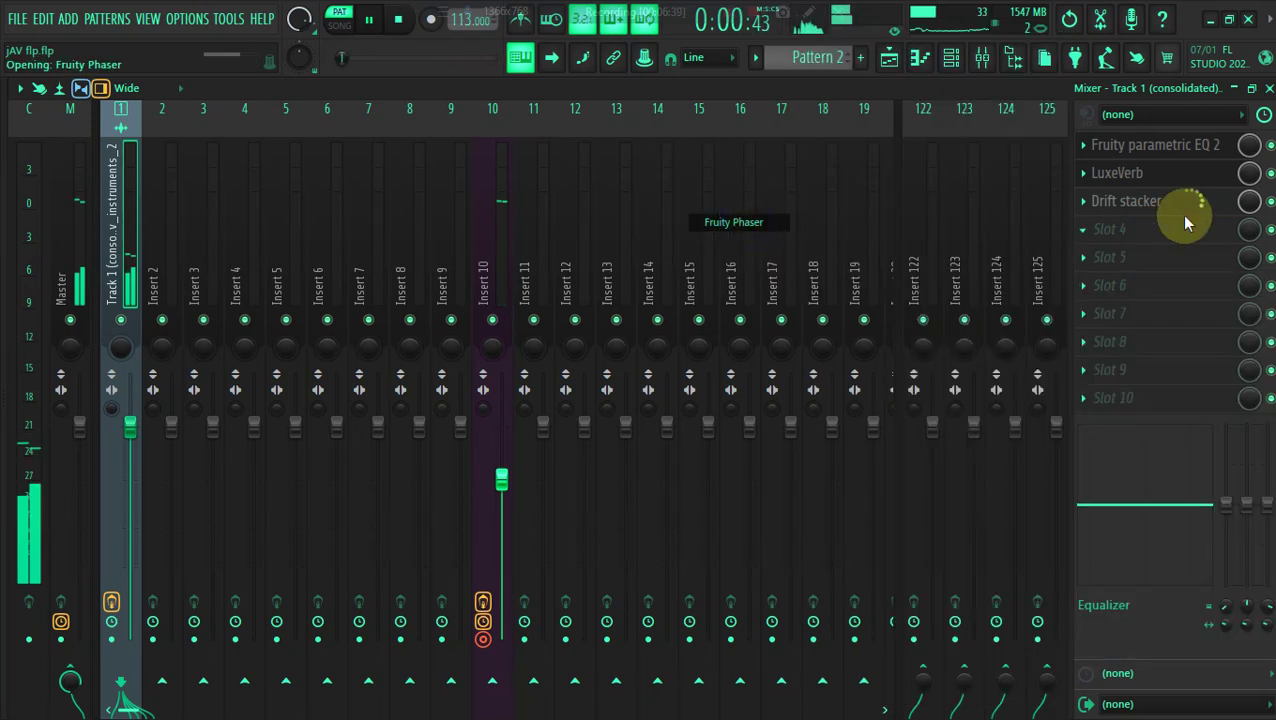
Load the Duck Shimmer Octave Pad preset into LuxeVerb and lower the mix levels of Fruity Phaser and LuxeVerb on mixer track 1
left_click(1249, 229)
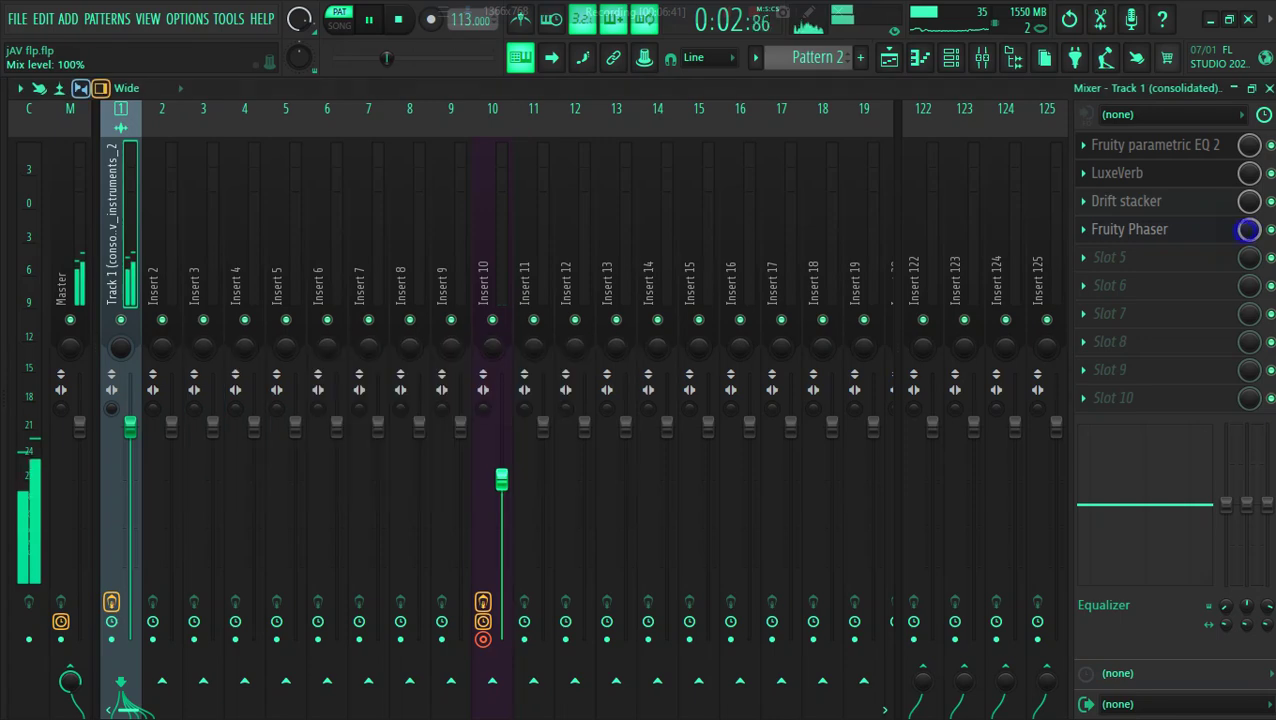
left_click(1205, 178)
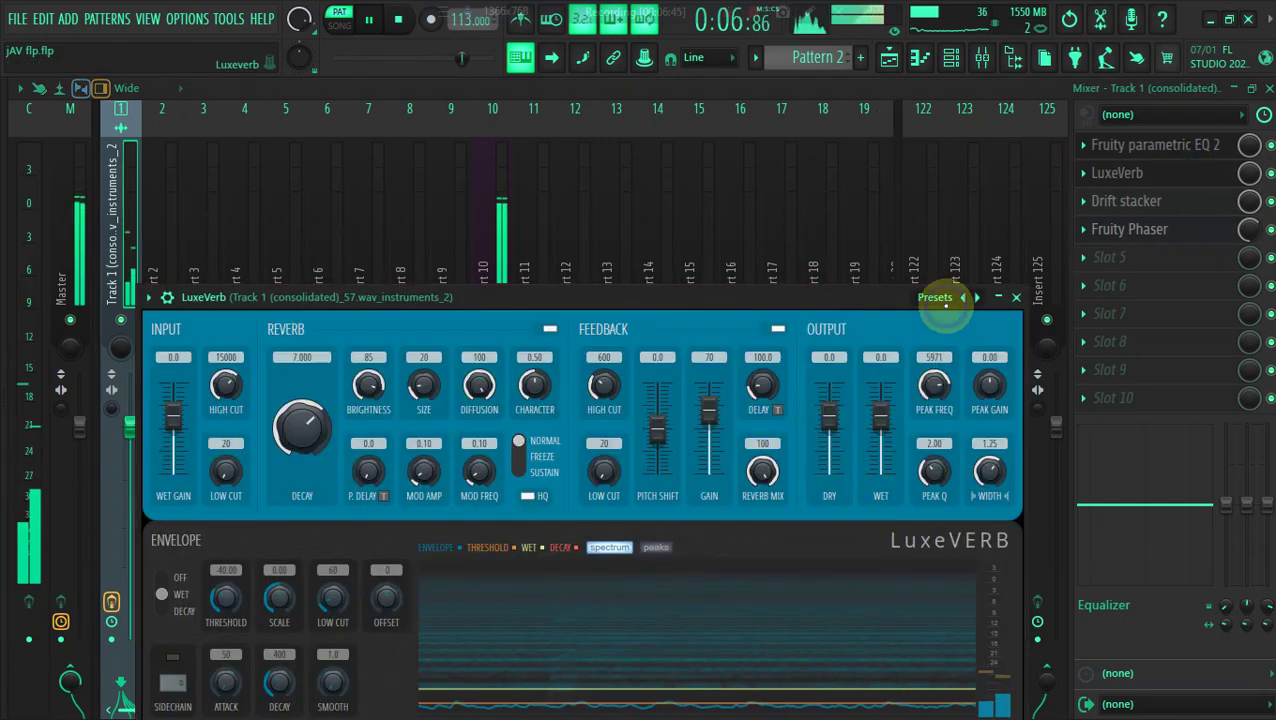
left_click(945, 300)
left_click(1000, 125)
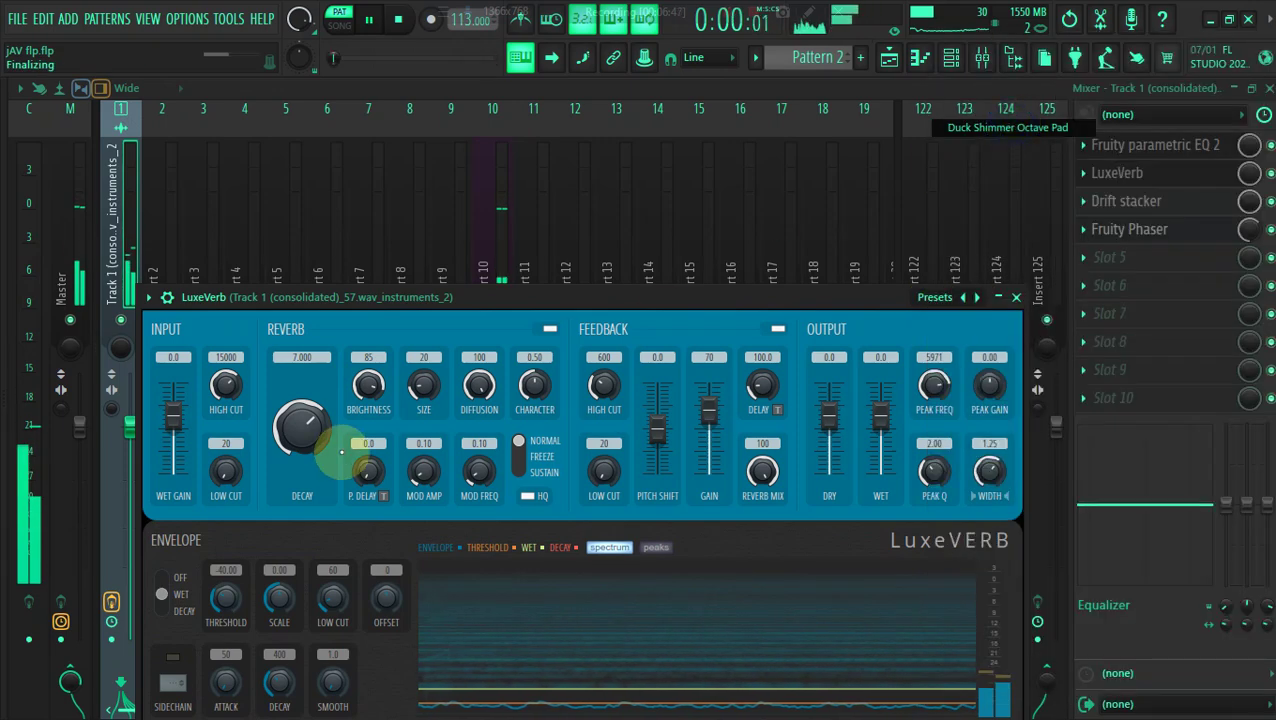
left_click_drag(607, 483, 607, 450)
left_click_drag(308, 430, 308, 452)
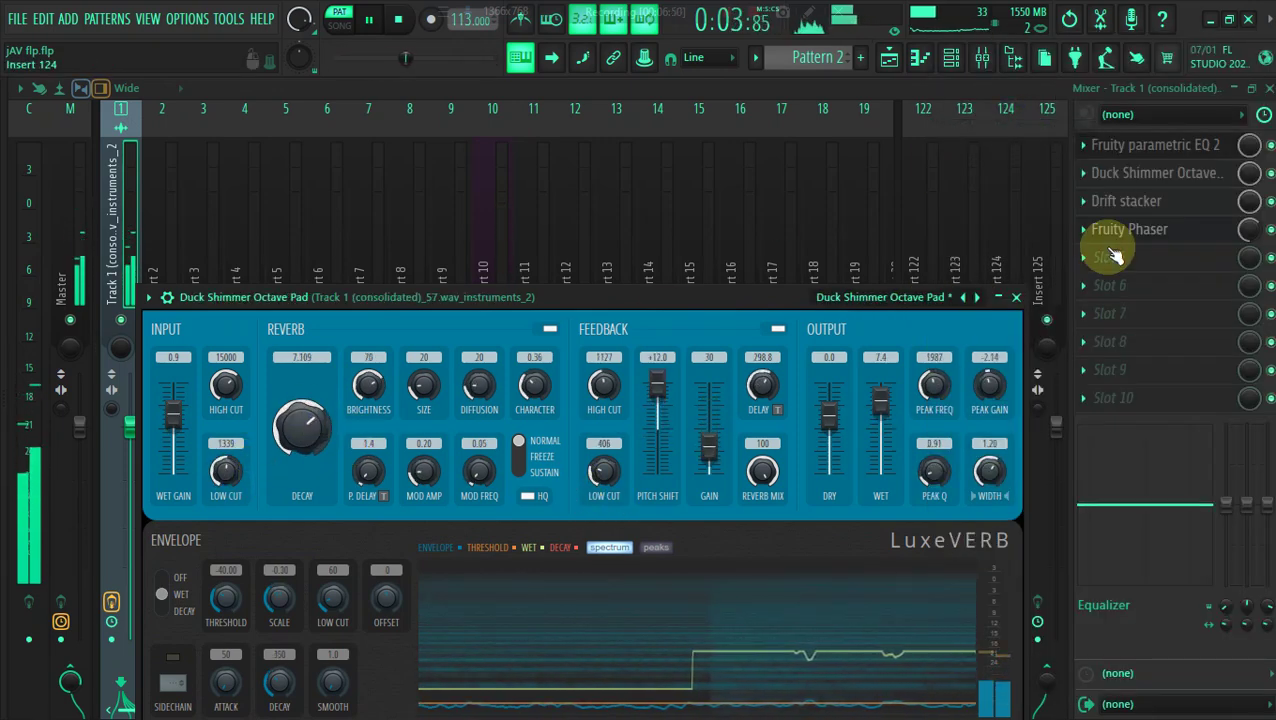
left_click(1230, 172)
Cut band 7 of the M1's EQ to -18 dB and add Fruity Filter in slot 5, adjusting its cutoff frequency
left_click(1197, 148)
left_click_drag(519, 341, 478, 452)
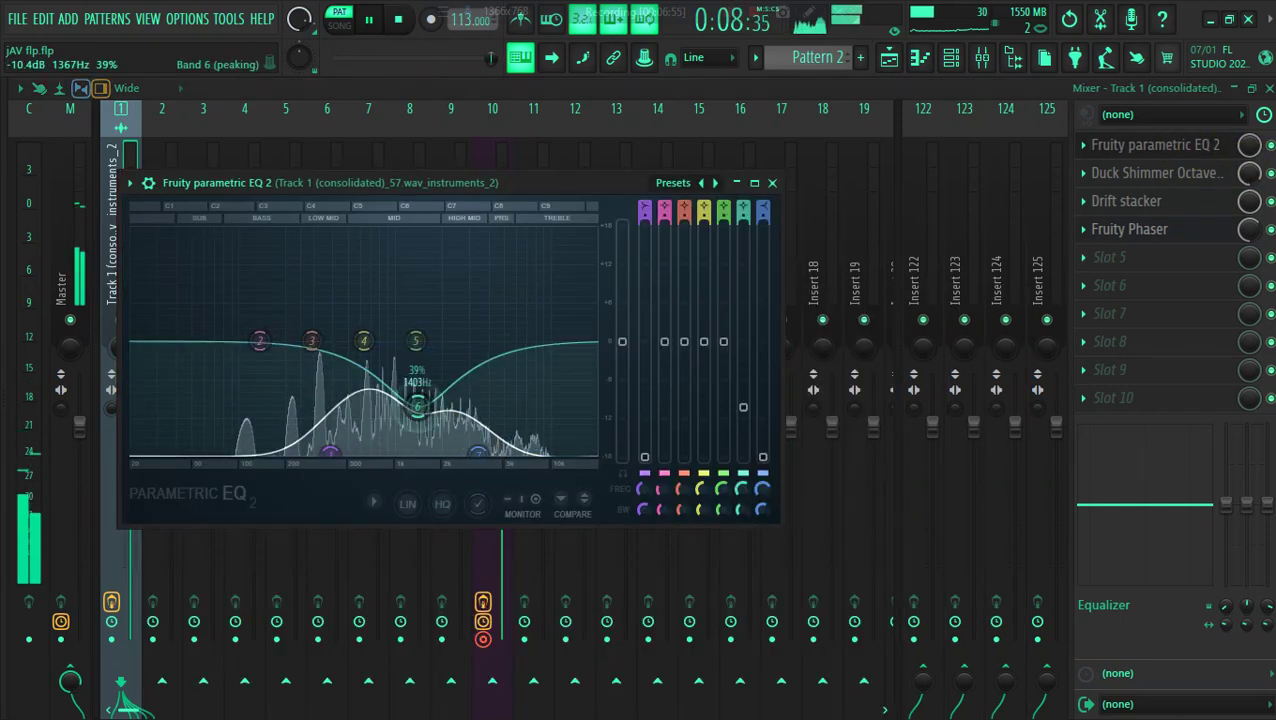
left_click(1112, 257)
mouse_move(786, 151)
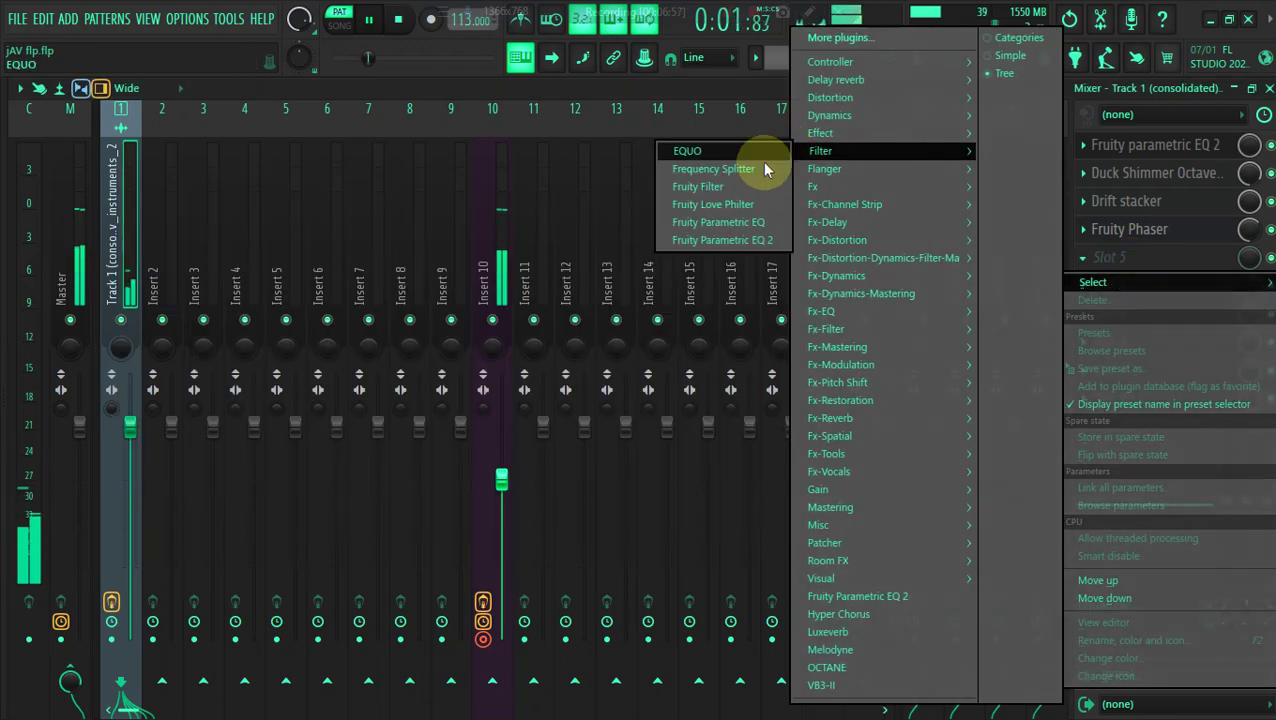
left_click(719, 180)
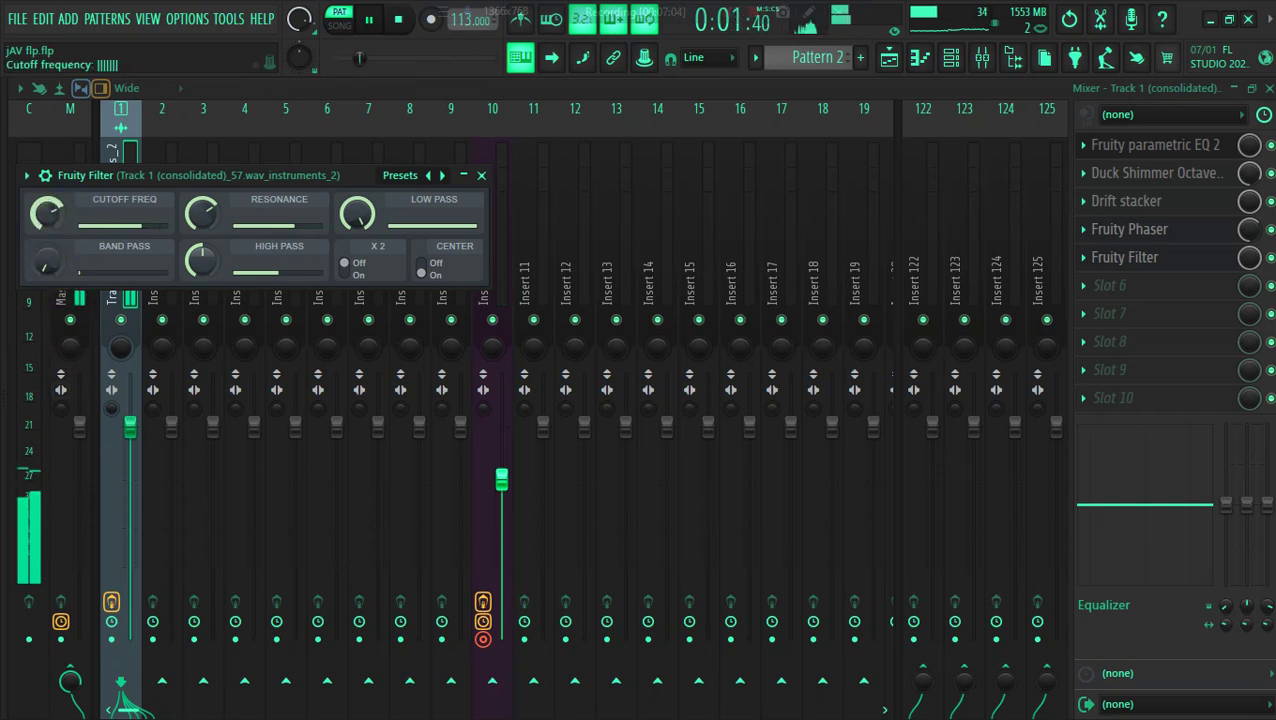
Try the M1's sustained E5 note one octave lower during playback and return it to E5
left_click(946, 66)
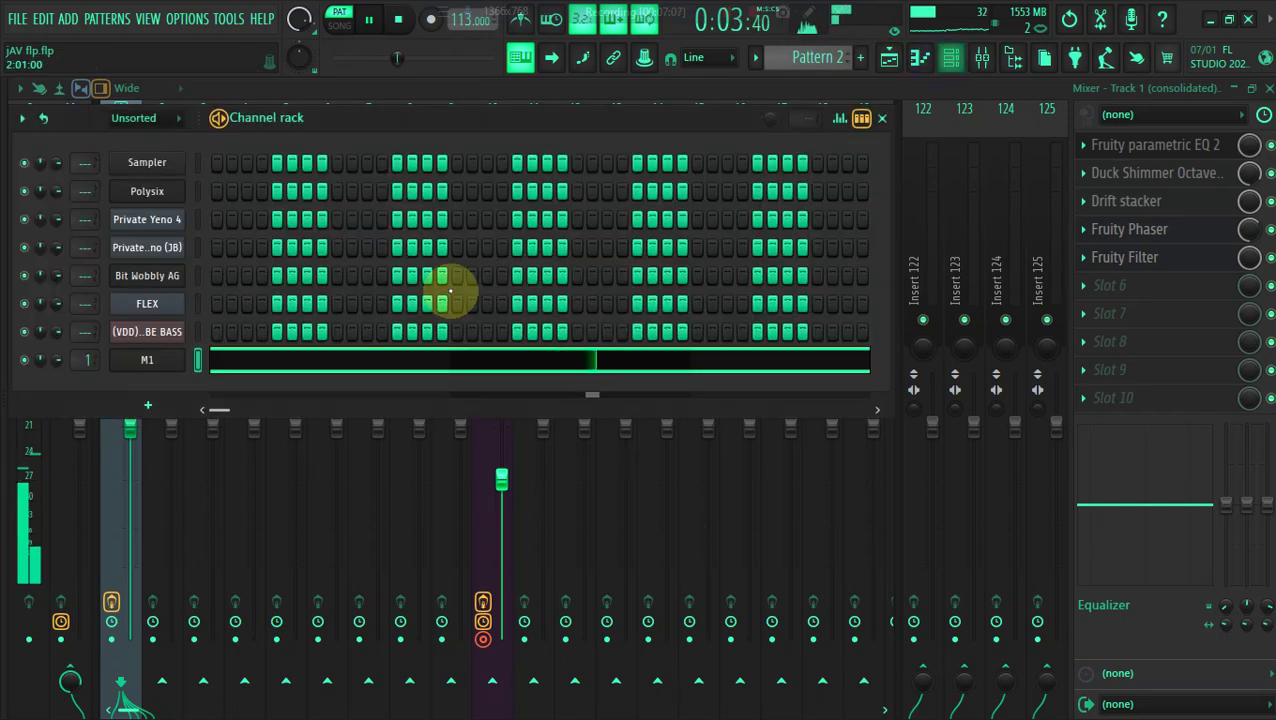
left_click(353, 364)
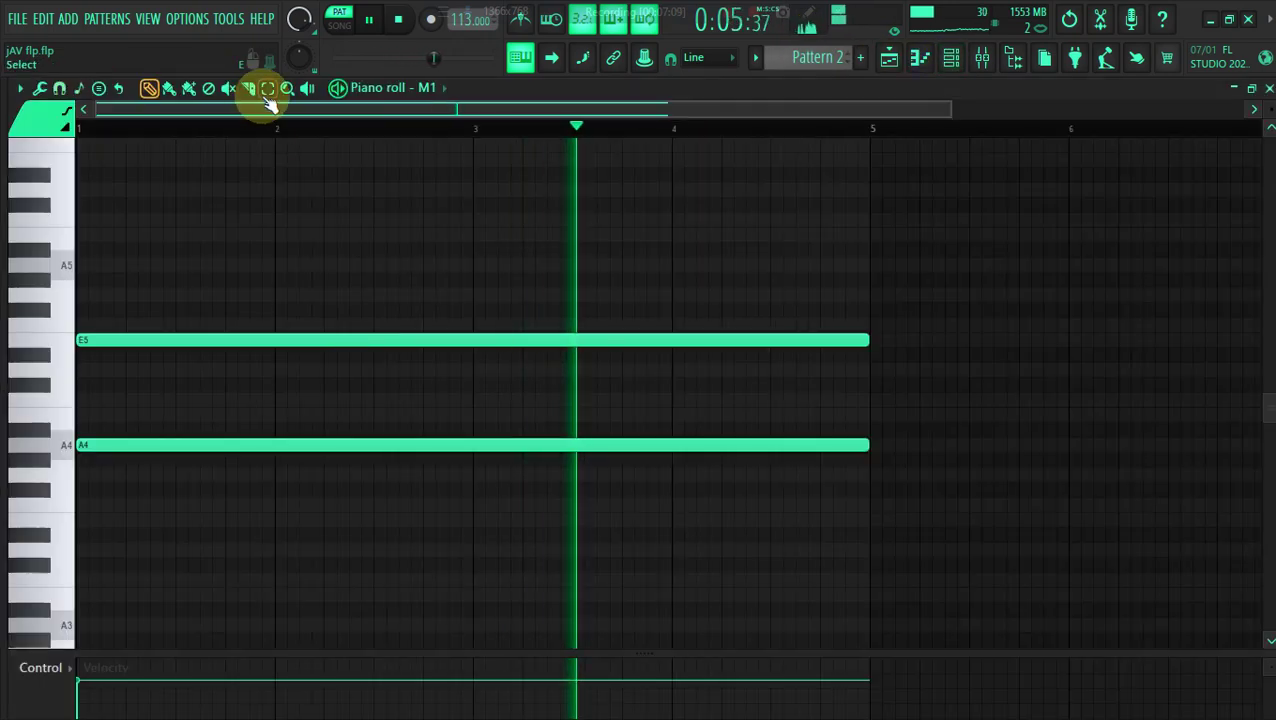
left_click(268, 90)
key("space")
left_click_drag(246, 352, 249, 306)
key("ctrl+Down")
key("space")
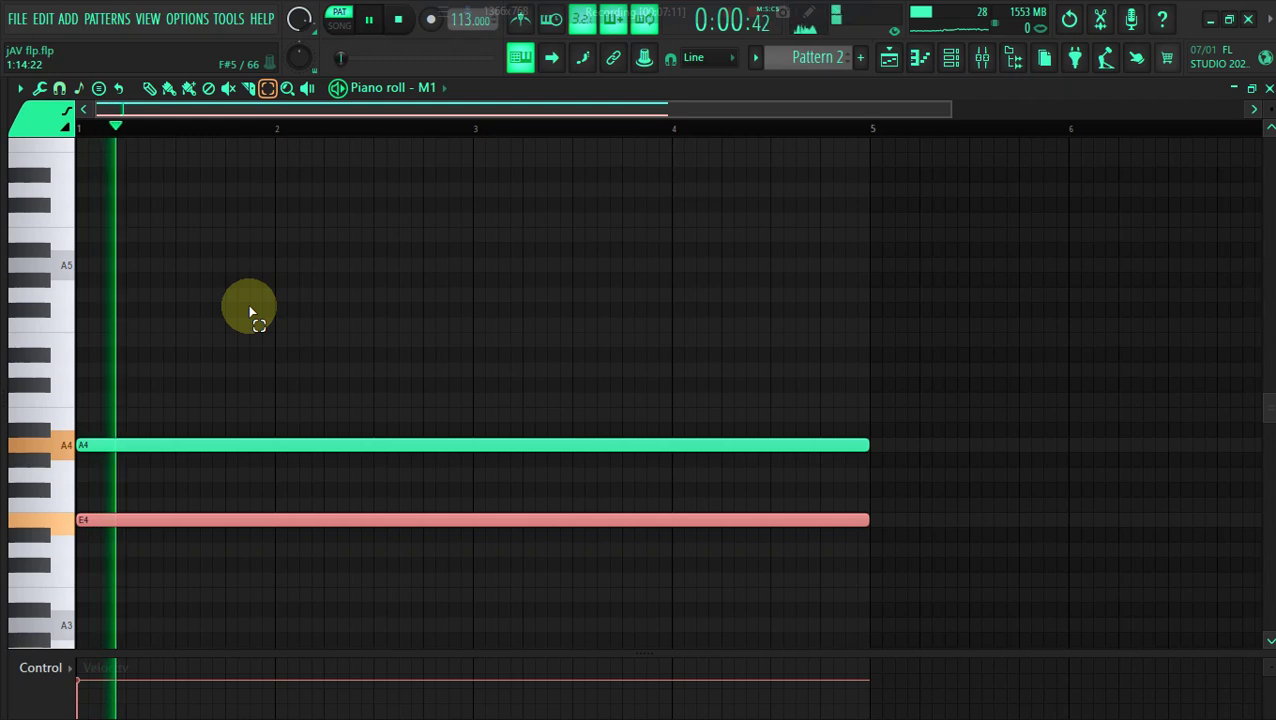
key("space")
key("ctrl+Up")
key("space")
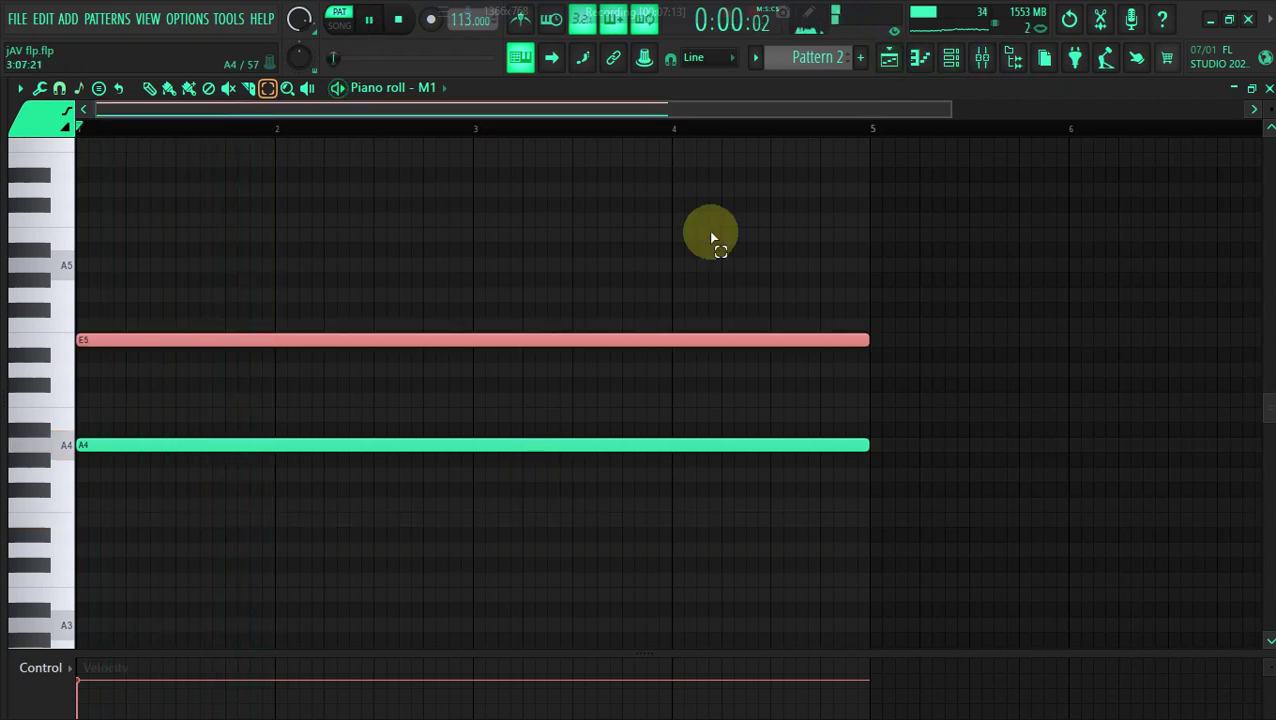
Audition the M1 with its EQ briefly bypassed and compare the sound in song mode before returning to pattern mode
left_click(946, 60)
left_click(982, 57)
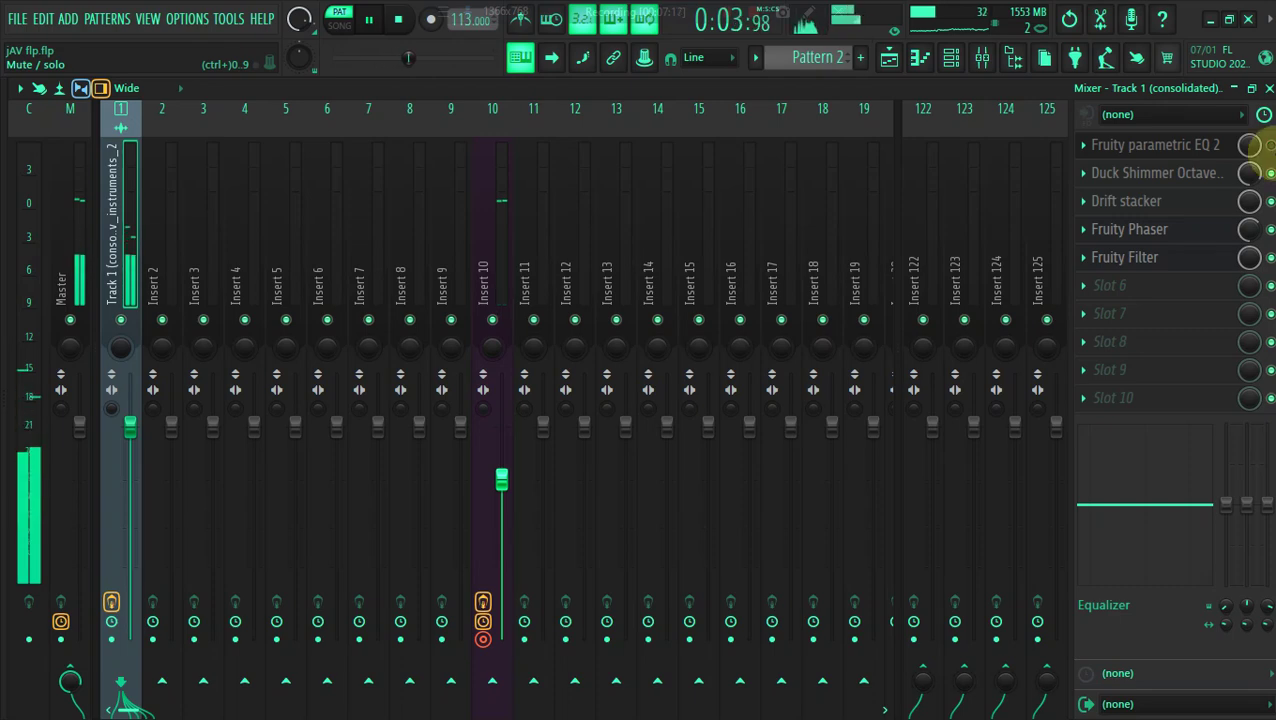
left_click(950, 58)
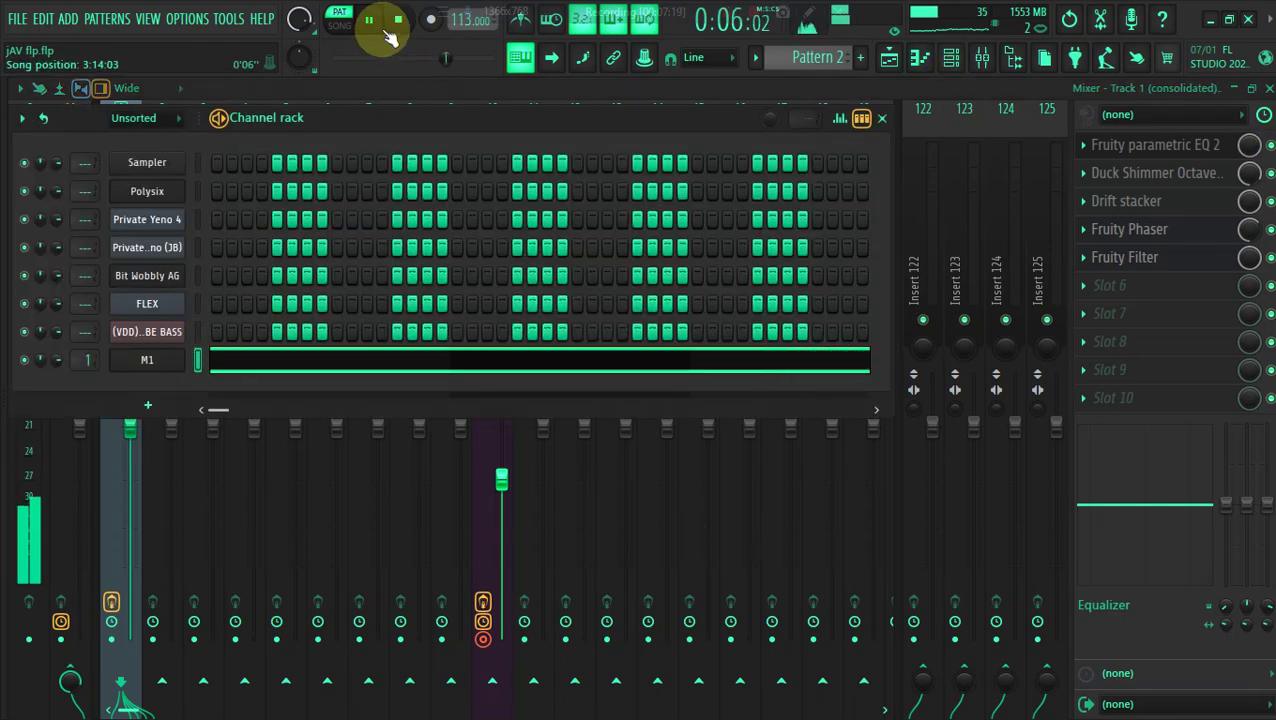
left_click(183, 340)
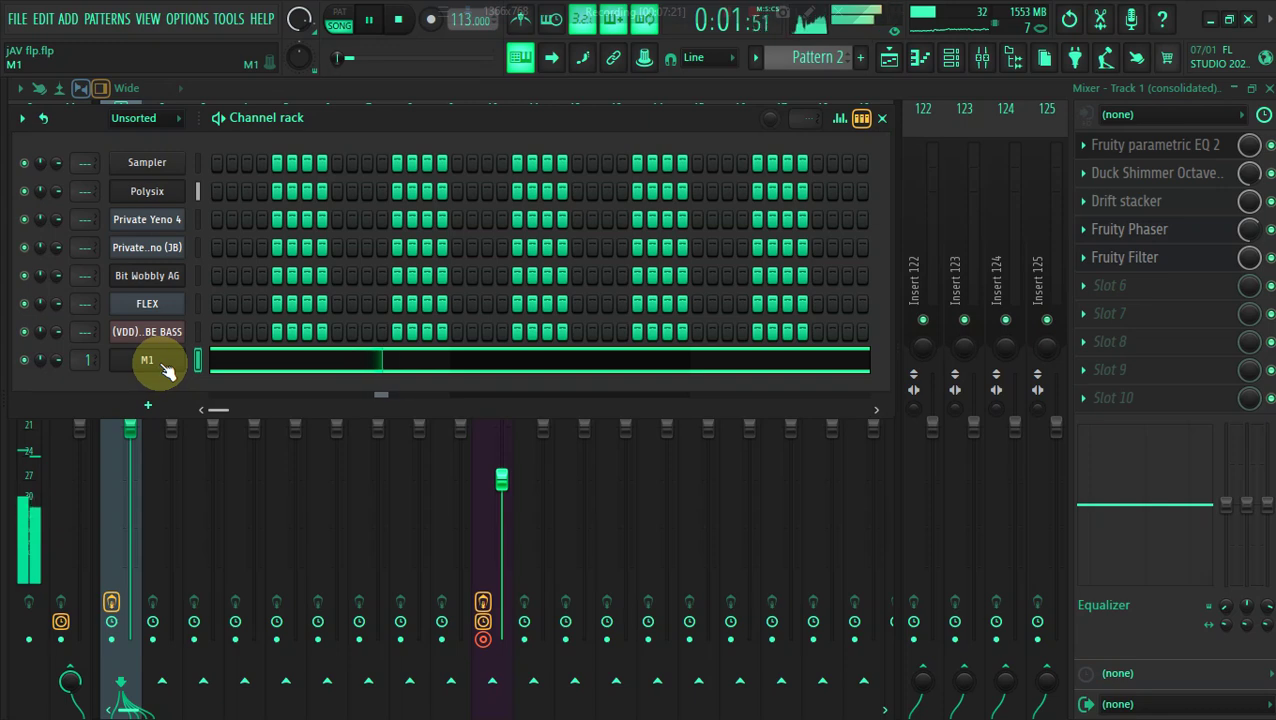
left_click(346, 13)
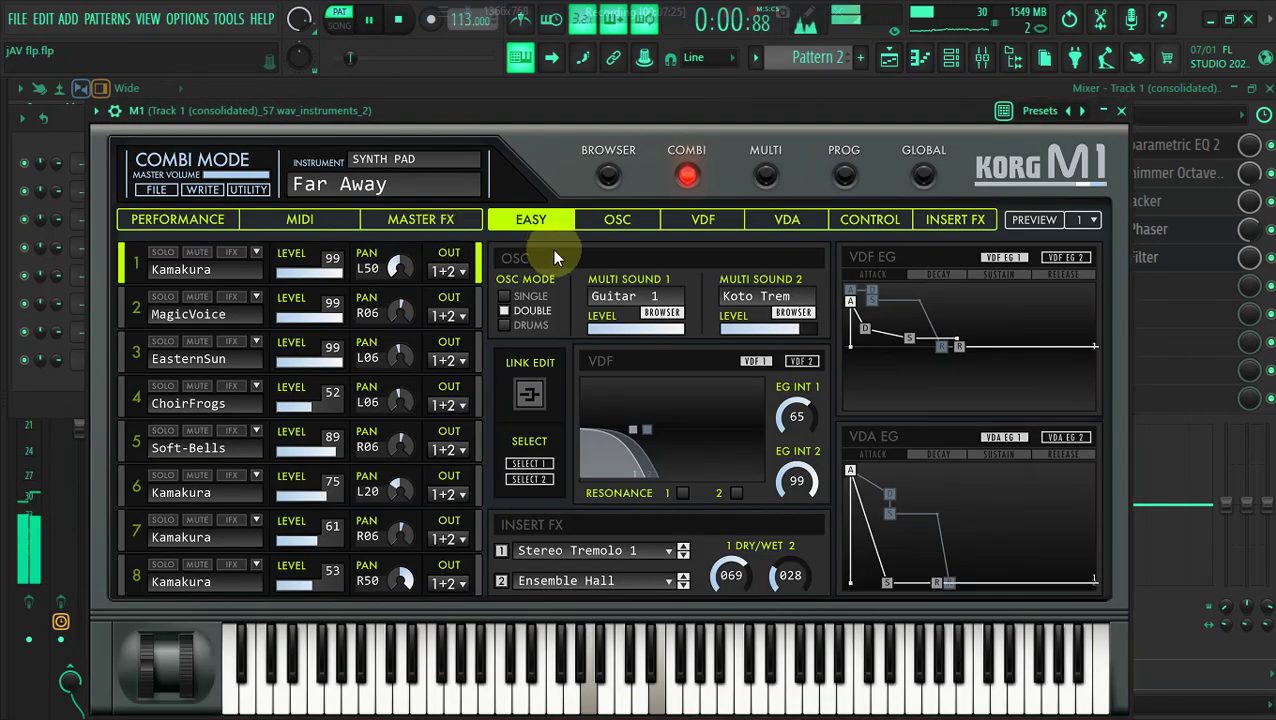
Clear the character filters in the M1's combi browser and audition the Ladies, Highpass Pad and Hyper Pad sounds
left_click(414, 156)
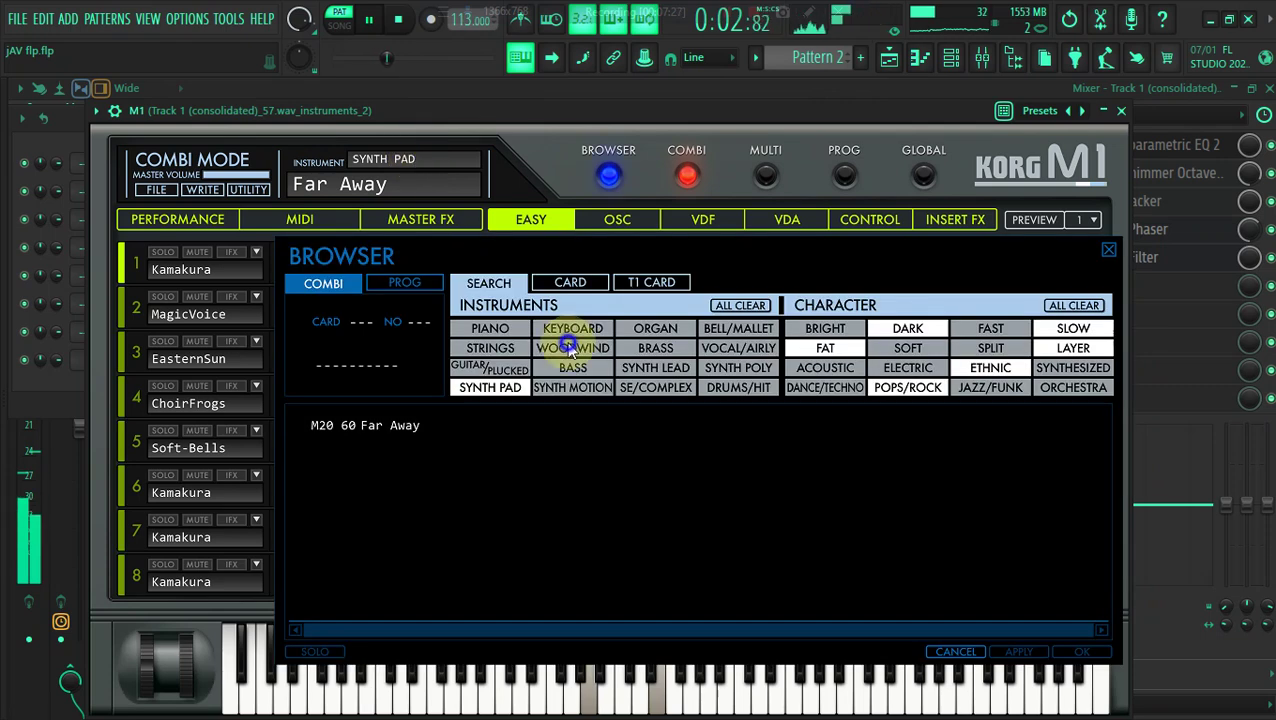
left_click(527, 389)
left_click(1046, 308)
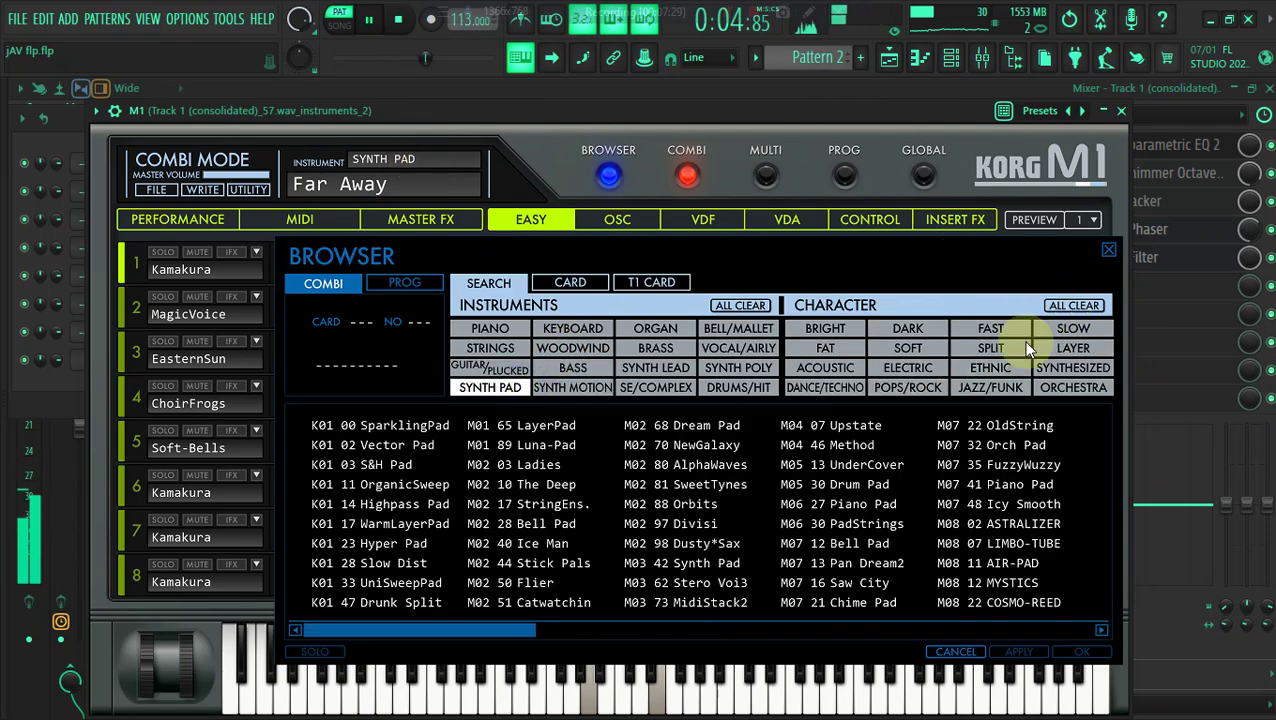
left_click(694, 546)
left_click(478, 462)
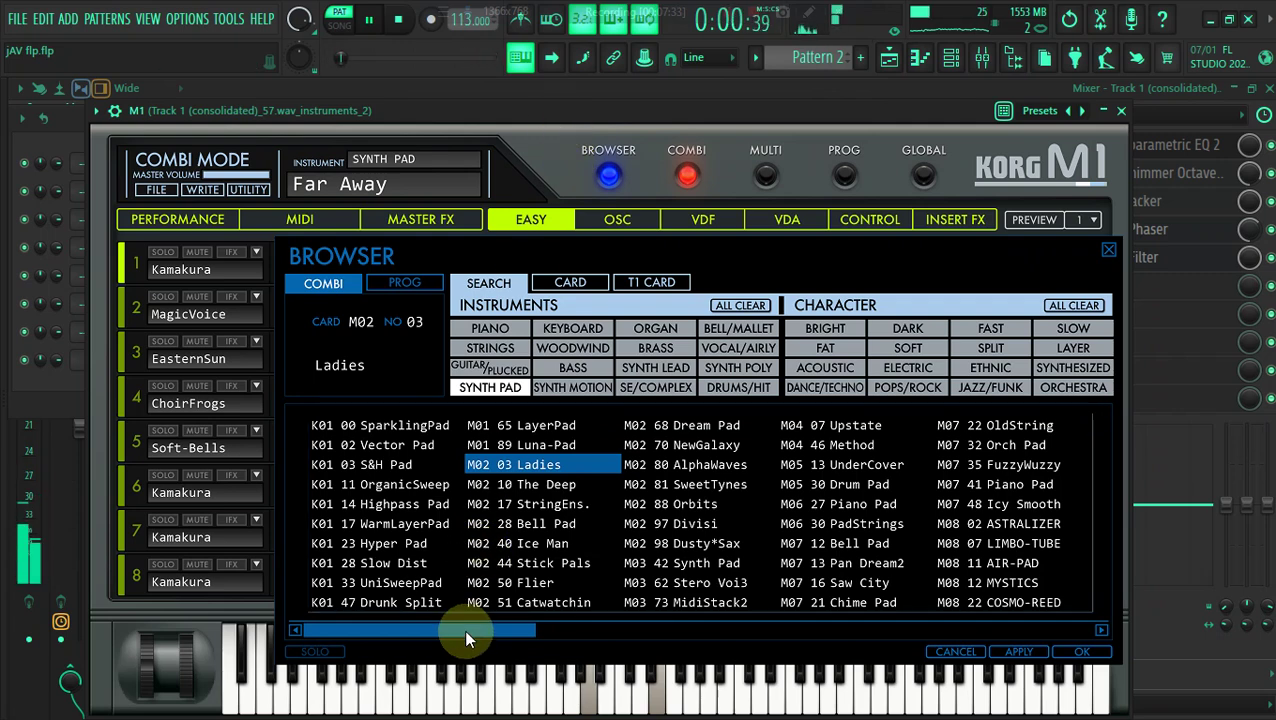
left_click(420, 505)
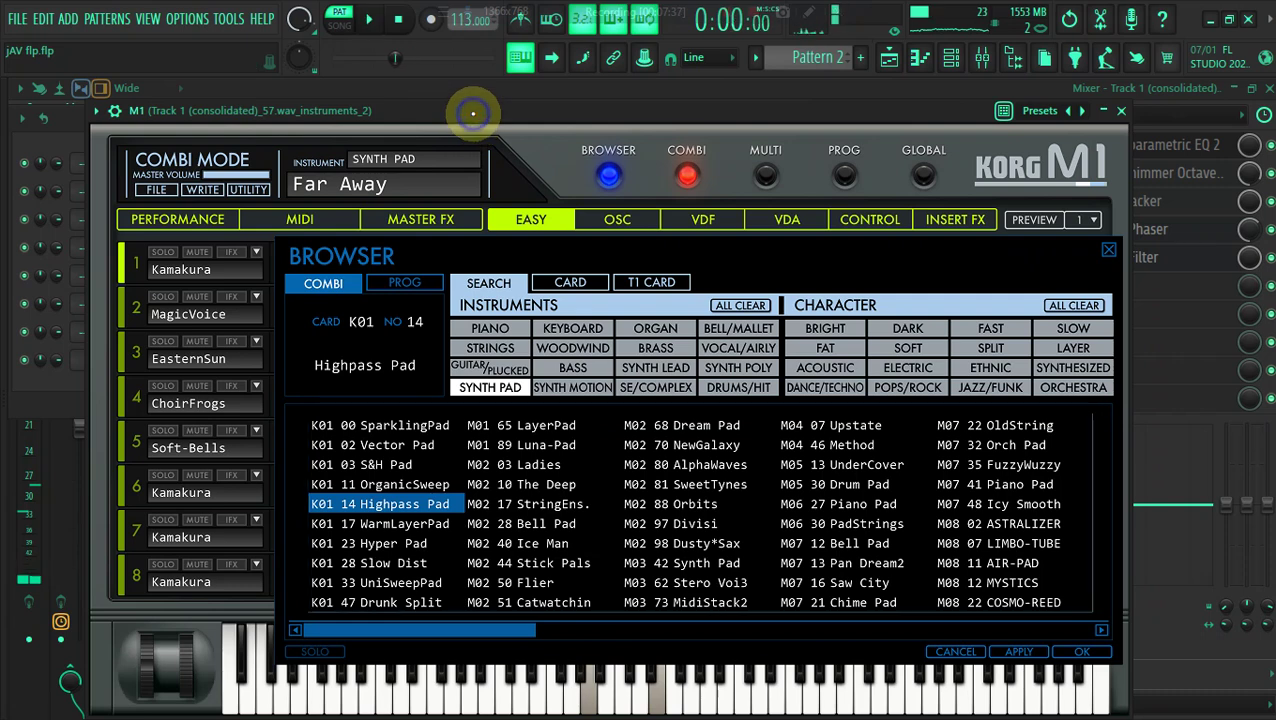
left_click(415, 544)
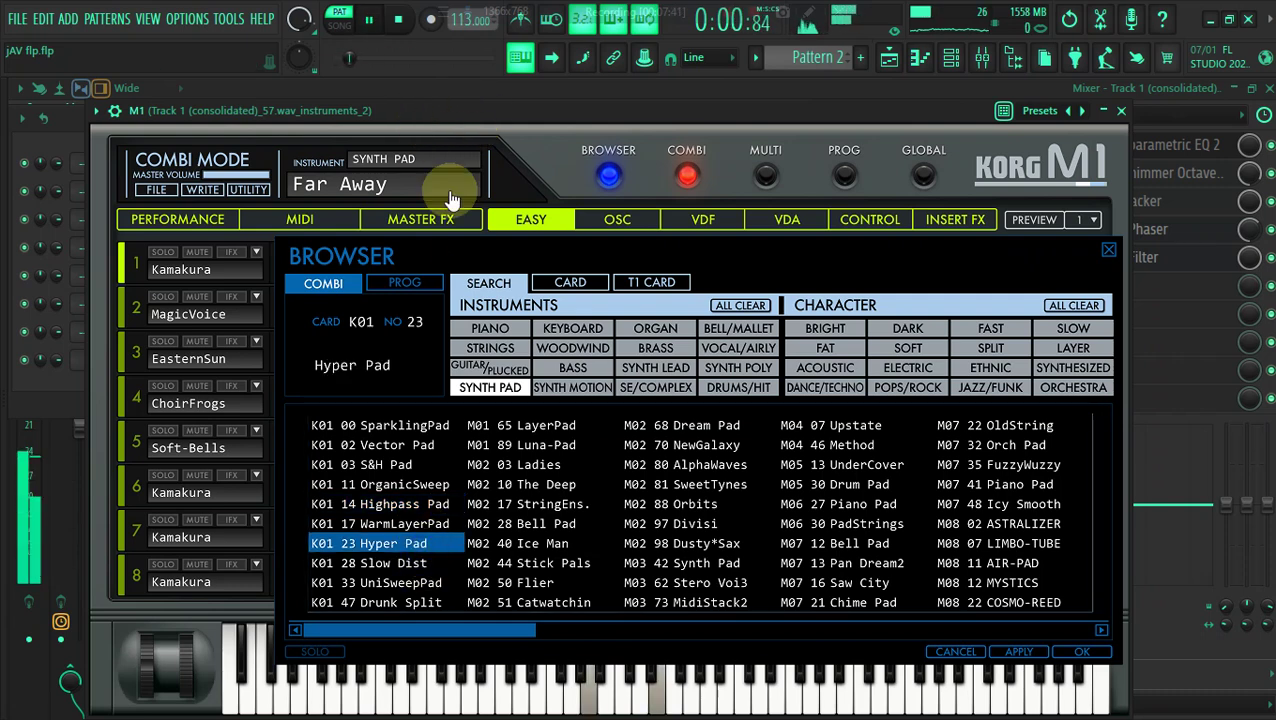
Filter the M1 browser by Synth Motion and load the Choriana_Up combi
left_click(565, 392)
left_click(560, 462)
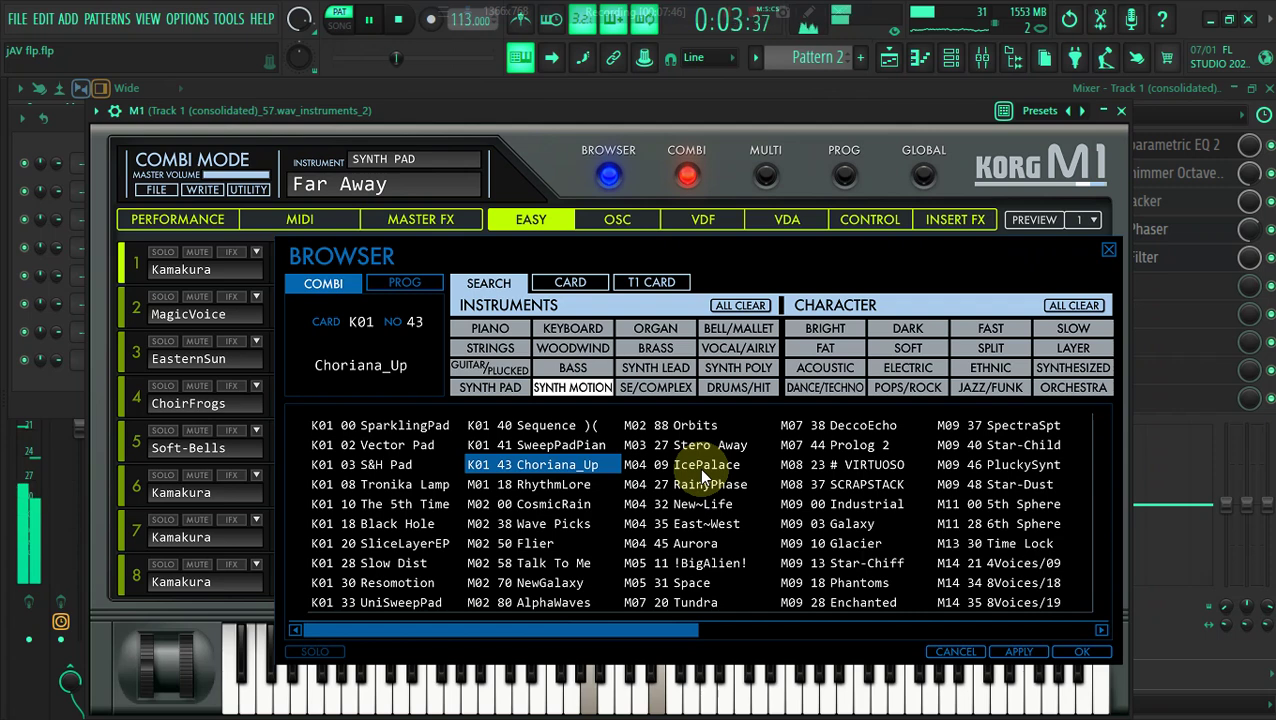
left_click(1075, 652)
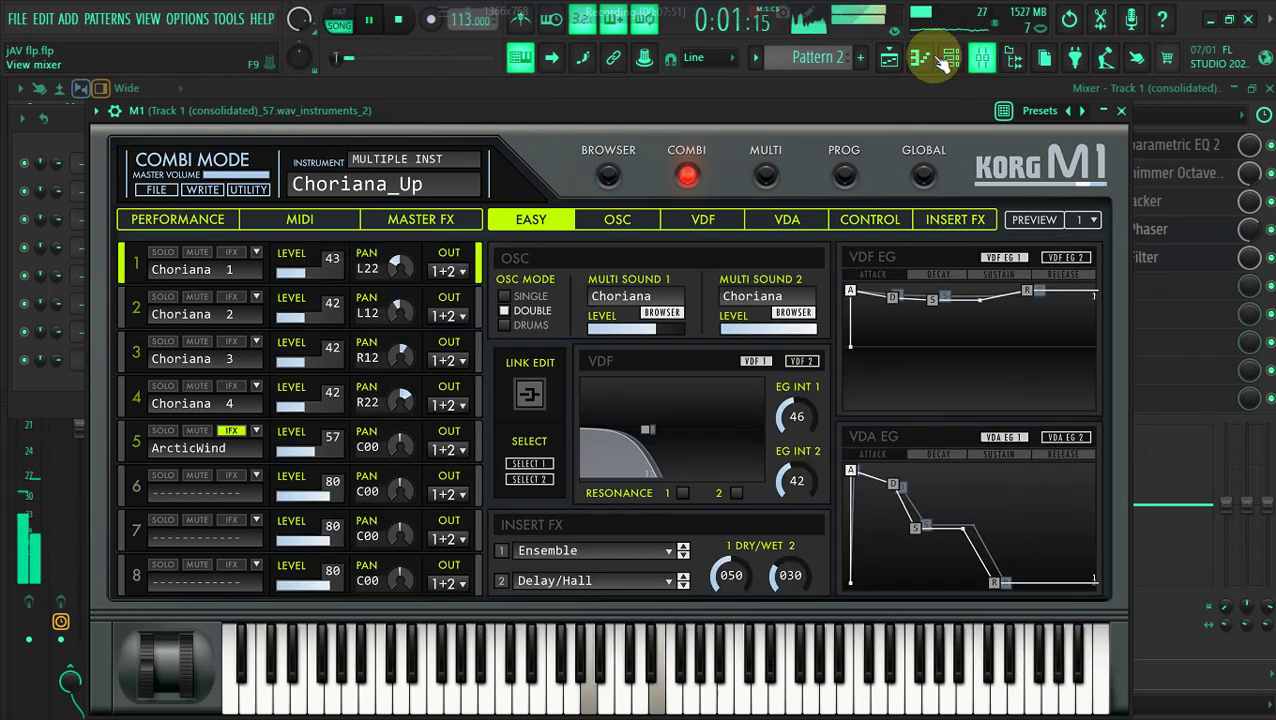
Extend the playlist's loop selection from bar 1 to bar 13 and stop playback
left_click(893, 57)
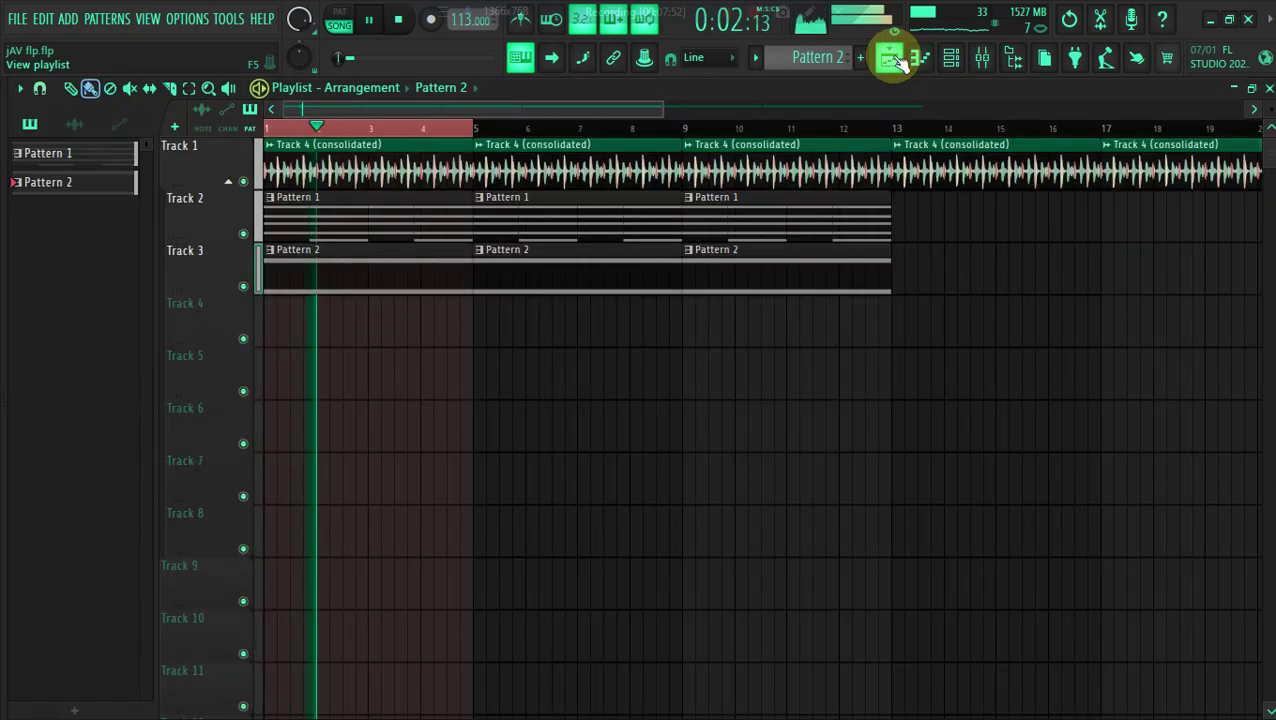
right_click(898, 127)
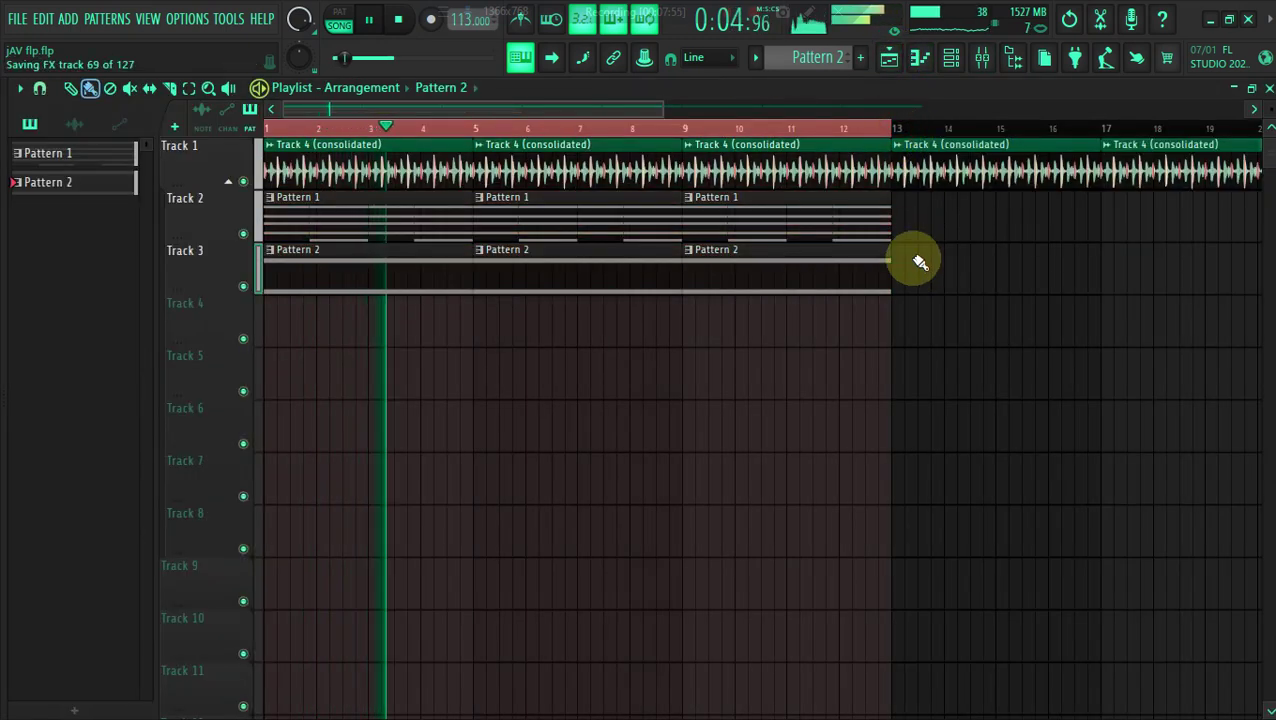
left_click(950, 60)
key("space")
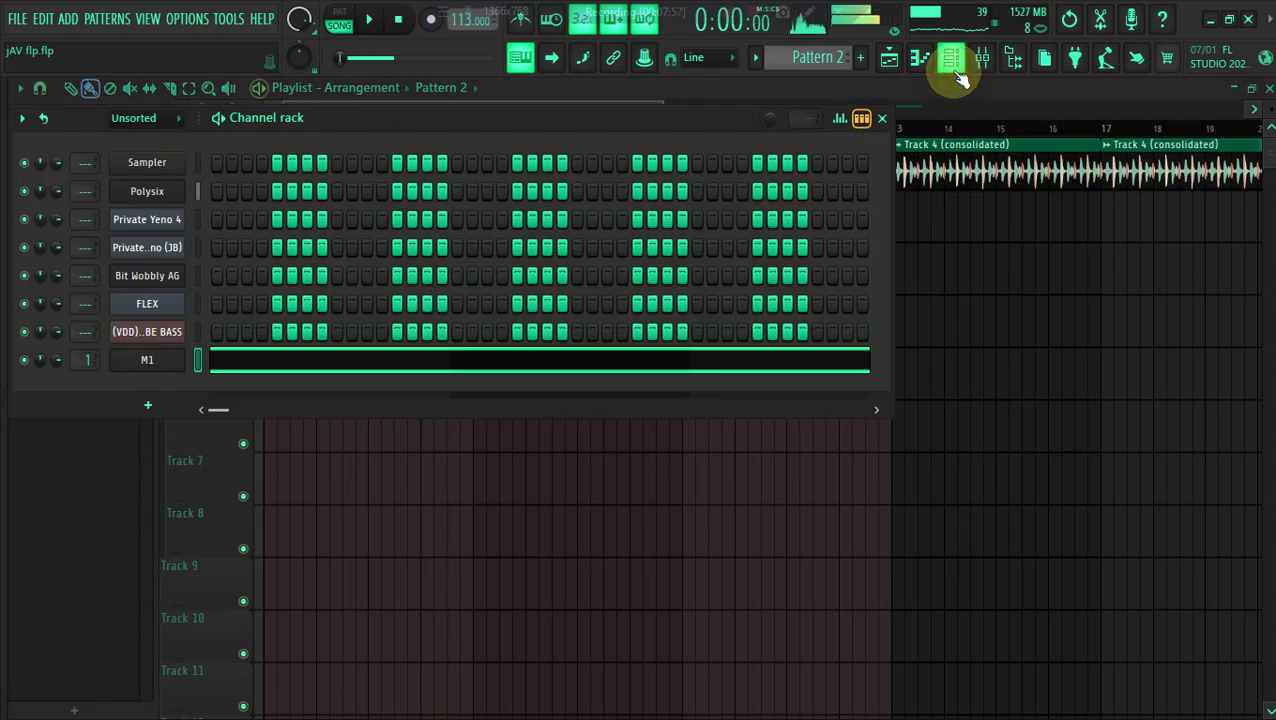
Switch to Pattern 1 and open the Bit Wobbly AG channel's piano roll
left_click(910, 240)
left_click(714, 235)
left_click(950, 60)
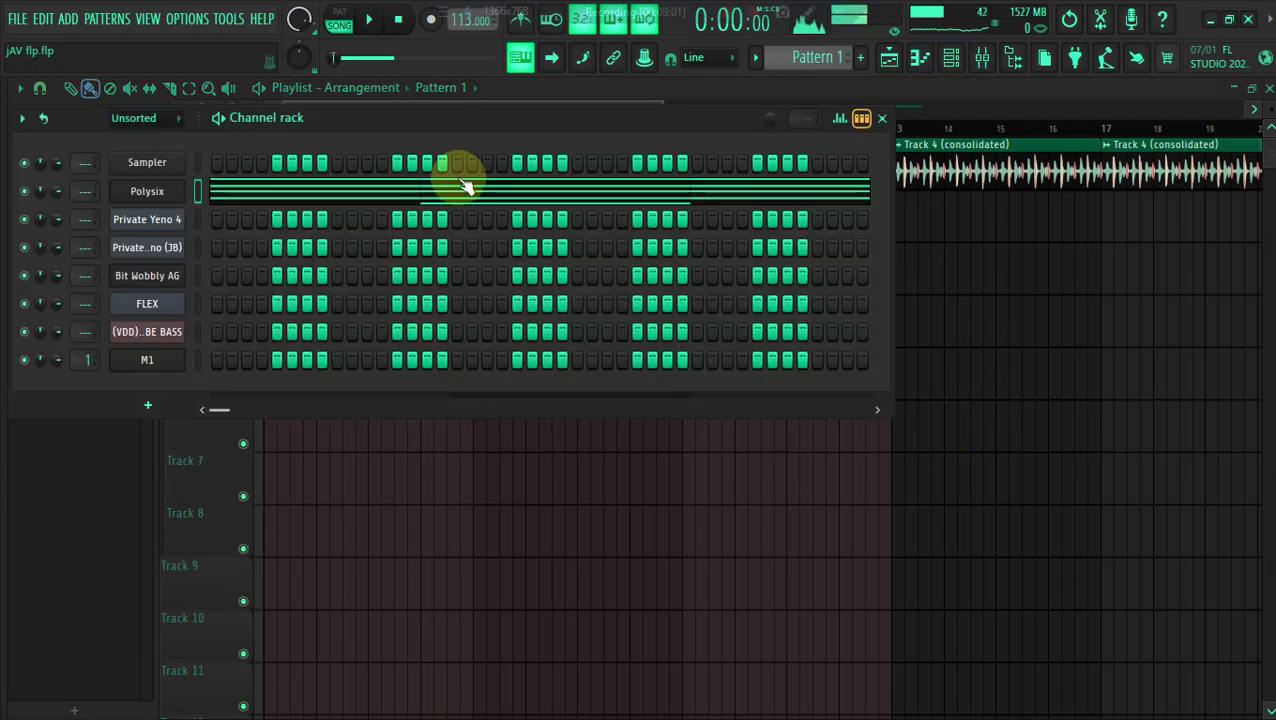
right_click(167, 289)
left_click(193, 276)
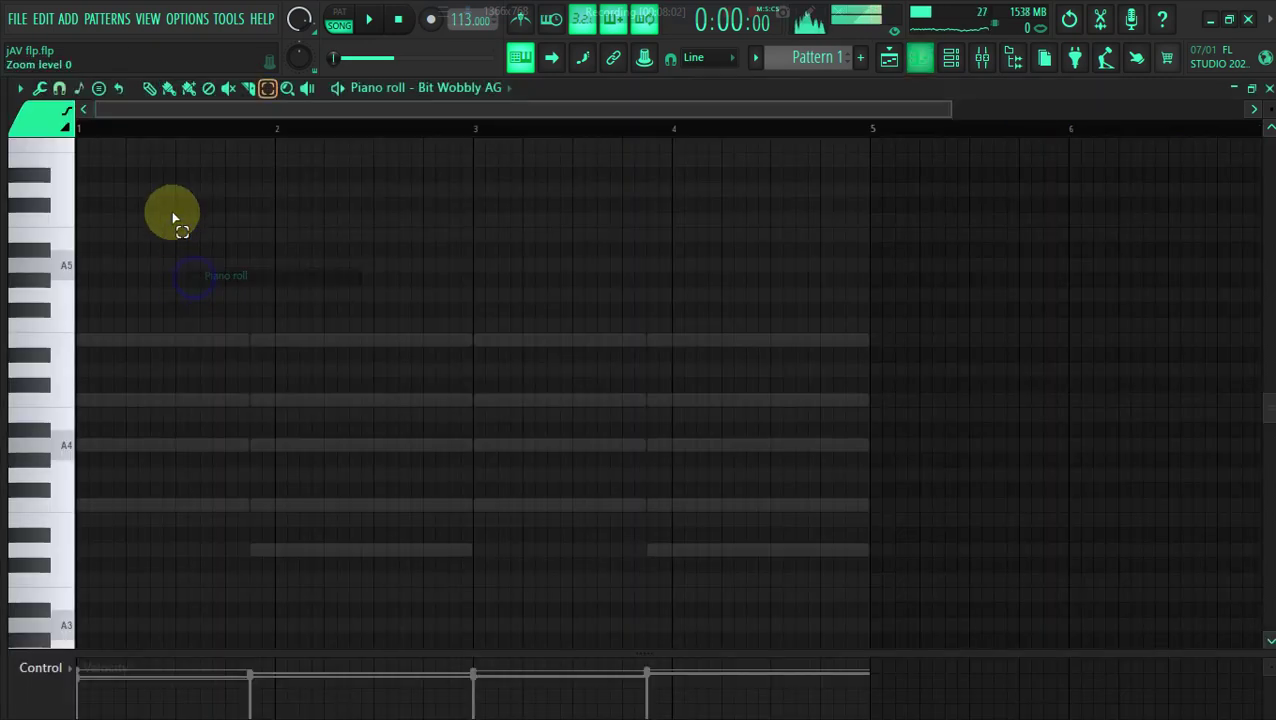
Try a short F4 note in bar 1 of the Bit Wobbly AG part, lowered one octave to F3, during playback
key("space")
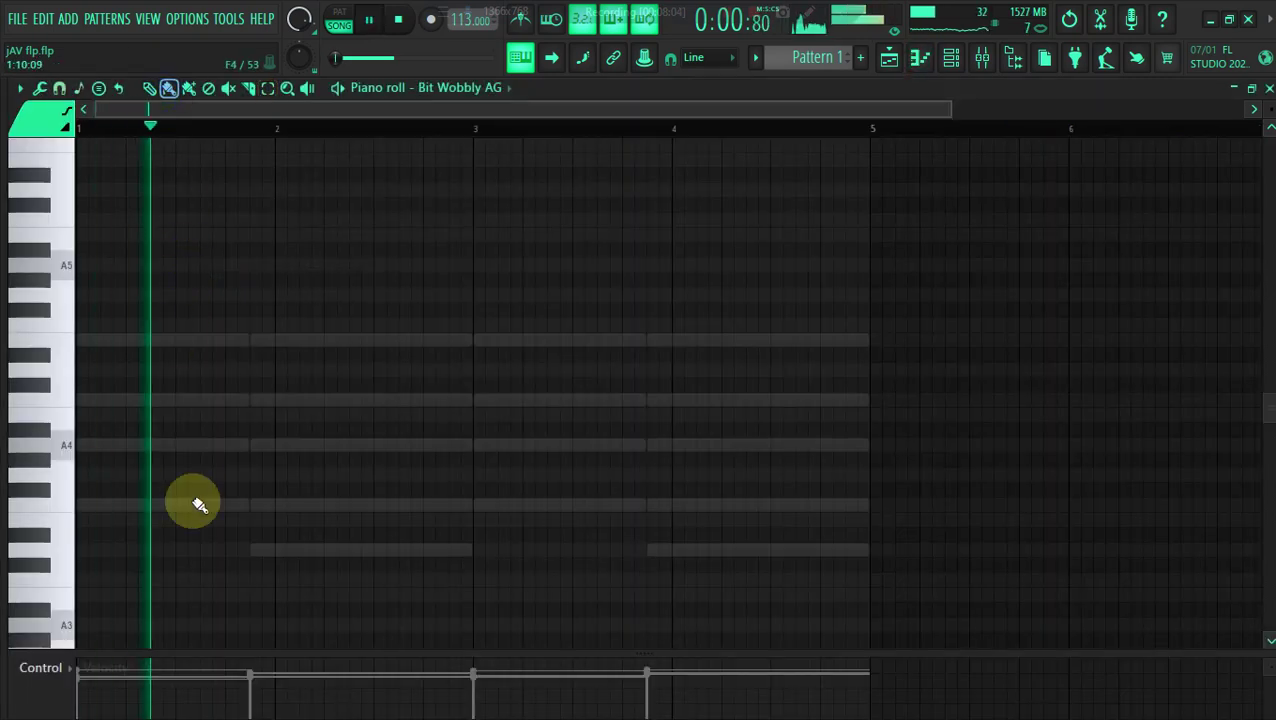
scroll(192, 504, "down", 2)
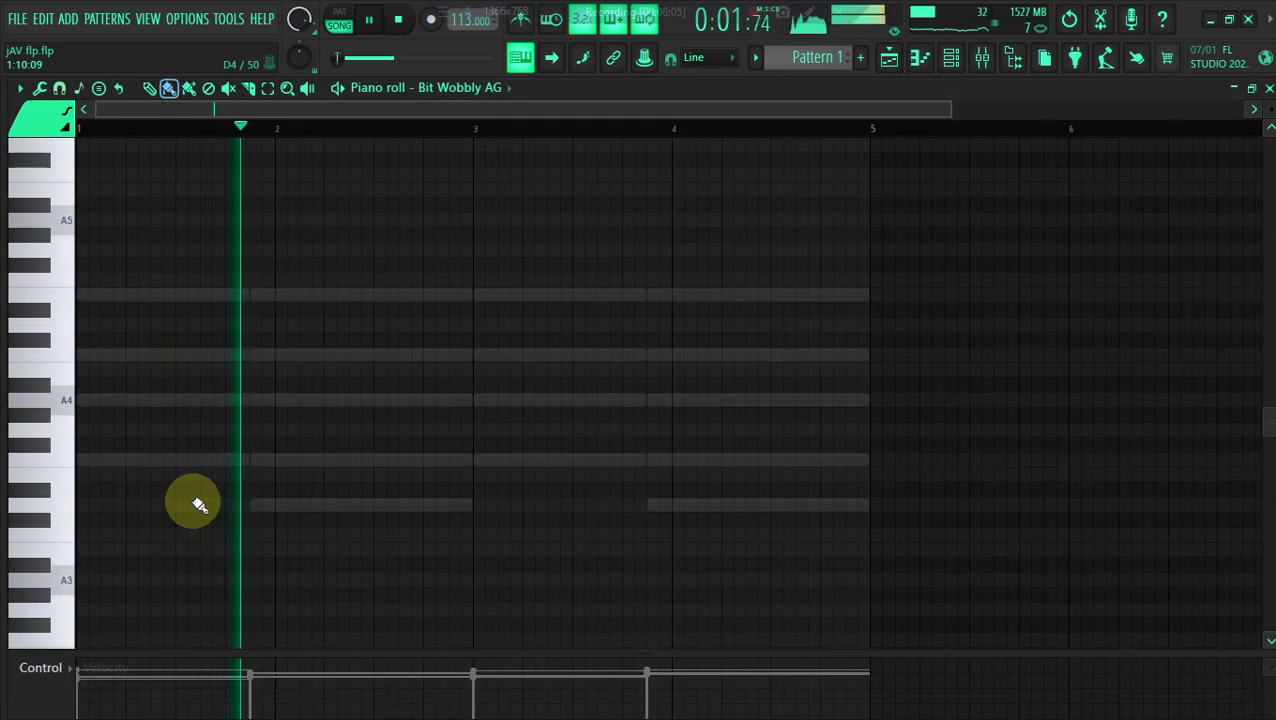
left_click(158, 462)
right_click(158, 462)
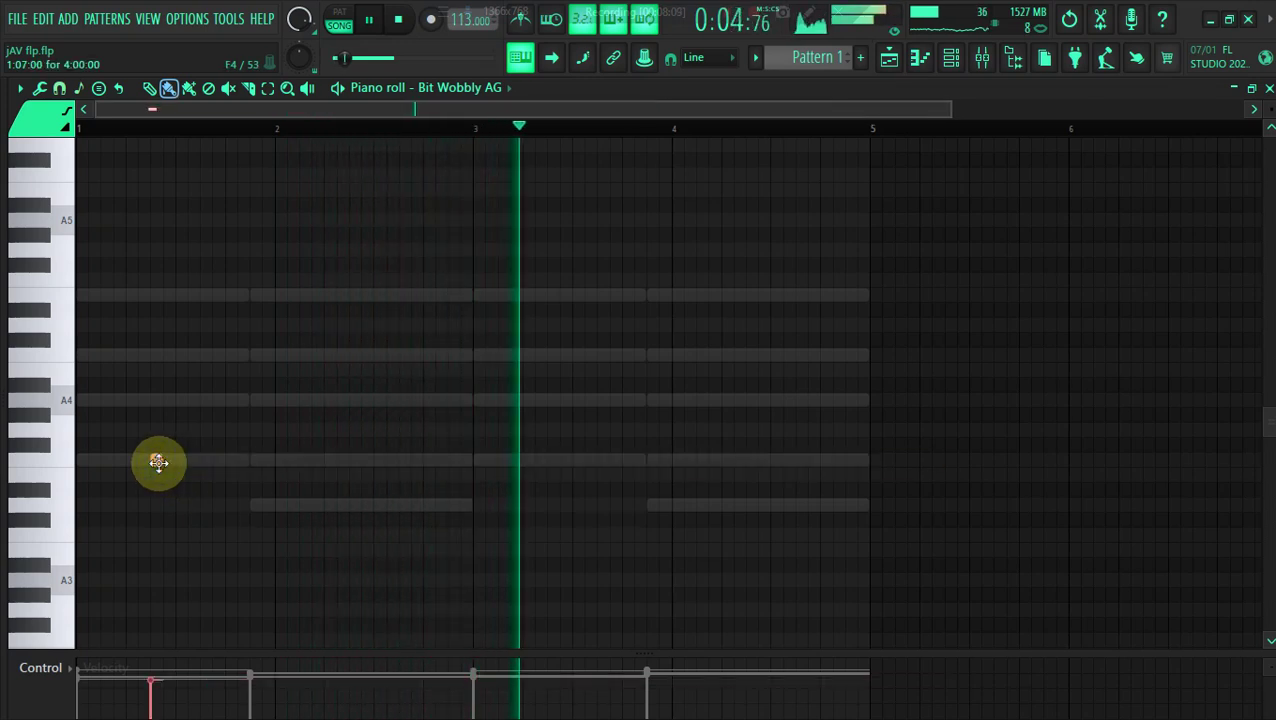
key("ctrl+Down")
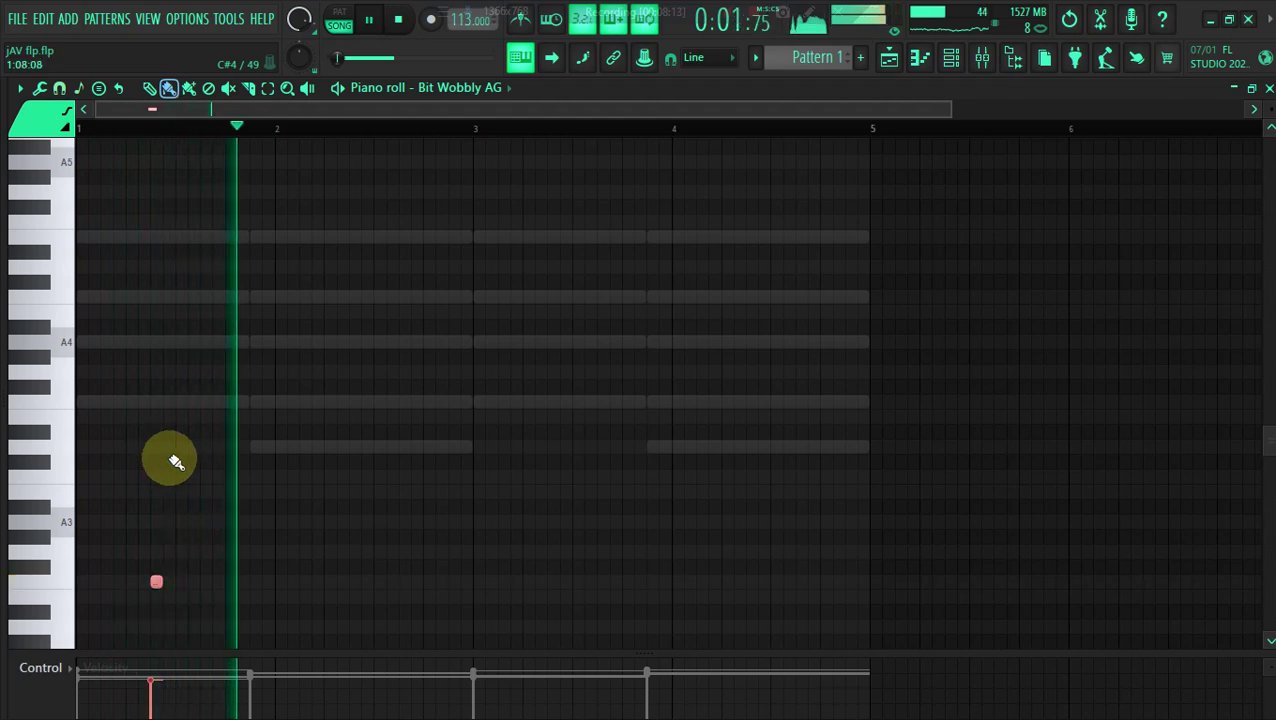
key("space")
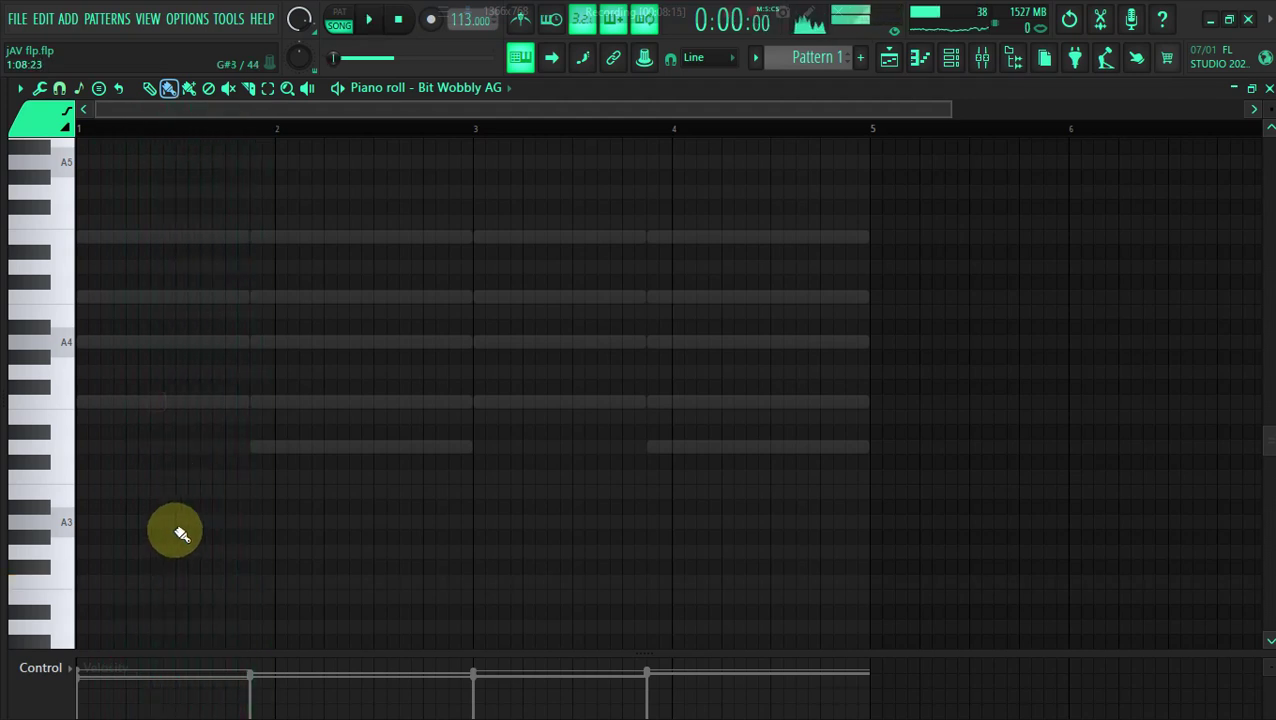
left_click(85, 413)
key("space")
right_click(93, 418)
left_click(85, 413)
right_click(88, 418)
left_click(88, 414)
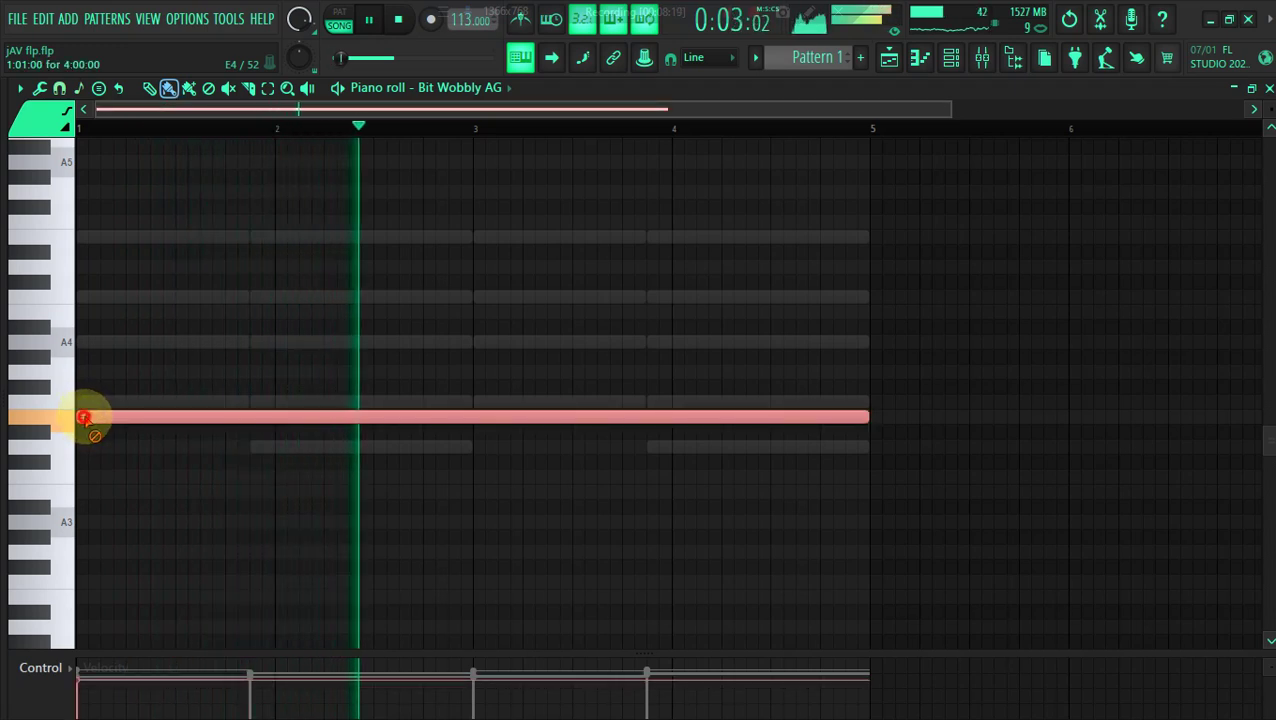
right_click(87, 415)
Place two short Bit Wobbly AG notes in bar 1: F4 at the start and D4 at the second chord change
left_click(83, 405)
key("space")
key("space")
left_click(254, 447)
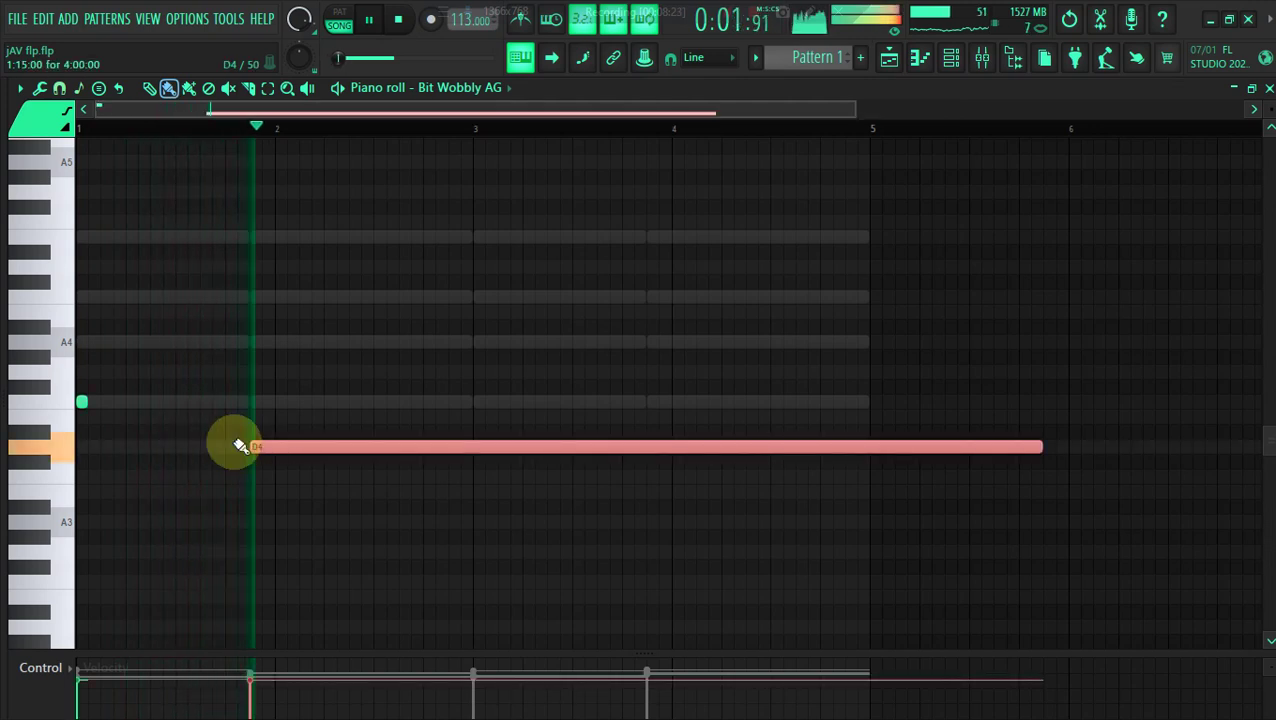
left_click(78, 403)
right_click(256, 447)
key("space")
key("space")
left_click(255, 448)
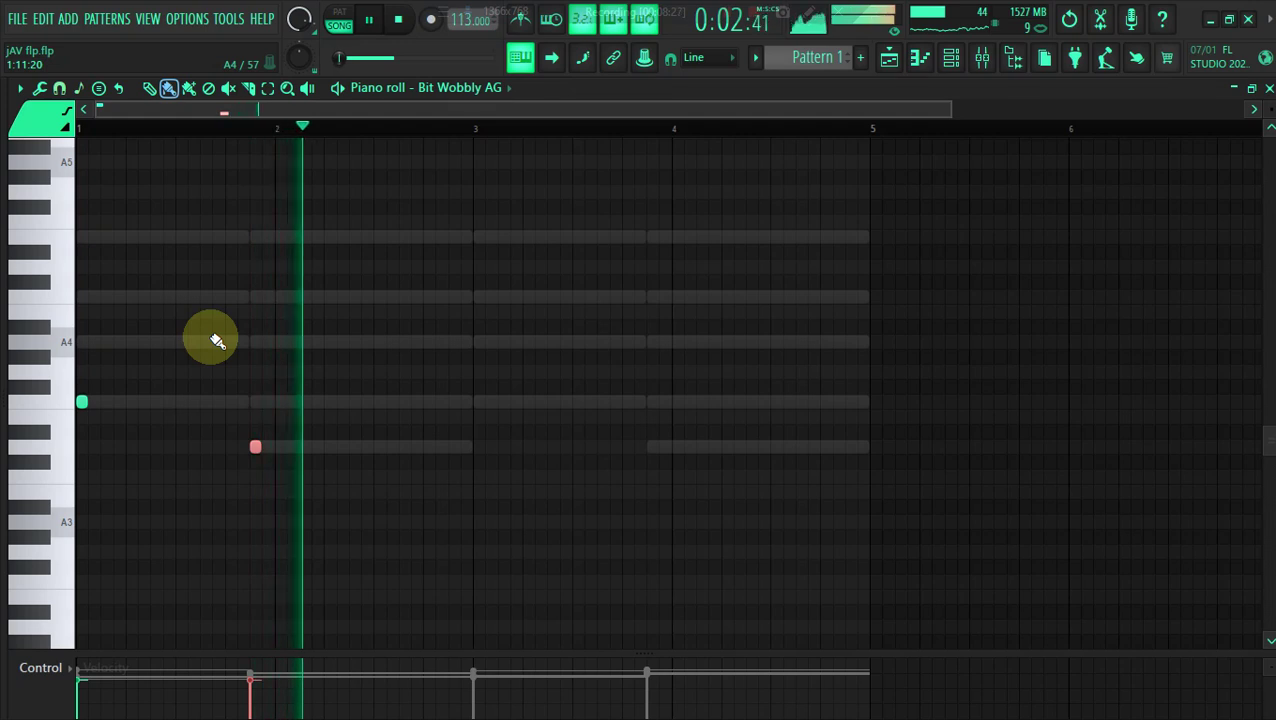
Place short notes F4 at bar 3 and D4 at the last chord change, and lower all Bit Wobbly AG notes two octaves
left_click(480, 402)
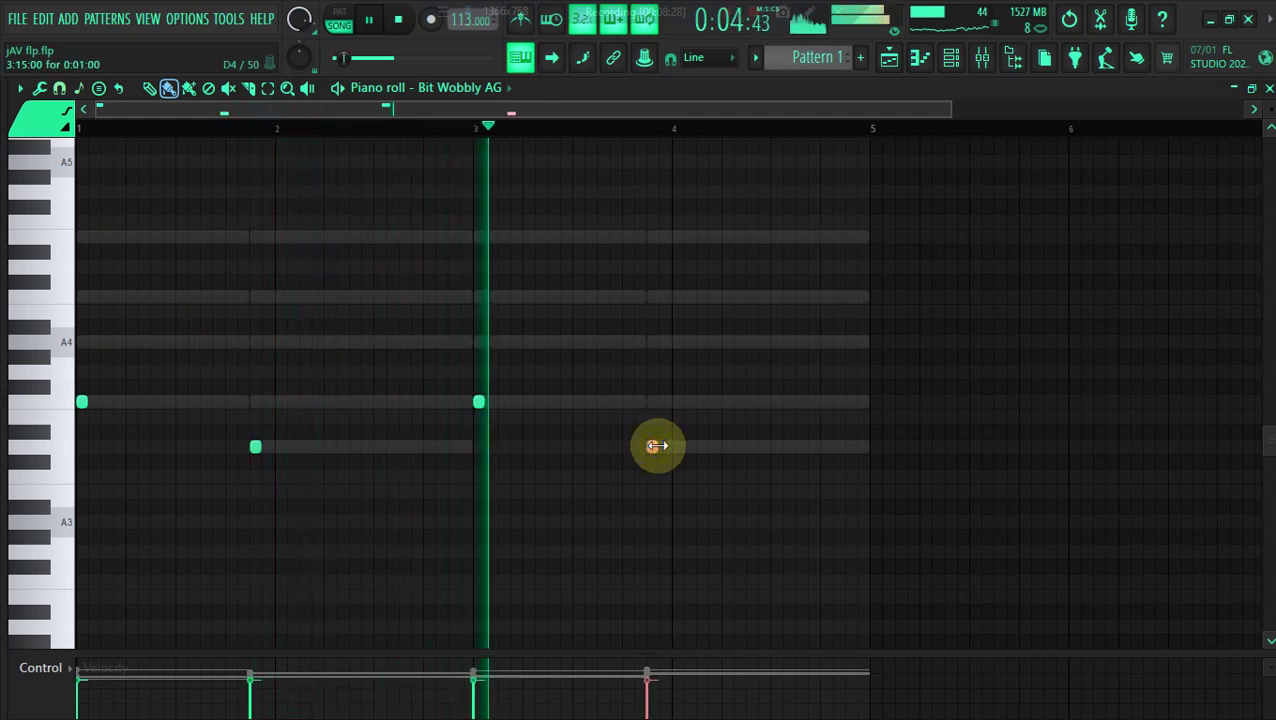
key("ctrl+a")
key("space")
key("ctrl+Down")
key("space")
key("space")
scroll(658, 446, "down", 4)
key("ctrl+Down")
key("space")
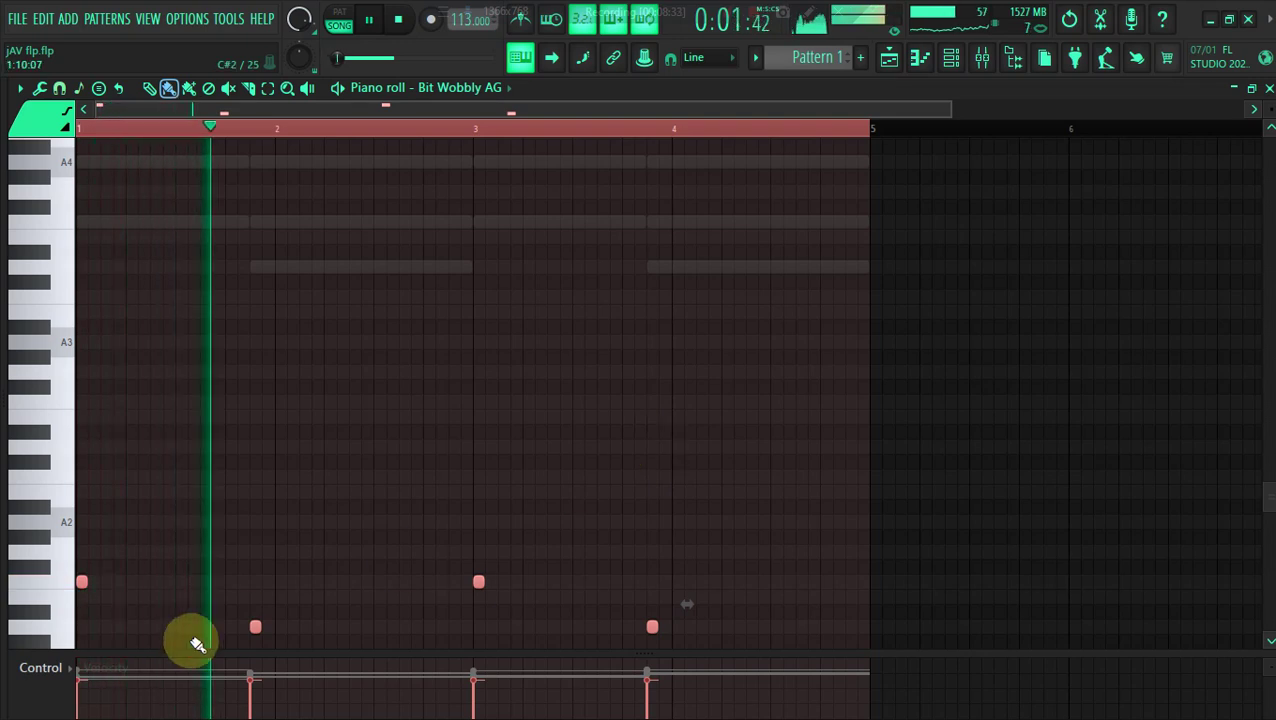
Add two short F2 notes in the second half of bar 1, before the first D2 note, while auditioning the loop
key("space")
key("space")
left_click(152, 589)
key("space")
key("space")
left_click_drag(156, 587, 177, 585)
key("space")
left_click(207, 585)
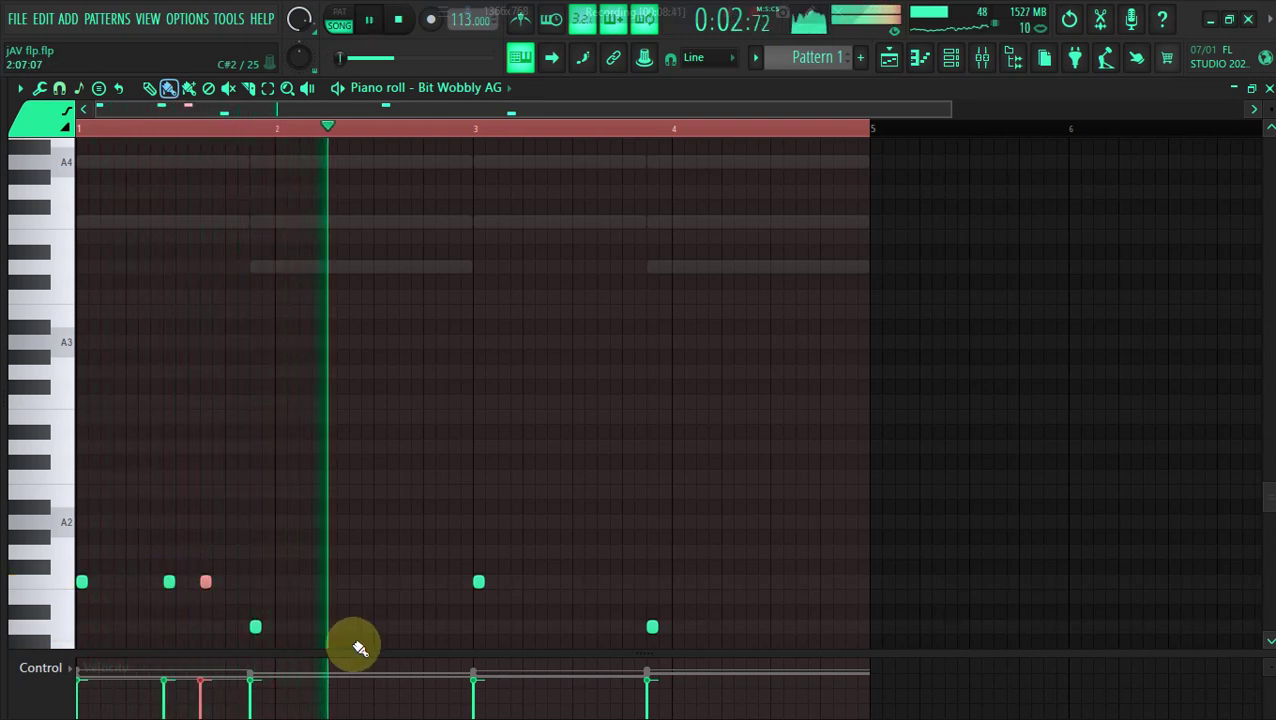
Add two short D2 notes around the middle of bar 2, repeating the rhythm of bar 1
scroll(357, 638, "down", 2)
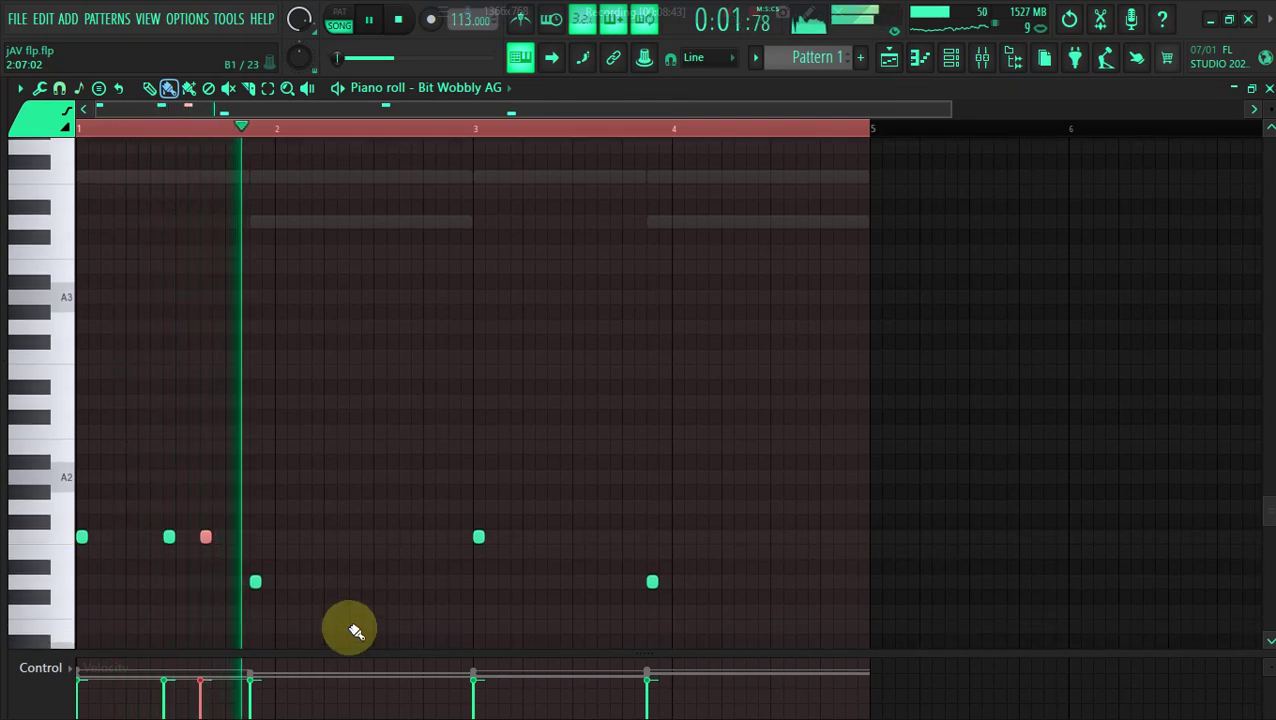
left_click(354, 580)
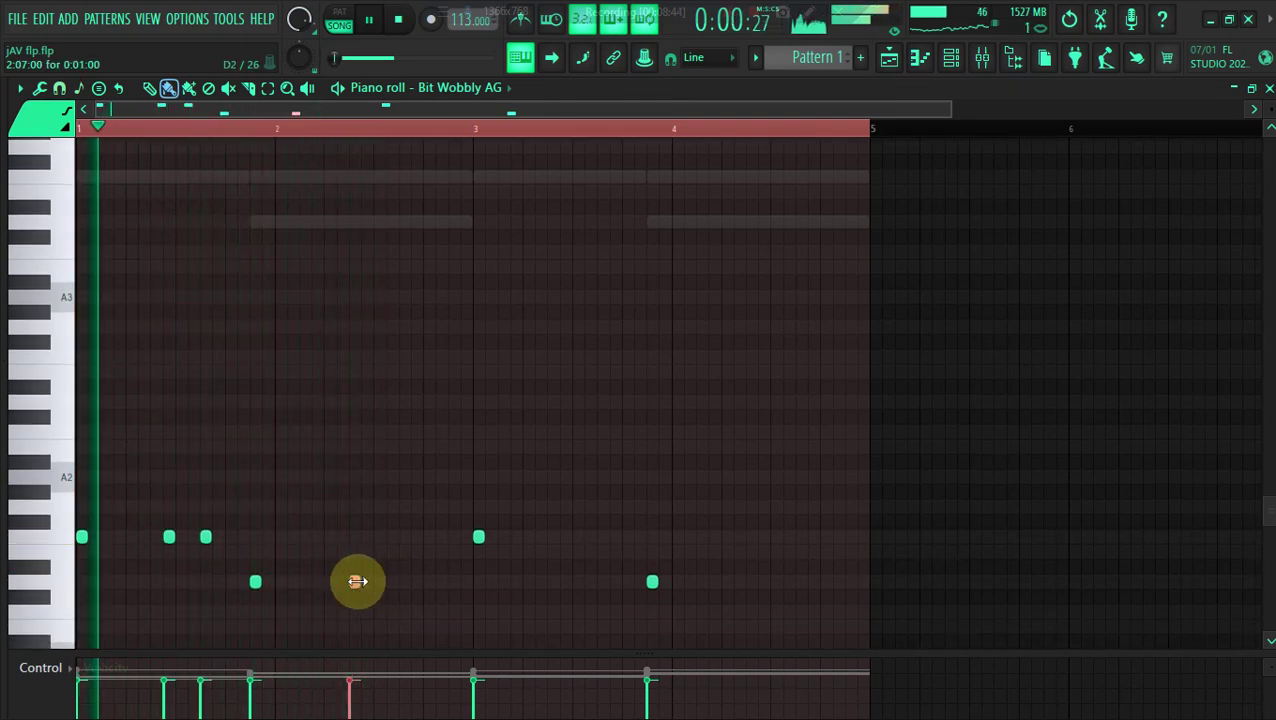
left_click_drag(356, 581, 362, 581)
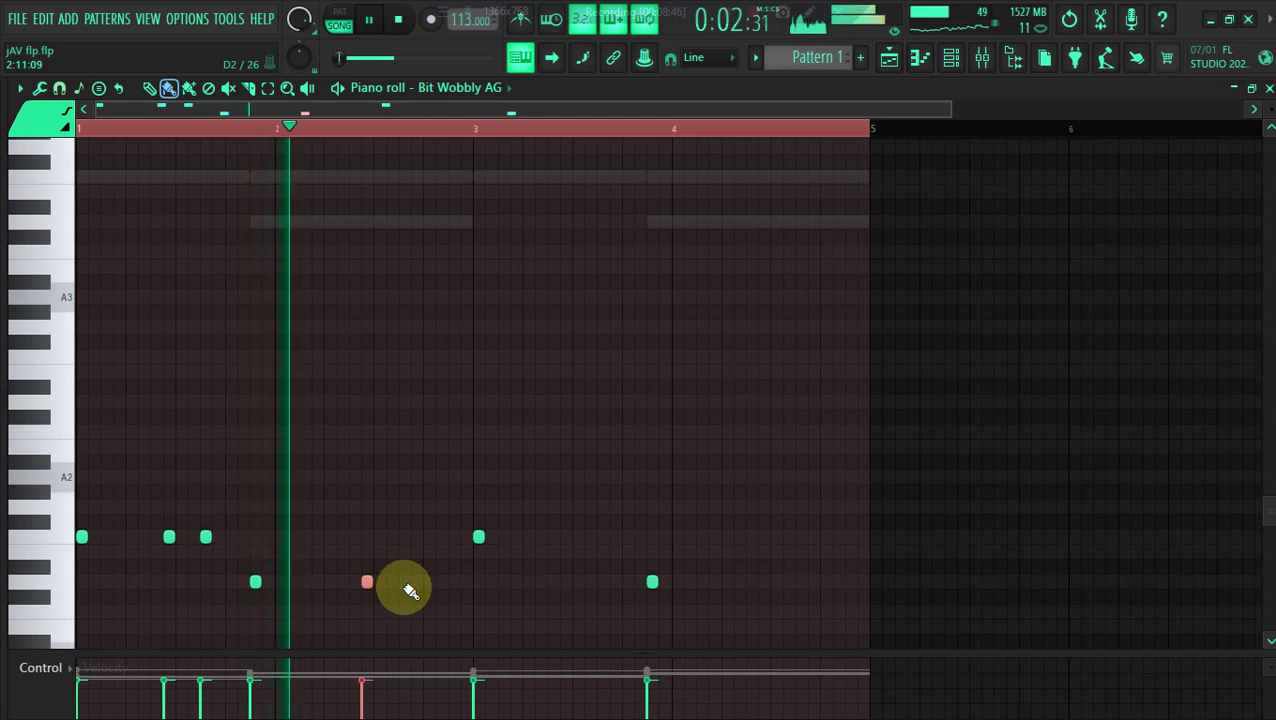
left_click(404, 582)
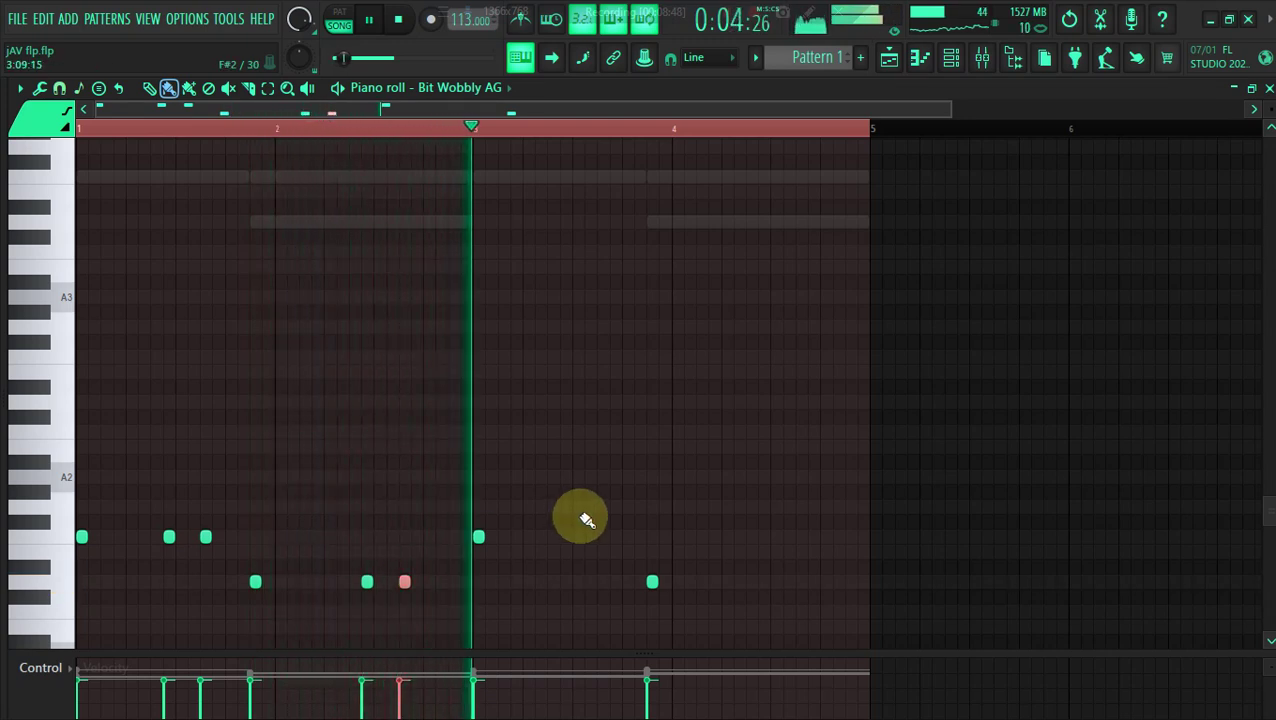
Continue the rhythm with two short F2 notes in bar 3 and two short D2 notes in bar 4
left_click(559, 537)
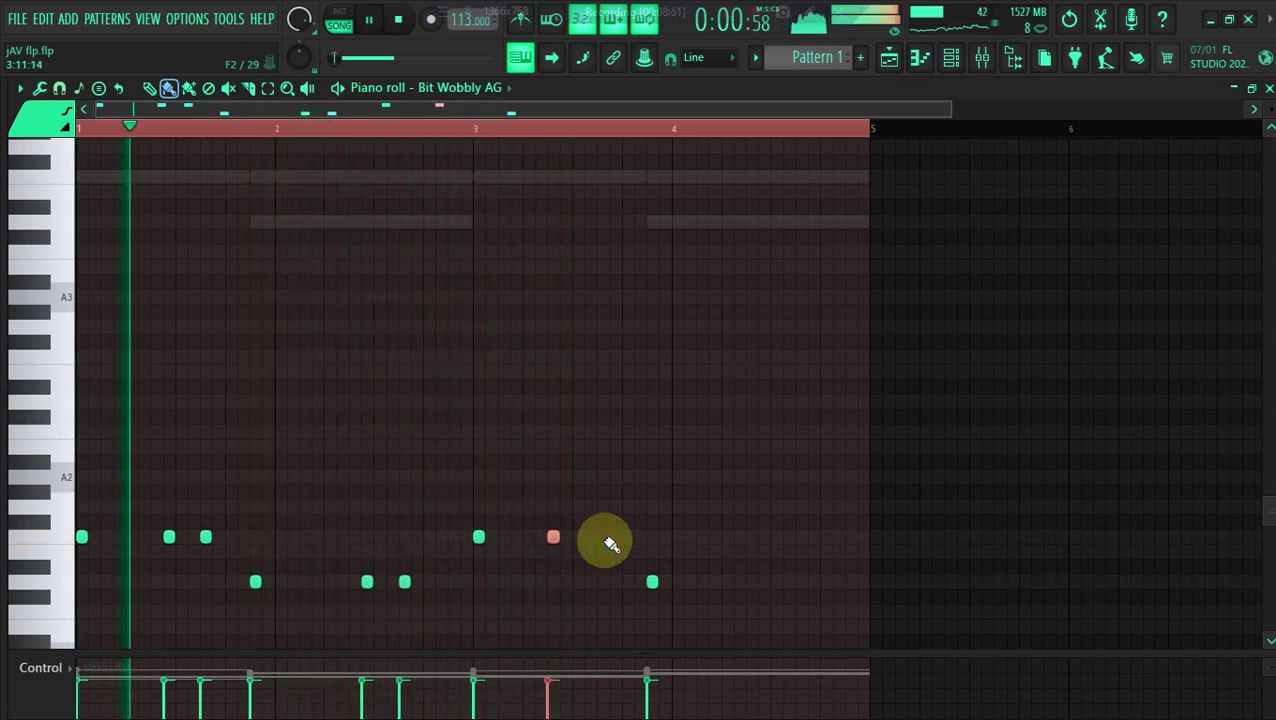
left_click(591, 536)
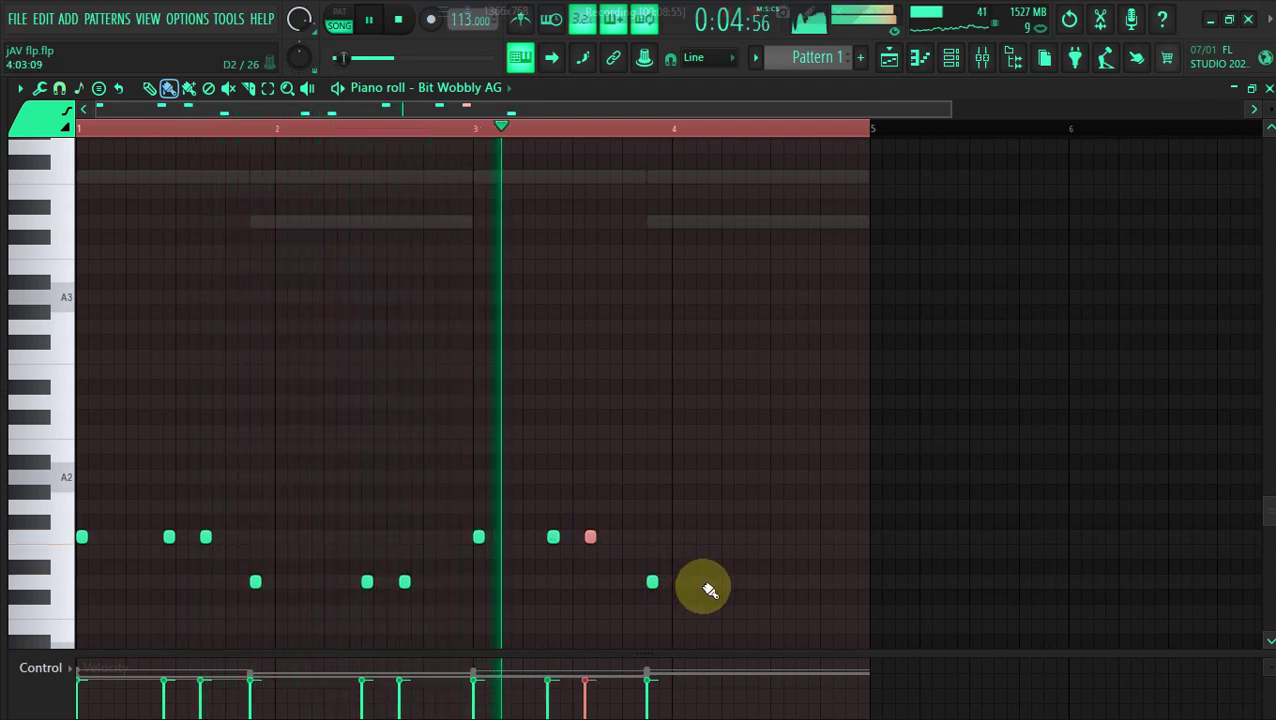
left_click(762, 583)
left_click(800, 581)
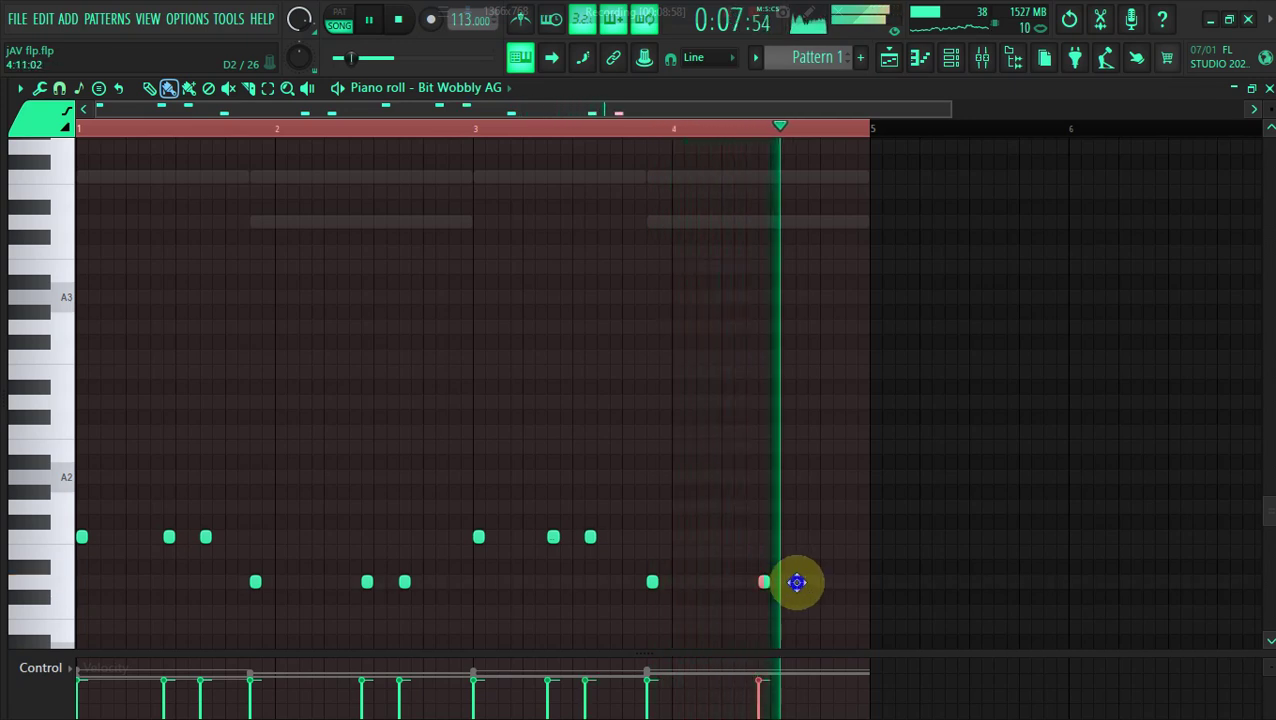
Replace the two added F2 notes in bar 3 with ones placed one step later
right_click(591, 538)
right_click(556, 540)
left_click(567, 539)
left_click(598, 541)
Mute the M1 channel, cut the Bit Wobbly AG notes out of Pattern 1 and stop playback
left_click(982, 57)
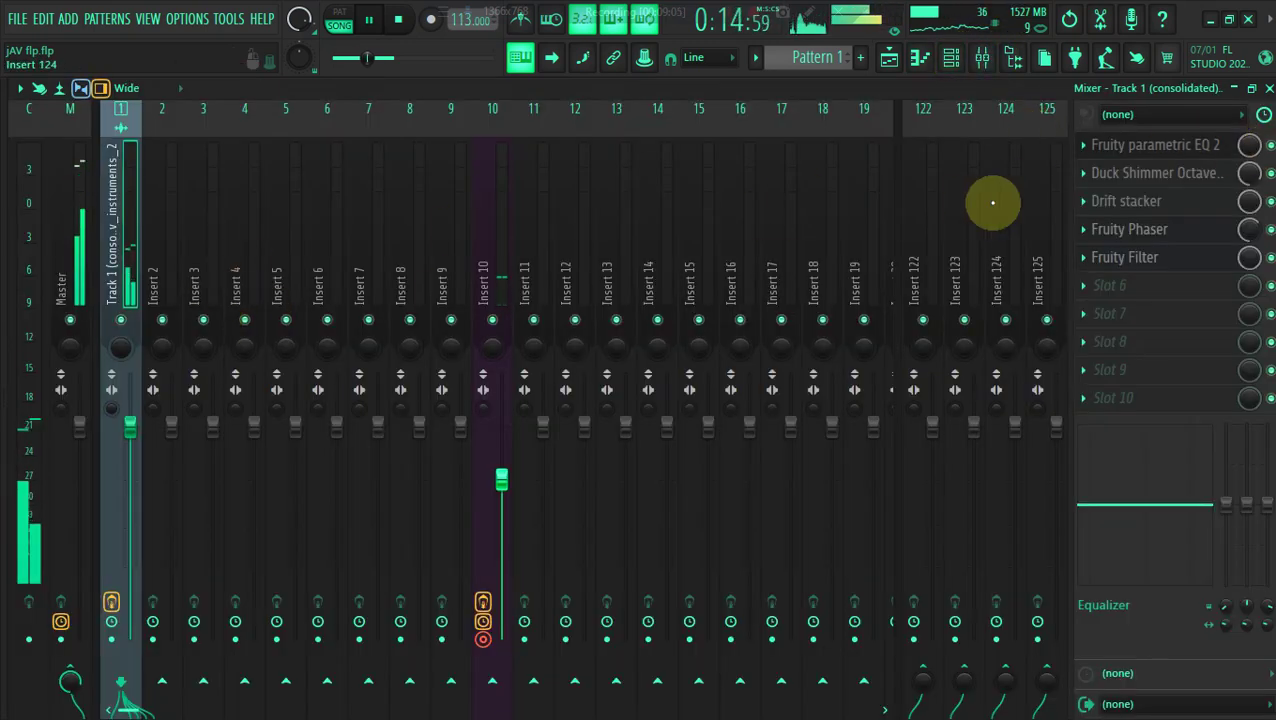
left_click(958, 60)
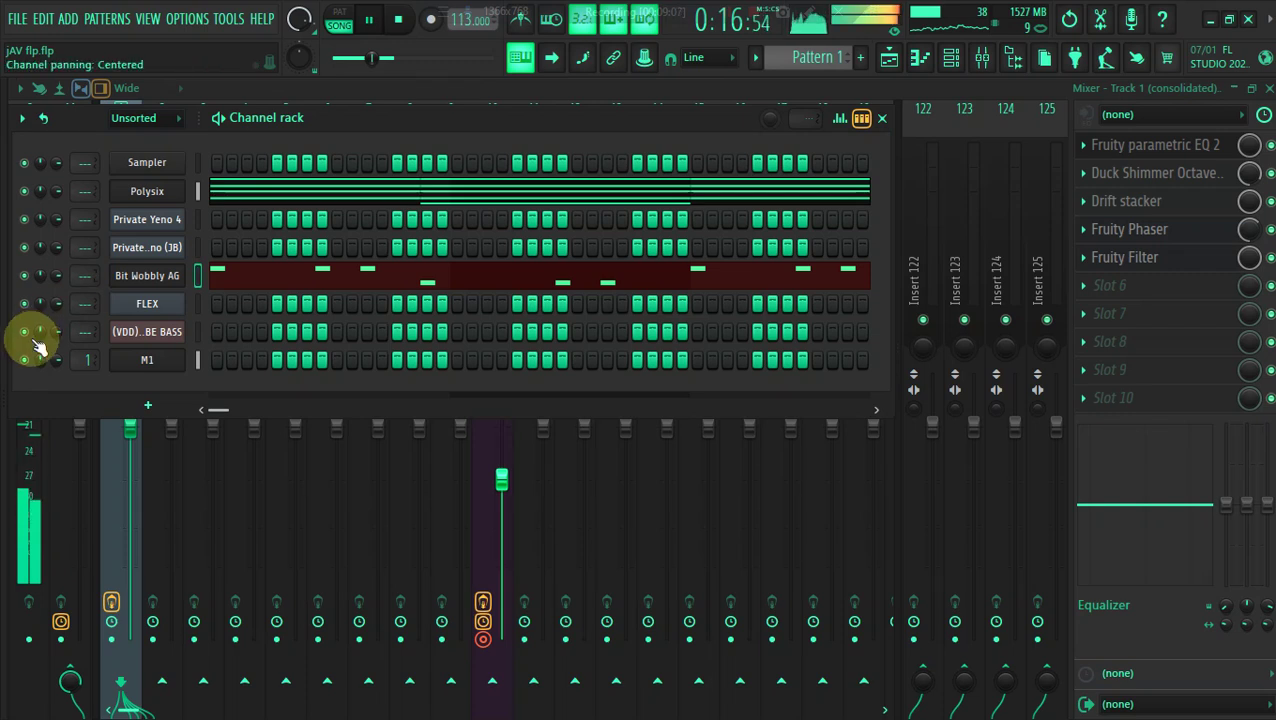
right_click(155, 276)
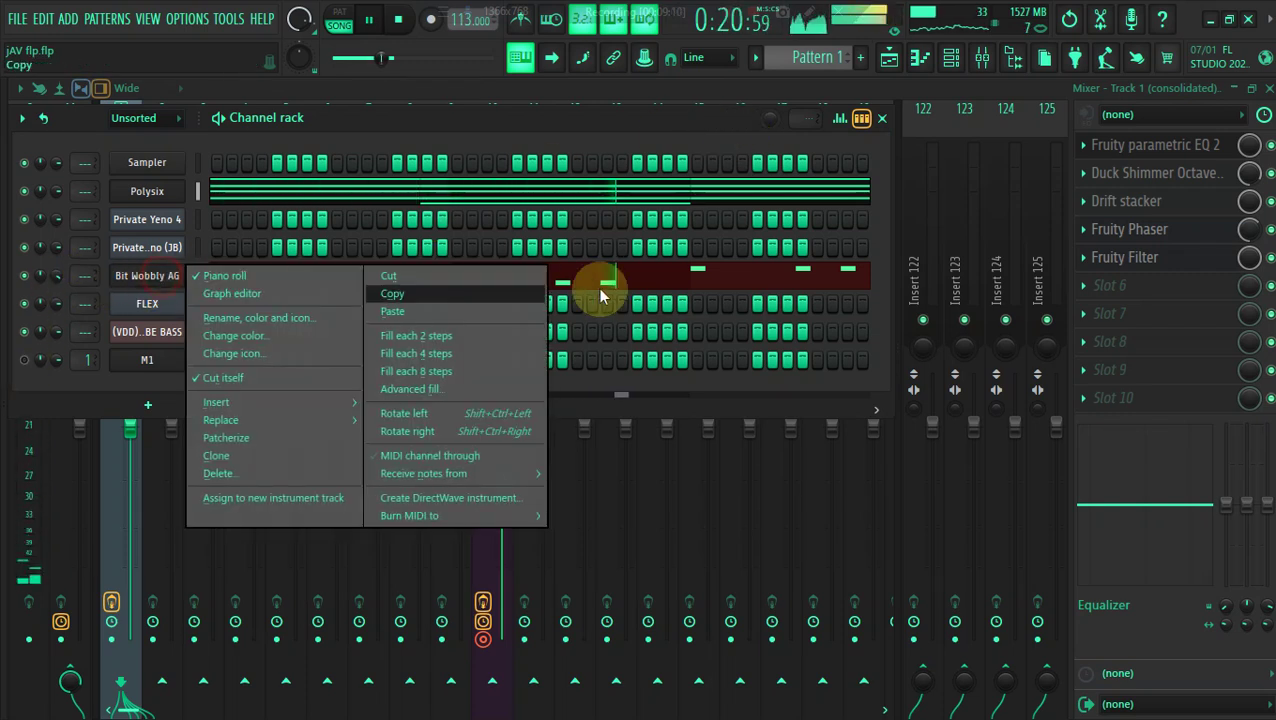
left_click(523, 274)
key("space")
Create Pattern 3 and paste the cut notes into its Bit Wobbly AG channel
left_click(866, 65)
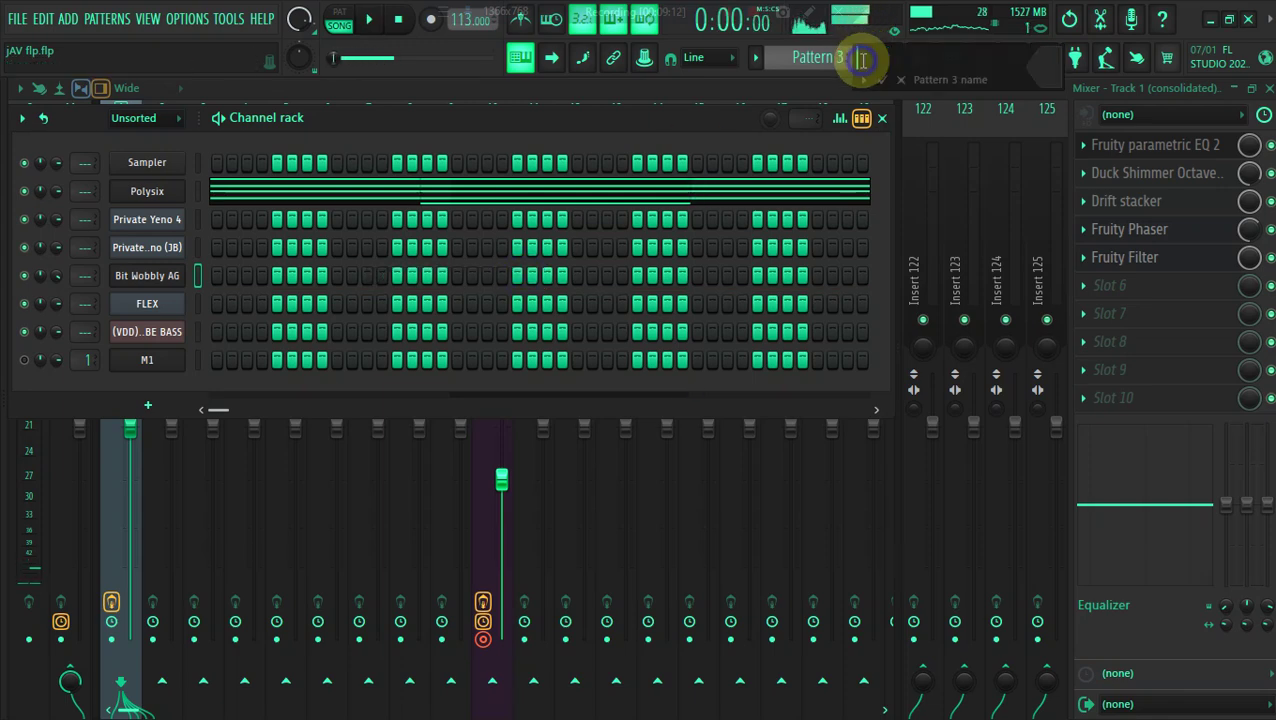
right_click(173, 271)
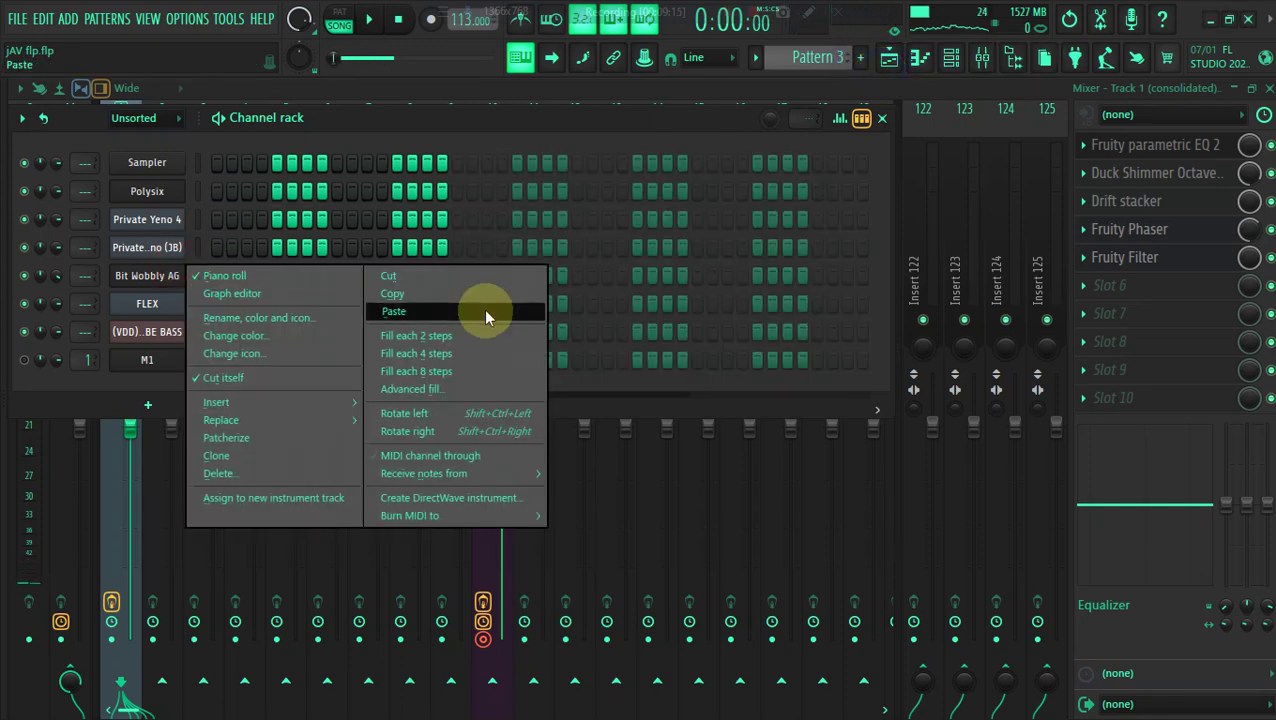
left_click(478, 228)
Place Pattern 3 on Track 4 of the playlist at bar 9 with playback running
left_click(900, 58)
key("space")
left_click(697, 330)
Add further clips of Pattern 1, Pattern 2 and Pattern 3 at bar 13 on their tracks and stop playback
left_click(849, 236)
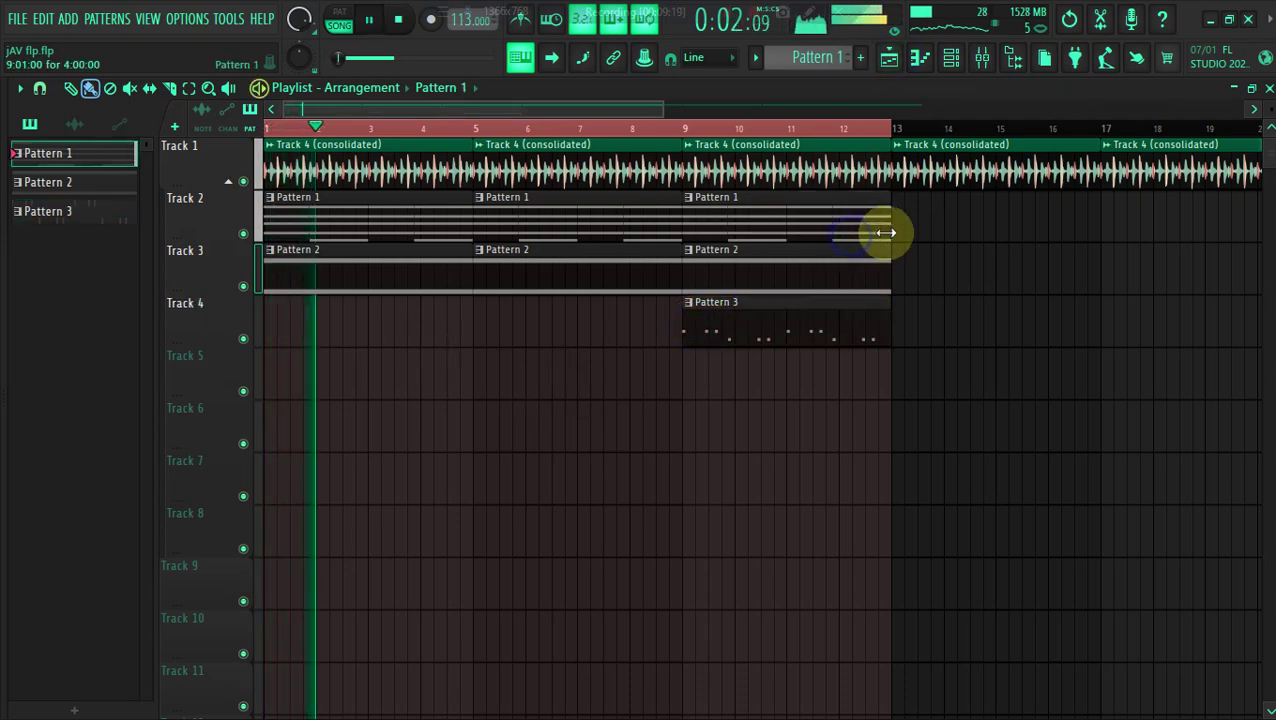
left_click(897, 236)
left_click(875, 262)
left_click(913, 268)
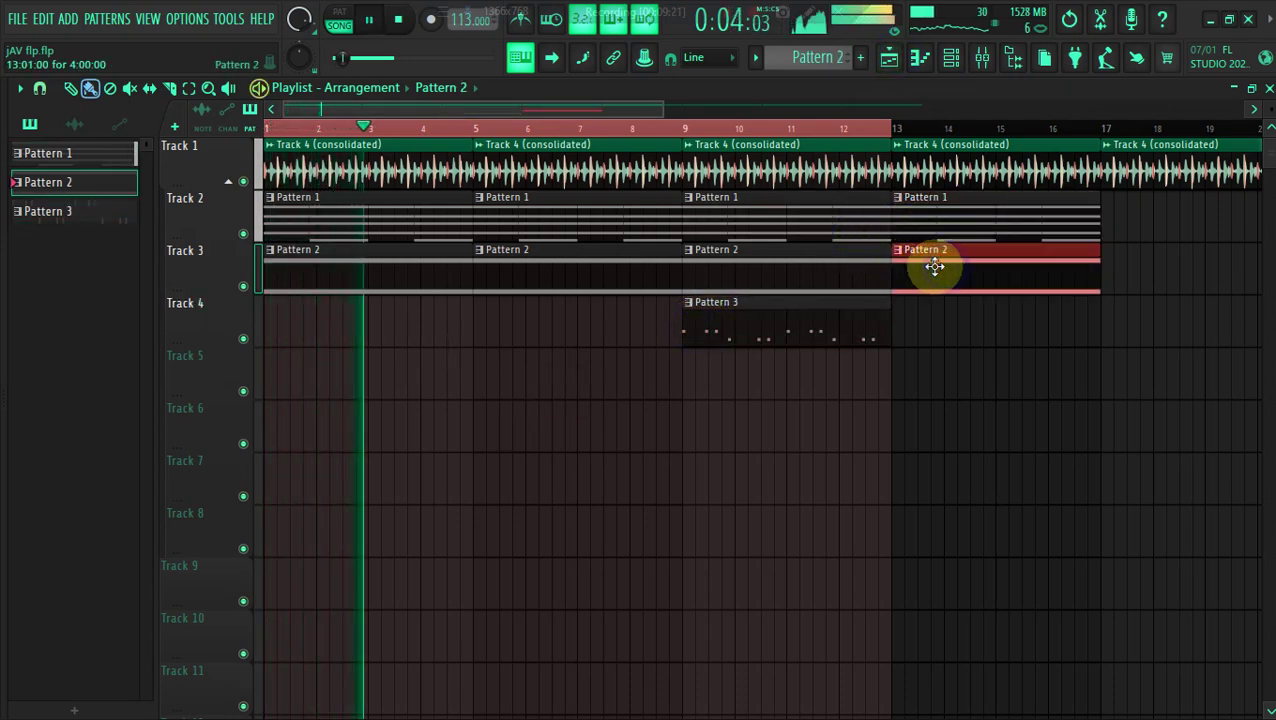
left_click(883, 330)
left_click(904, 327)
key("space")
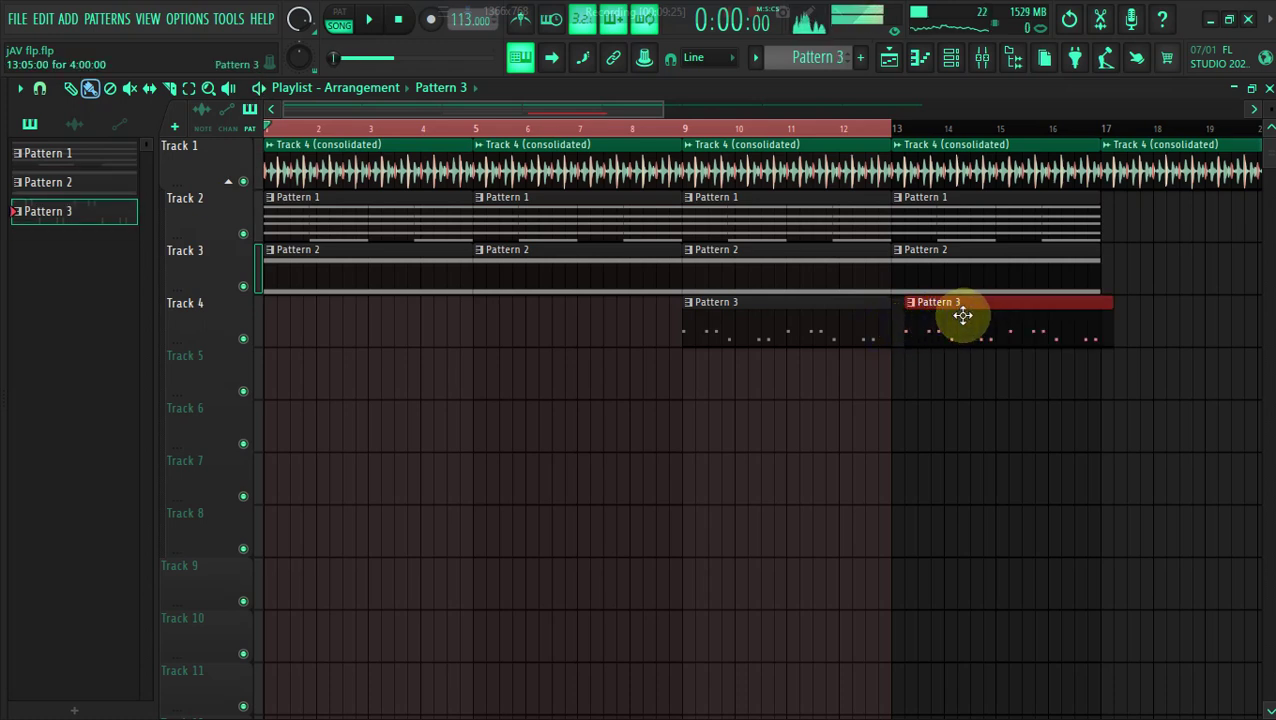
Set the playlist's loop selection from bar 9 to bar 17 and start playback
left_click_drag(645, 116, 742, 127)
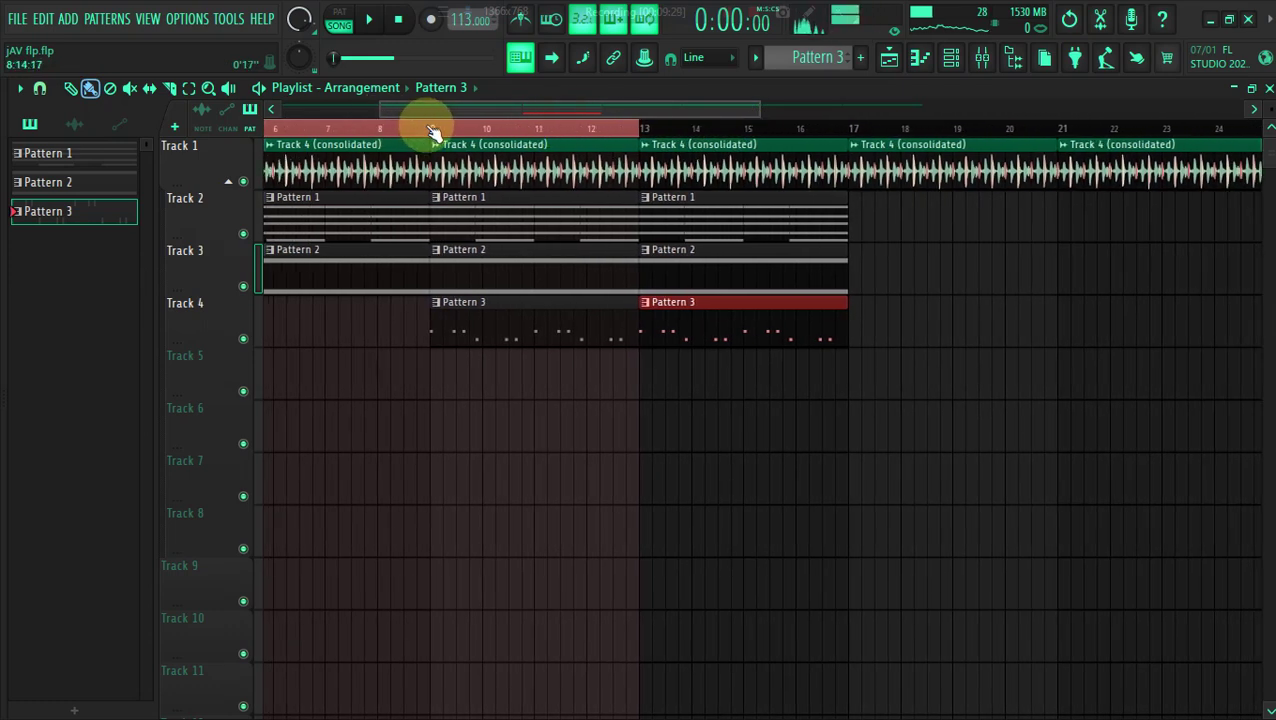
left_click_drag(430, 128, 852, 165)
key("space")
Switch to Pattern 2, unmute the M1 channel and open its piano roll
left_click(478, 276)
left_click(955, 57)
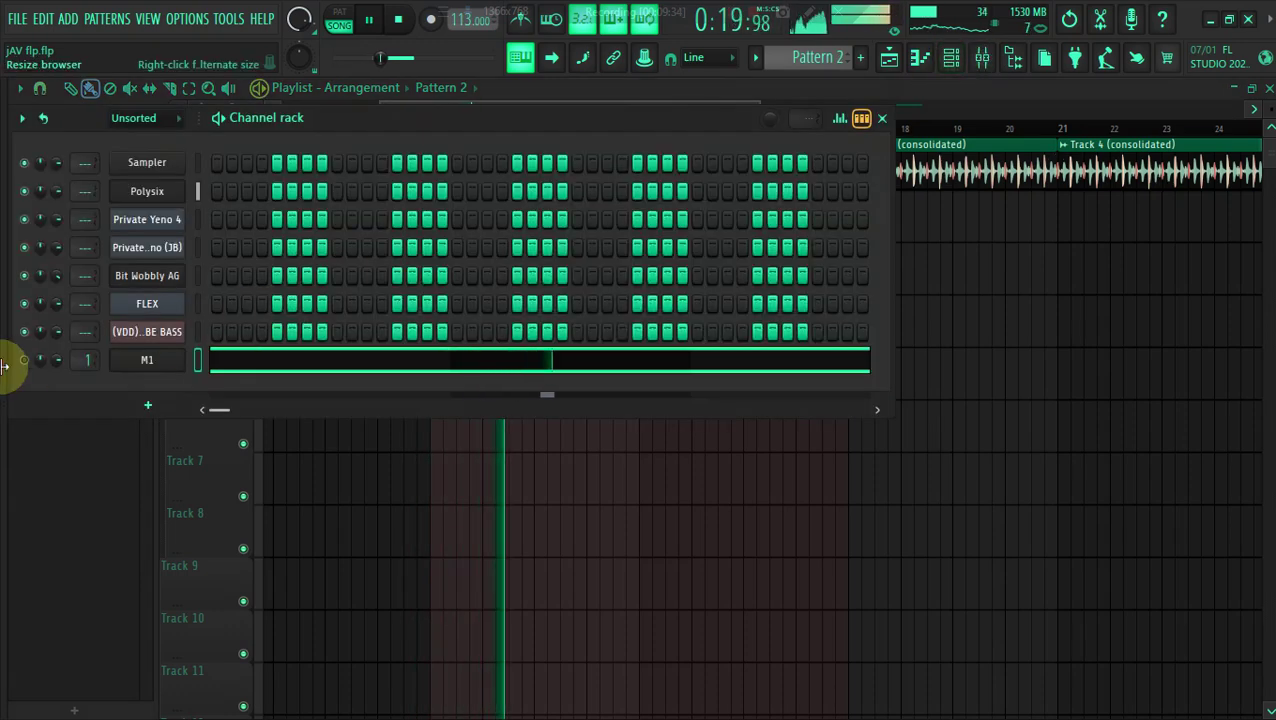
left_click(222, 362)
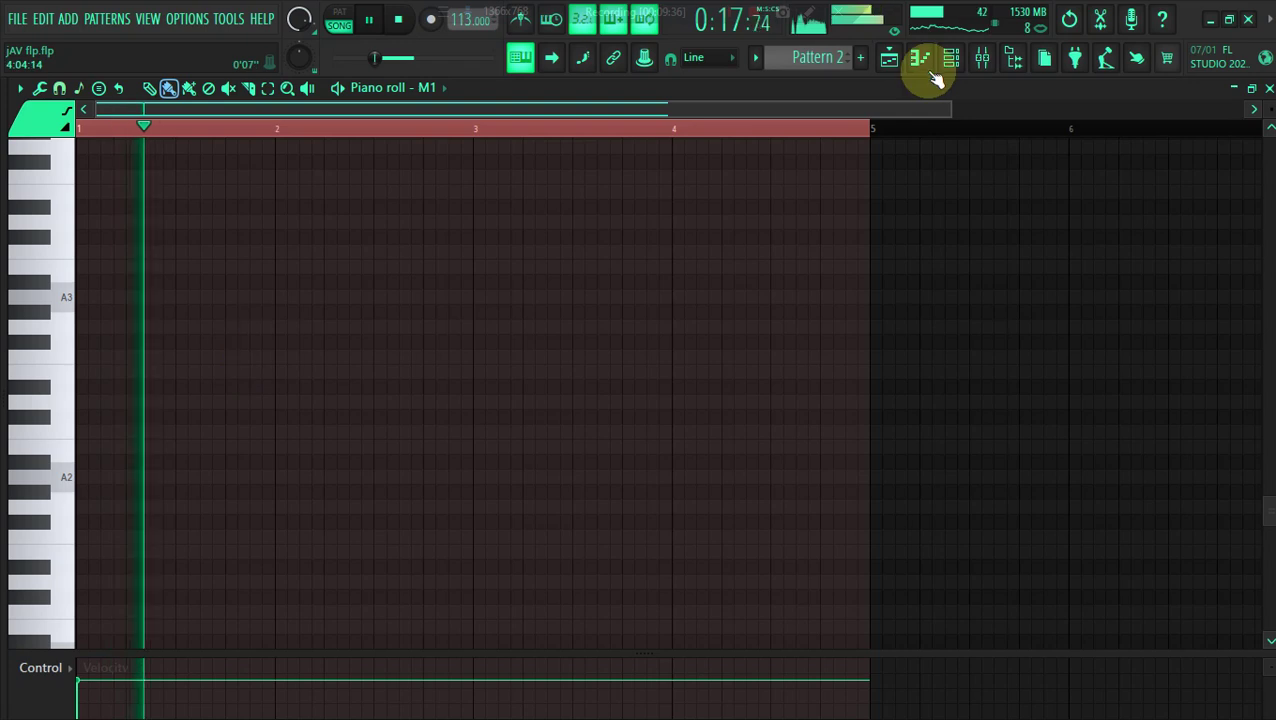
left_click(965, 57)
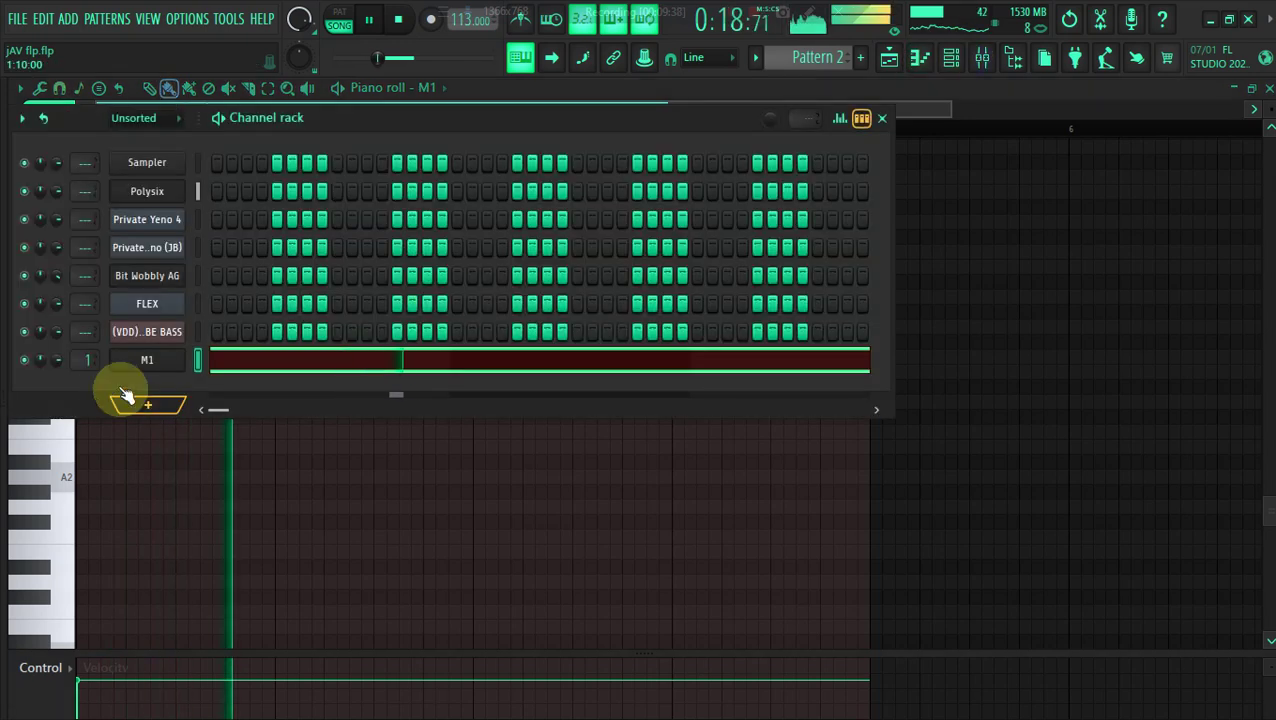
left_click(224, 363)
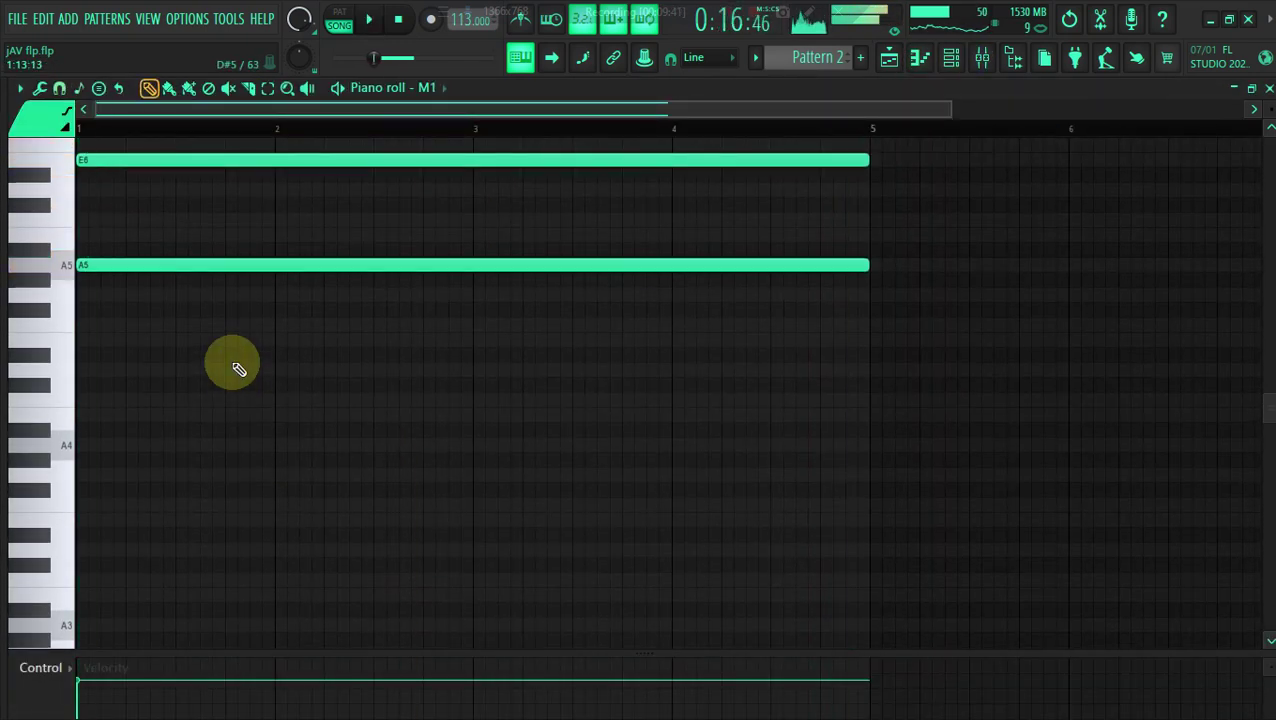
Select the M1 part's E6 note, lower it one octave and restart playback
left_click(267, 88)
left_click(252, 162)
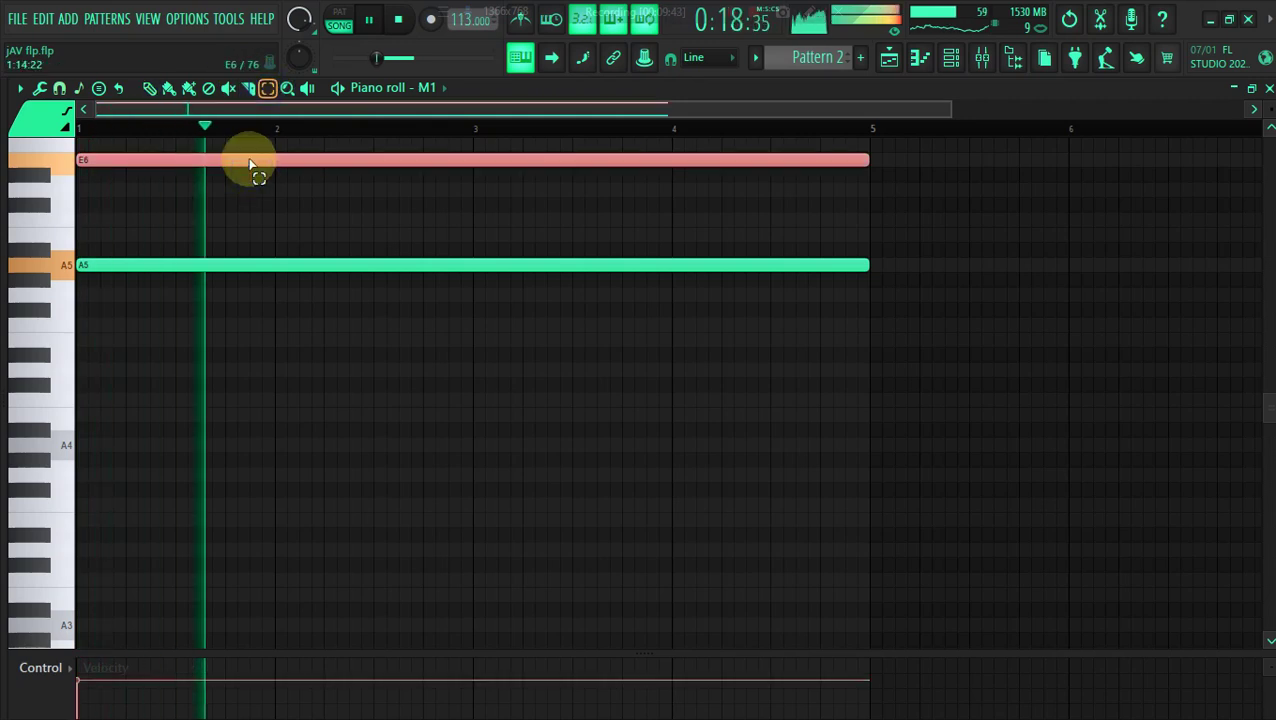
key("ctrl+Down")
key("space")
key("space")
Open the M1 instrument from the channel rack and route its channel to mixer track 1
left_click(955, 56)
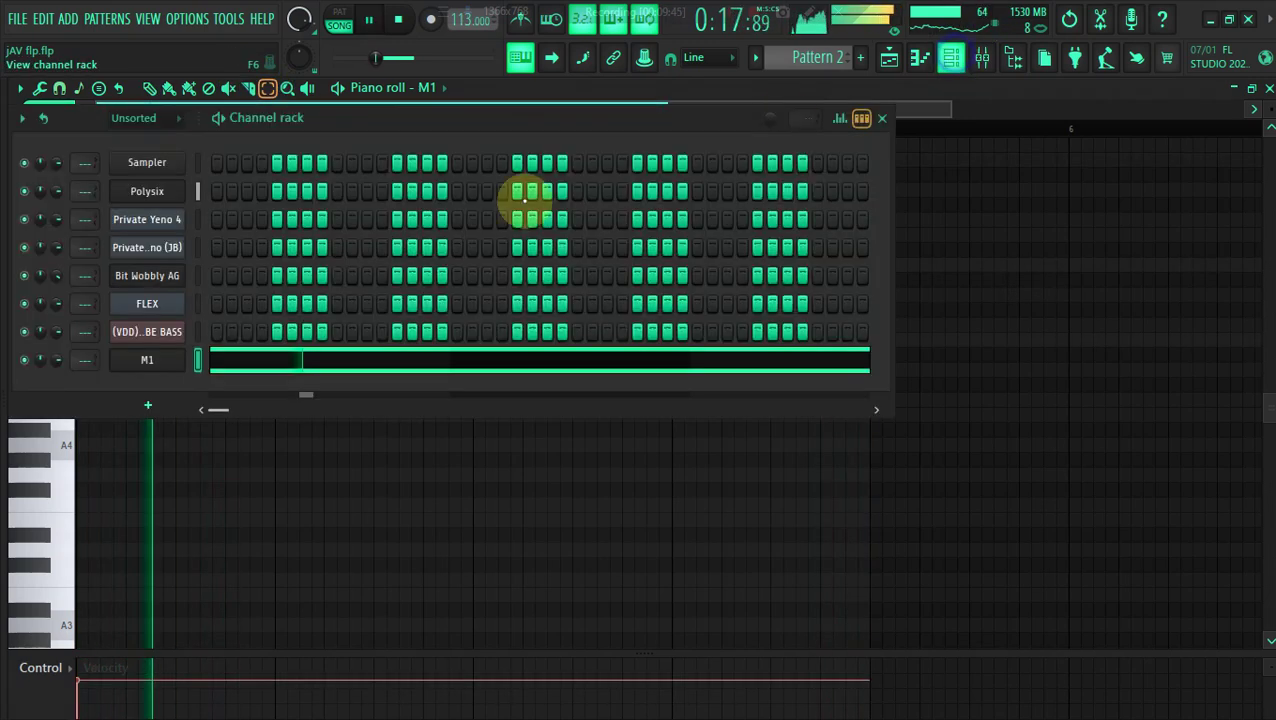
left_click(146, 360)
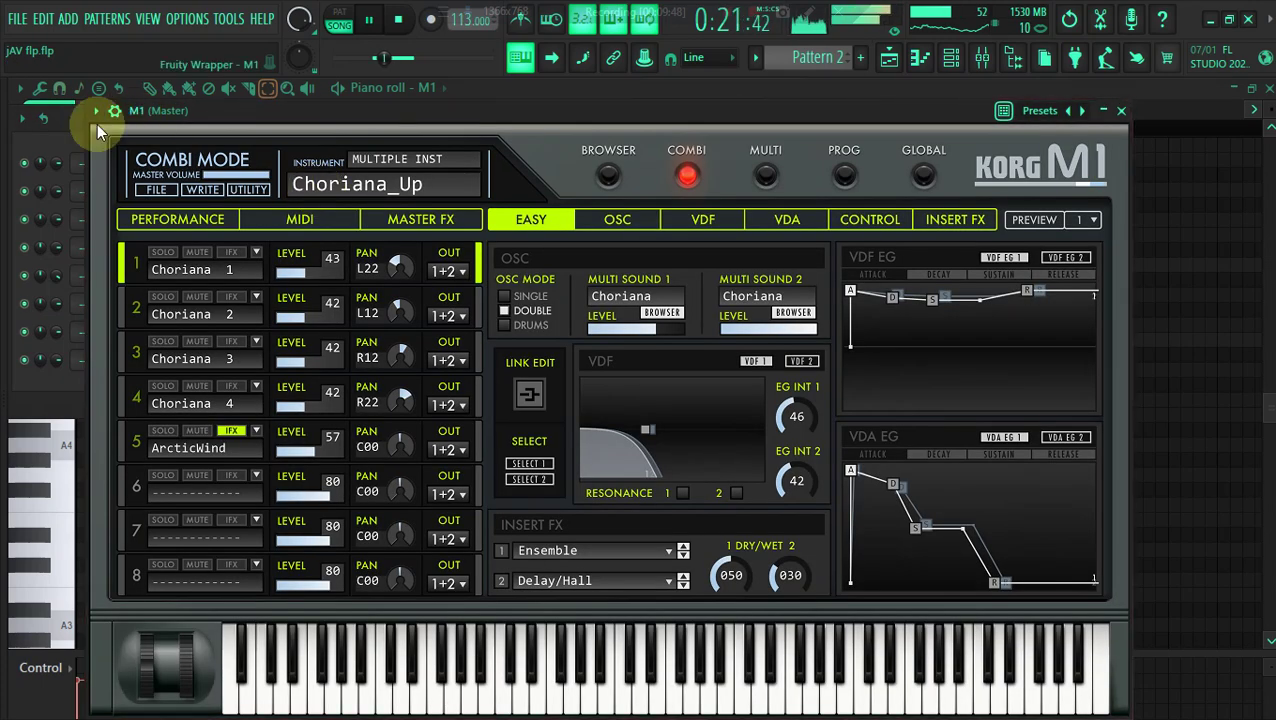
left_click(59, 132)
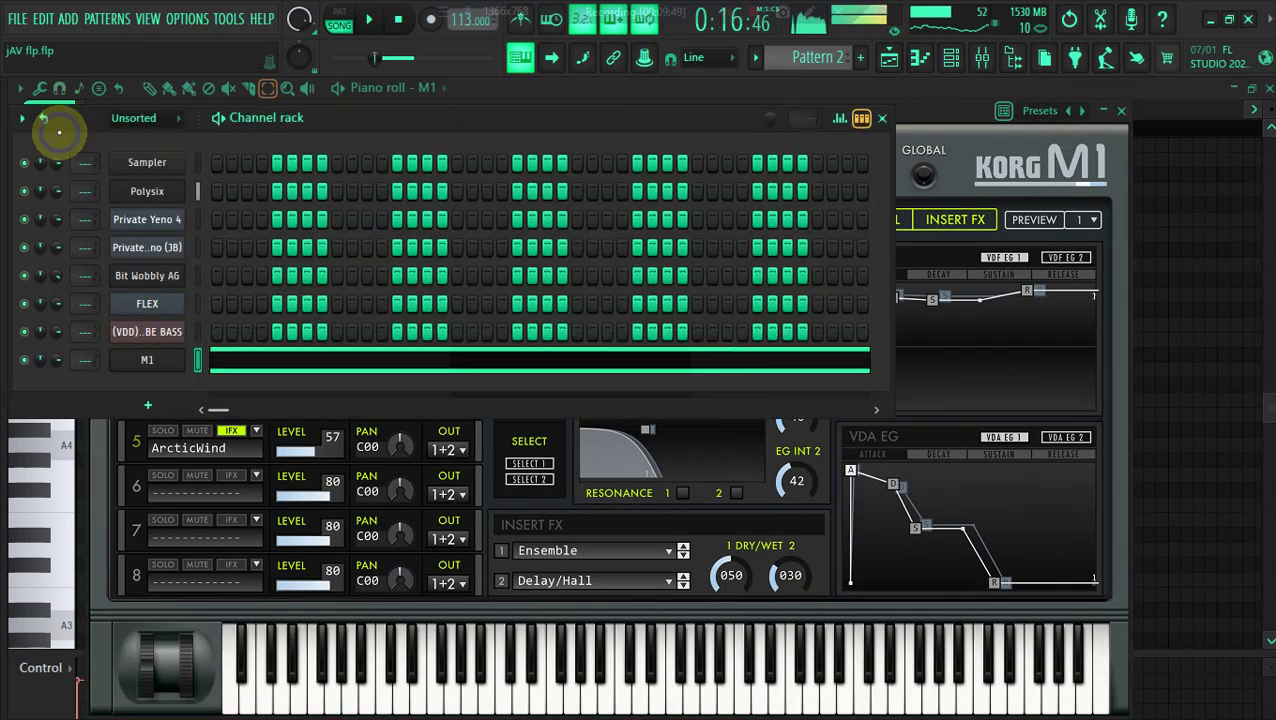
Try mixer track 1 with Fruity Phaser and Fruity Filter bypassed, and lower its volume fader to 92%
left_click(983, 58)
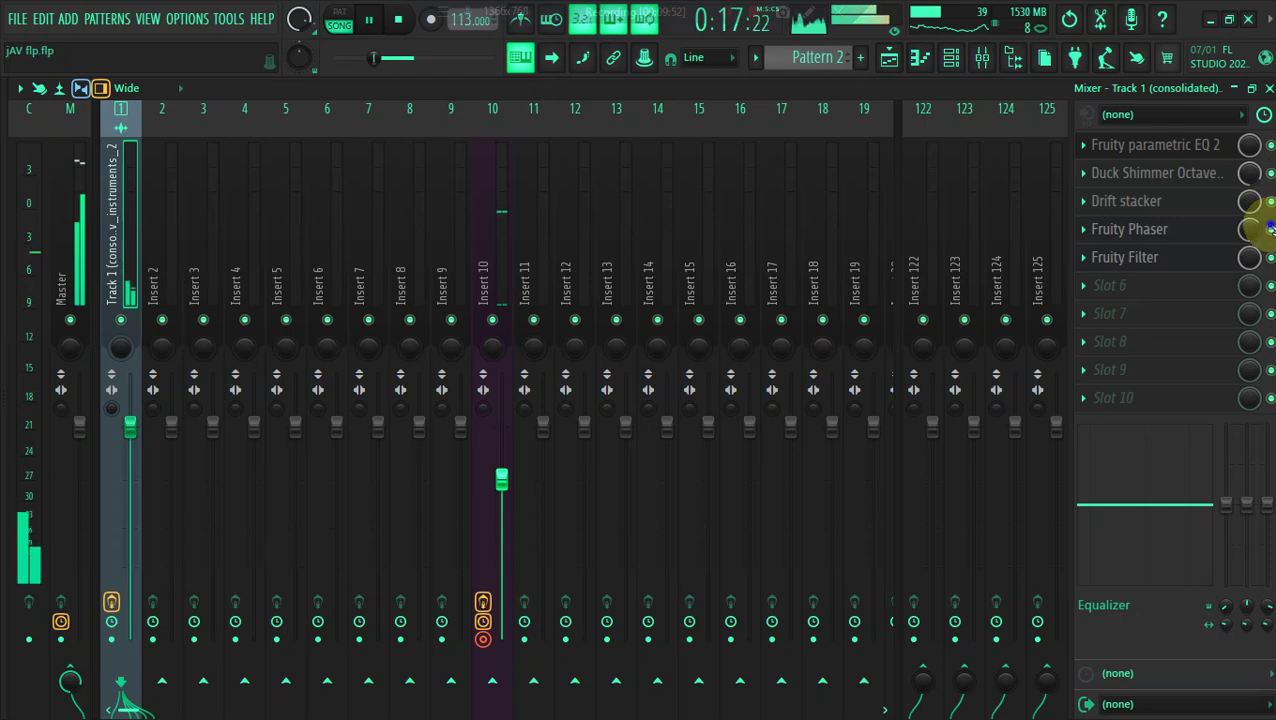
left_click(950, 57)
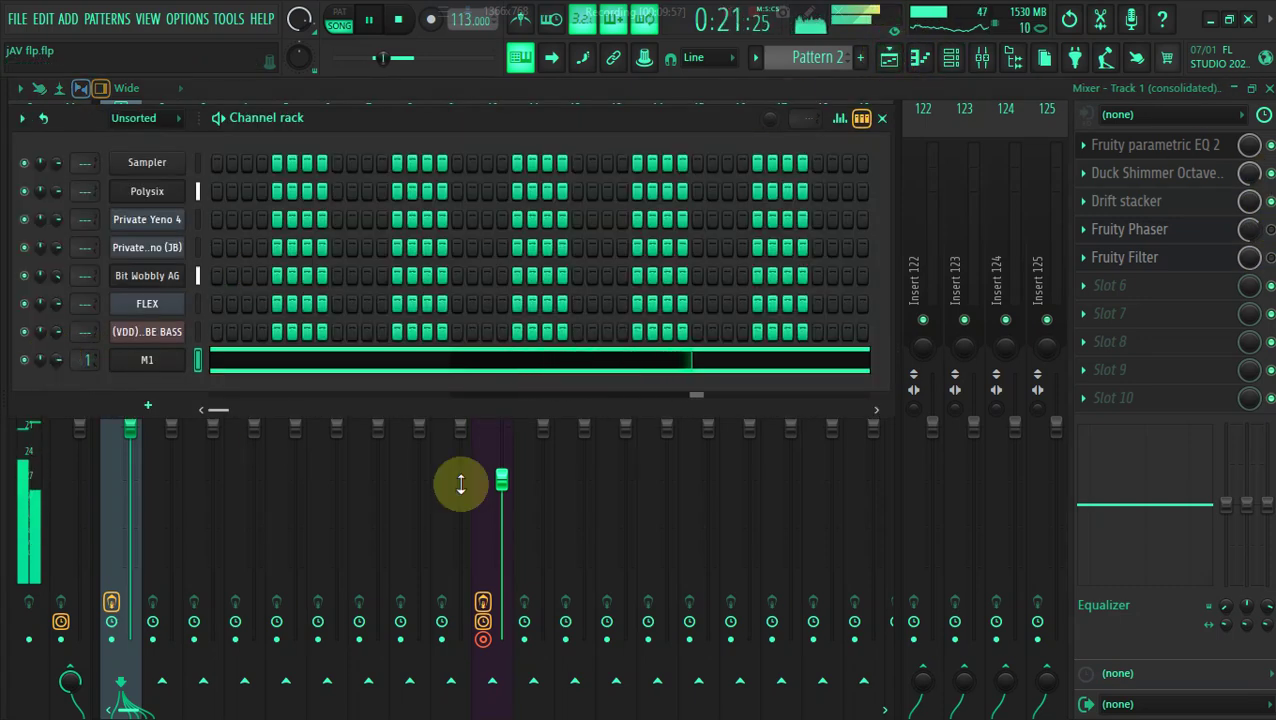
left_click(482, 476)
key("space")
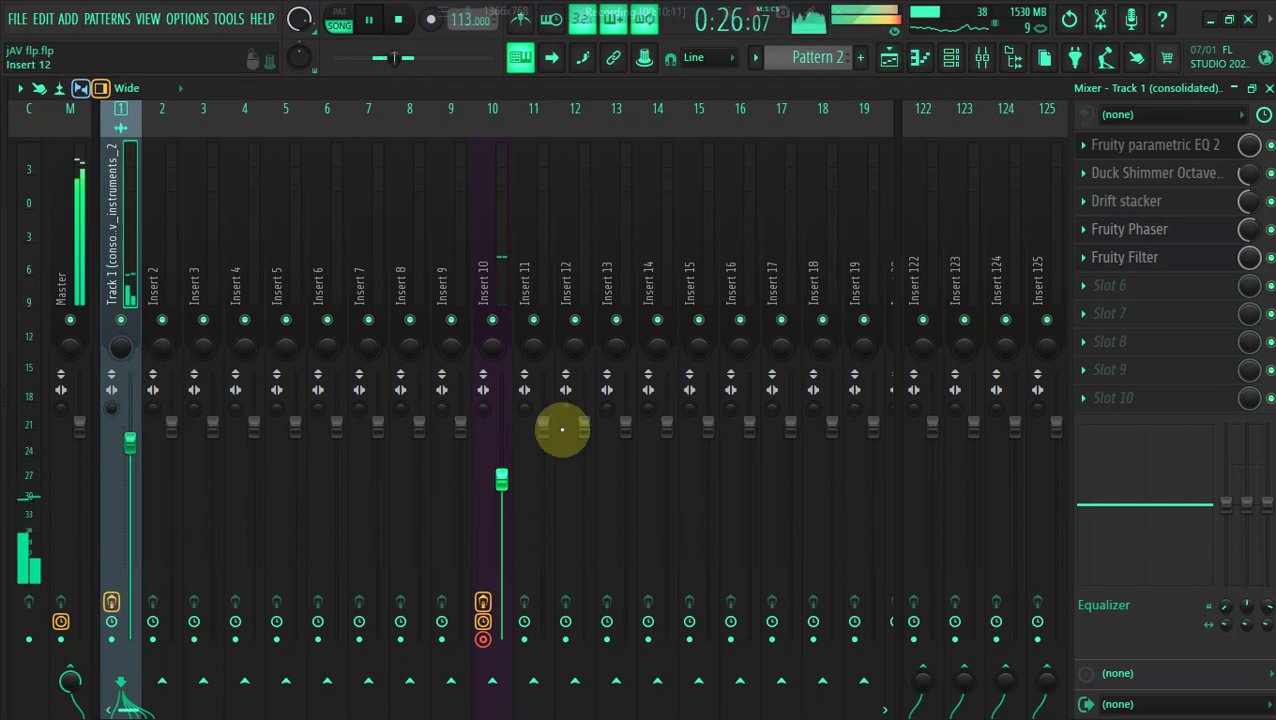
left_click(888, 62)
left_click(887, 60)
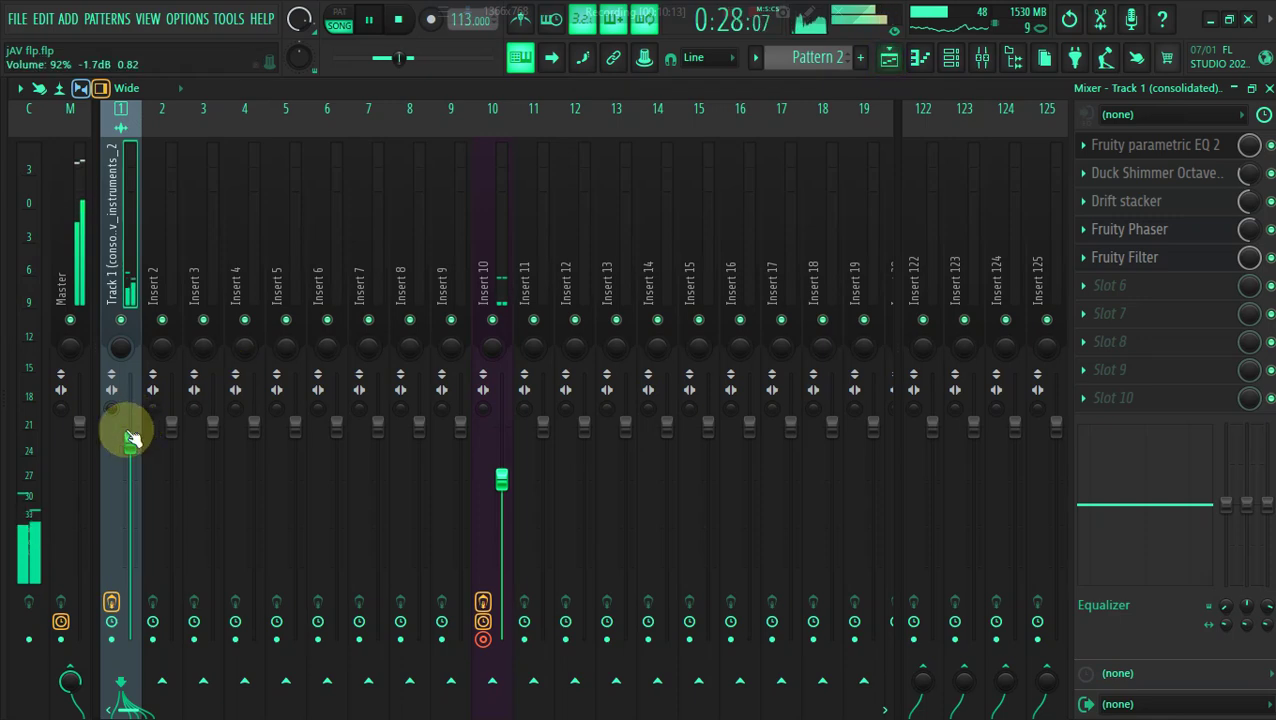
Duplicate the playlist section from bars 9–17 to bars 17–25 and set the loop selection over the copy
left_click(888, 57)
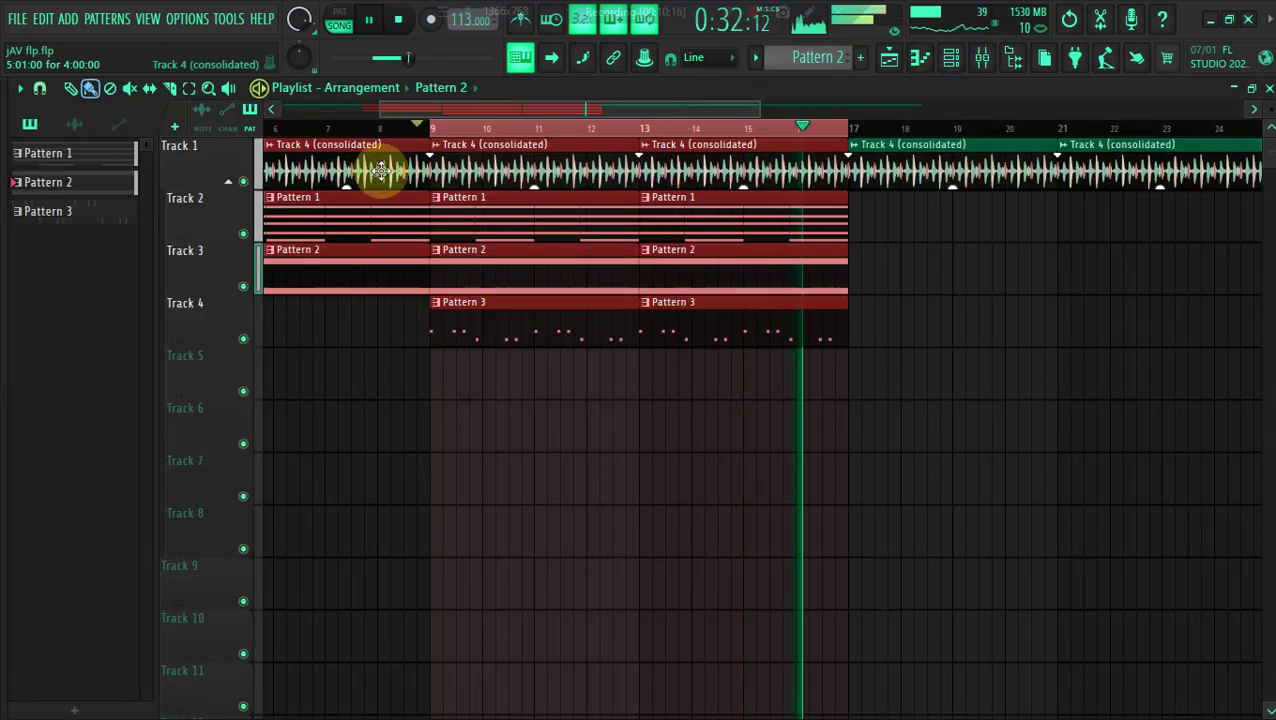
left_click(353, 395)
key("space")
mouse_move(775, 232)
left_mouse_down()
mouse_move(860, 216)
mouse_move(1162, 211)
mouse_move(917, 285)
mouse_move(835, 271)
mouse_move(1017, 271)
mouse_move(823, 319)
mouse_move(1018, 322)
mouse_move(930, 113)
left_mouse_up()
left_click_drag(857, 130, 1141, 163)
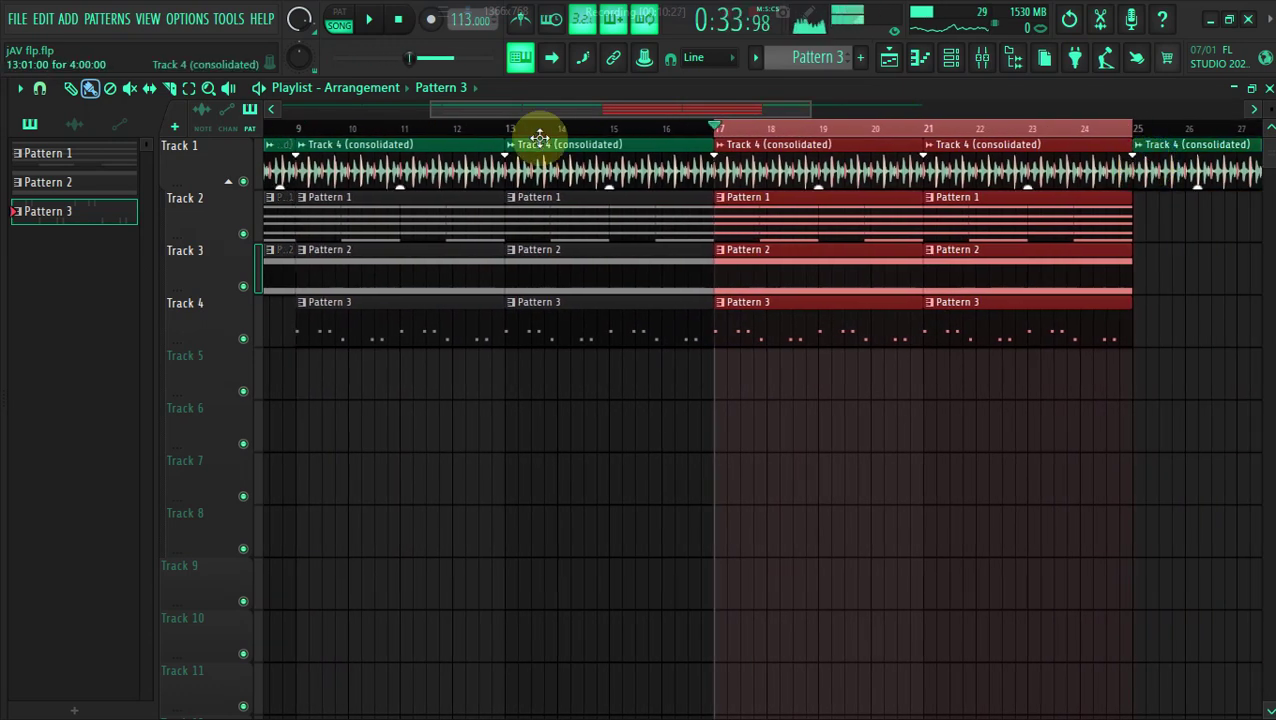
left_click_drag(430, 109, 584, 122)
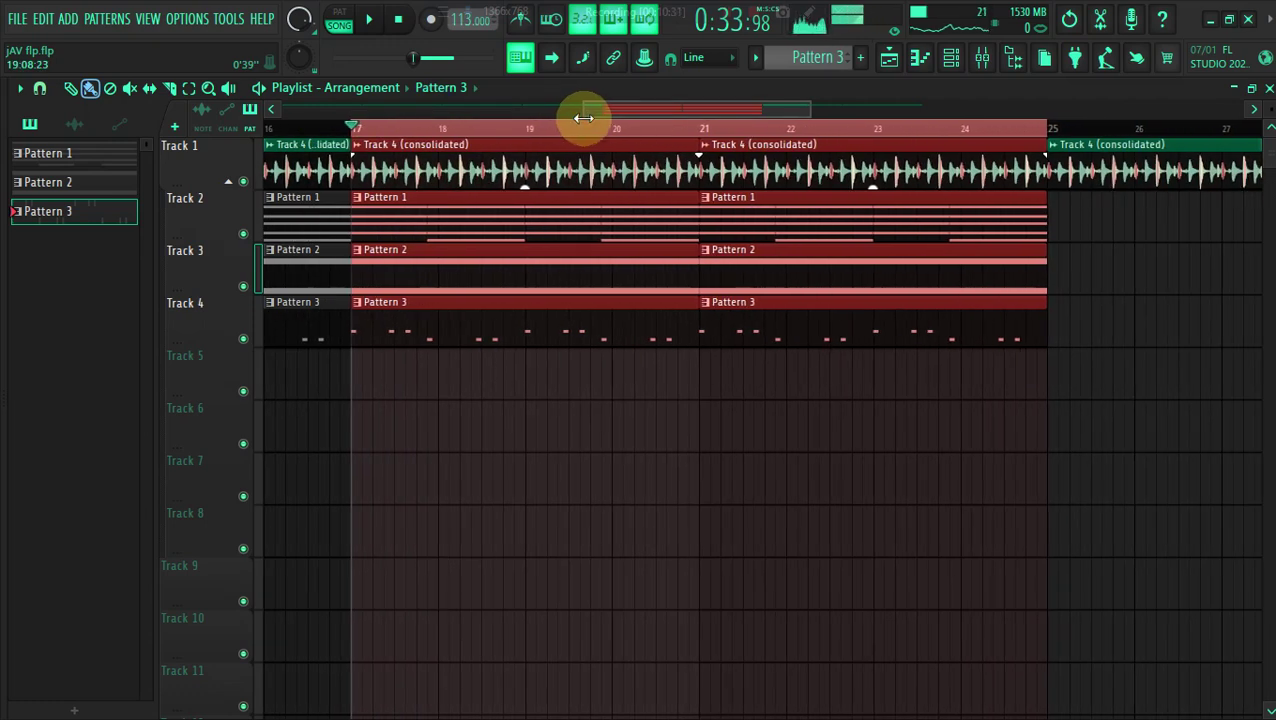
left_click_drag(586, 116, 596, 117)
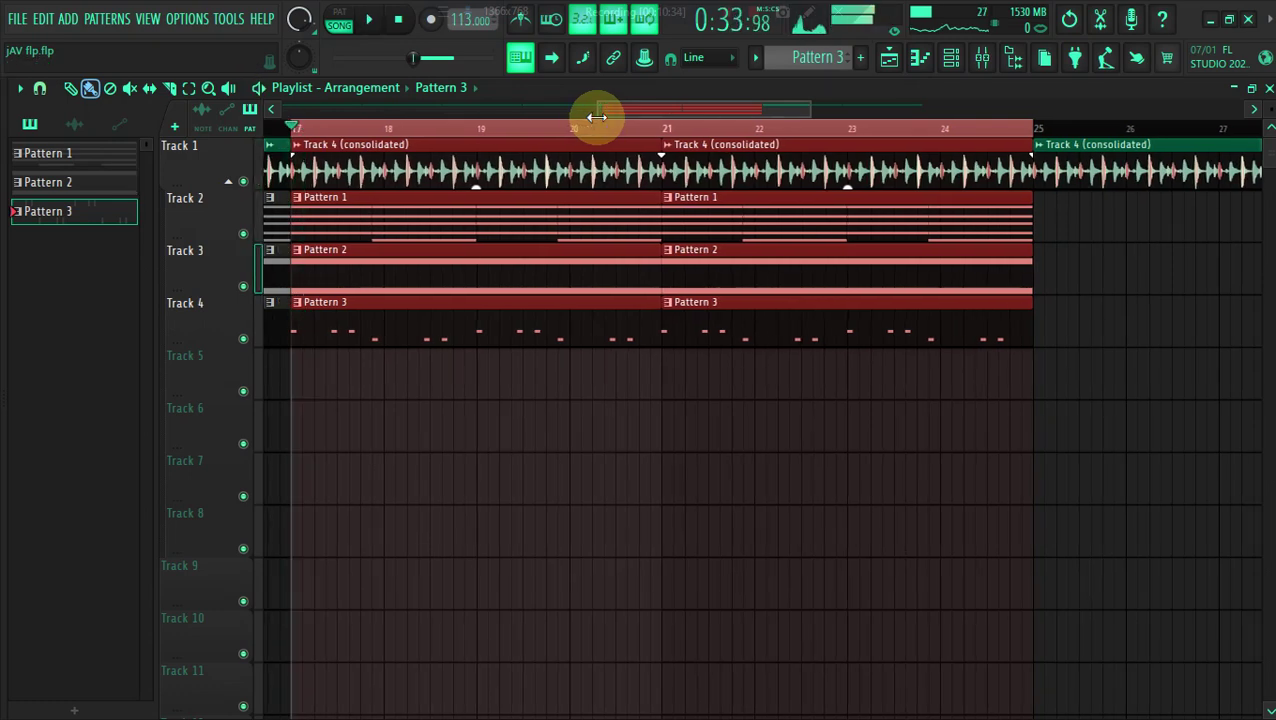
Create Pattern 4, place its clip on Track 5 at bar 17, extend it to bar 25 and start playback
left_click_drag(814, 109, 800, 105)
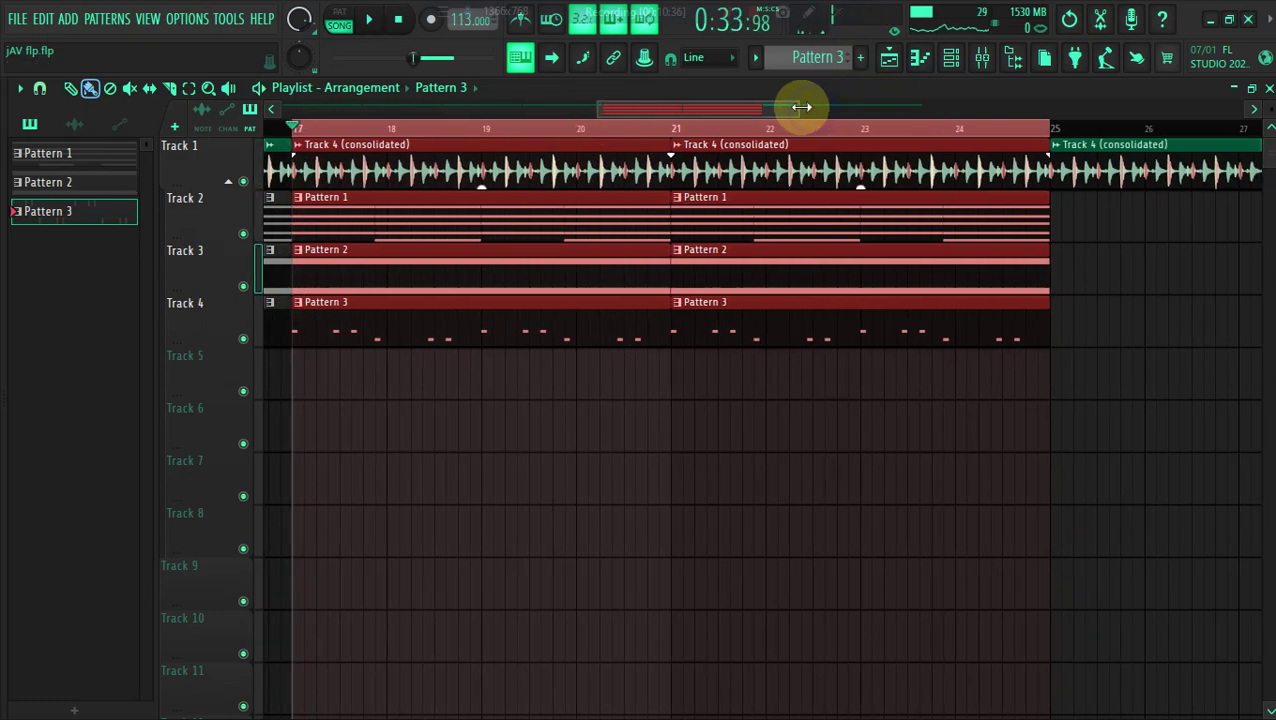
left_click(861, 57)
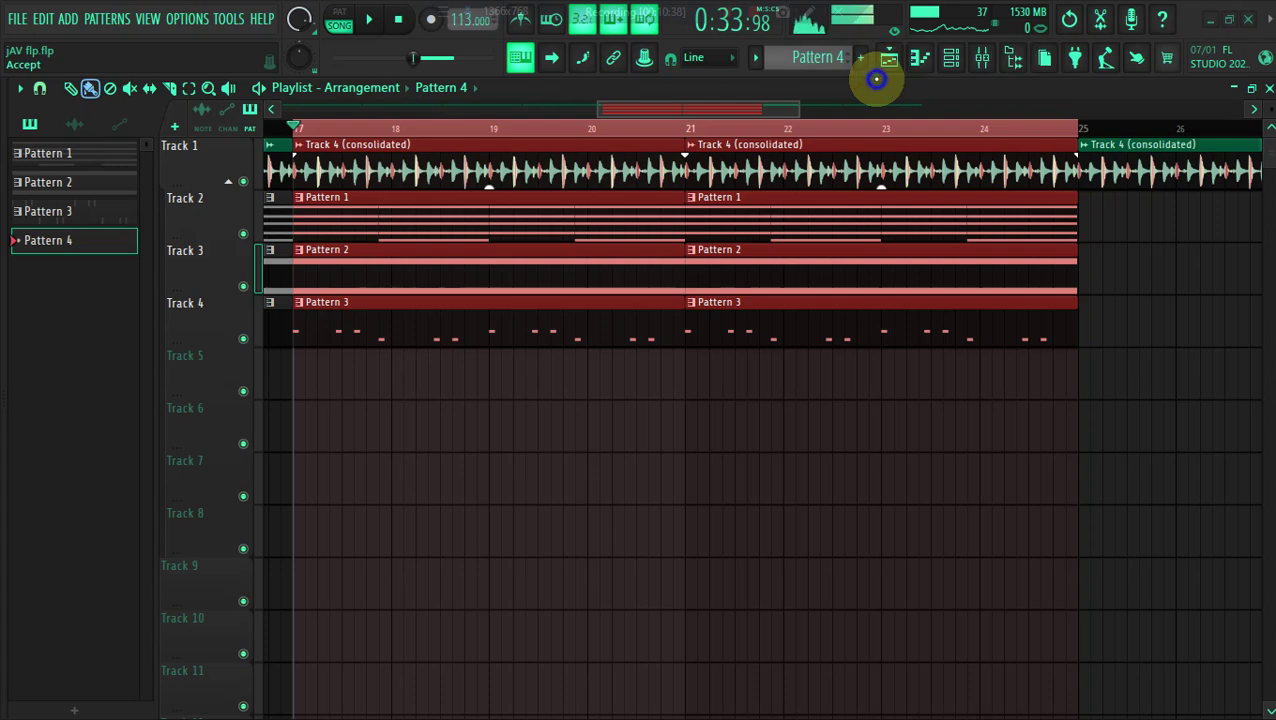
left_click(304, 386)
key("space")
left_click_drag(390, 382, 1068, 379)
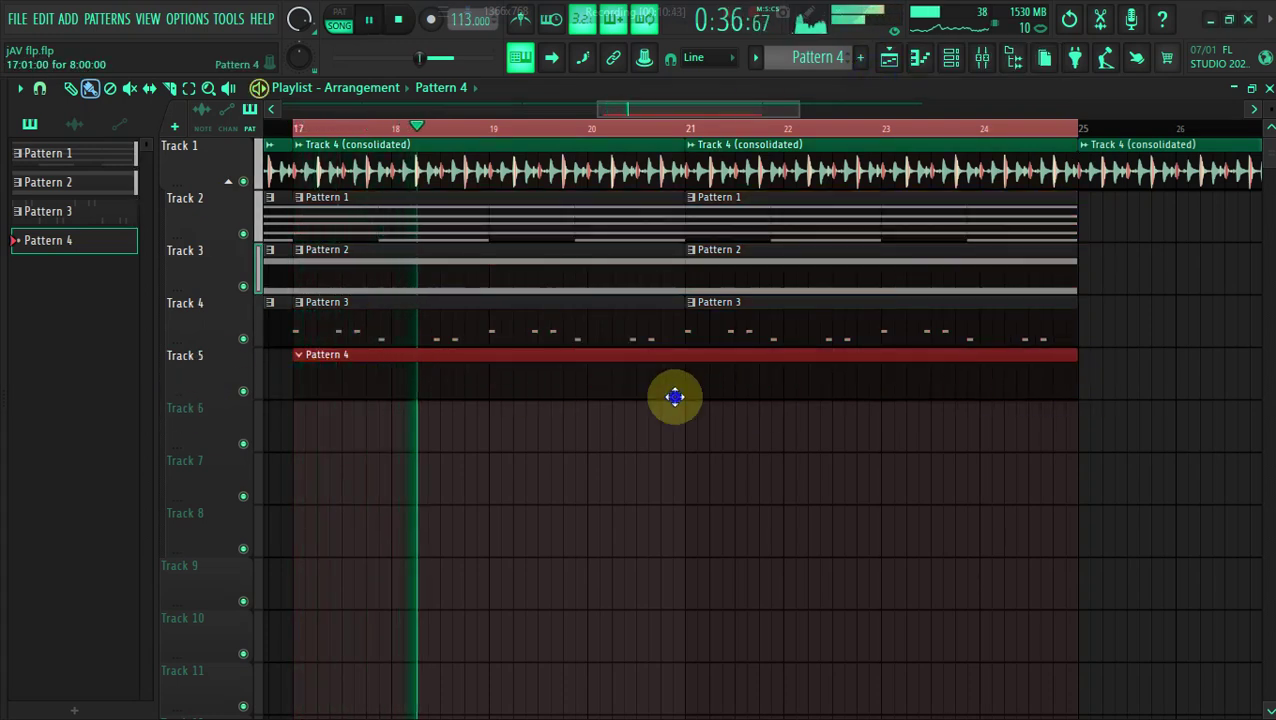
Open the FLEX instrument from the channel rack and route its channel to mixer track 2
left_click(965, 60)
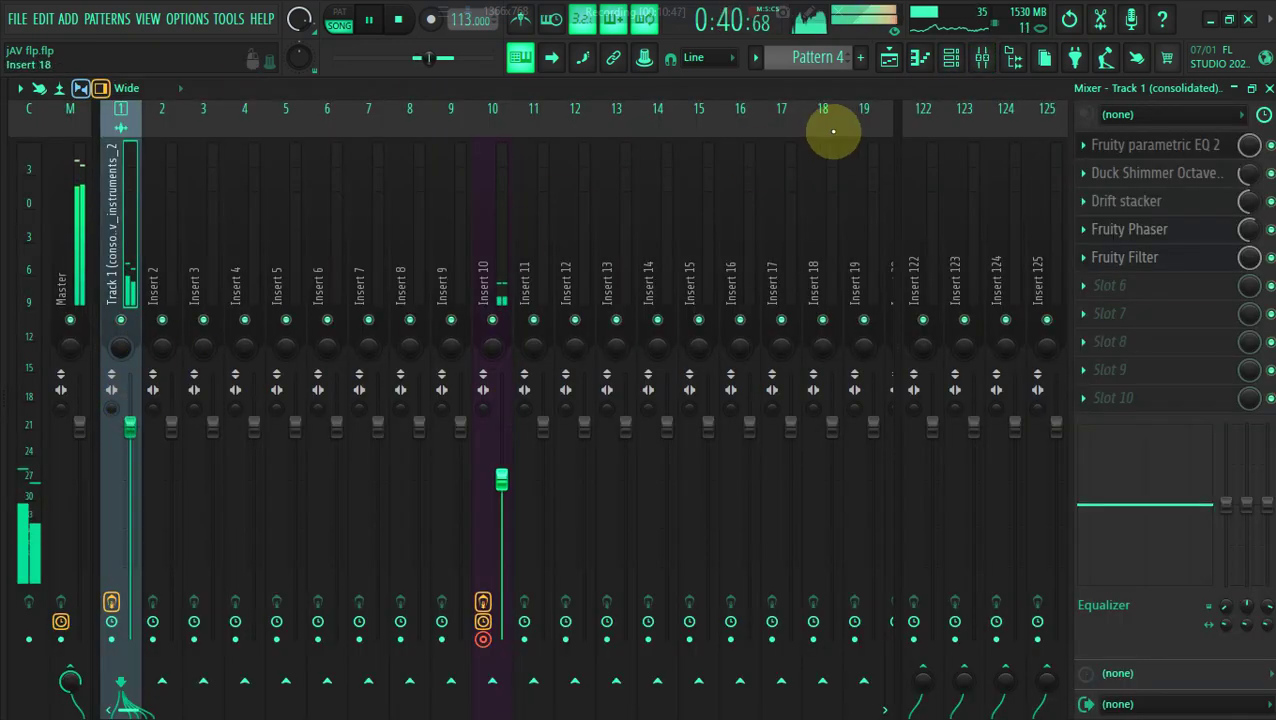
left_click(922, 57)
left_click(950, 57)
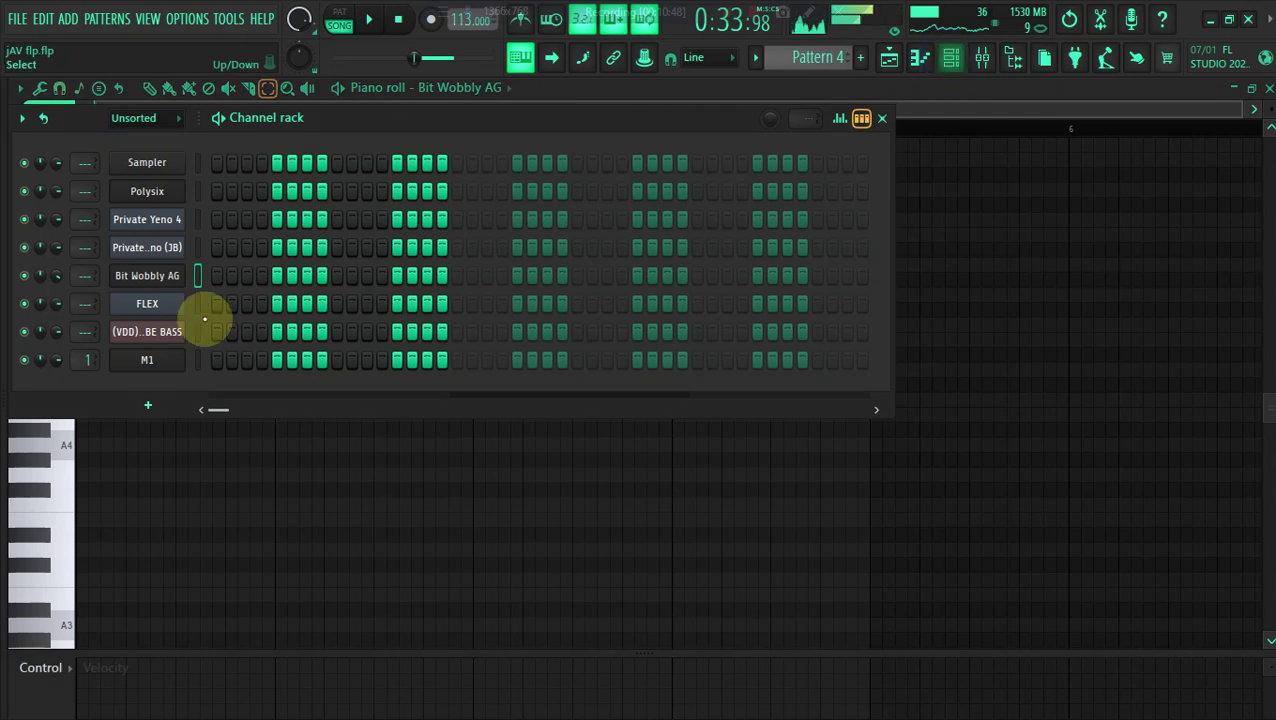
left_click(148, 303)
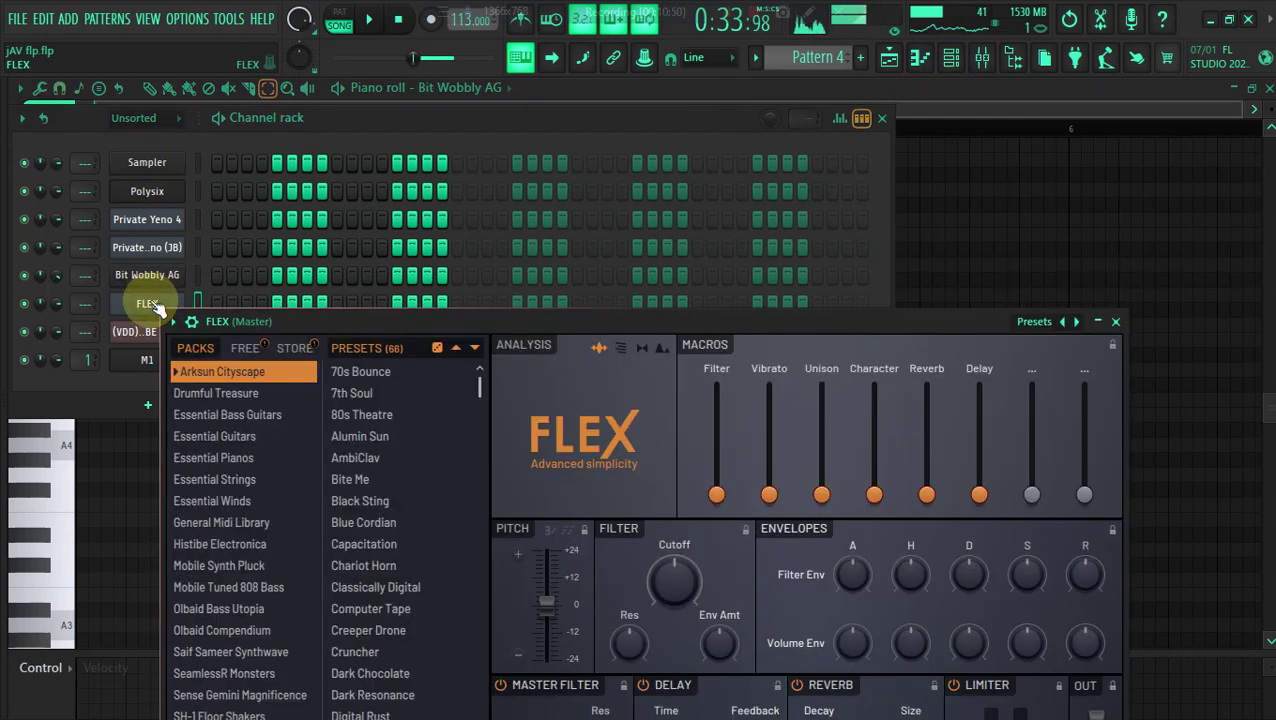
left_click(84, 305)
Load LuxeVerb, Fruity Flanger and Hyper Chorus into the first three effect slots of mixer track 2 and lower their mix levels
left_click(982, 57)
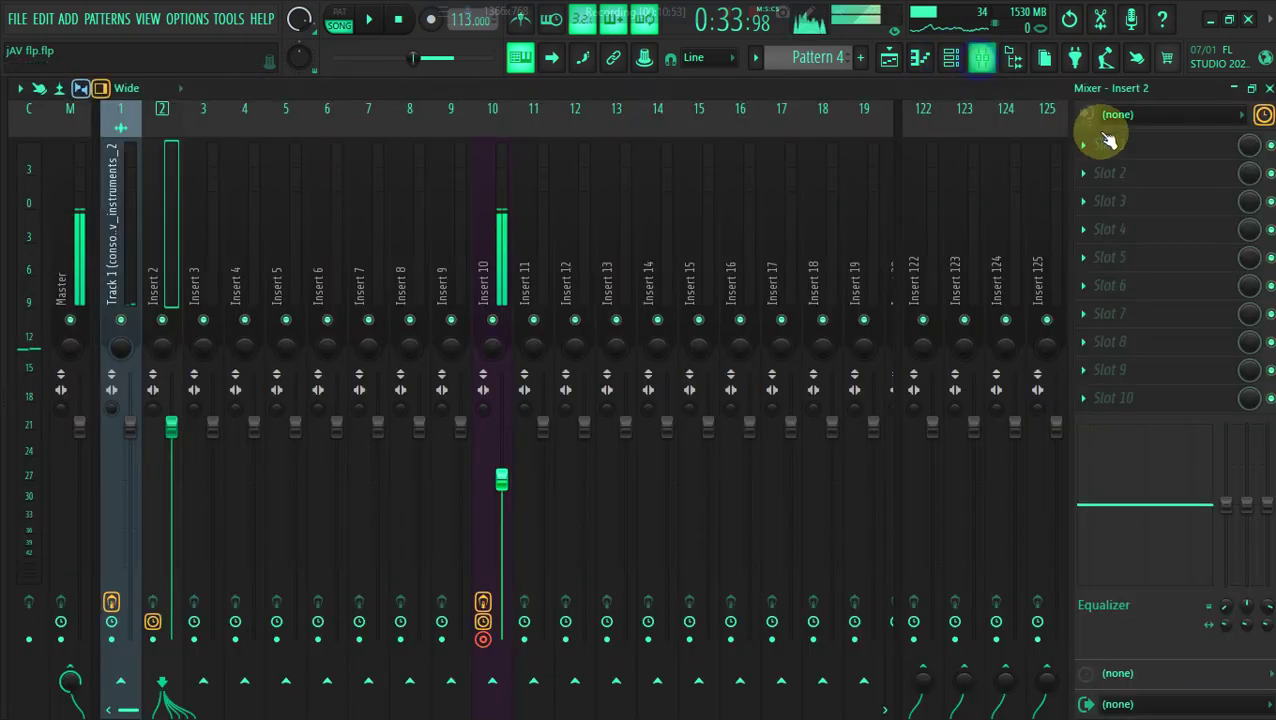
left_click(1108, 142)
left_click(835, 630)
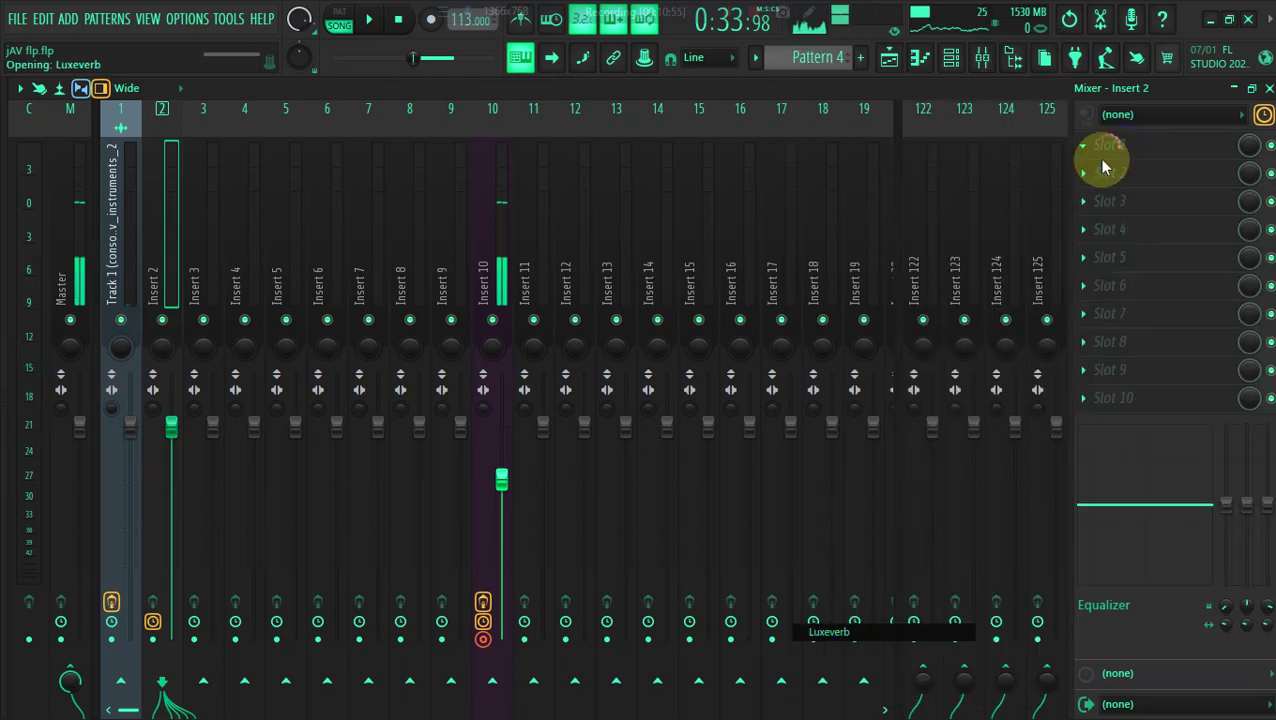
left_click(1140, 176)
mouse_move(830, 169)
left_click(755, 188)
left_click(1139, 201)
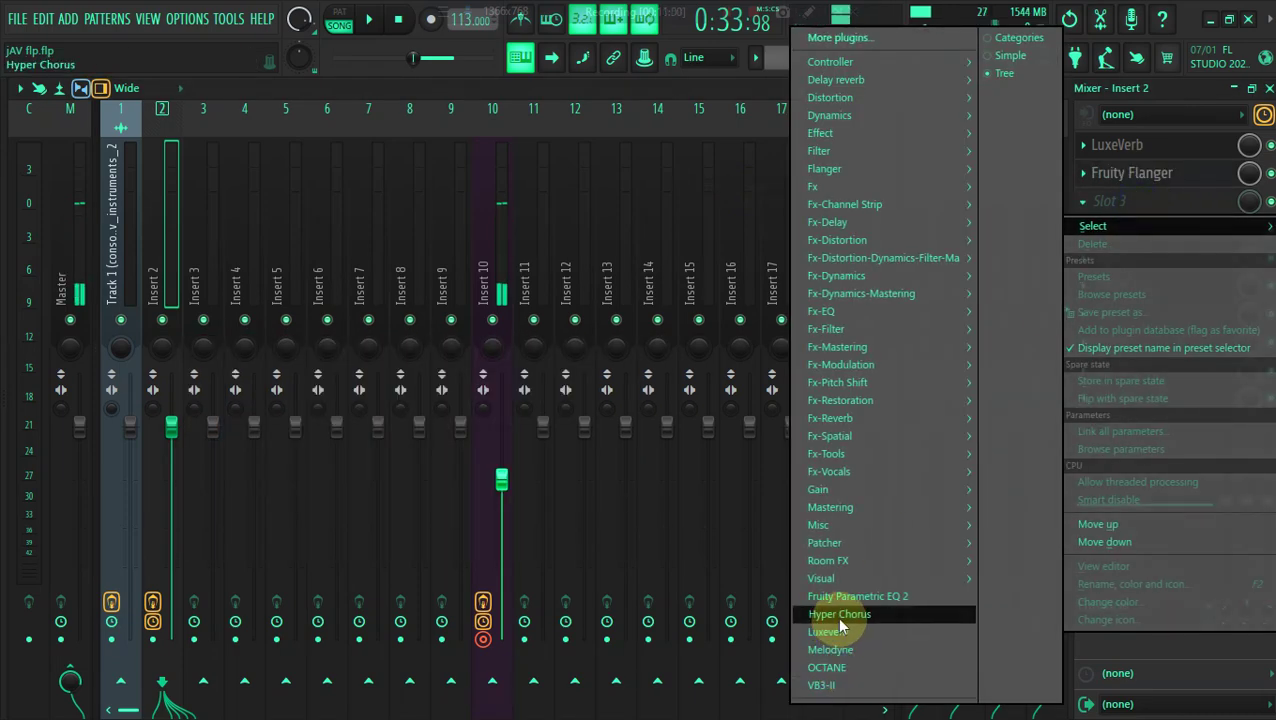
left_click(839, 615)
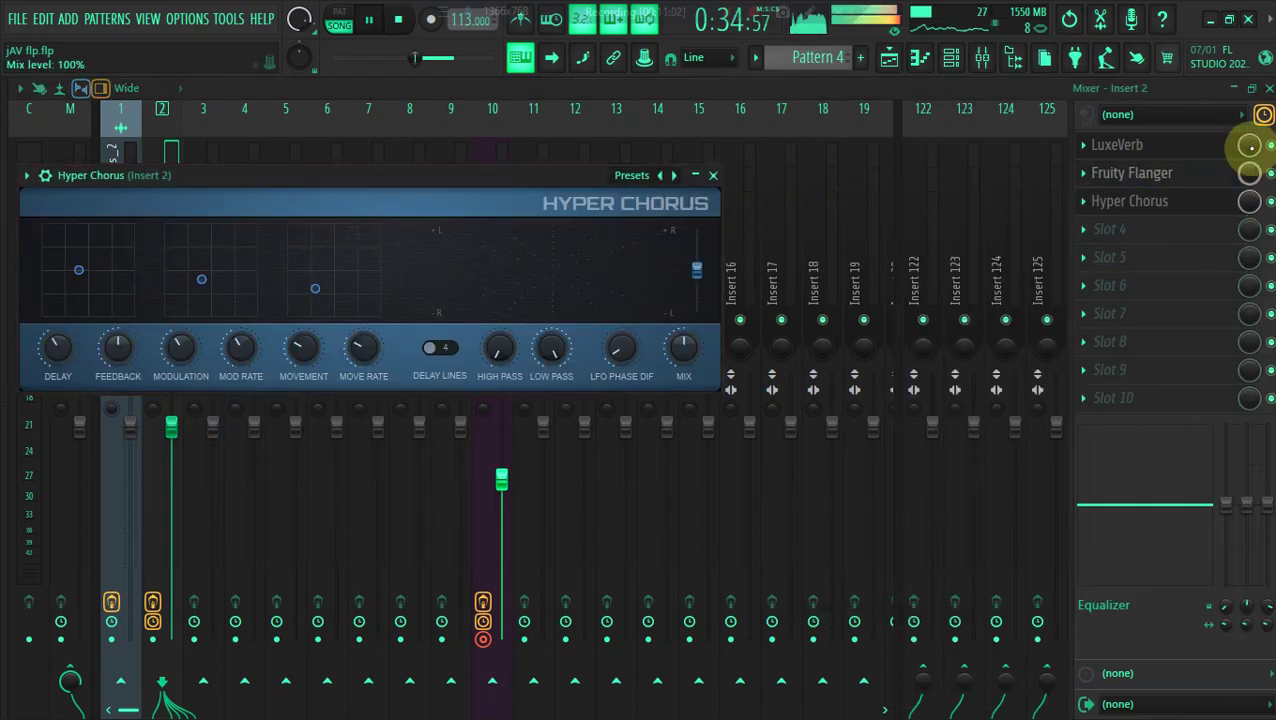
left_click_drag(1249, 147, 1249, 184)
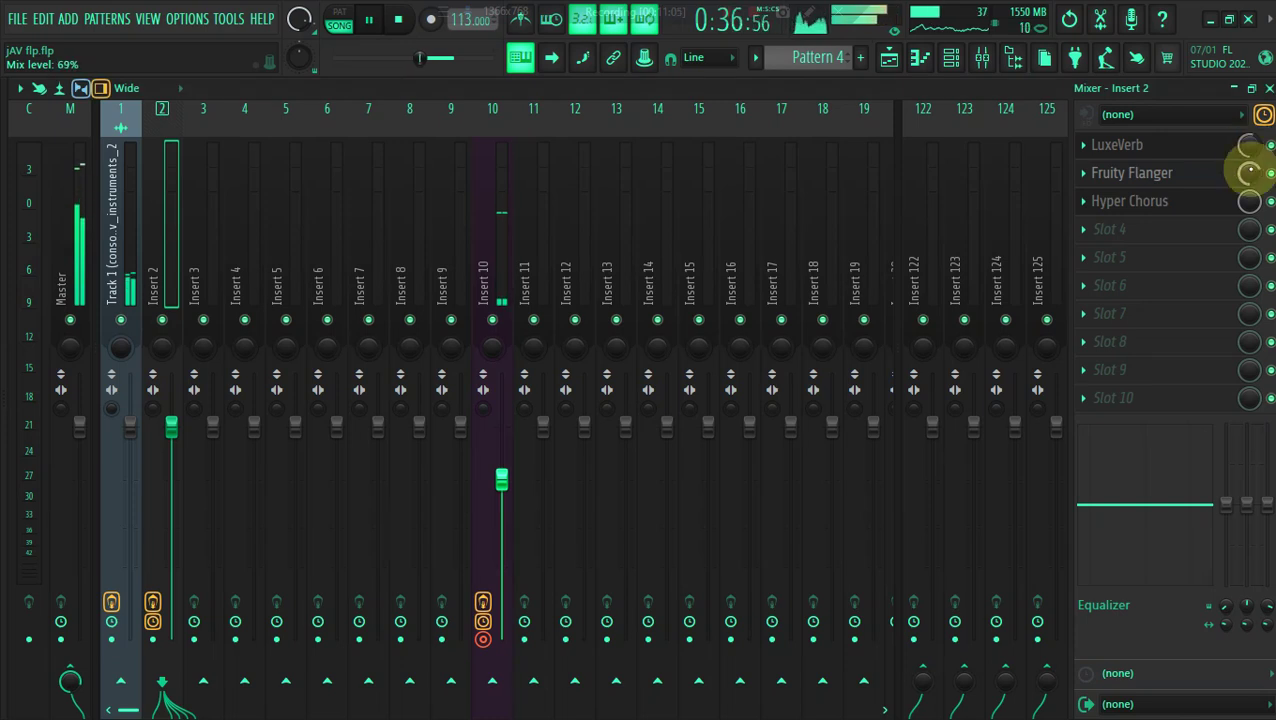
Add Fruity Parametric EQ 2 to mixer track 2, cut its low end and dip band 5 by 2.0 dB at 1398 Hz
left_click(1155, 230)
left_click(857, 598)
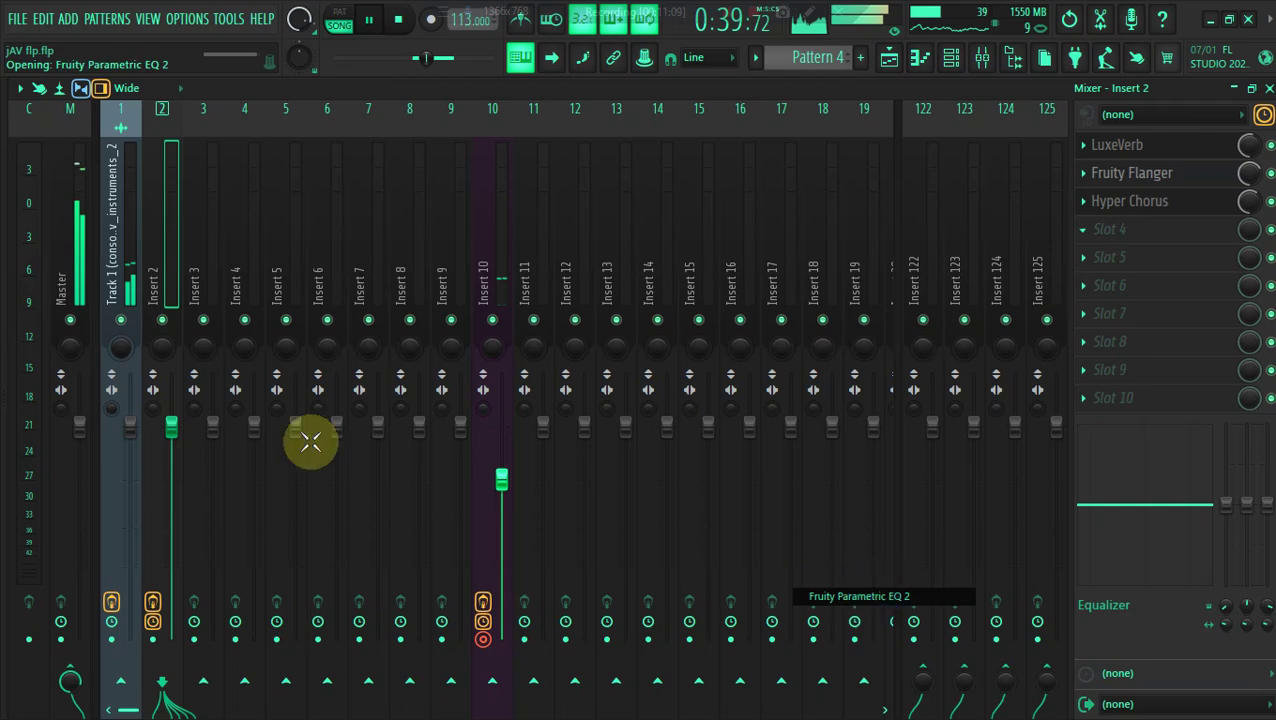
left_click_drag(63, 467, 138, 470)
left_click_drag(337, 358, 338, 371)
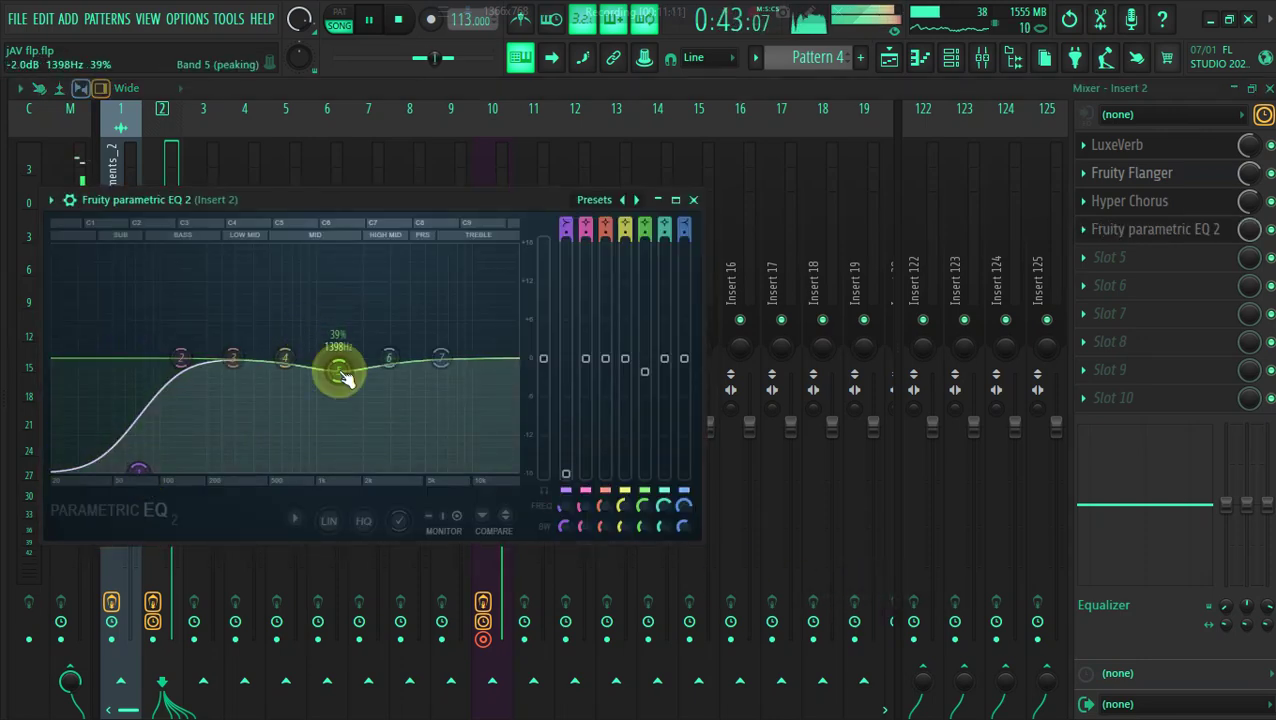
Reopen FLEX from the channel rack and audition the Arksun Cityscape preset Dystopian Lead against the loop
left_click(950, 60)
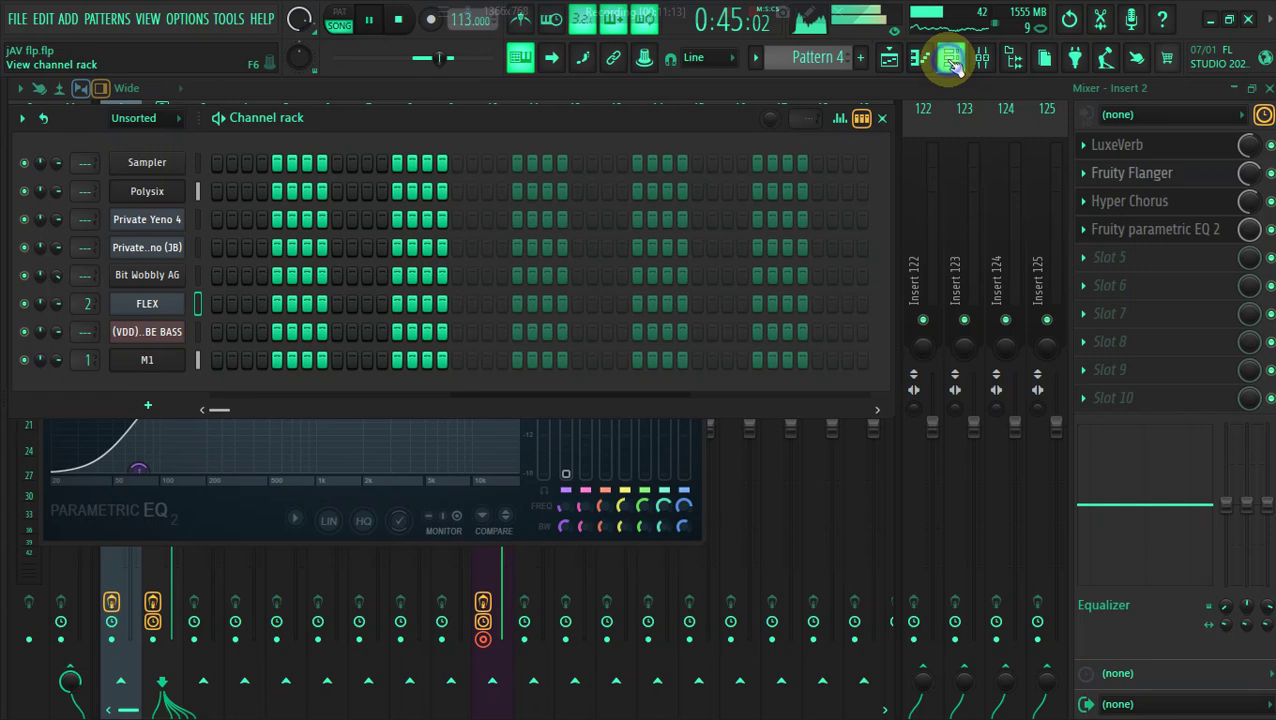
left_click(150, 302)
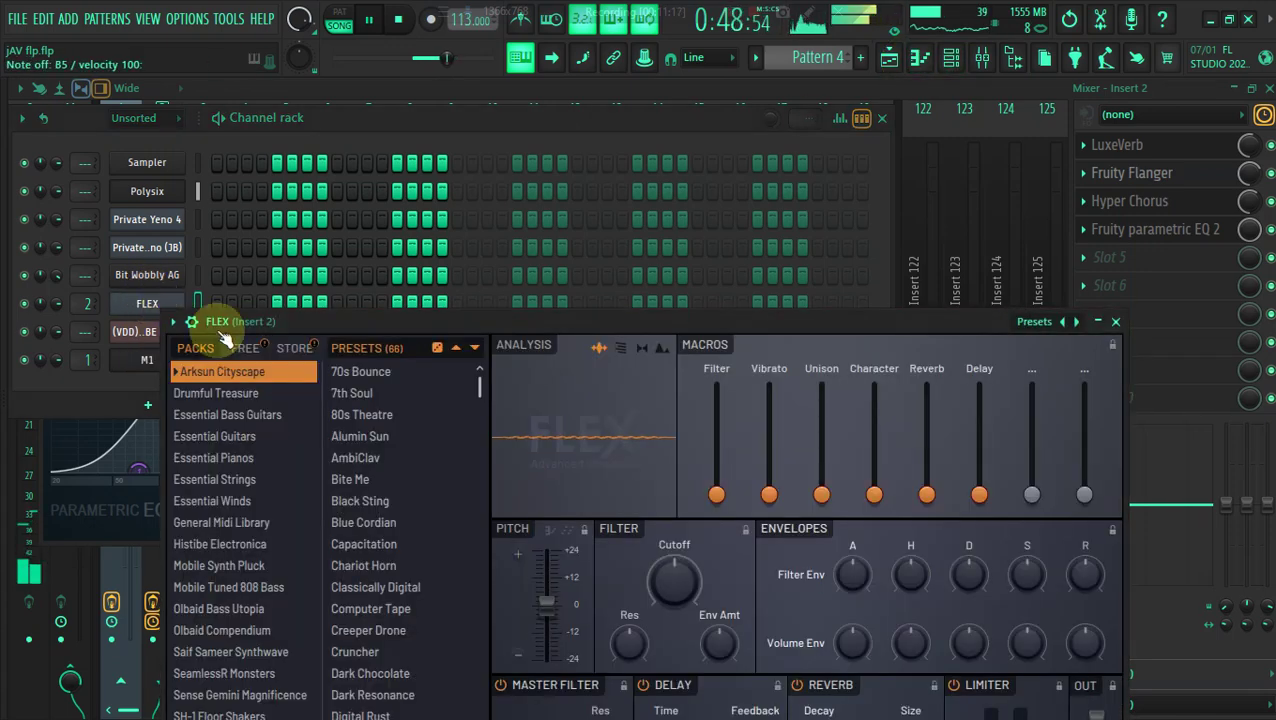
left_click_drag(449, 328, 473, 166)
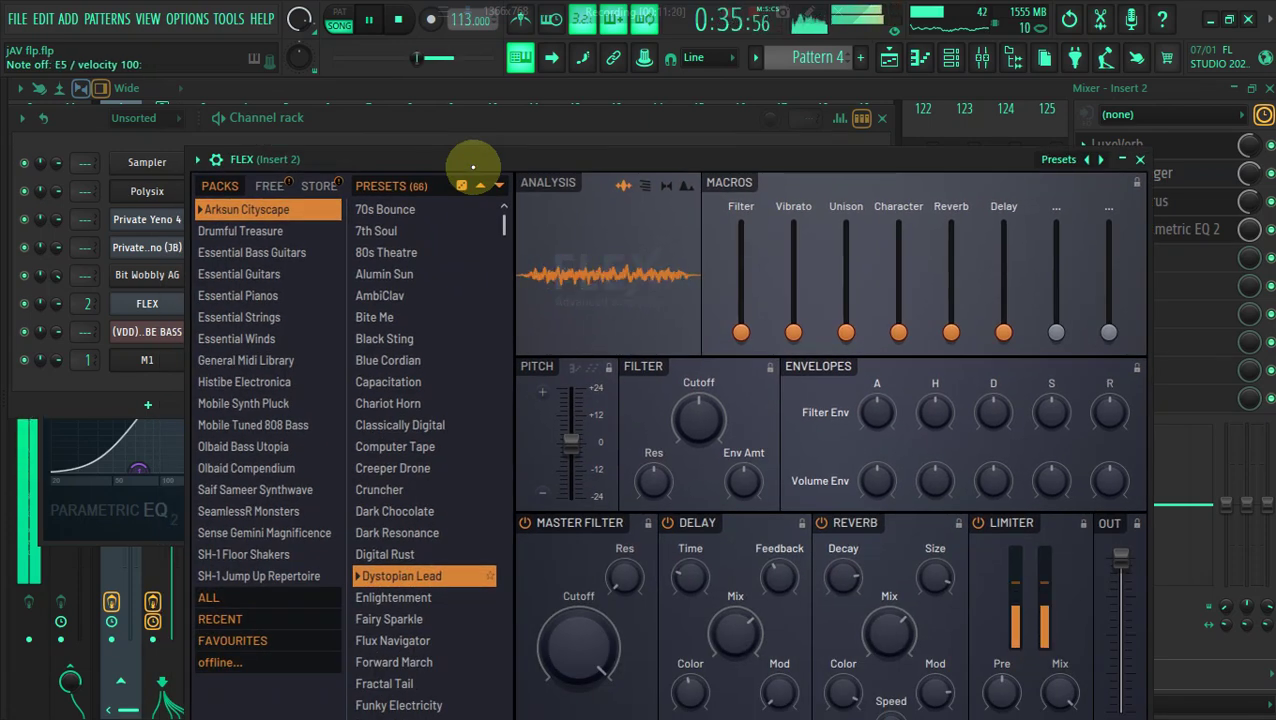
key("space")
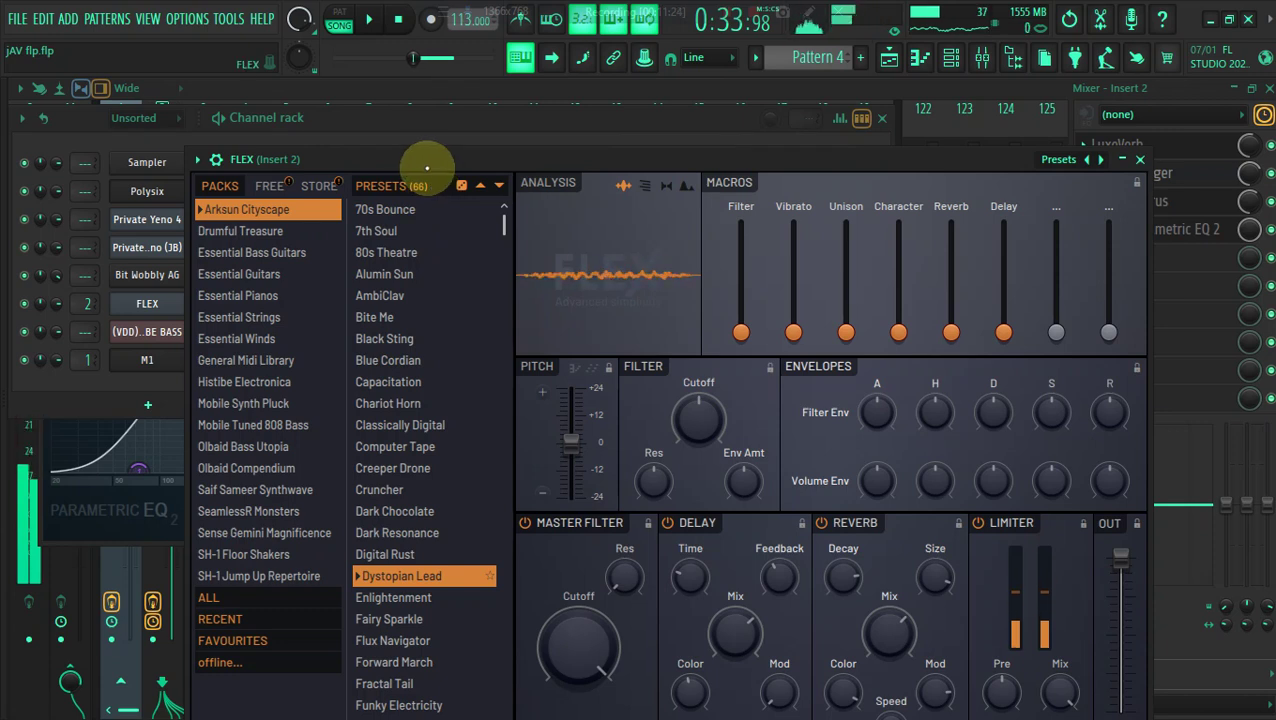
Audition All Strings Slow and All Strings Slowpitch from FLEX's Essential Strings pack, then load Cellos Staccato and test-play it
left_click(270, 317)
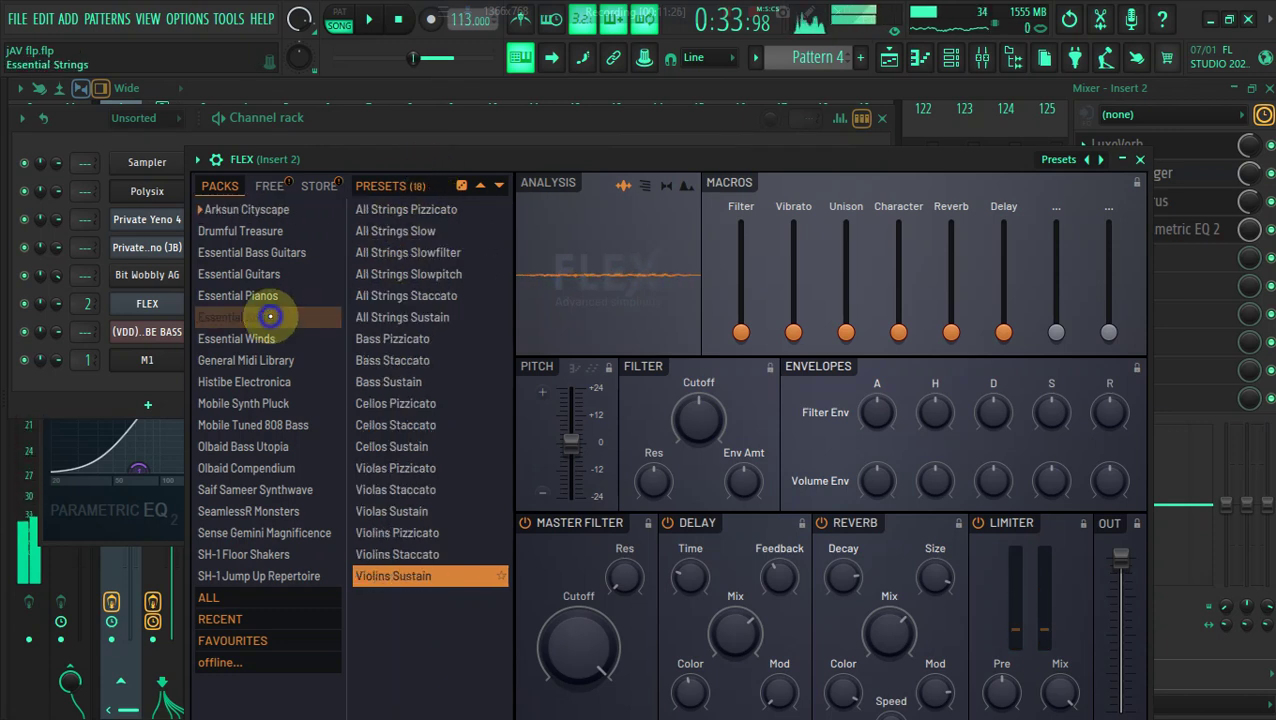
left_click(430, 231)
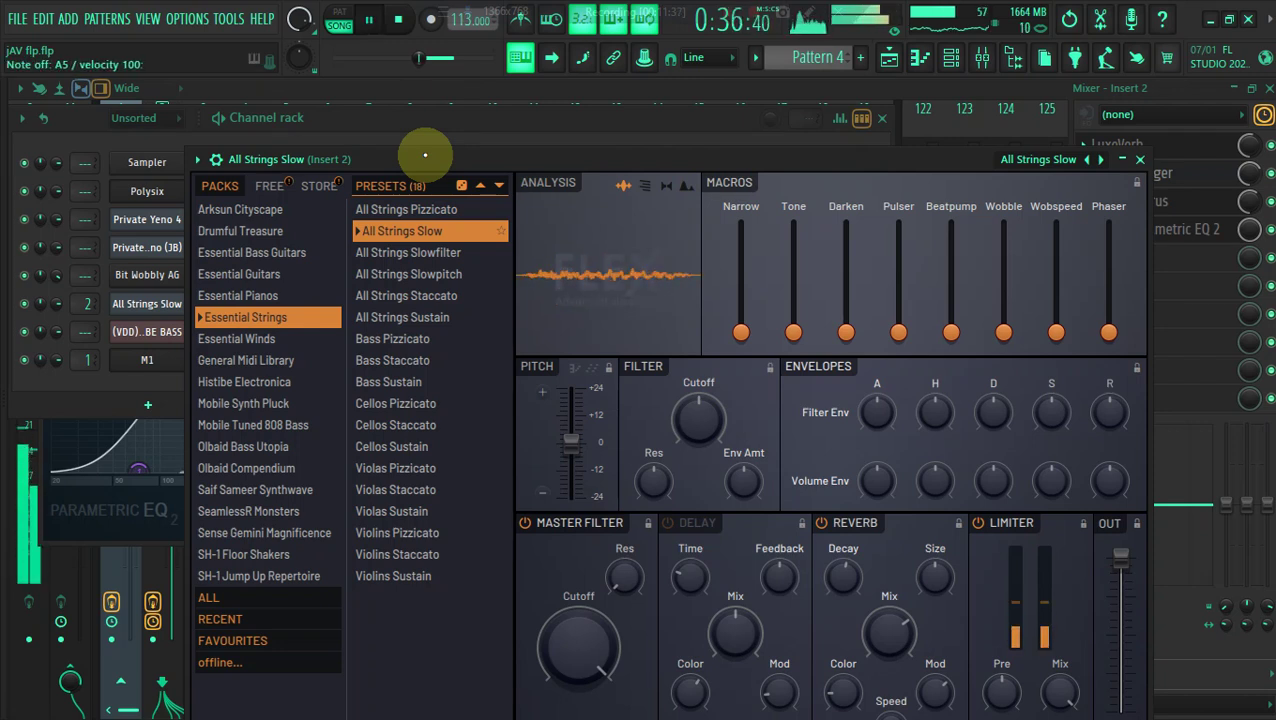
left_click(420, 274)
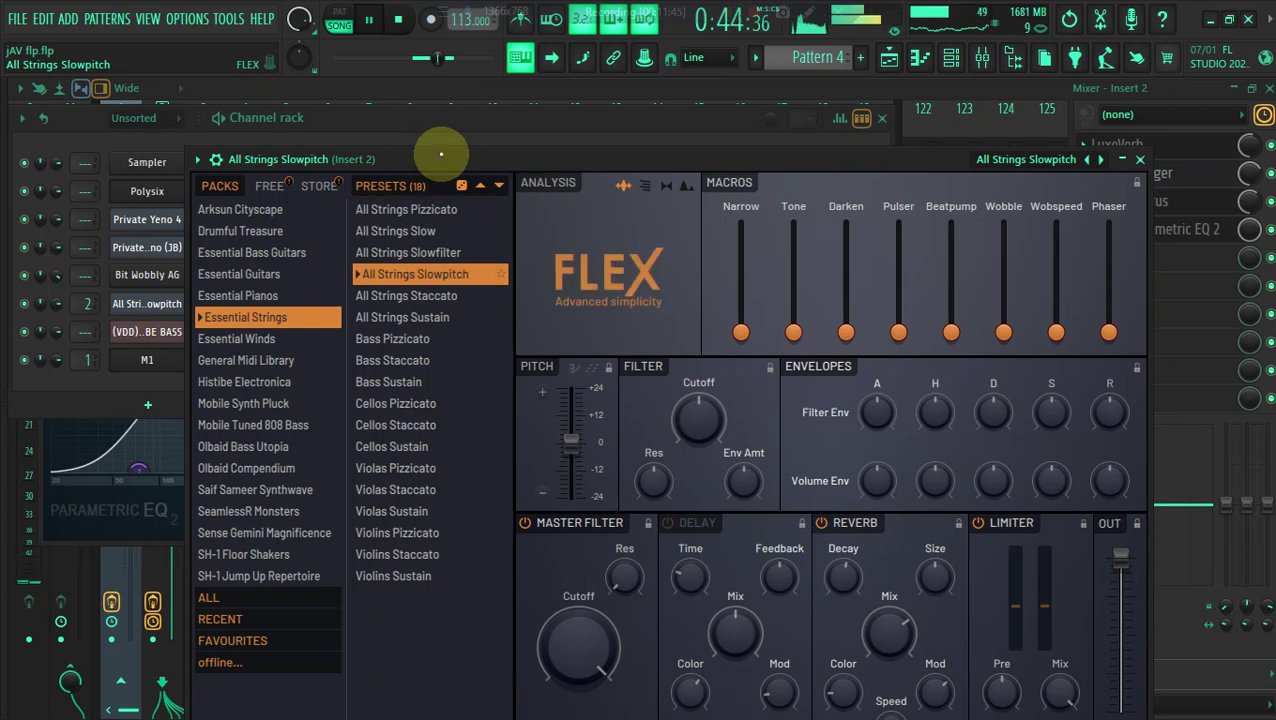
key("h")
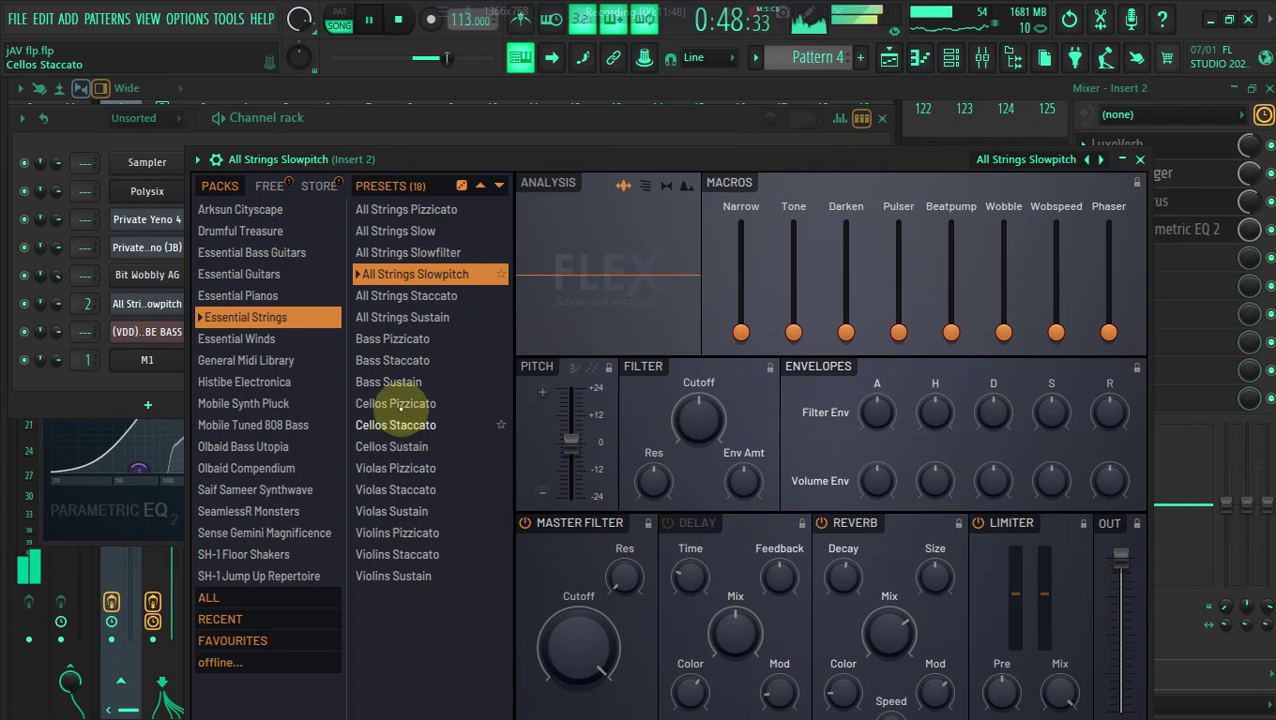
left_click(401, 425)
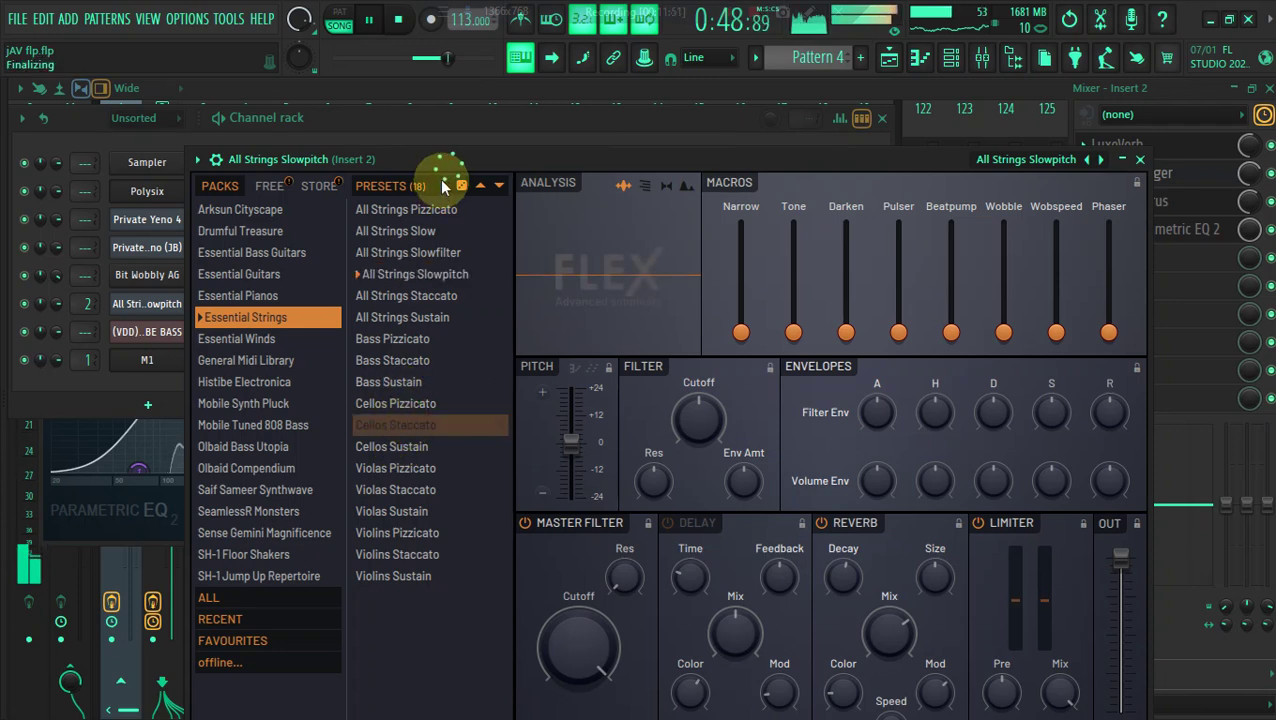
key("b")
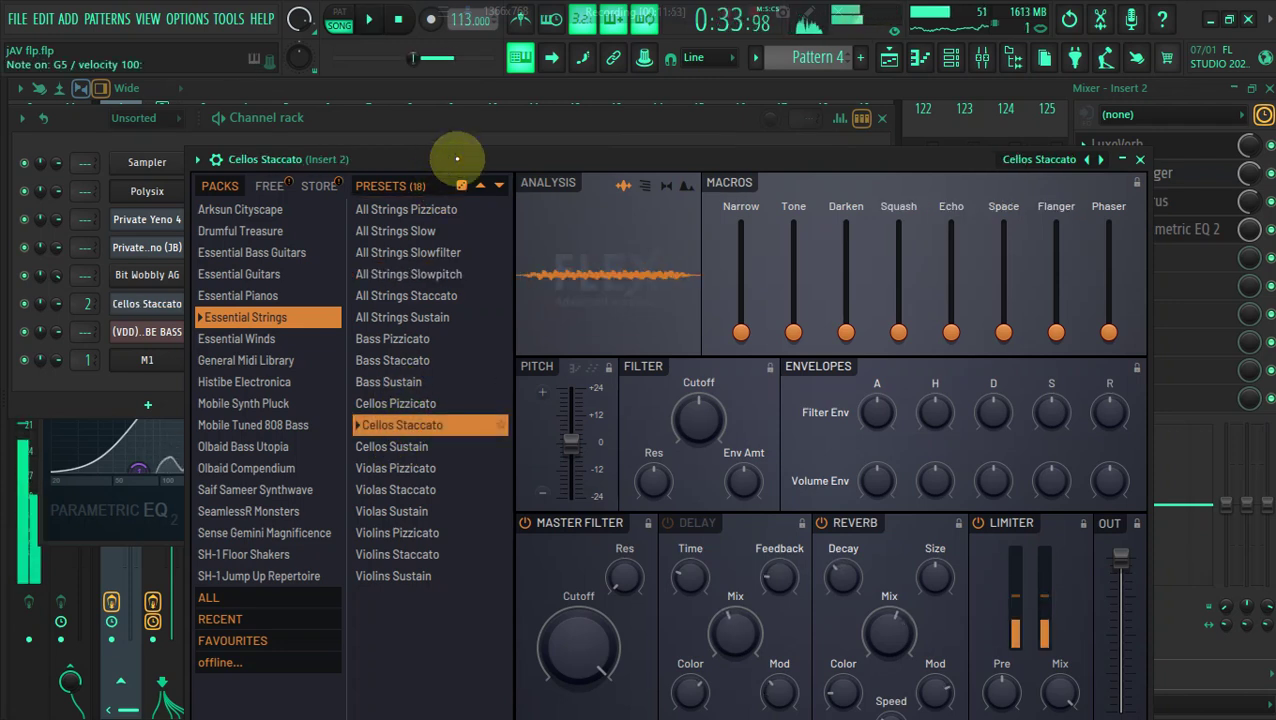
Load the Flutes Sustain lite preset from the Essential Winds pack and audition it
key("m")
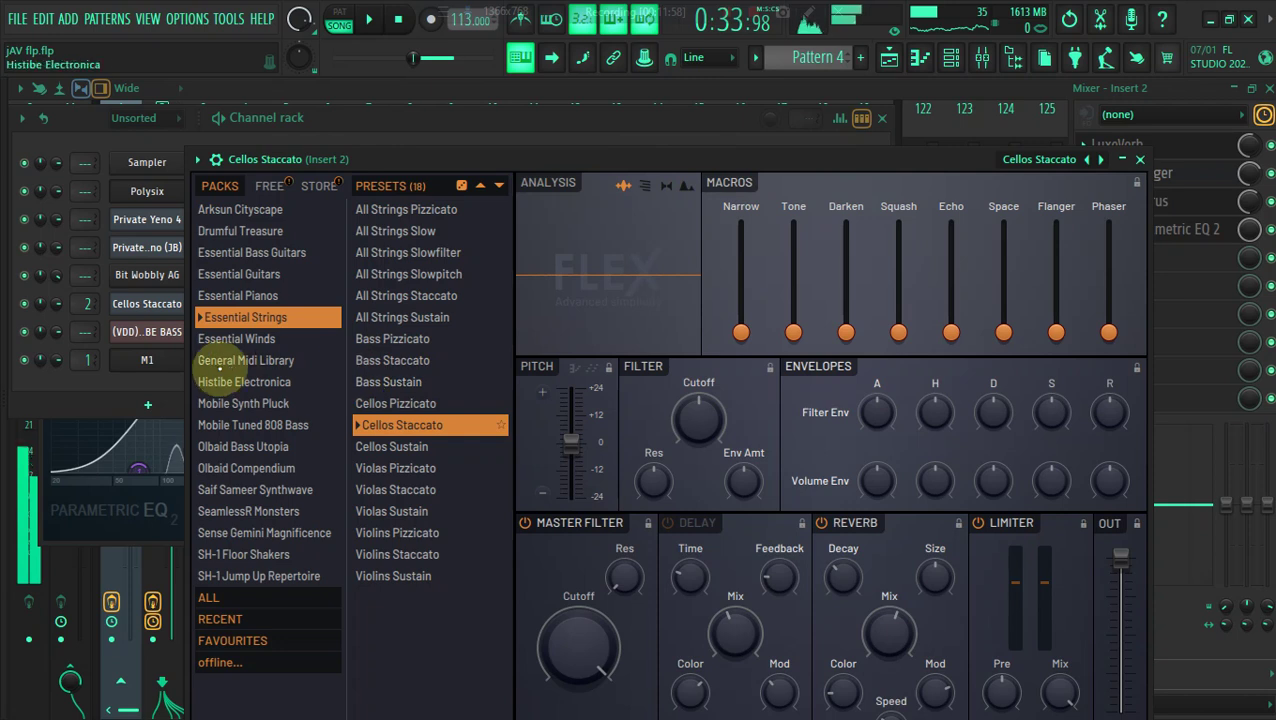
left_click(237, 340)
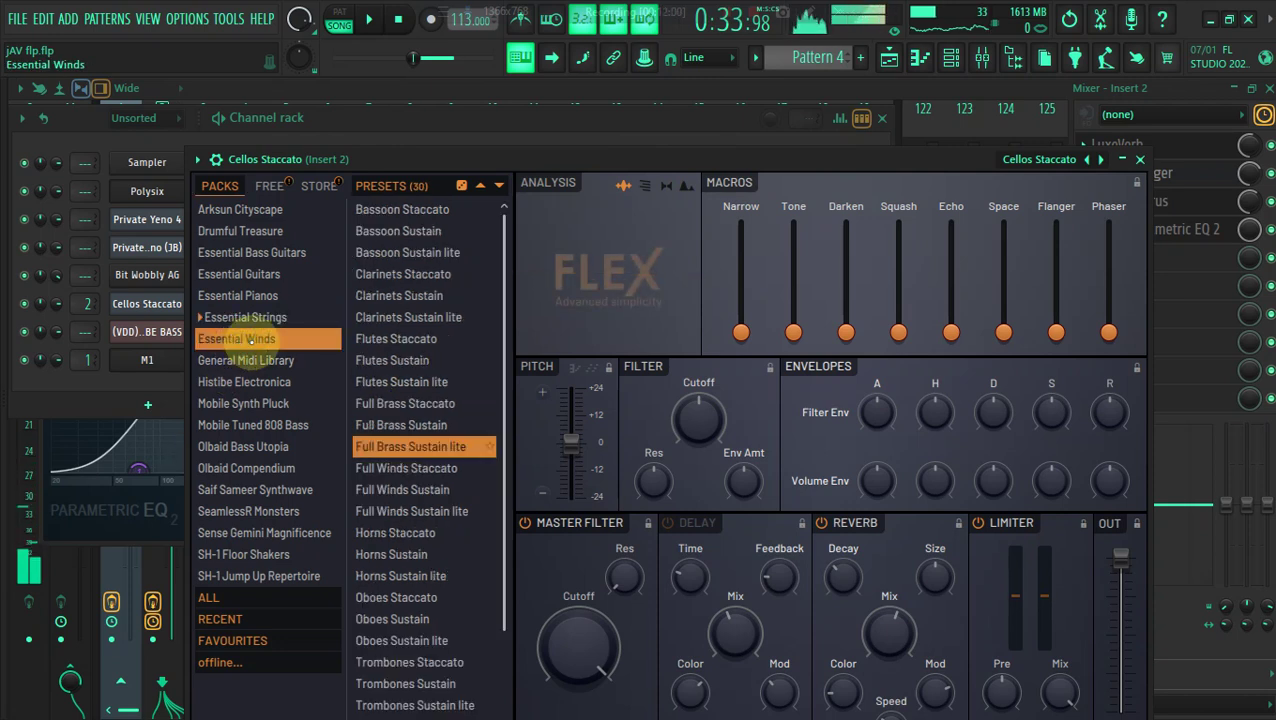
left_click(381, 384)
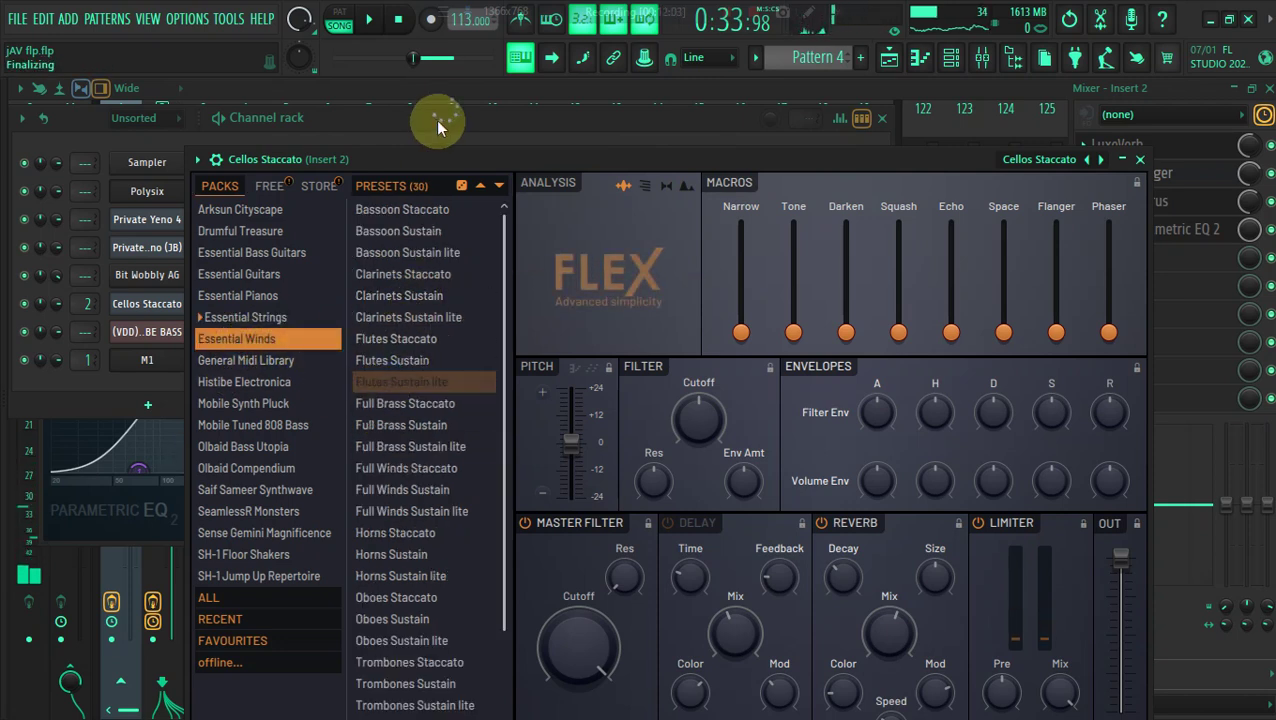
key("q")
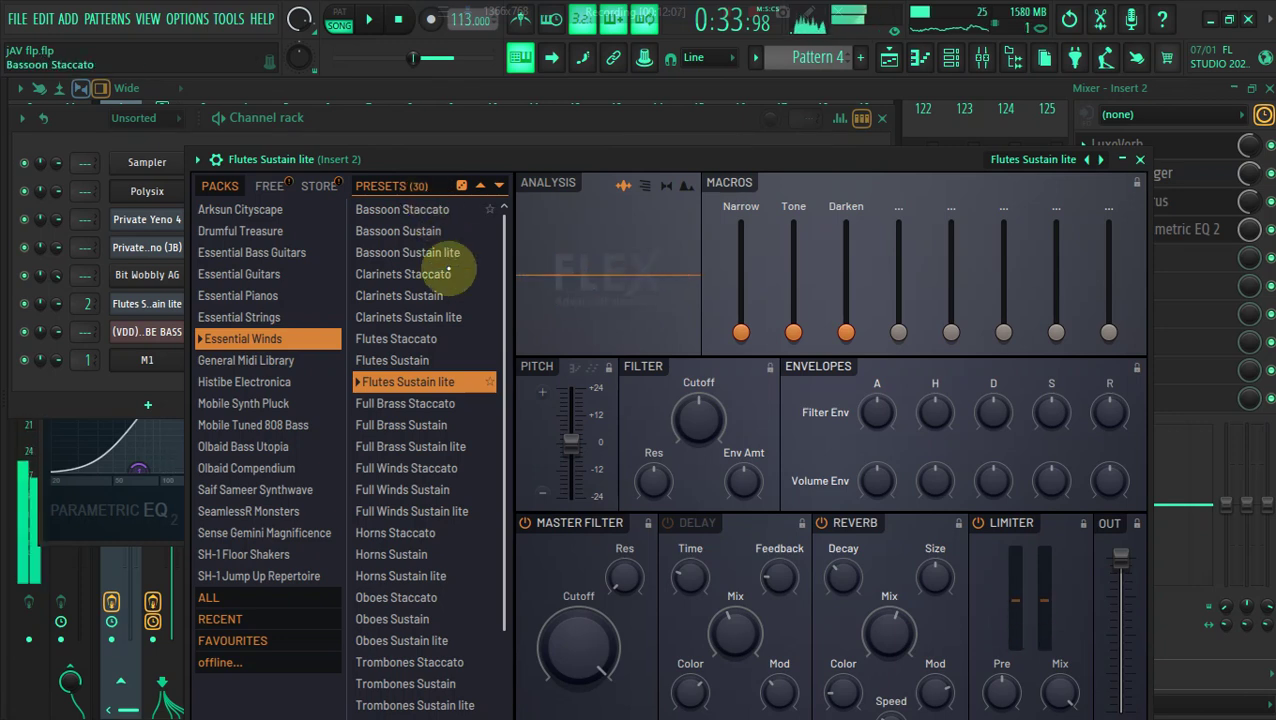
Load the Horns Staccato preset and play a few notes to audition it
left_click(405, 533)
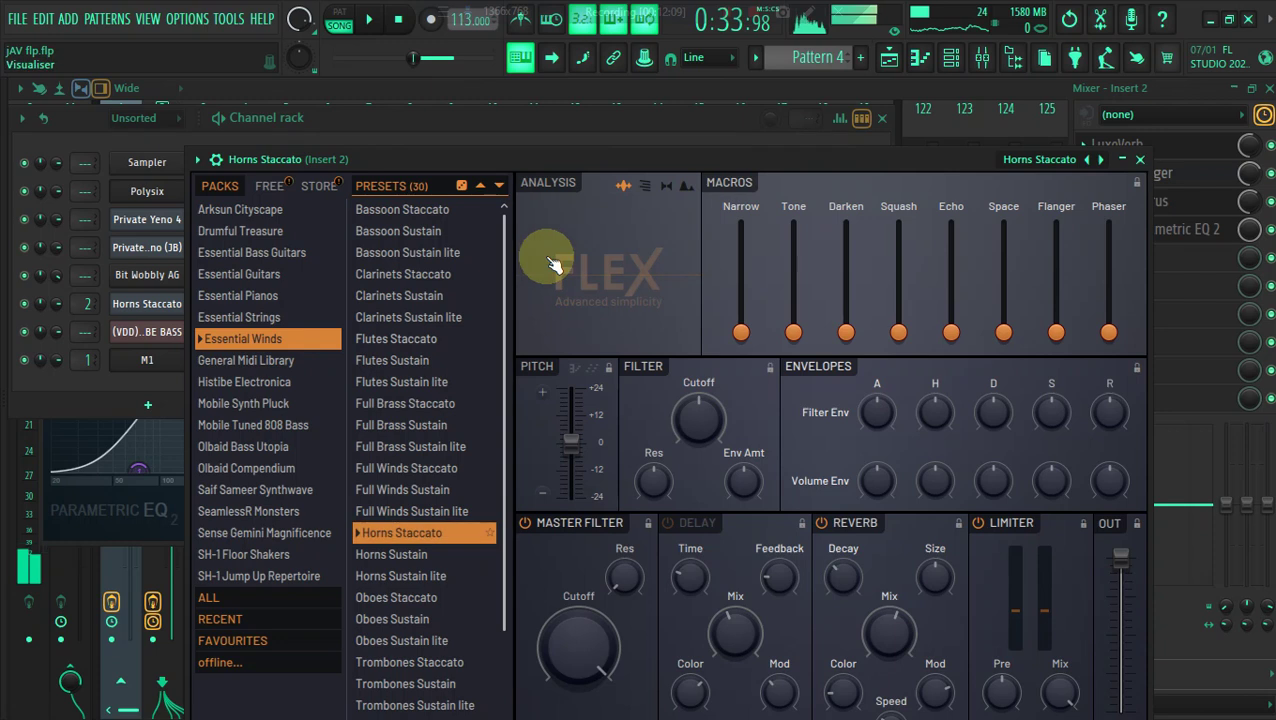
key("c")
key("q")
key("a")
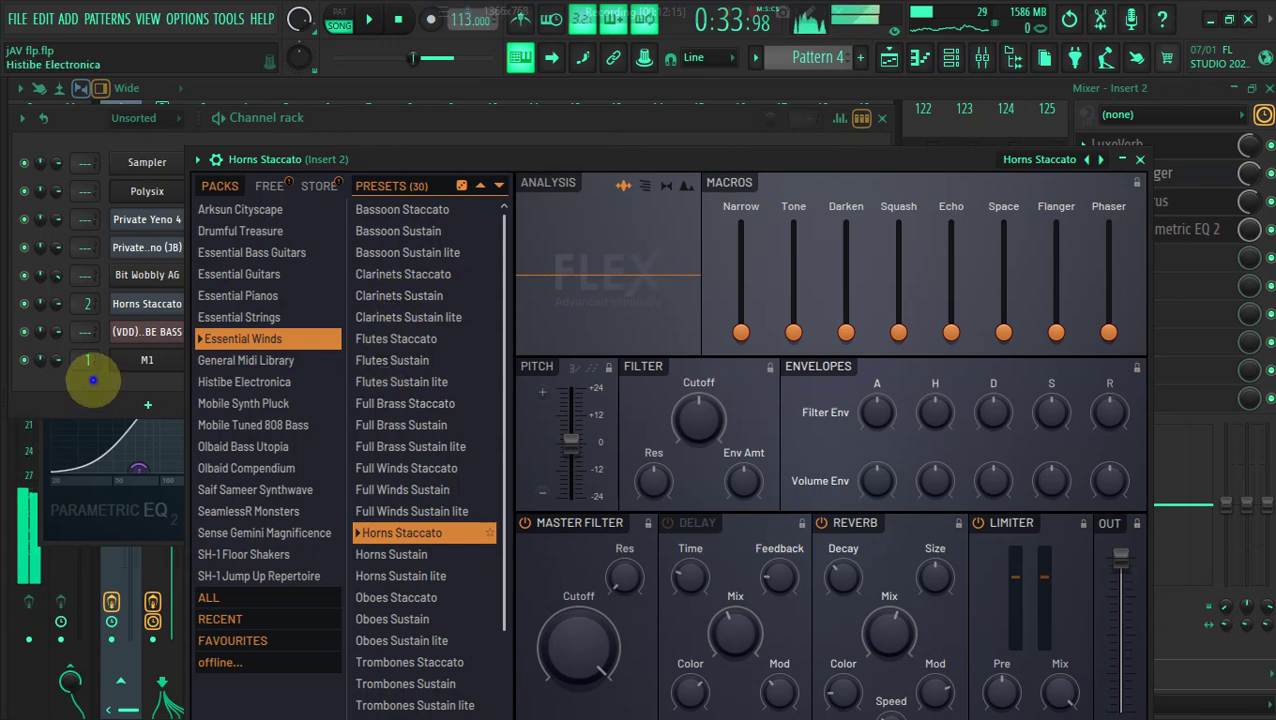
Bypass Fruity parametric EQ 2 on mixer Insert 2 and start playback with the channel rack shown
left_click(93, 380)
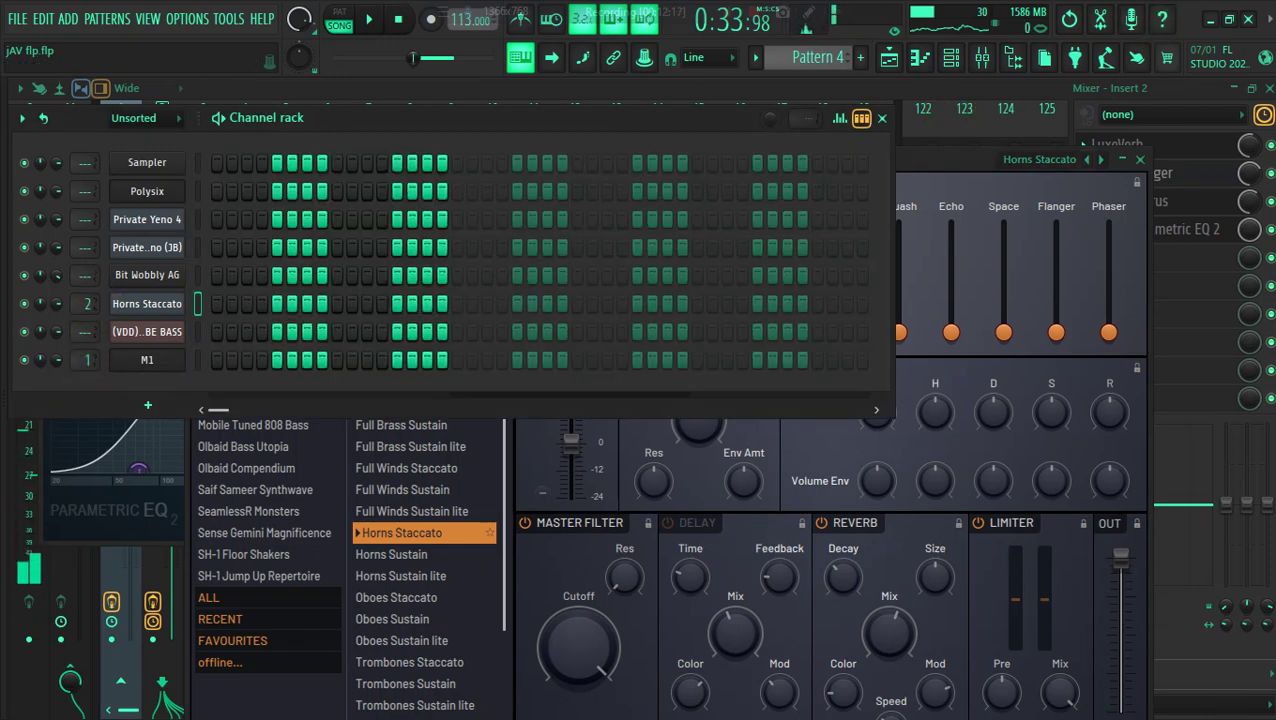
left_click(1267, 229)
key("space")
left_click(943, 58)
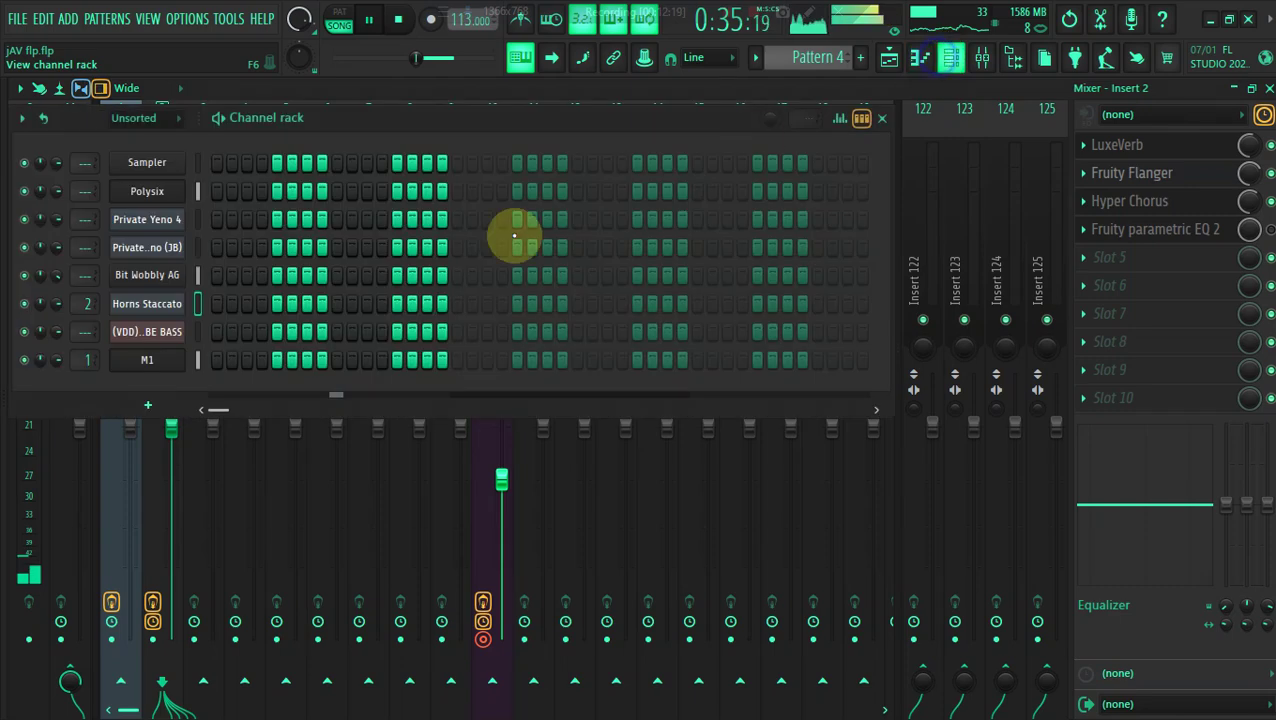
Open the Horns Staccato channel in the piano roll with the Paint tool and replay the section to find the note timing
right_click(178, 300)
left_click(205, 309)
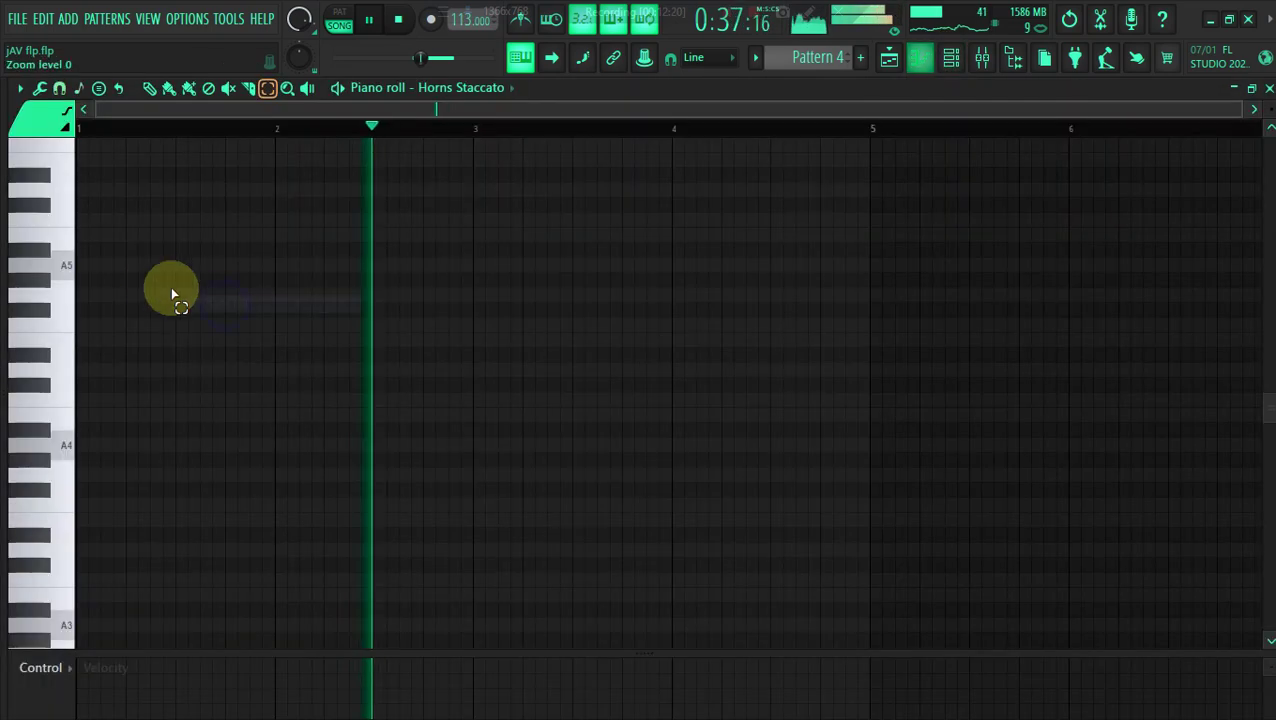
left_click(169, 88)
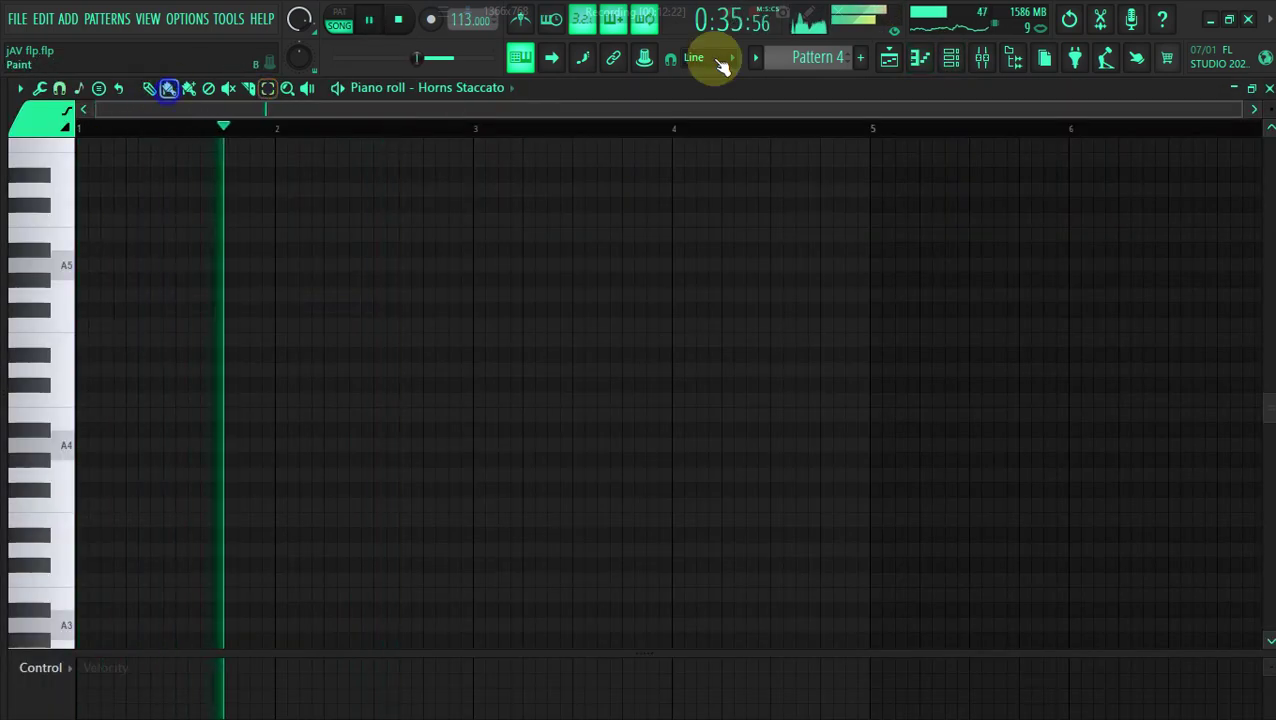
left_click_drag(1228, 107, 955, 110)
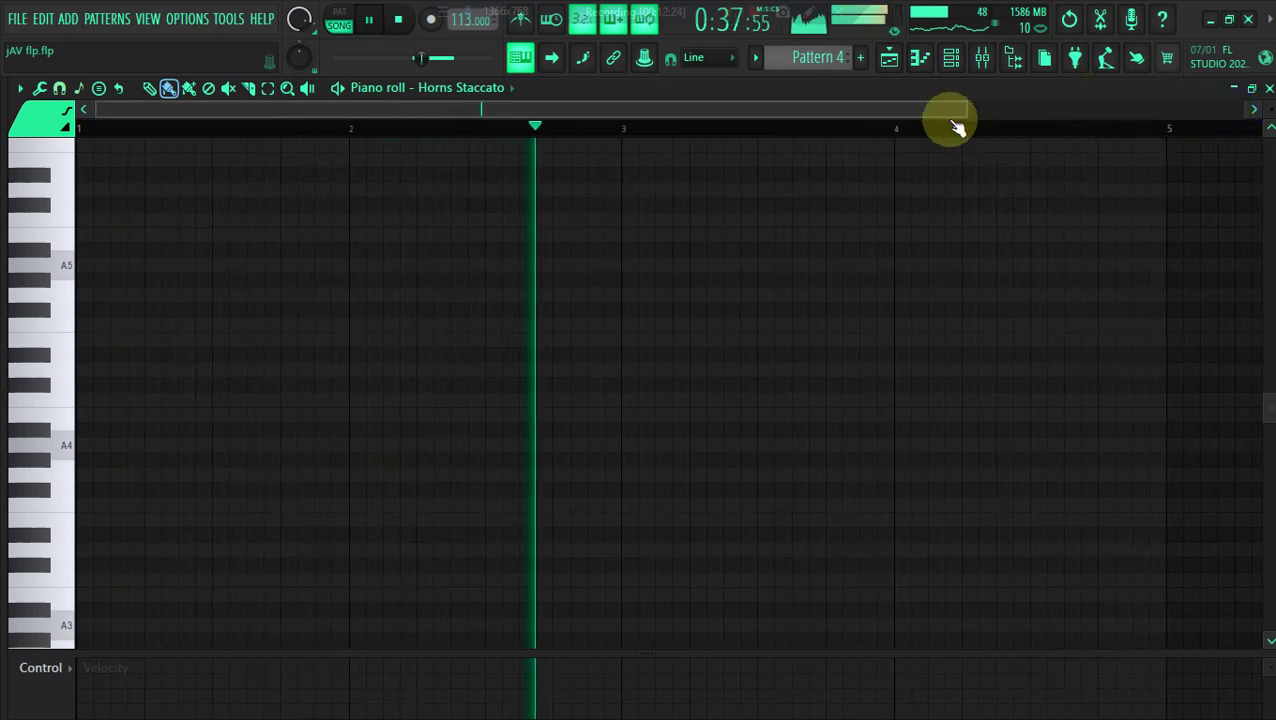
key("space")
key("space")
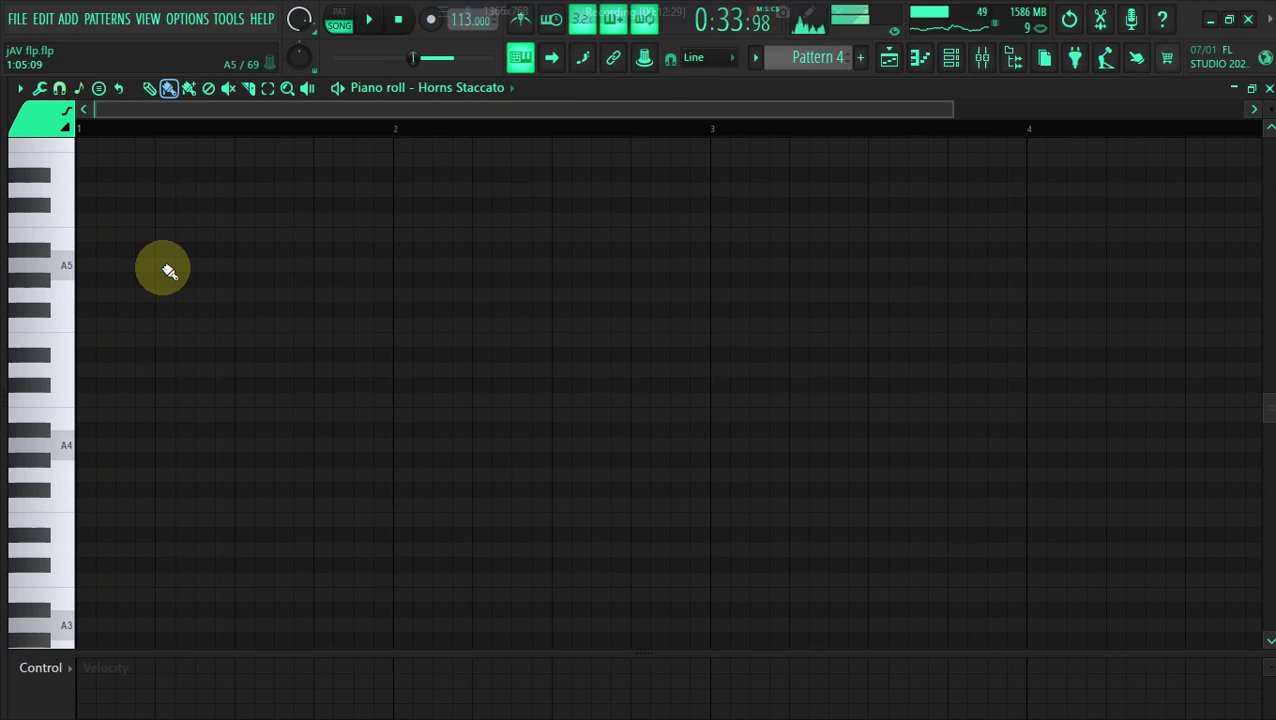
key("space")
key("space")
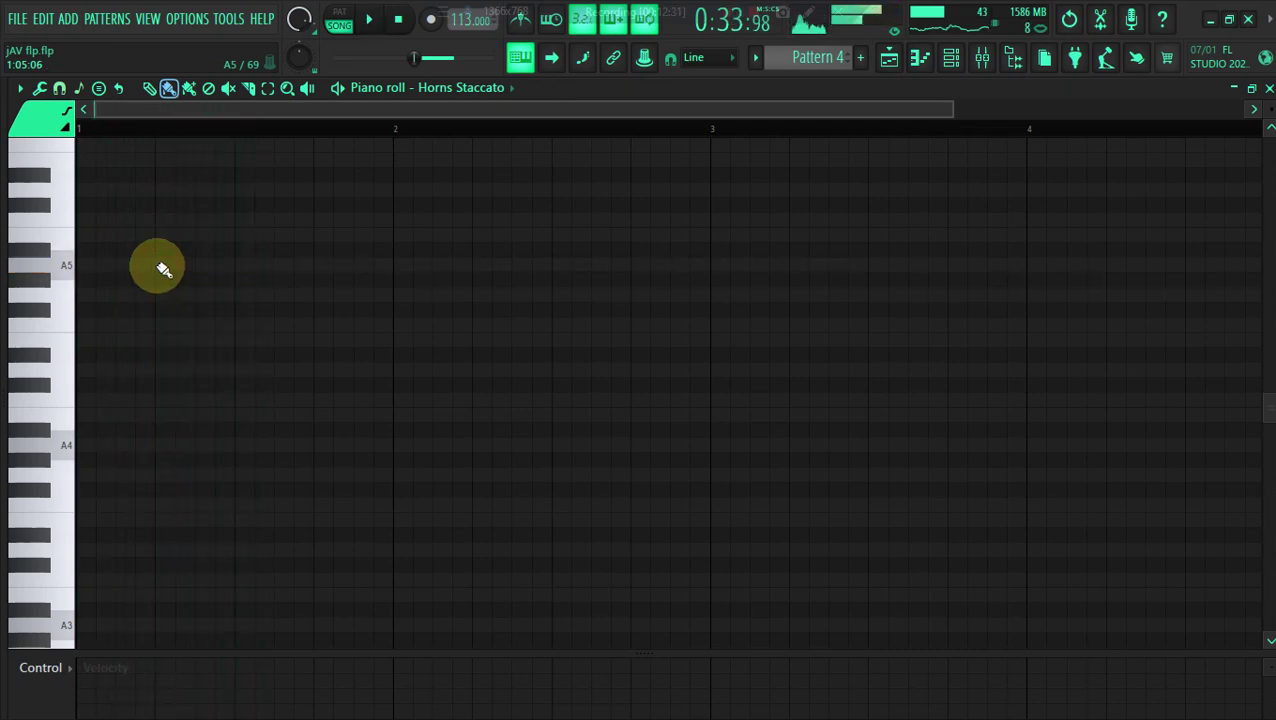
Paint an A5 note on the third step of bar 1 and replace it with one on the fifth step
left_click(120, 266)
key("space")
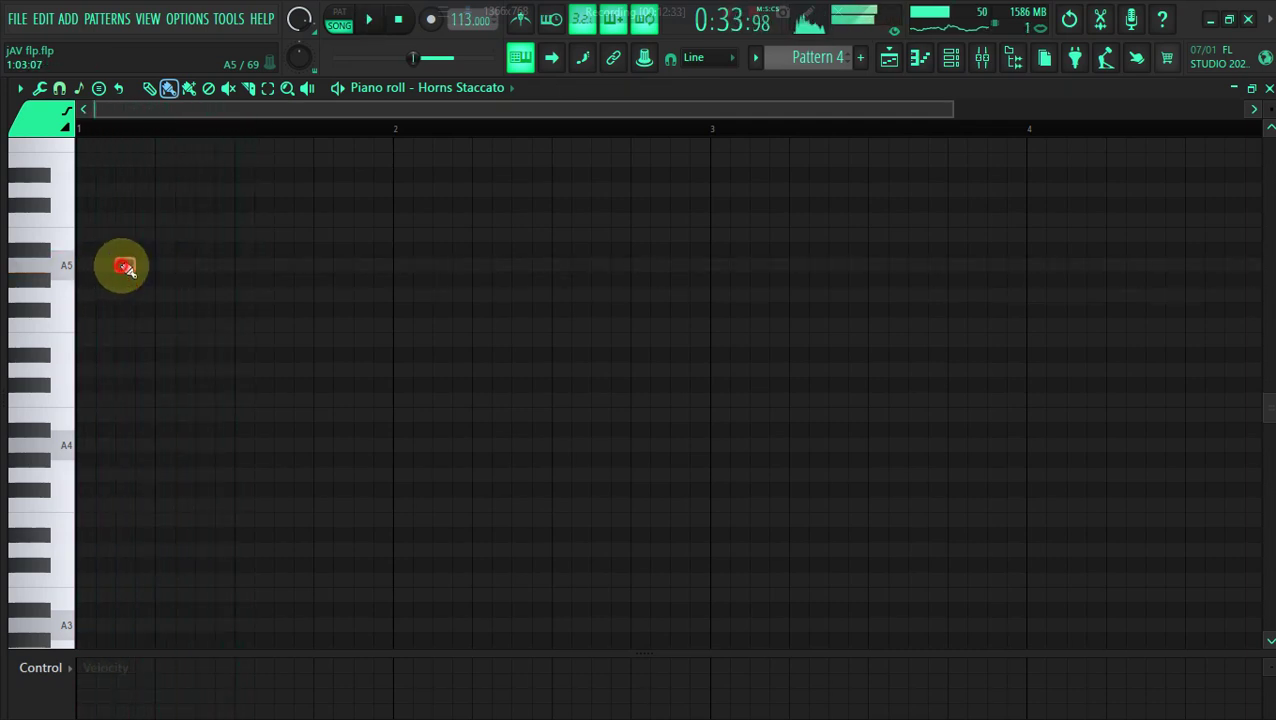
key("space")
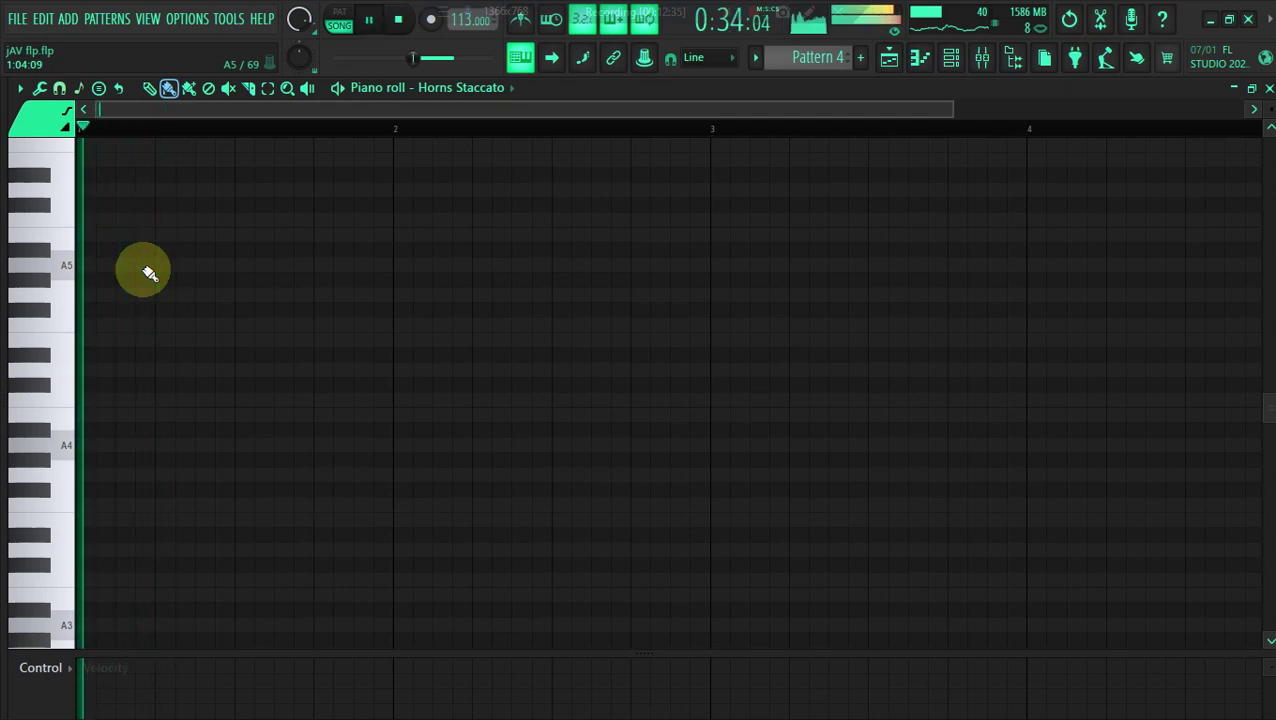
left_click(162, 265)
key("space")
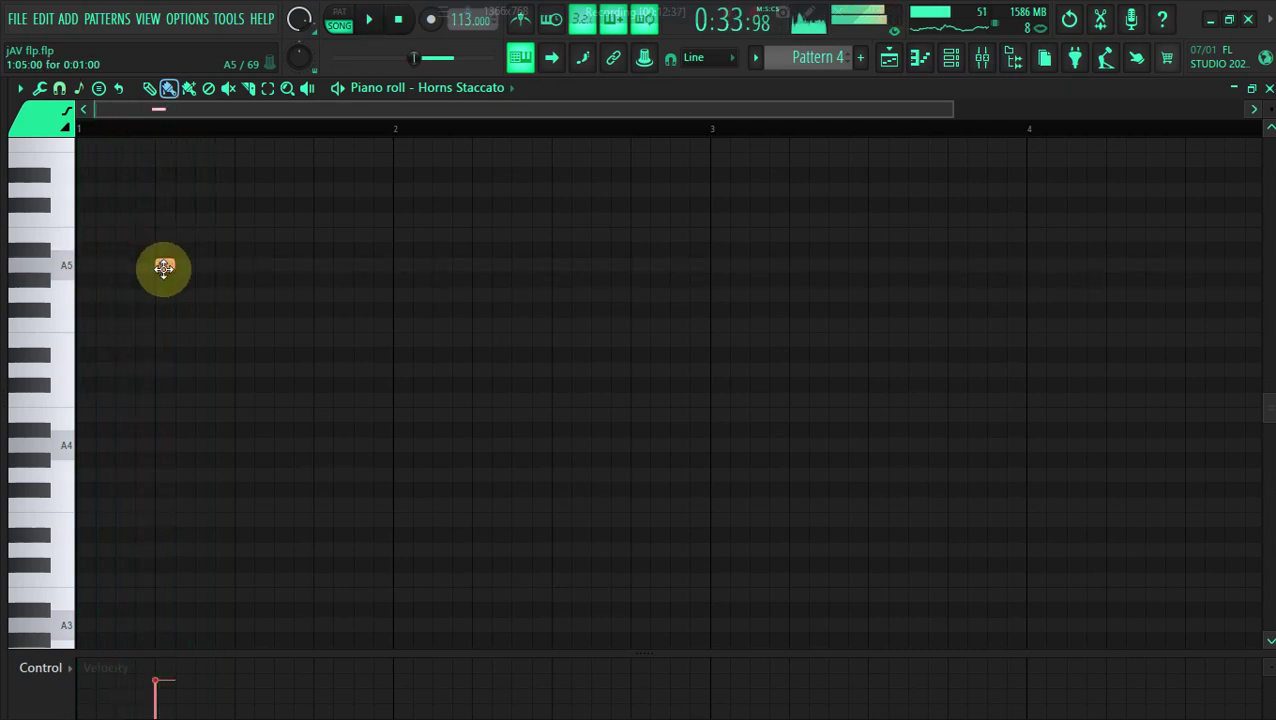
Move the note to the seventh step of bar 1 at A6 and lengthen it to three steps
key("space")
key("space")
key("ctrl+Up")
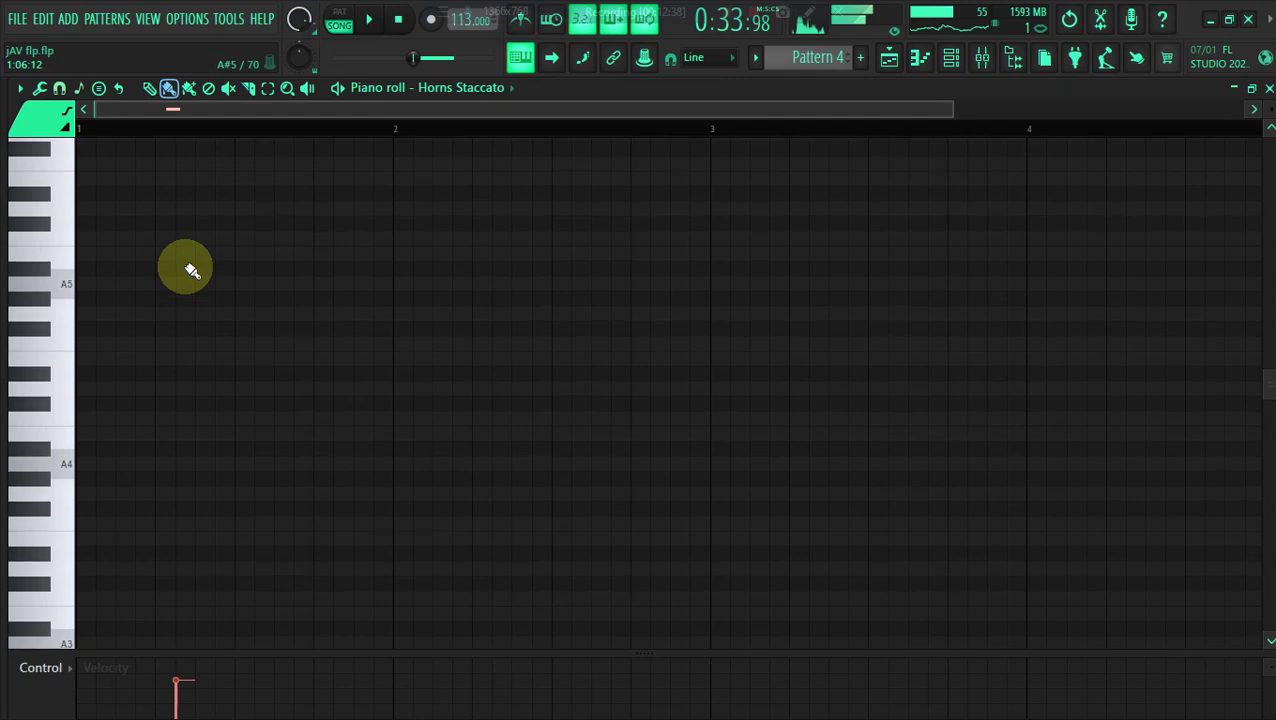
key("space")
key("shift+Right")
scroll(185, 267, "up", 3)
key("space")
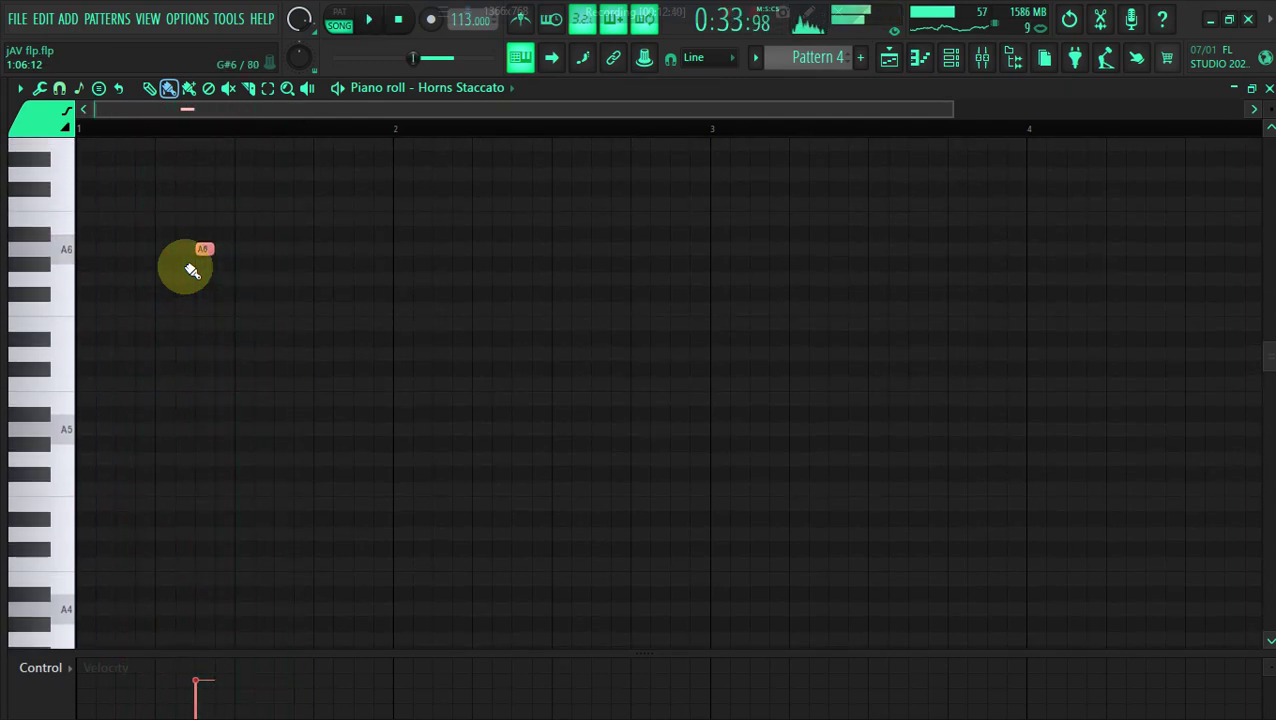
left_click_drag(215, 251, 242, 250)
key("space")
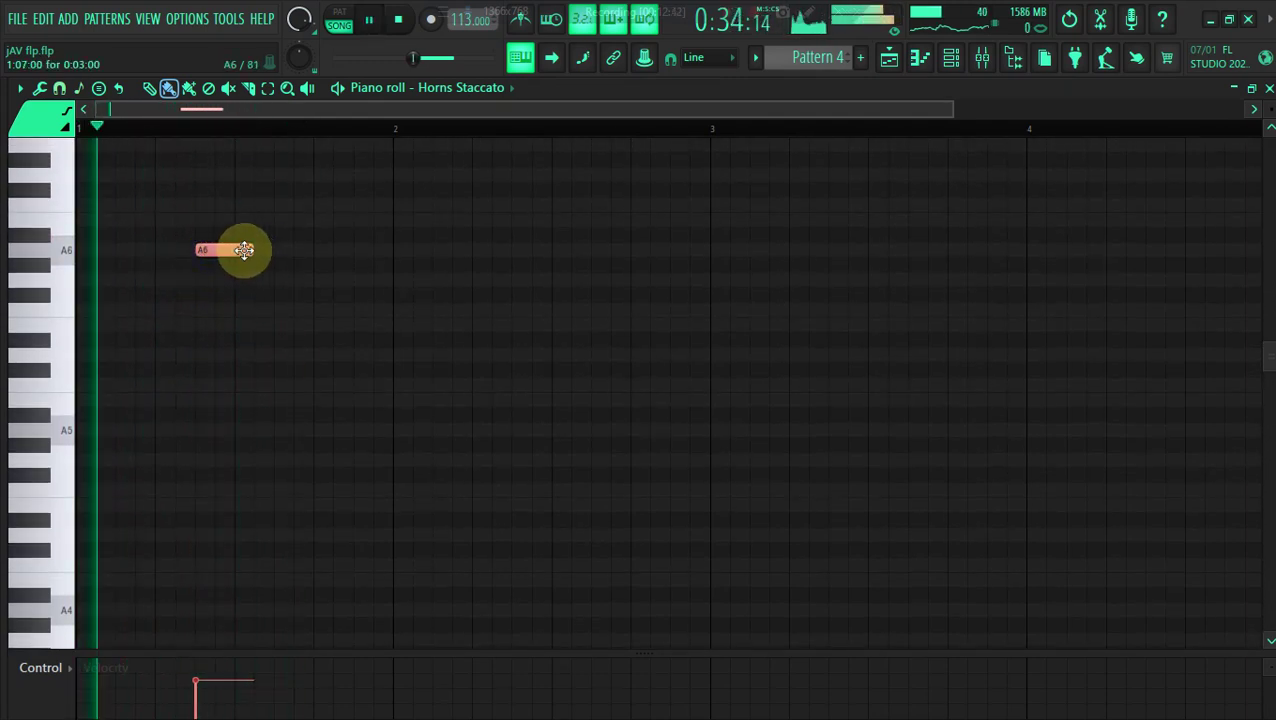
Try second notes at C7 and B6, keeping only the first note, transposed down one octave to A5
left_click(277, 203)
right_click(277, 203)
key("space")
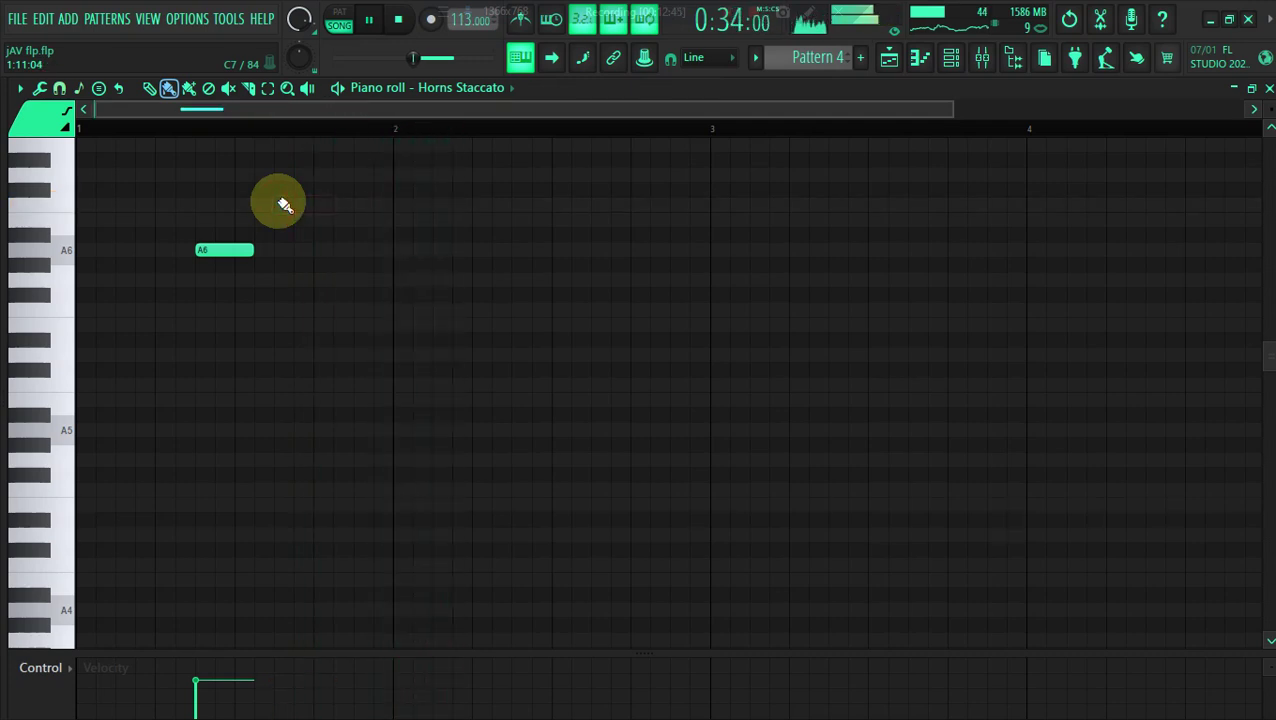
left_click(277, 219)
key("space")
key("ctrl+a")
key("ctrl+Down")
right_click(300, 402)
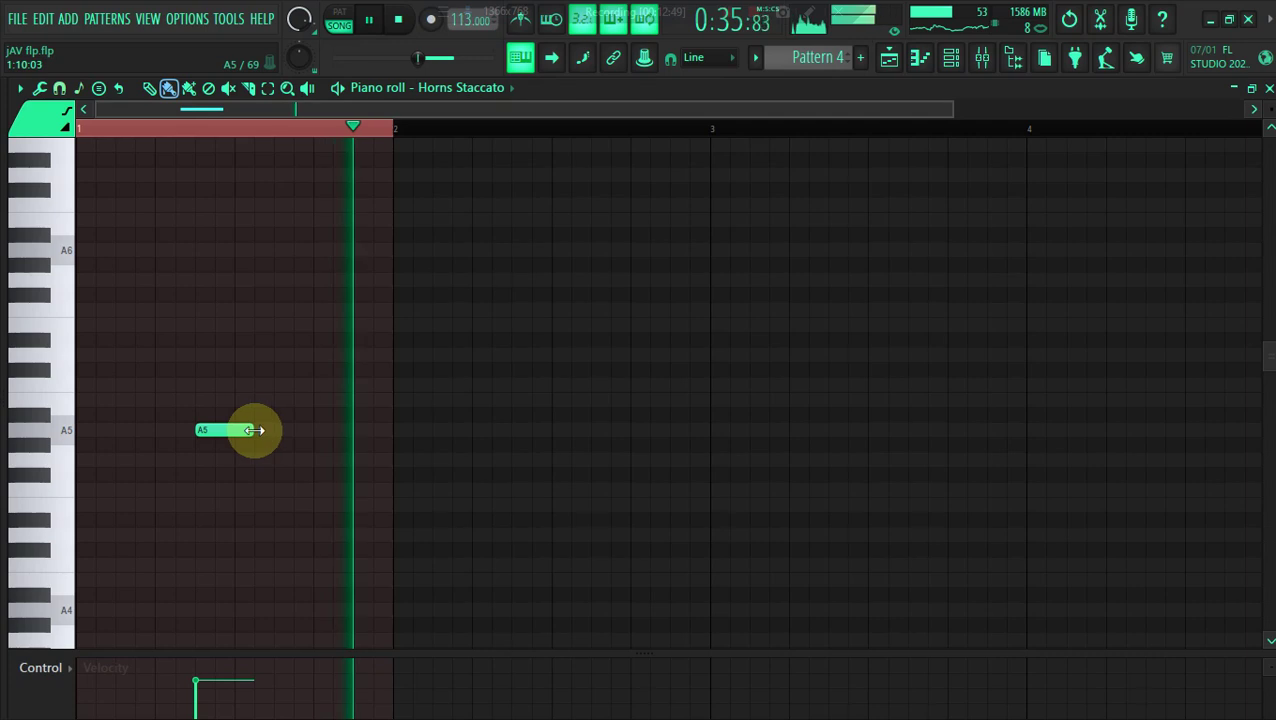
Lengthen the A5 note to six steps and replay the section
left_click_drag(254, 430, 316, 434)
key("space")
key("space")
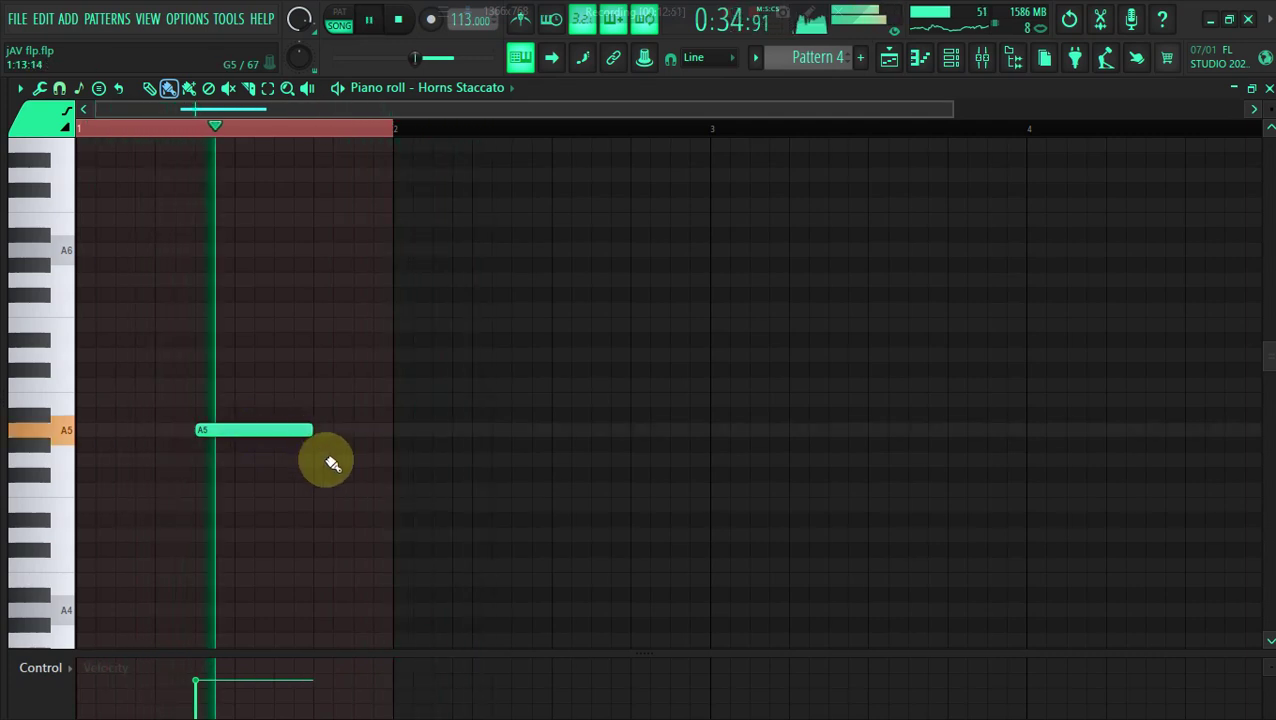
Try follow-up notes at B5 and D6 after the A5 note and delete both
left_click(370, 490)
left_click_drag(379, 490, 384, 396)
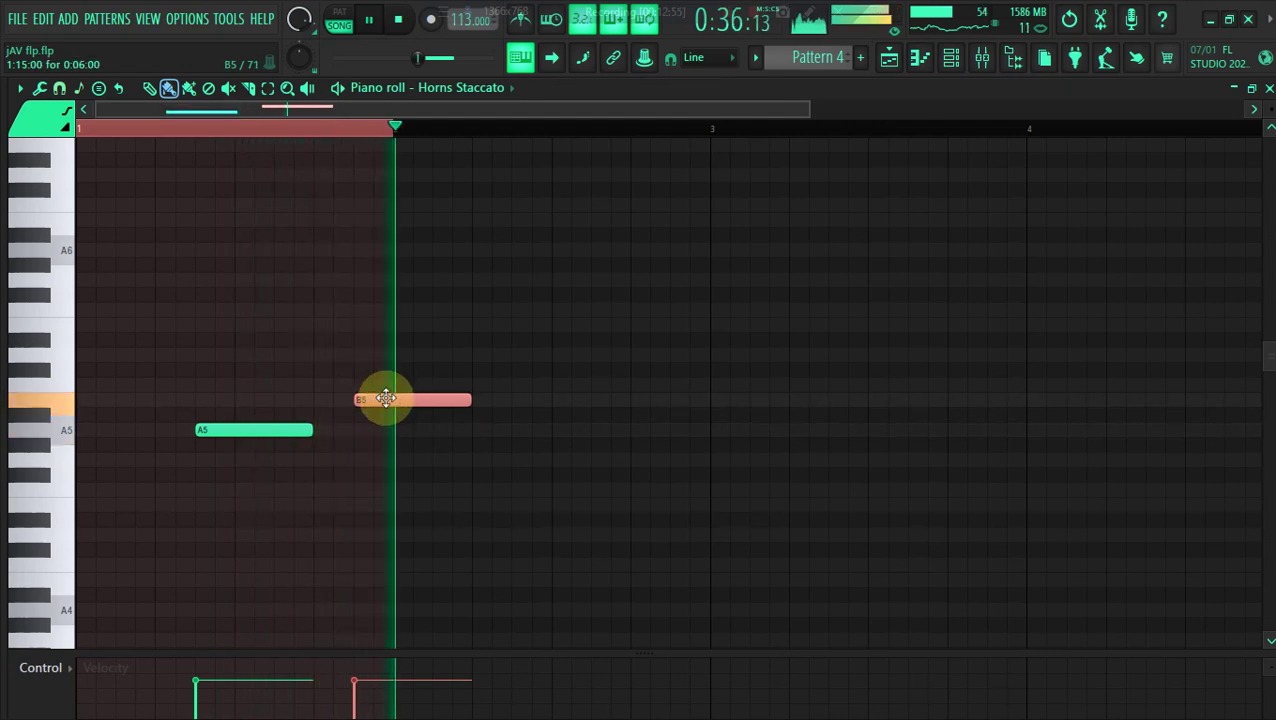
left_click(324, 354)
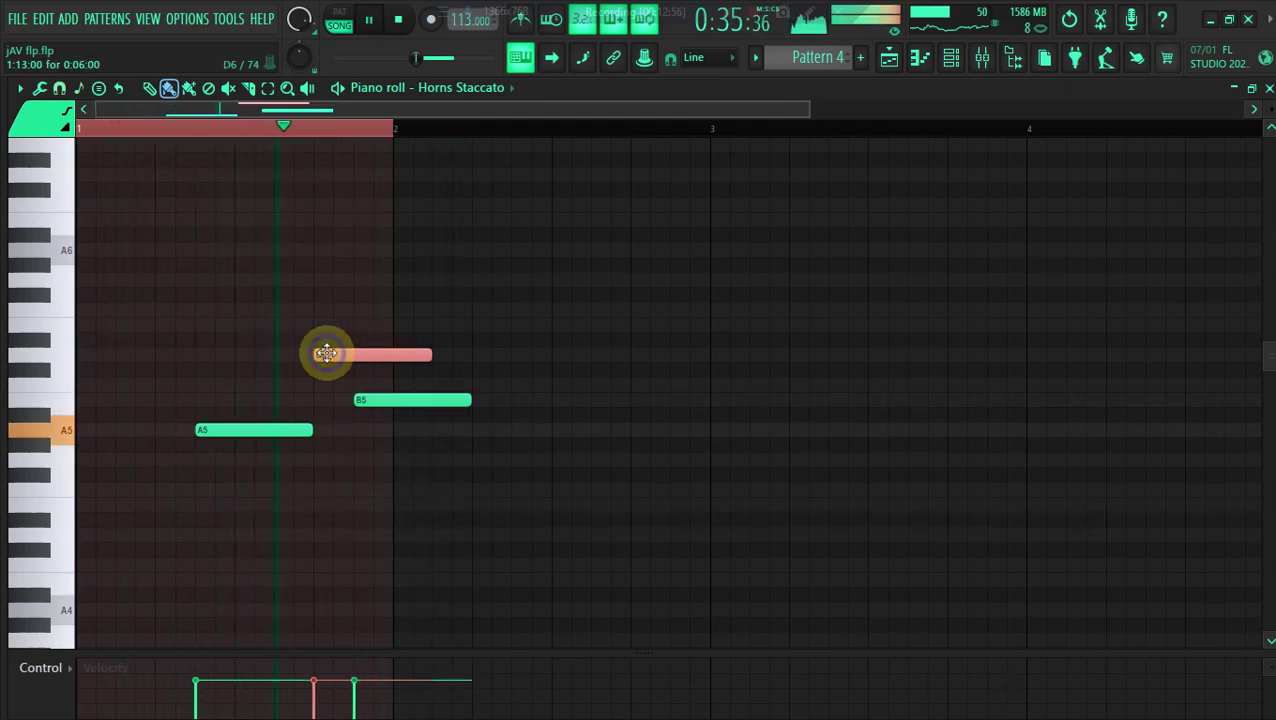
right_click(326, 353)
right_click(400, 399)
Stop playback and load the Chill Guitar preset from the Essential Guitars pack into the Horns Staccato channel
left_click(951, 57)
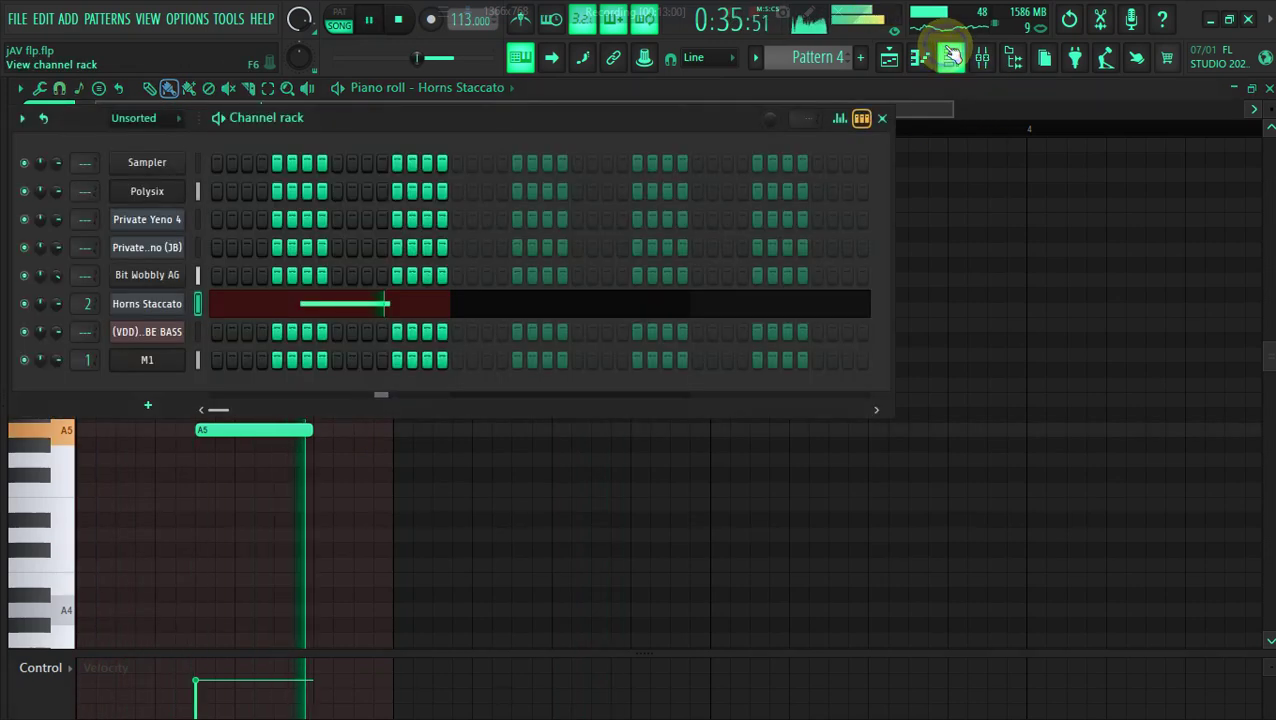
key("space")
left_click(163, 305)
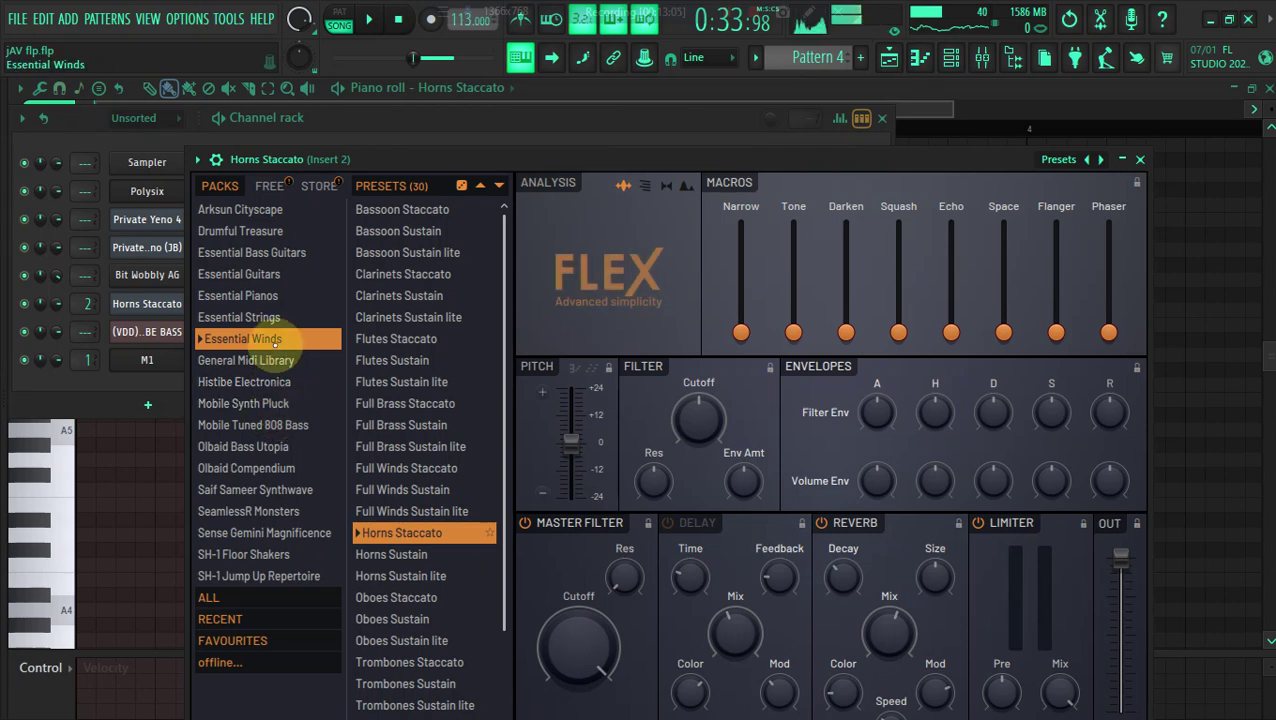
left_click(270, 274)
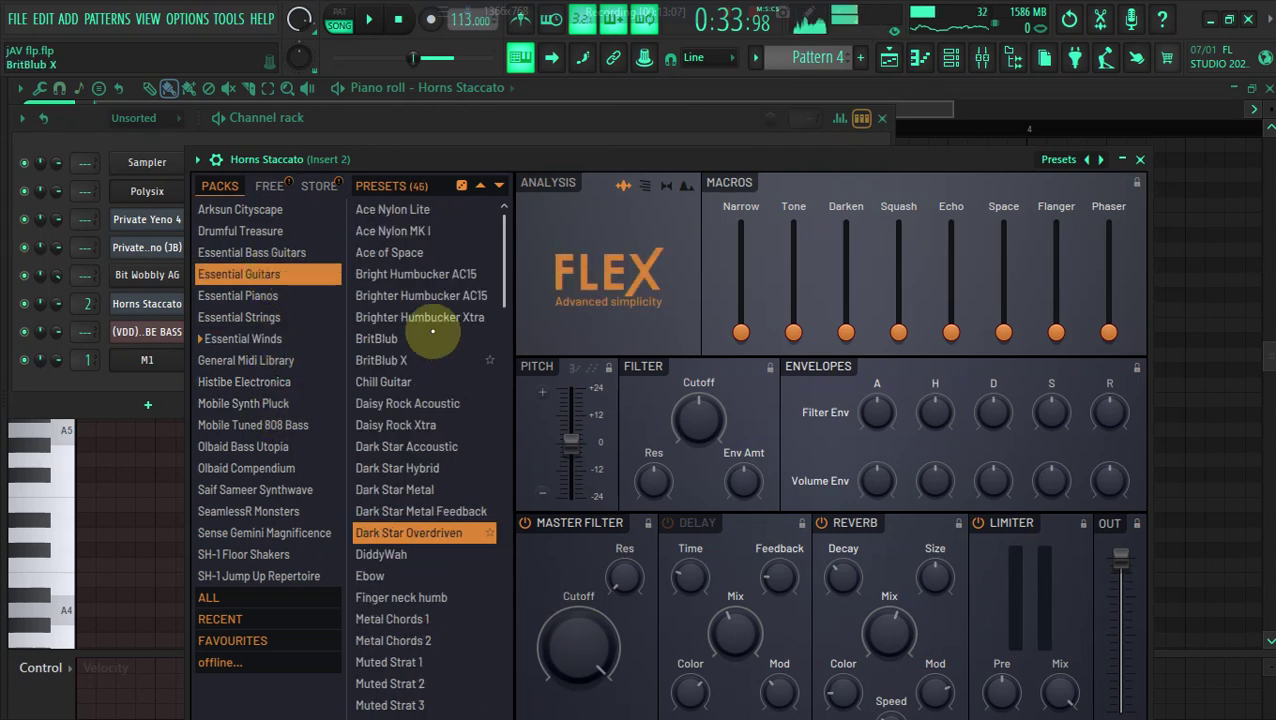
left_click_drag(427, 153, 409, 70)
left_click(366, 299)
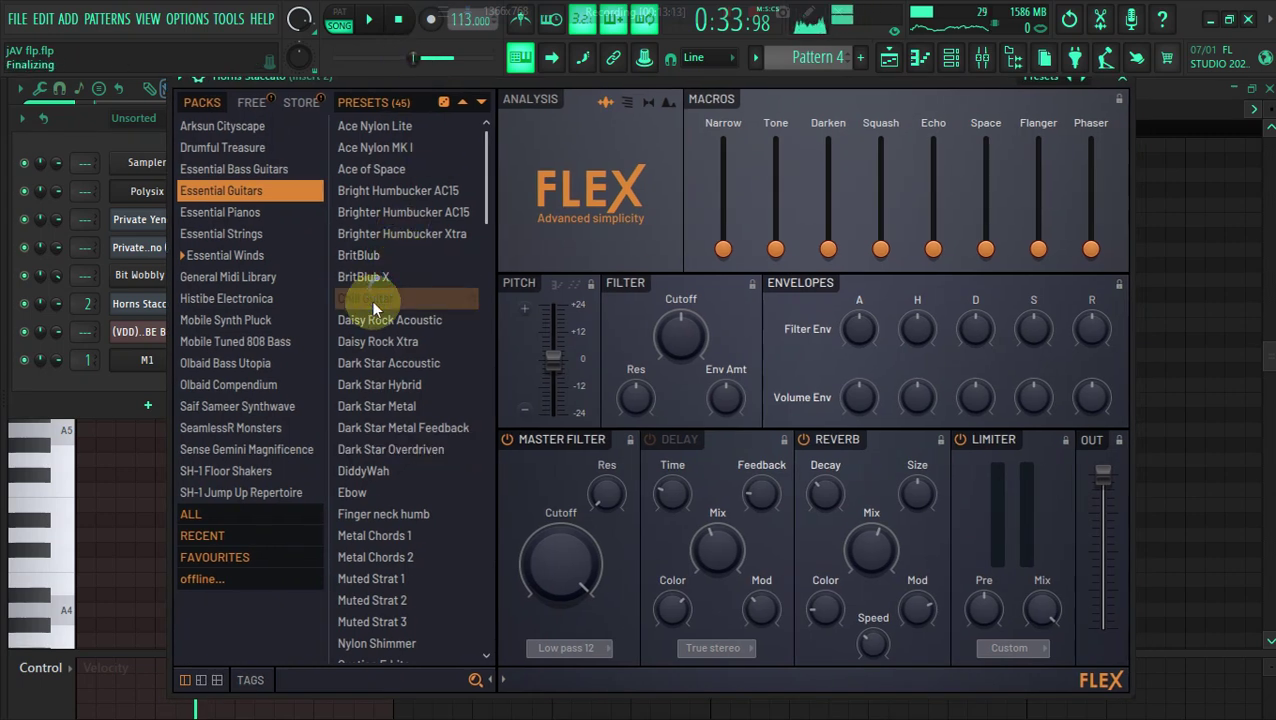
Clear the channel's old note and draw a three-step A5 note on the third step of bar 1 for Chill Guitar
left_click(84, 140)
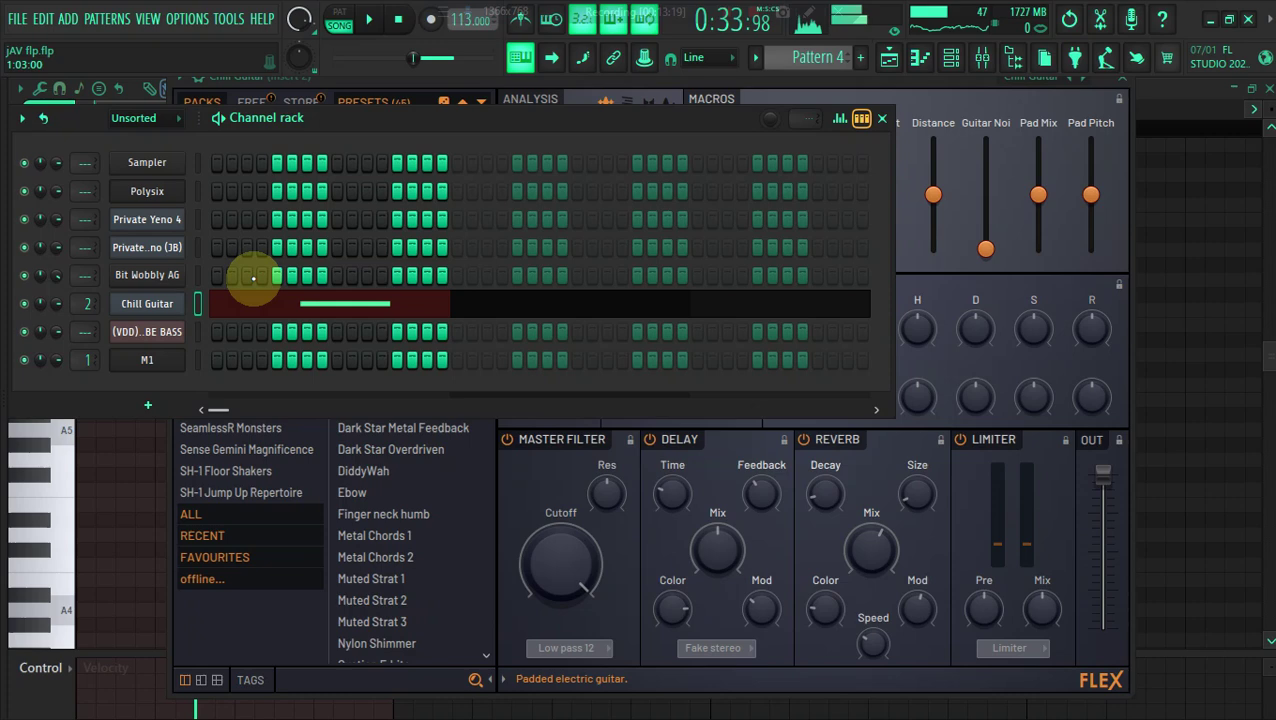
left_click(258, 303)
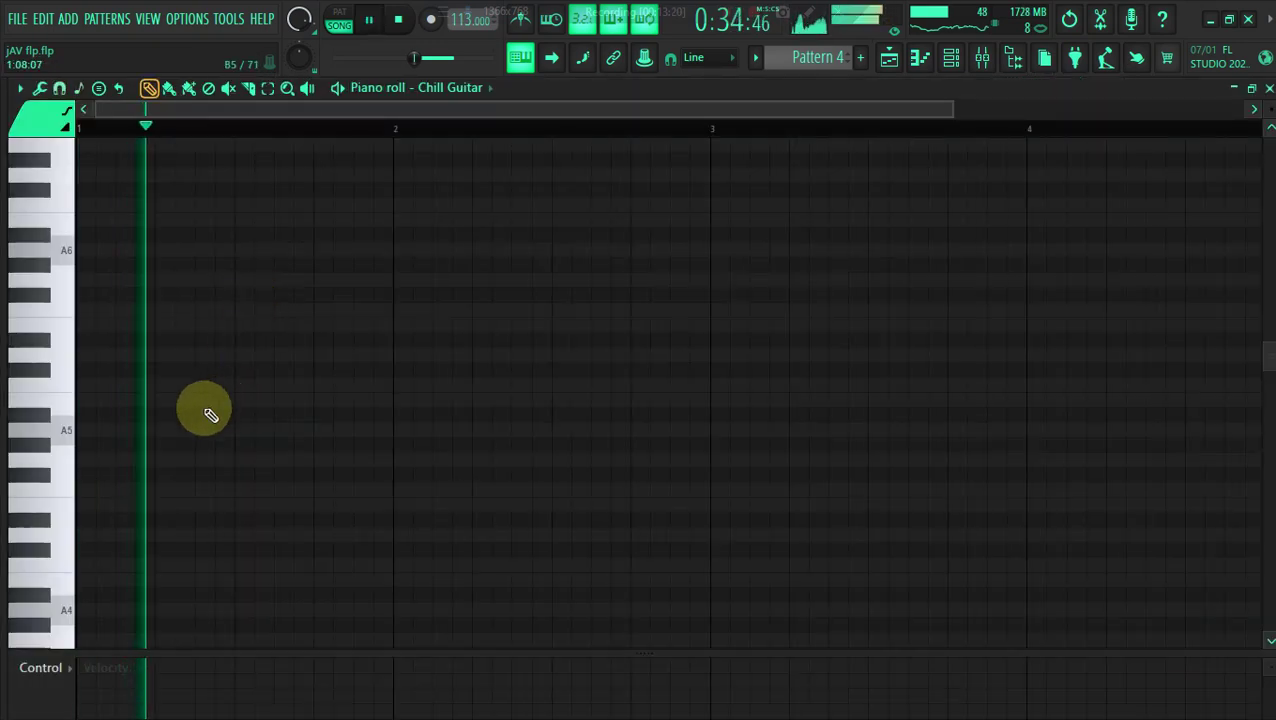
key("space")
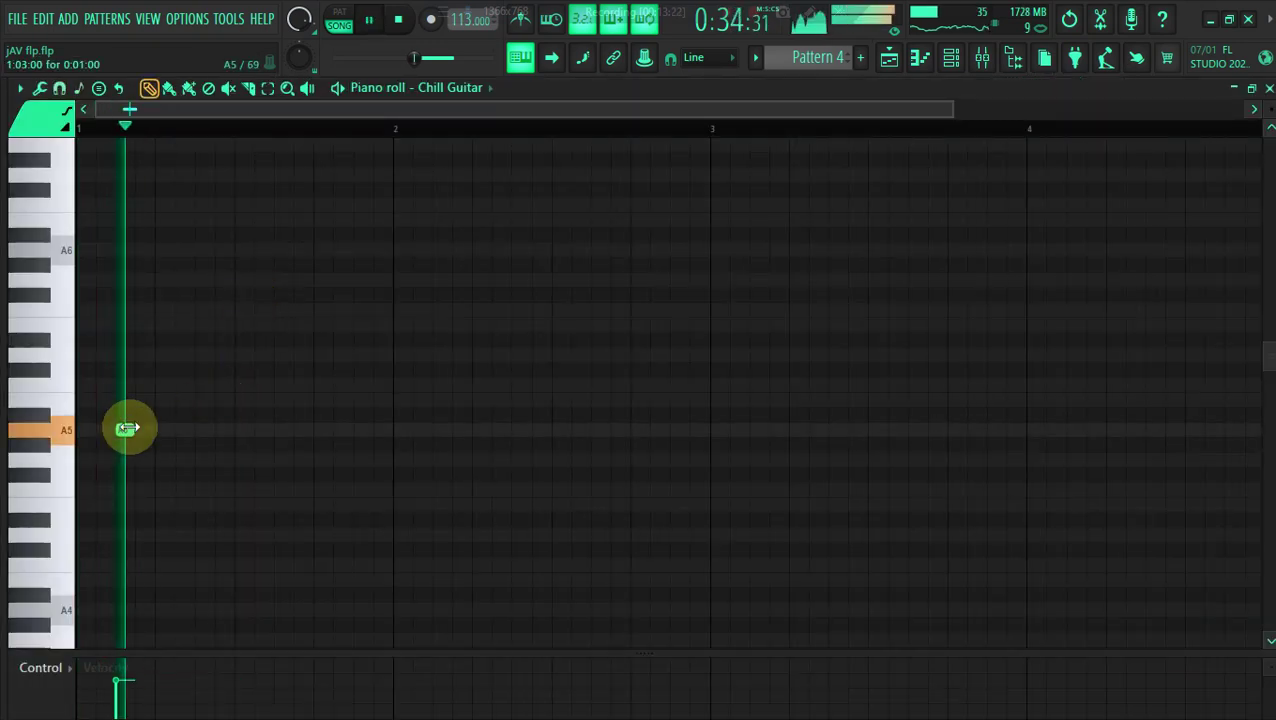
left_click_drag(129, 428, 168, 429)
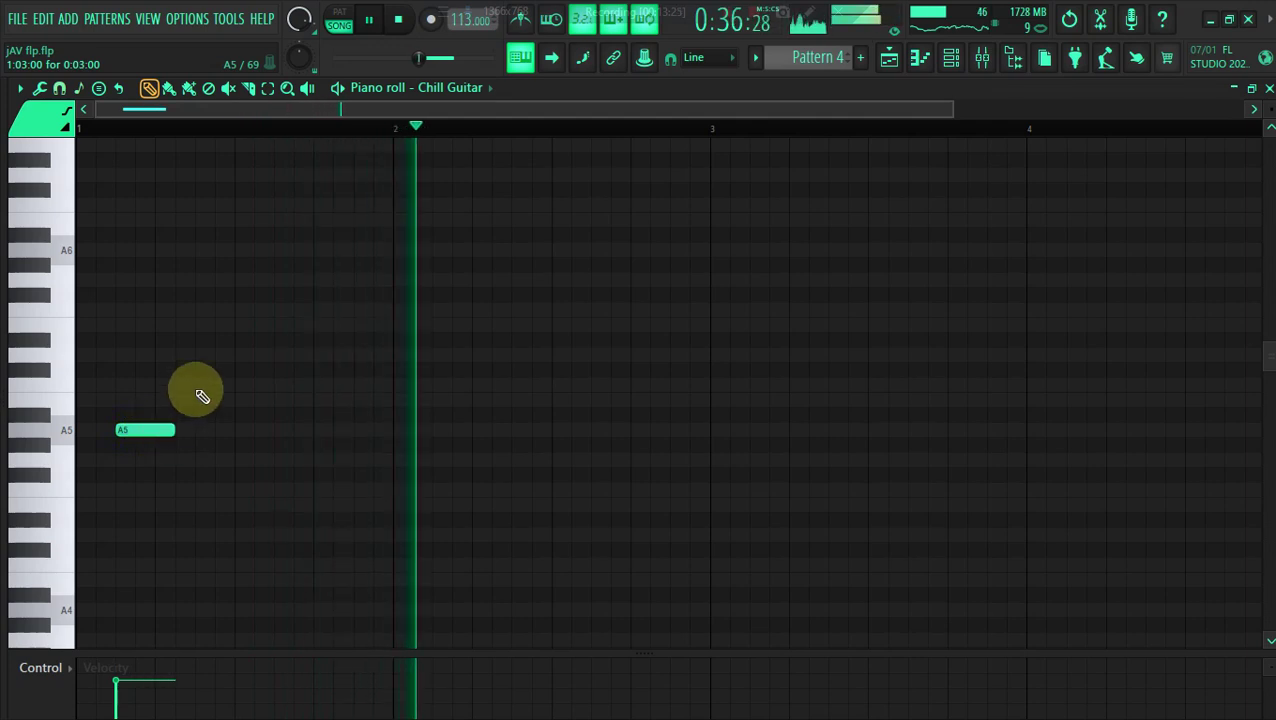
Try a second note at E5 after the A5 note, delete both notes and stop playback
left_click(182, 507)
scroll(192, 512, "down", 2)
right_click(146, 342)
right_click(220, 416)
key("space")
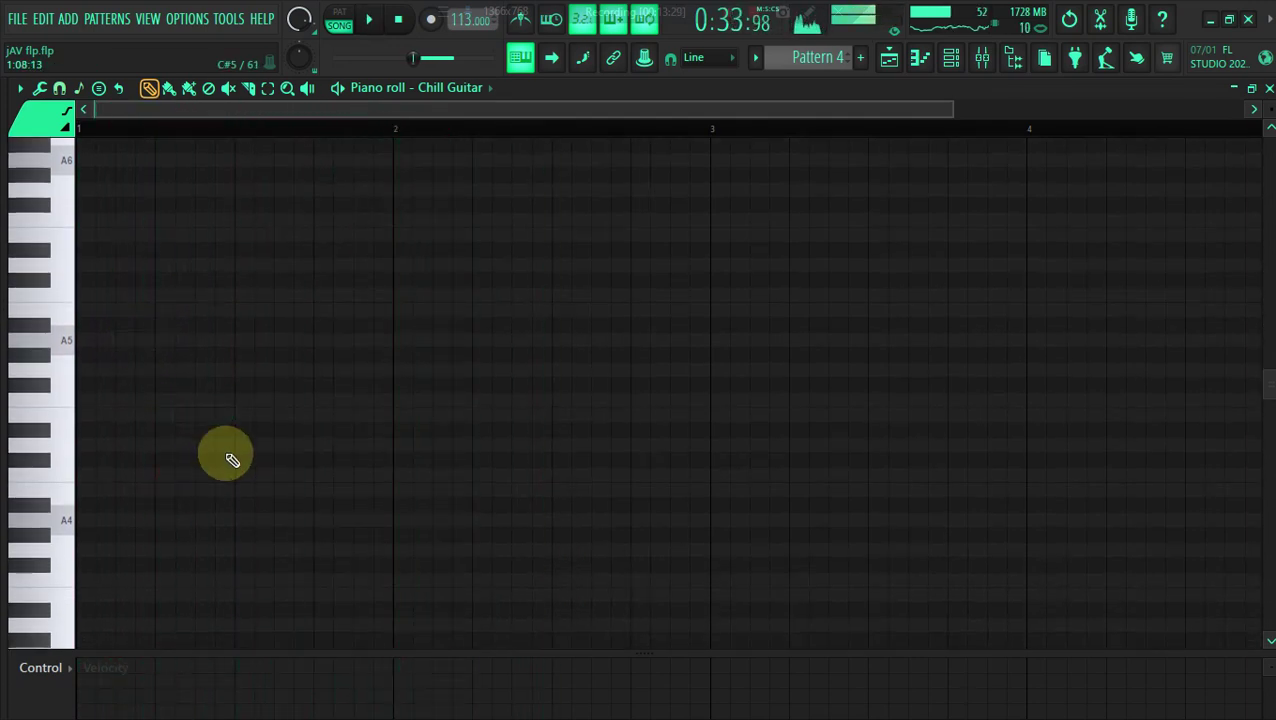
Check the effect slots on mixer Insert 2 and reopen the Chill Guitar channel's piano roll
left_click(955, 55)
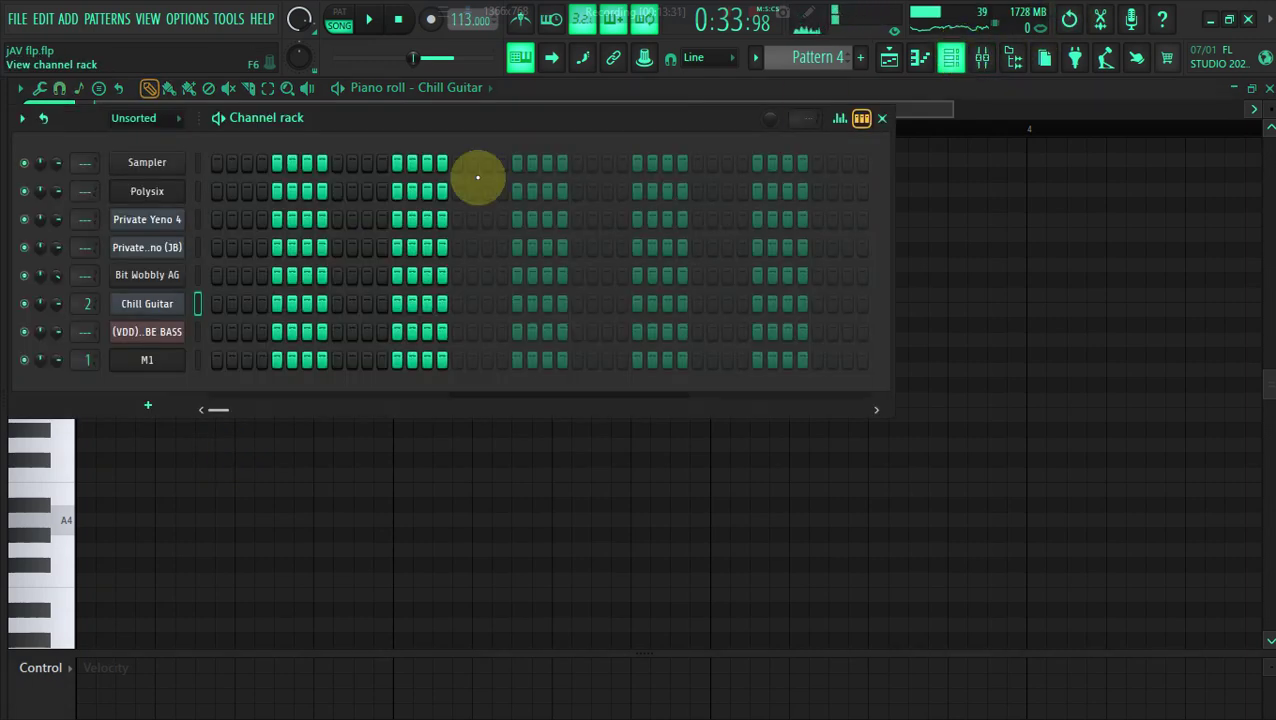
left_click(982, 57)
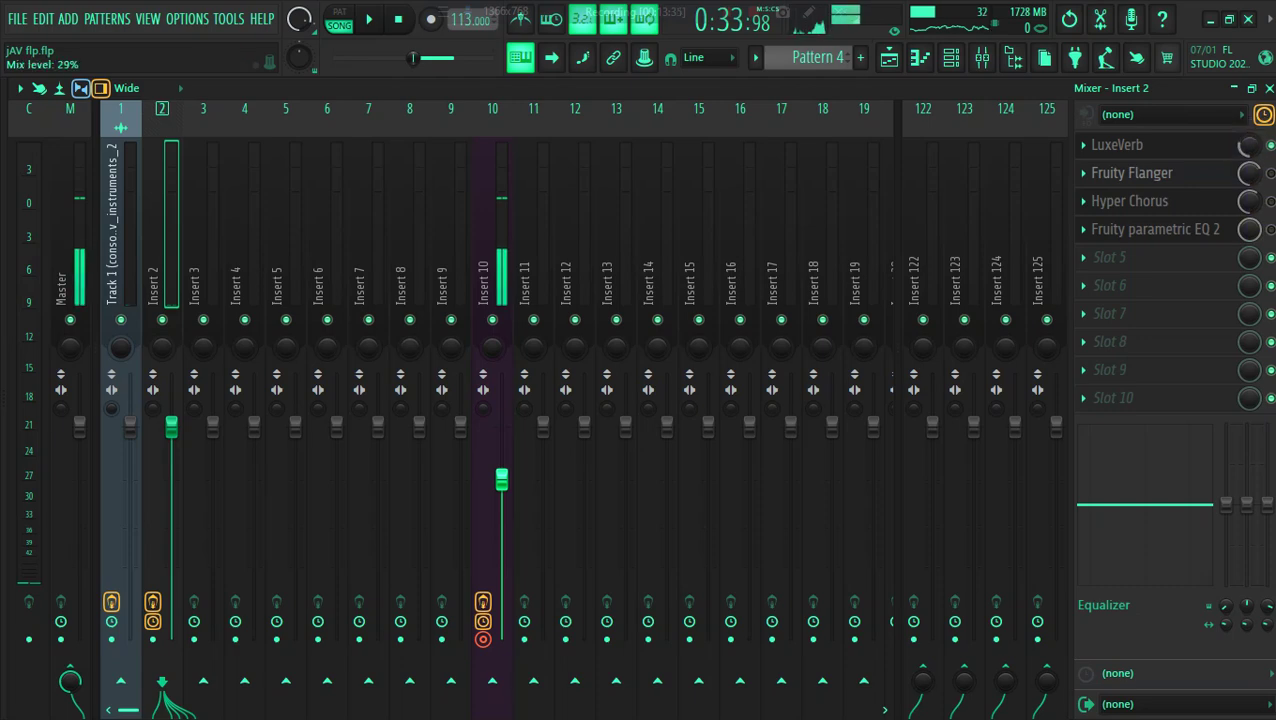
left_click(951, 57)
right_click(156, 307)
left_click(198, 304)
right_click(174, 303)
left_click(196, 305)
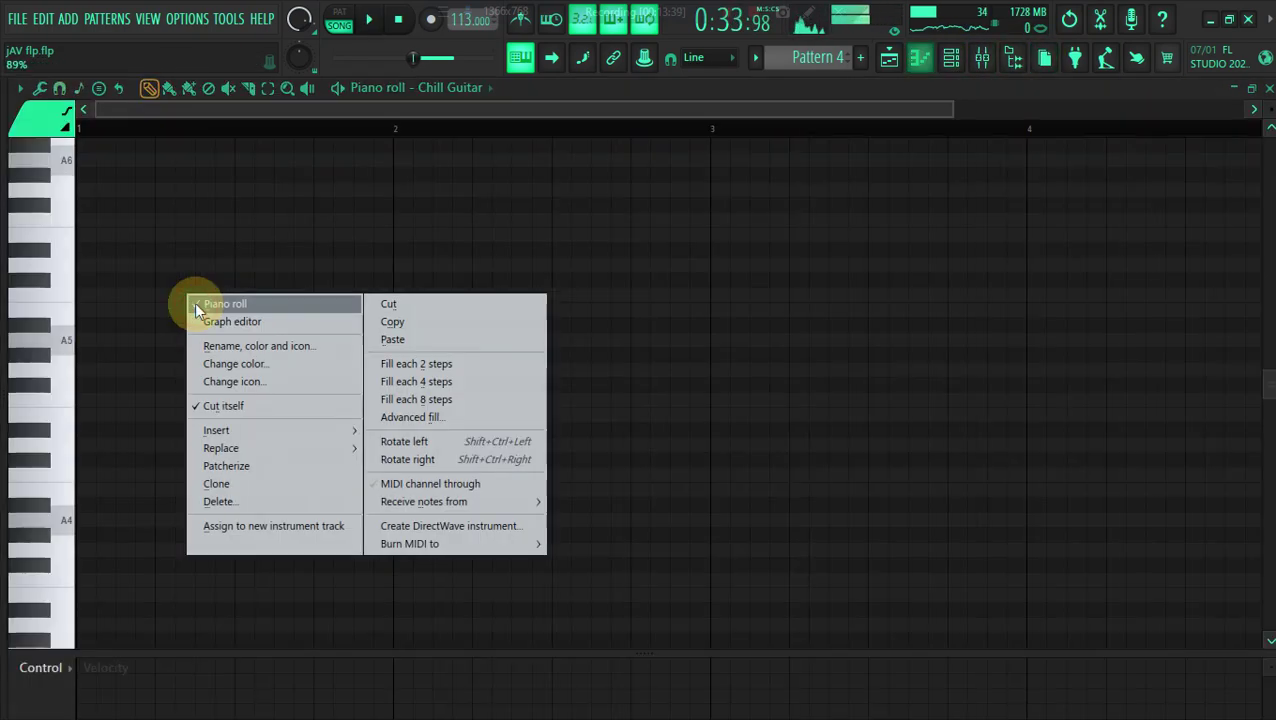
Draw one-step F4, A4 and D5 notes on steps 5 and 6 of bar 1, followed by eight-step C5 and E5 notes, and audition them
left_click(171, 298)
left_click_drag(172, 298, 192, 548)
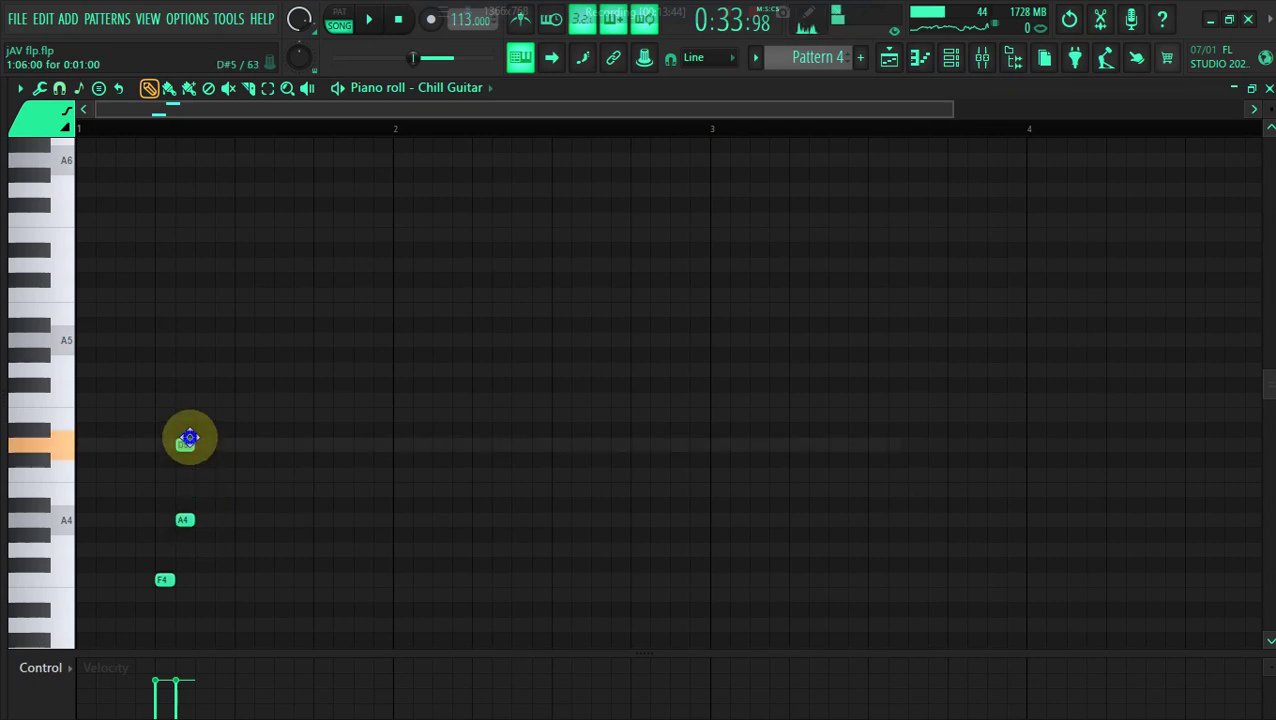
left_click_drag(213, 473, 352, 474)
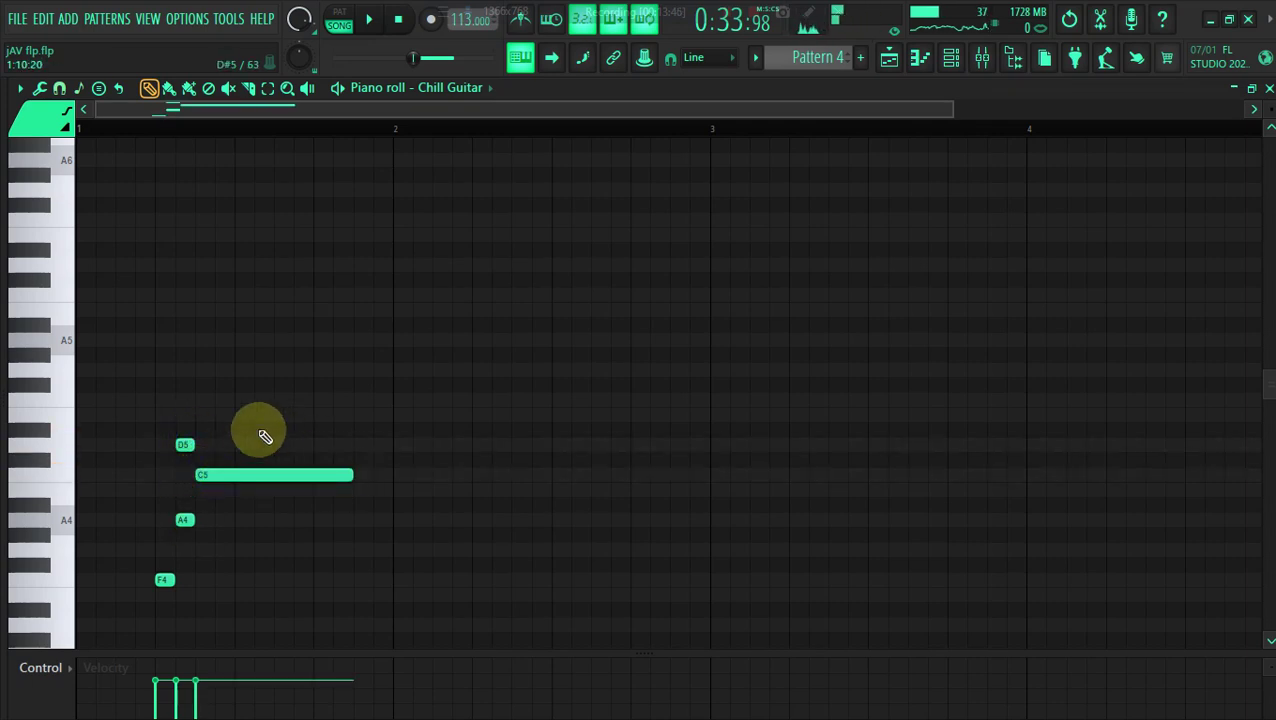
left_click(243, 415)
key("space")
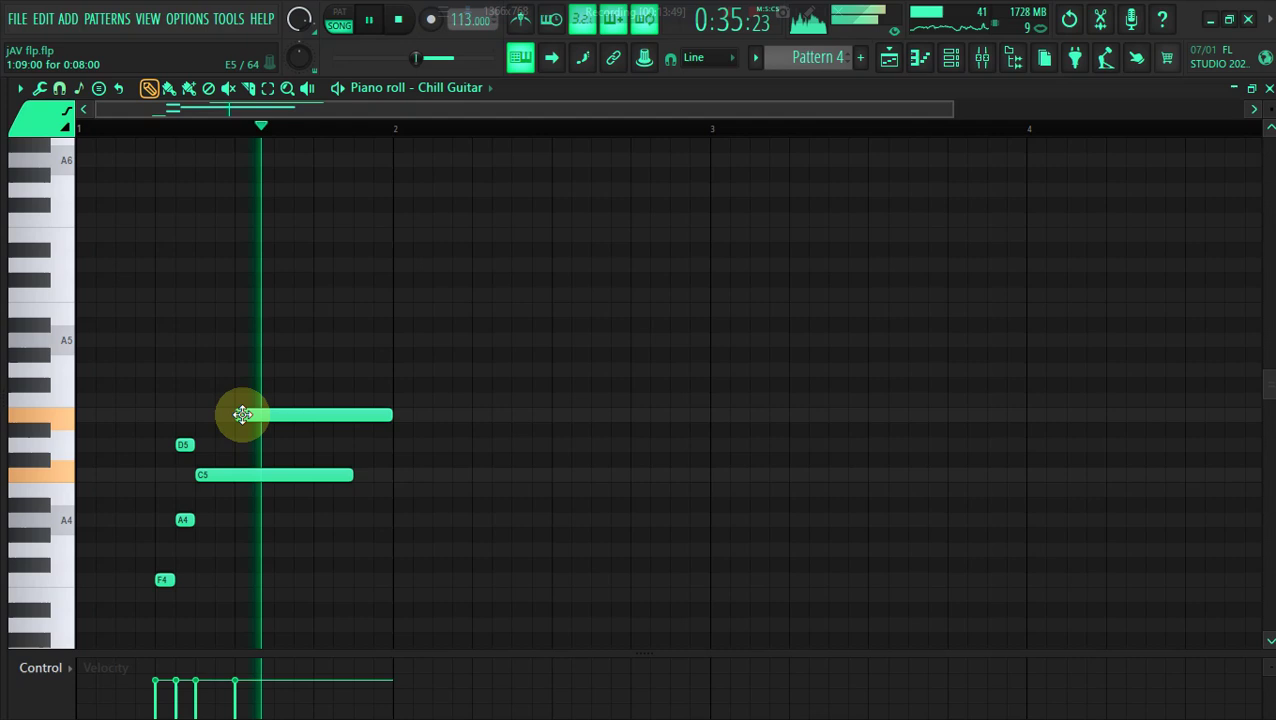
key("space")
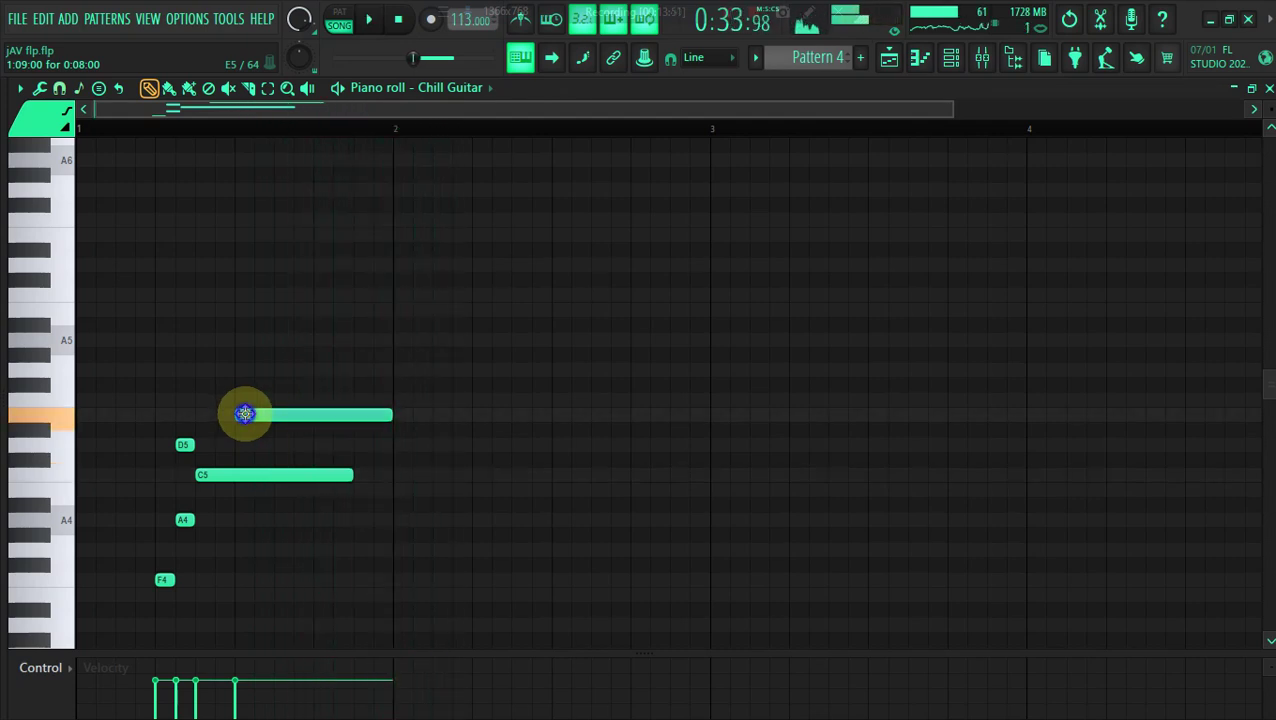
Add an eight-step G5 slide note starting with the E5 note on step 9 of bar 1 and play the phrase
left_click(245, 368)
double_click(246, 367)
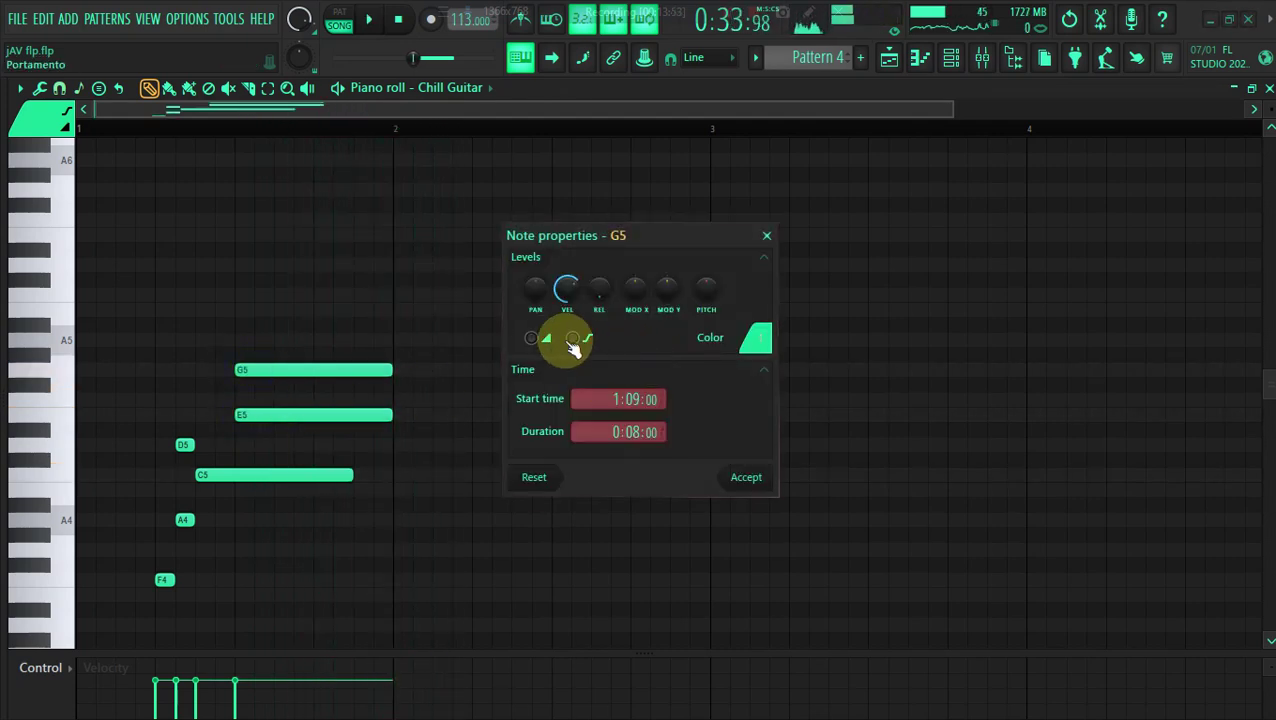
left_click(740, 474)
key("space")
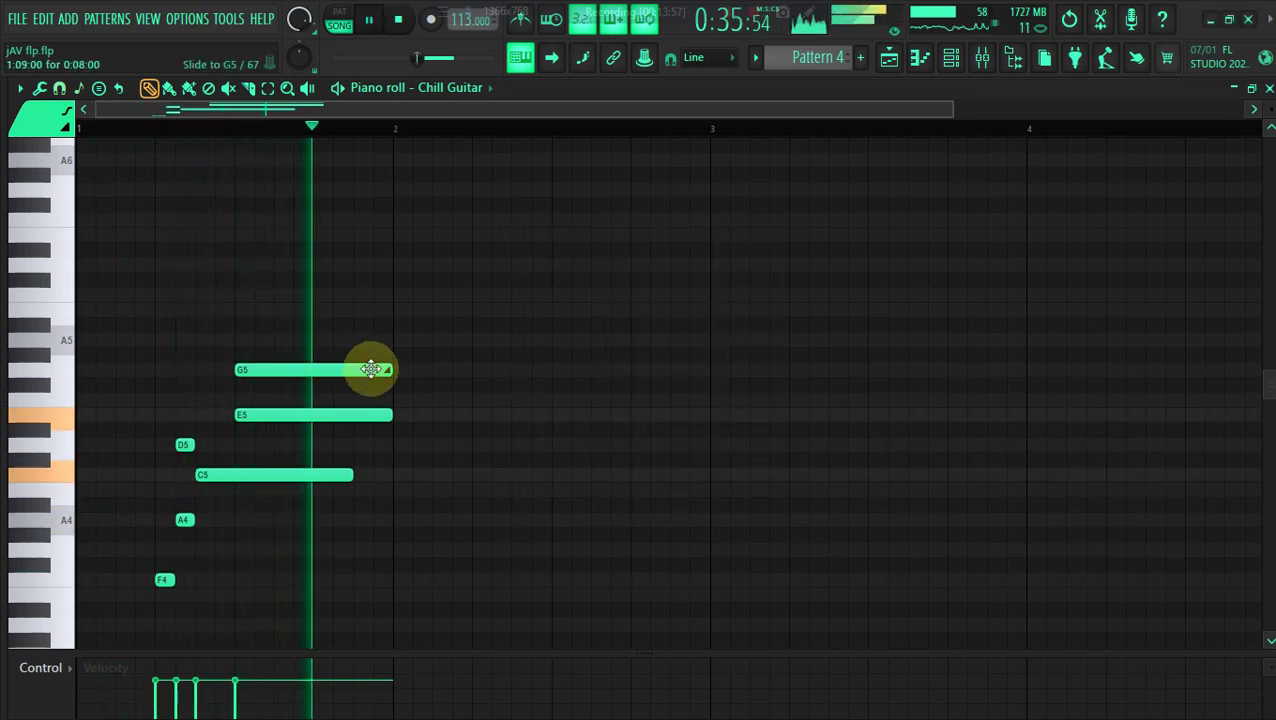
Raise the slide note to C6 and the long E5 note to G5, auditioning the phrase after each change
left_click_drag(347, 370, 358, 290)
key("space")
key("space")
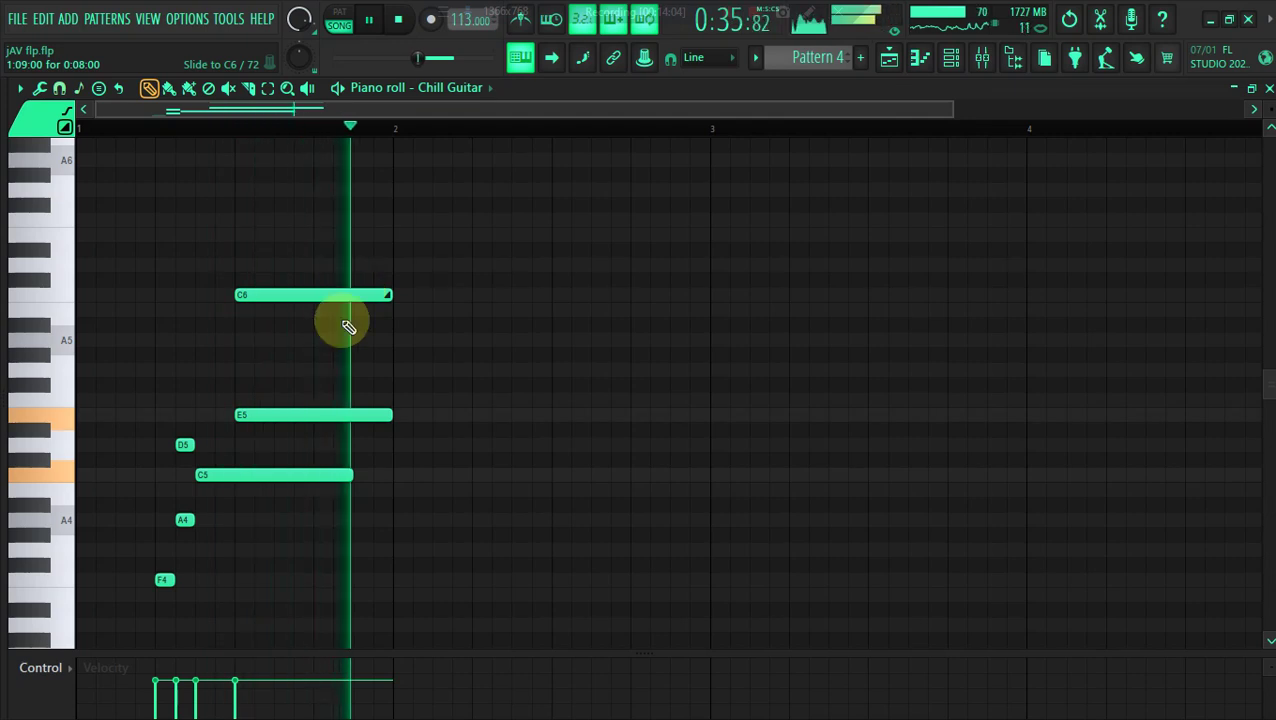
key("space")
left_click_drag(273, 416, 276, 374)
key("space")
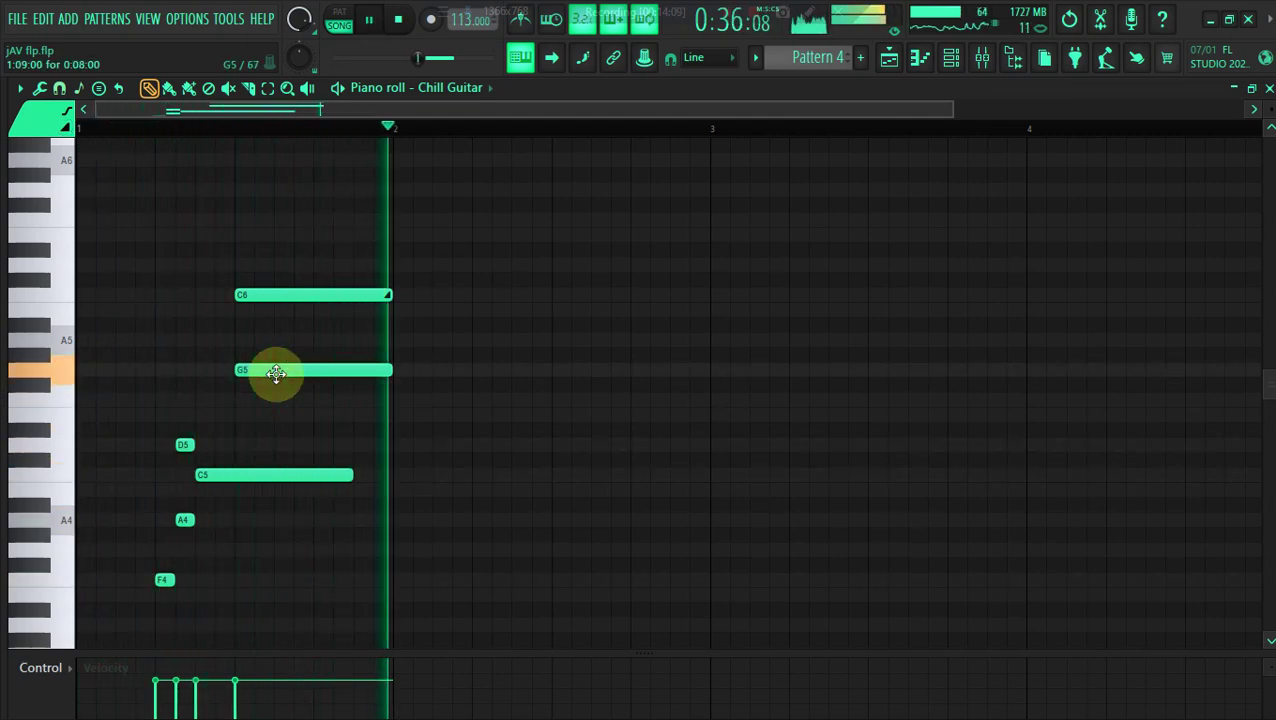
Move the slide note to E5 on step 6 of bar 1, shorten it to one step and replay the phrase
key("space")
left_click_drag(285, 294, 209, 415)
left_click_drag(310, 414, 233, 414)
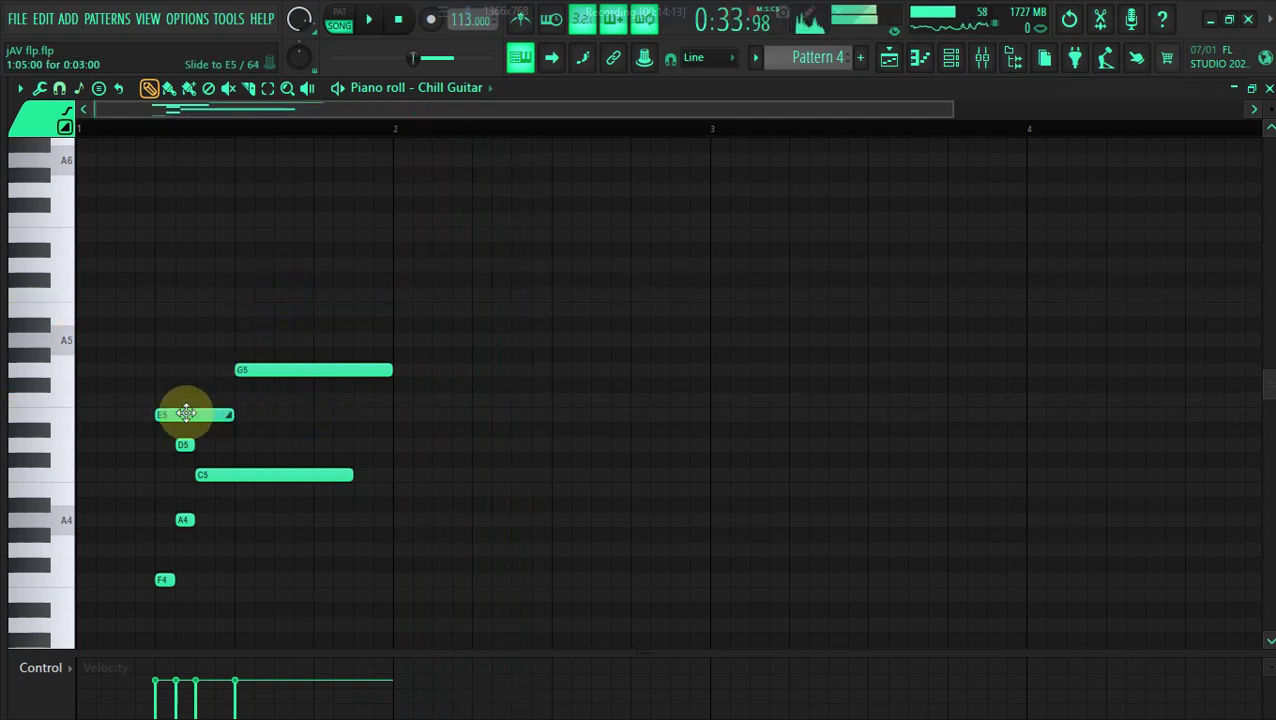
key("space")
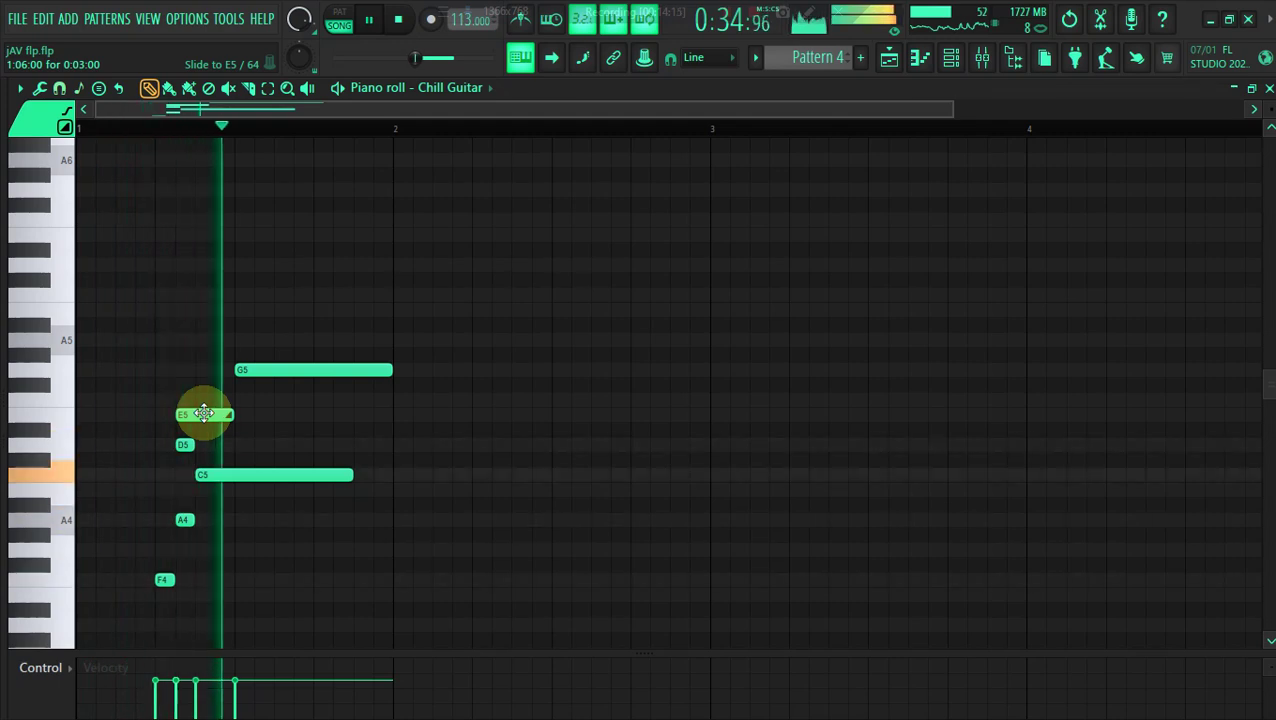
key("space")
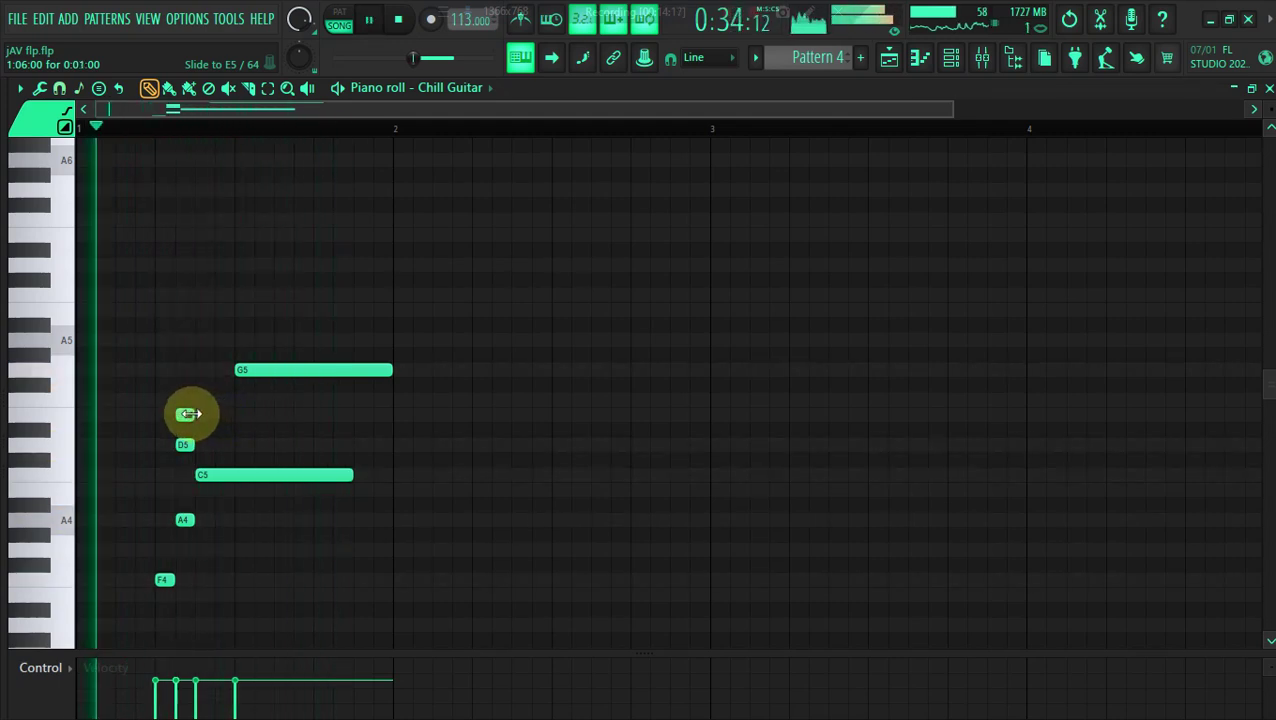
mouse_move(188, 416)
left_mouse_down()
mouse_move(206, 416)
mouse_move(188, 416)
left_mouse_up()
key("space")
key("space")
key("space")
key("space")
key("space")
Lower the long G5 note to F5, audition it with the song, and lower it further to E5
left_click_drag(260, 374, 262, 407)
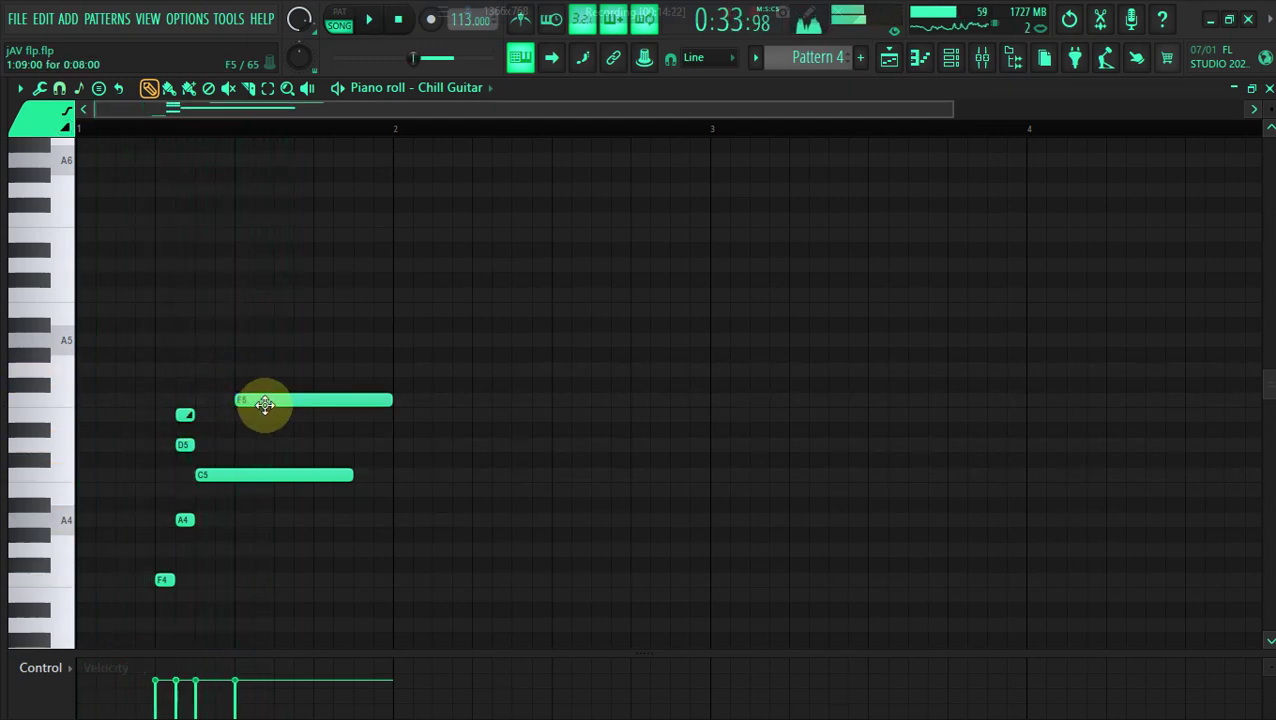
left_click(1003, 57)
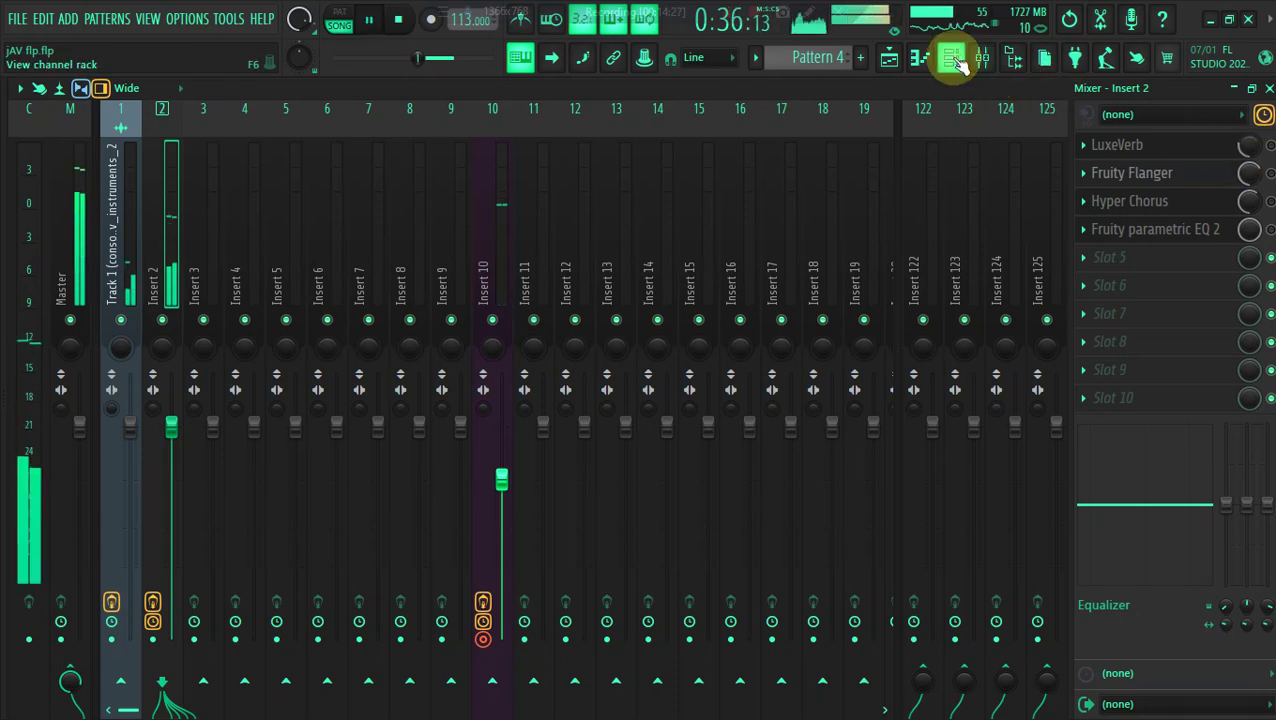
key("space")
left_click(951, 57)
left_click(385, 295)
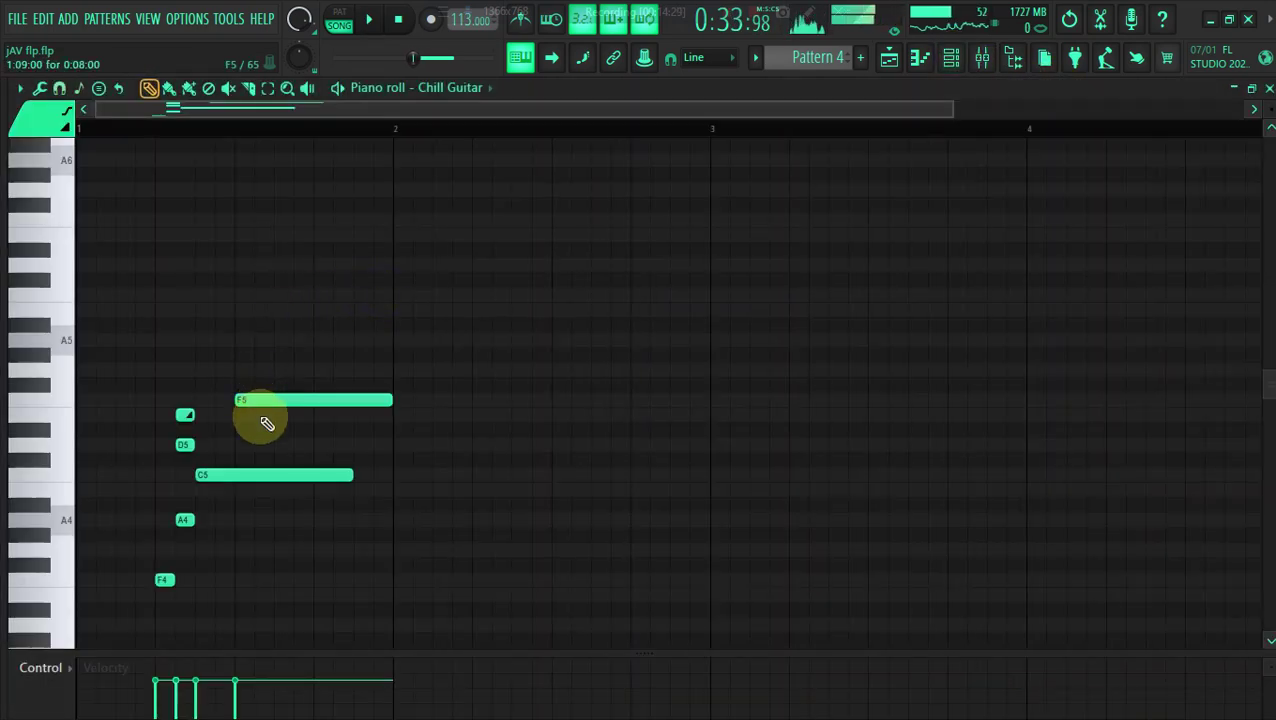
key("space")
mouse_move(263, 399)
left_mouse_down()
mouse_move(262, 445)
mouse_move(262, 413)
left_mouse_up()
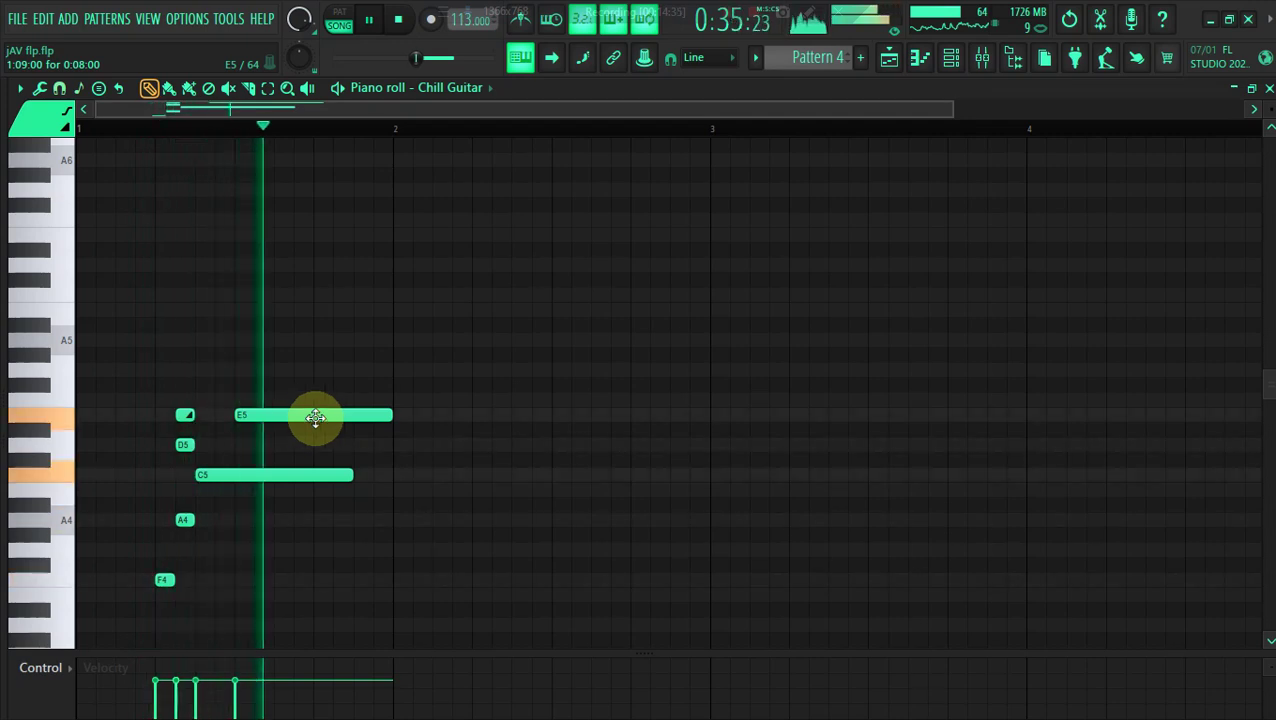
Draw an eight-step E5 note on step 11 of bar 2, try an F5 after it and delete the F5
left_click(597, 412)
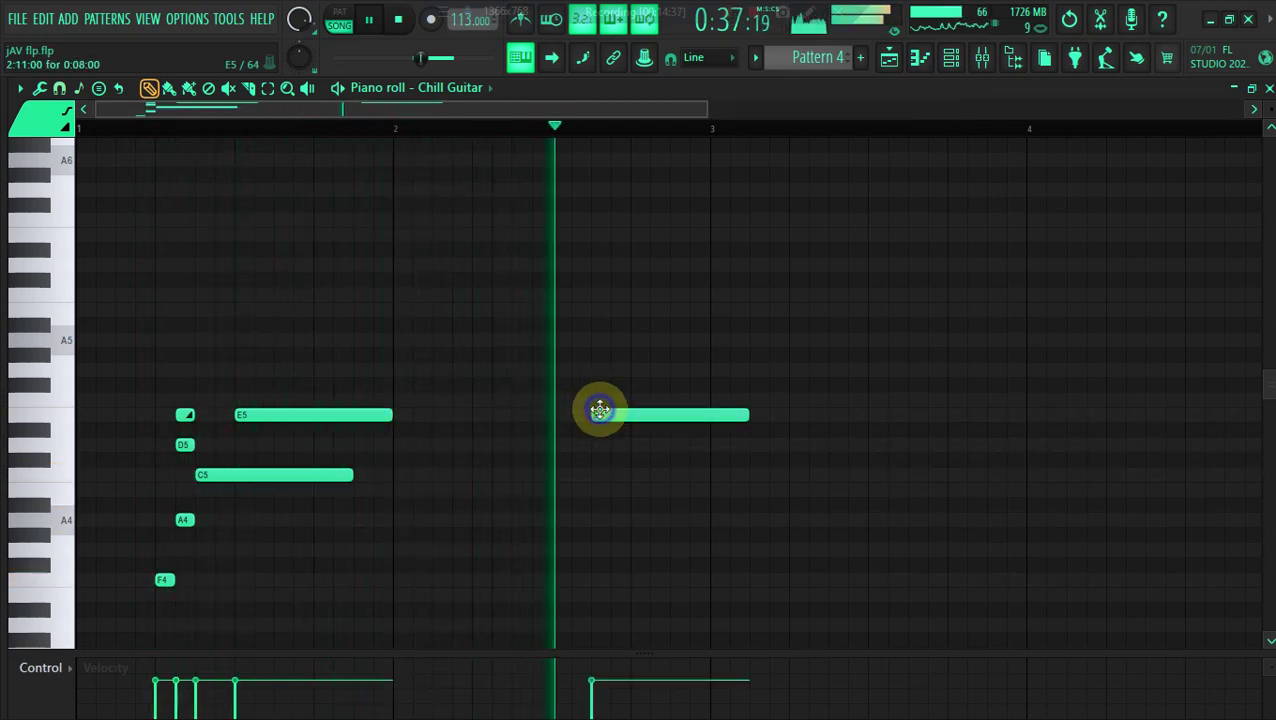
left_click(620, 399)
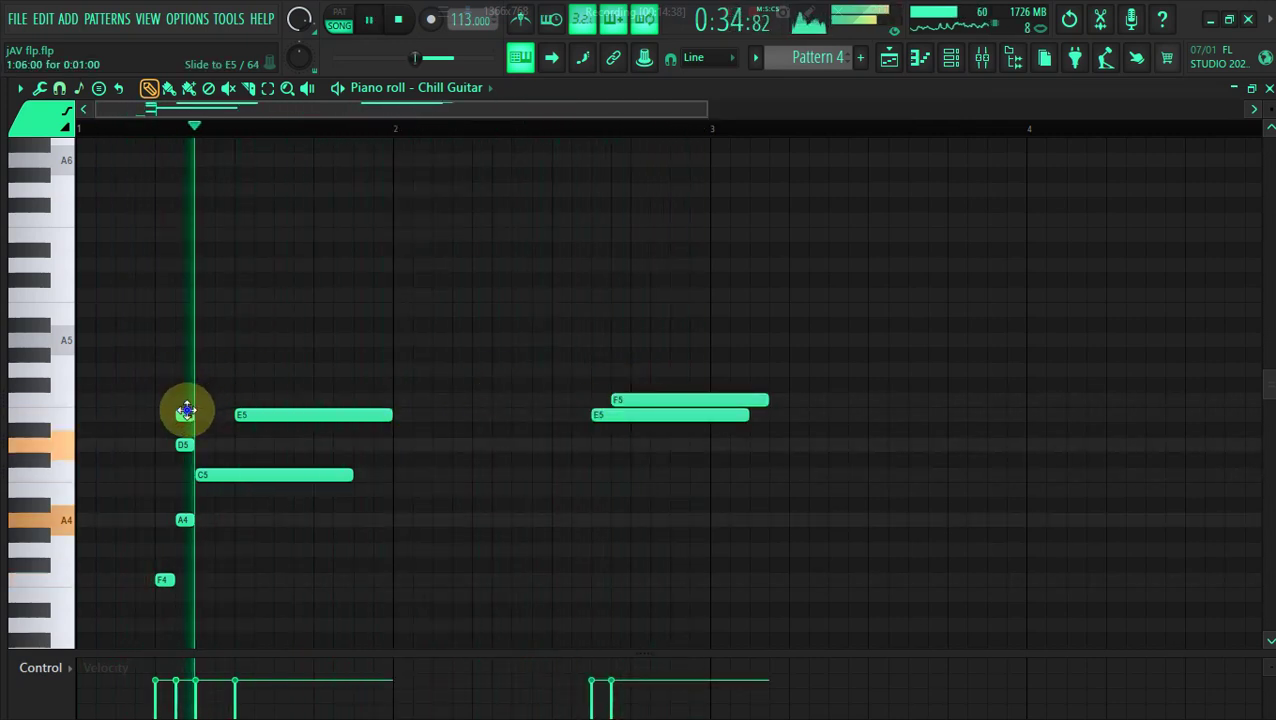
right_click(616, 396)
key("space")
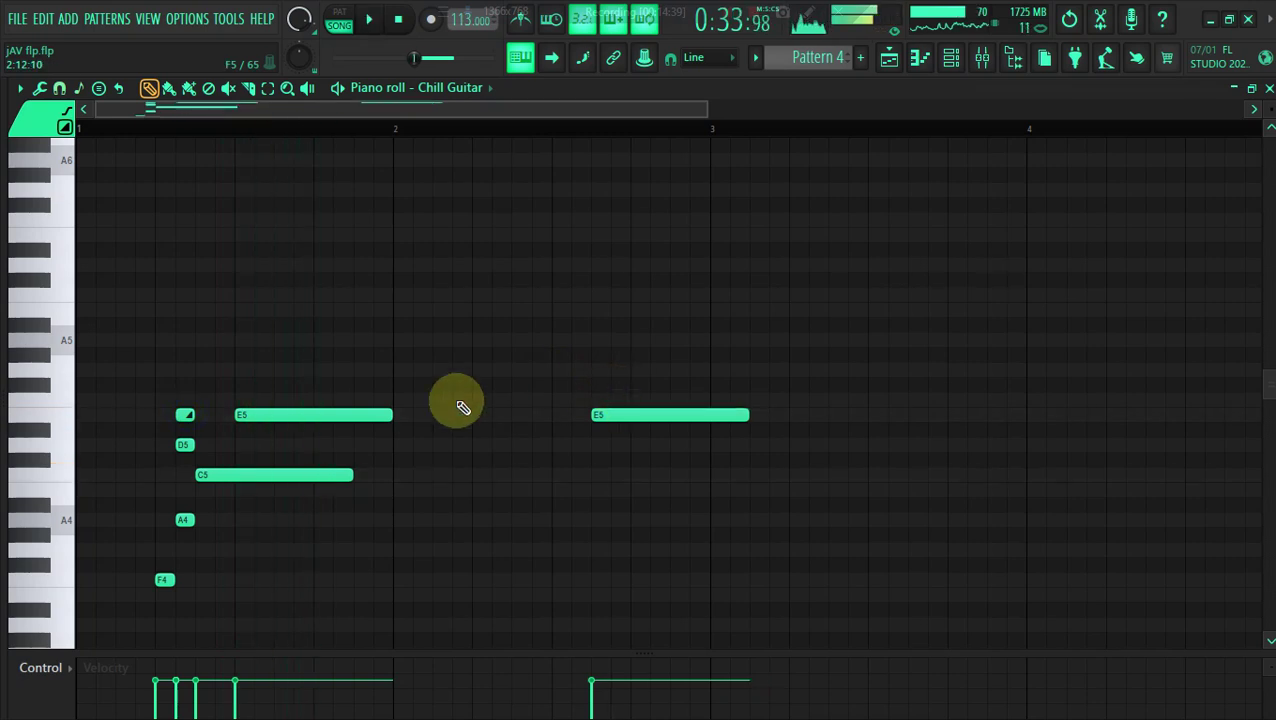
Add a one-step G5 slide note on step 12 of bar 2 and an eight-step A5 on step 13 during playback
left_click(601, 372)
right_click(618, 373)
left_click(618, 371)
key("space")
left_click(632, 340)
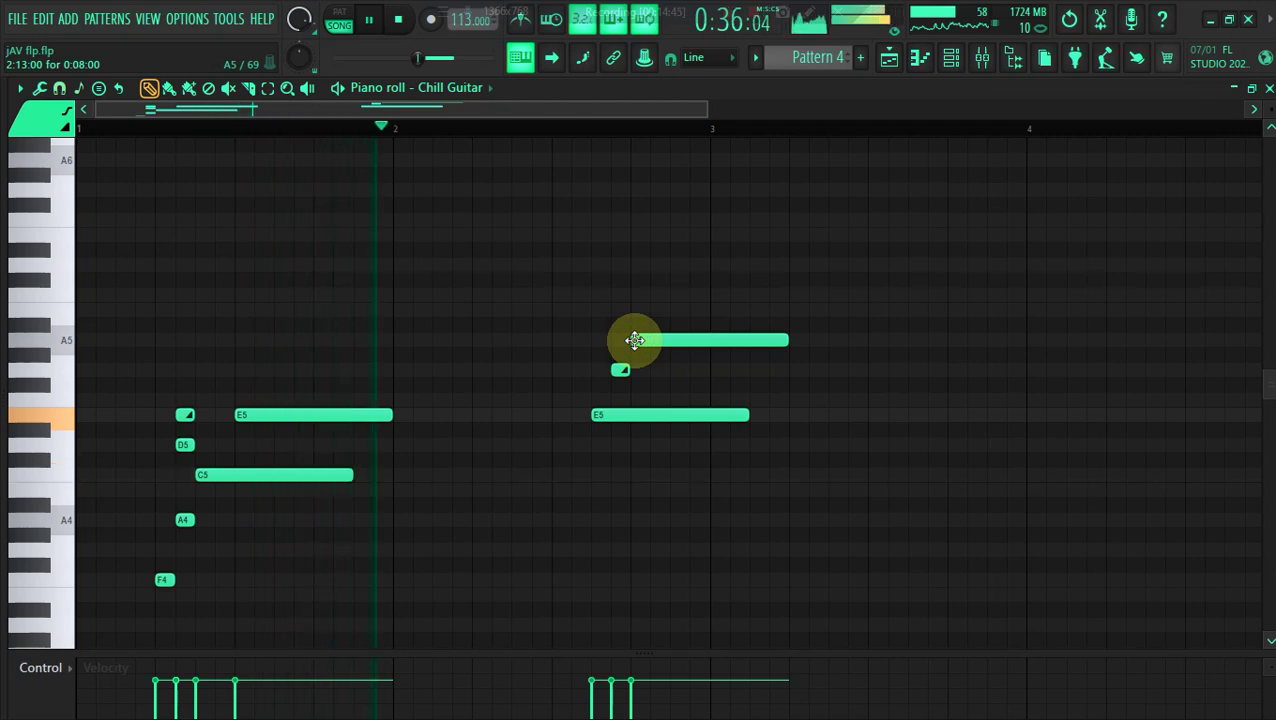
Delete the A5, E5 and G5 slide notes from bar 2 and stop playback
scroll(641, 348, "down", 1)
scroll(641, 348, "down", 2)
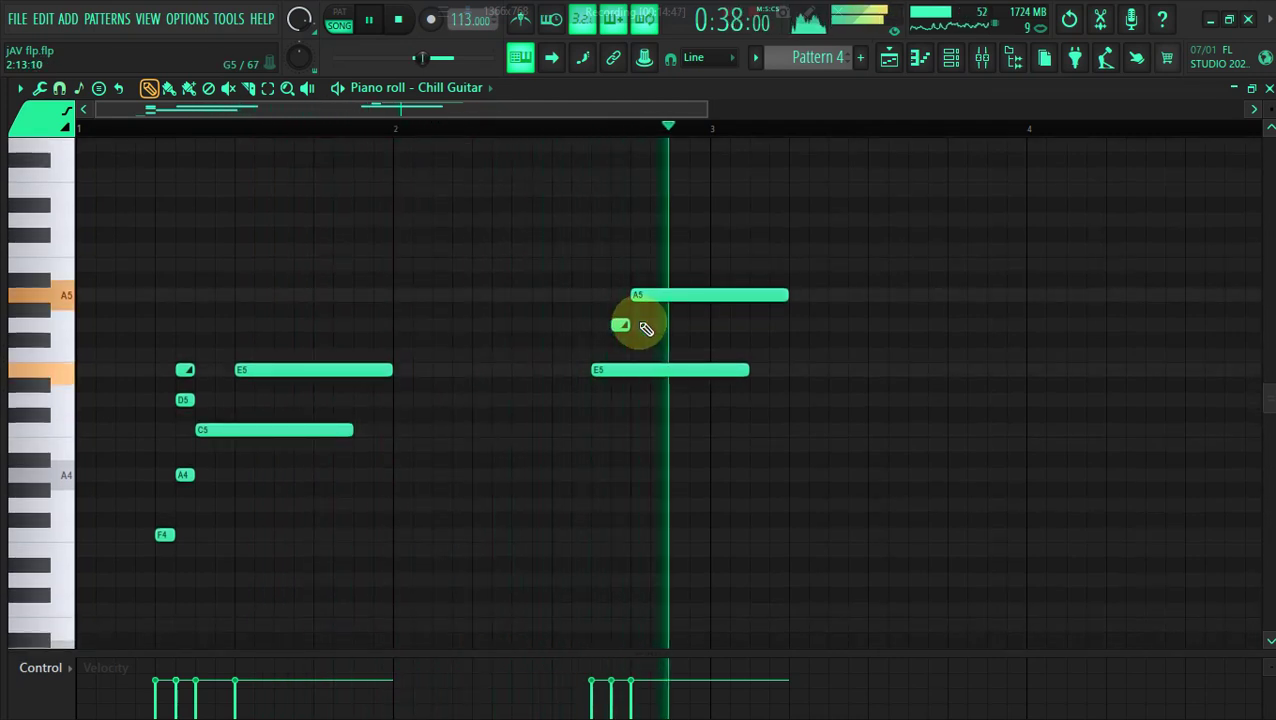
right_click(663, 295)
right_click(641, 370)
right_click(622, 325)
key("space")
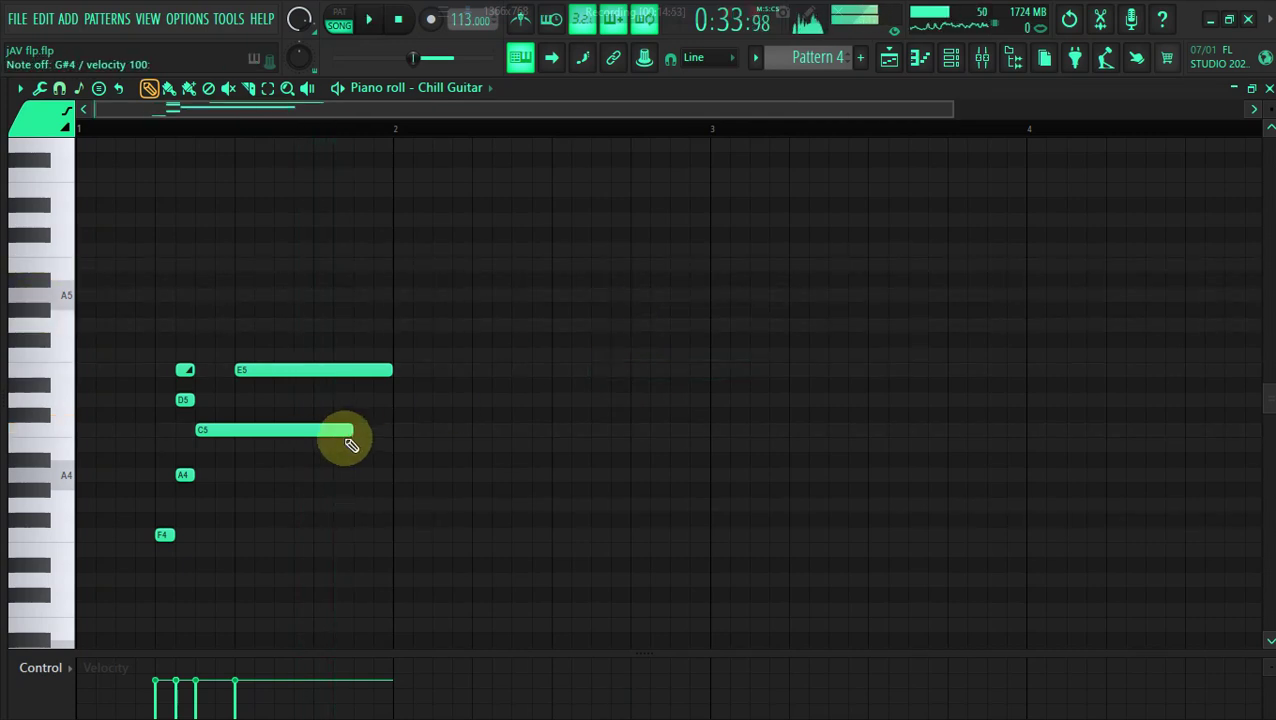
Rehearse the Chill Guitar part along with the song, and record it live as notes and automation
key("space")
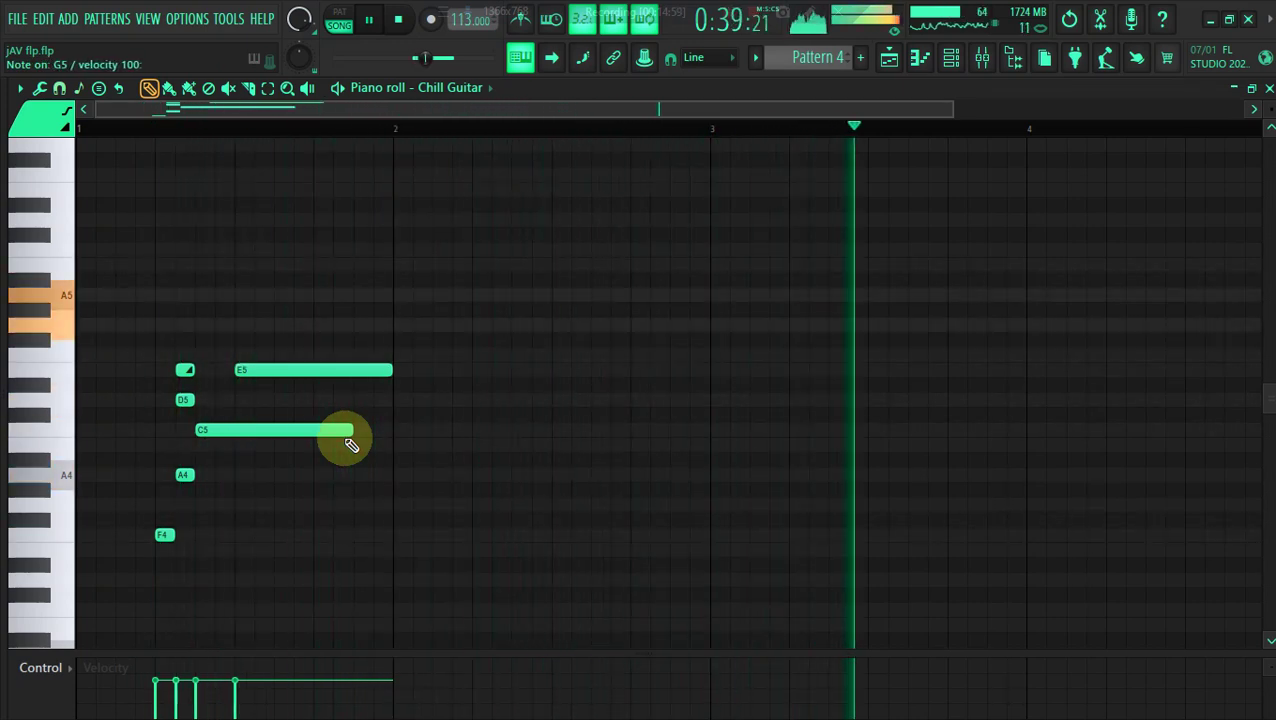
left_click(398, 22)
left_click(431, 21)
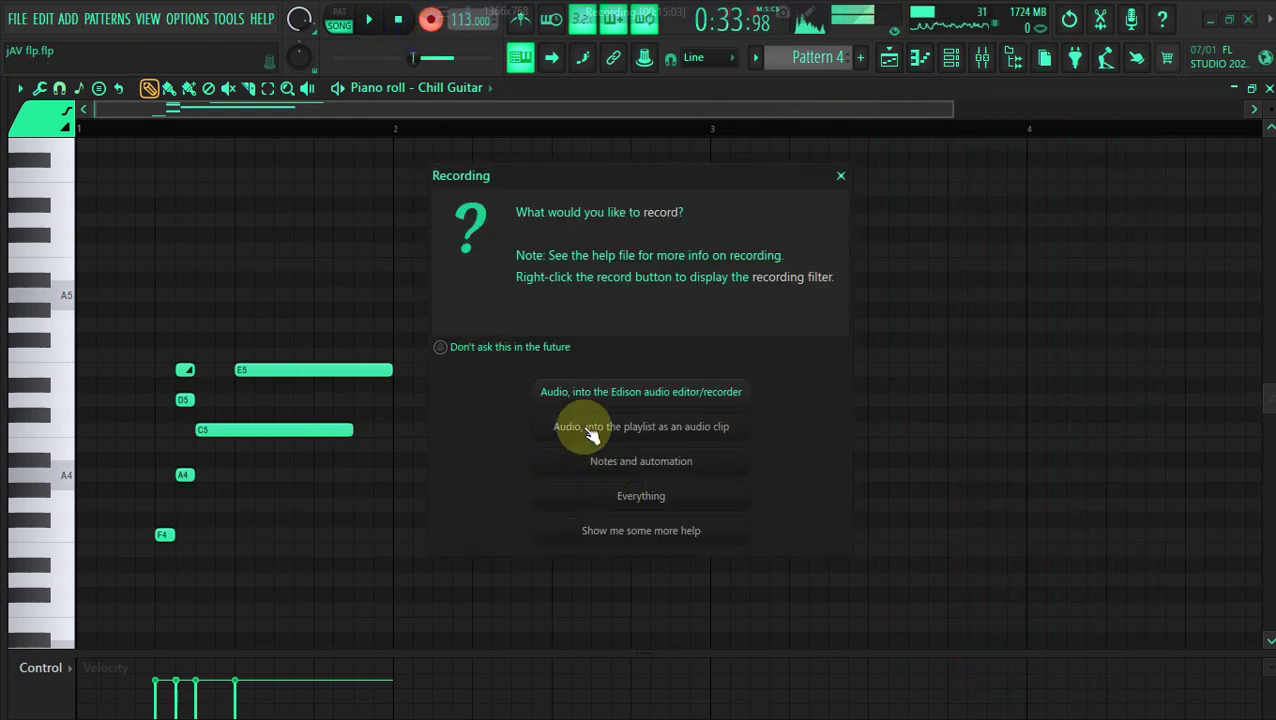
left_click(593, 463)
key("space")
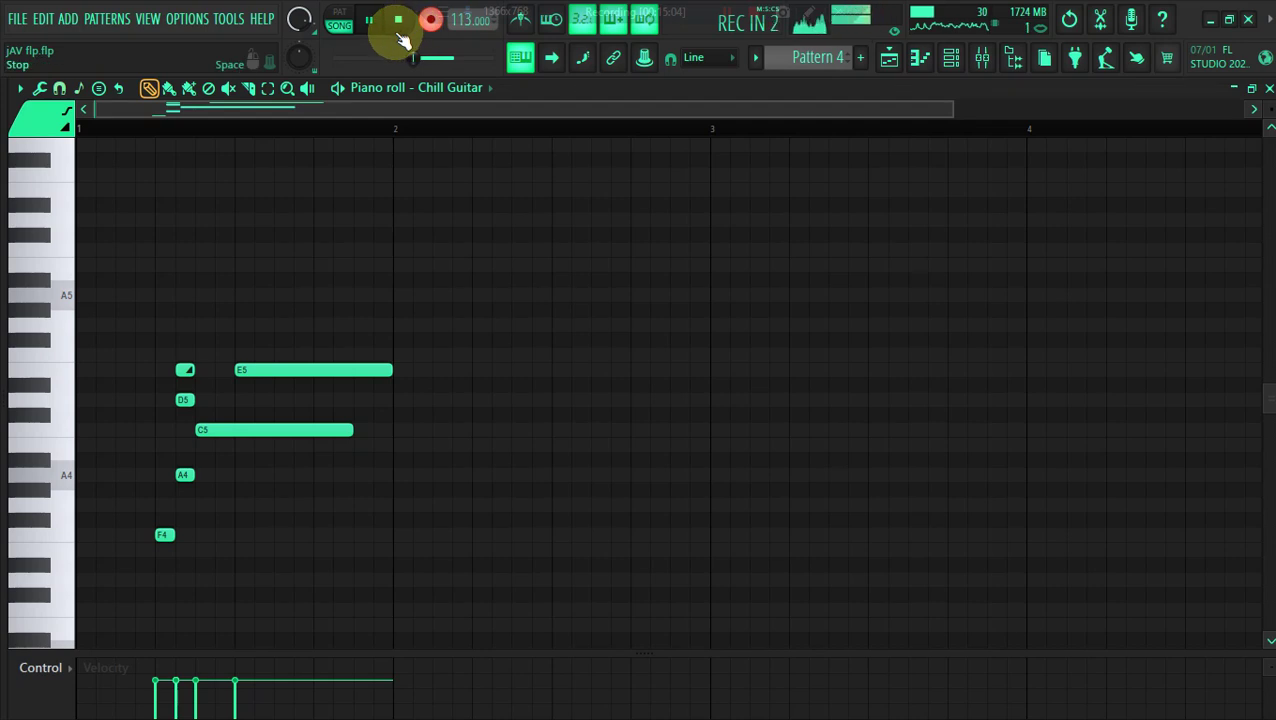
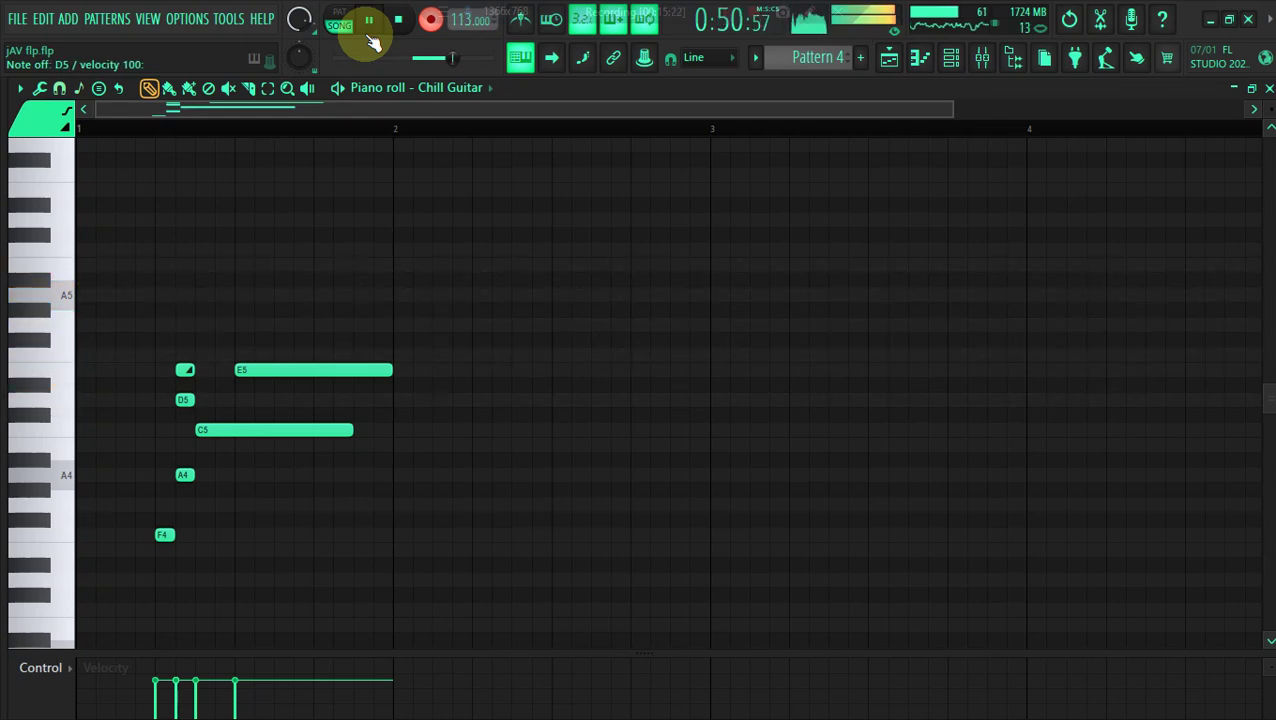
left_click(369, 38)
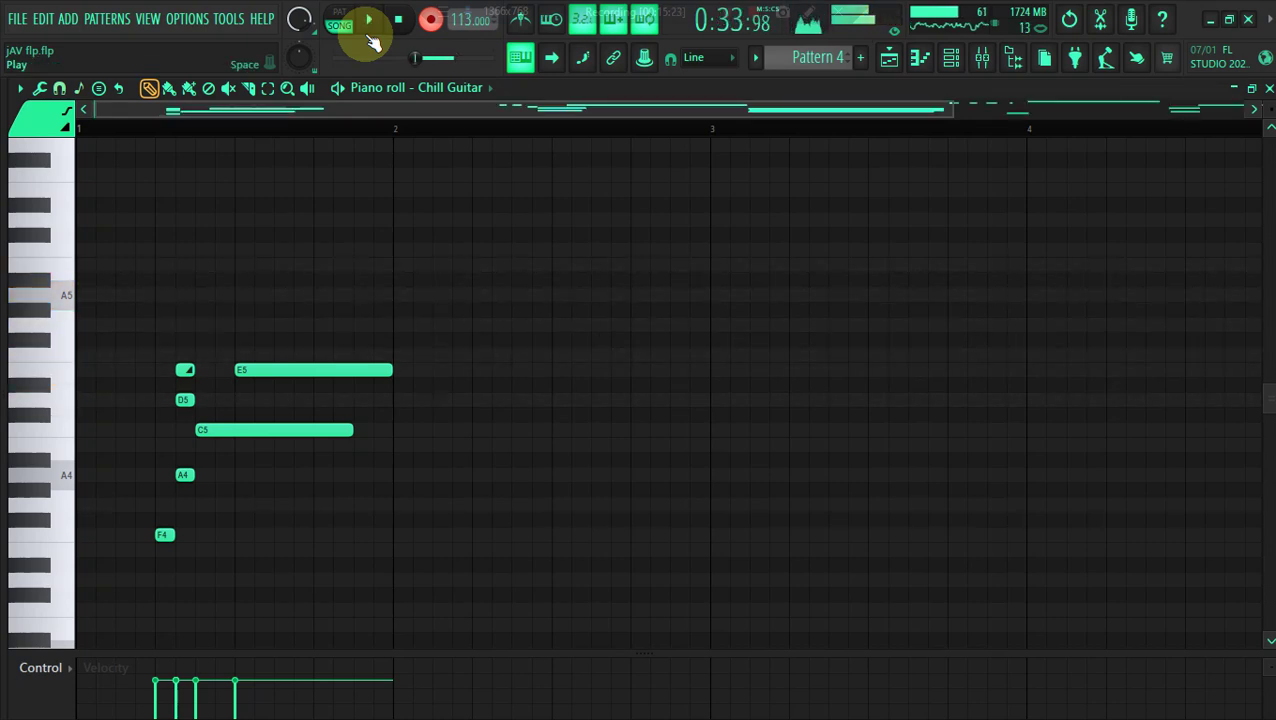
Quantize the start and end times of all Chill Guitar notes with the Default template
key("ctrl+a")
key("alt+q")
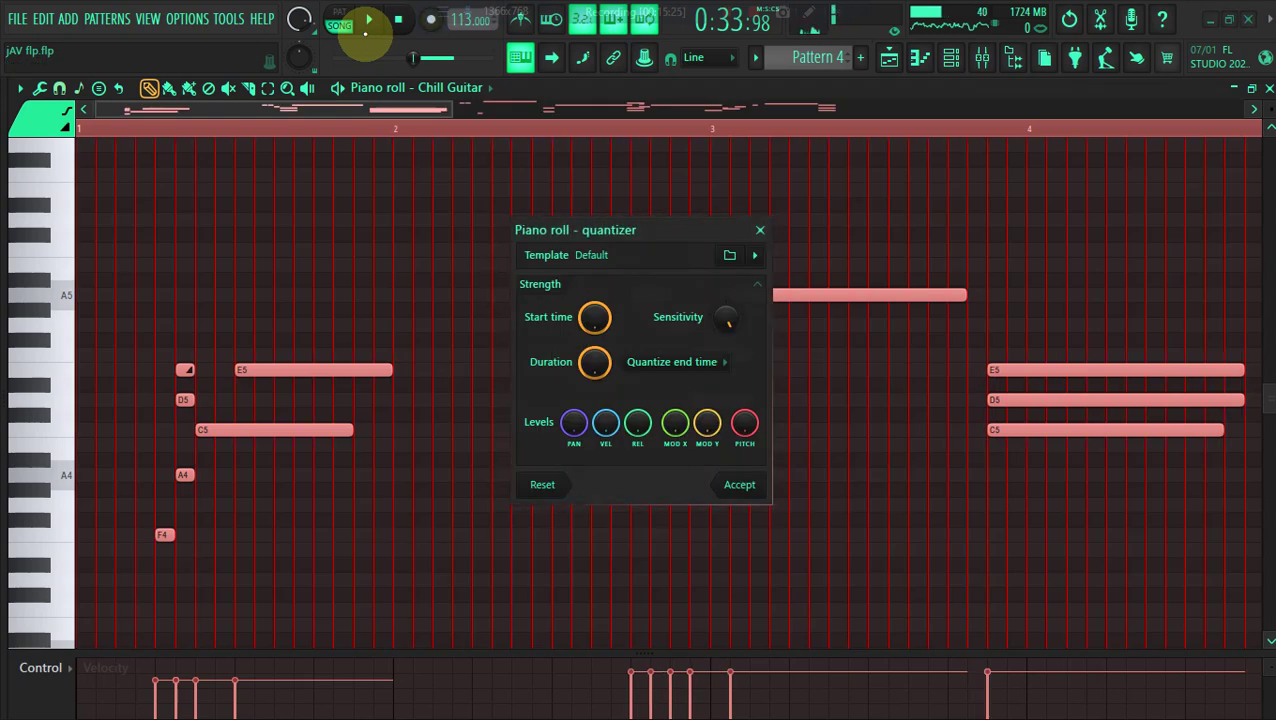
key("Return")
key("shift+Up")
key("shift+Down")
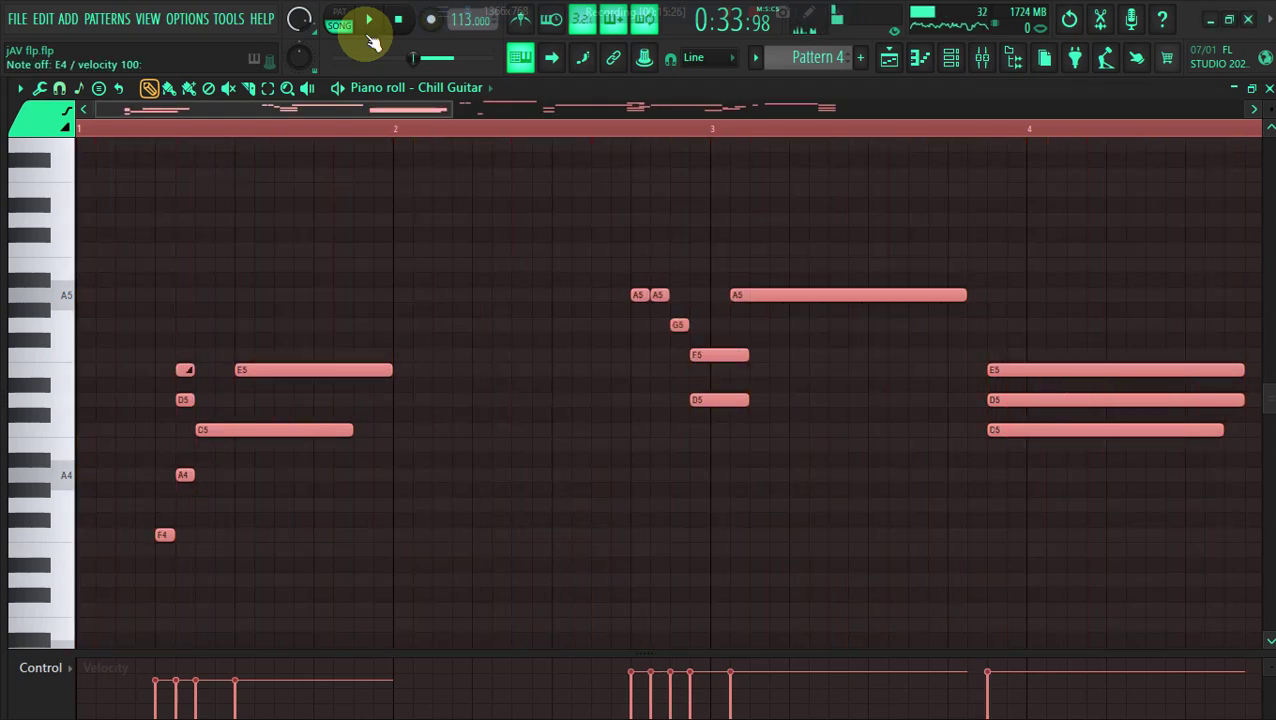
Play back the quantized guitar part, stop playback and cut all of its notes
left_click(369, 38)
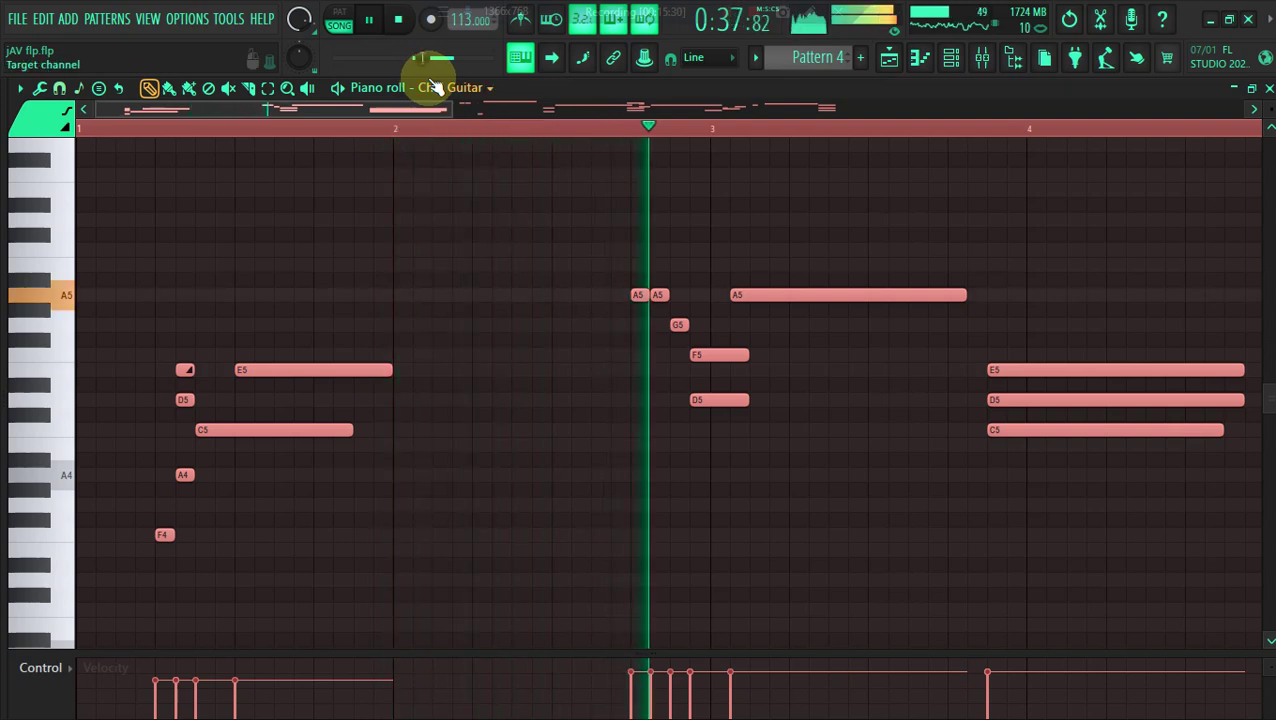
left_click_drag(494, 118, 924, 235)
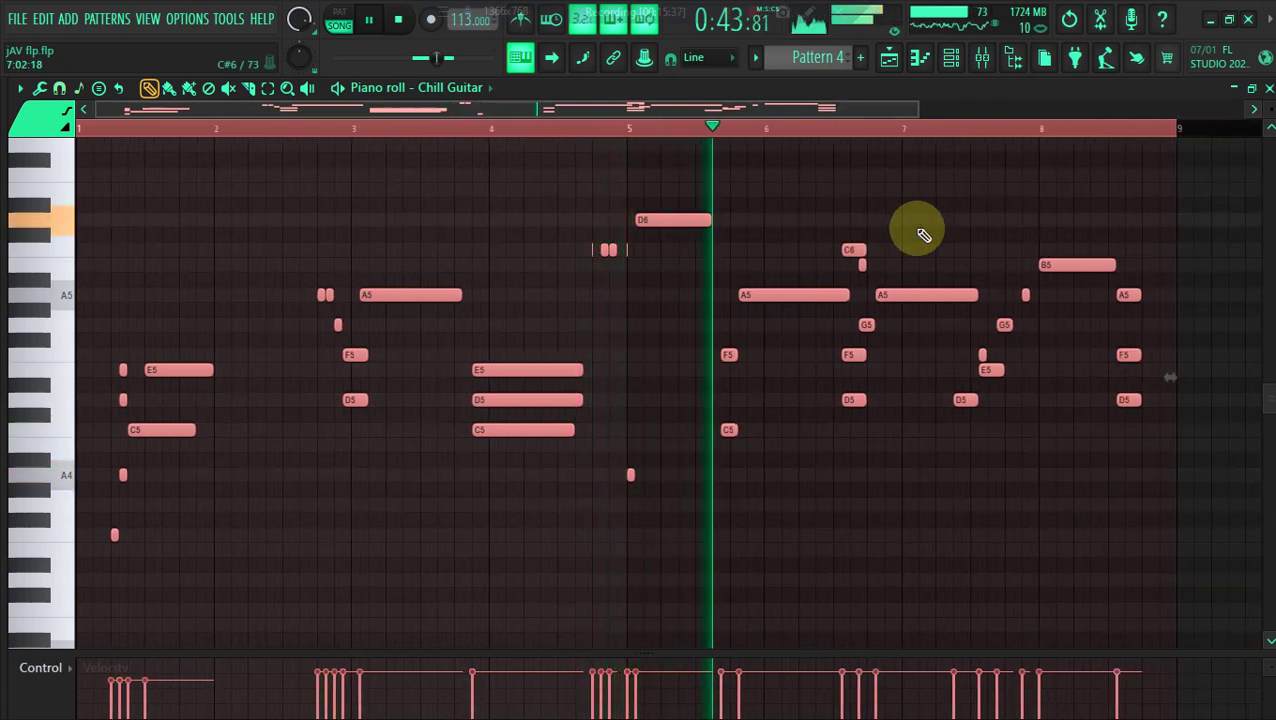
key("space")
key("ctrl+x")
Replace the instrument of the Chill Guitar channel with Kontakt
left_click(931, 60)
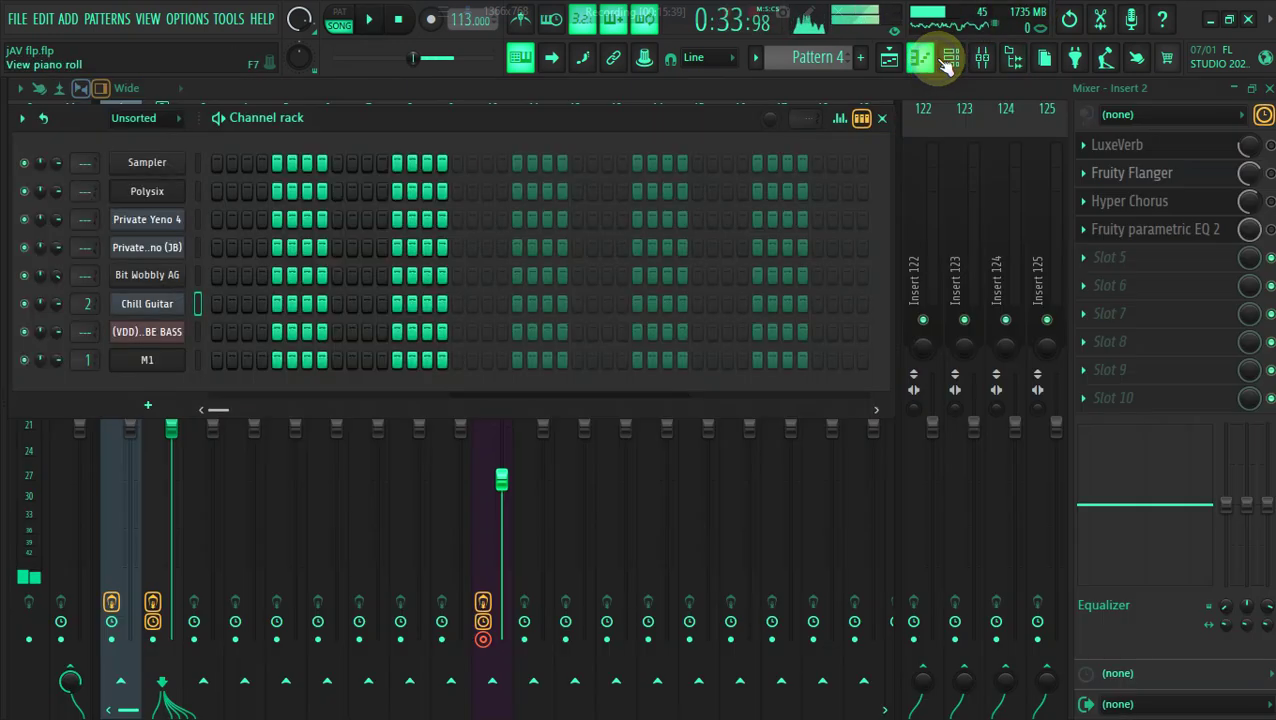
left_click(955, 60)
left_click(955, 58)
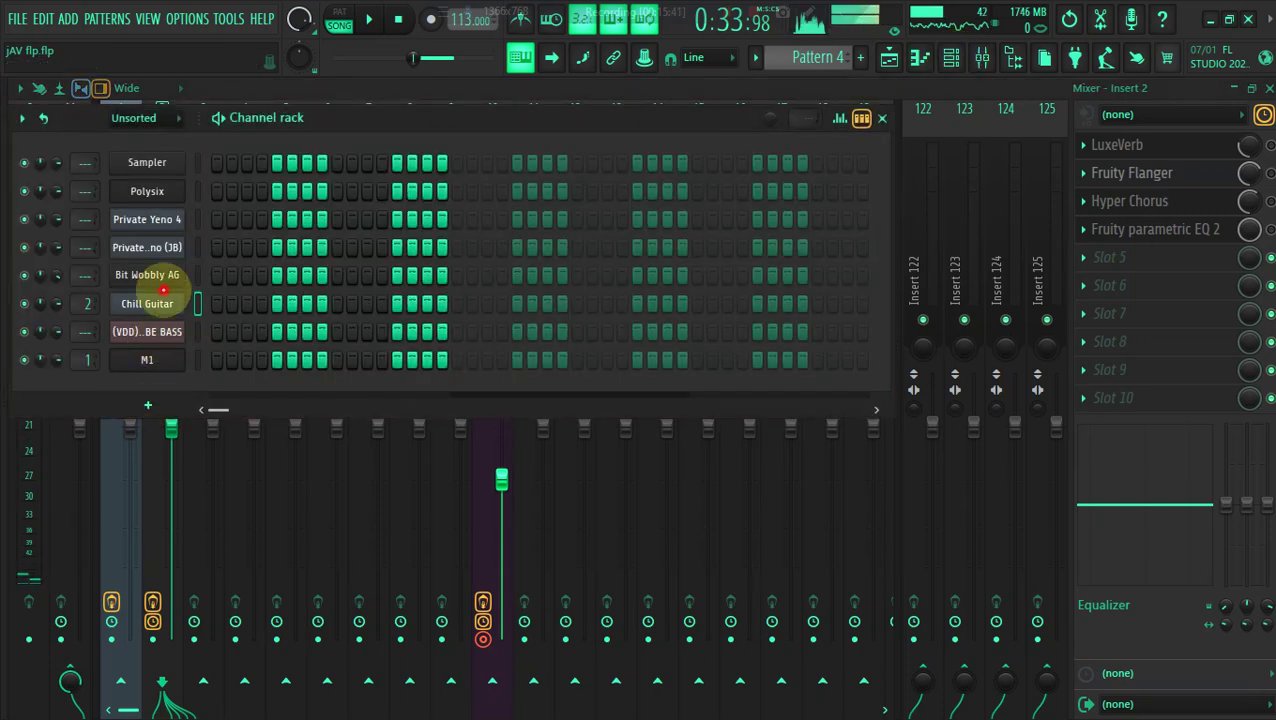
right_click(165, 304)
mouse_move(328, 452)
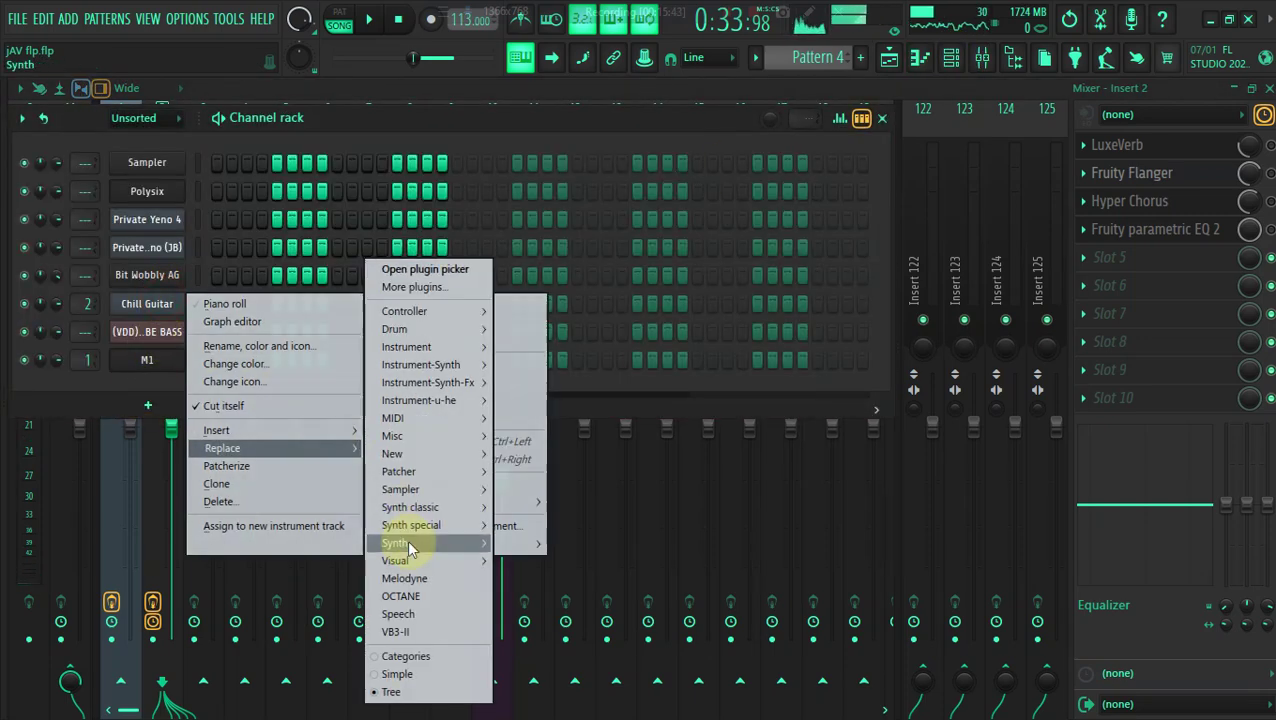
mouse_move(444, 537)
left_click(556, 527)
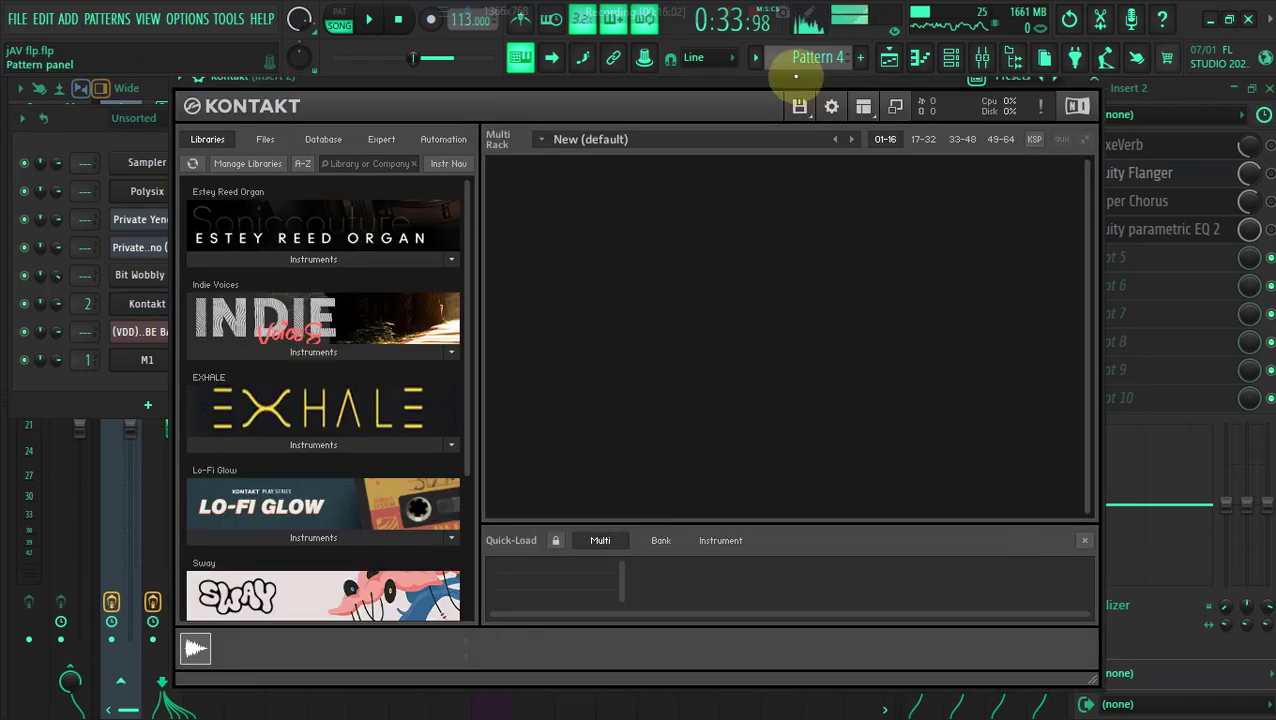
Load the recently used instrument Sensual Sax (PG).nki into Kontakt
left_click(799, 106)
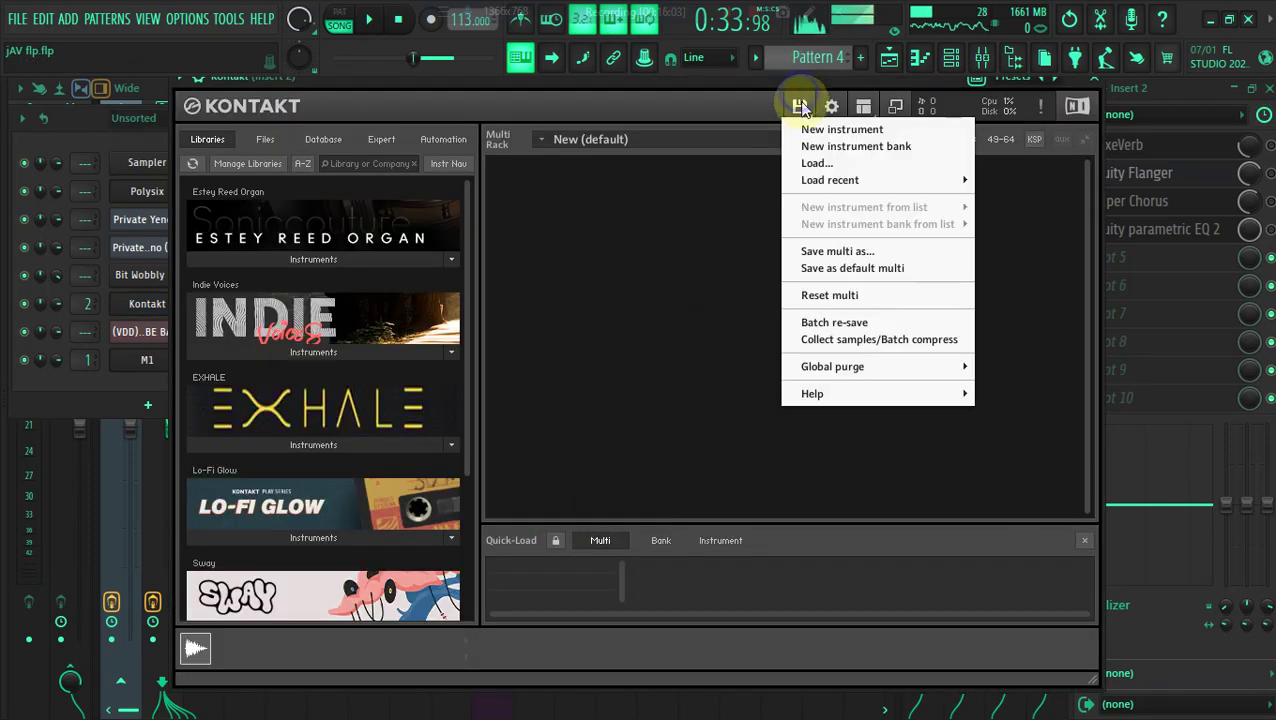
mouse_move(829, 180)
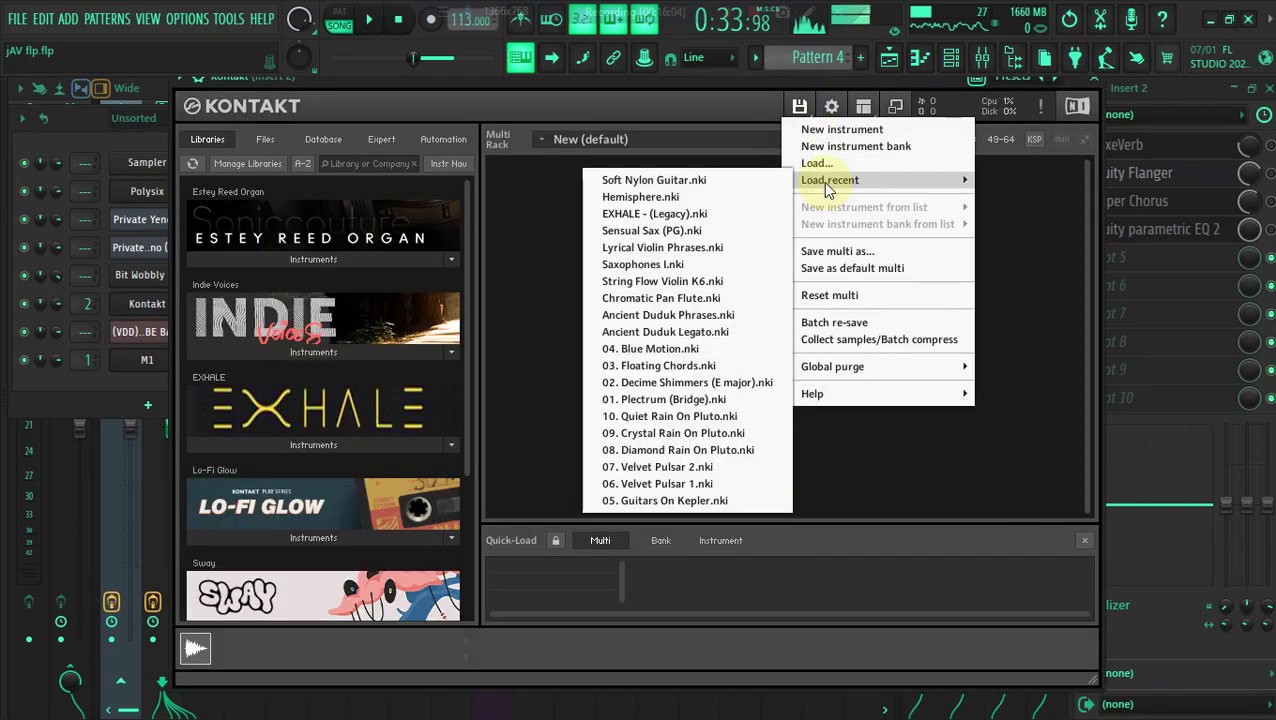
left_click(686, 228)
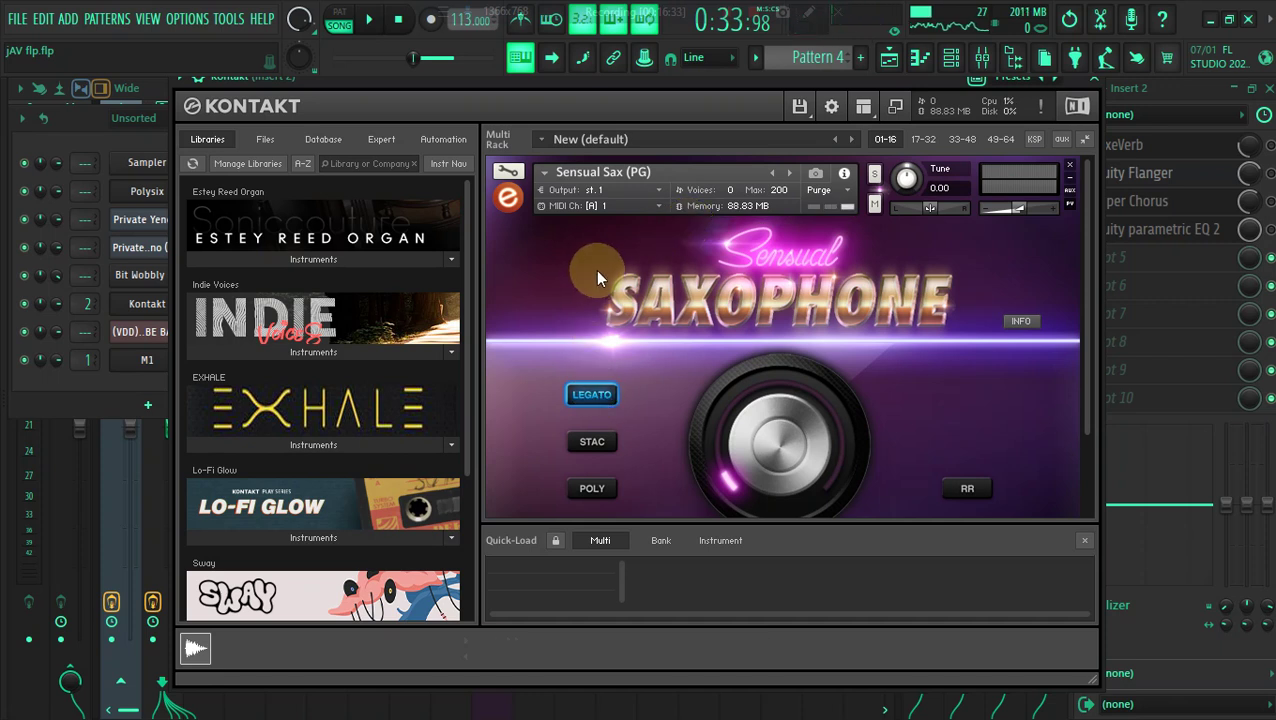
Set the Sensual Saxophone to the STAC articulation, turn up its large central knob and bring the channel rack forward
left_click(588, 443)
left_click_drag(731, 450, 720, 325)
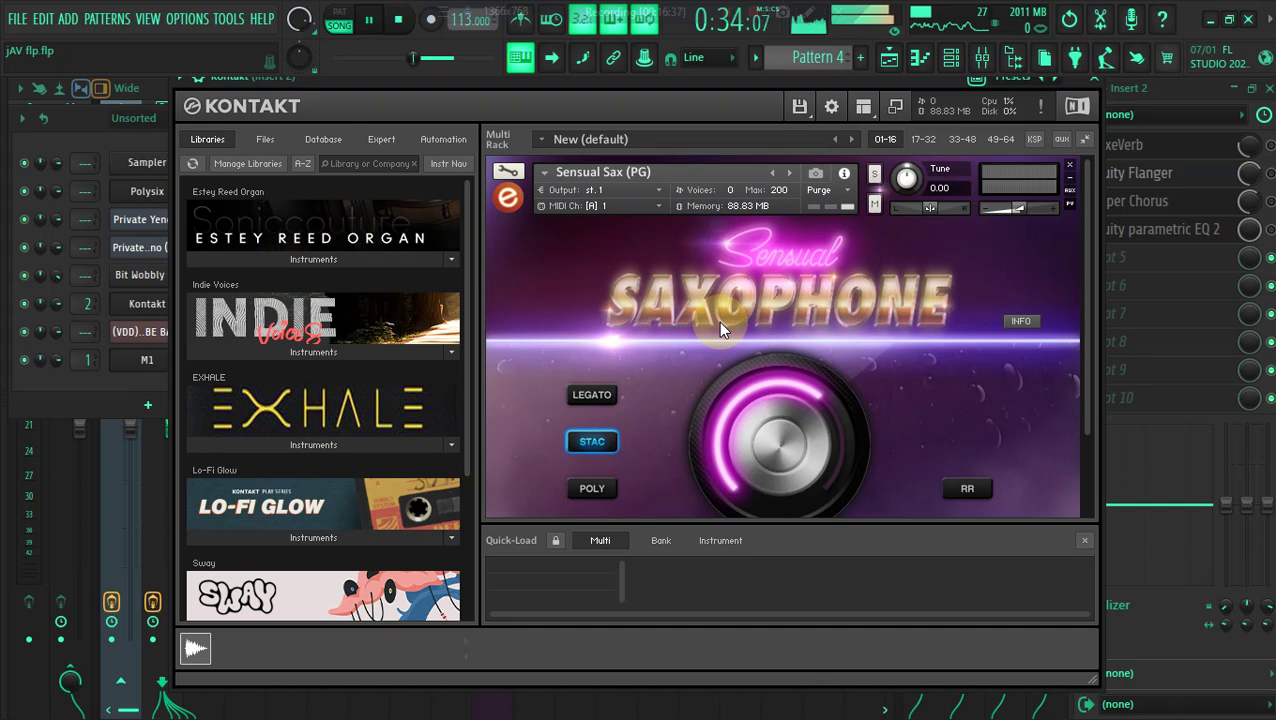
left_click(140, 135)
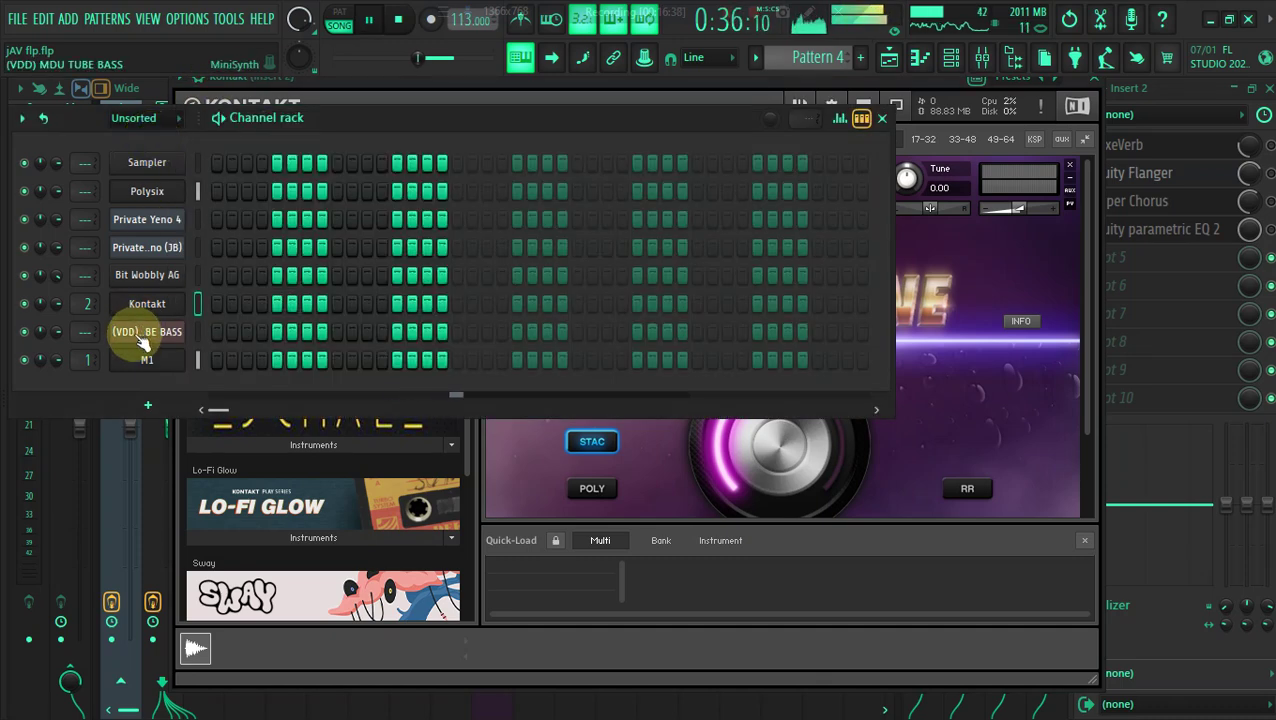
Open the Kontakt channel's piano roll for Pattern 4 and play the song
left_click(889, 58)
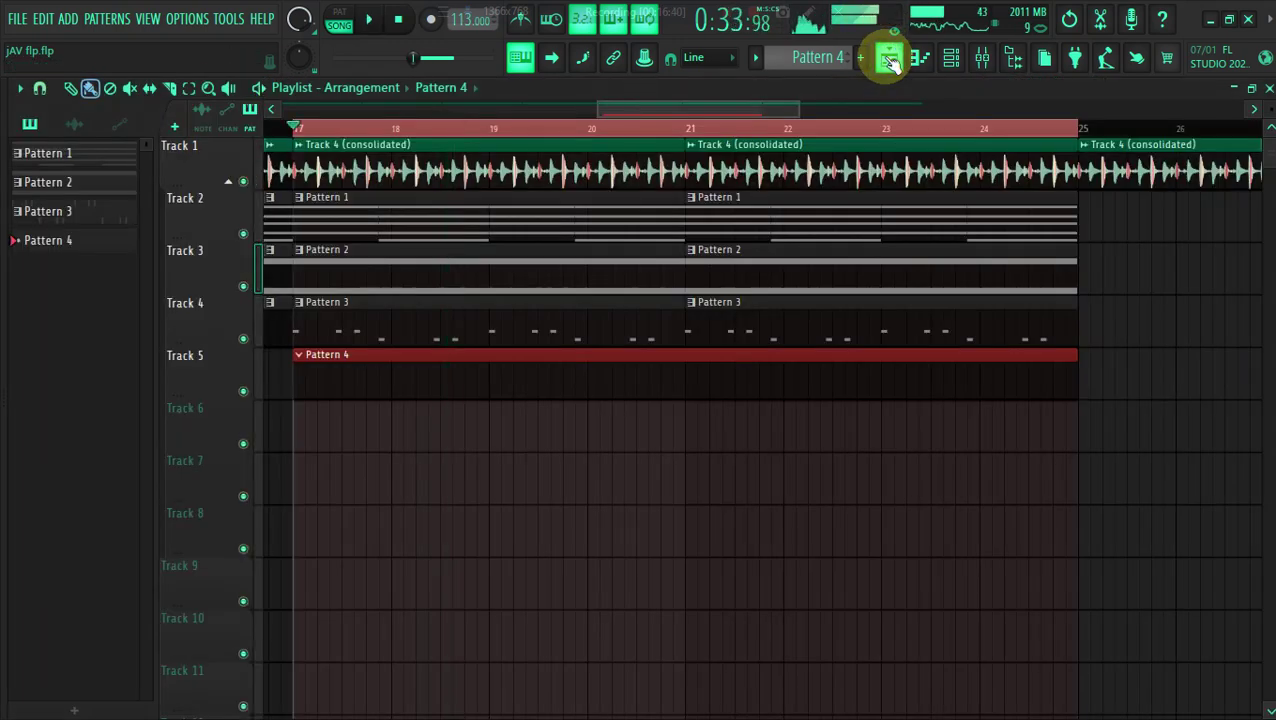
left_click(947, 70)
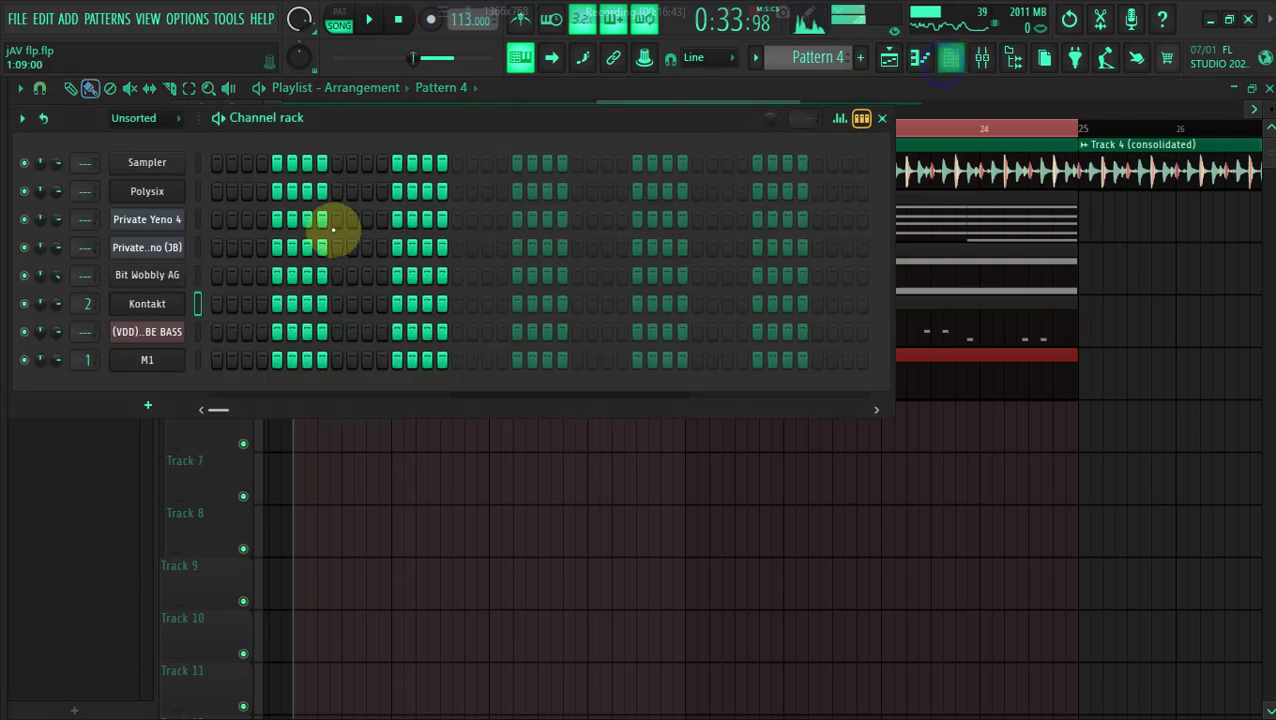
right_click(140, 303)
left_click(208, 305)
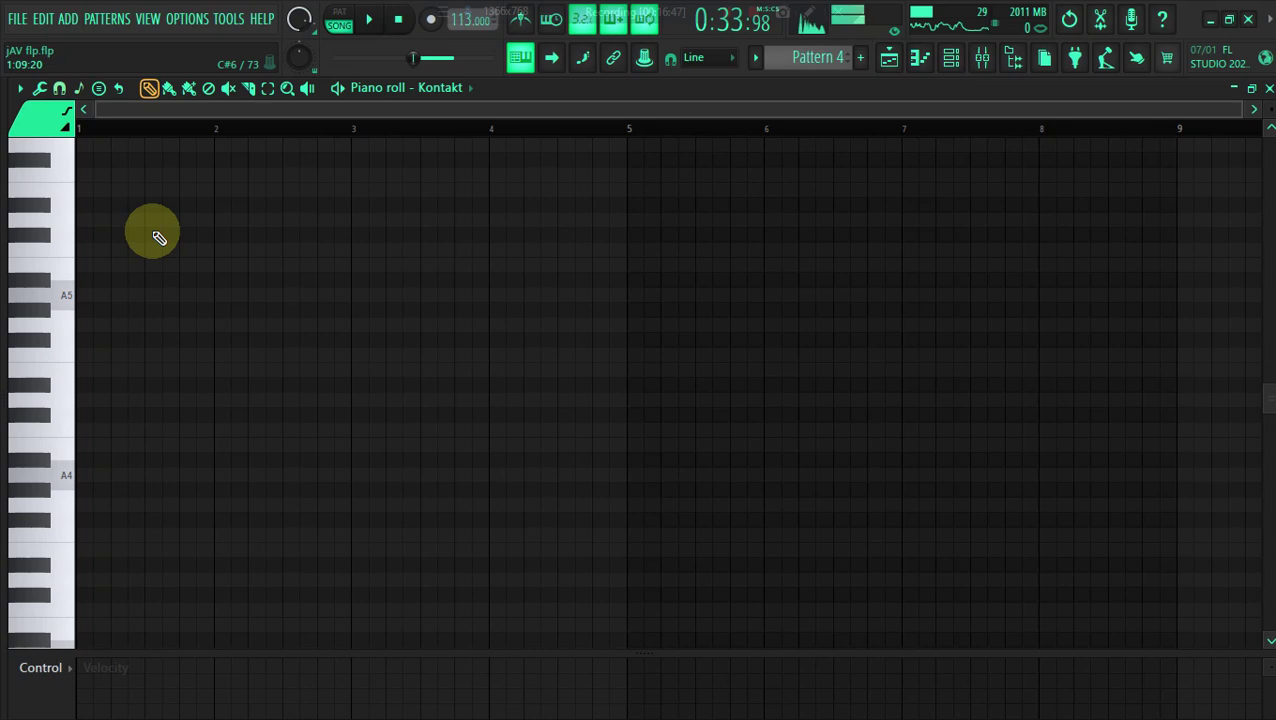
key("space")
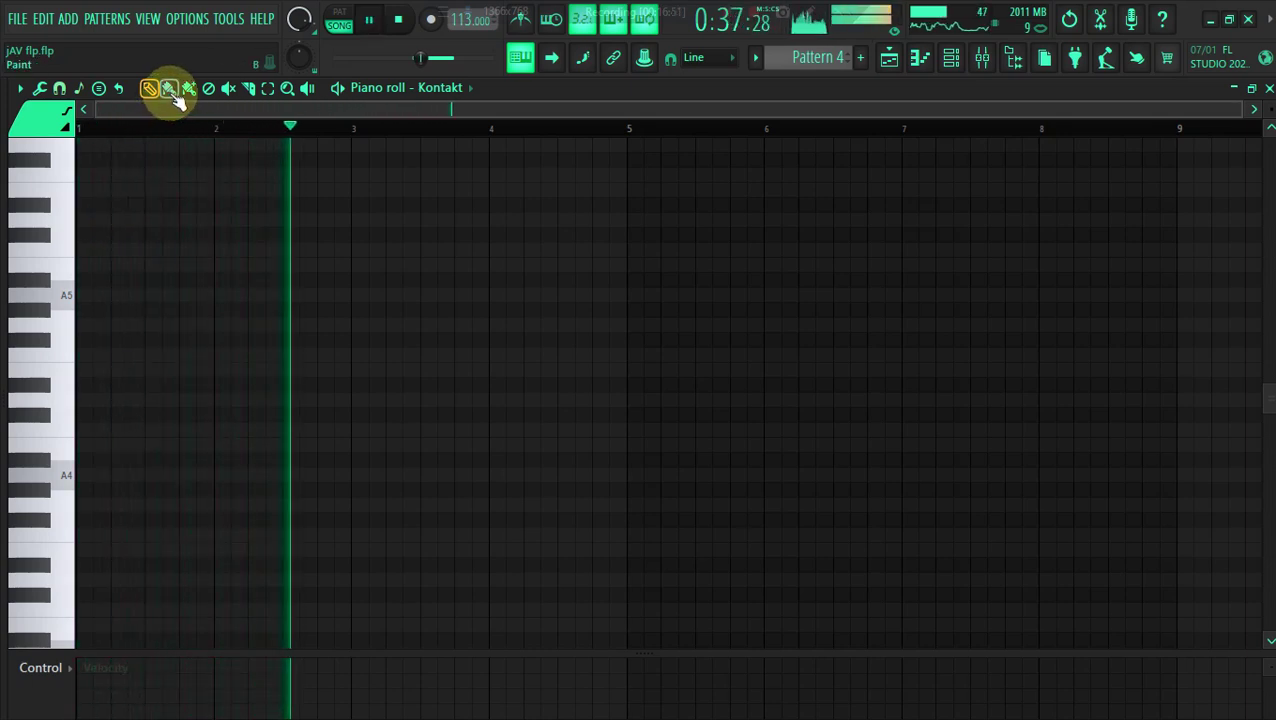
Repeat the Track 4 (consolidated), Pattern 1 and Pattern 2 clips up to bar 65 and stretch the Pattern 4 clip to match
left_click(887, 57)
left_click_drag(1199, 109, 1243, 109)
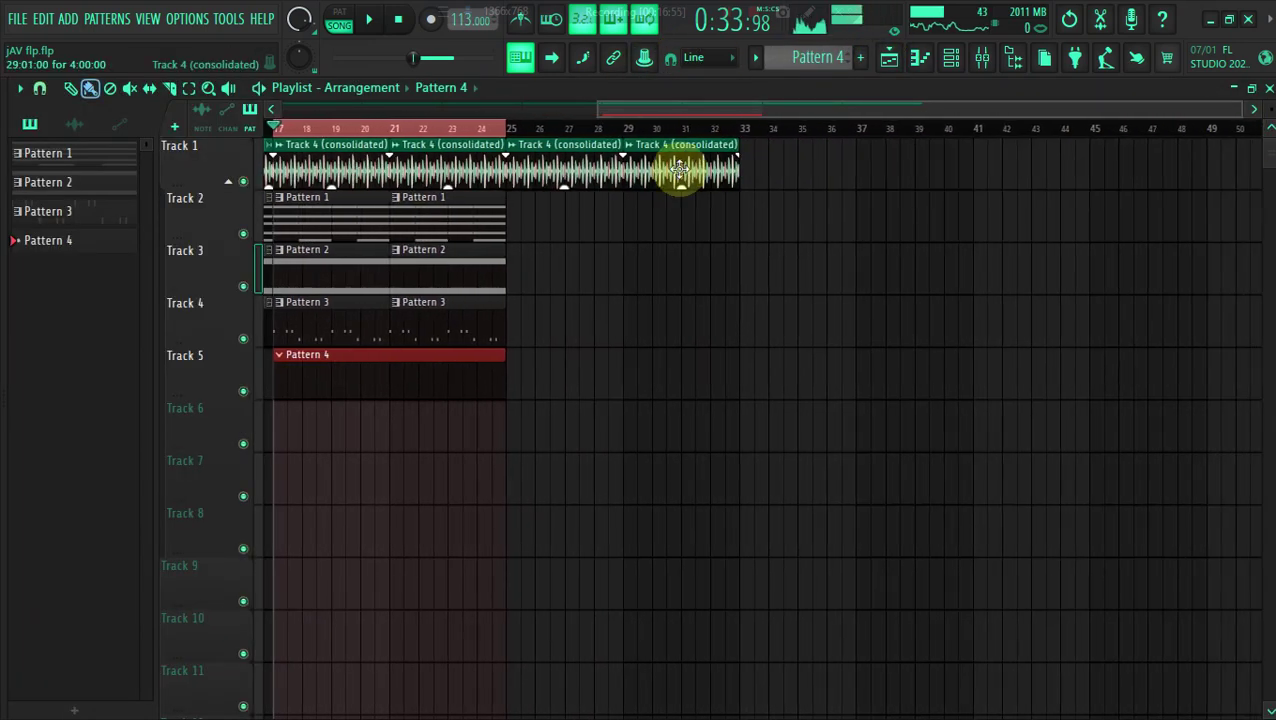
left_click(494, 207)
left_click_drag(511, 221, 664, 236)
left_click(706, 176)
left_click_drag(749, 176, 1082, 158)
left_click_drag(1034, 109, 1243, 109)
left_click(877, 160)
left_click_drag(908, 173, 1200, 172)
mouse_move(572, 216)
left_mouse_down()
mouse_move(1148, 251)
mouse_move(424, 256)
left_mouse_up()
mouse_move(775, 270)
left_mouse_down()
mouse_move(1116, 279)
mouse_move(1014, 292)
left_mouse_up()
left_click_drag(422, 367, 1212, 372)
key("ctrl+a")
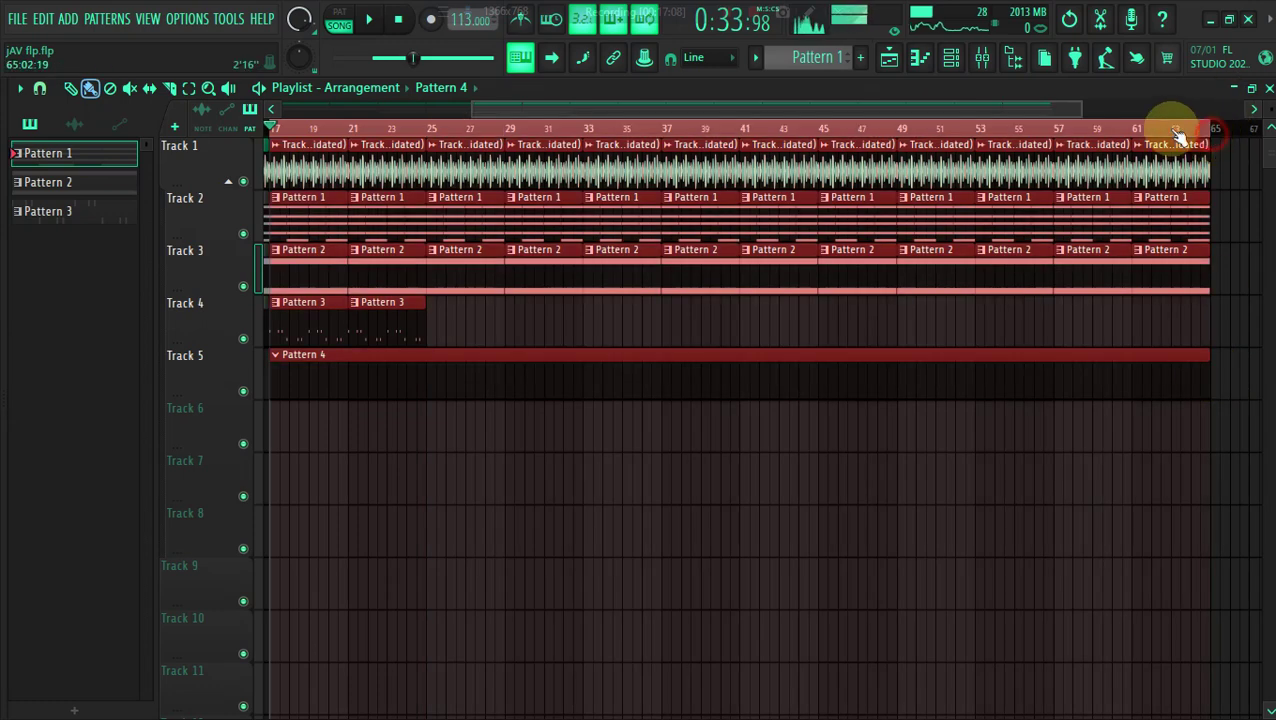
Turn off the routing from mixer Insert 10, fed by input In 2, to the Master and return to the playlist
left_click(982, 56)
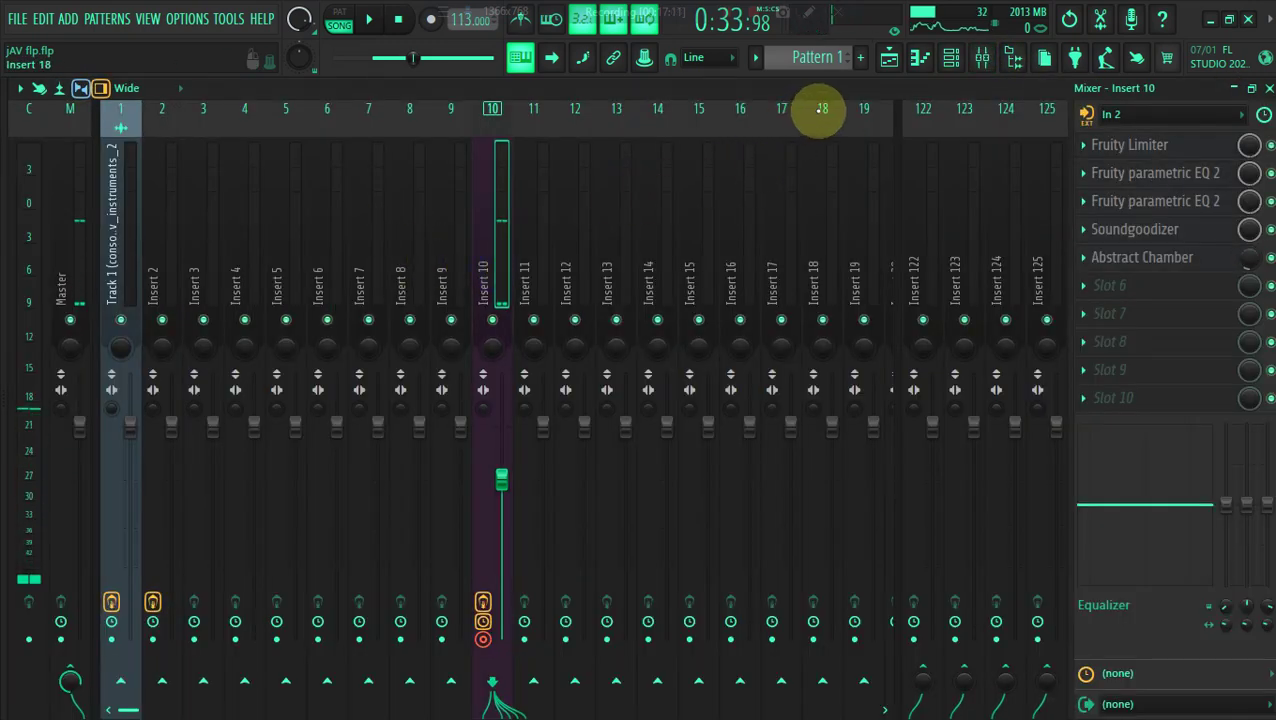
left_click(886, 57)
left_click_drag(463, 108, 413, 108)
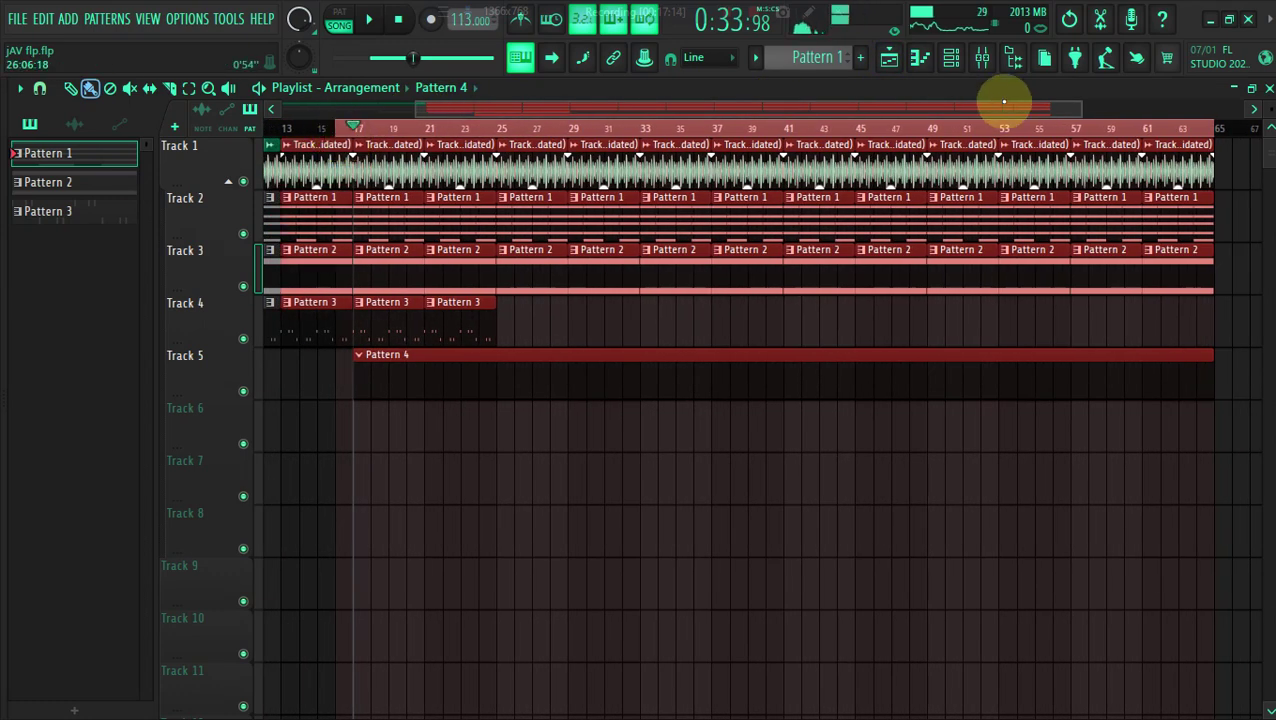
left_click(982, 56)
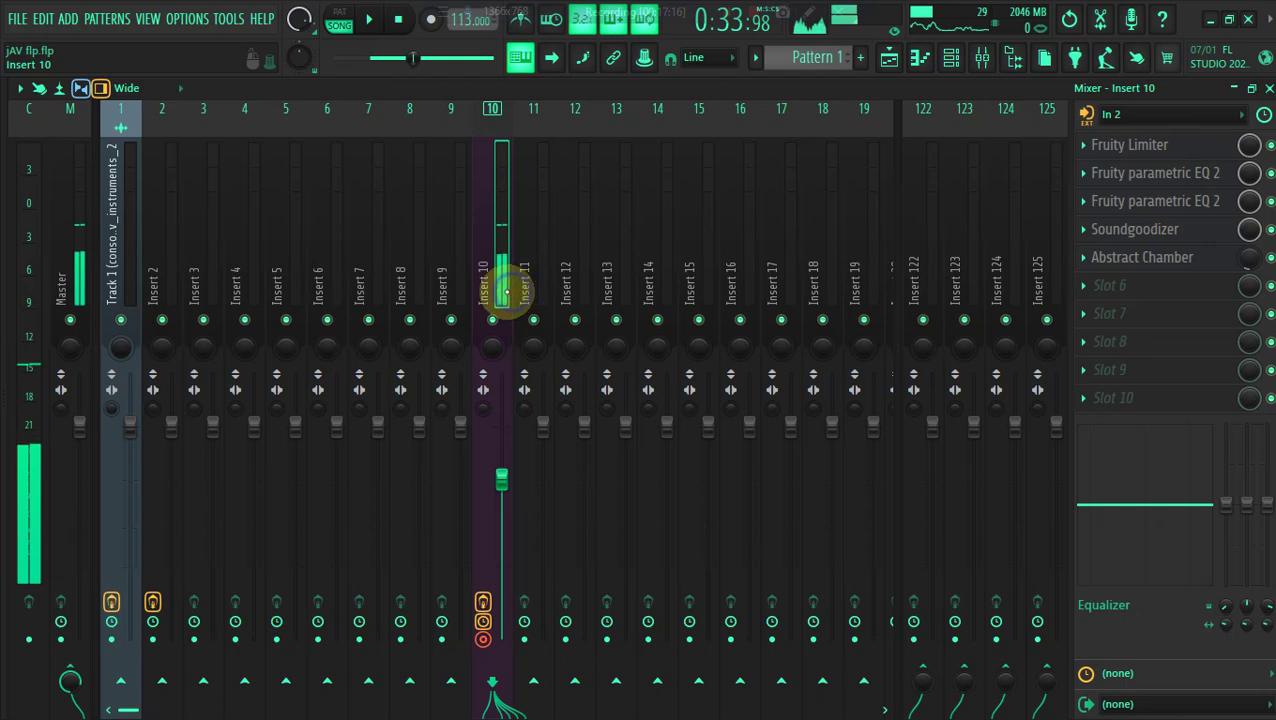
left_click(66, 680)
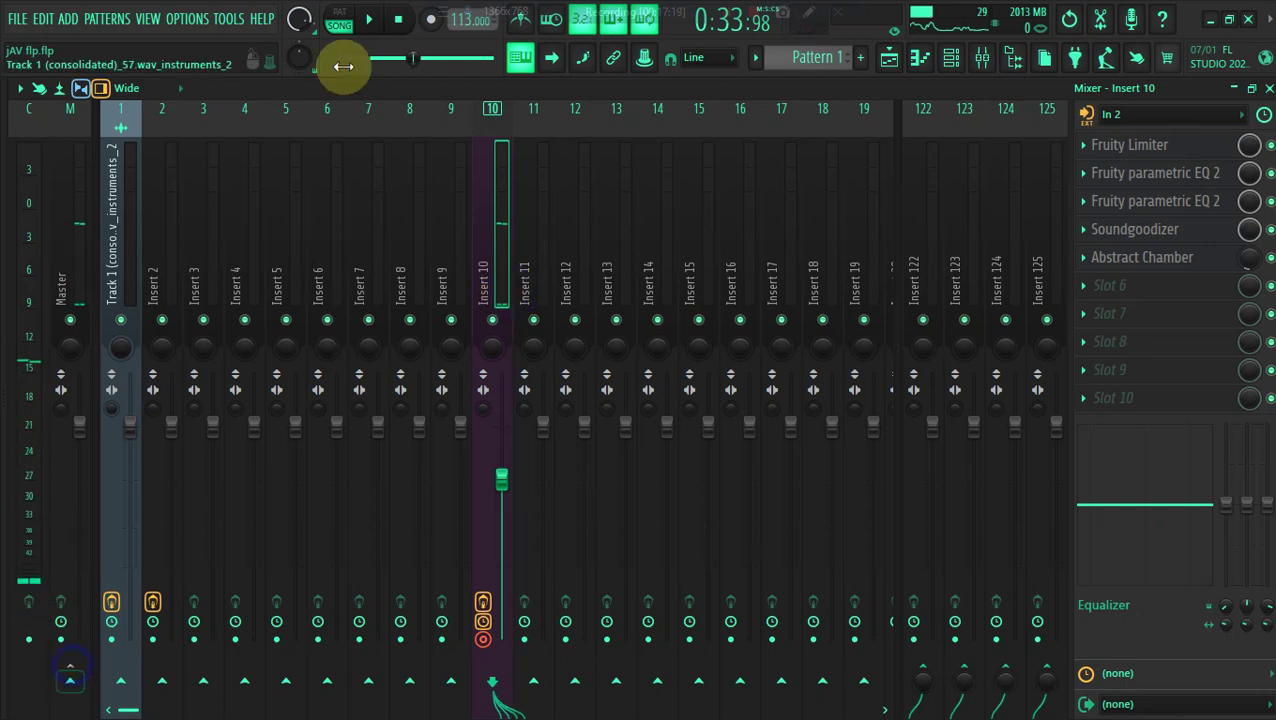
left_click(889, 57)
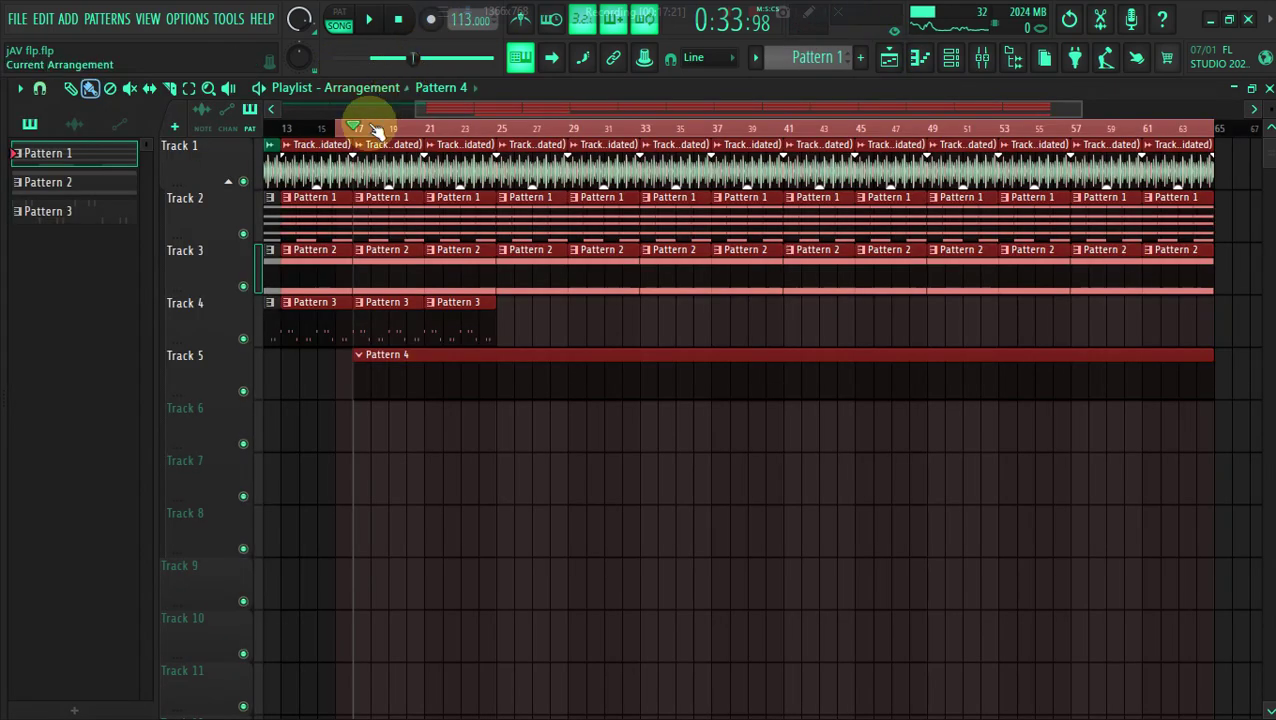
Record an audio take from bar 15 into the playlist as an audio clip, stop it and delete the take
left_click(331, 131)
left_click(433, 22)
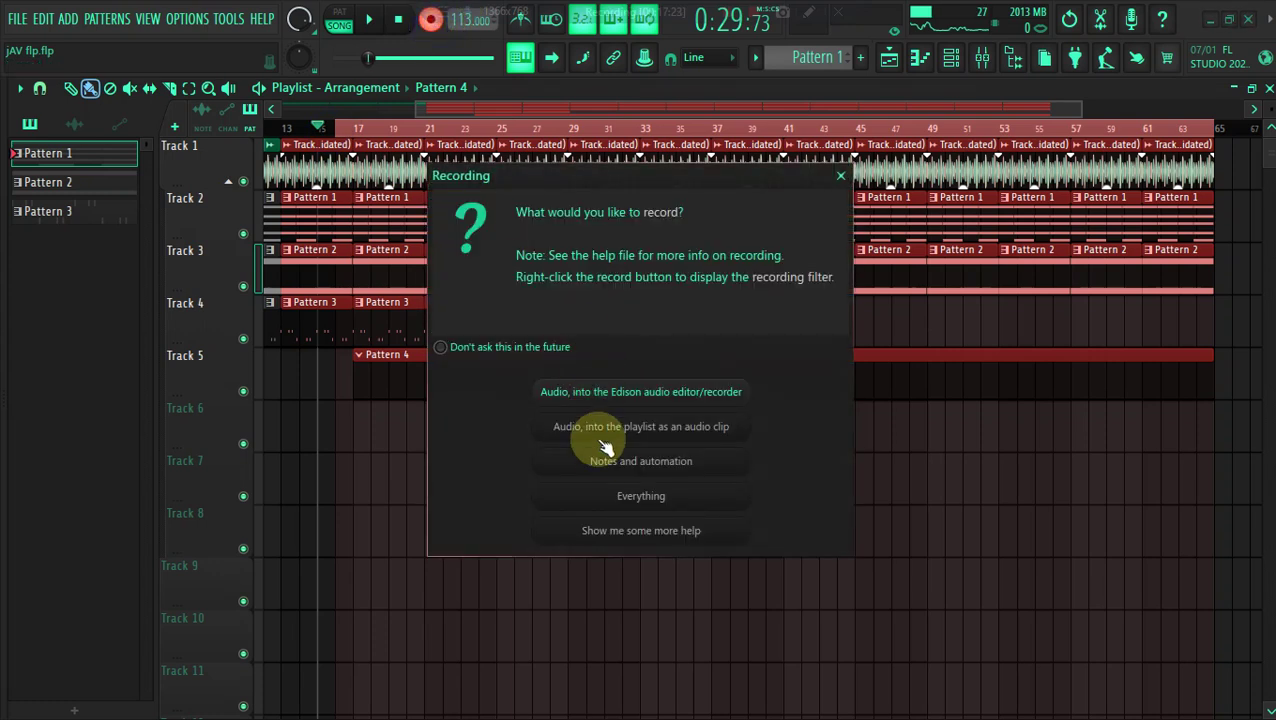
left_click(594, 433)
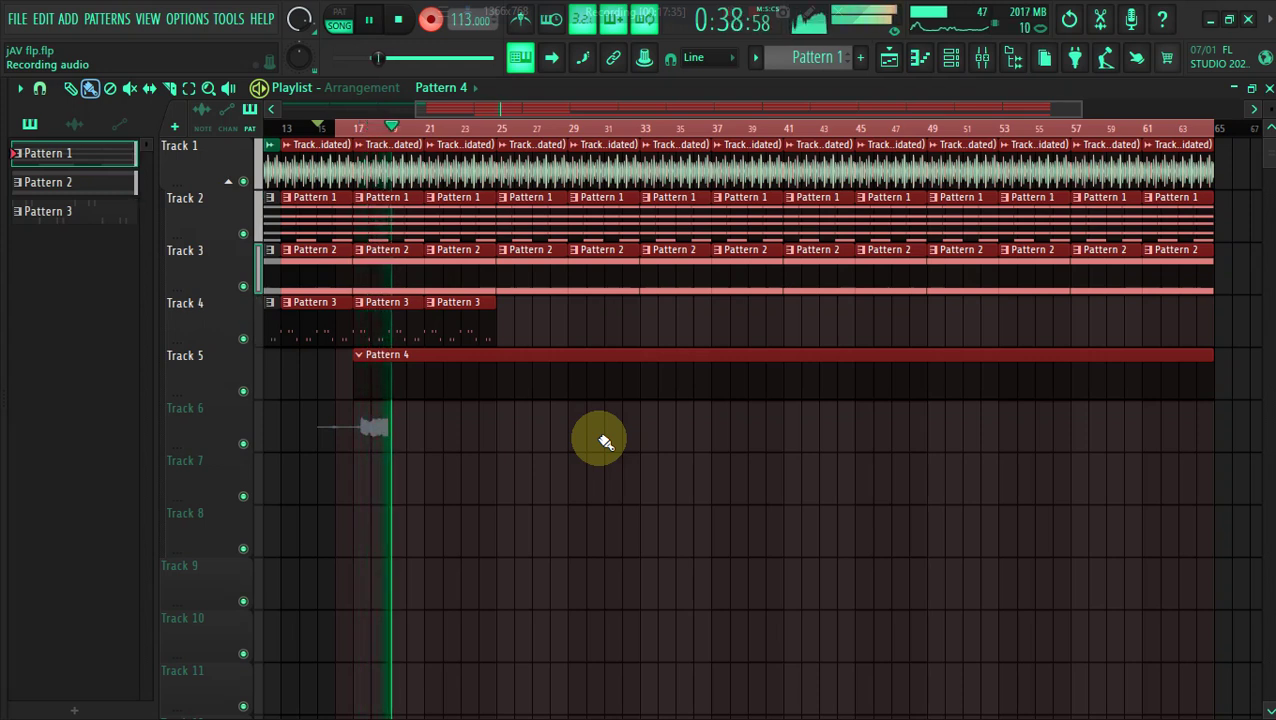
key("space")
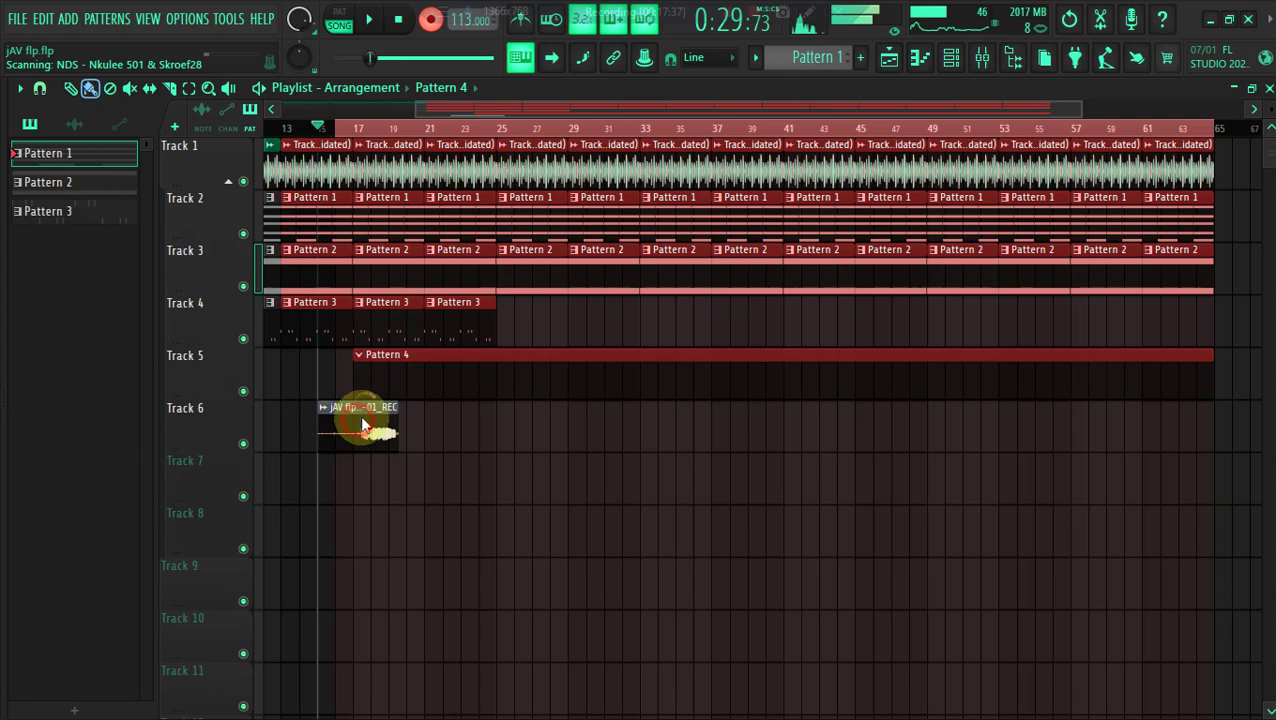
right_click(378, 432)
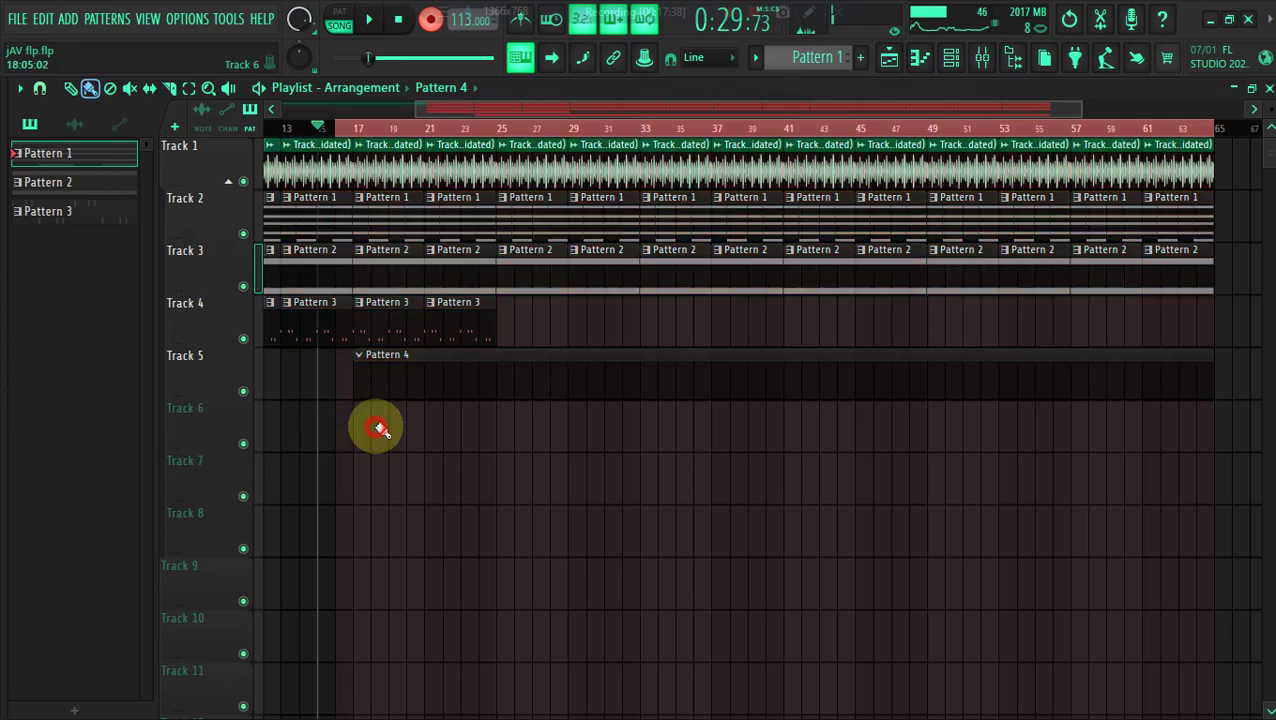
Record an audio take from bar 13 while repeating the Pattern 3 clip on Track 4 from bar 25 up to bar 65
left_click(287, 128)
key("space")
left_click(469, 313)
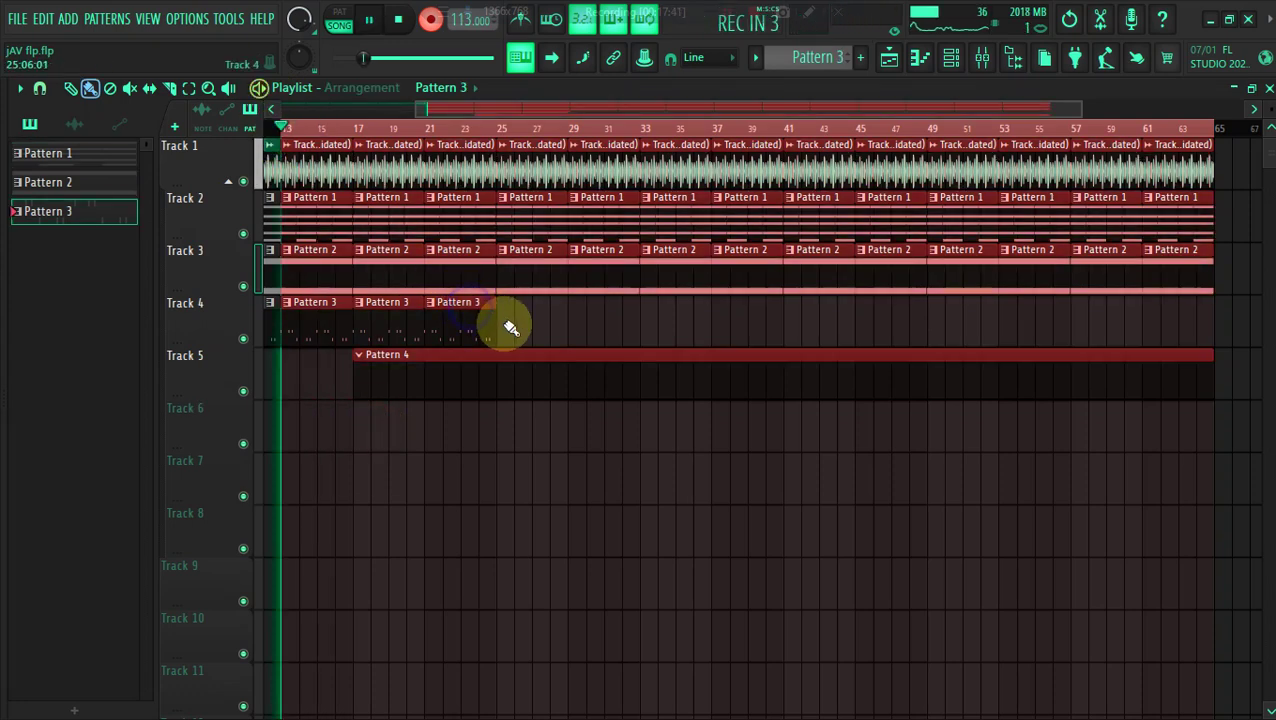
left_click(506, 325)
left_click_drag(688, 328, 1176, 313)
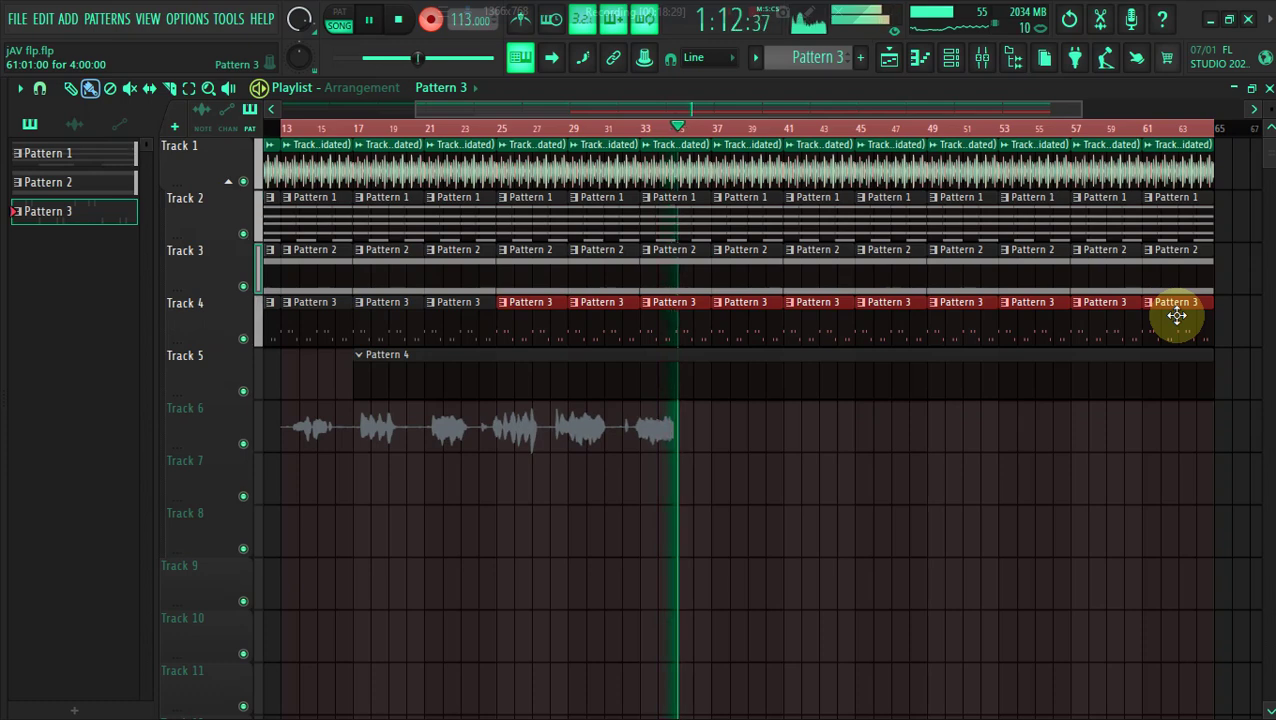
key("space")
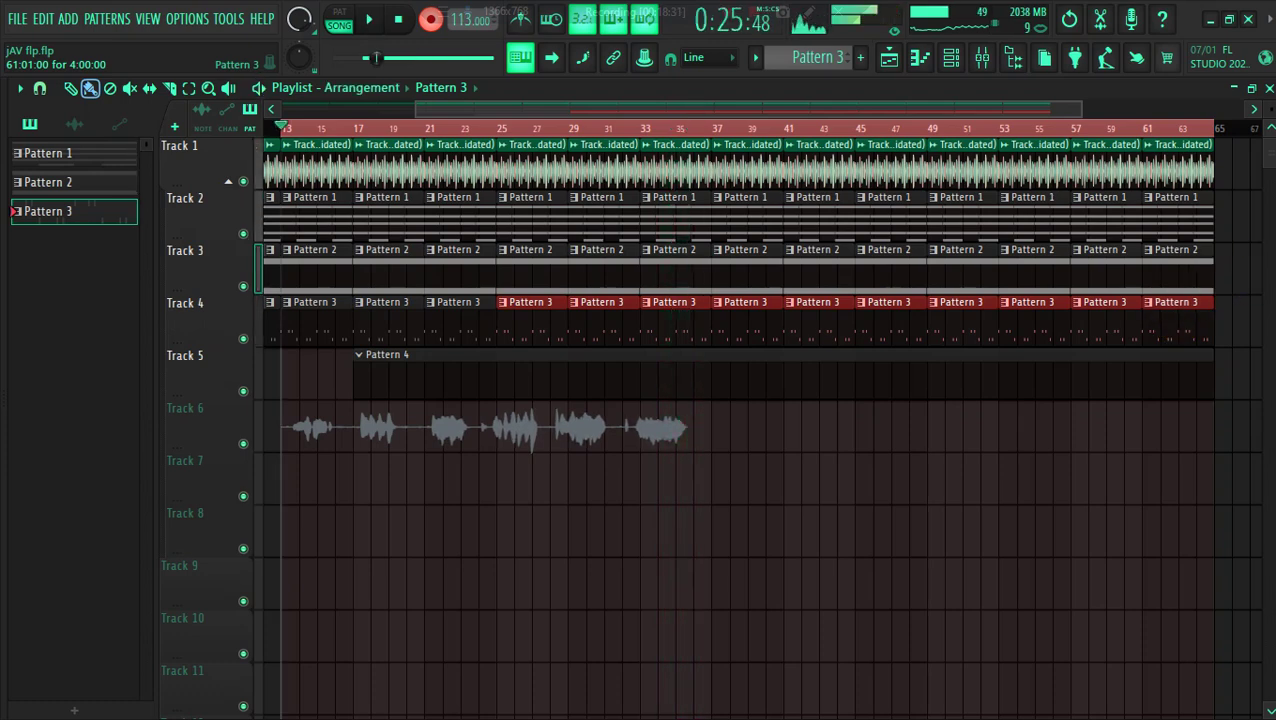
Restore the routing from the REC mixer track to the Master and return to the playlist
left_click(985, 60)
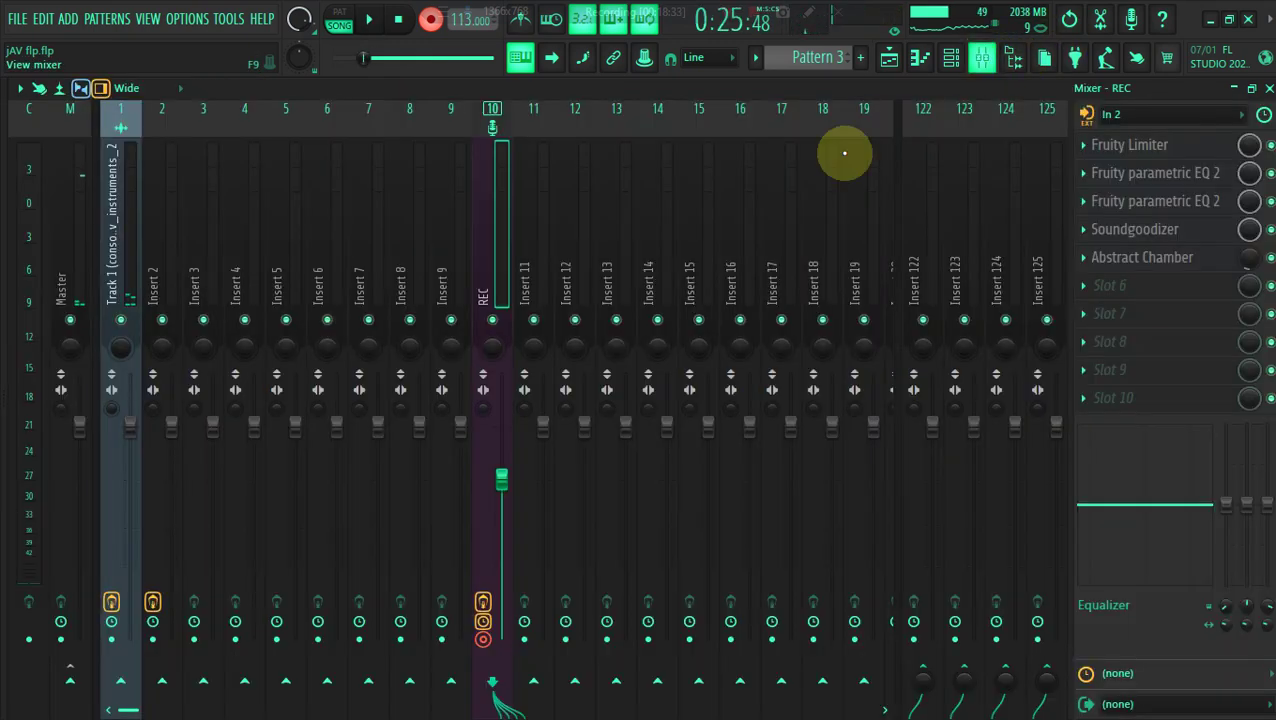
left_click(72, 683)
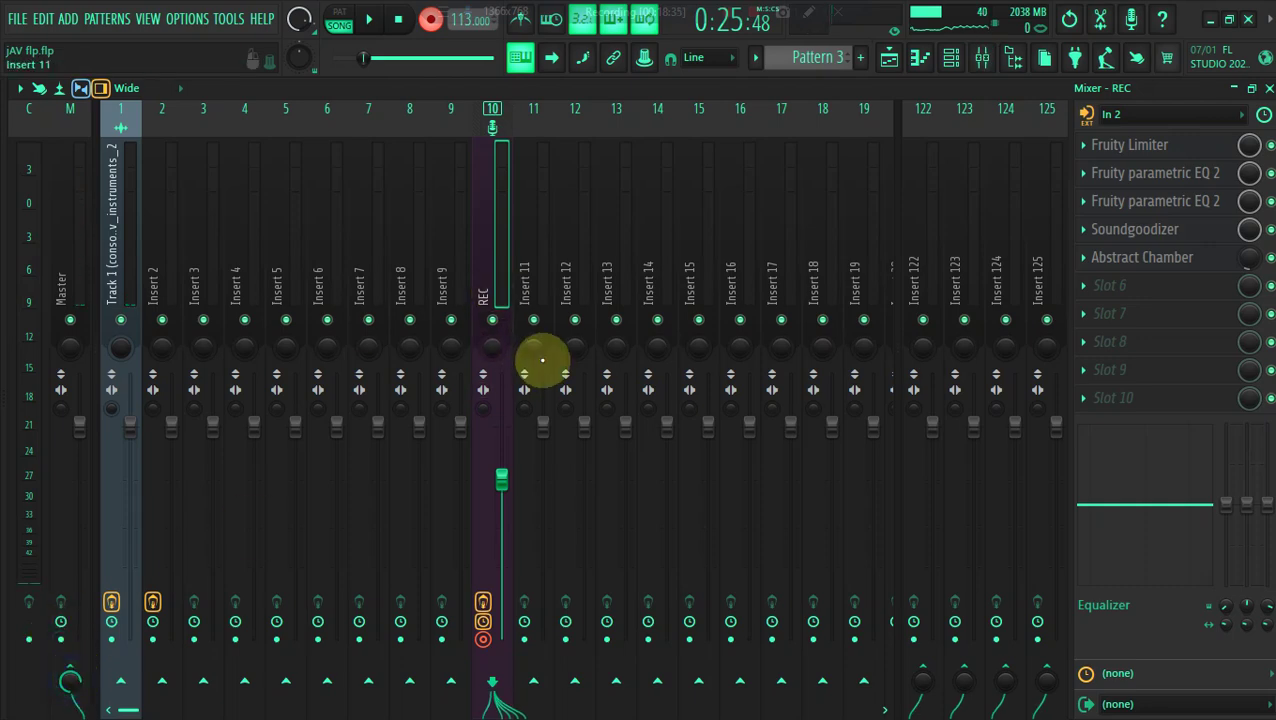
left_click(890, 63)
Play back the recorded take on Track 6 from bar 13, stop playback and delete the clip
left_click_drag(1085, 107, 775, 107)
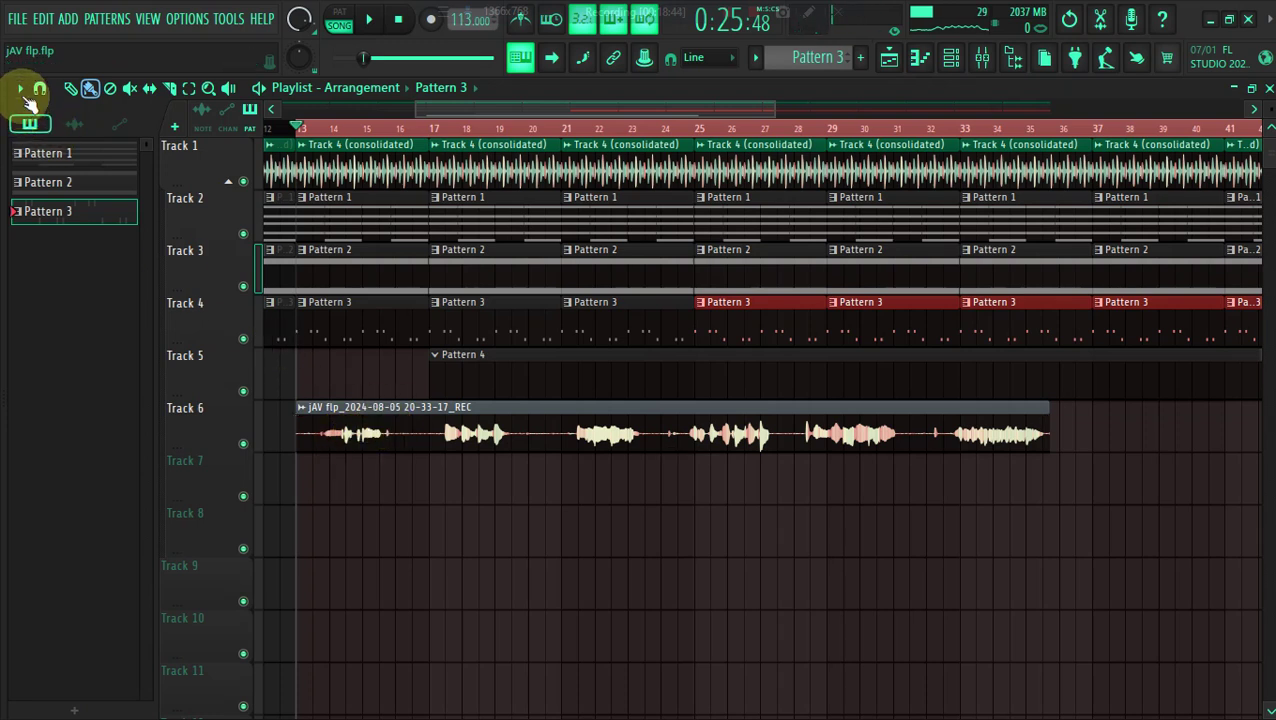
key("space")
left_click_drag(775, 110, 689, 104)
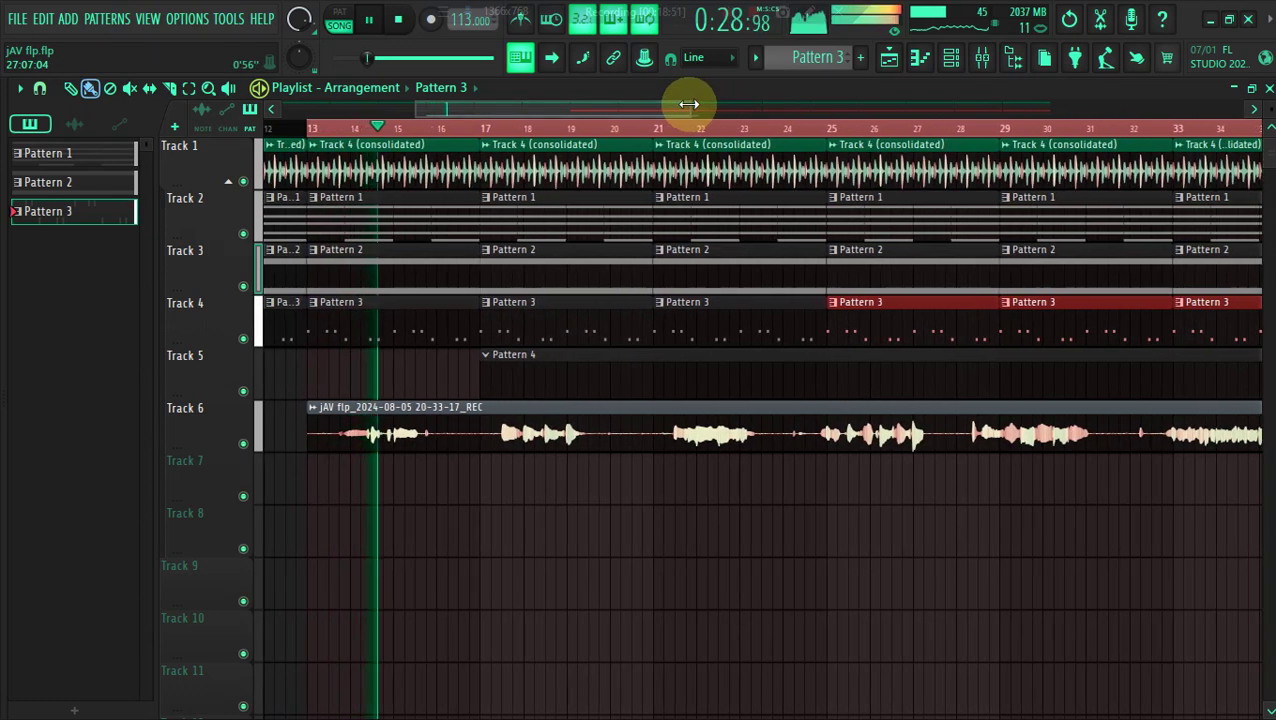
left_click(463, 442)
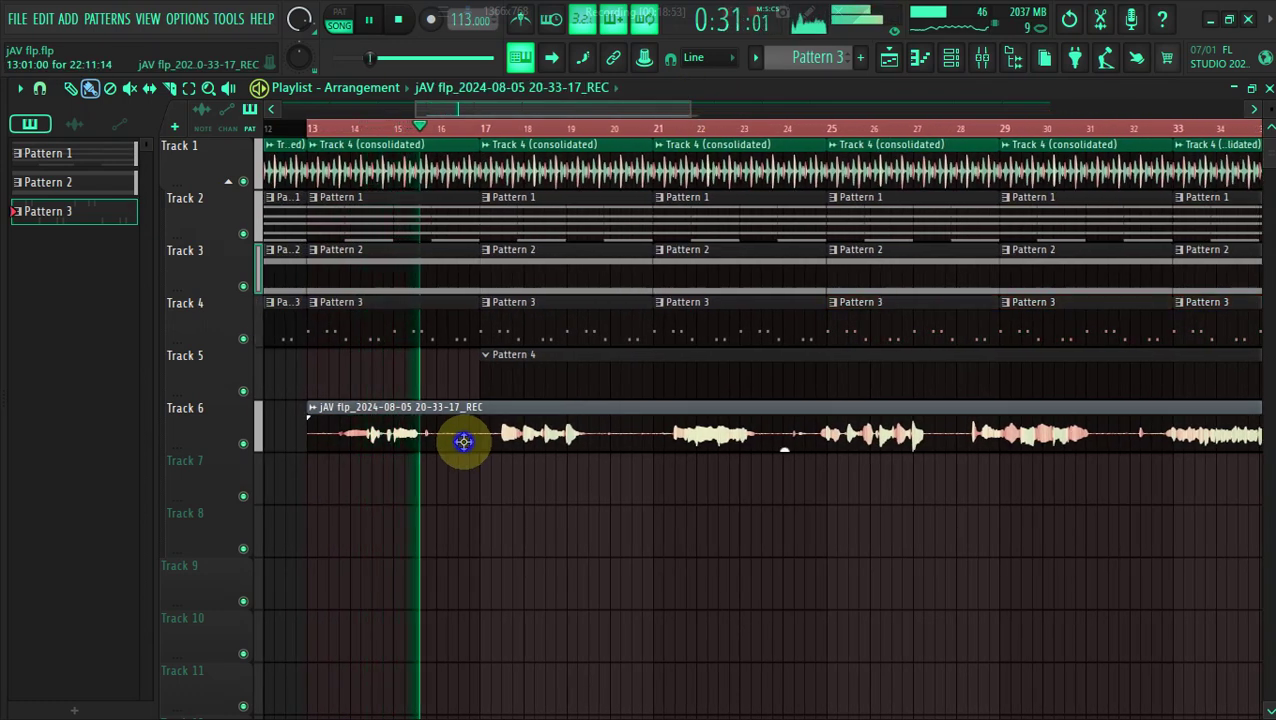
key("space")
key("space")
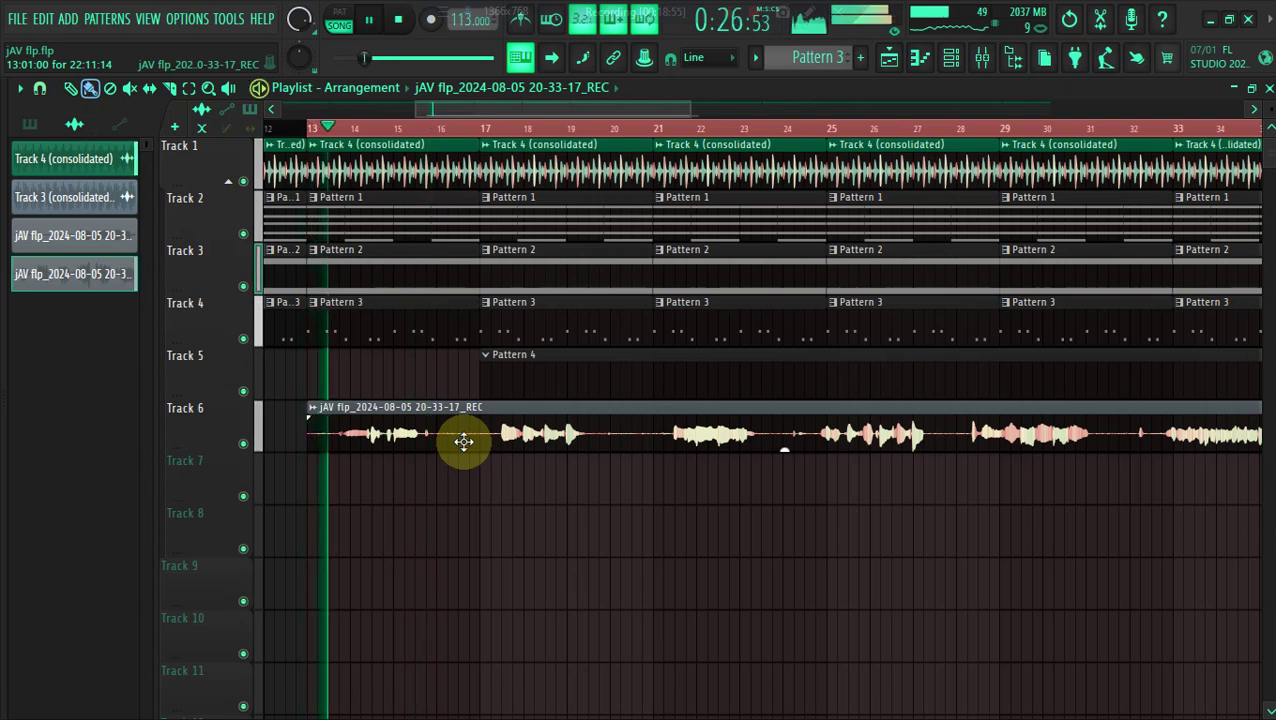
key("space")
right_click(463, 442)
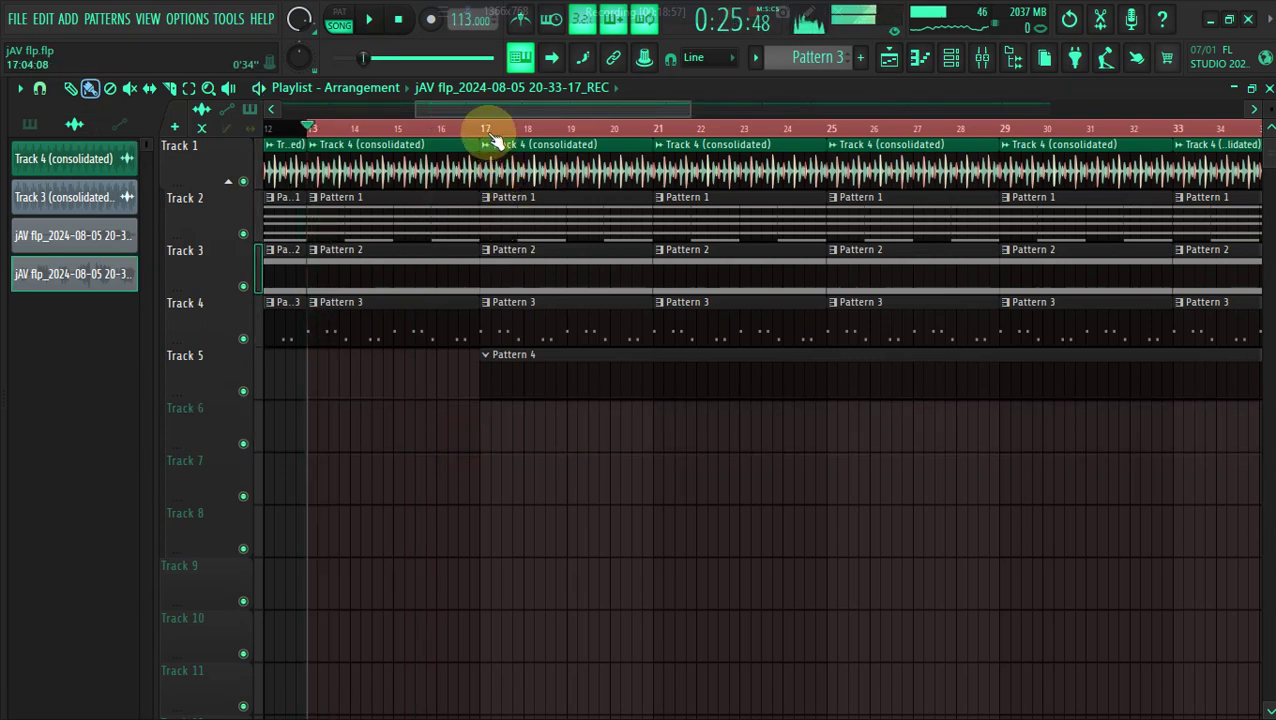
Select the playlist time range starting at bar 17, make Pattern 4 the active pattern and start playback
double_click(488, 129)
left_click(543, 376)
key("space")
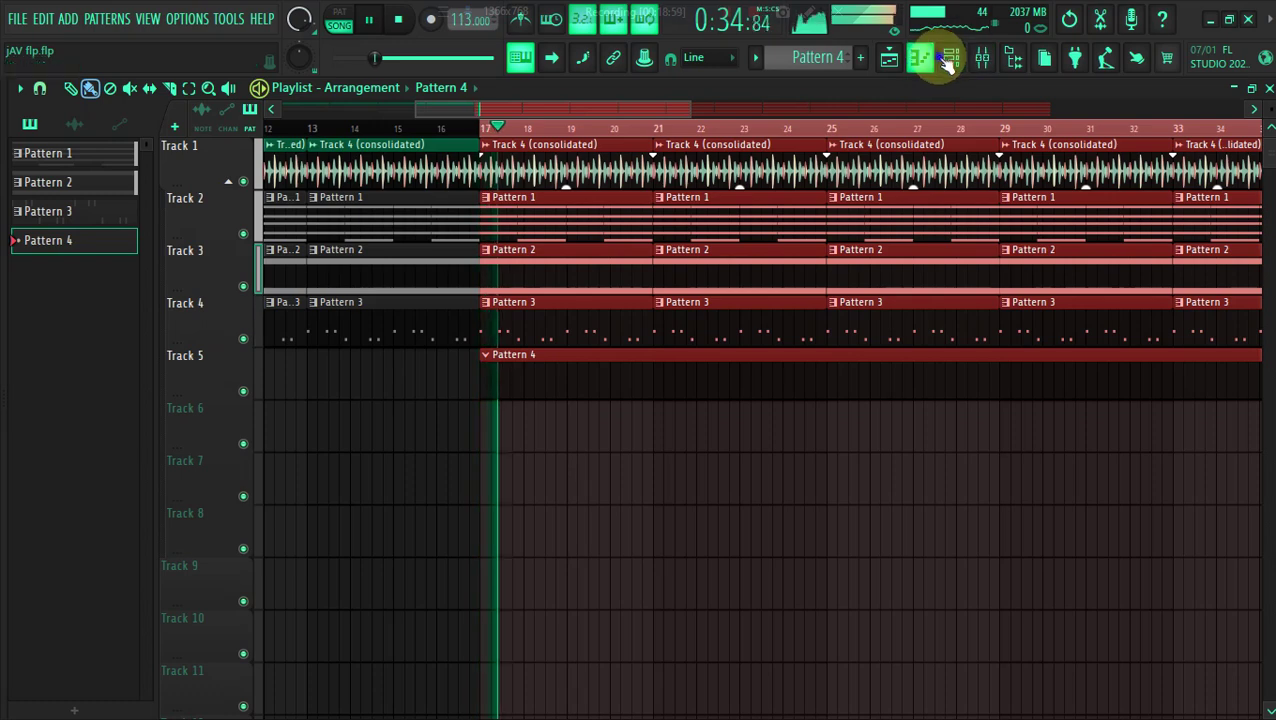
Show the Unsorted channels in the channel rack and open the Kontakt channel's piano roll for Pattern 4
left_click(951, 57)
left_click(138, 120)
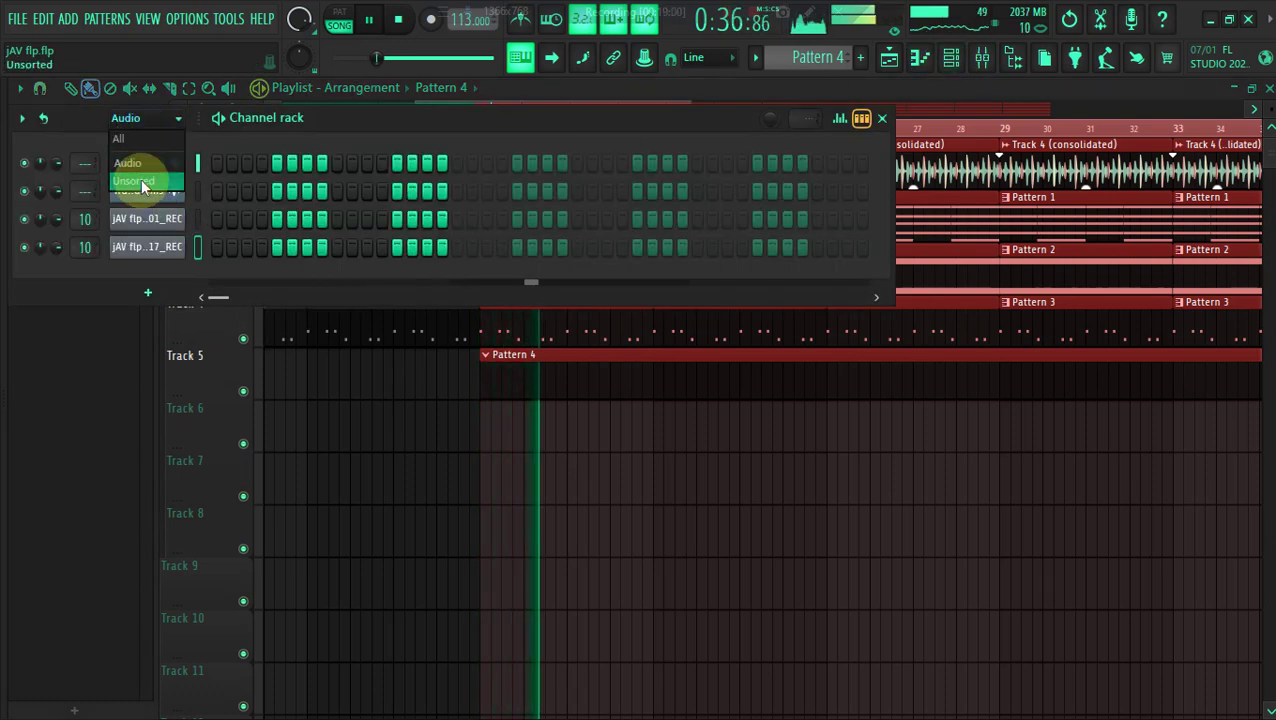
left_click(148, 172)
right_click(161, 304)
left_click(215, 304)
right_click(174, 303)
left_click(202, 304)
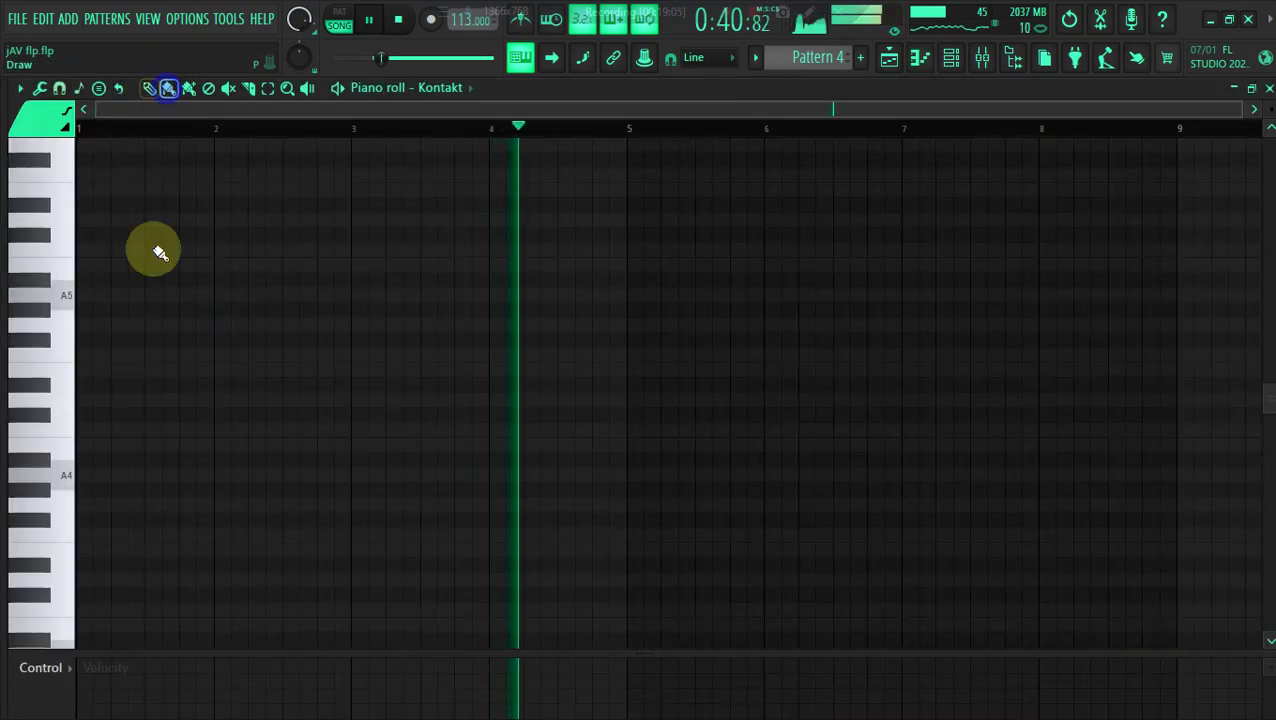
Draw two consecutive half-bar A5 notes starting on the second beat of bar 1 and play them back
left_click(125, 293)
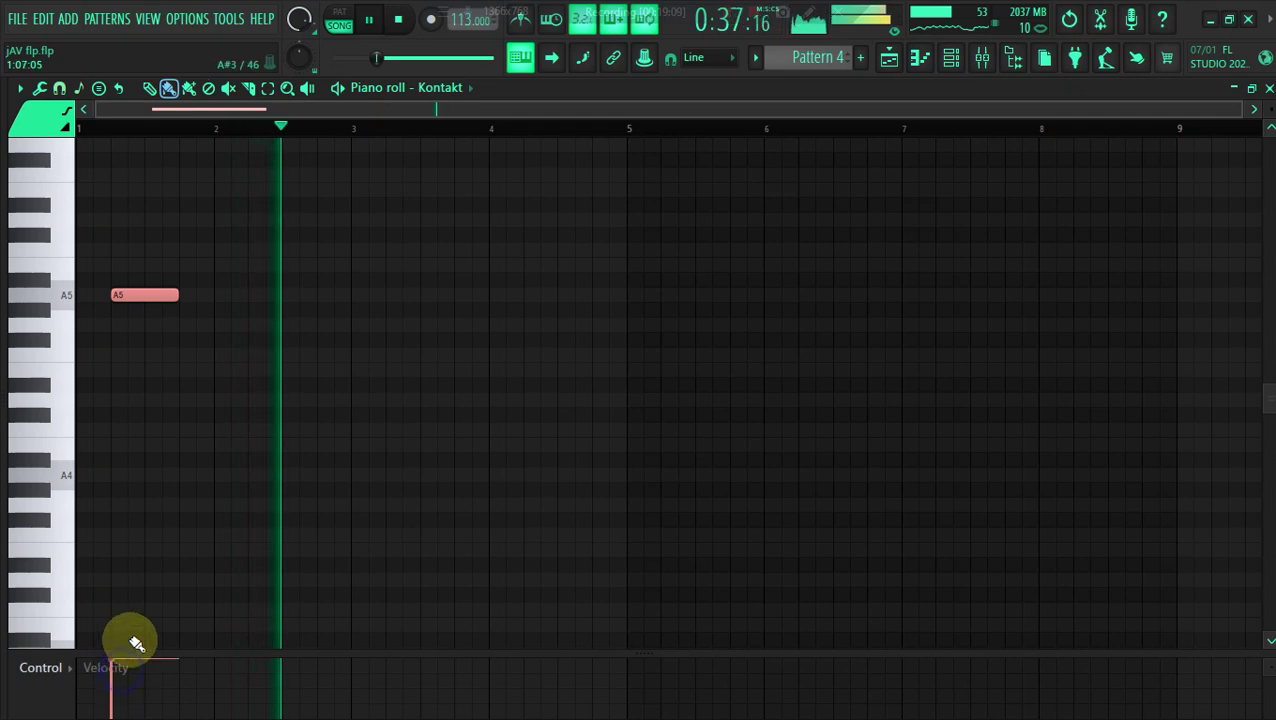
left_click(185, 265)
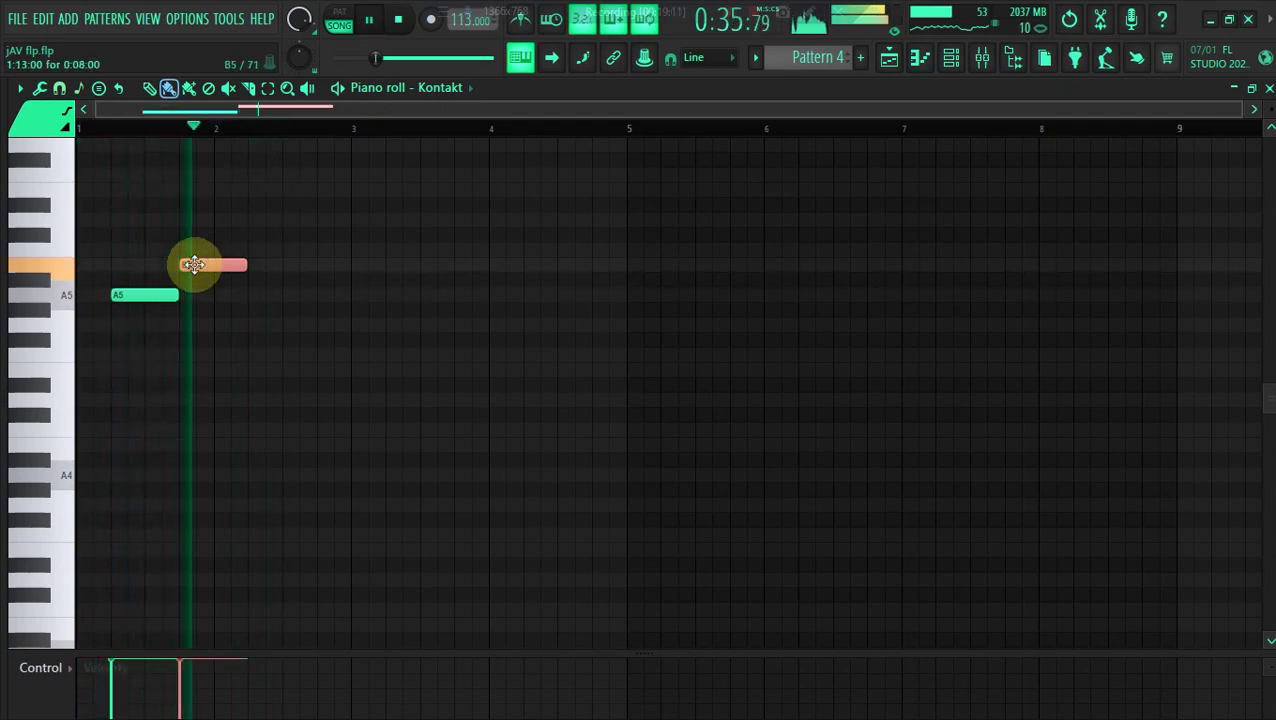
key("space")
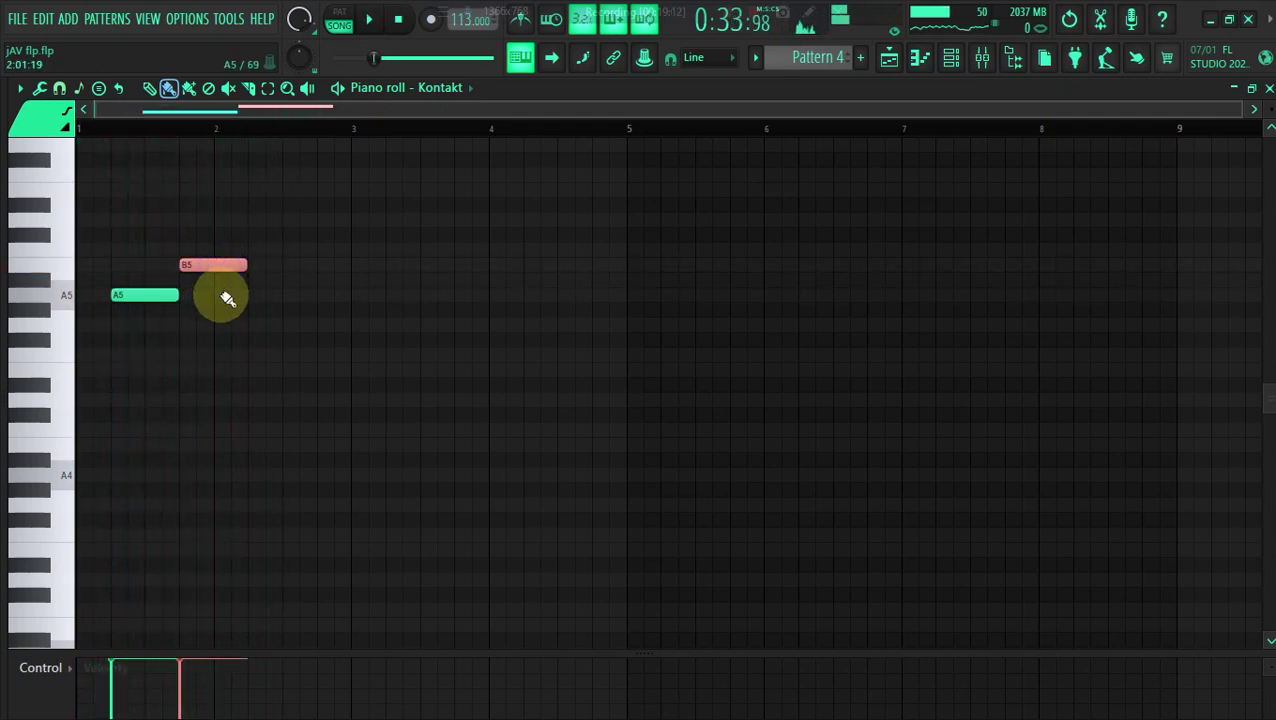
left_click(205, 296)
key("space")
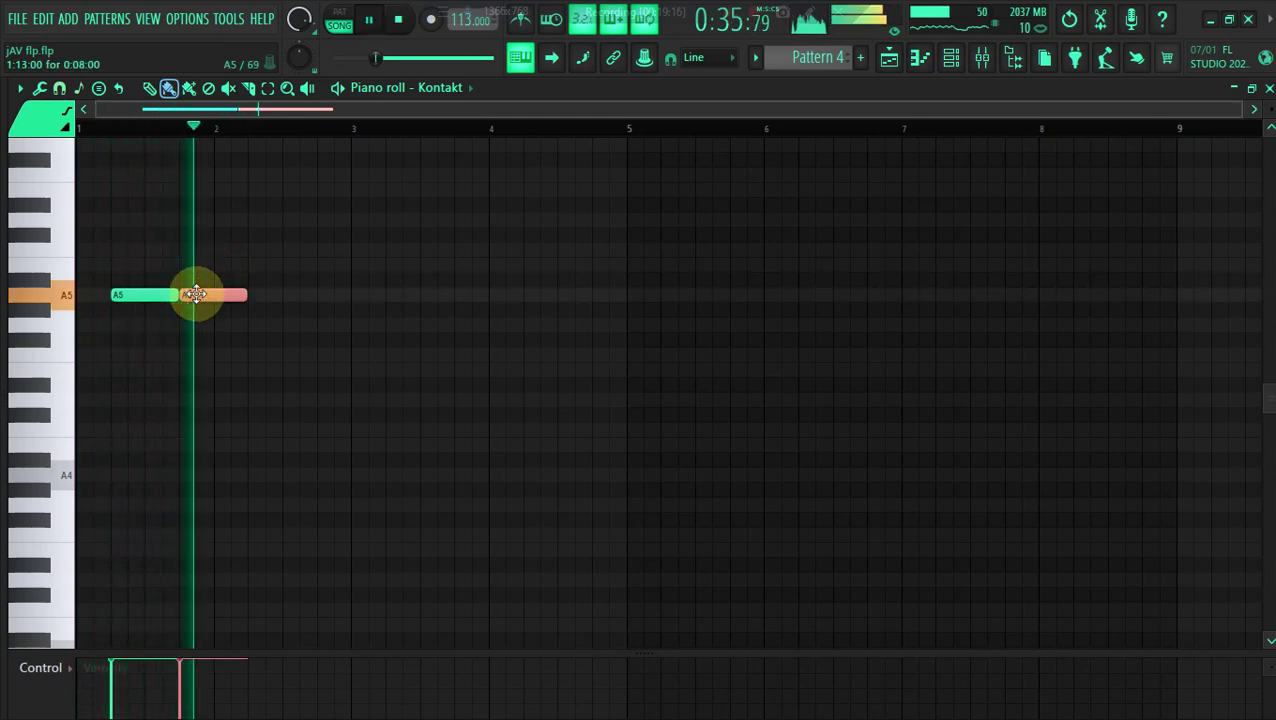
Add two back-to-back half-bar E5 notes from bar 2 into bar 3, and remove the trial G5 note after them
left_click(272, 370)
left_click(350, 371)
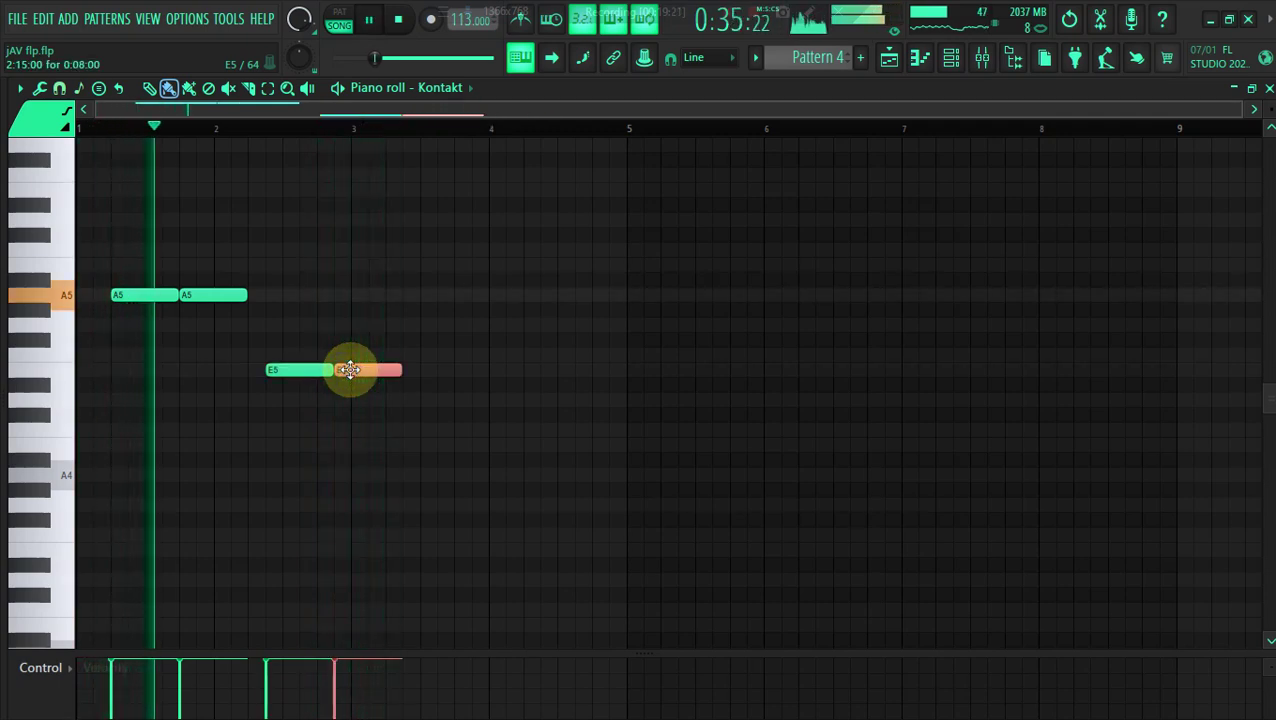
left_click_drag(350, 371, 362, 370)
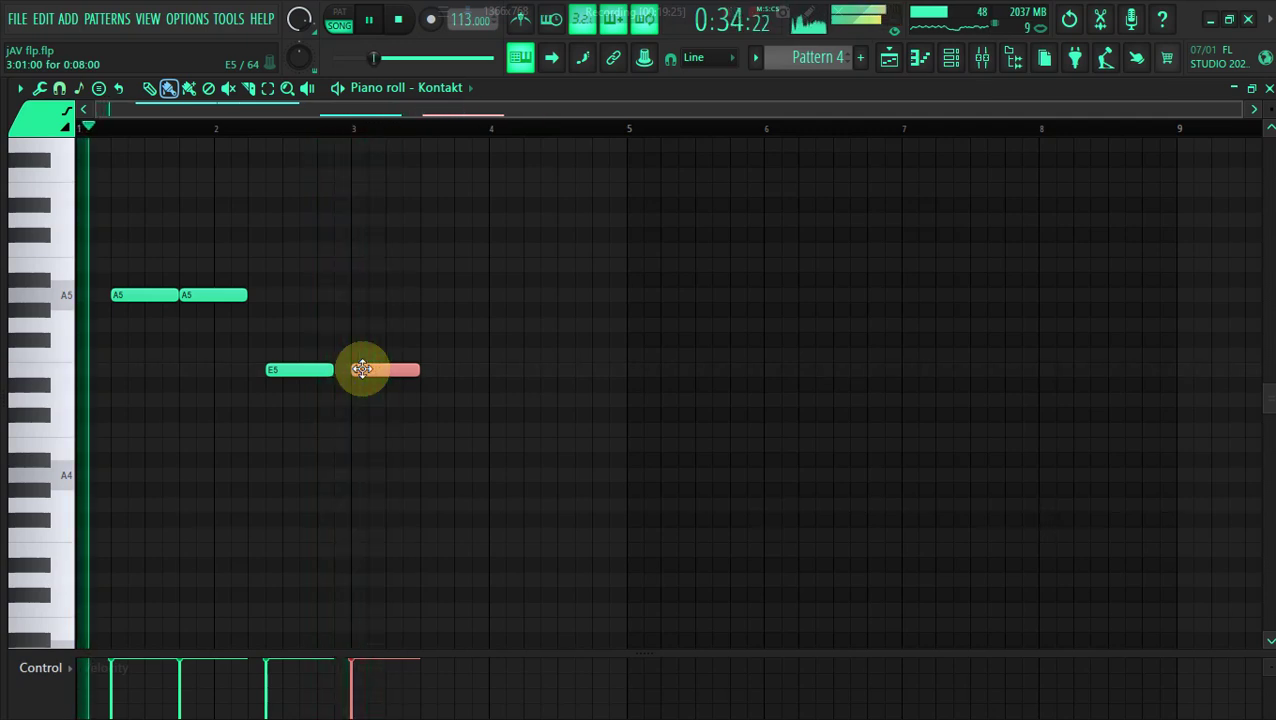
left_click_drag(362, 370, 349, 365)
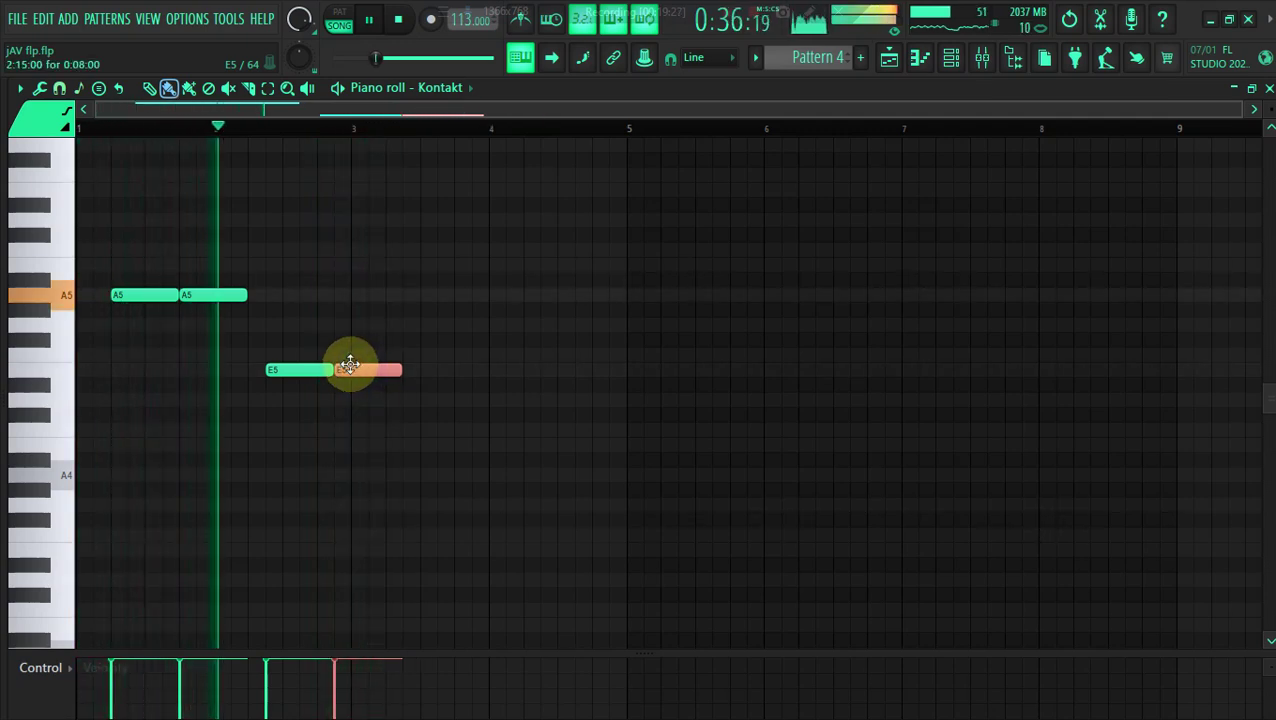
left_click(408, 322)
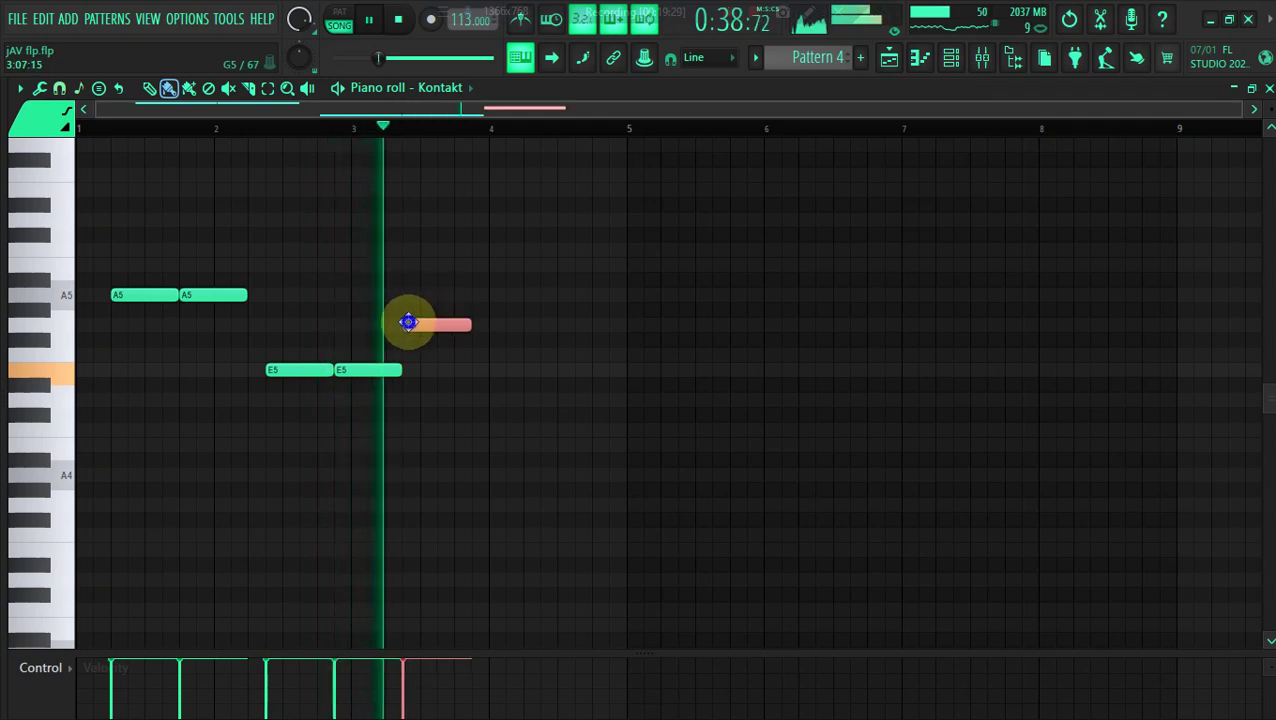
right_click(470, 325)
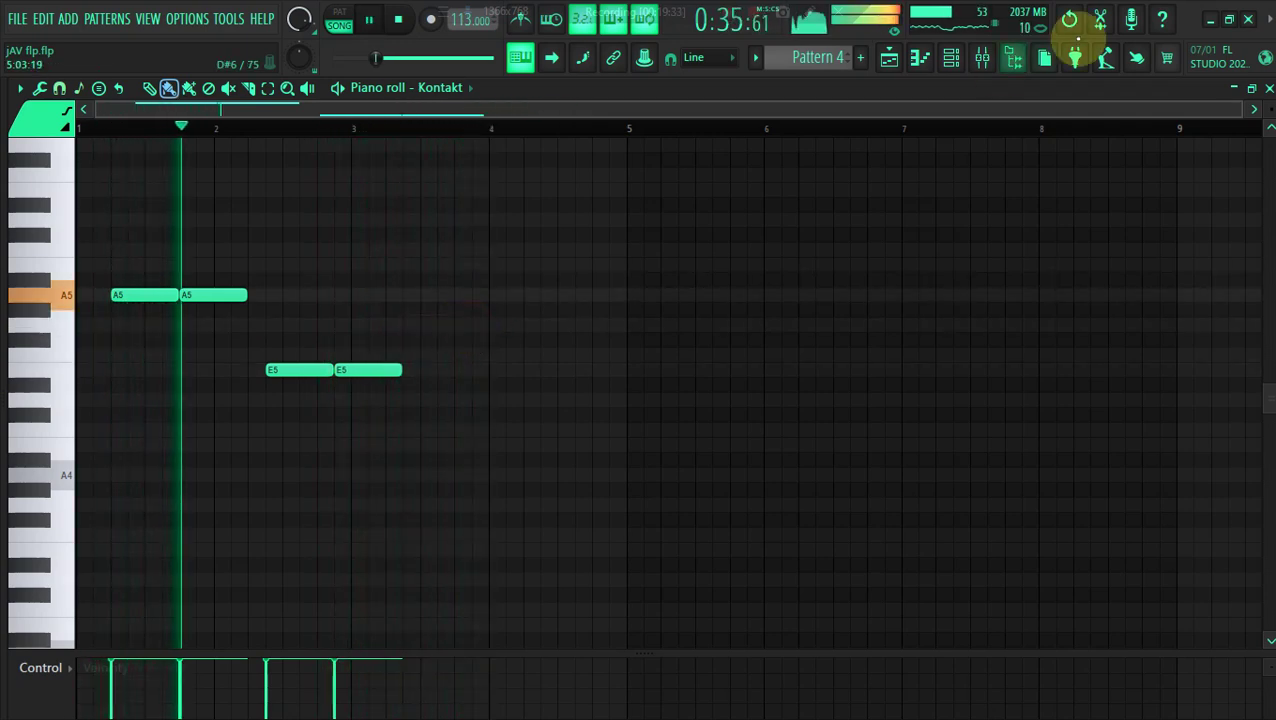
Clear the clip selection in the playlist, show the arrangement through bar 65 and restart playback from bar 17
left_click(888, 62)
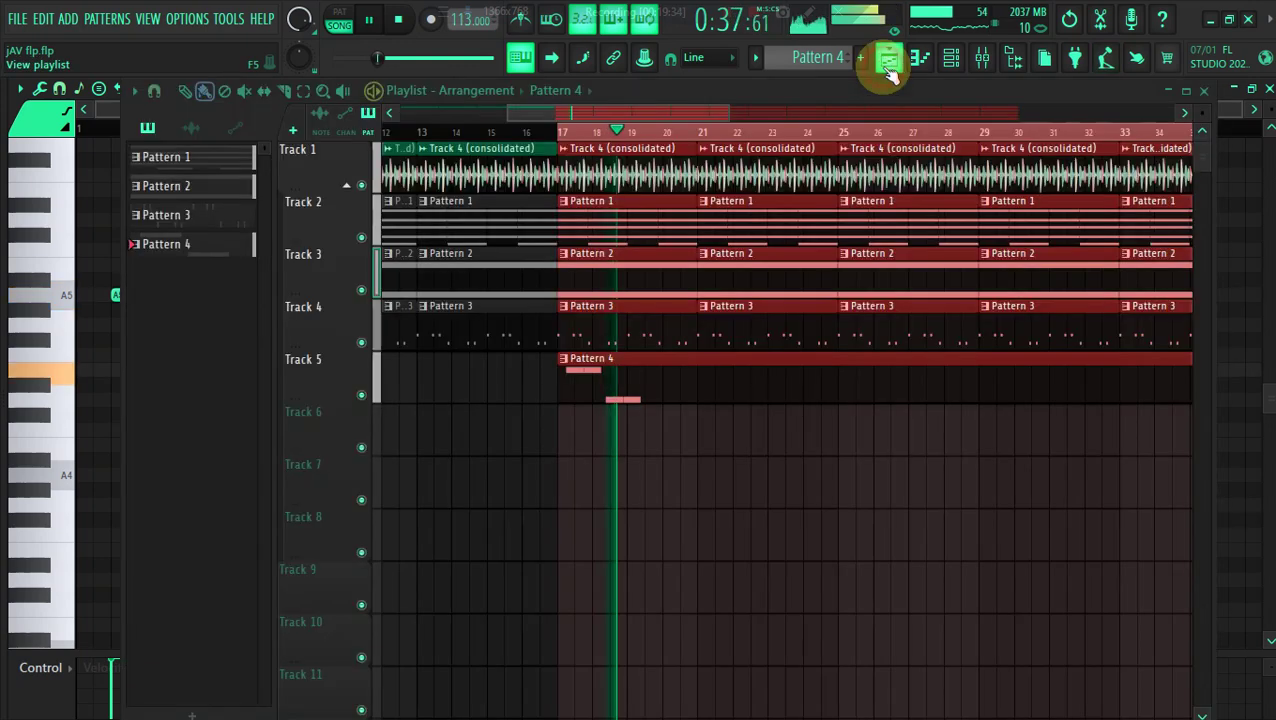
key("space")
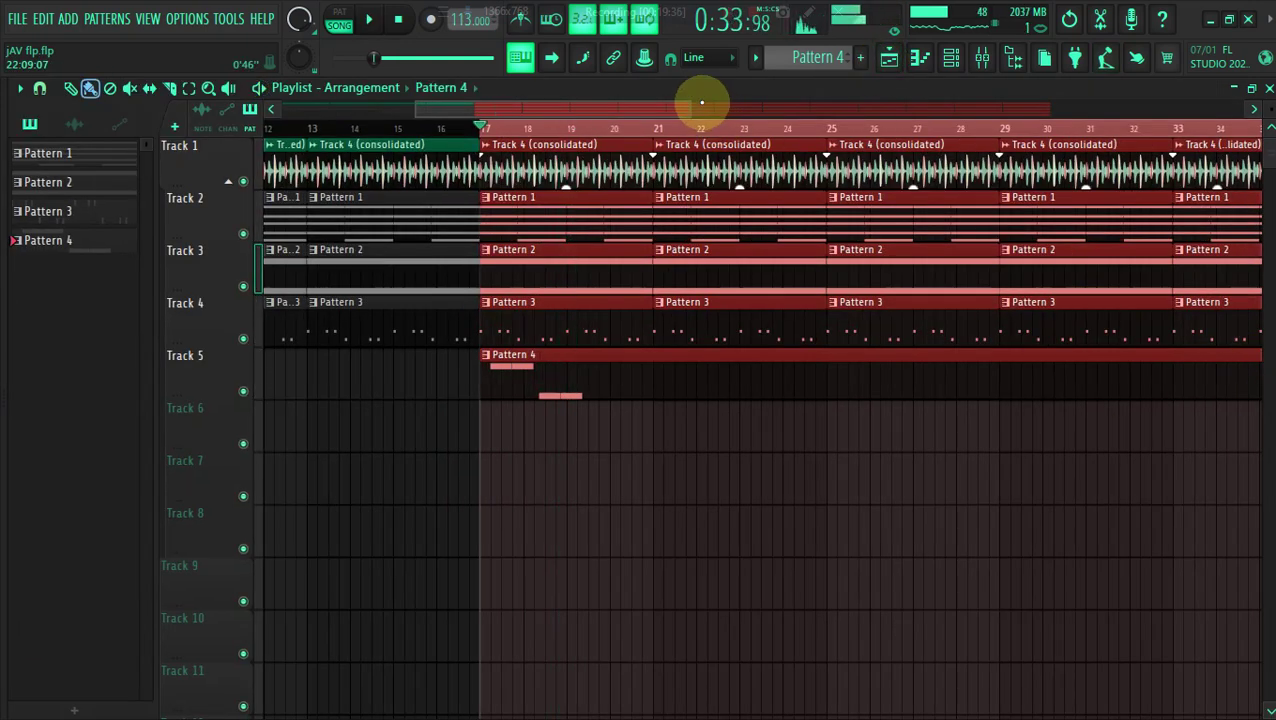
left_click_drag(718, 109, 1245, 477)
key("ctrl+d")
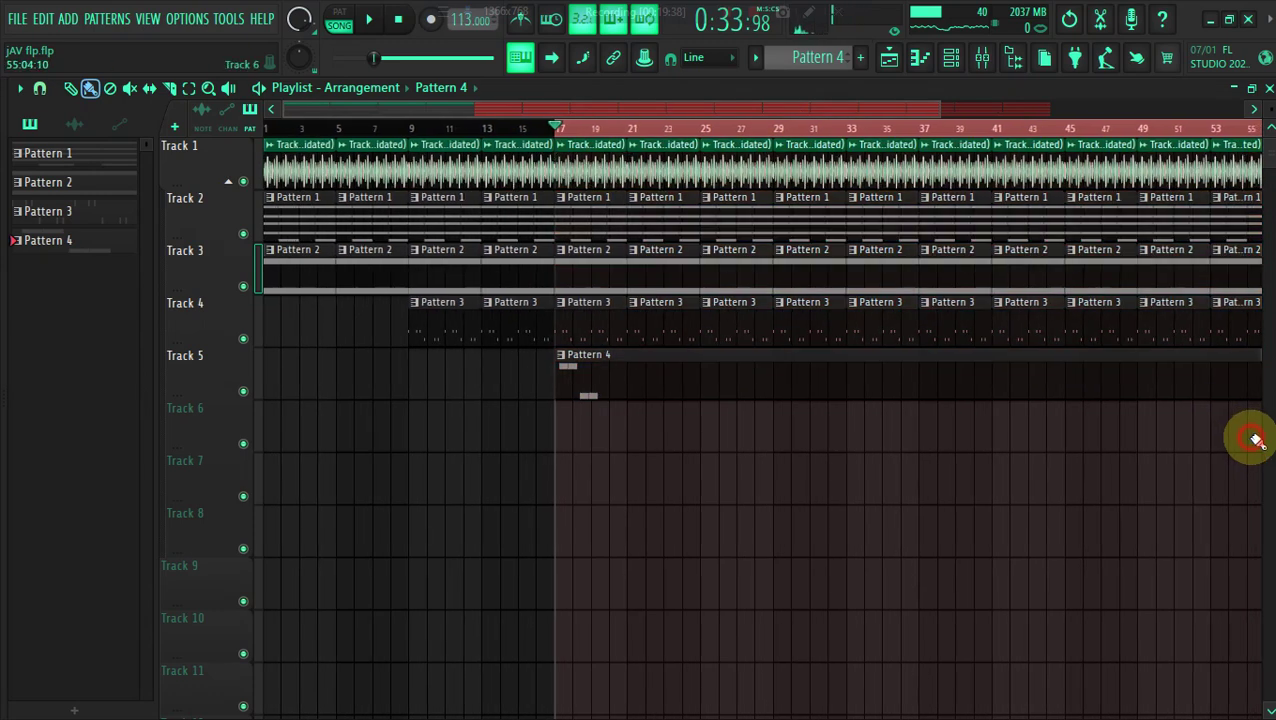
key("space")
left_click_drag(945, 95, 1202, 387)
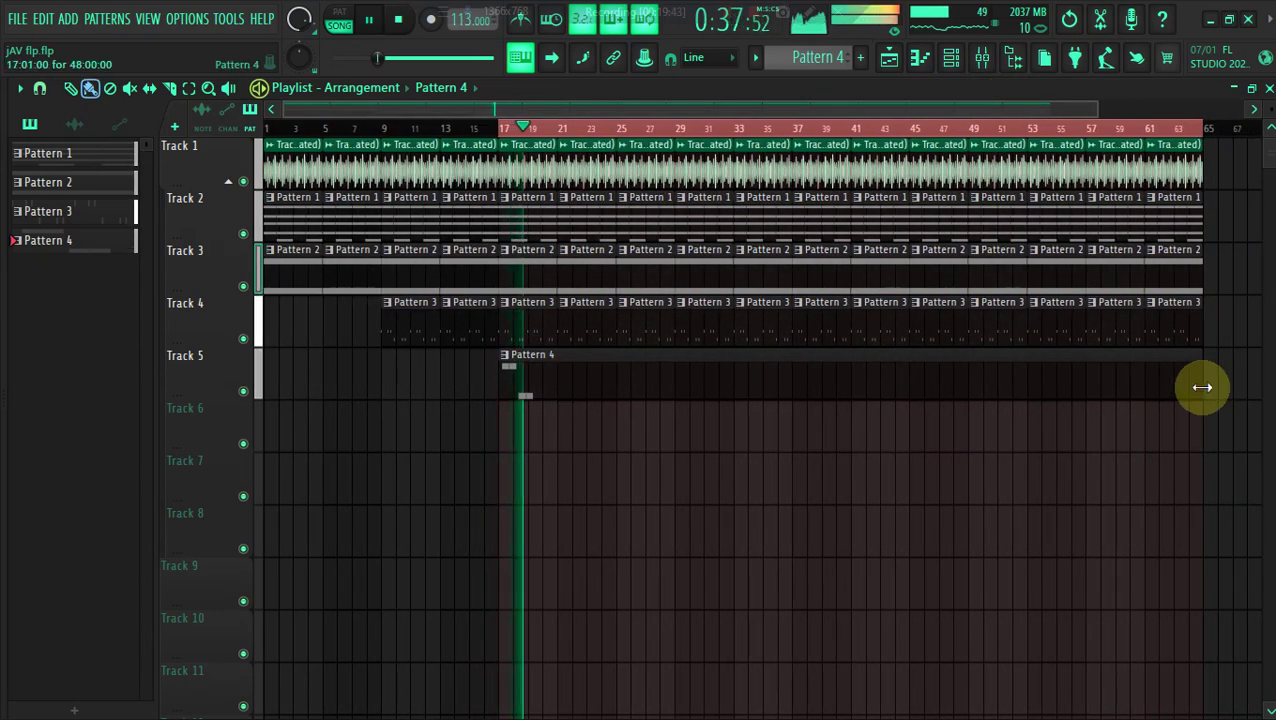
Return to the Kontakt piano roll and stack half-bar D5 and E5 notes on the last beat of bar 3
left_click(951, 57)
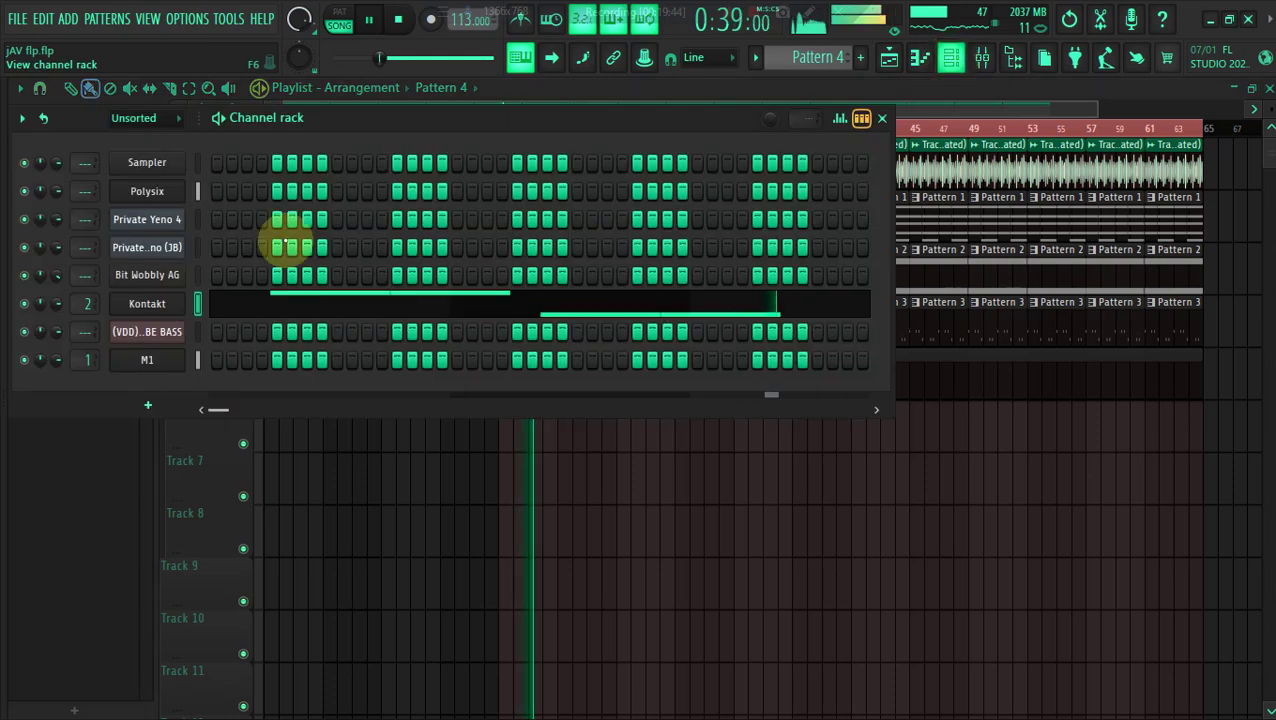
left_click(275, 303)
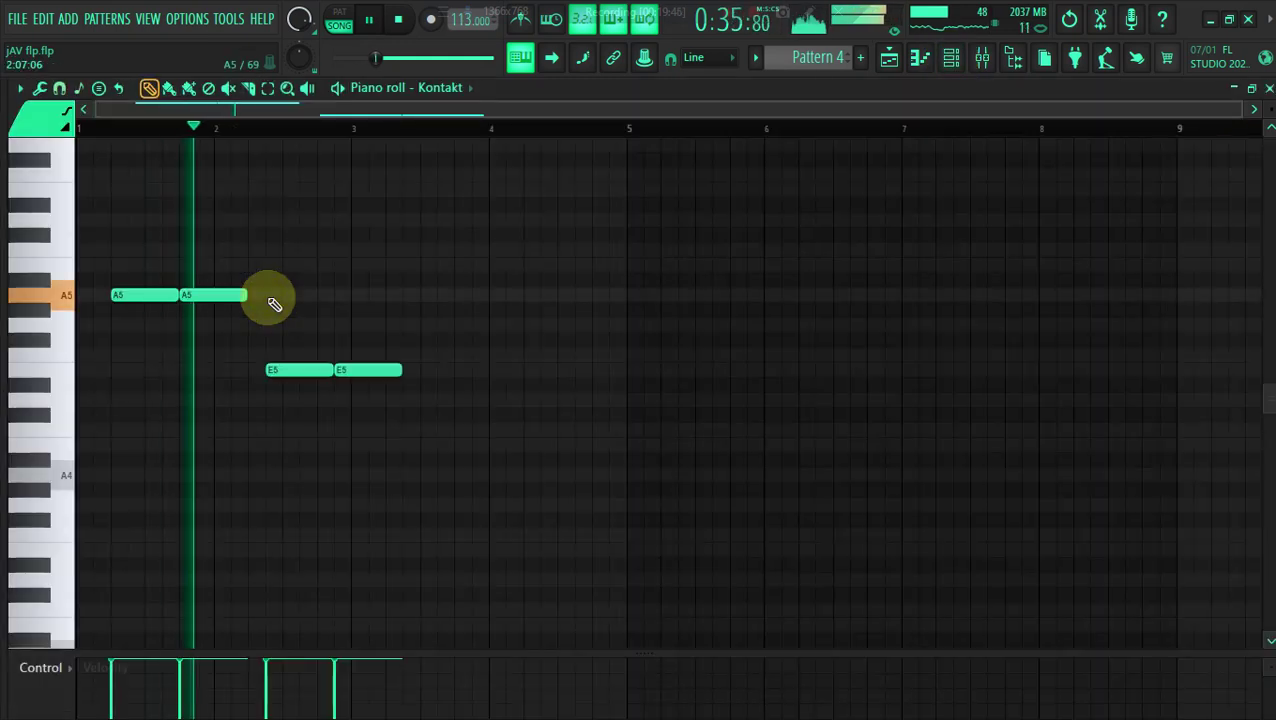
left_click(462, 400)
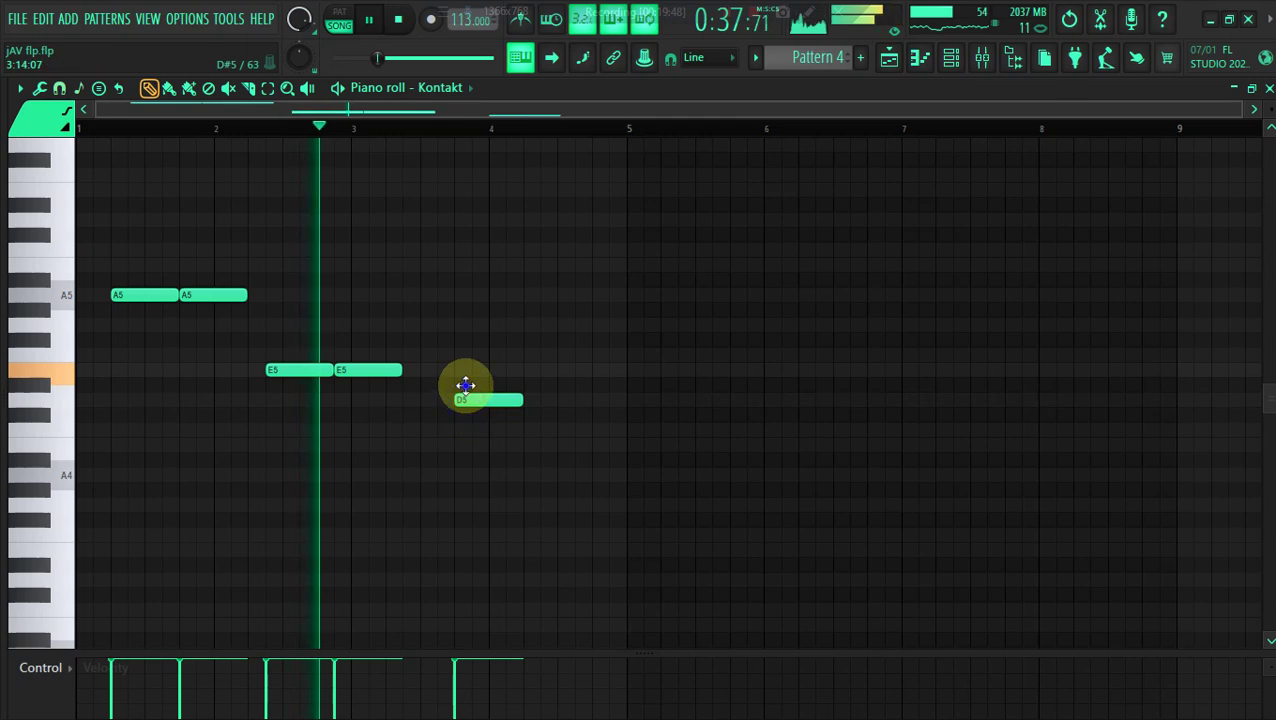
left_click(464, 370)
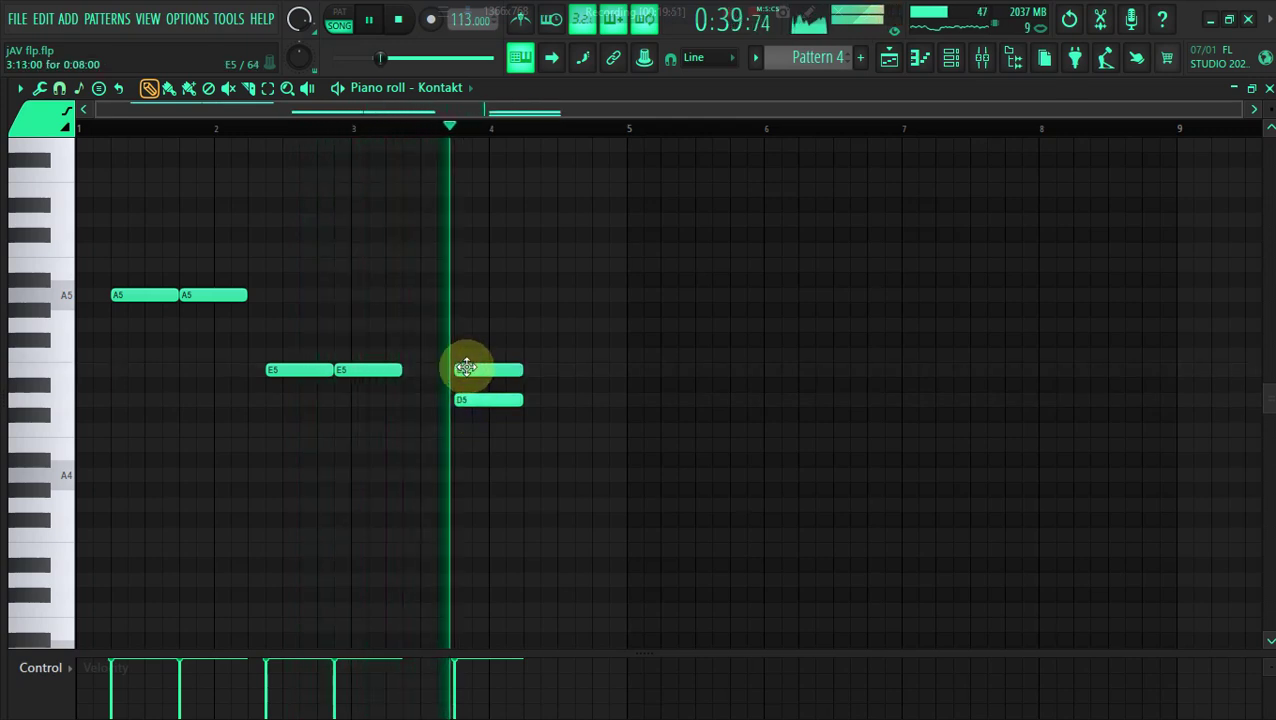
left_click(597, 324)
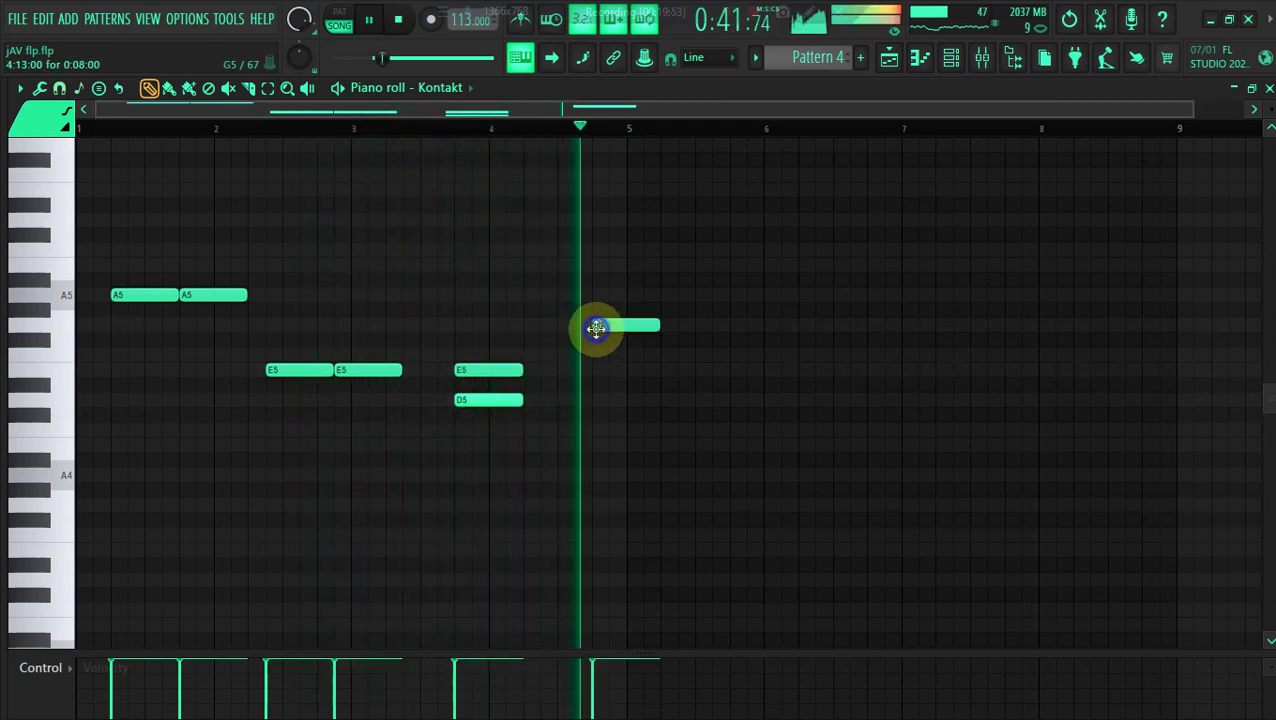
left_click_drag(608, 322, 602, 351)
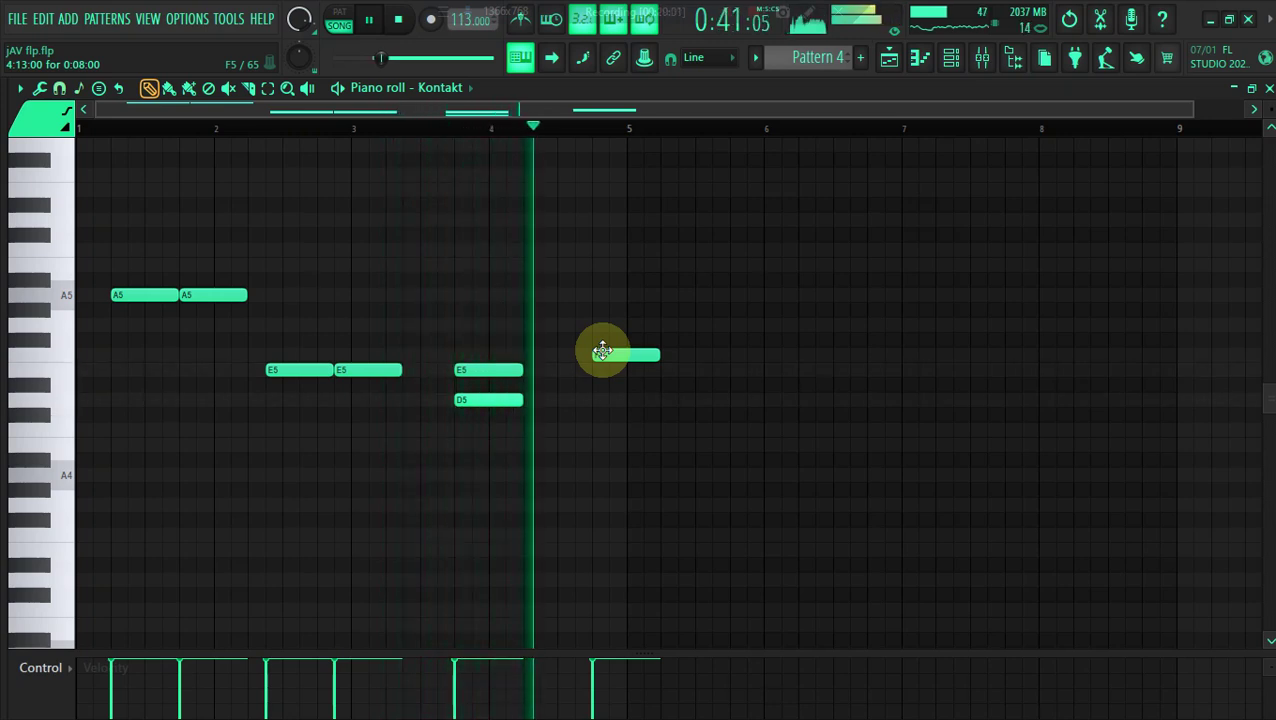
left_click(672, 399)
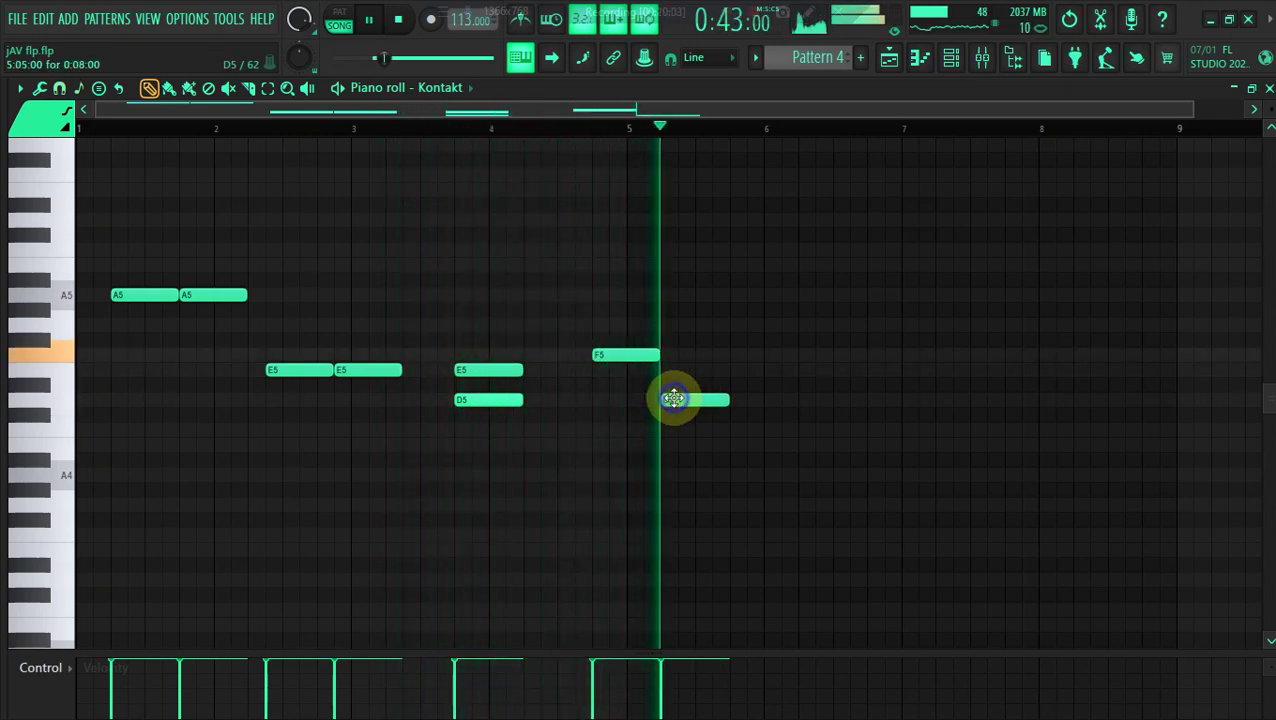
left_click(445, 127)
right_click(626, 354)
right_click(686, 398)
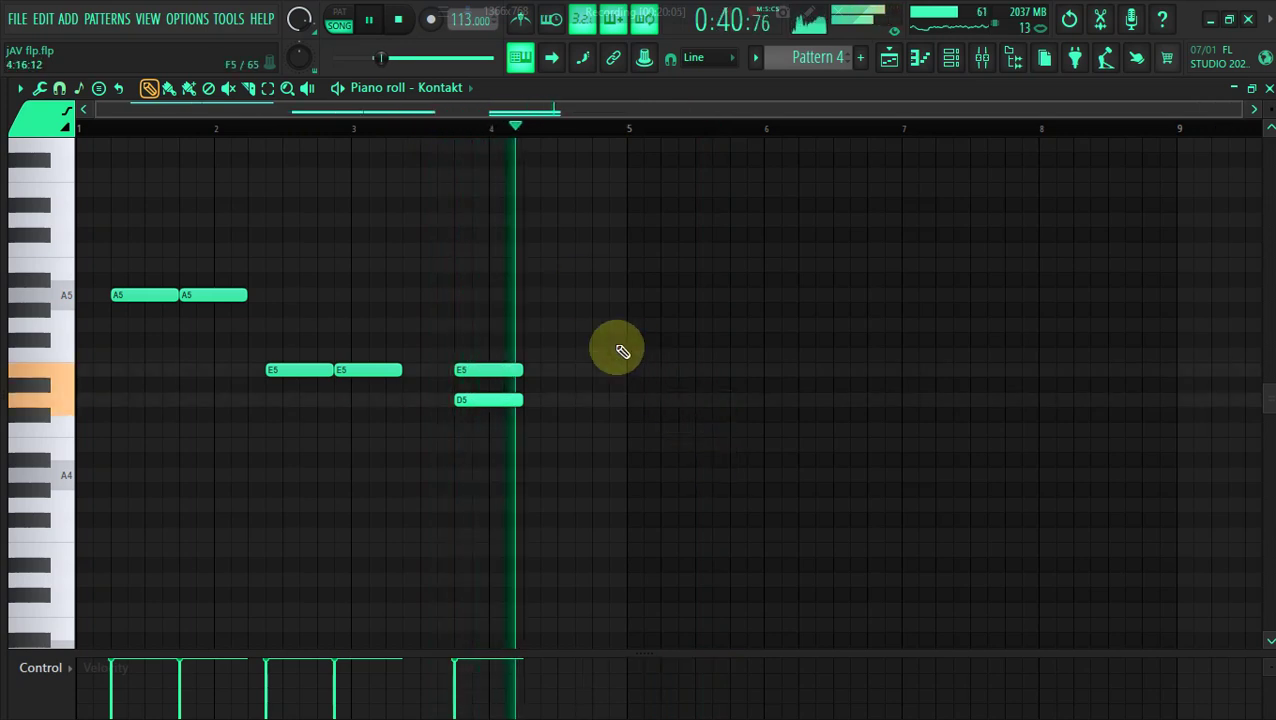
Draw a rising run of half-bar G5, A5 and B5 notes from the last beat of bar 4 through bar 5, discarding the trial C6
left_click(605, 325)
left_click(652, 295)
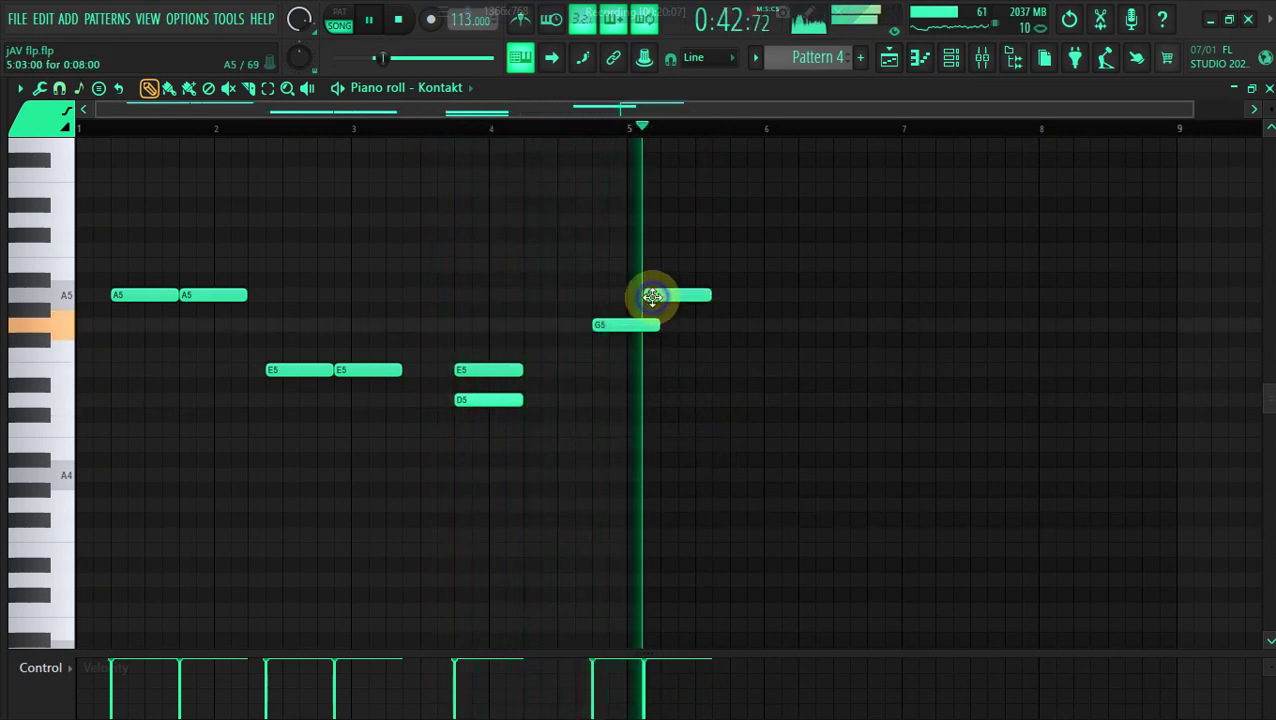
left_click(740, 250)
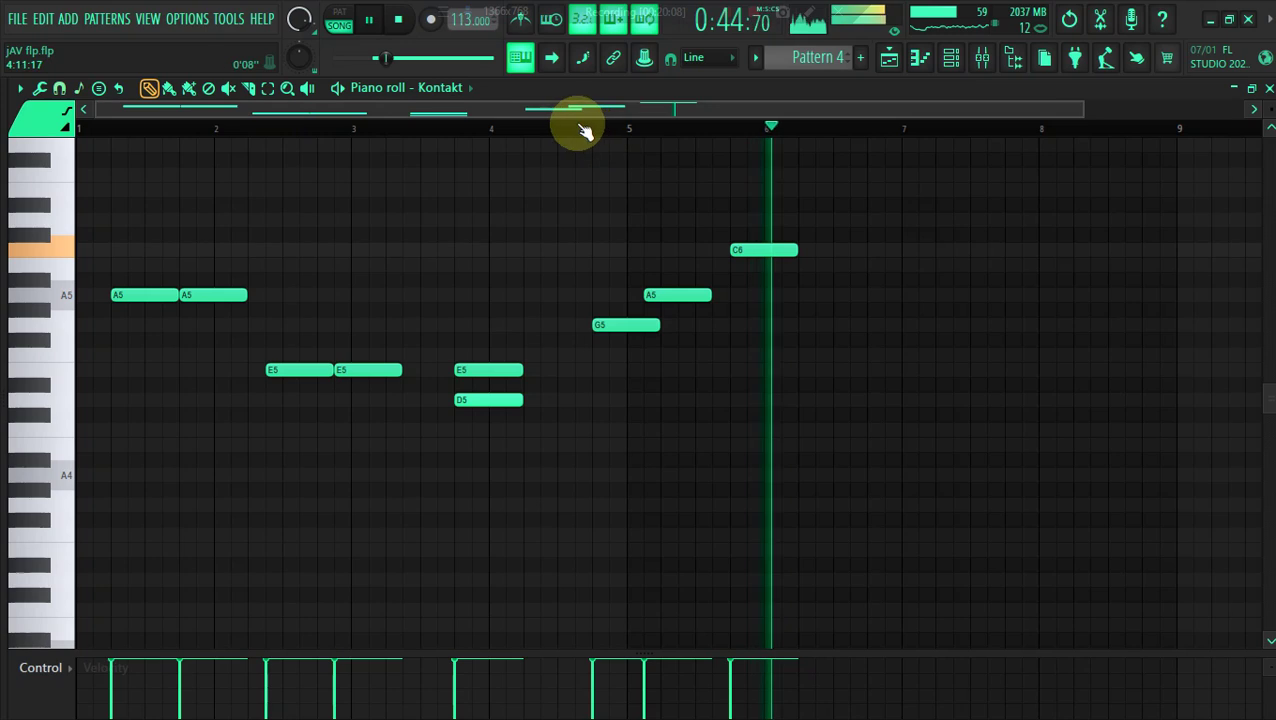
left_click(576, 124)
right_click(740, 252)
left_click(720, 264)
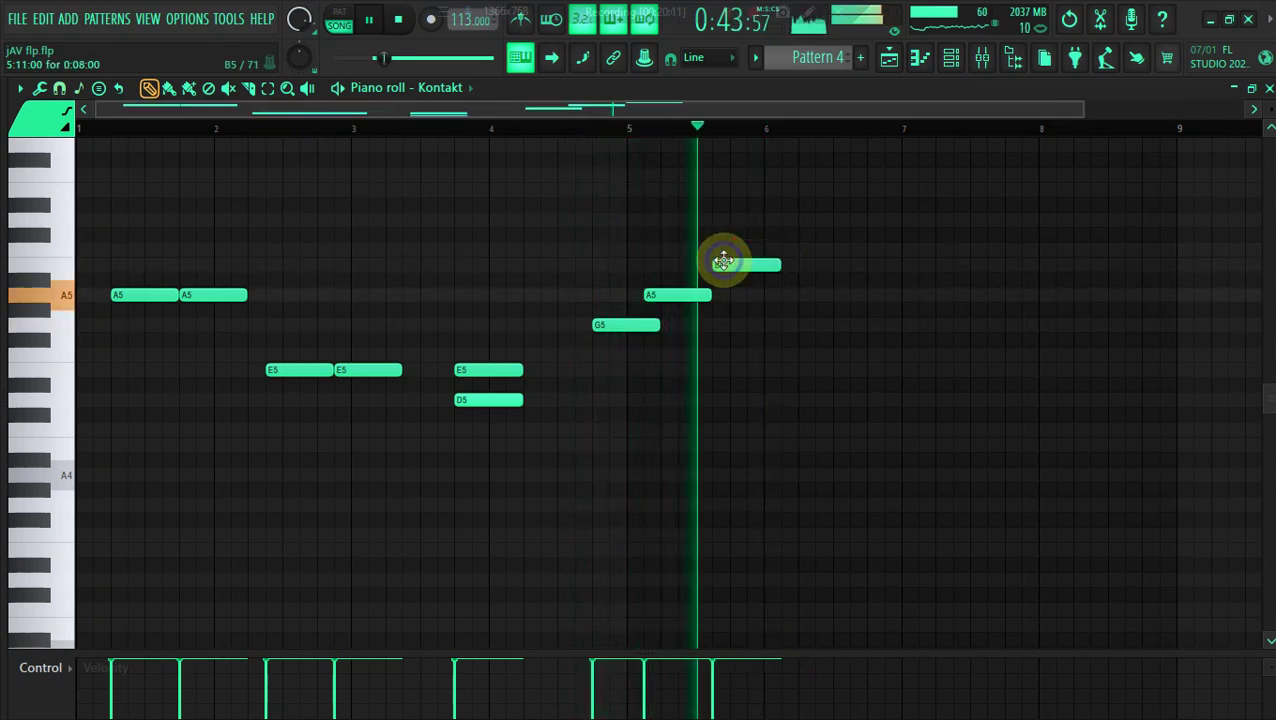
Try a D6 after the B5 note, audition it from bar 4 and replace it with an A5 near the end of bar 5
left_click(753, 221)
left_click(562, 124)
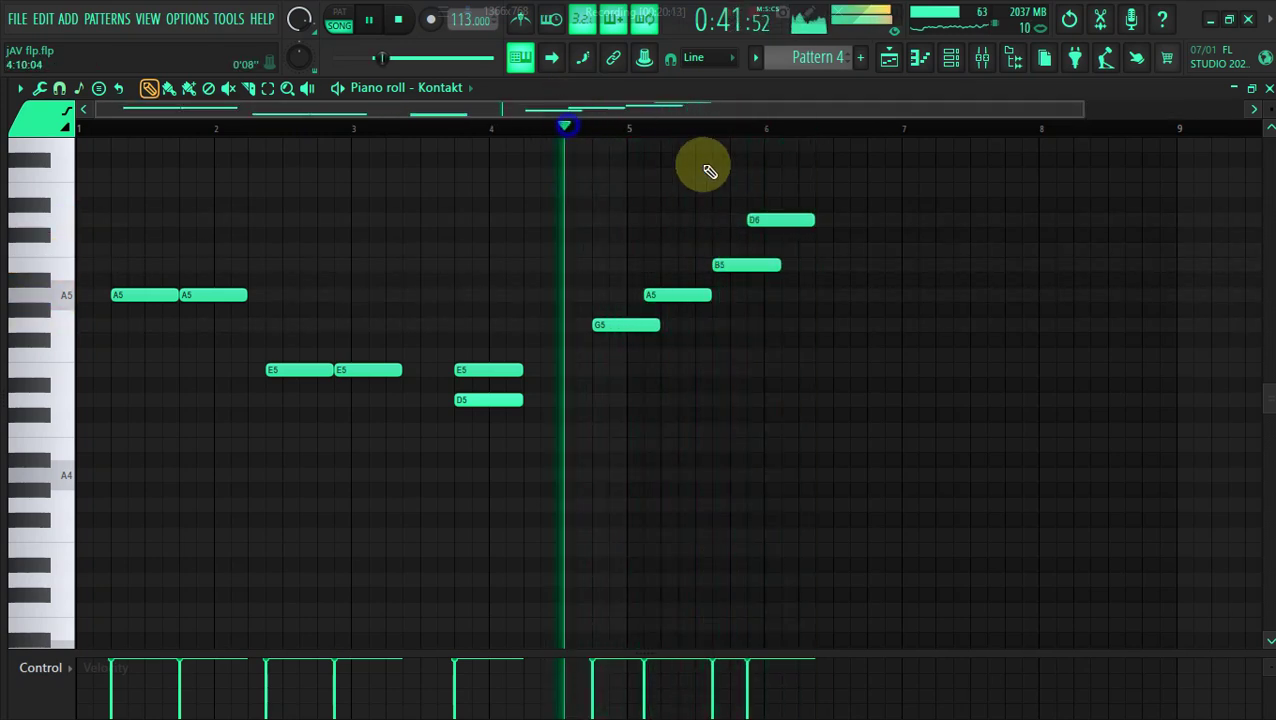
right_click(770, 220)
left_click(777, 325)
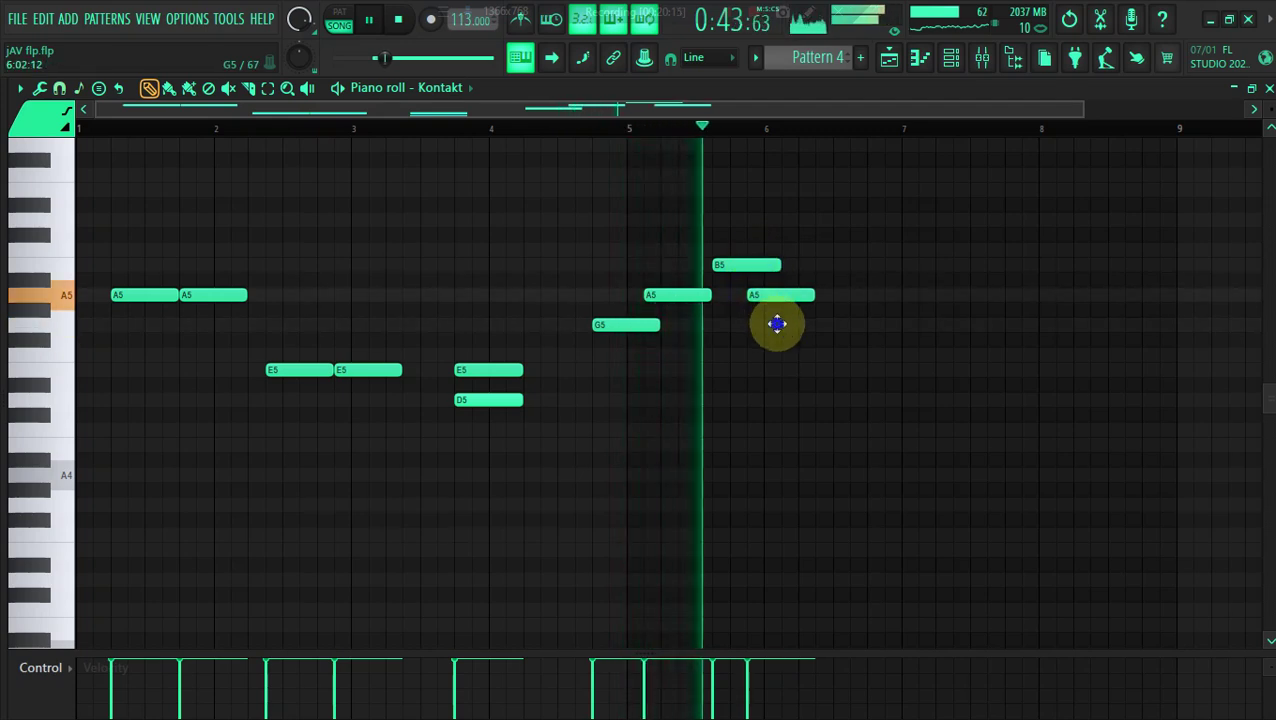
left_click(775, 370)
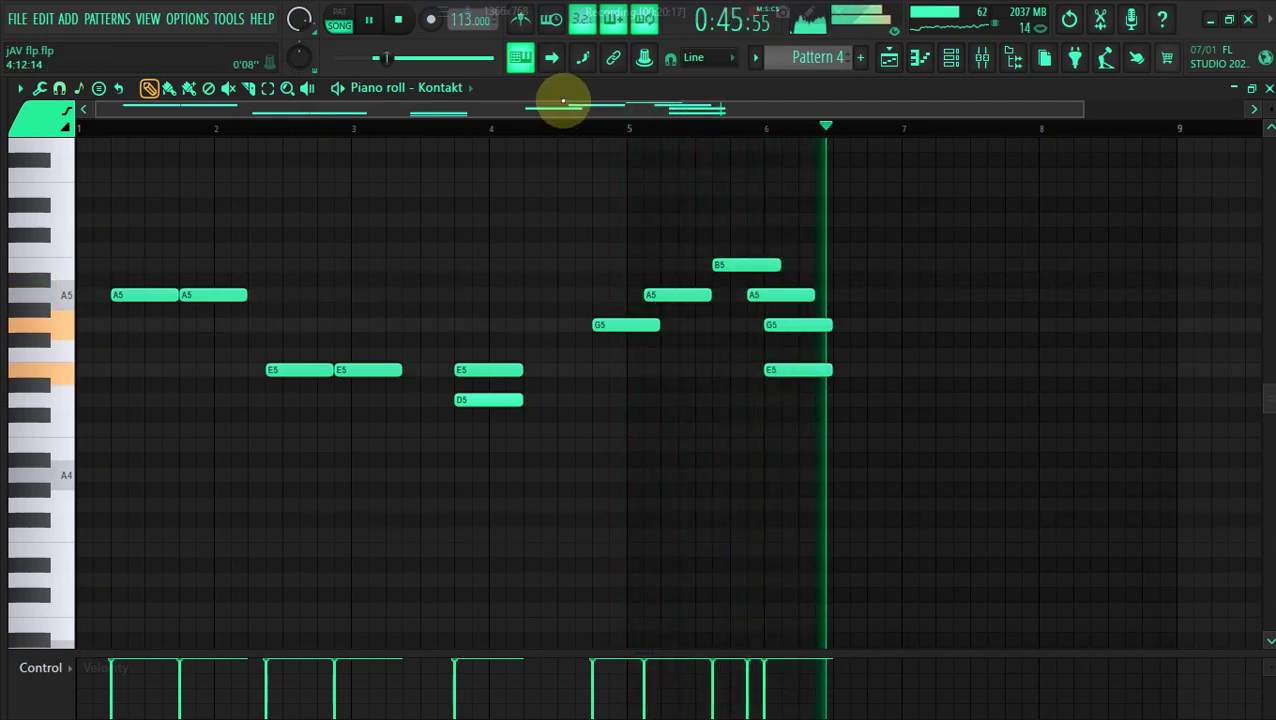
left_click(567, 129)
right_click(785, 325)
right_click(790, 370)
Complete the descending end of the phrase with overlapping half-bar G5, F5 and D5 notes in bar 6, auditioning from bar 4
left_click(790, 326)
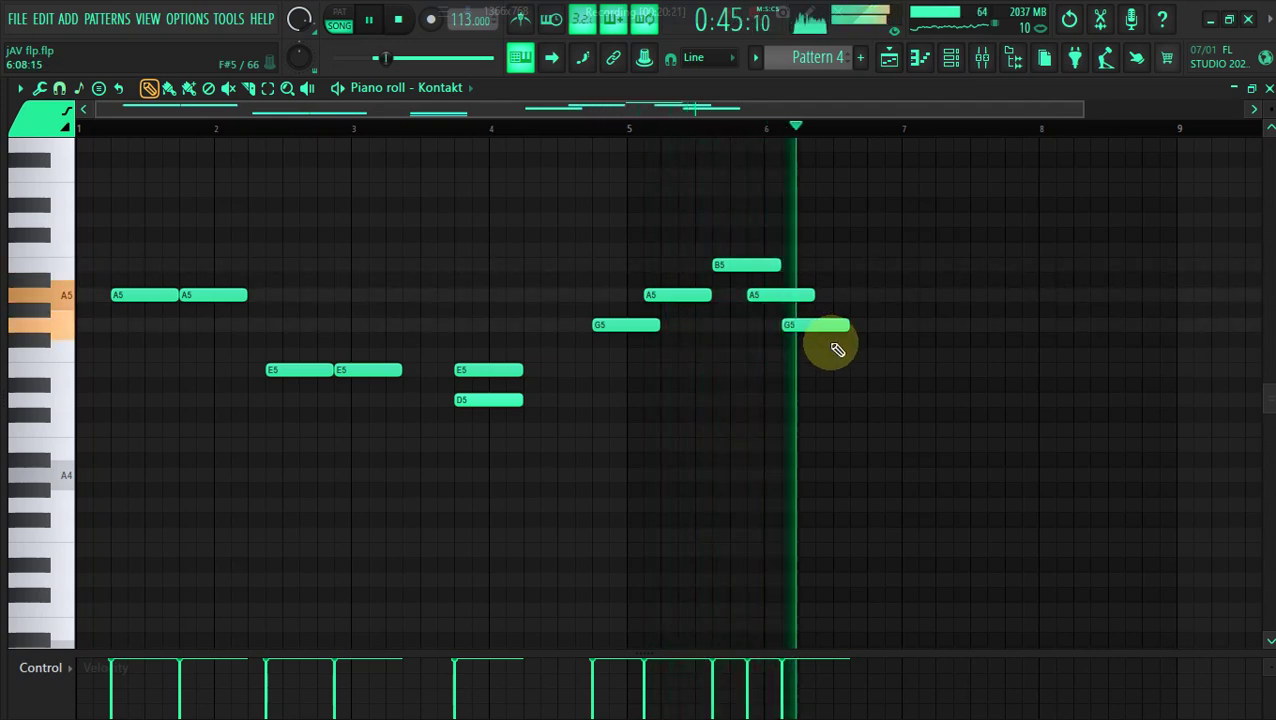
left_click(826, 355)
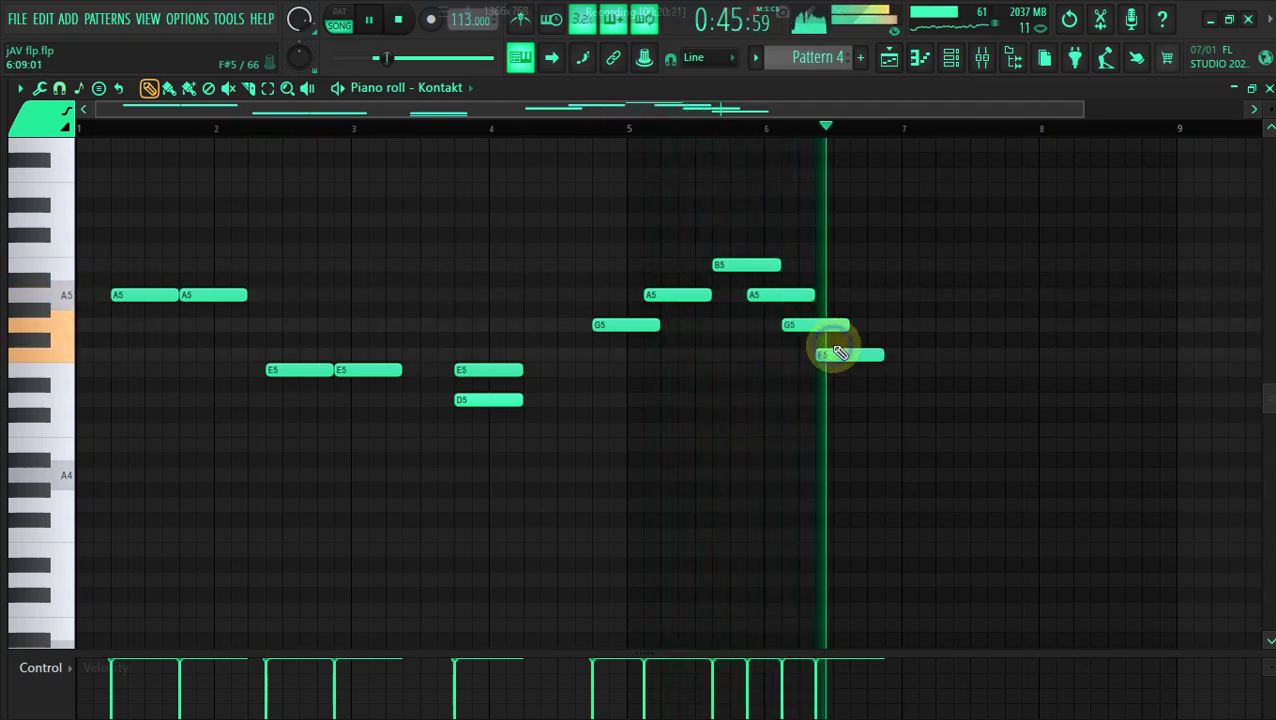
left_click(605, 129)
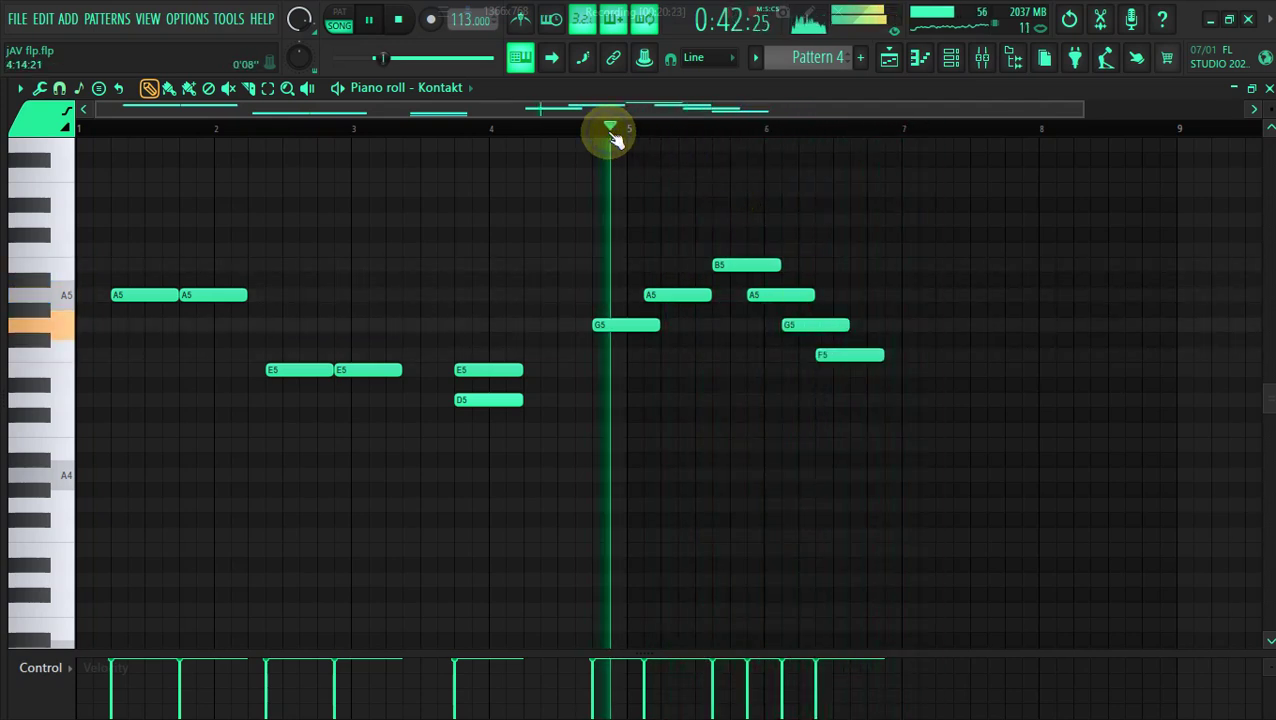
left_click(864, 399)
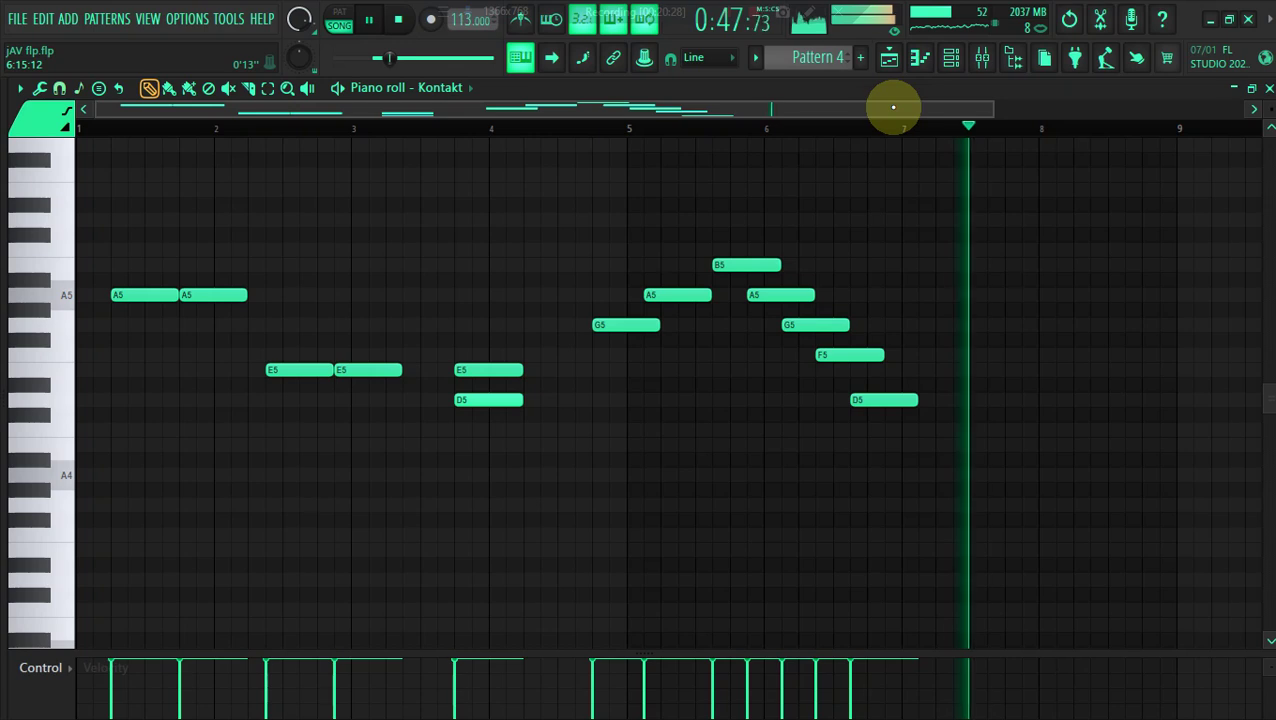
Stop playback, open the Kontakt instrument and switch the Sensual Sax articulation to Legato
key("space")
left_click(947, 65)
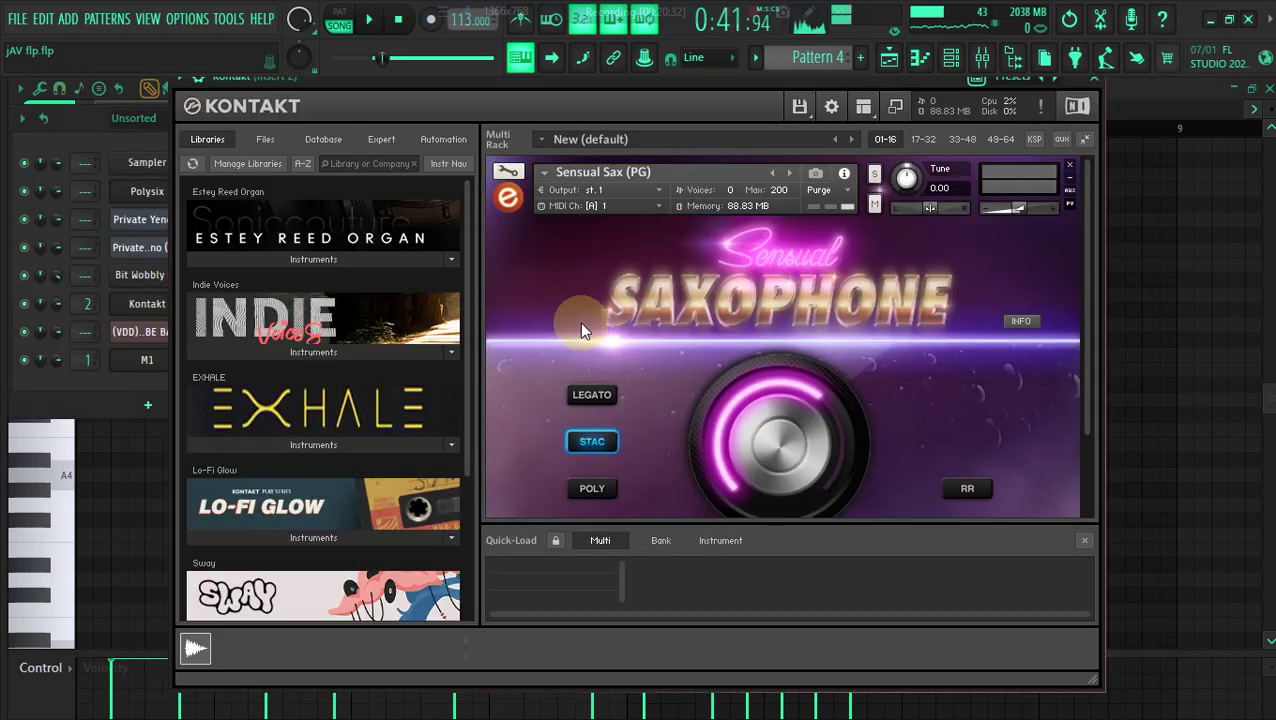
left_click(588, 401)
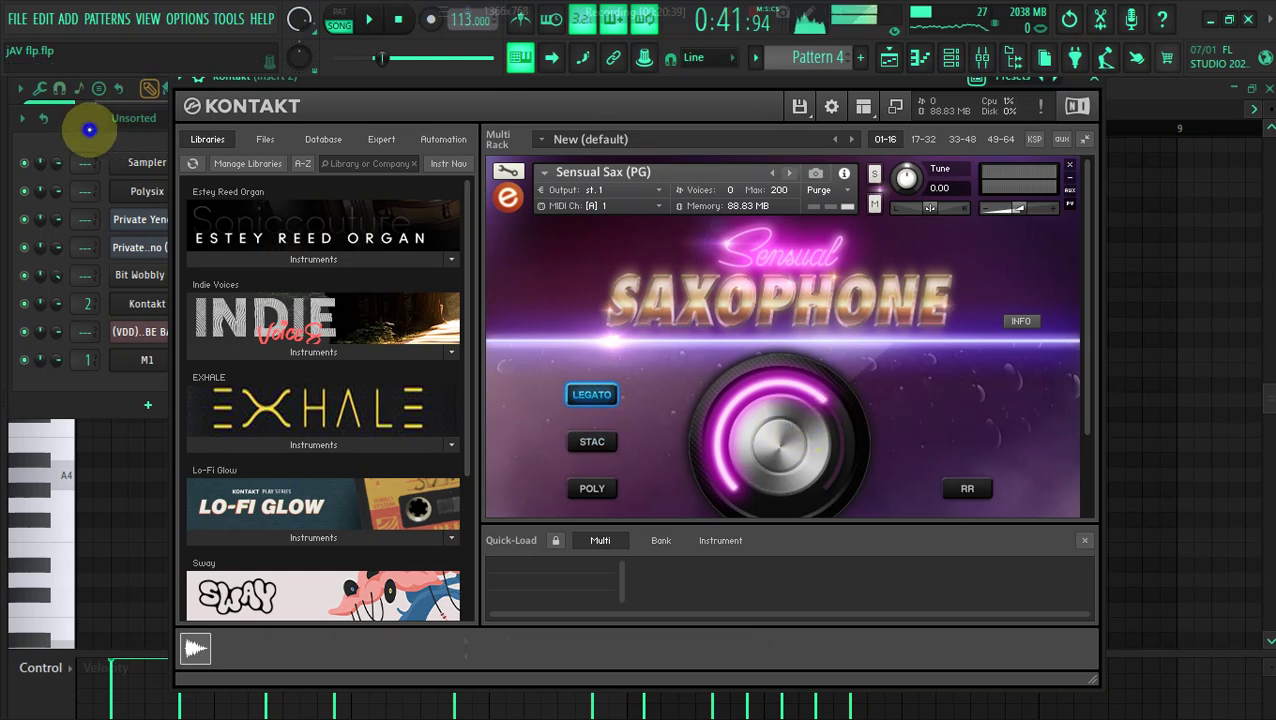
Bring up the channel rack, open the Kontakt channel's notes in Pattern 4 and delete the whole saxophone phrase
left_click(89, 129)
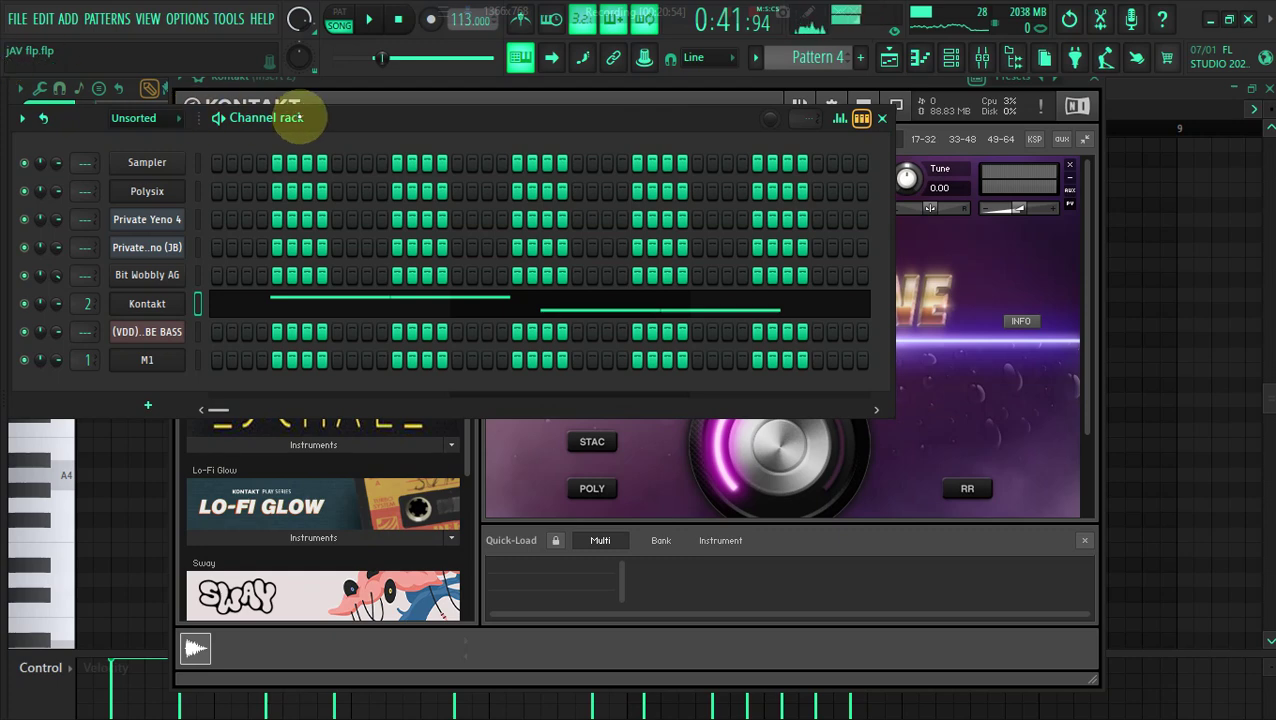
left_click_drag(325, 117, 424, 97)
left_click(419, 292)
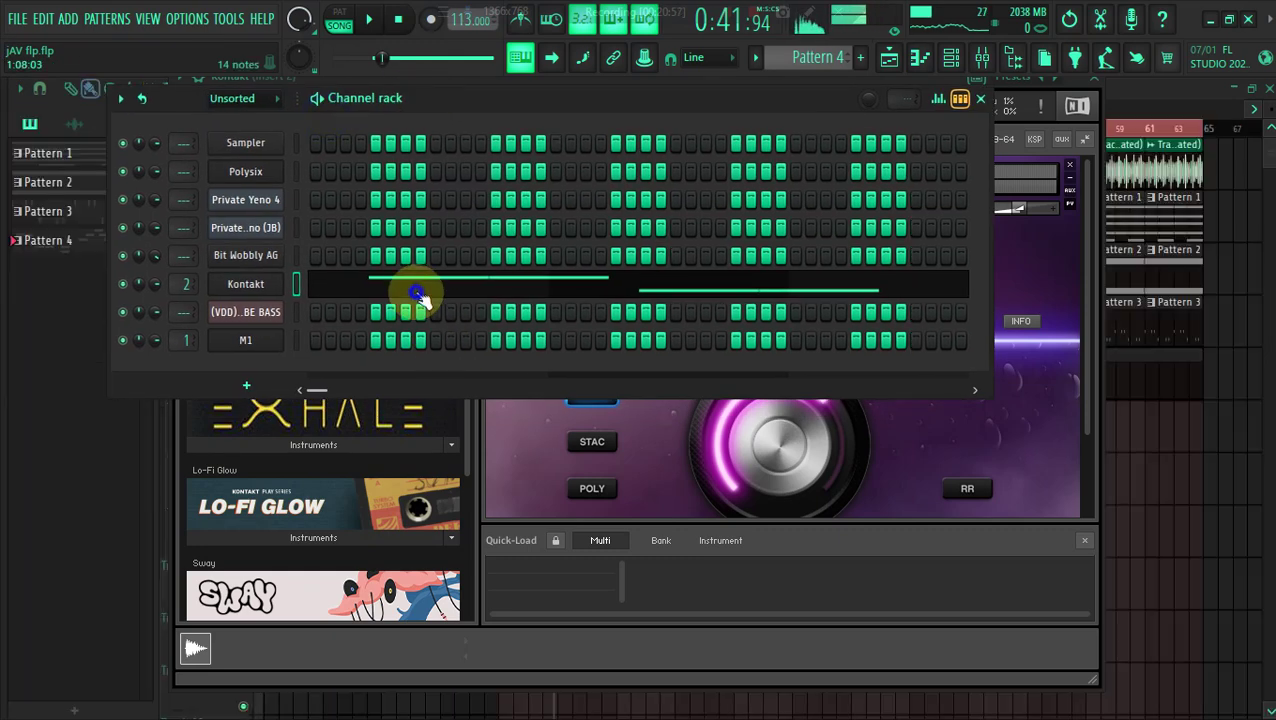
key("ctrl+a")
key("Delete")
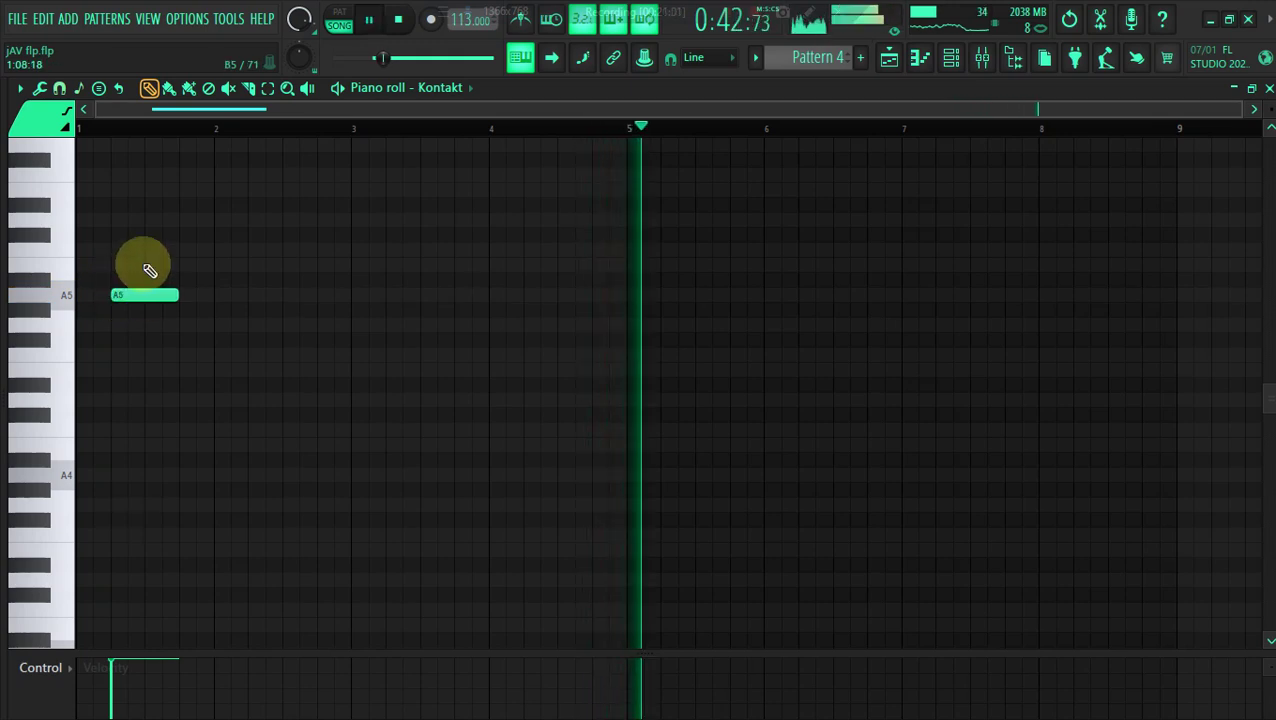
Draw a half-bar A5 from beat 2 of bar 1, then a three-step G5 and a half-bar F5 around the last beat
left_click(393, 31)
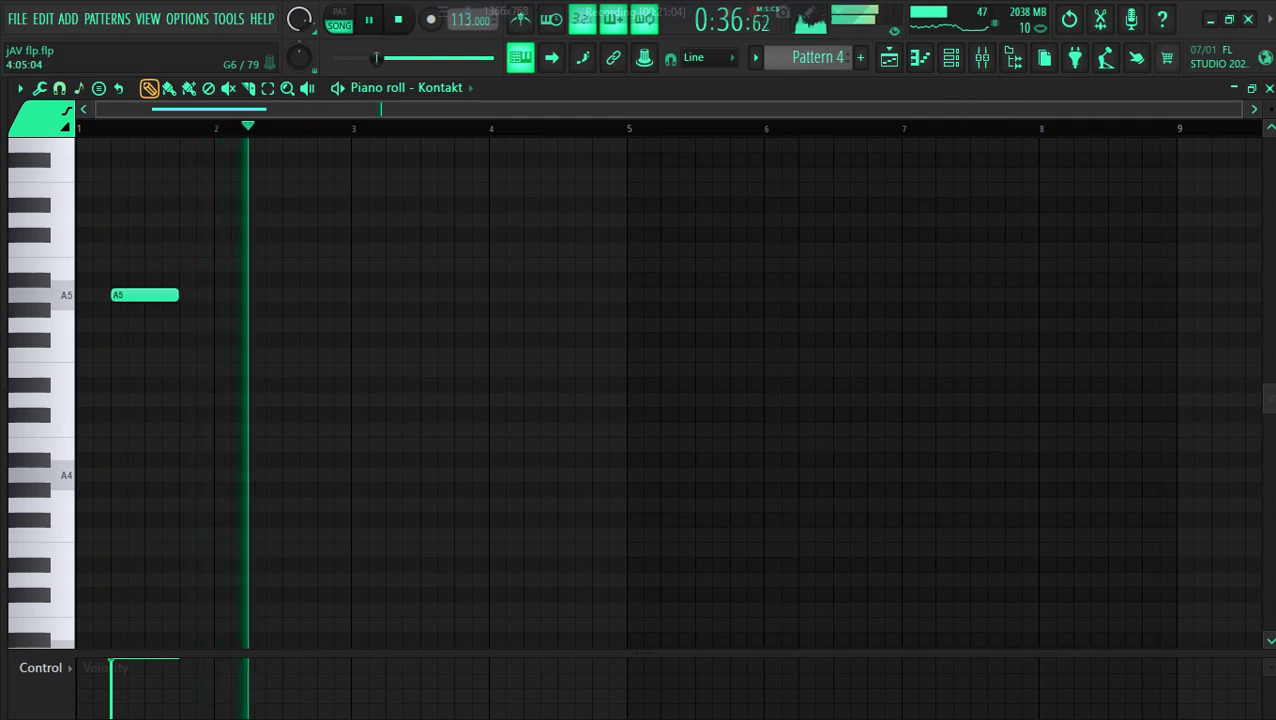
left_click_drag(1240, 108, 832, 108)
key("space")
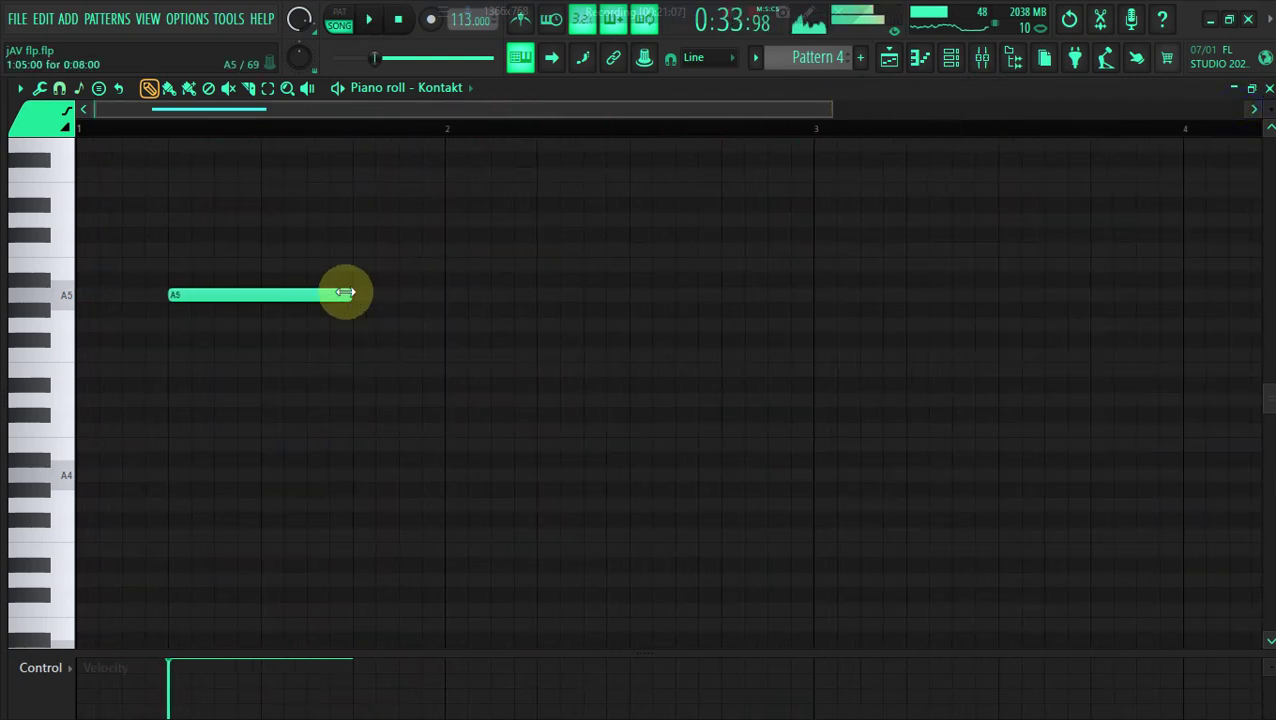
left_click(342, 254)
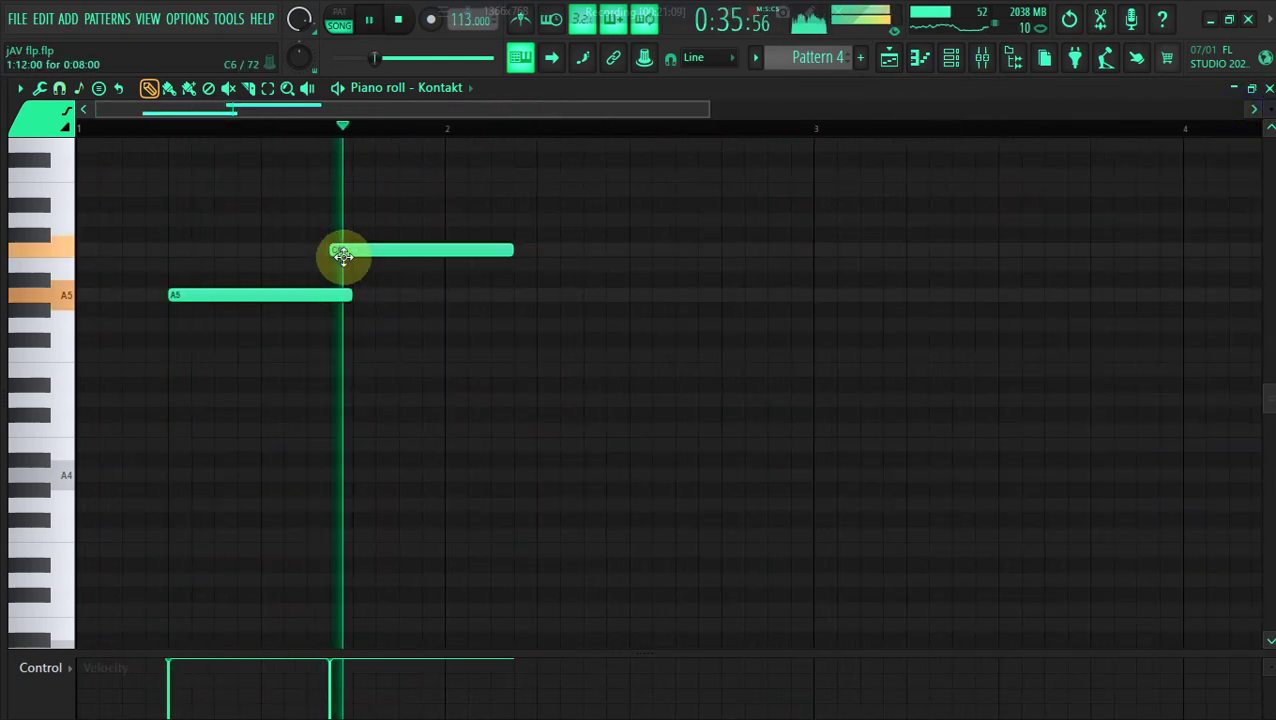
left_click_drag(343, 256, 367, 352)
key("space")
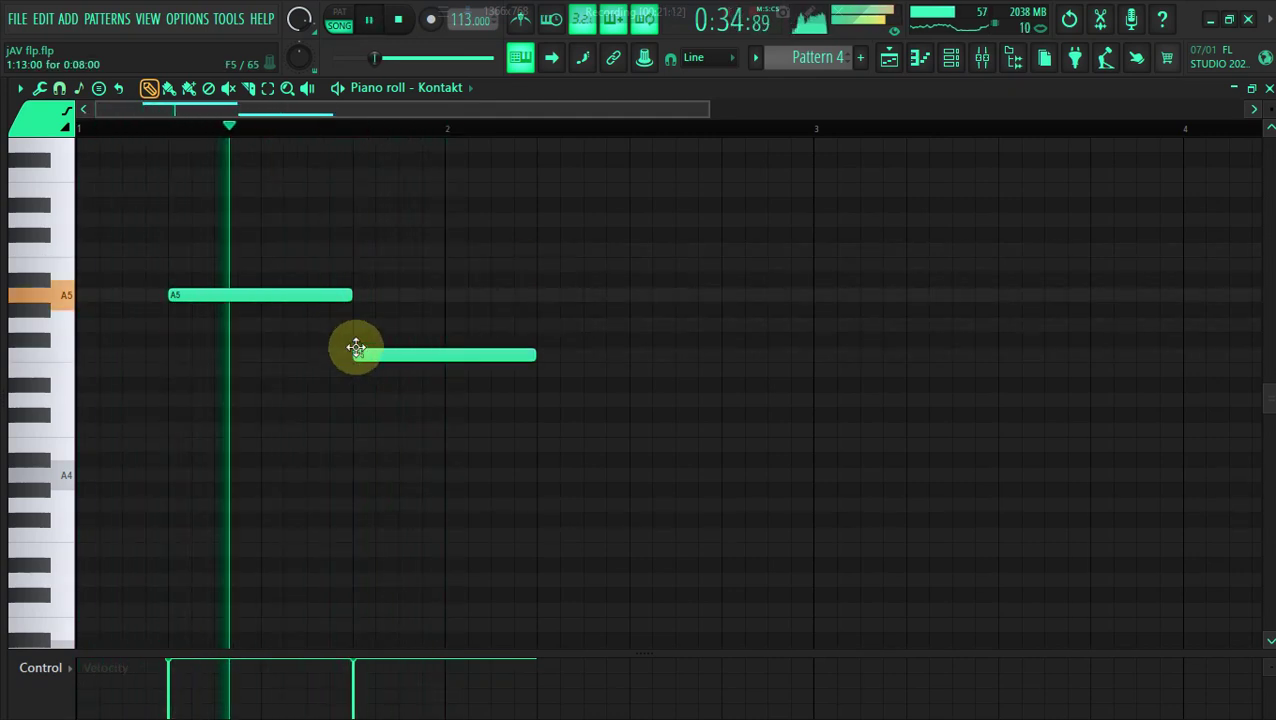
left_click(338, 326)
left_click_drag(510, 327, 405, 321)
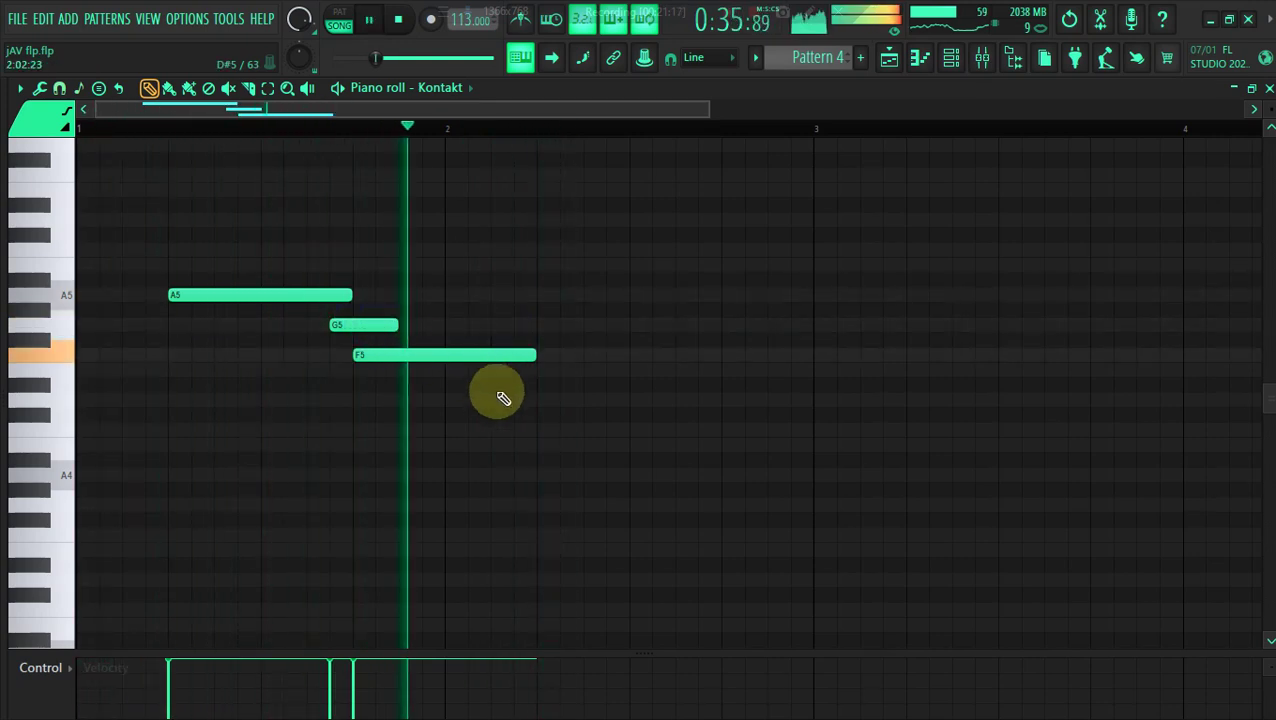
Draw a descending run of three-step C6, A5 and F5 notes around the middle of bar 2
left_click(529, 430)
left_click_drag(529, 430, 533, 250)
left_click(545, 267)
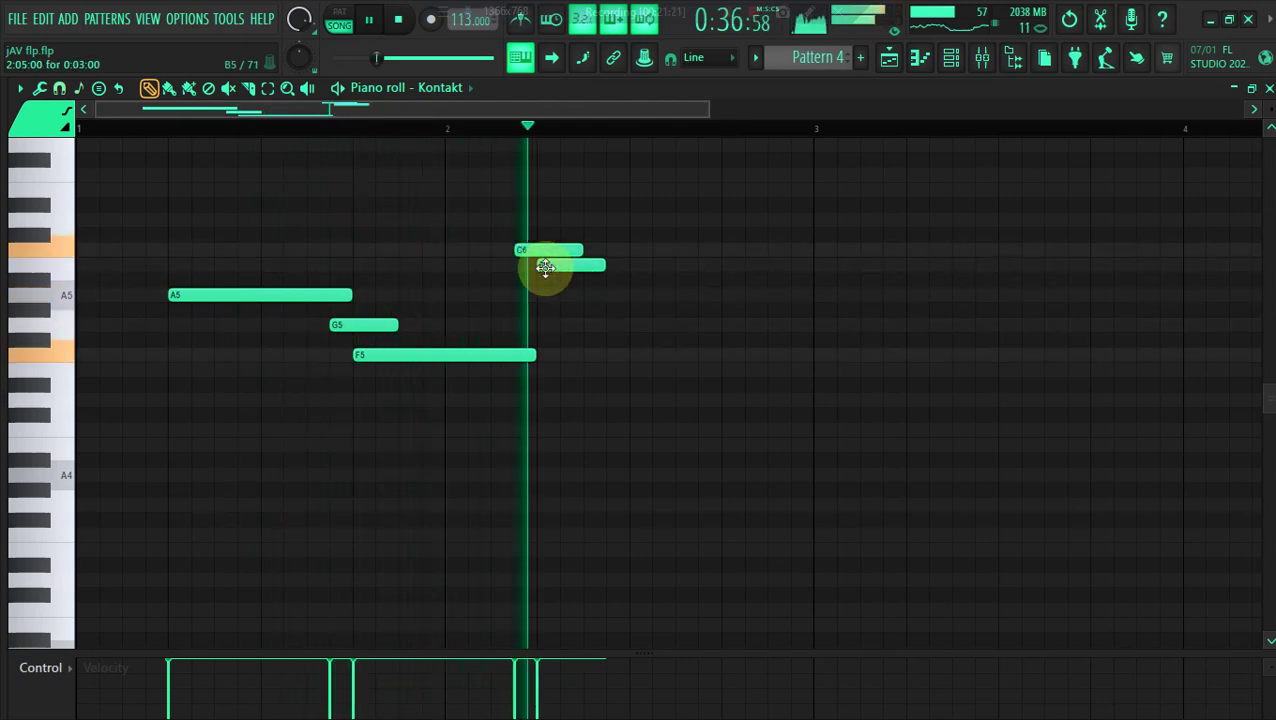
left_click_drag(545, 267, 566, 295)
left_click(612, 357)
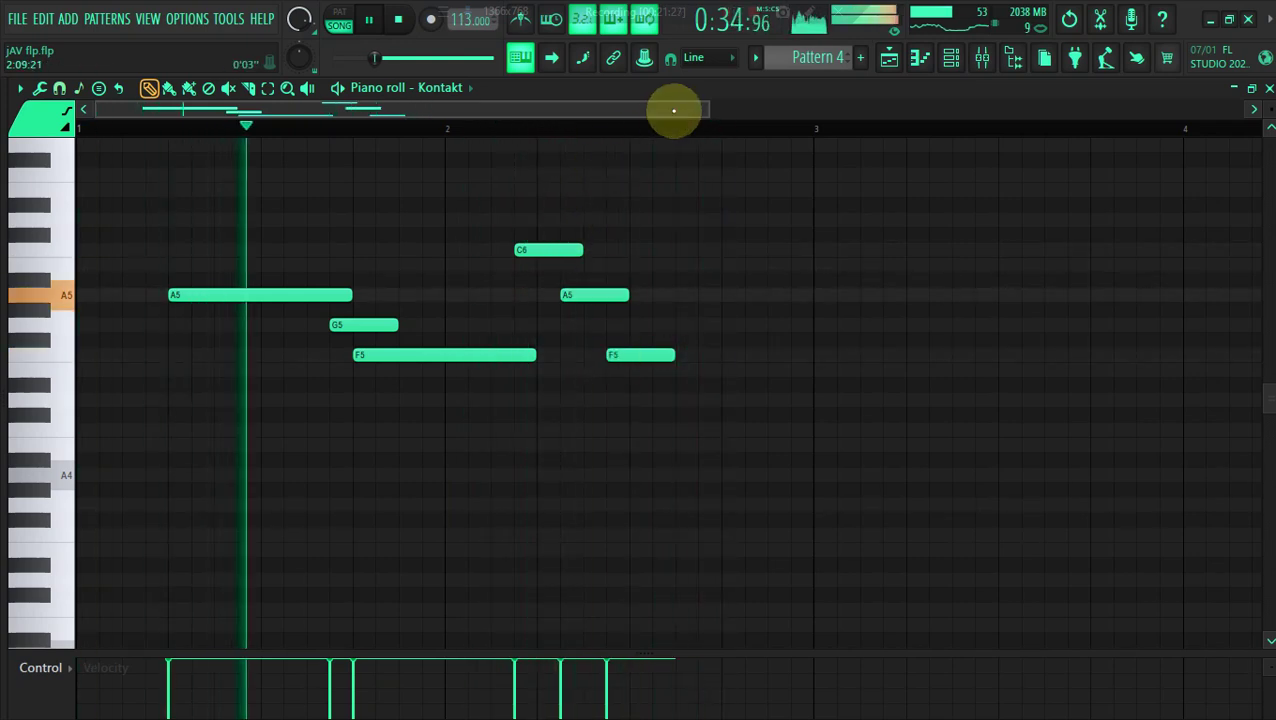
Continue the end of bar 2 with a three-step A5 and a three-step G5 that reaches into bar 3
left_click_drag(707, 109, 854, 128)
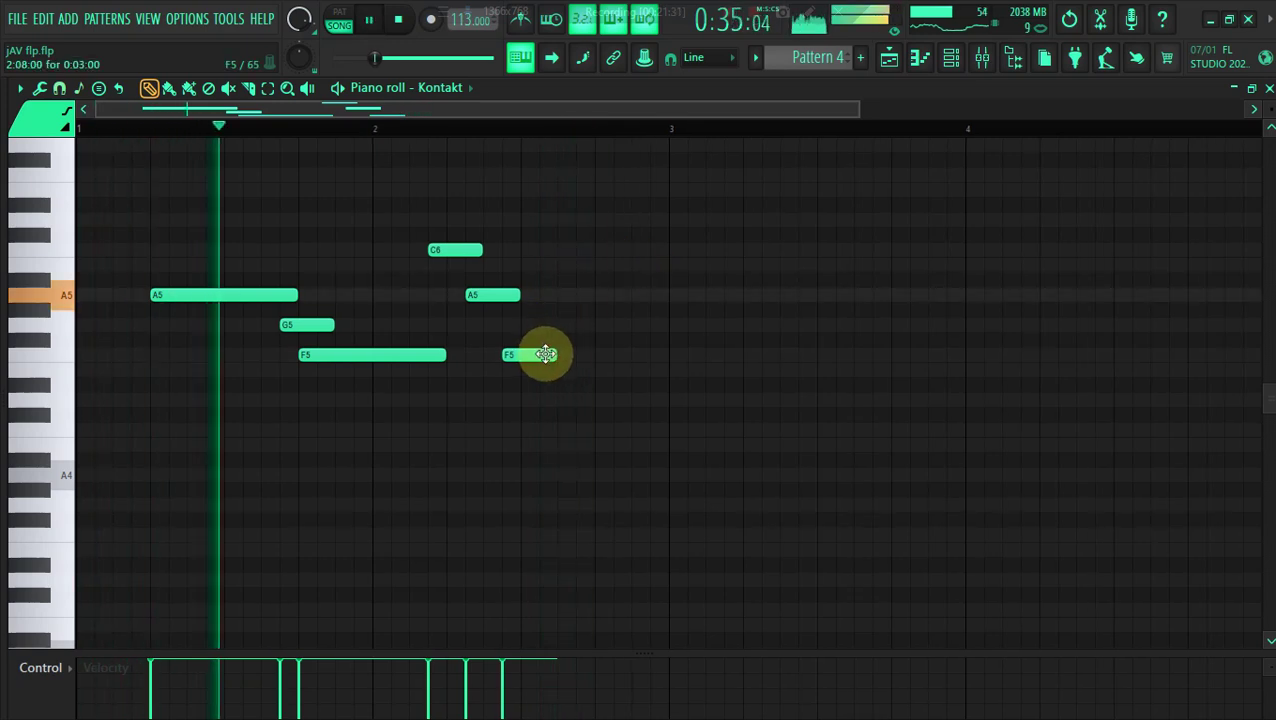
left_click(565, 263)
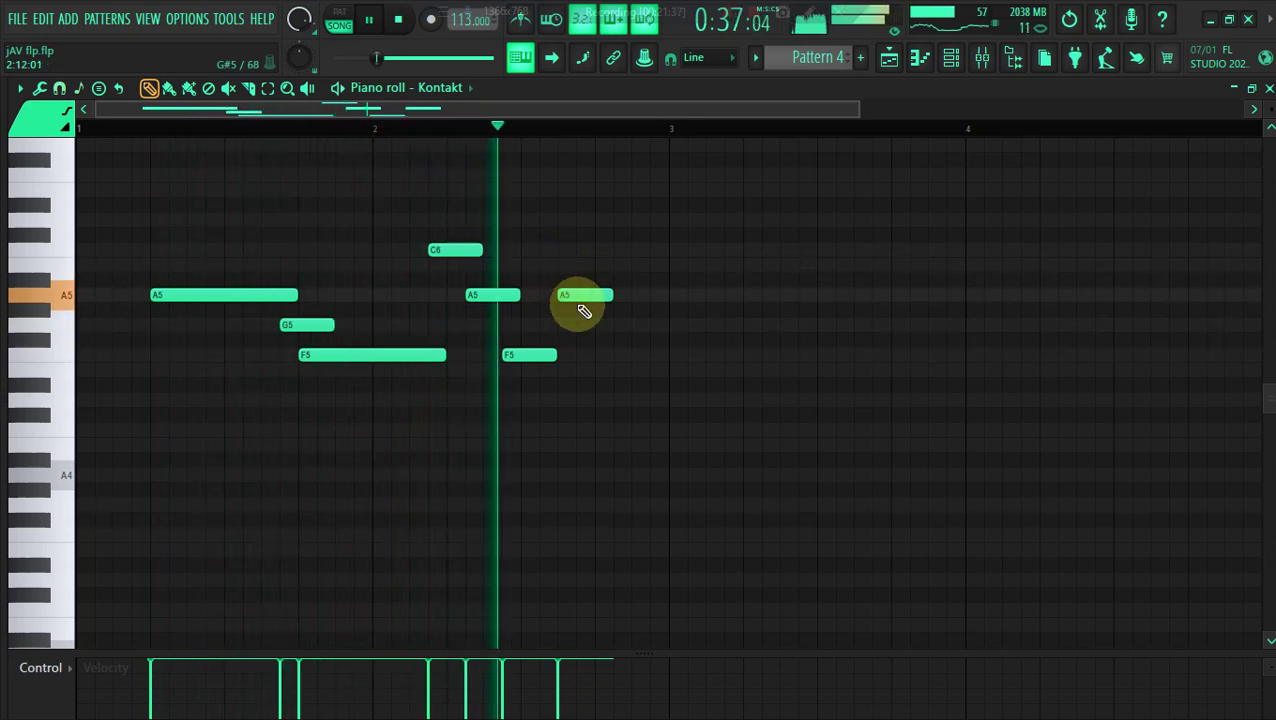
left_click(647, 293)
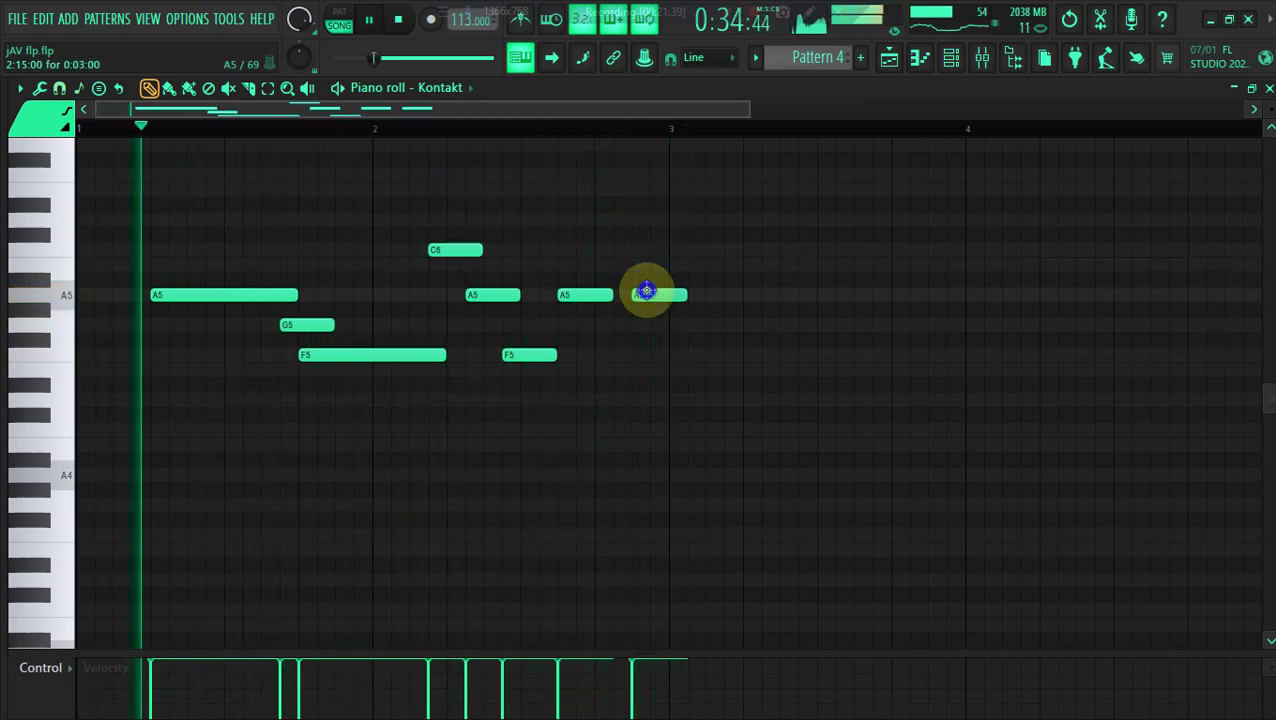
left_click_drag(647, 291, 649, 318)
Draw a full-bar A4 at the start of bar 3 and an overlapping bar-long D5 from late in that bar
left_click(681, 400)
left_click_drag(724, 401, 963, 404)
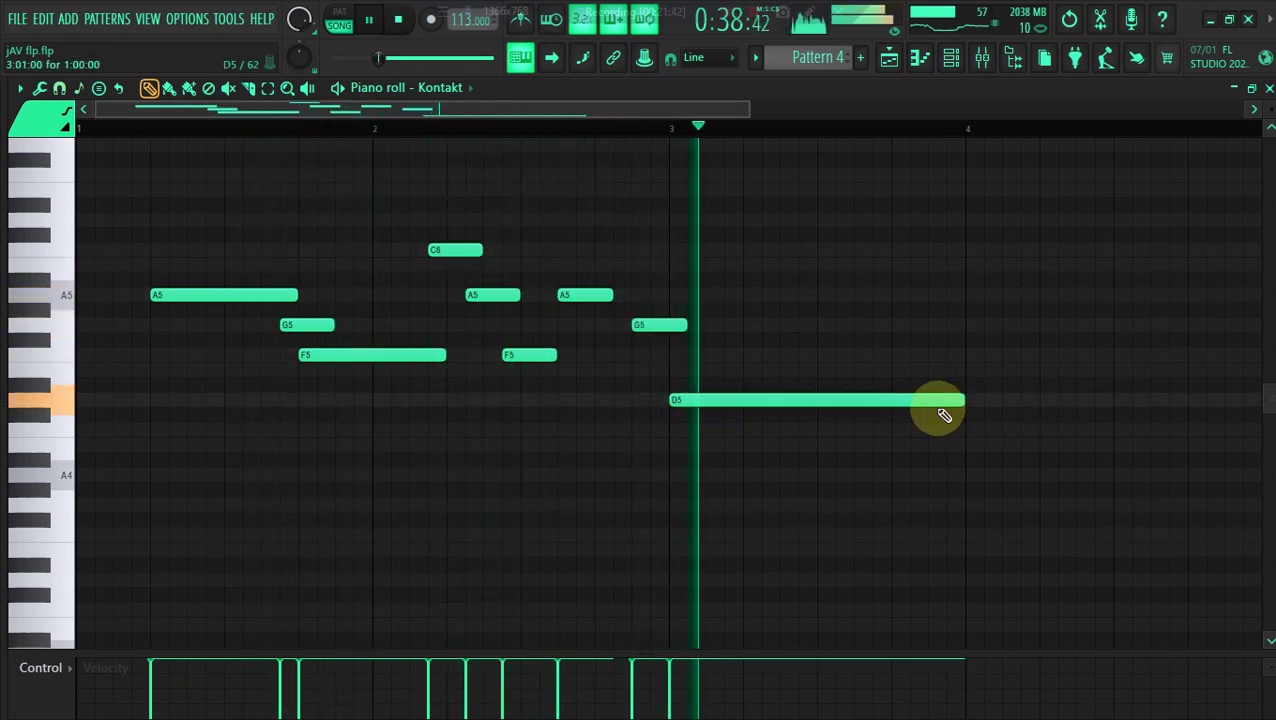
left_click_drag(683, 399, 689, 473)
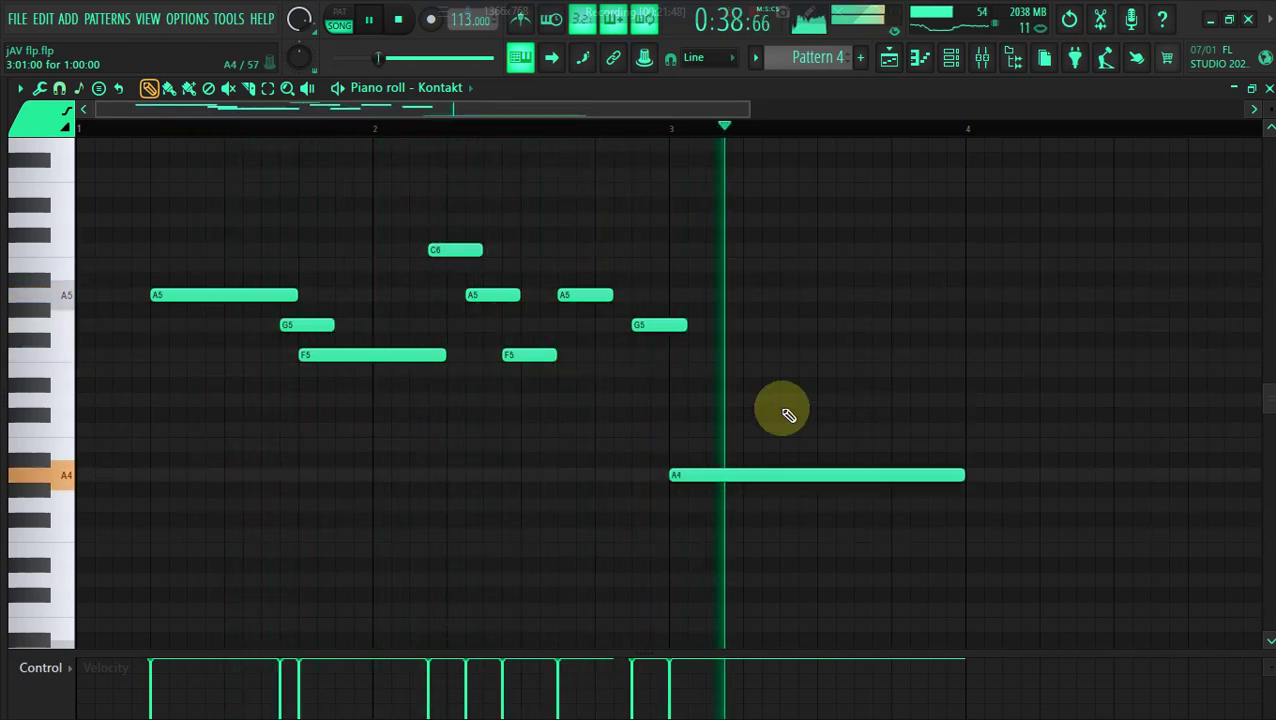
left_click(870, 399)
left_click(603, 125)
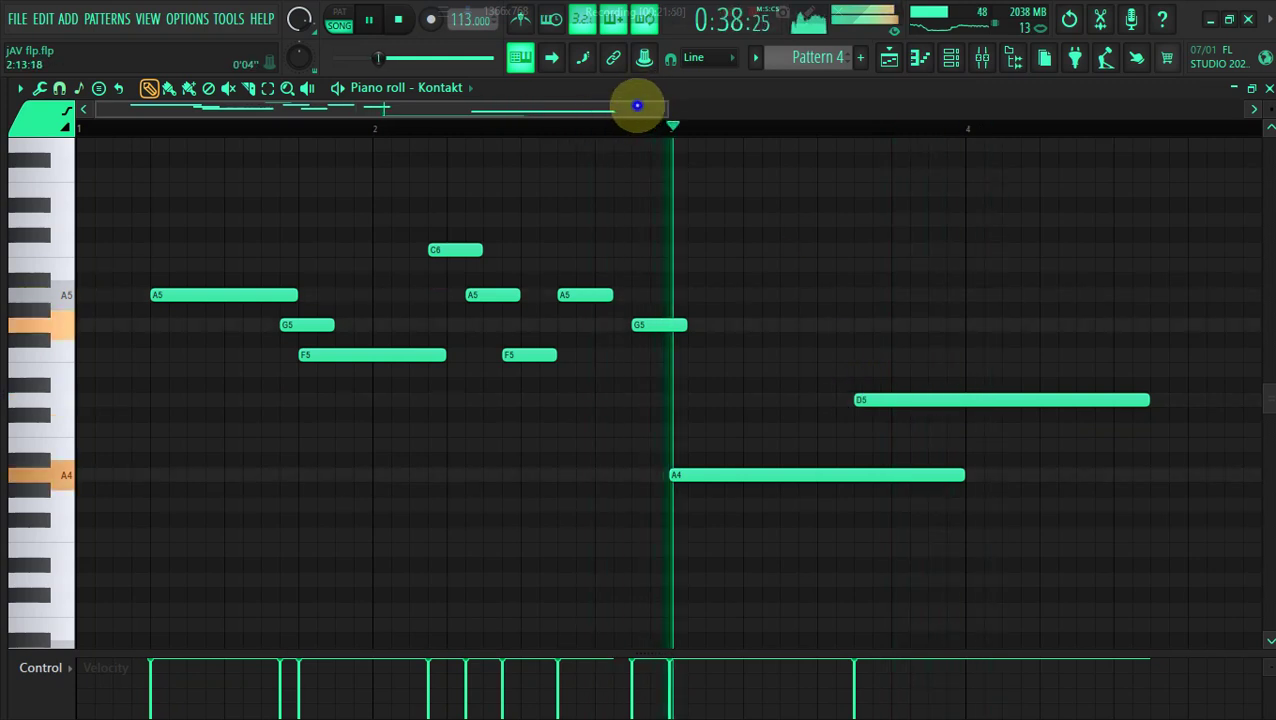
Try a B4 near the end of bar 3, audition it and replace it with a three-step C5
left_click_drag(637, 105, 741, 125)
left_click(718, 443)
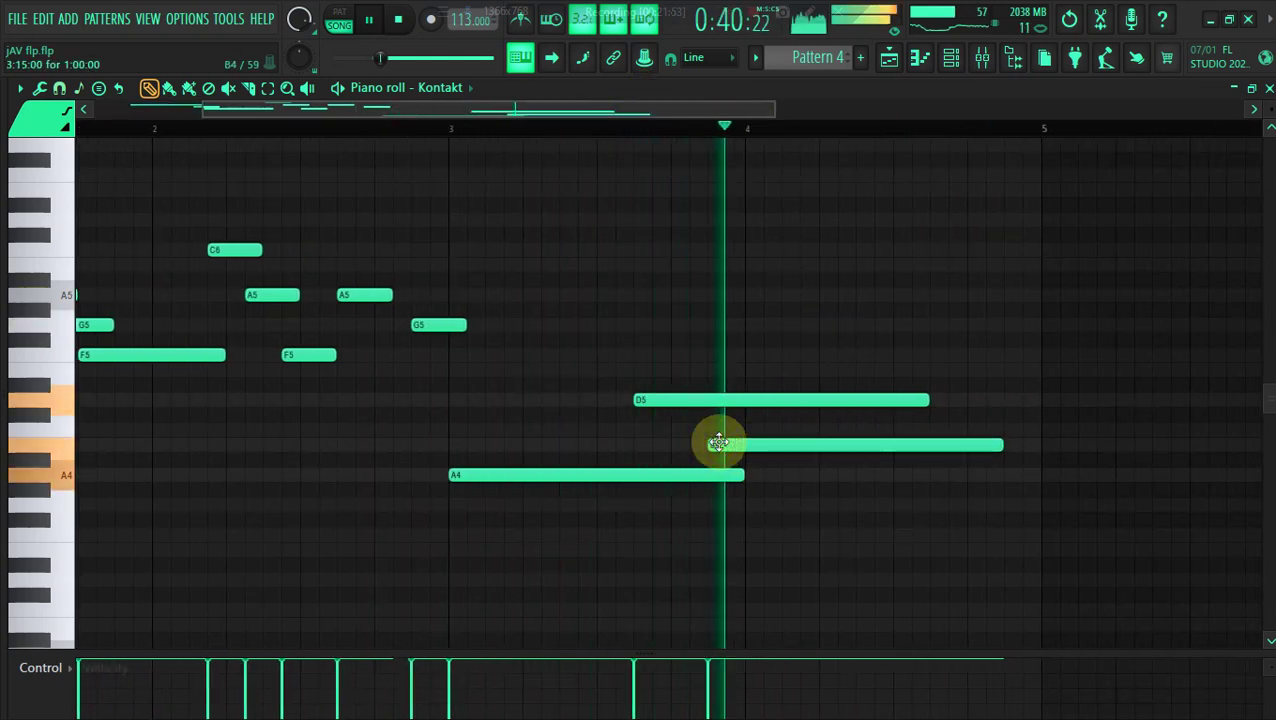
key("space")
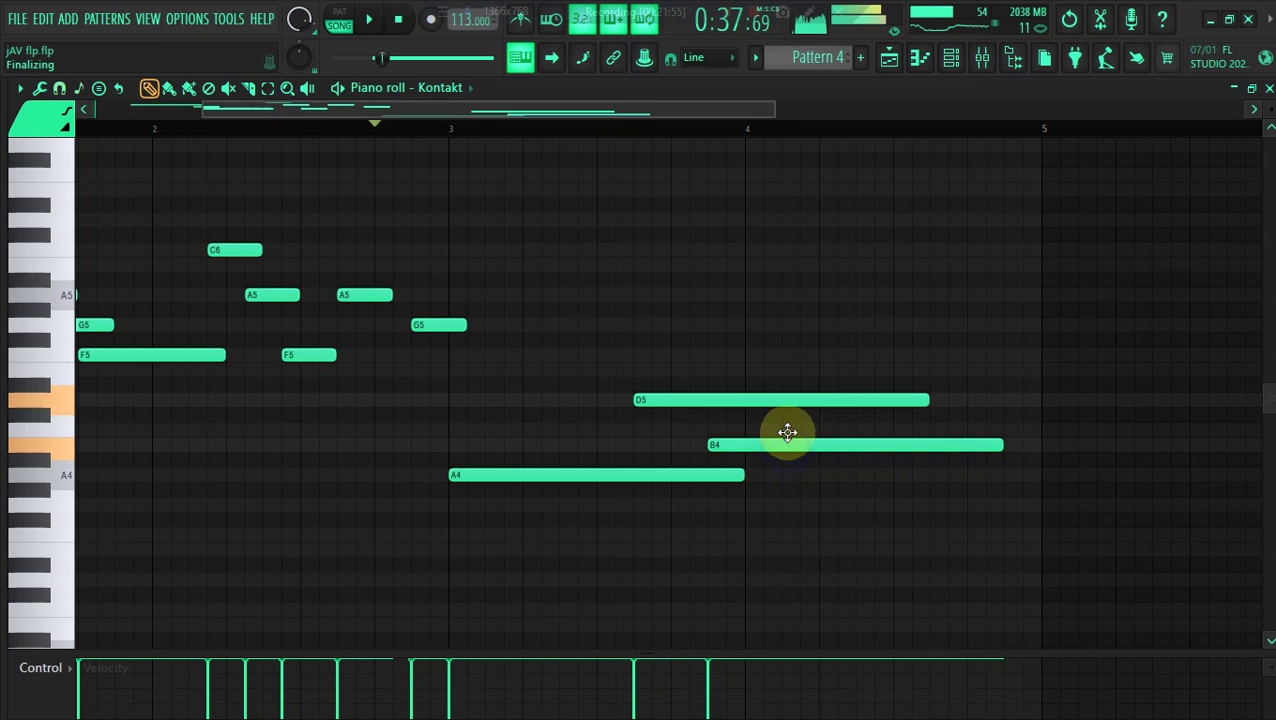
key("space")
right_click(733, 444)
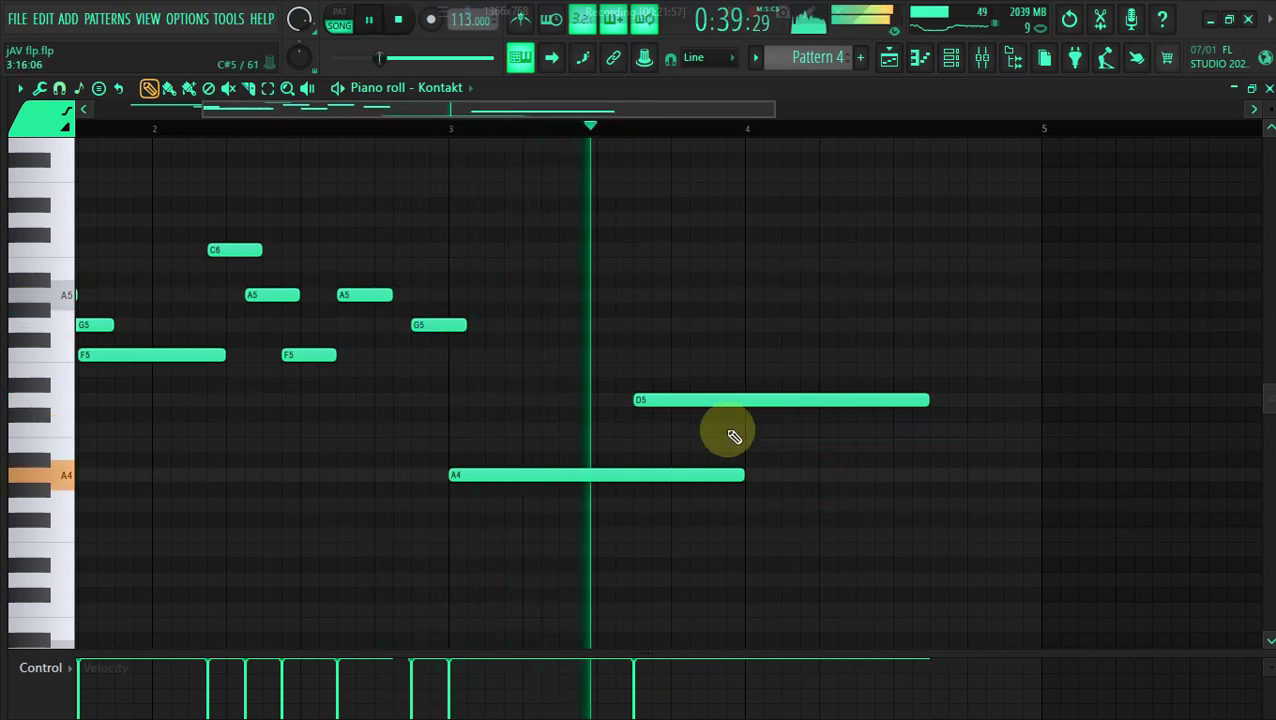
left_click(736, 430)
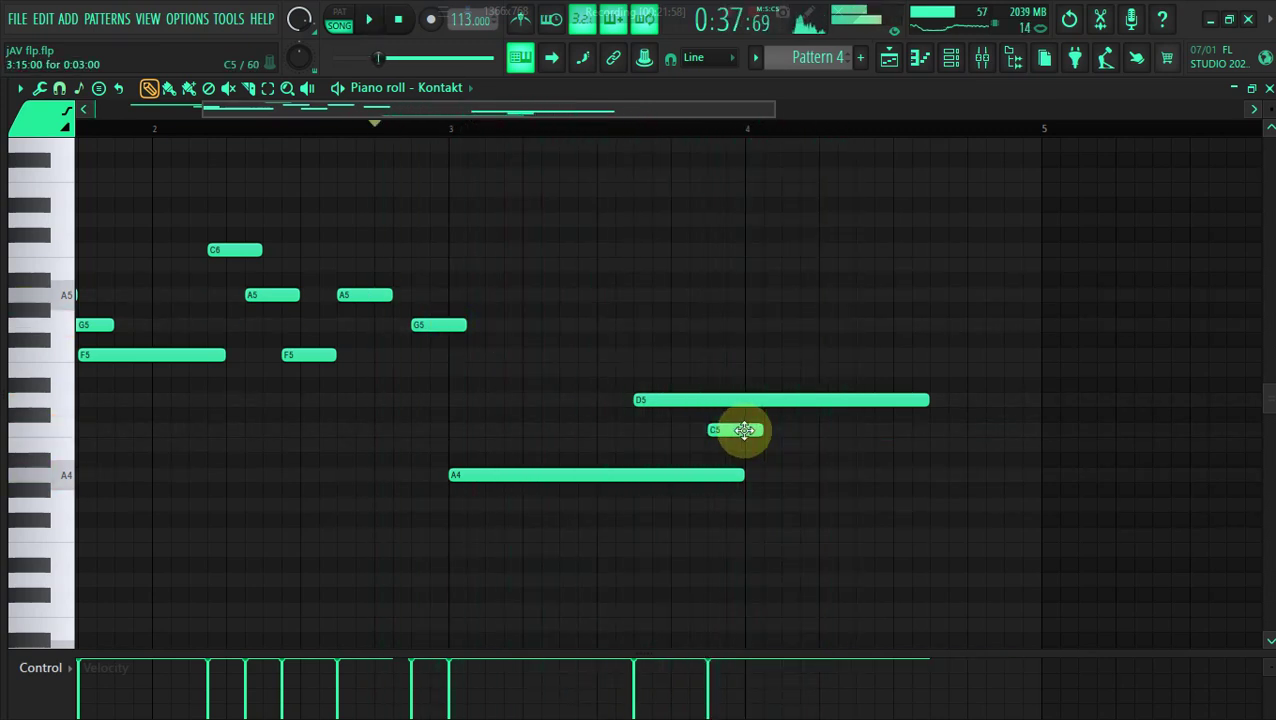
key("space")
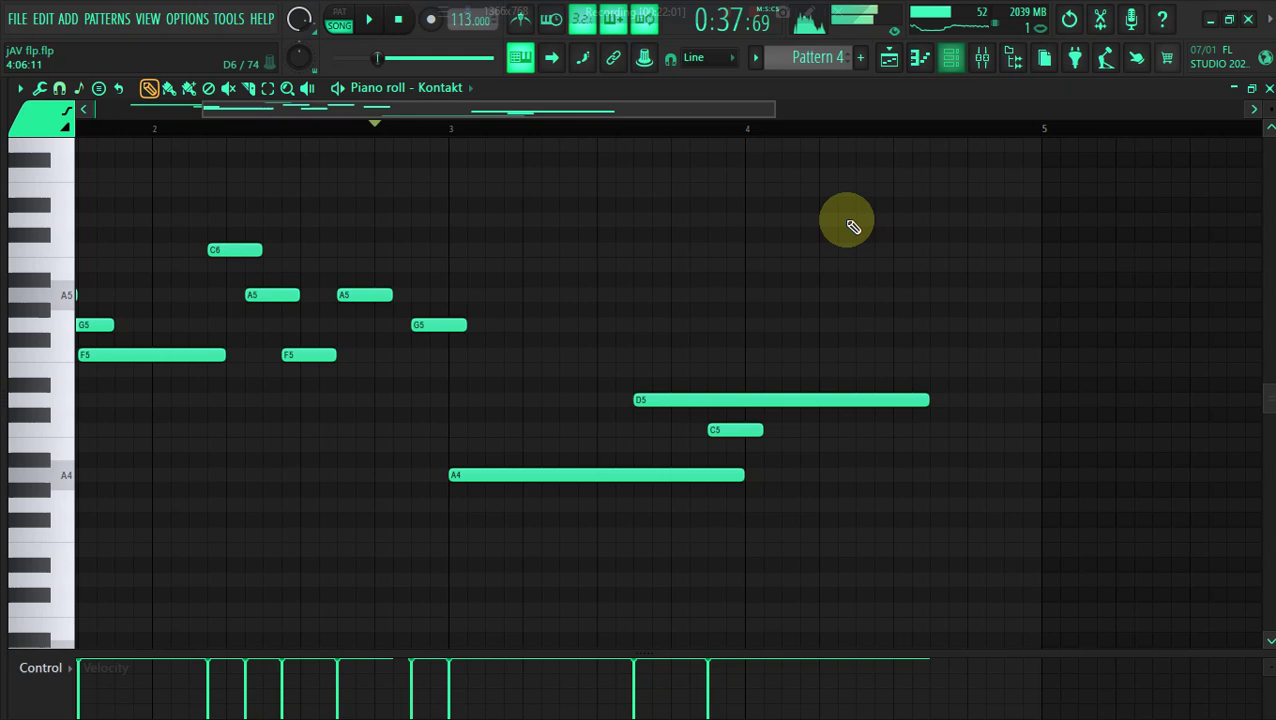
Select all notes of the phrase and lower their velocities with level scaling
key("ctrl+a")
key("alt+x")
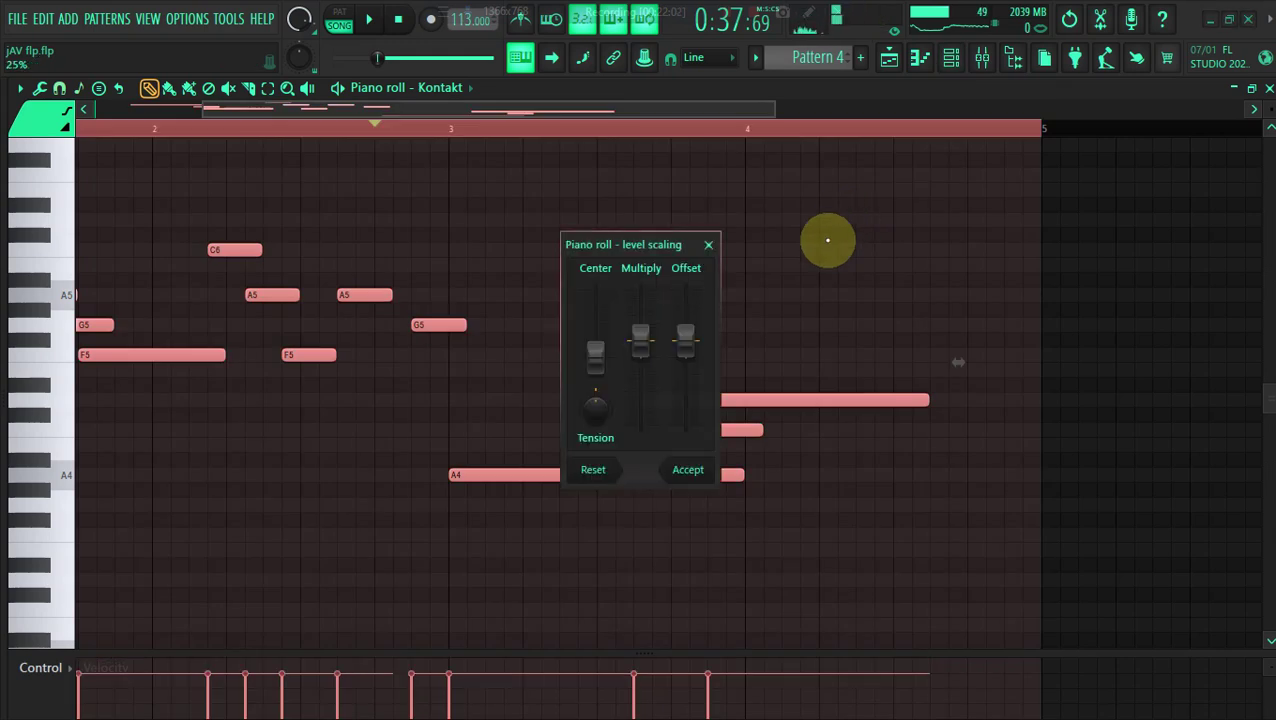
left_click(700, 470)
Review the effects on mixer Insert 2 and the Kontakt channel in the channel rack during playback
left_click(979, 58)
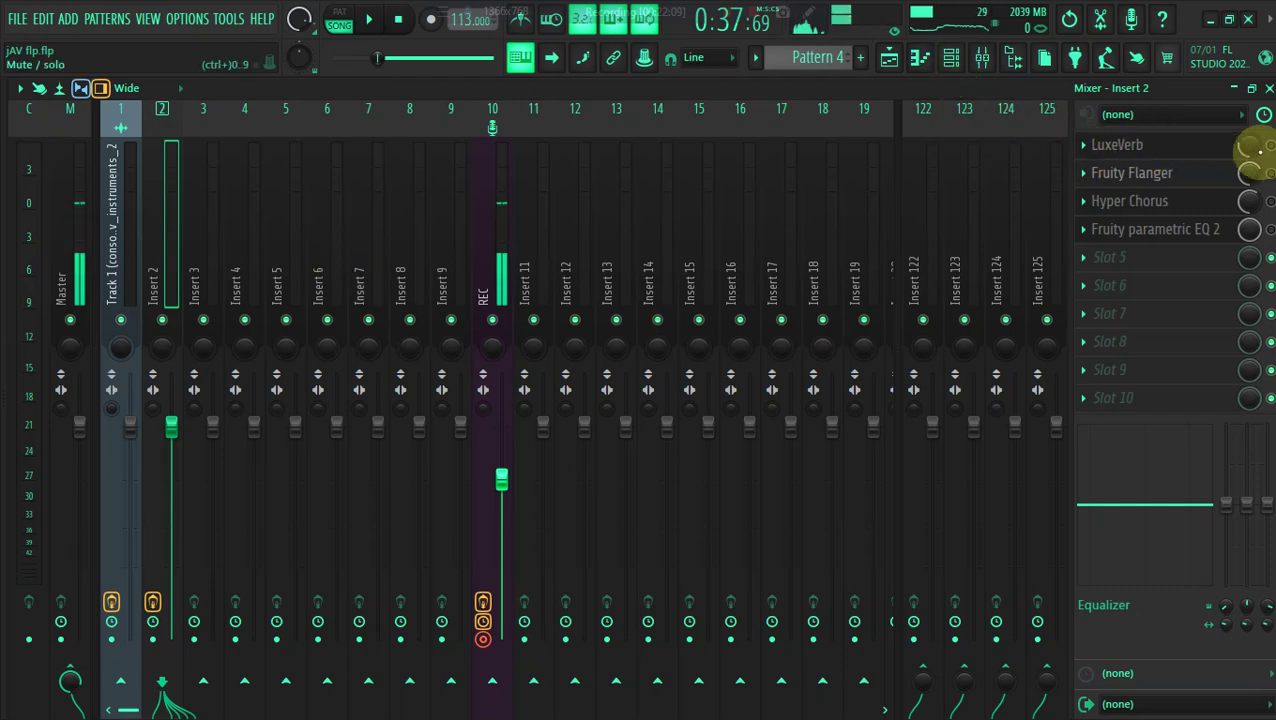
left_click(977, 70)
left_click(952, 56)
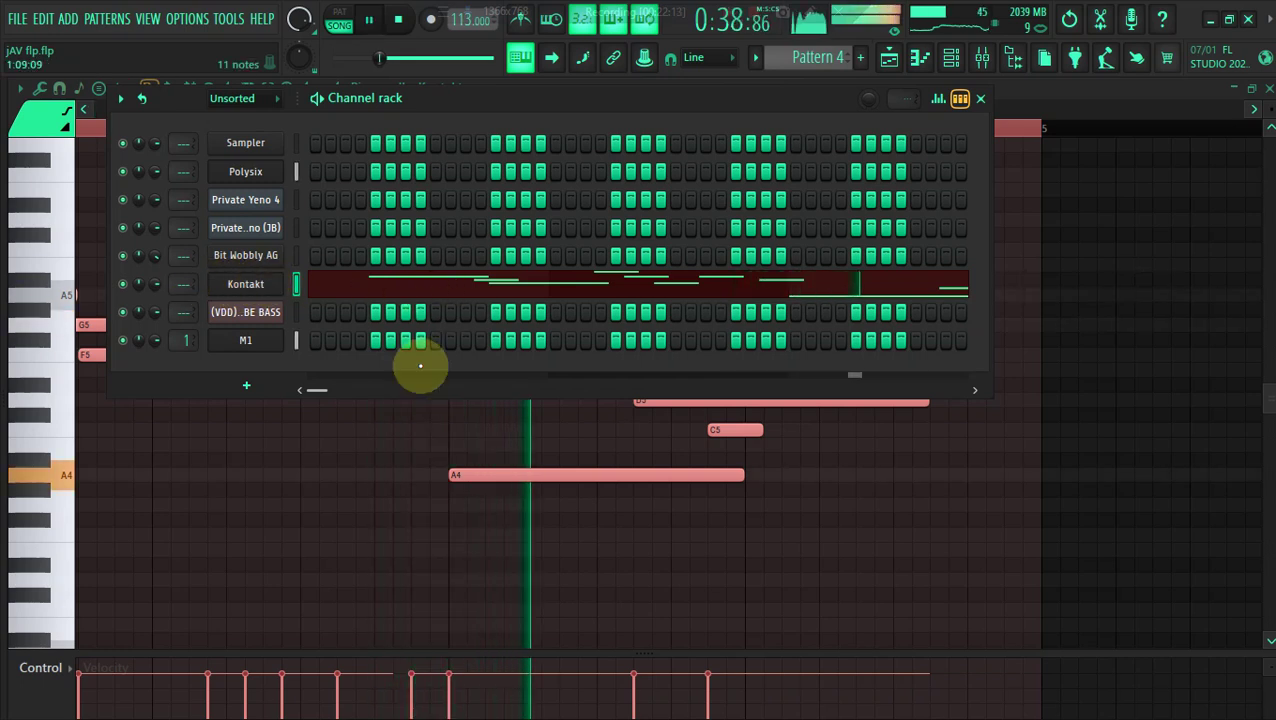
left_click(358, 446)
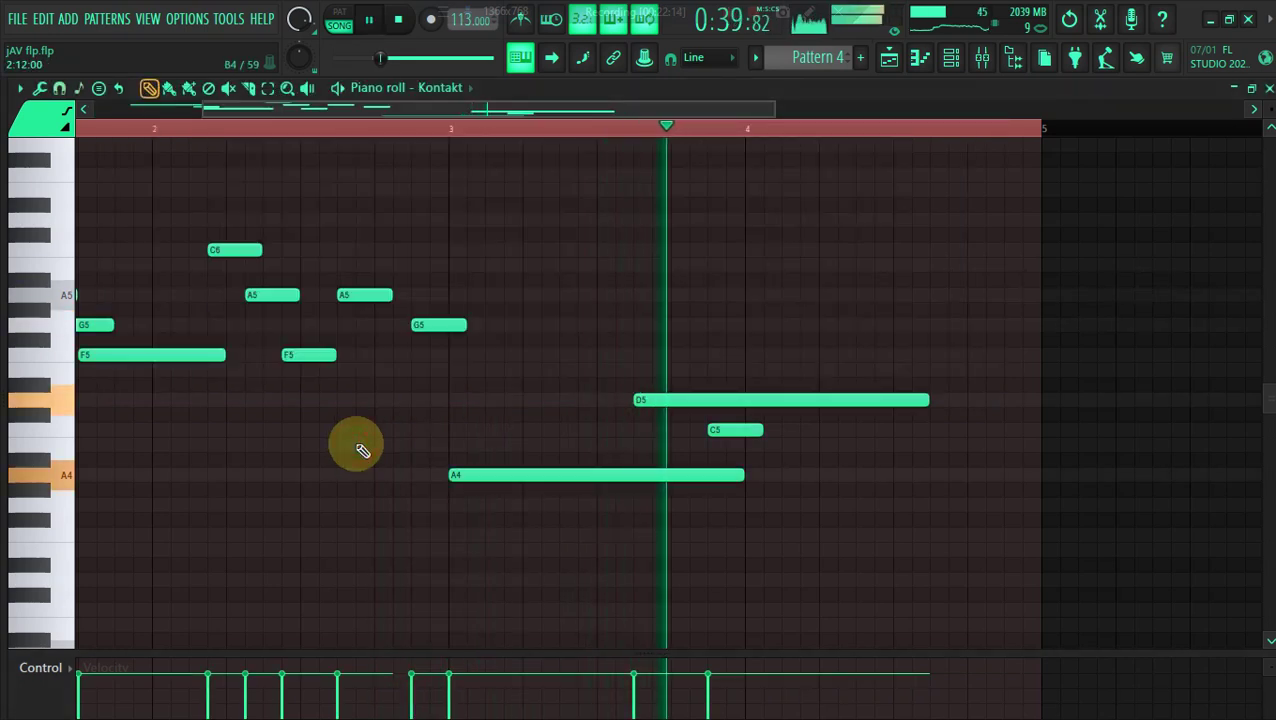
Add overlapping three-step C5 and E5 notes near the end of bar 4
left_click(933, 431)
left_click(960, 371)
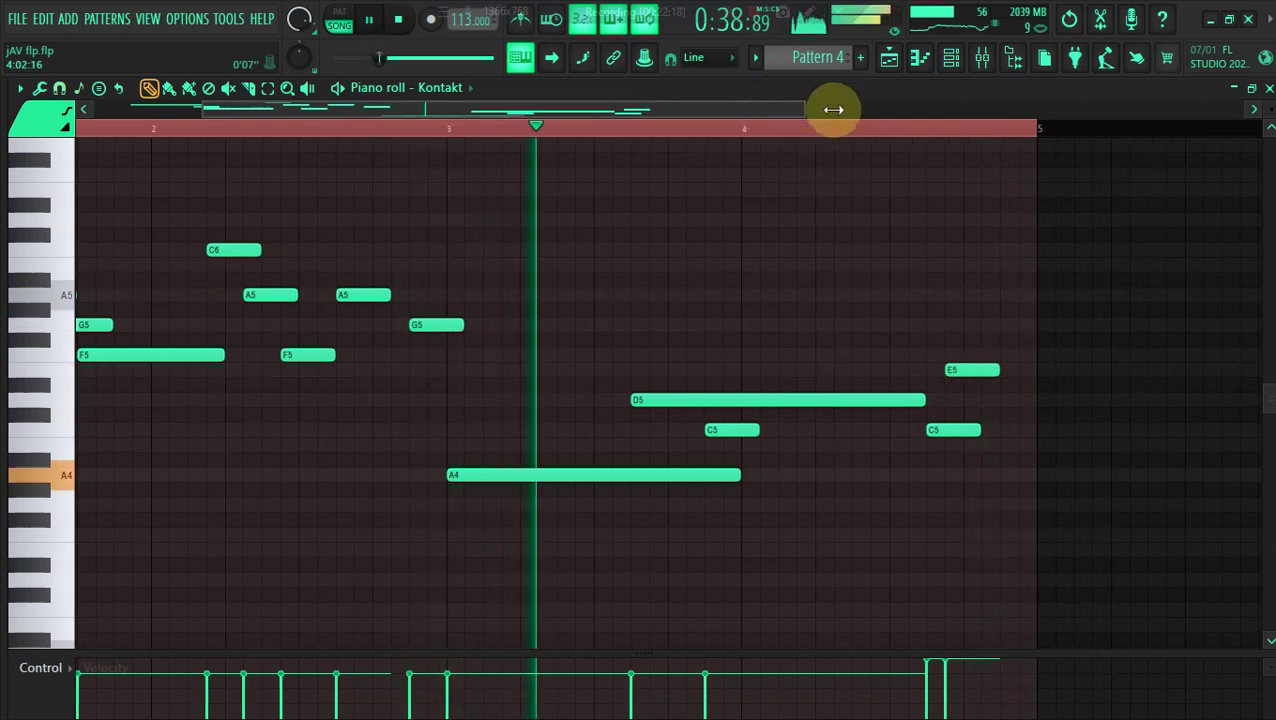
left_click_drag(769, 106, 834, 106)
left_click_drag(260, 111, 108, 117)
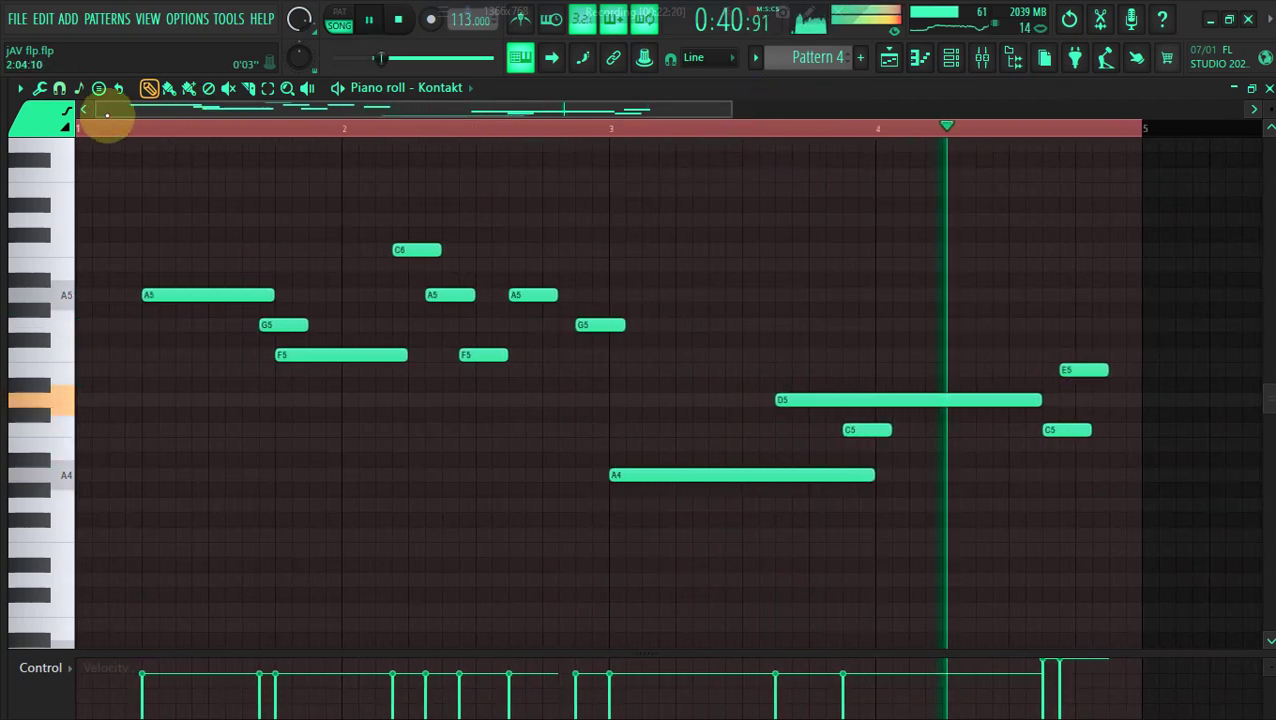
Audition the phrase from bar 1 and cut all of its notes from the piano roll
left_click(92, 127)
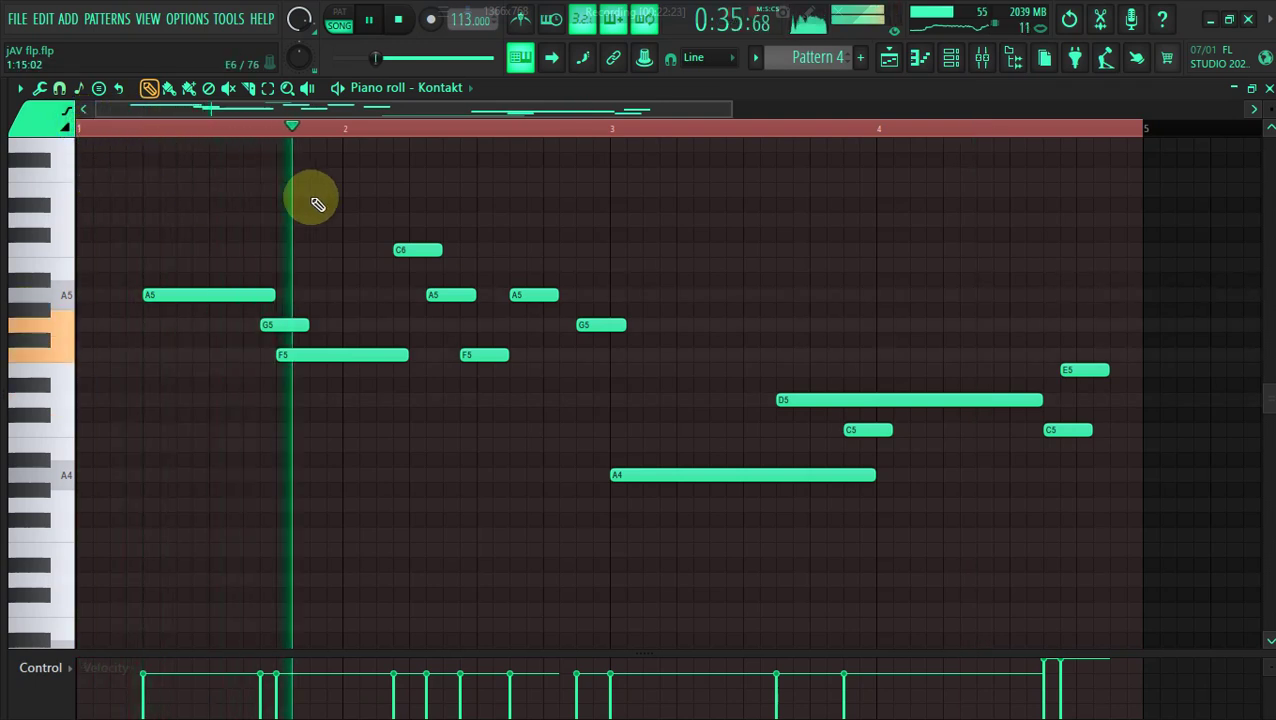
left_click_drag(730, 107, 1105, 142)
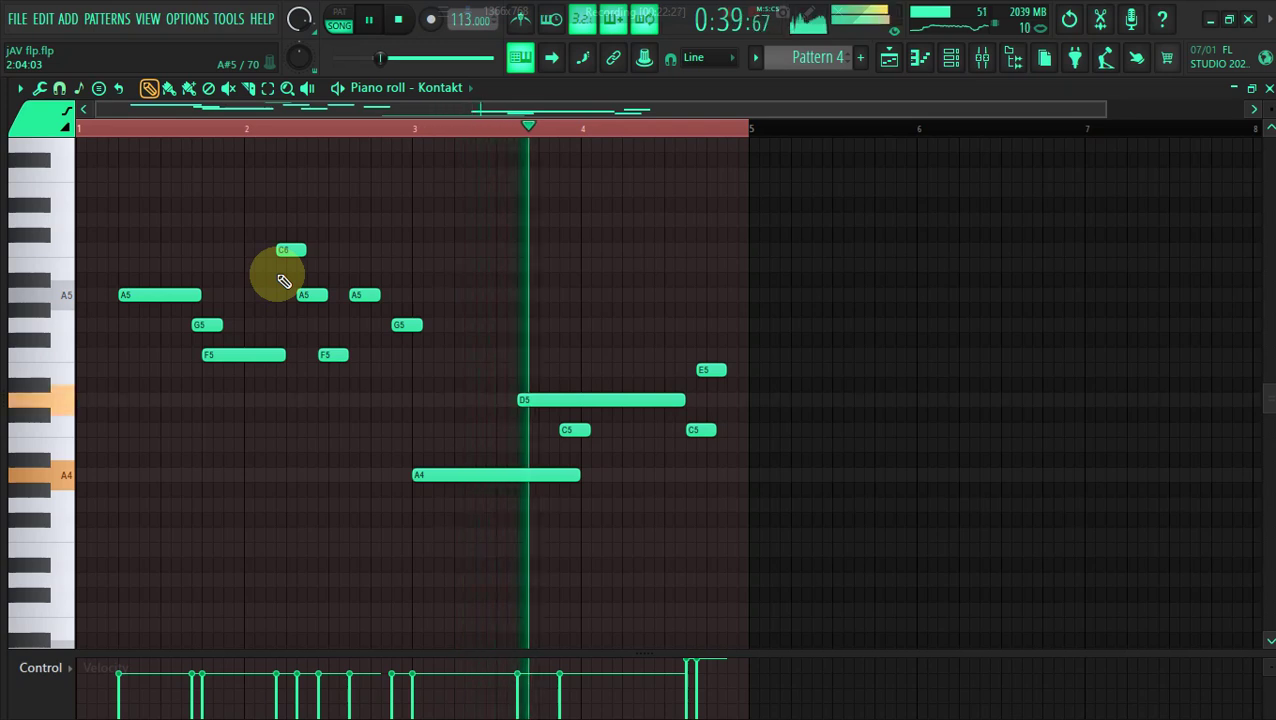
key("ctrl+x")
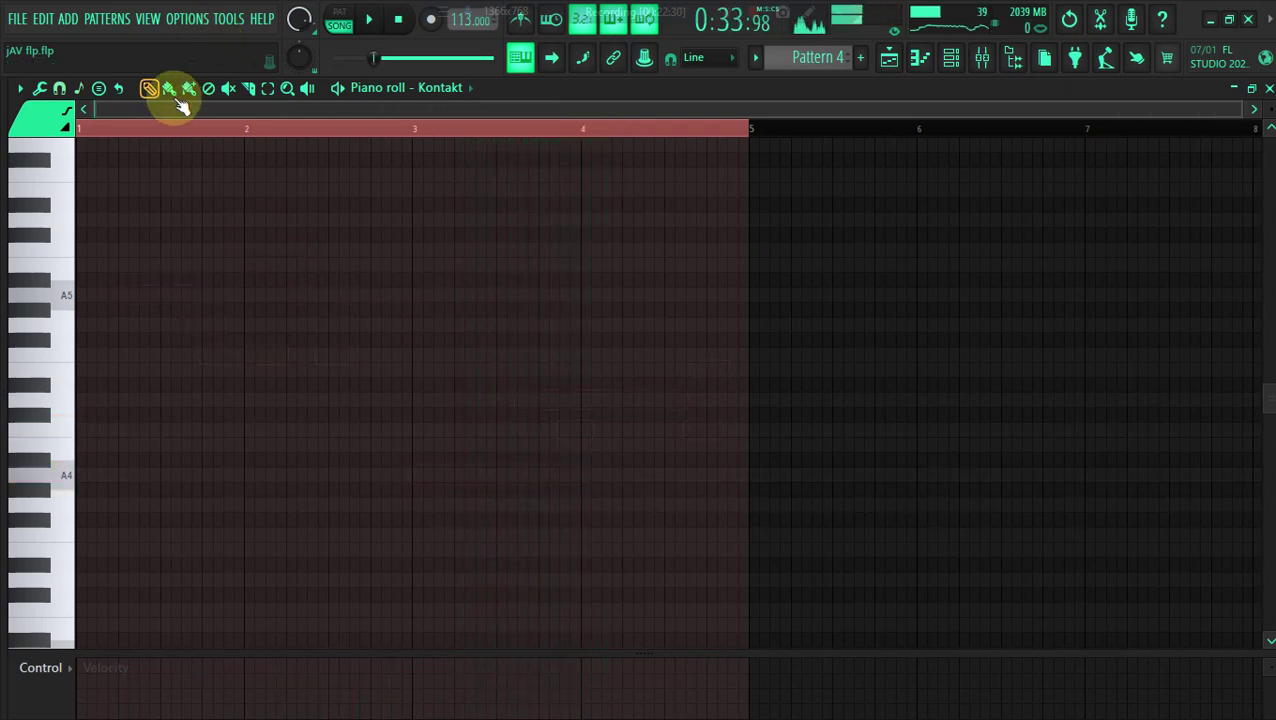
Open the playlist and audition the arrangement from bar 1 and from bar 9
left_click(896, 58)
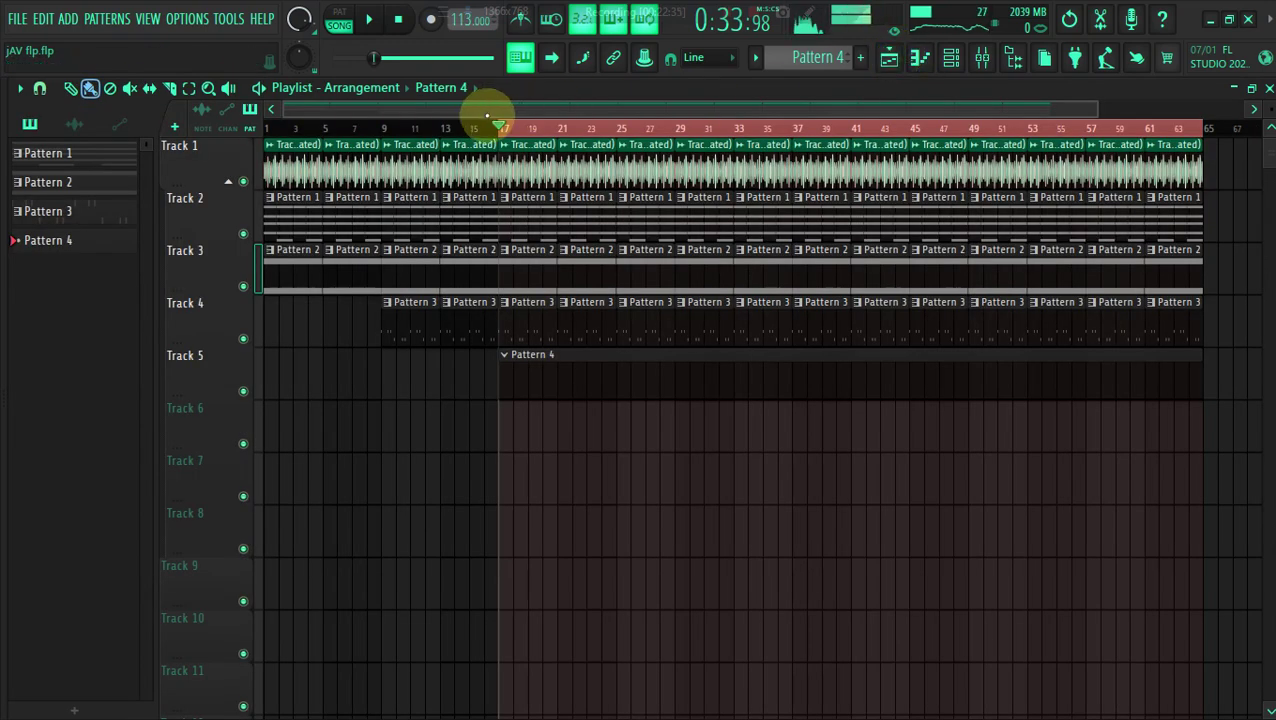
left_click(272, 133)
key("space")
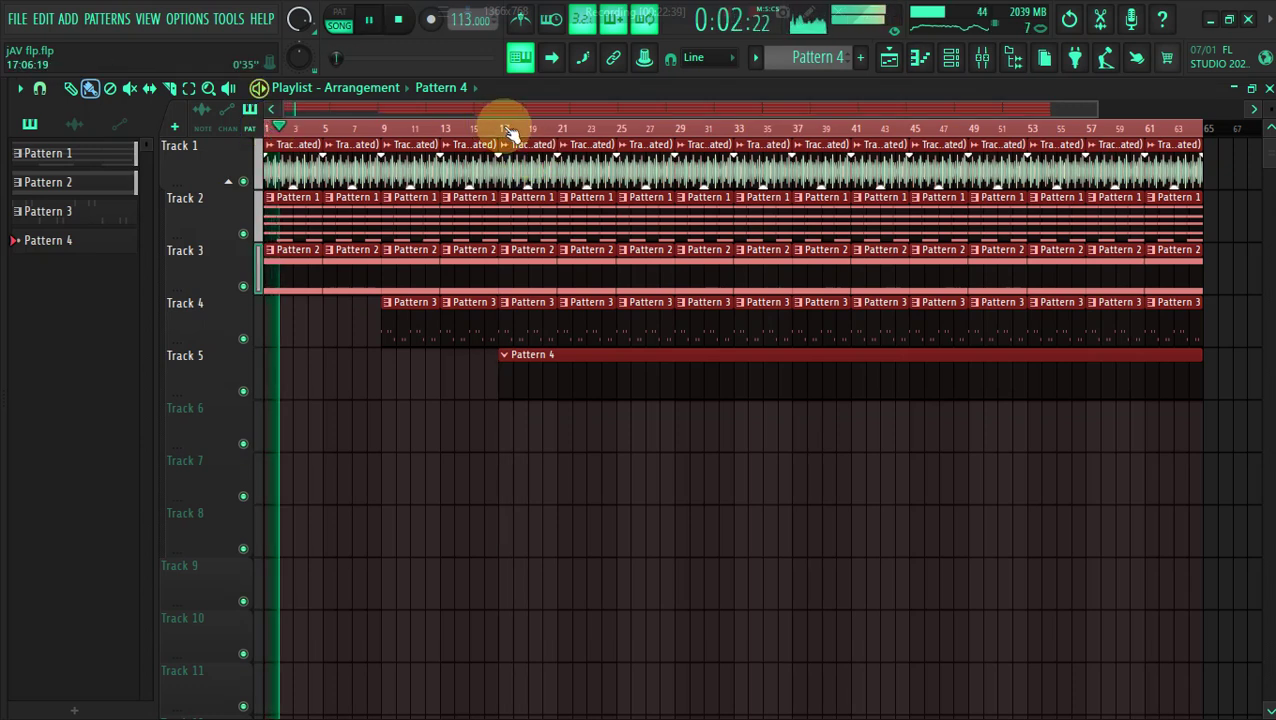
left_click_drag(1090, 113, 1053, 107)
left_click(409, 130)
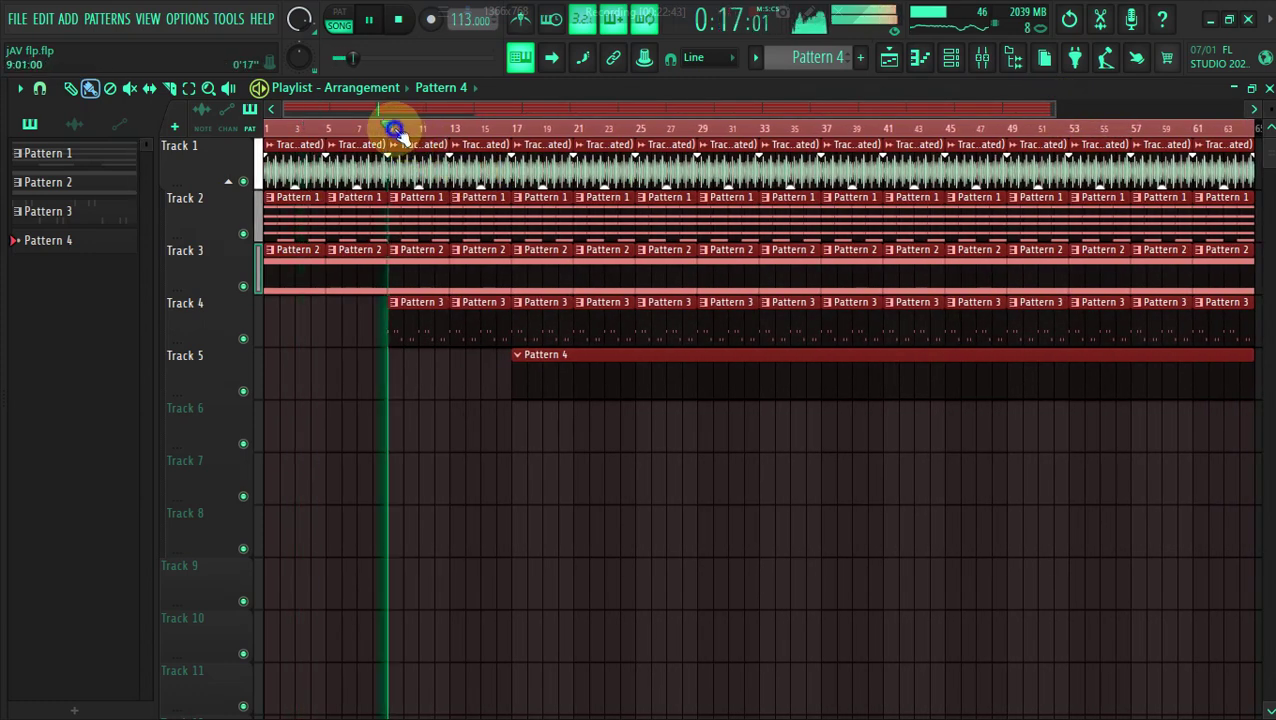
Move the playback position to bar 17 and select bars 17 to 25 in the playlist timeline
left_click(514, 130)
left_click(516, 131)
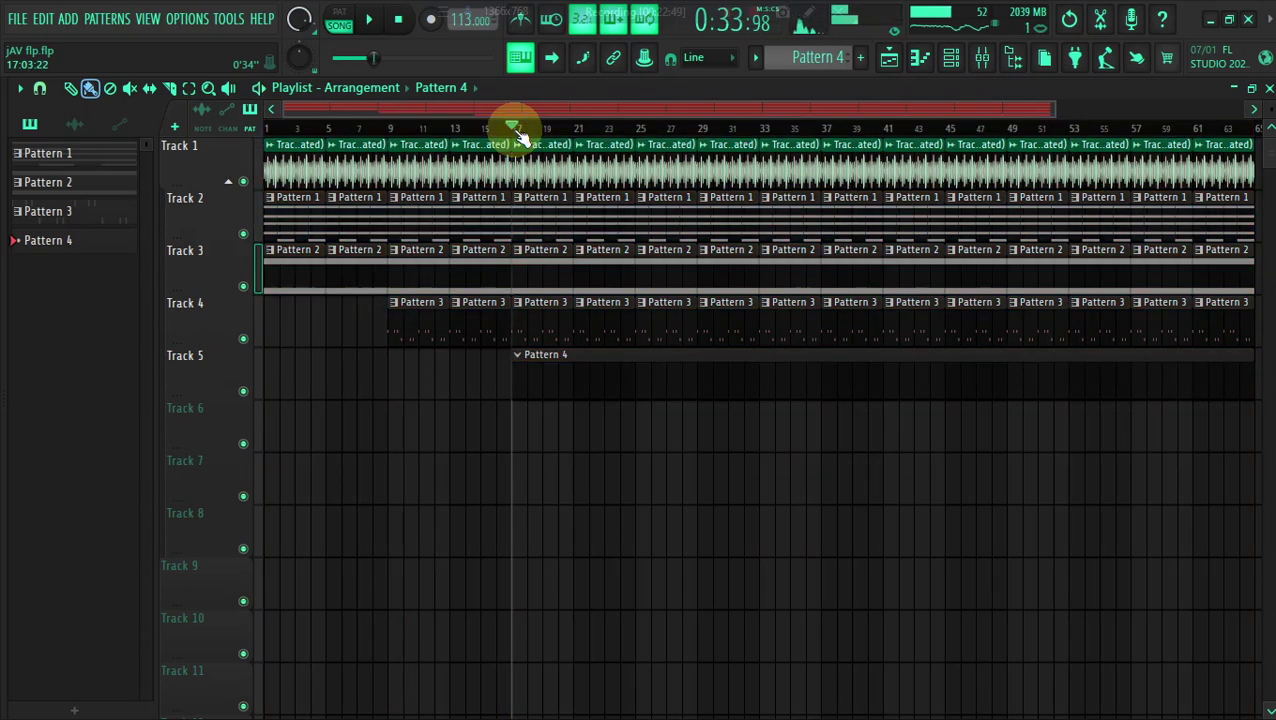
left_click_drag(566, 133, 623, 137)
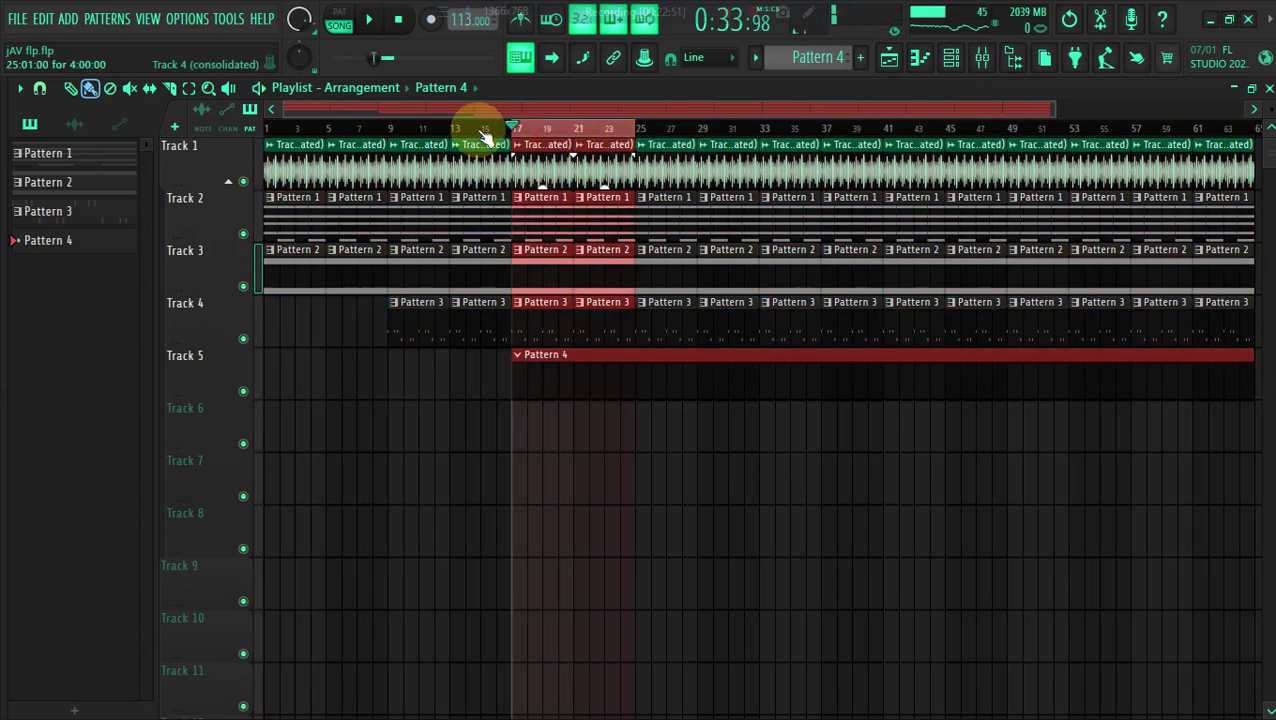
Mute the REC track in the mixer and start playback of the arrangement from bar 17
left_click_drag(287, 109, 458, 109)
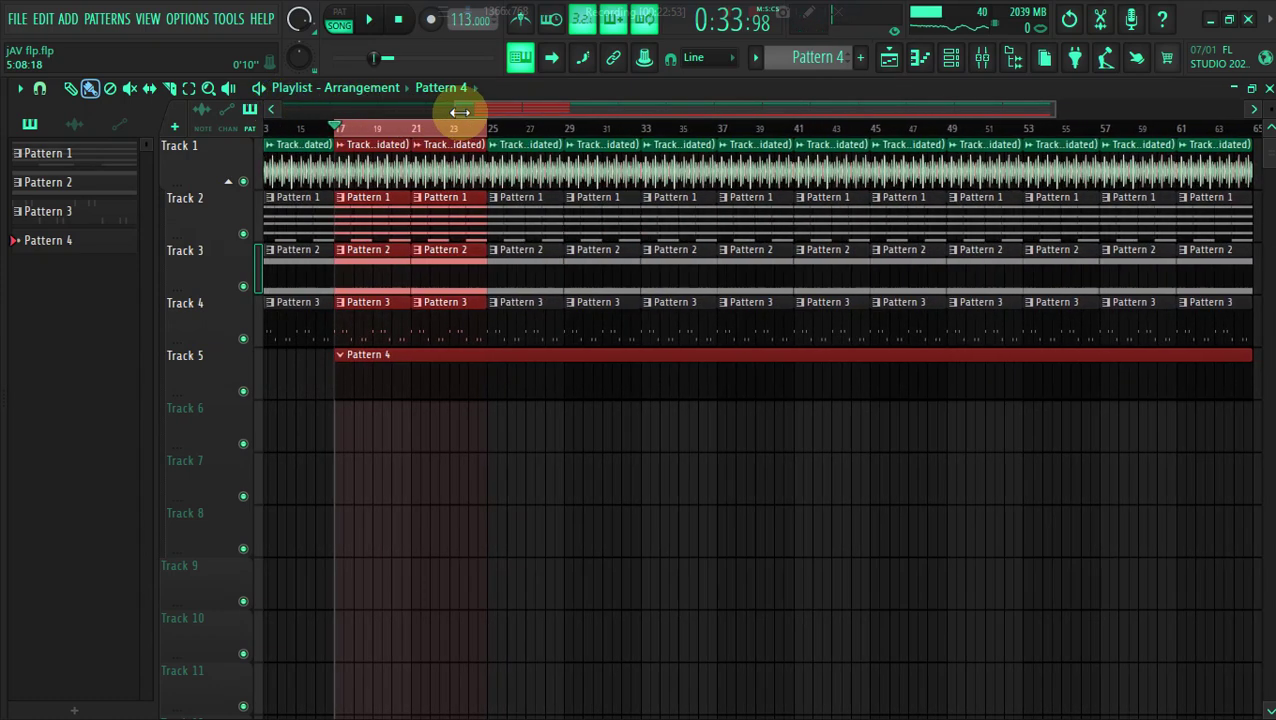
left_click_drag(1054, 102, 652, 104)
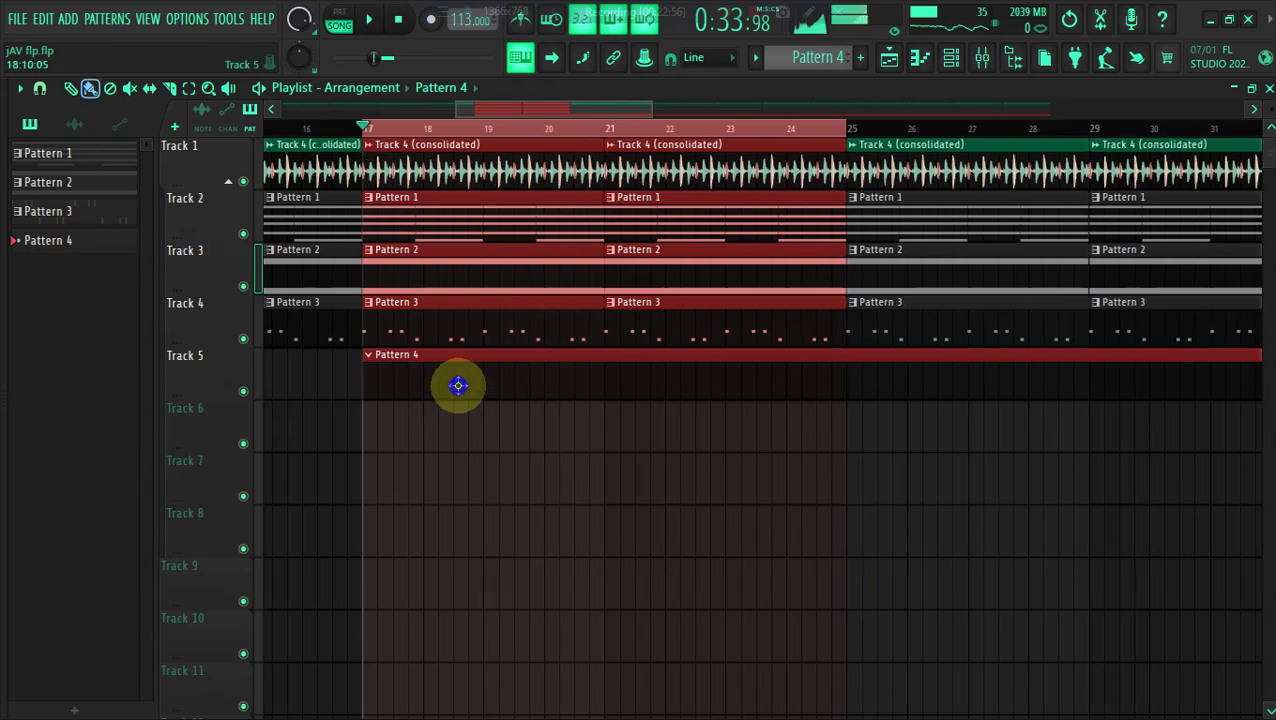
left_click(962, 60)
left_click(983, 60)
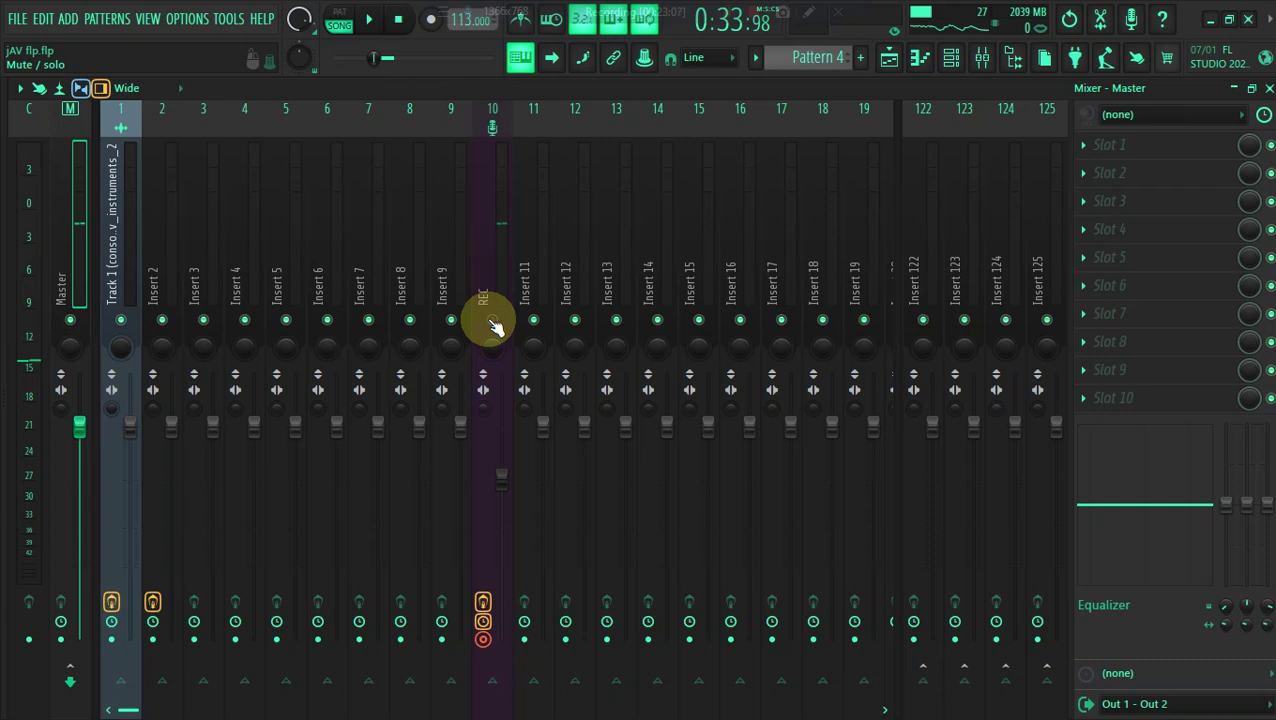
key("space")
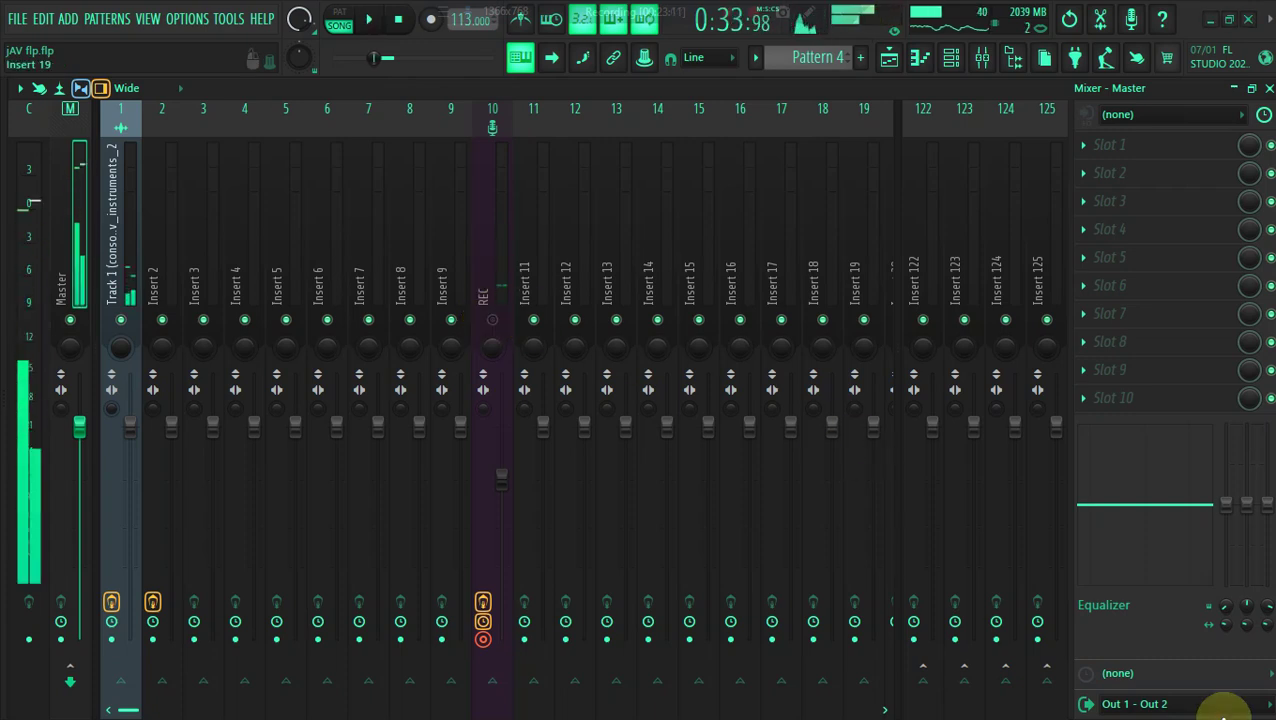
key("super")
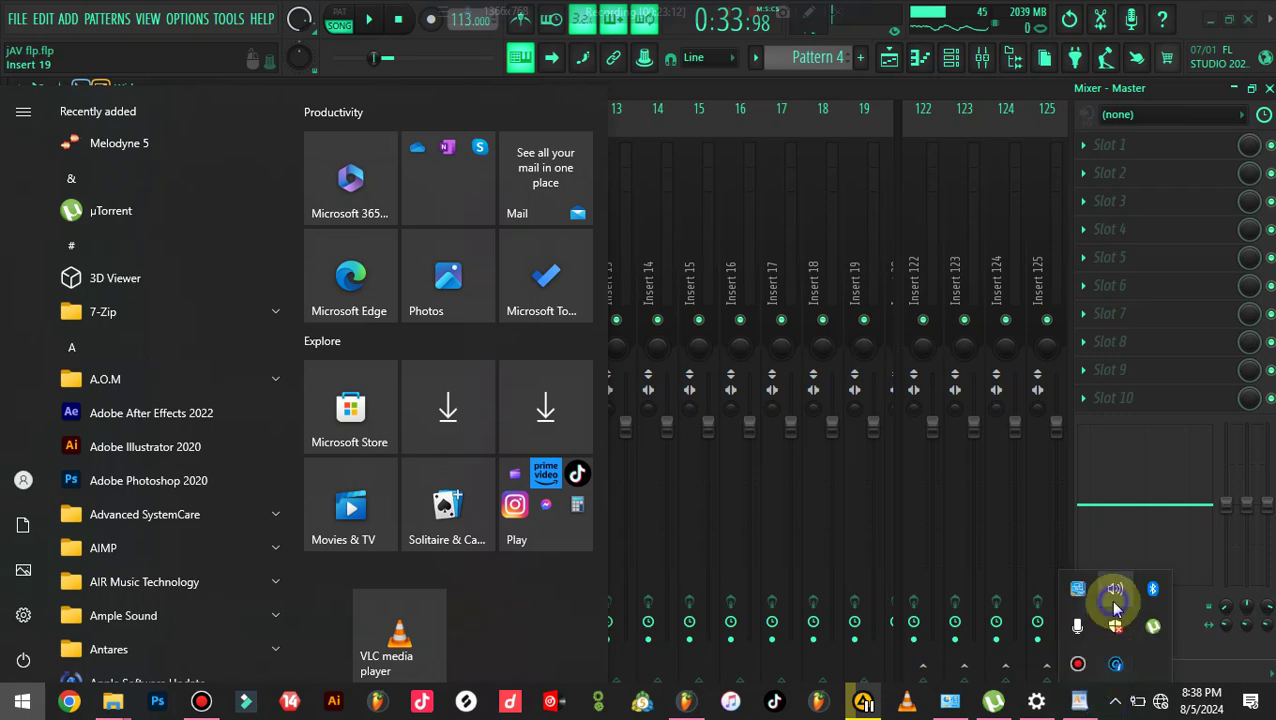
left_click(1098, 617)
left_click(1096, 607)
left_click(1091, 647)
Open the Kontakt channel's piano roll and try a short A5 note near the start of bar 1
left_click(903, 62)
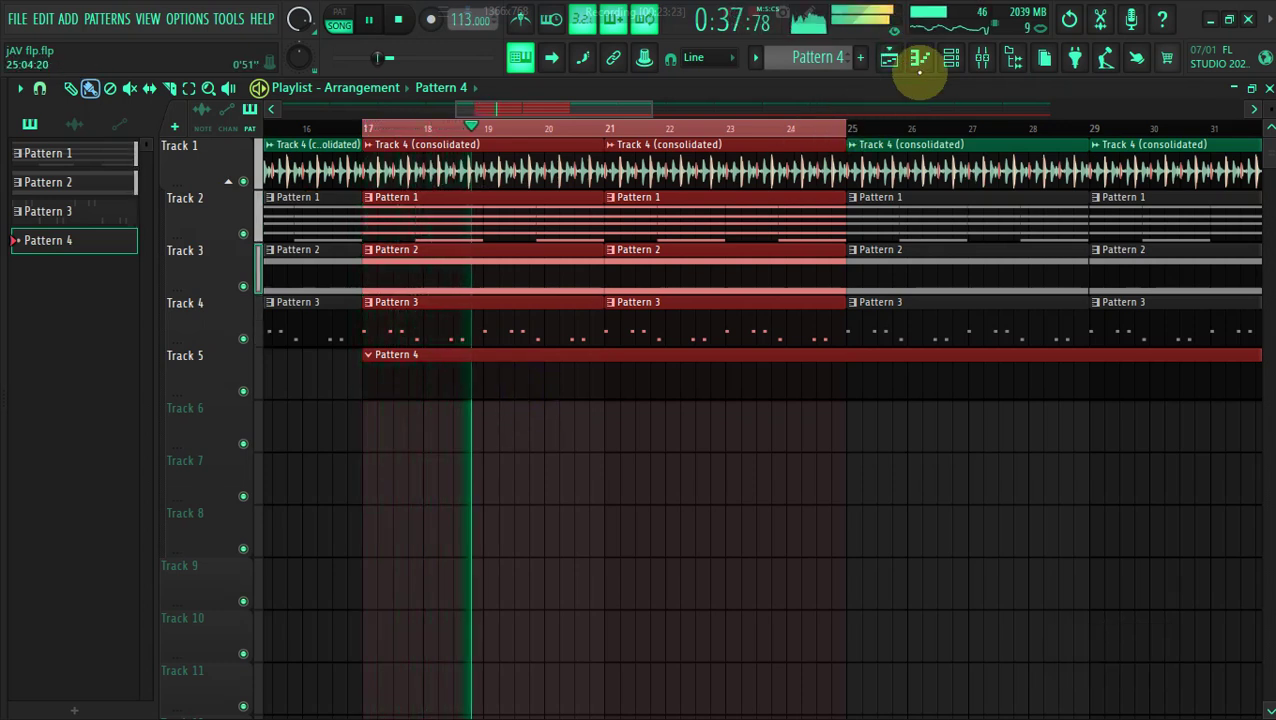
left_click(945, 64)
right_click(263, 284)
left_click(302, 284)
right_click(265, 287)
left_click(298, 282)
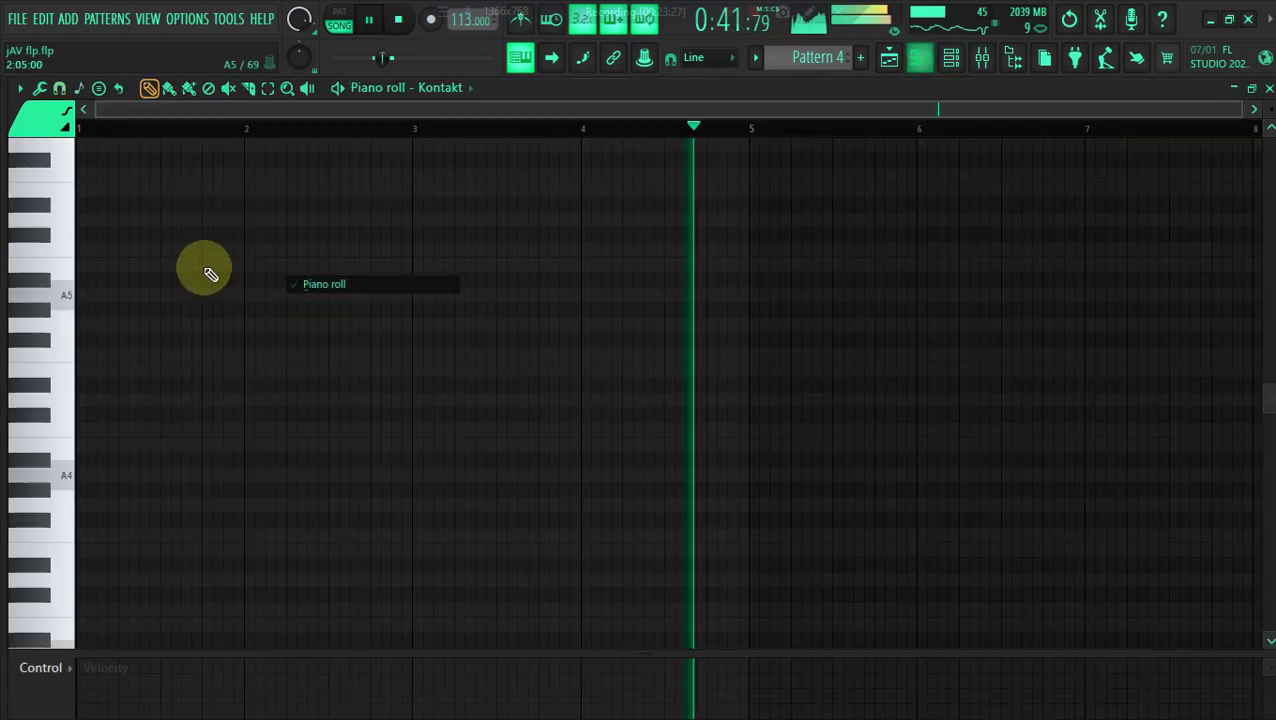
left_click(101, 295)
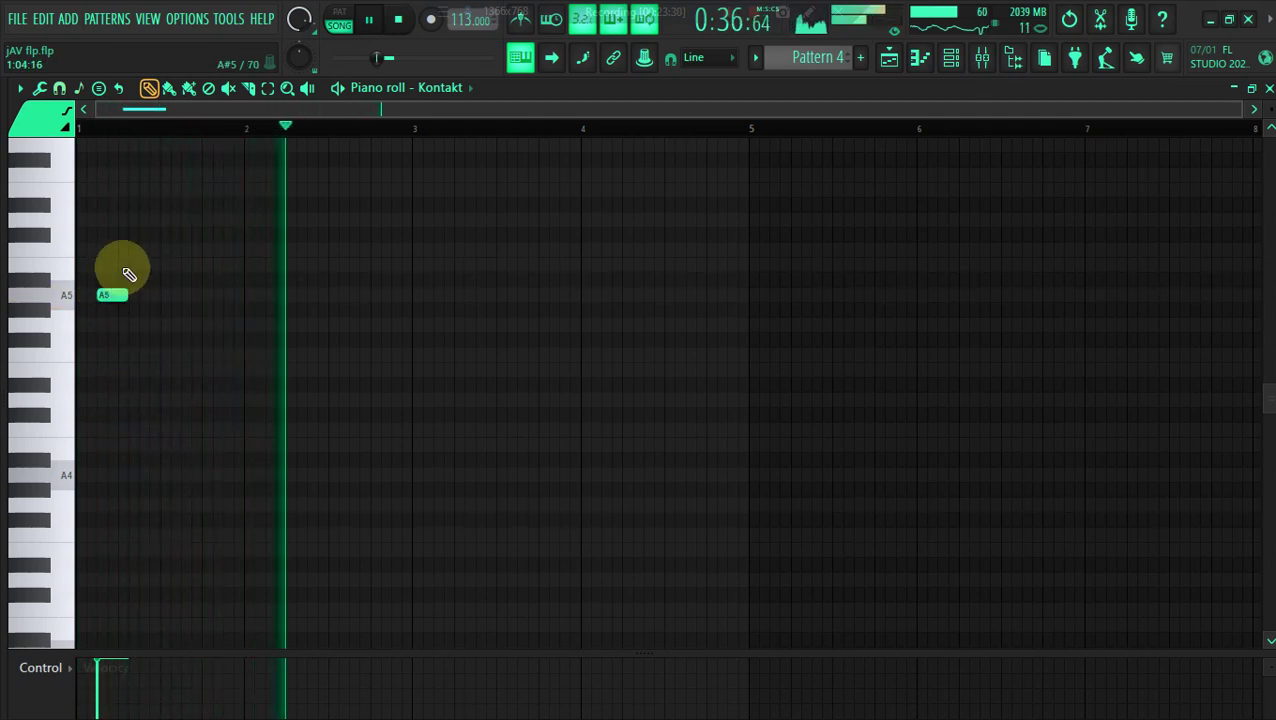
left_click(140, 265)
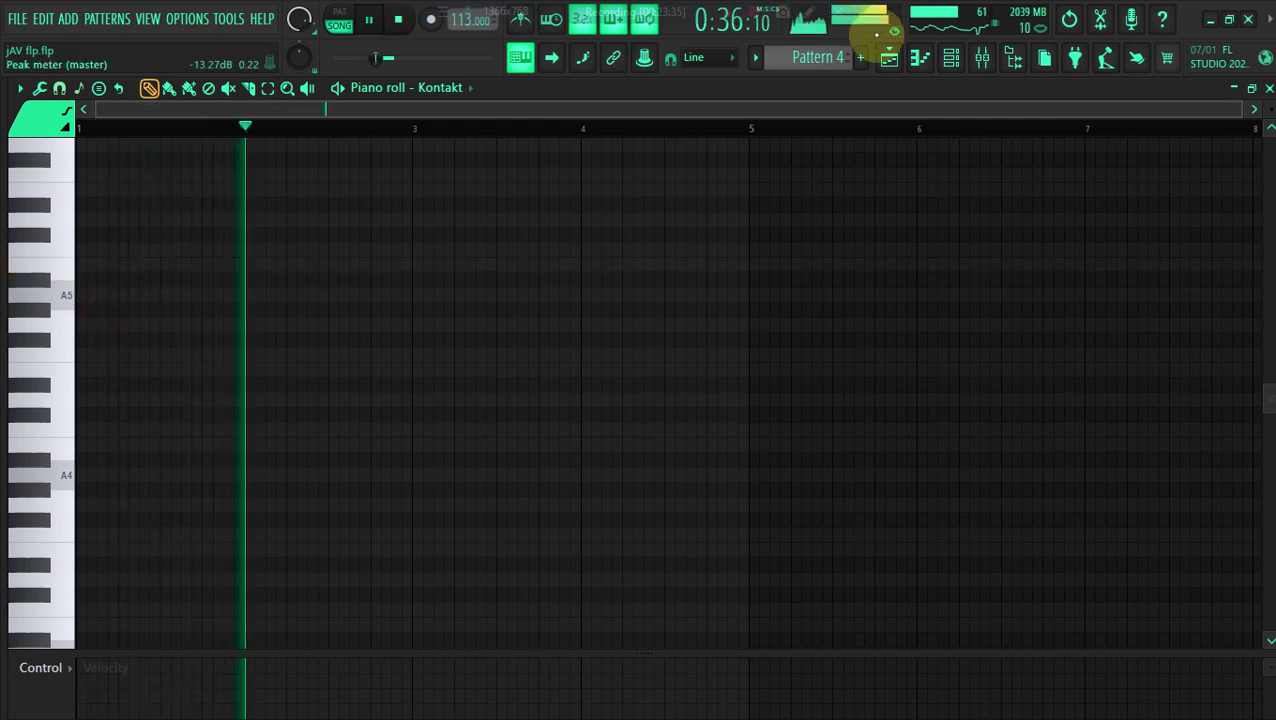
Try a phrase of six-step G4, B4, G4 and C5 notes across bars 1 and 2 and transpose it up an octave
left_click(96, 175)
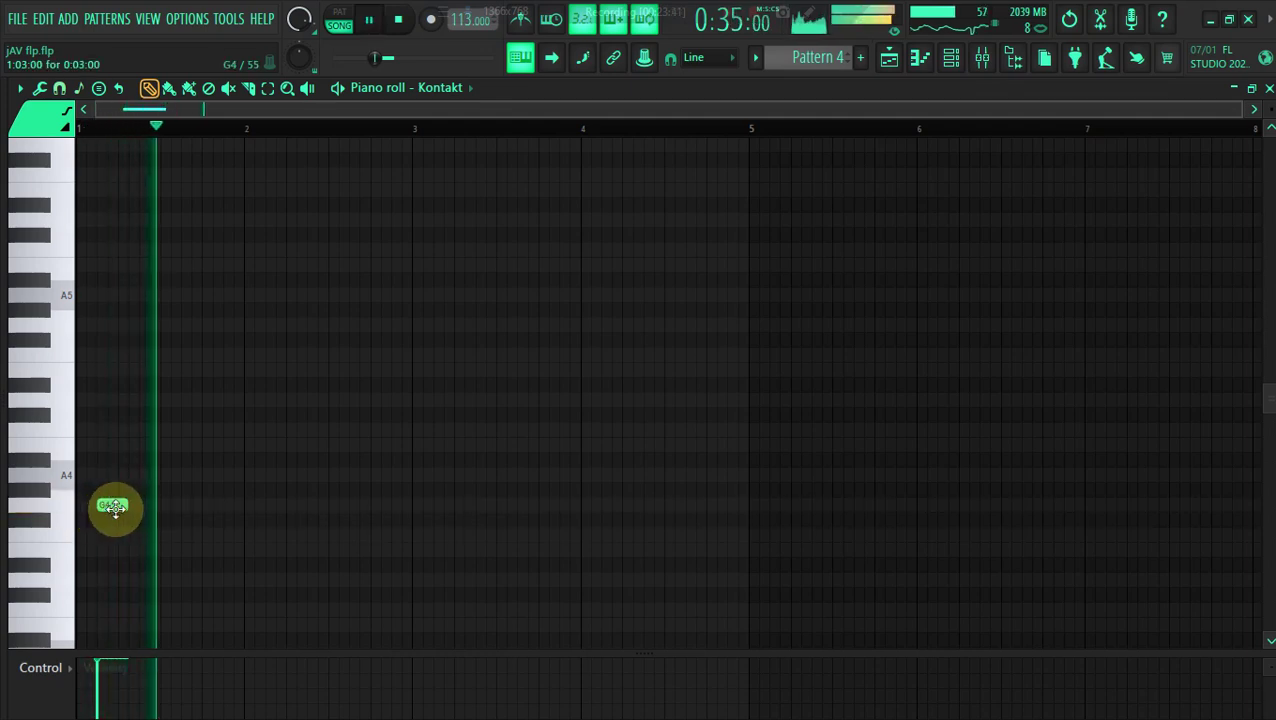
left_click_drag(127, 508, 159, 508)
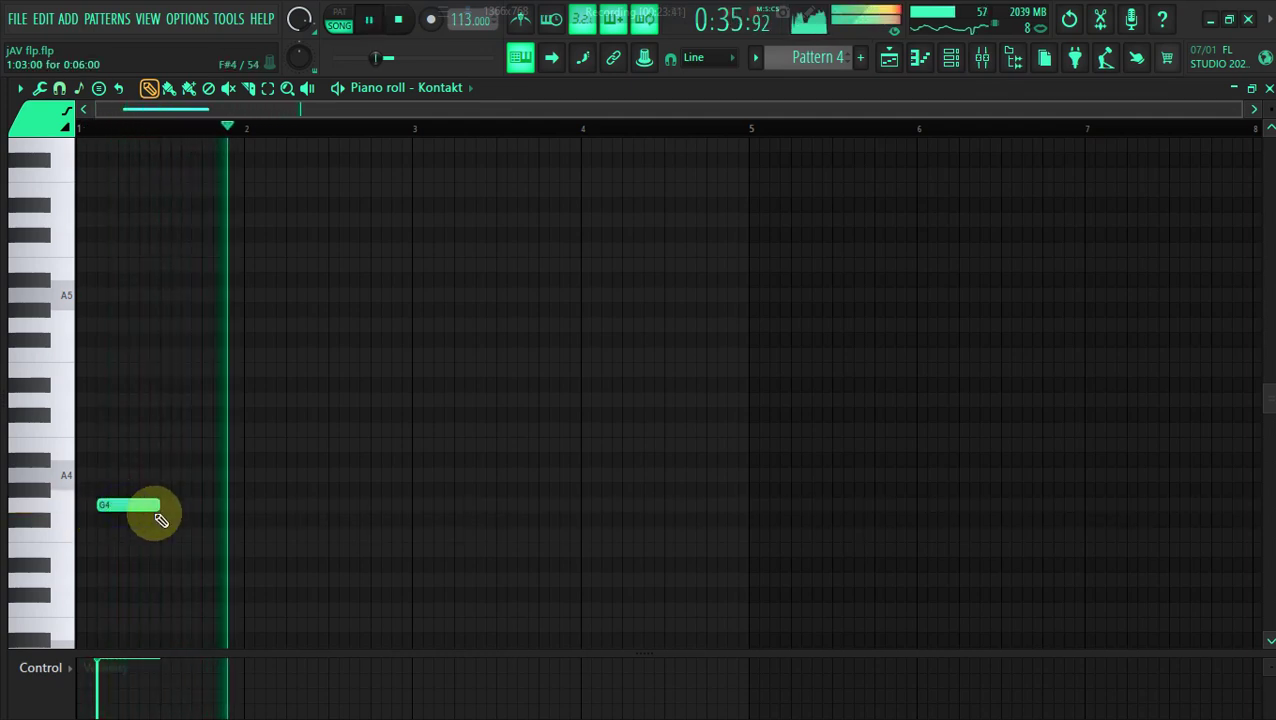
left_click(176, 445)
mouse_move(177, 445)
left_mouse_down()
mouse_move(166, 447)
mouse_move(182, 450)
left_mouse_up()
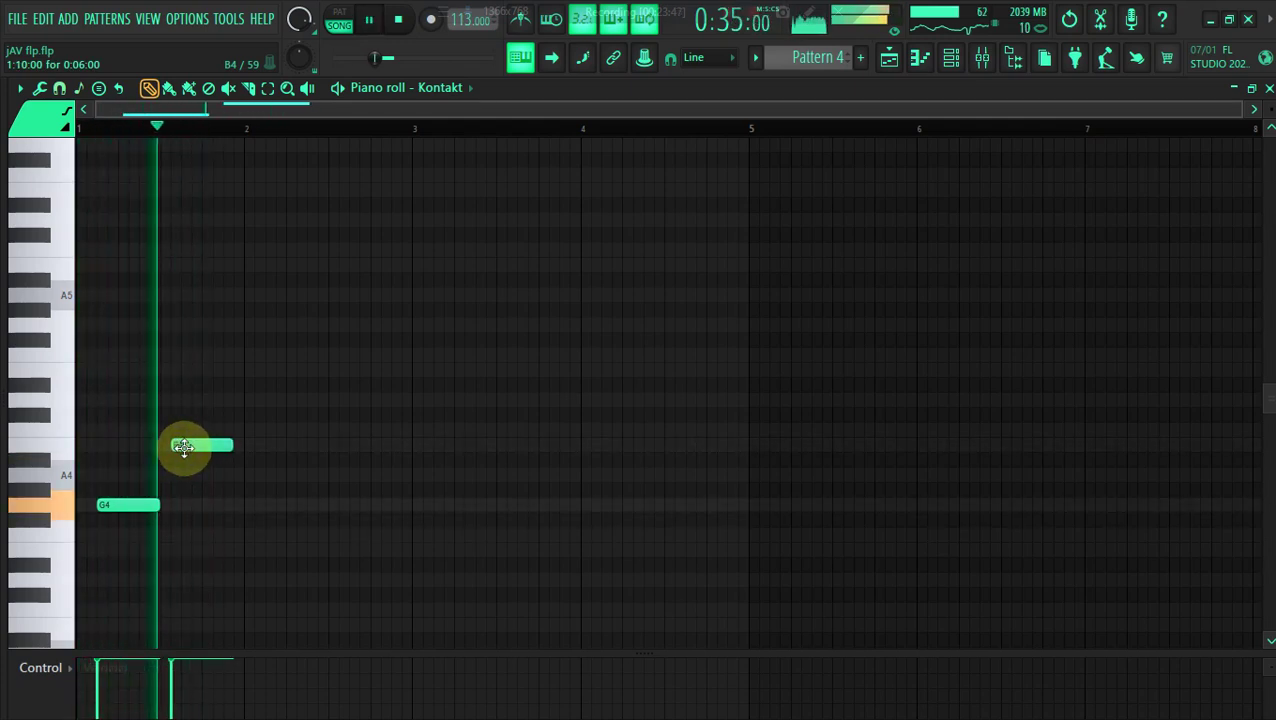
left_click(248, 402)
left_click_drag(256, 400, 262, 436)
left_click(233, 505)
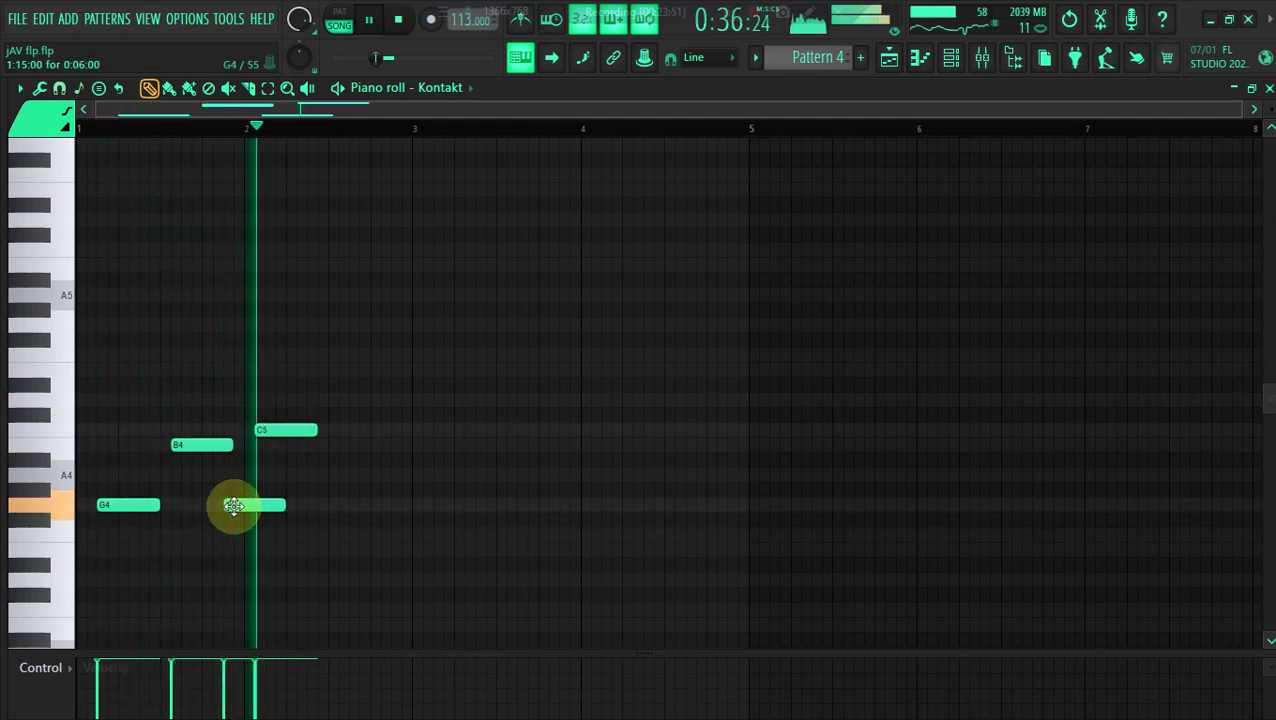
key("ctrl+Up")
scroll(234, 507, "up", 1)
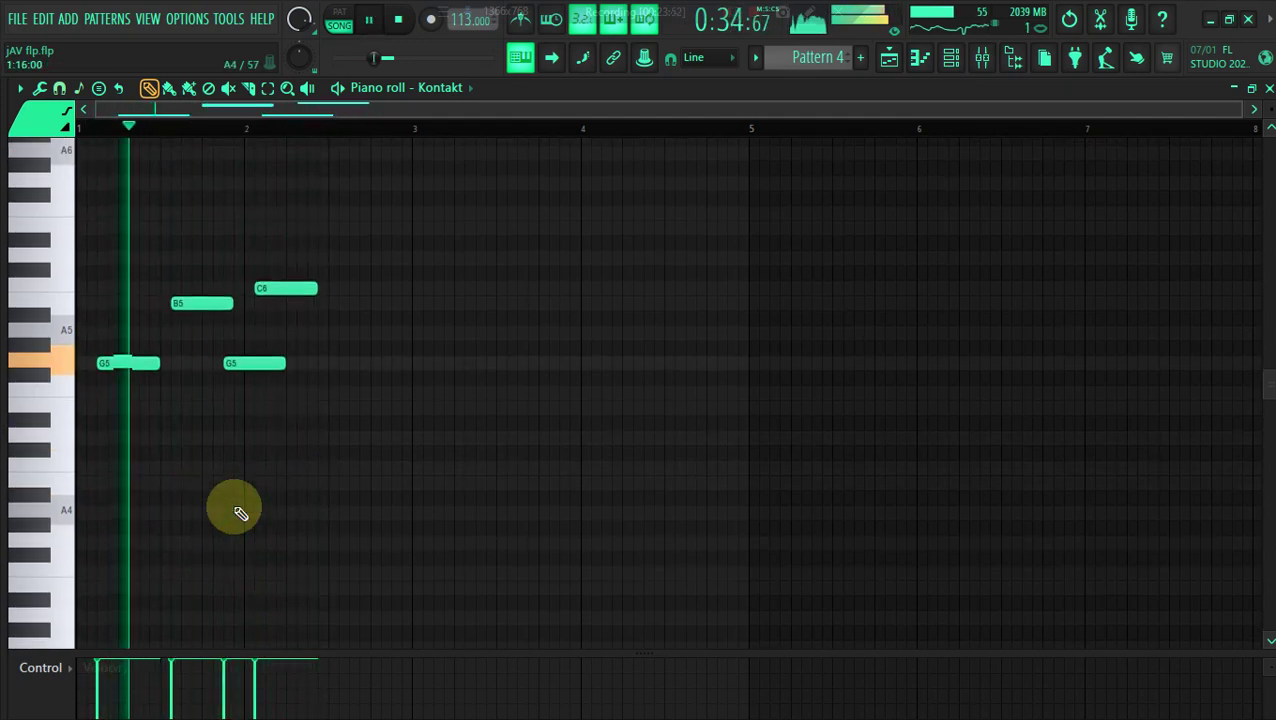
Delete all four notes of the draft phrase from the Kontakt piano roll
right_click(200, 306)
right_click(140, 366)
right_click(255, 366)
right_click(290, 291)
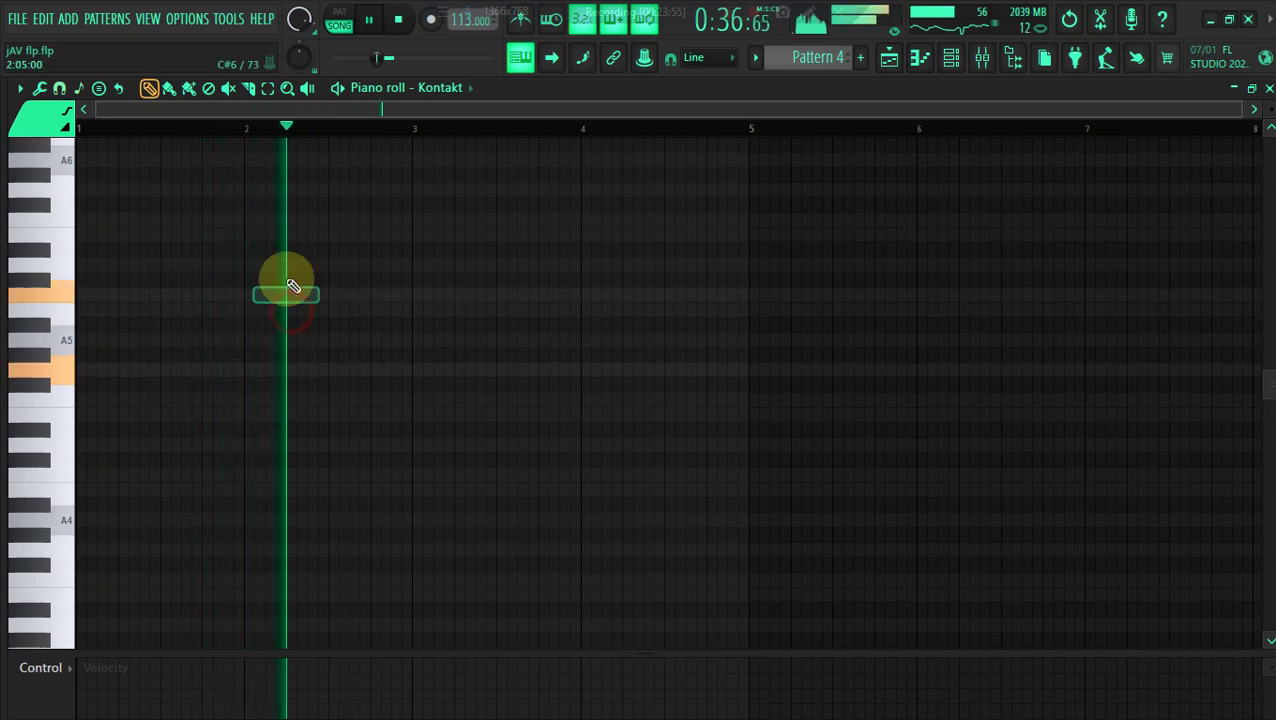
Remove the long Pattern 4 clip from Track 5 in the playlist and delete Pattern 4 from the pattern list
left_click(887, 60)
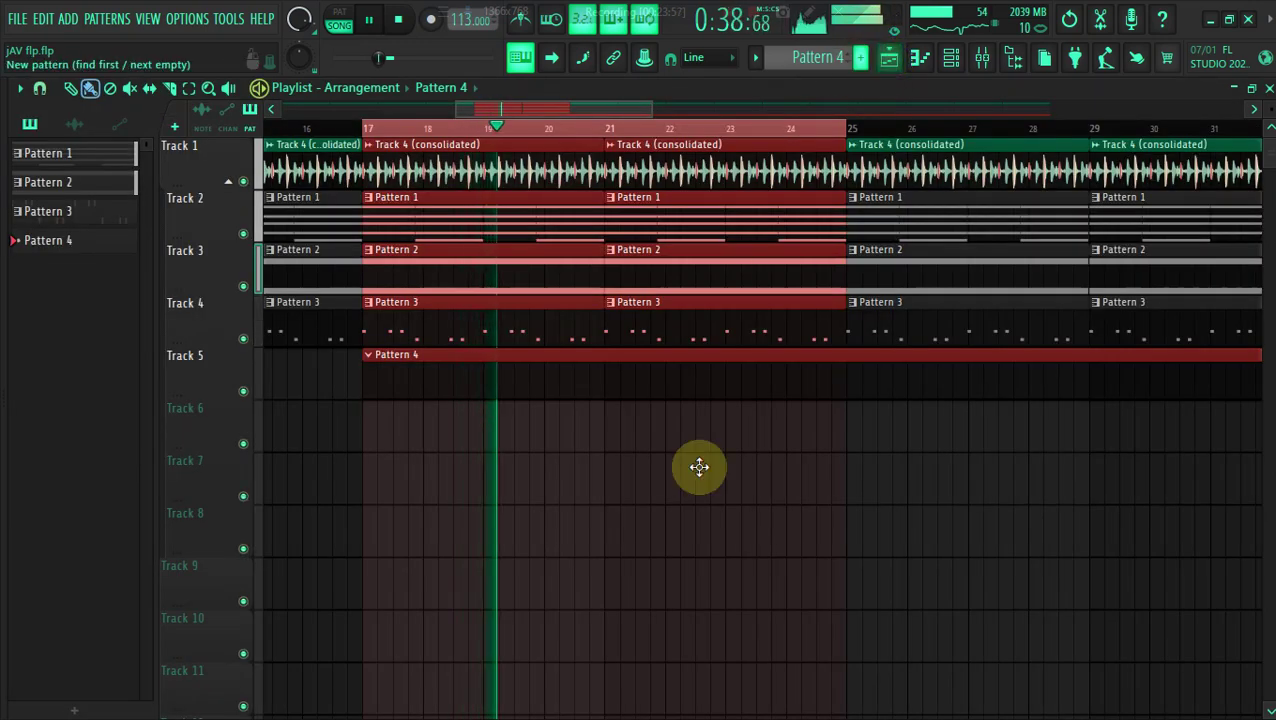
right_click(657, 372)
right_click(115, 237)
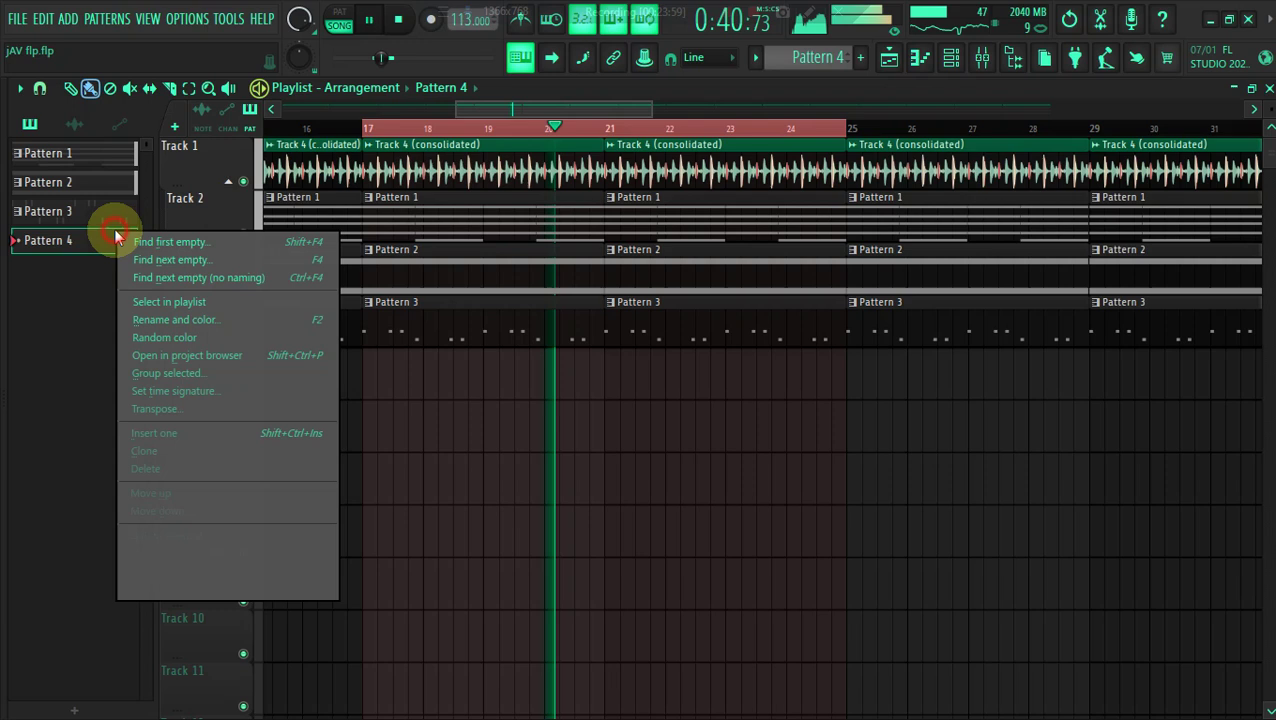
left_click(158, 461)
left_click(680, 428)
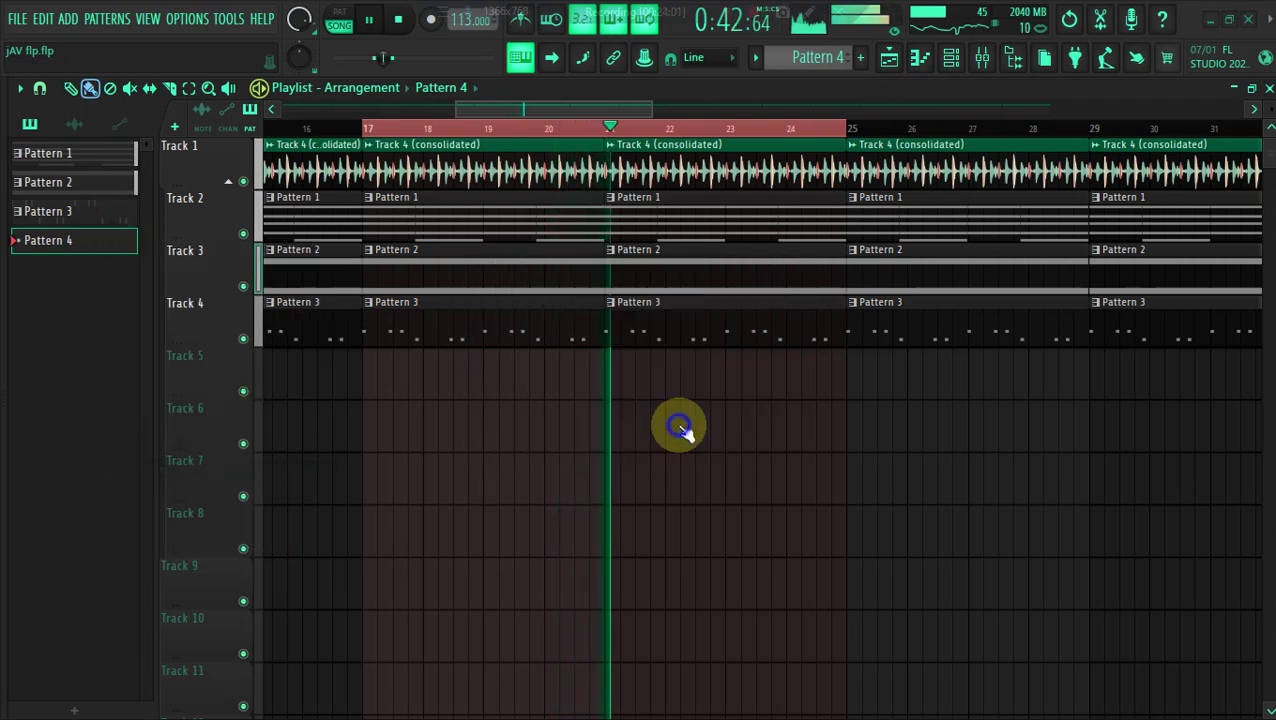
Create a fresh Pattern 4 and place four two-bar clips of it on Track 5 from bar 17 to bar 25
left_click(860, 57)
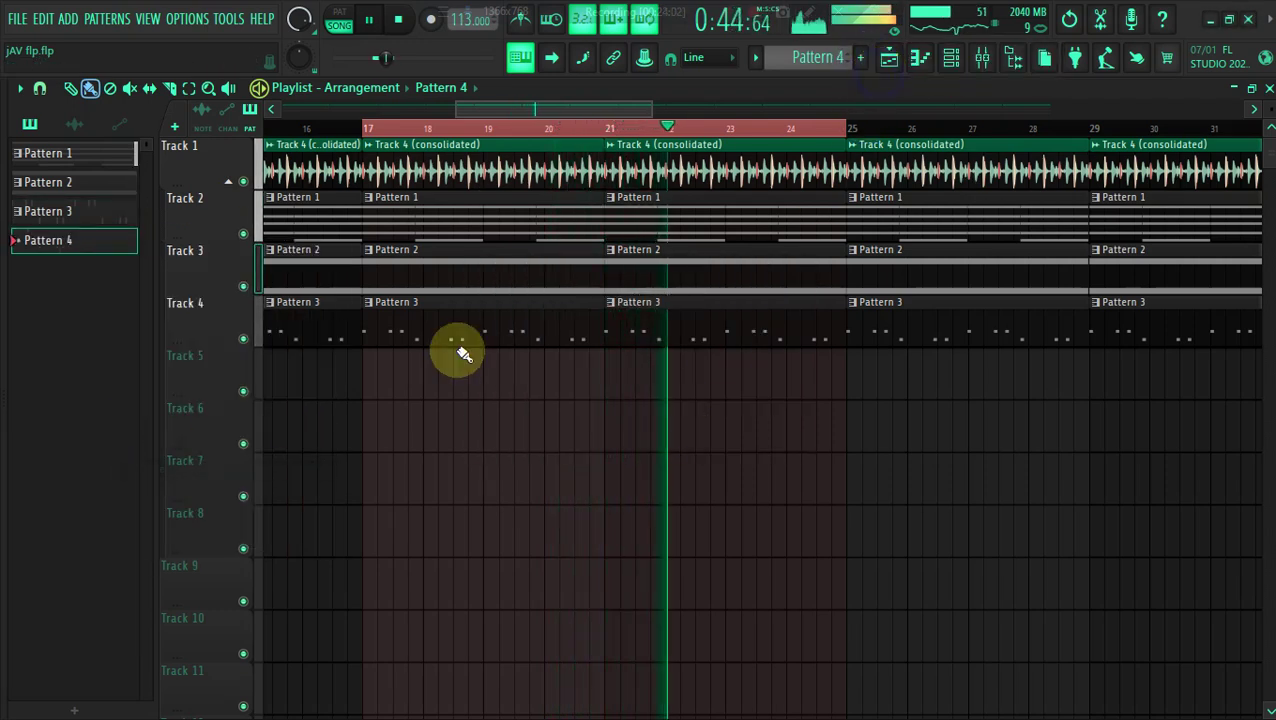
left_click(401, 384)
mouse_move(418, 385)
left_mouse_down()
mouse_move(601, 370)
mouse_move(477, 361)
mouse_move(490, 379)
mouse_move(739, 379)
left_mouse_up()
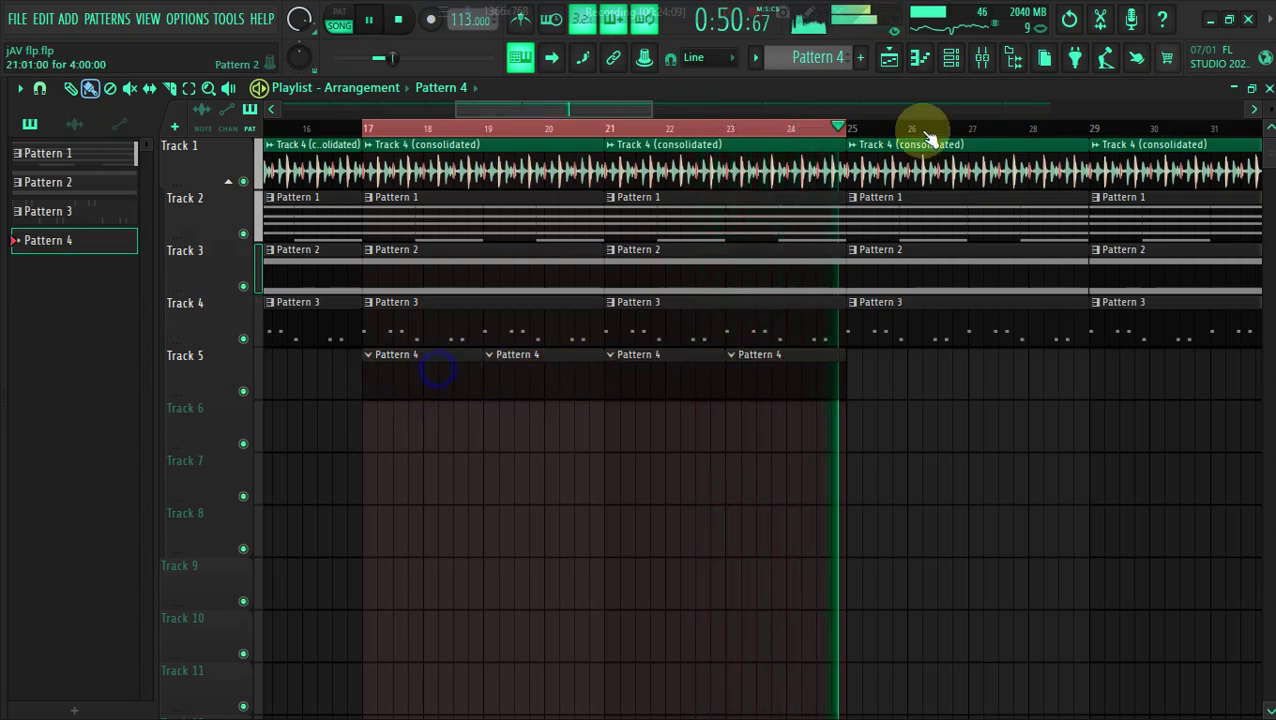
Open the channel rack and expand the collapsed file browser beside the playlist
left_click(954, 58)
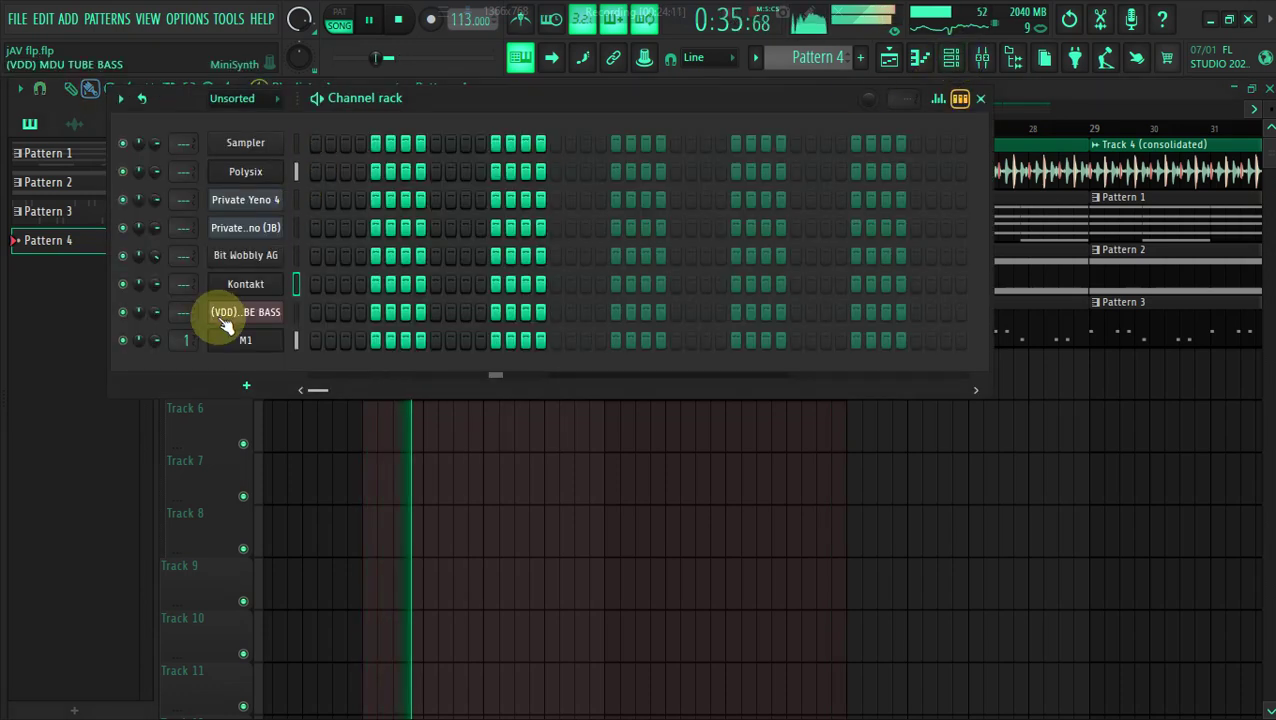
right_click(256, 342)
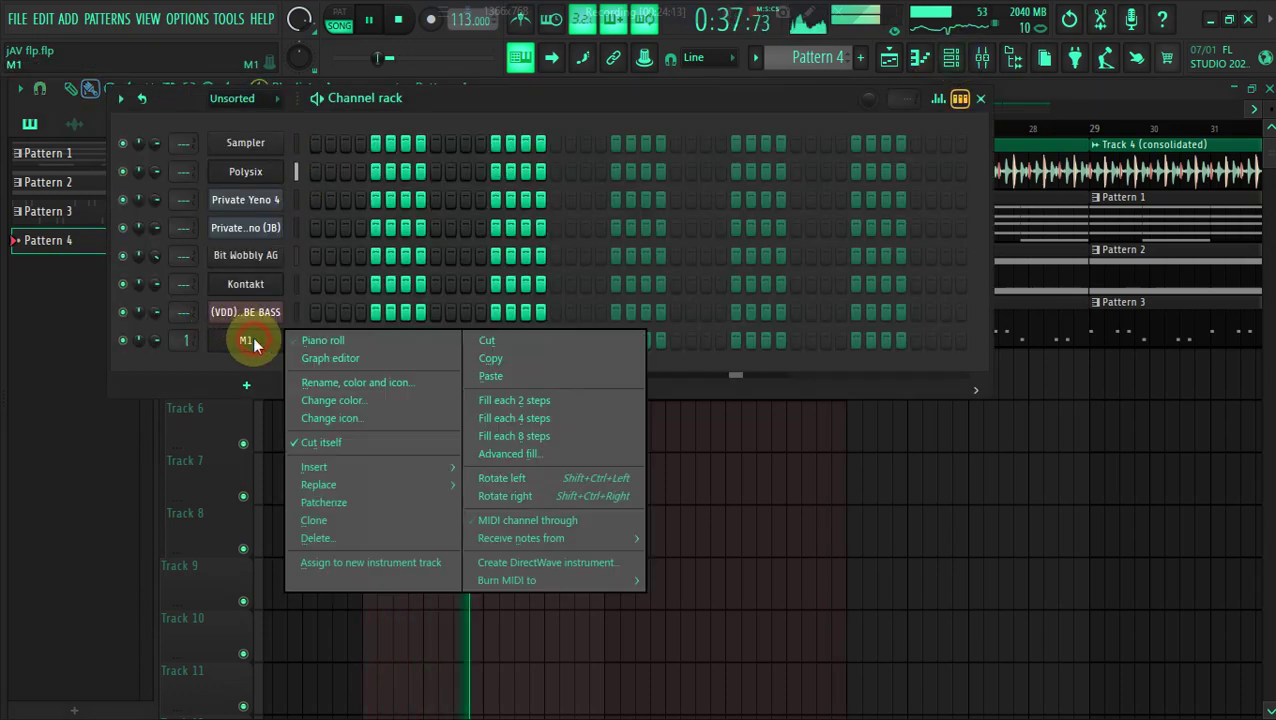
left_click(289, 467)
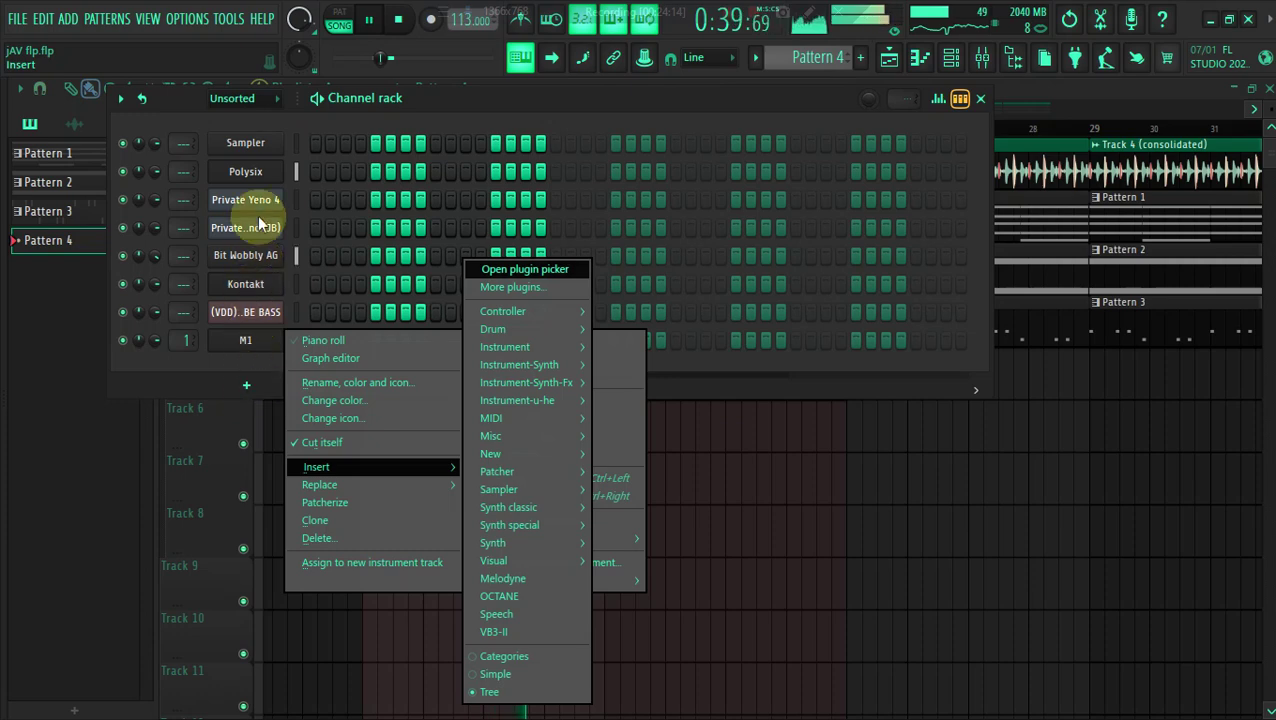
left_click(253, 299)
right_click(5, 302)
left_click_drag(8, 303, 150, 298)
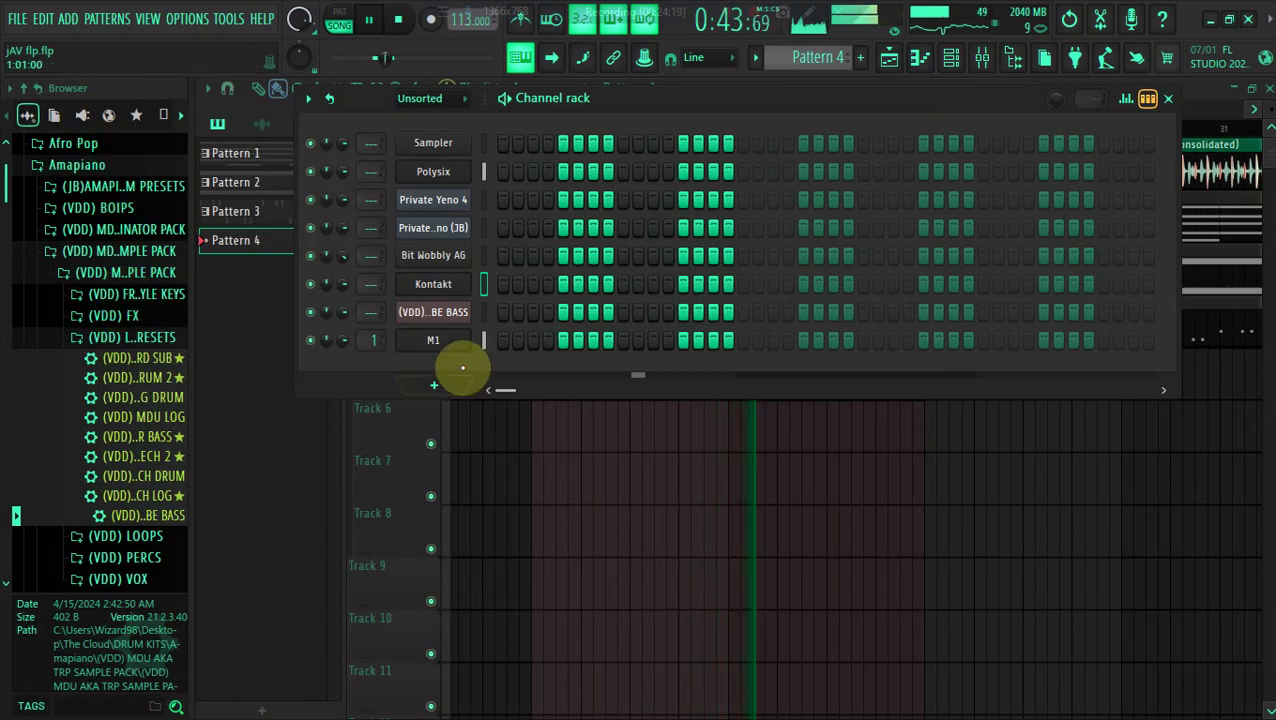
Clone the M1 channel and bring the channel rack back to the front
right_click(445, 341)
left_click(500, 520)
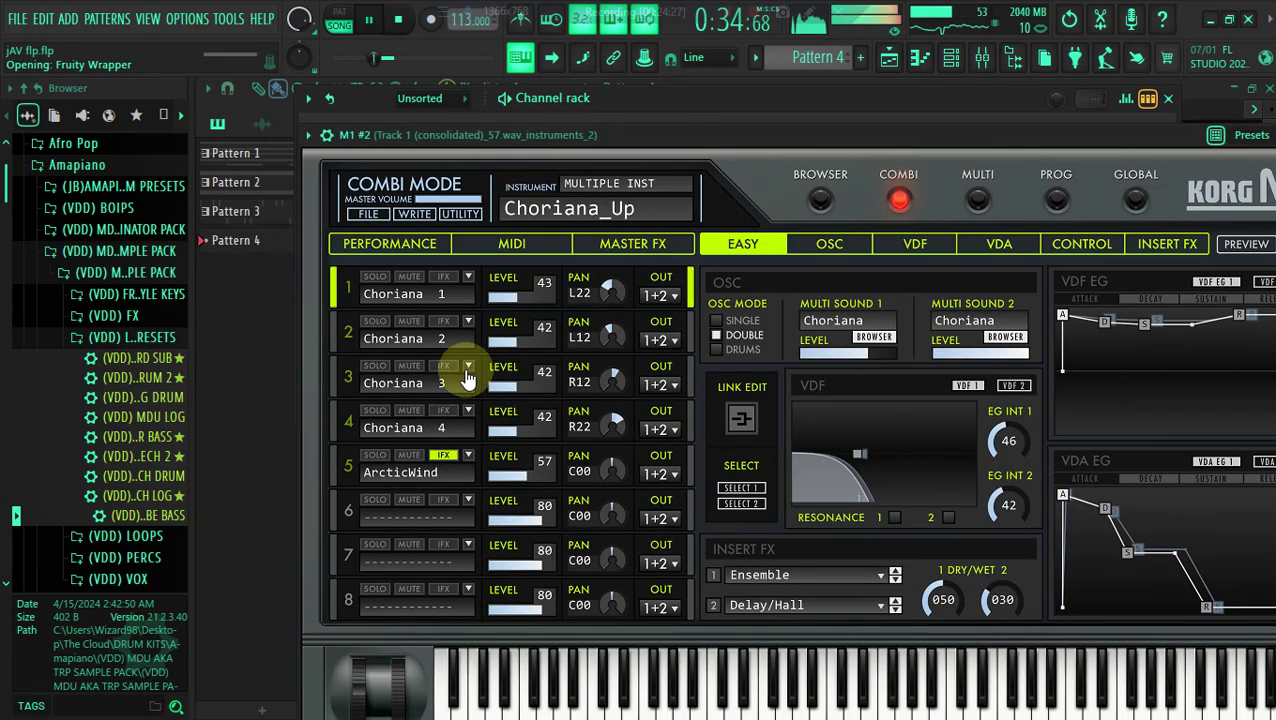
left_click(609, 101)
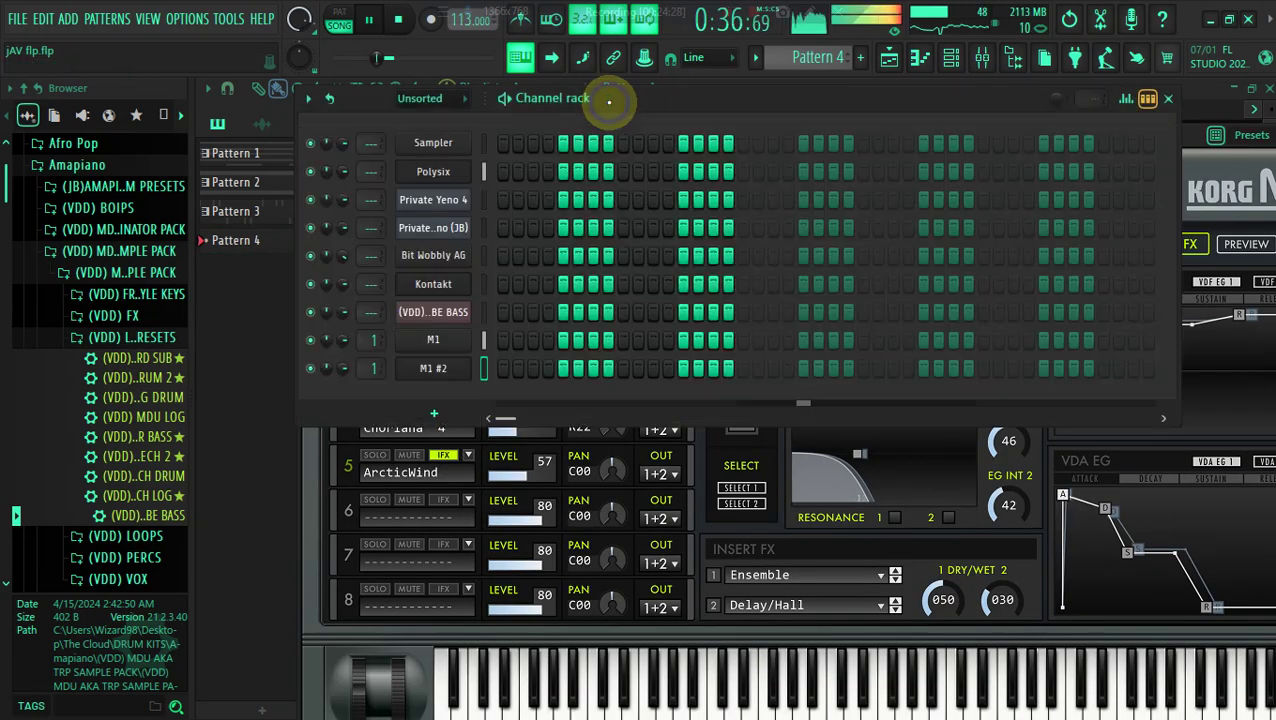
Open the Kontakt channel's piano roll and place a two-step D5 note at step 3 of bar 1
right_click(441, 286)
left_click(500, 284)
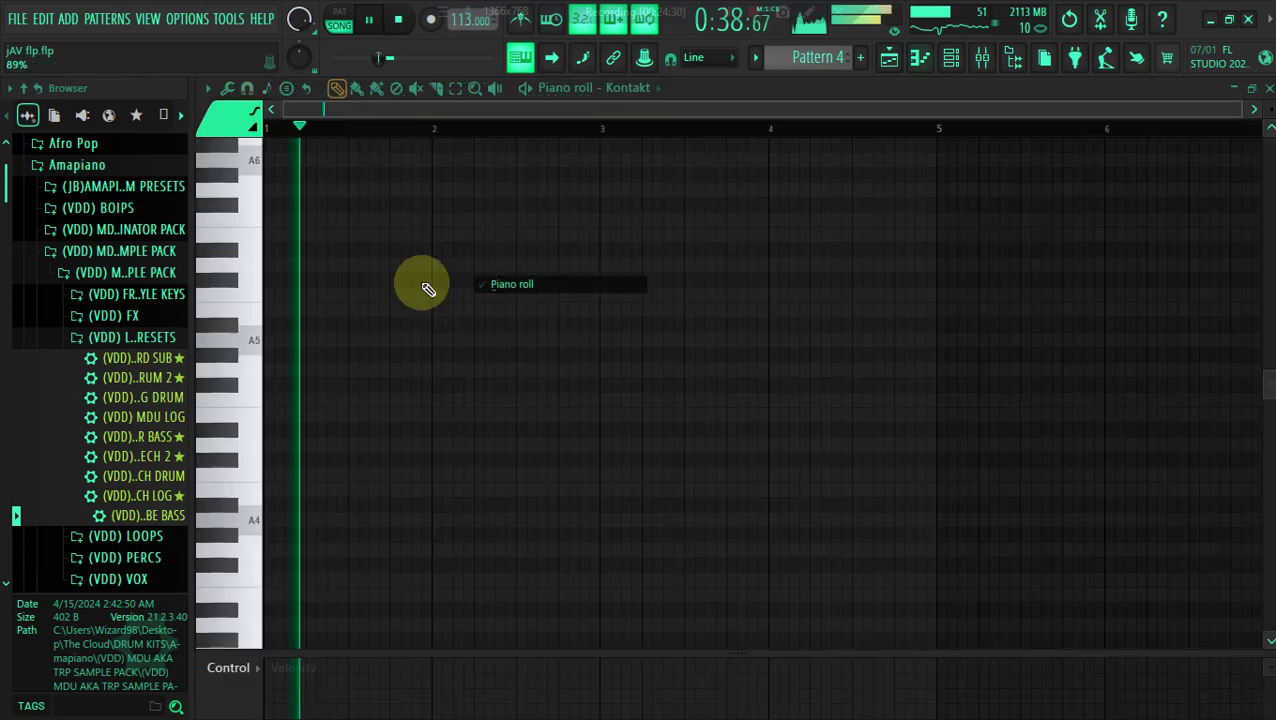
left_click(286, 343)
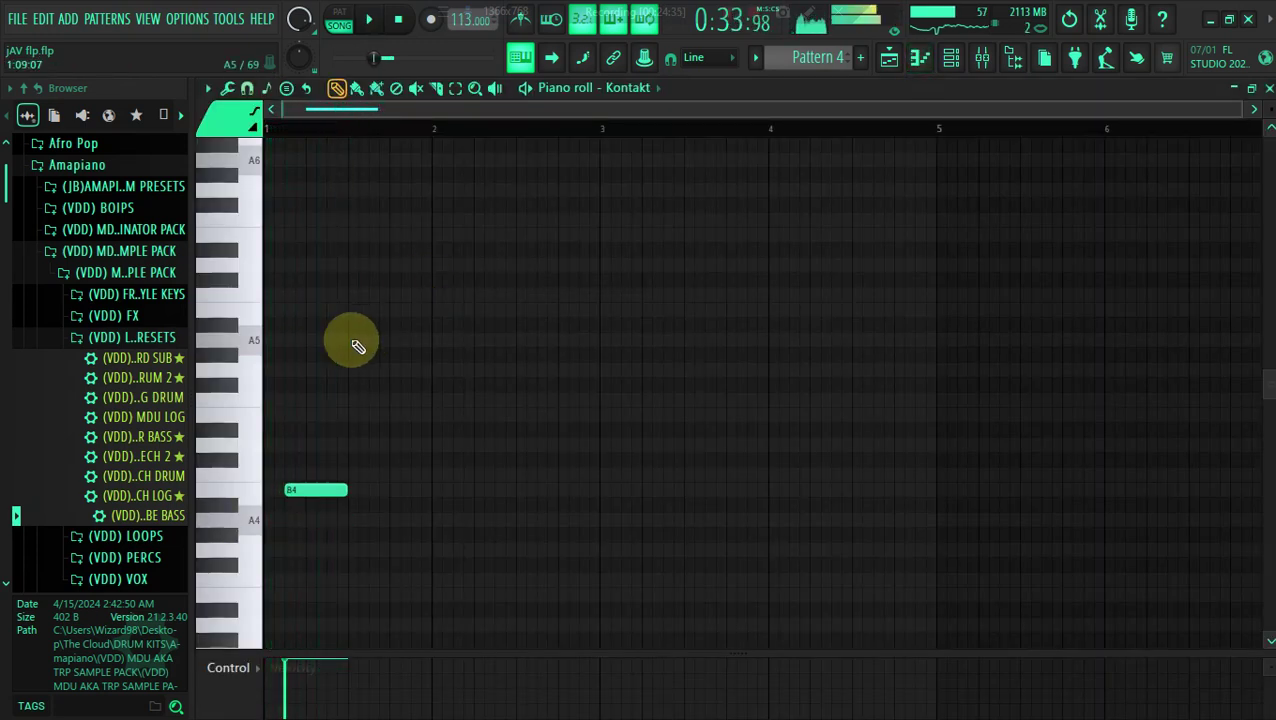
key("shift+Up")
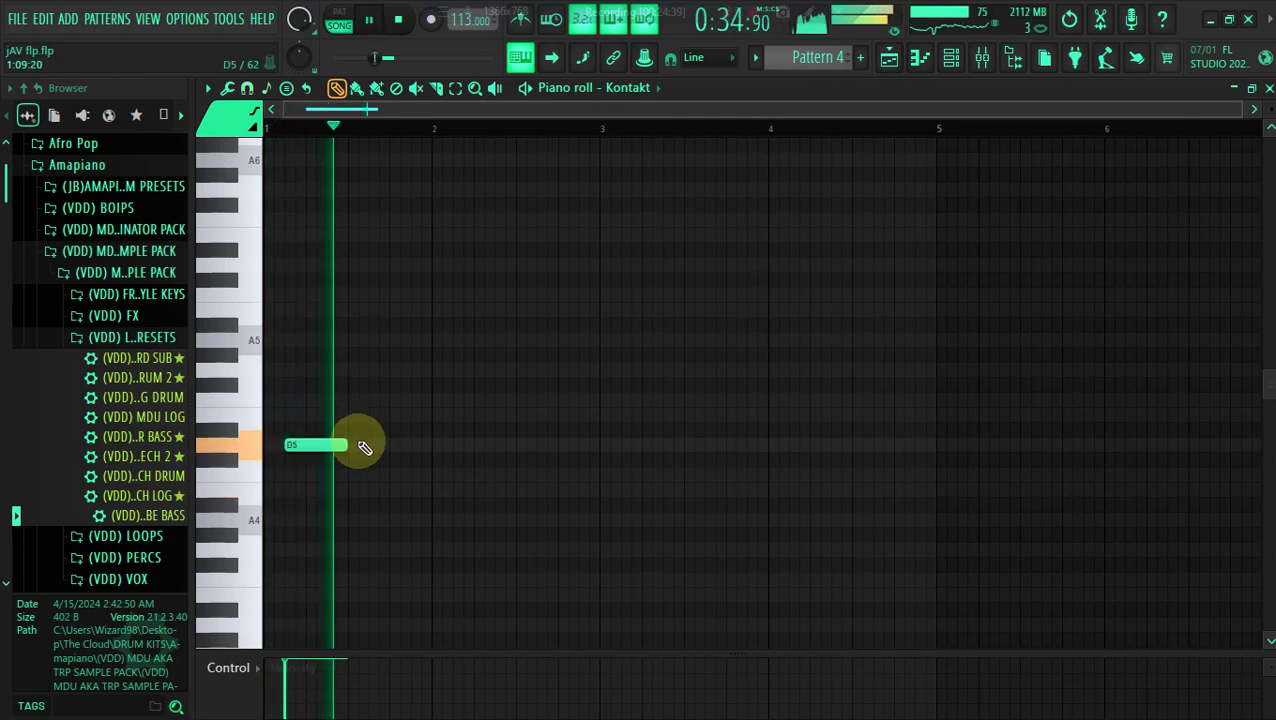
left_click_drag(347, 444, 298, 443)
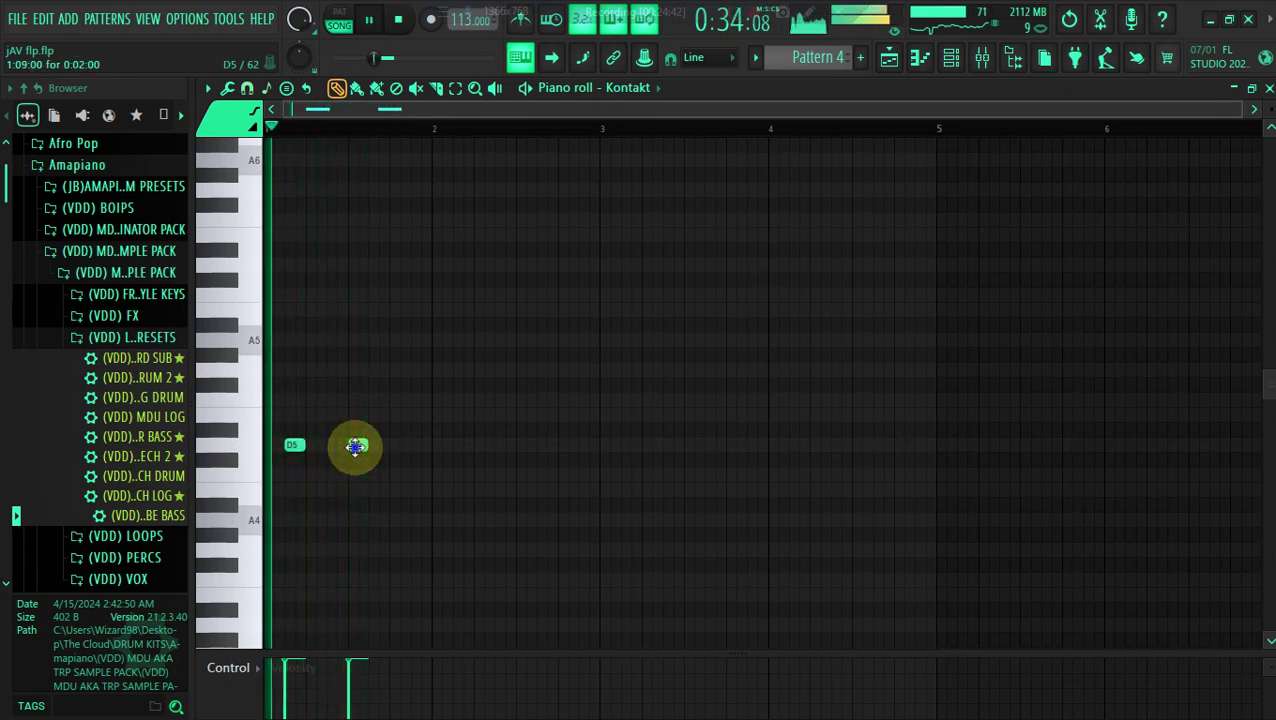
Add two-step D5 notes at step 11 of bar 1 and step 3 of bar 2, and two-step A4 notes at steps 7 and 11 of bar 2
left_click_drag(369, 447, 375, 447)
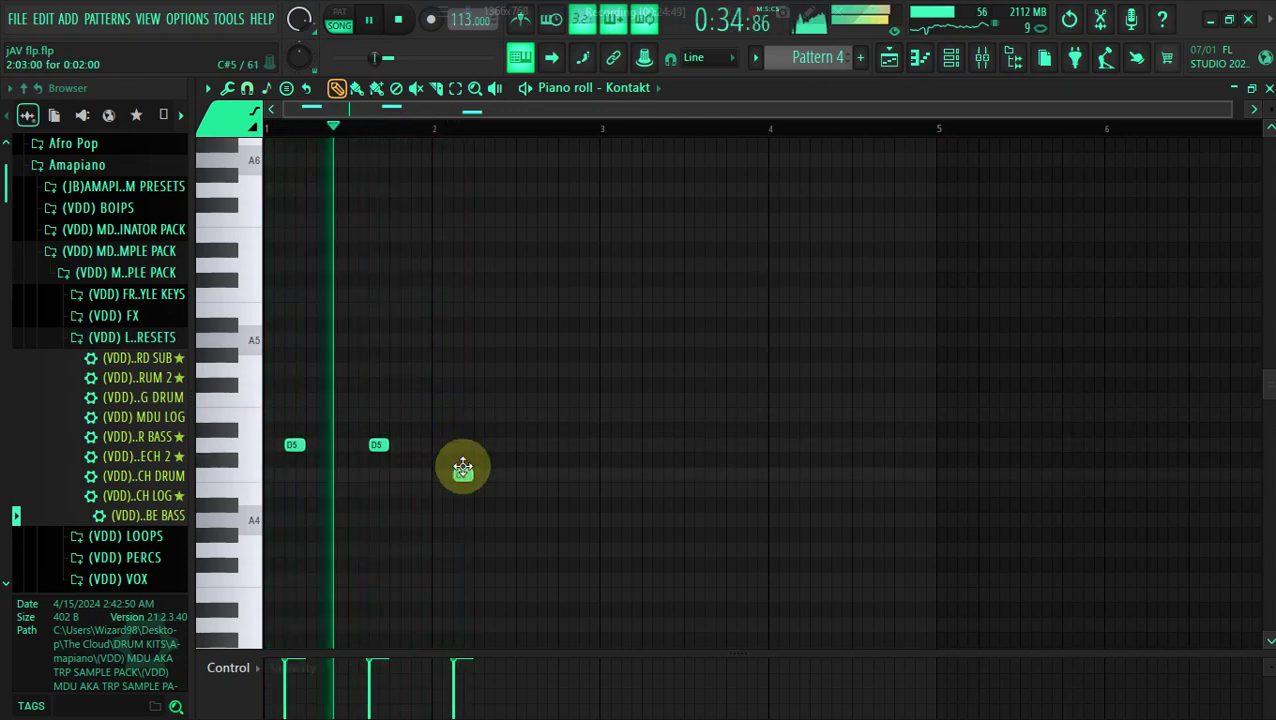
left_click_drag(462, 474, 462, 443)
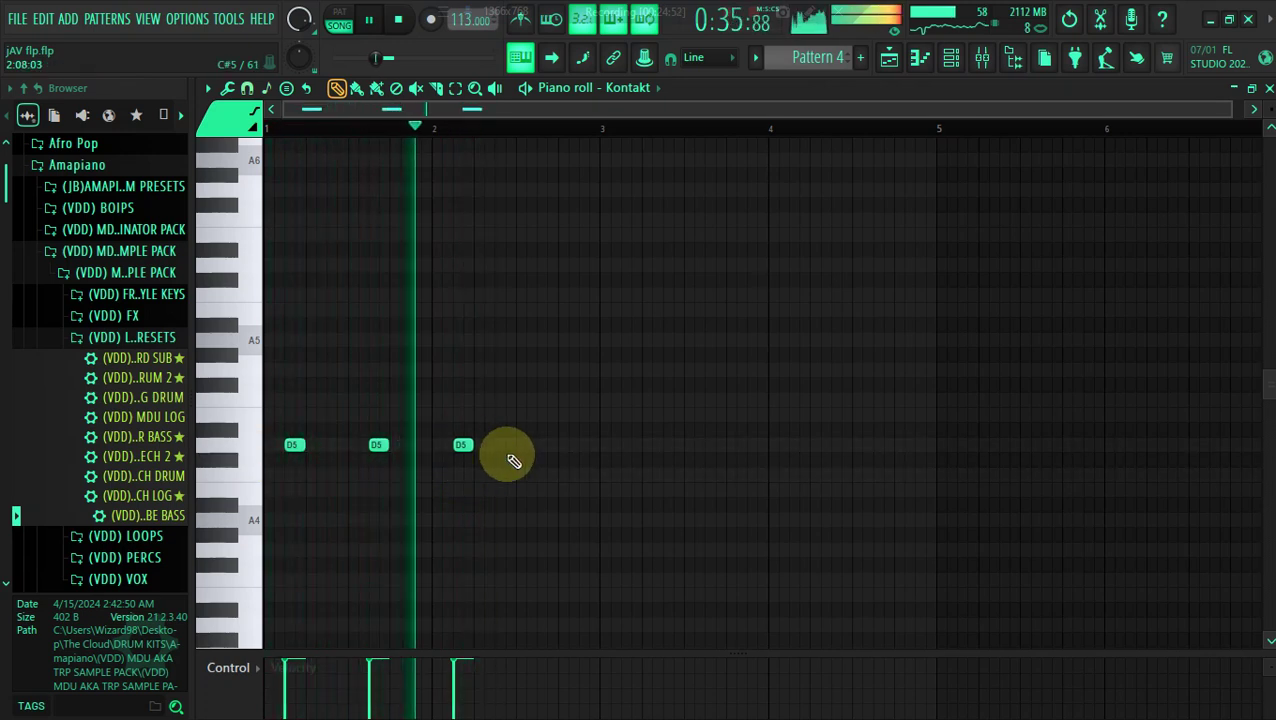
left_click(507, 447)
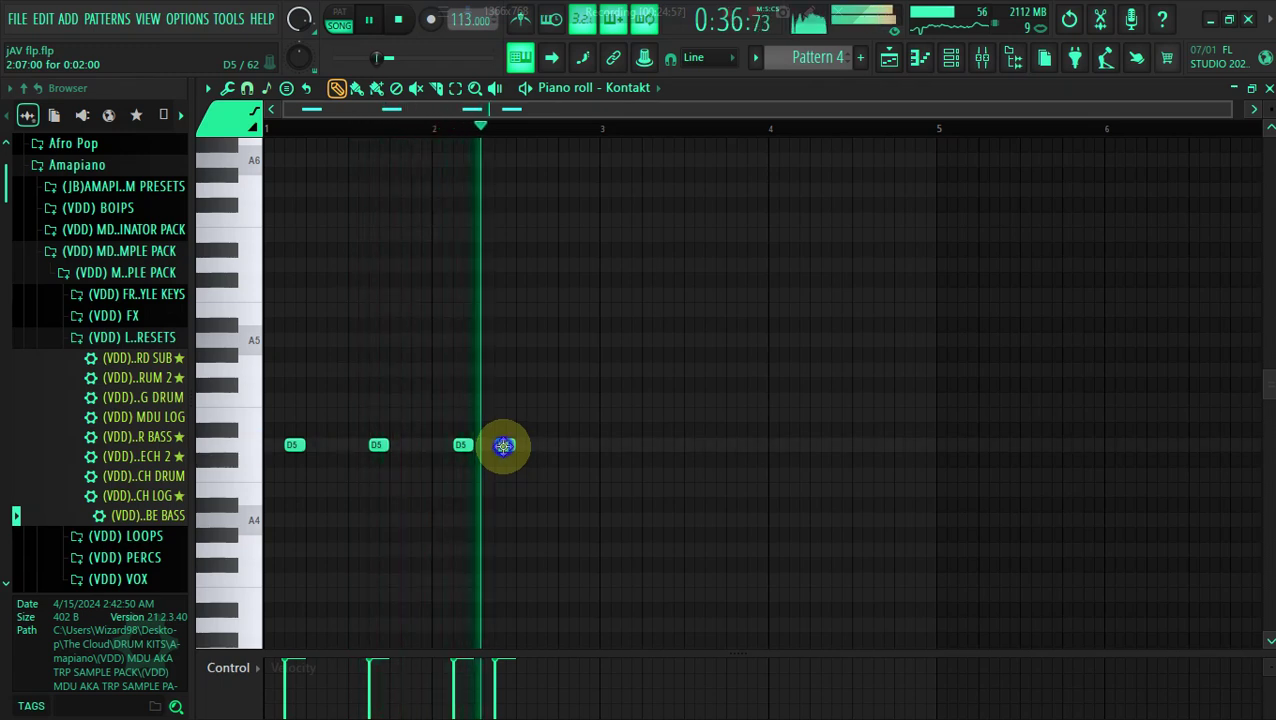
left_click_drag(504, 445, 505, 520)
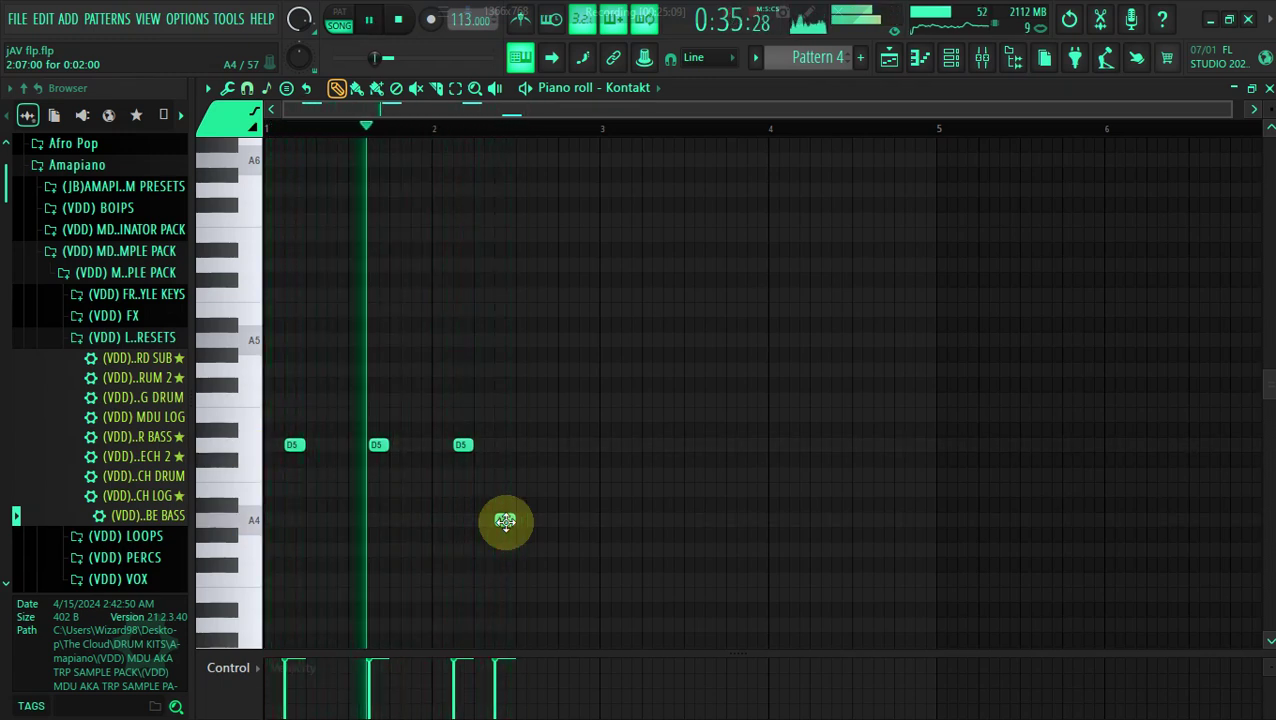
scroll(505, 521, "down", 1)
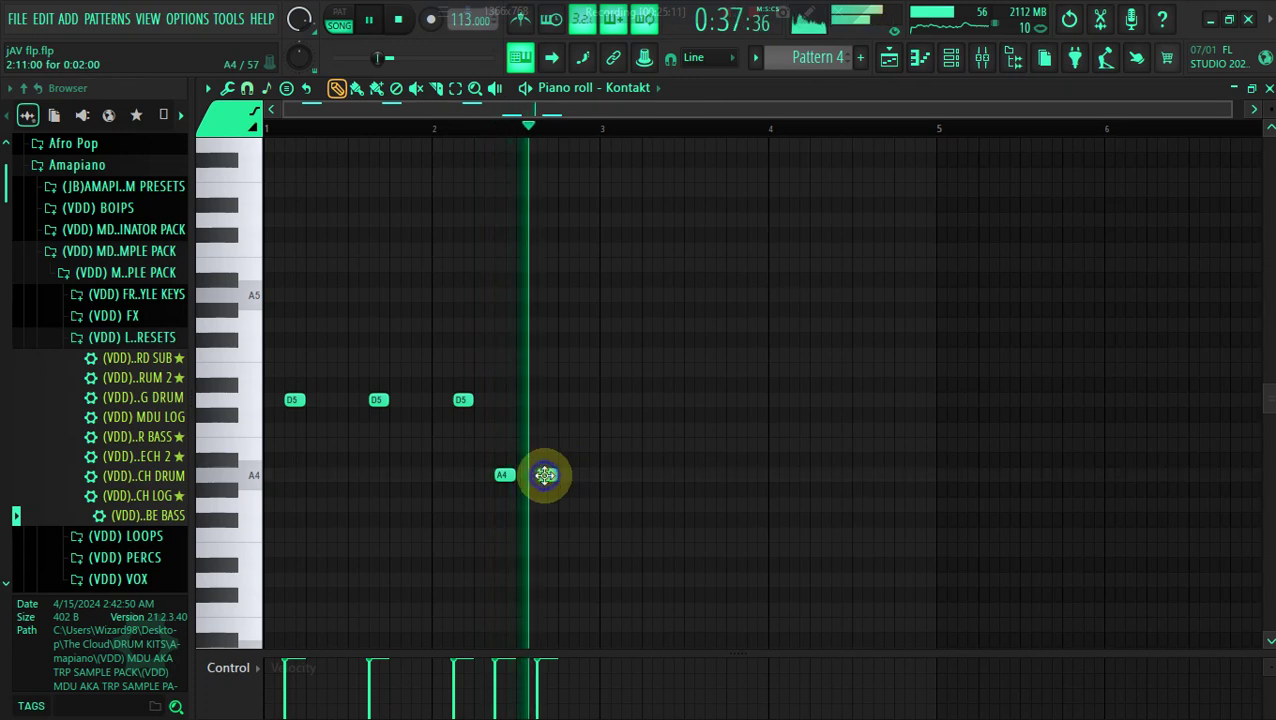
Move the A4 note at step 11 of bar 2 up to D5 and return to the playlist
left_click_drag(545, 475, 543, 395)
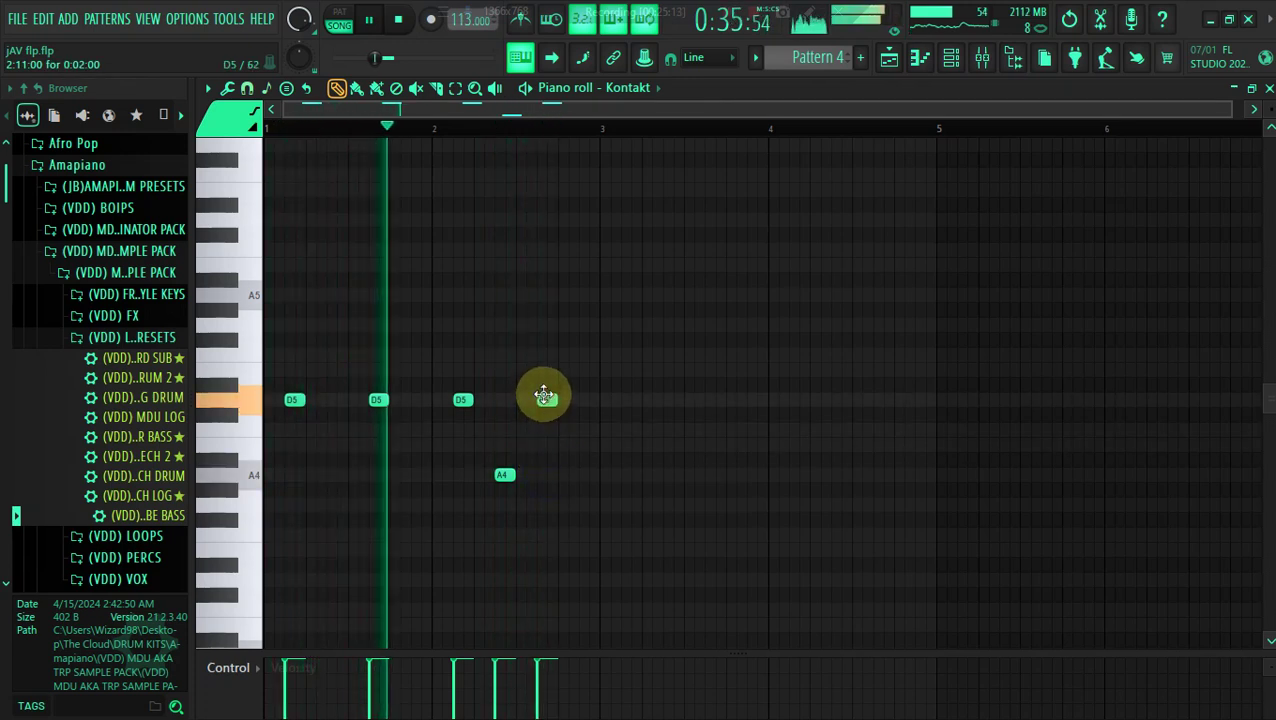
left_click(889, 57)
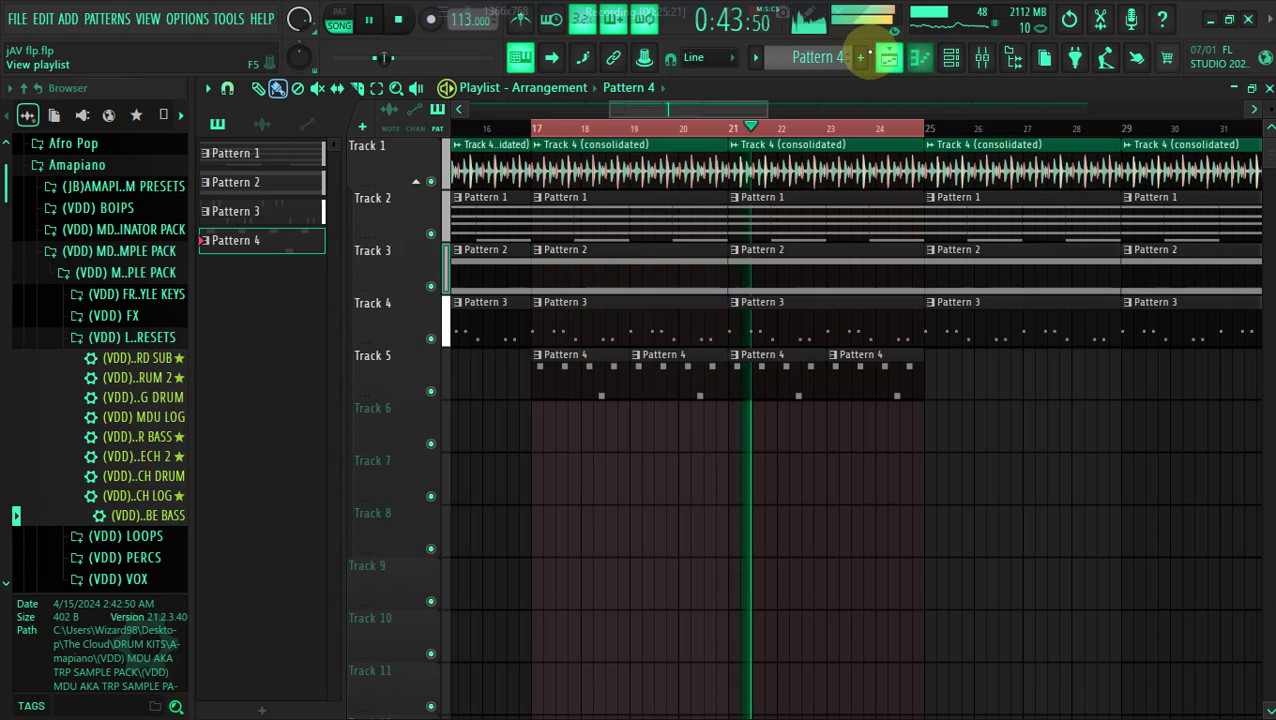
Create a new empty Pattern 5 and place it on Track 6 from bar 17 to bar 25
left_click(860, 57)
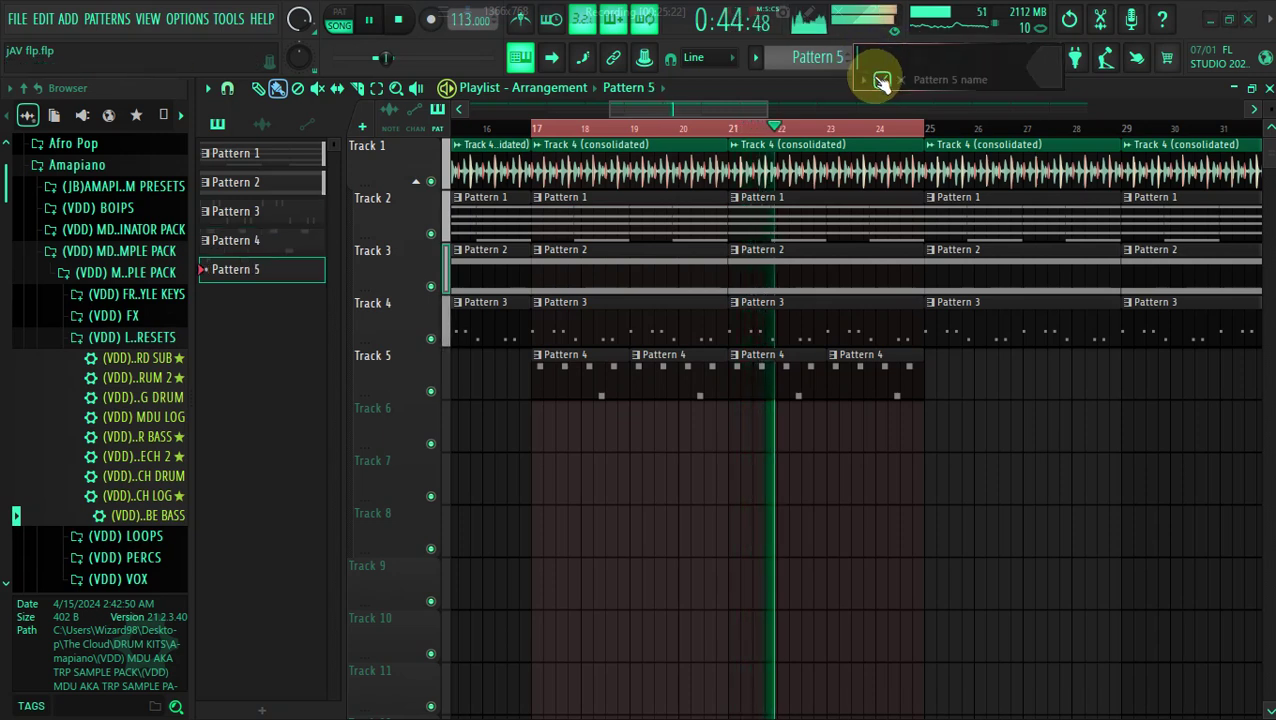
left_click(545, 422)
left_click_drag(578, 431, 926, 446)
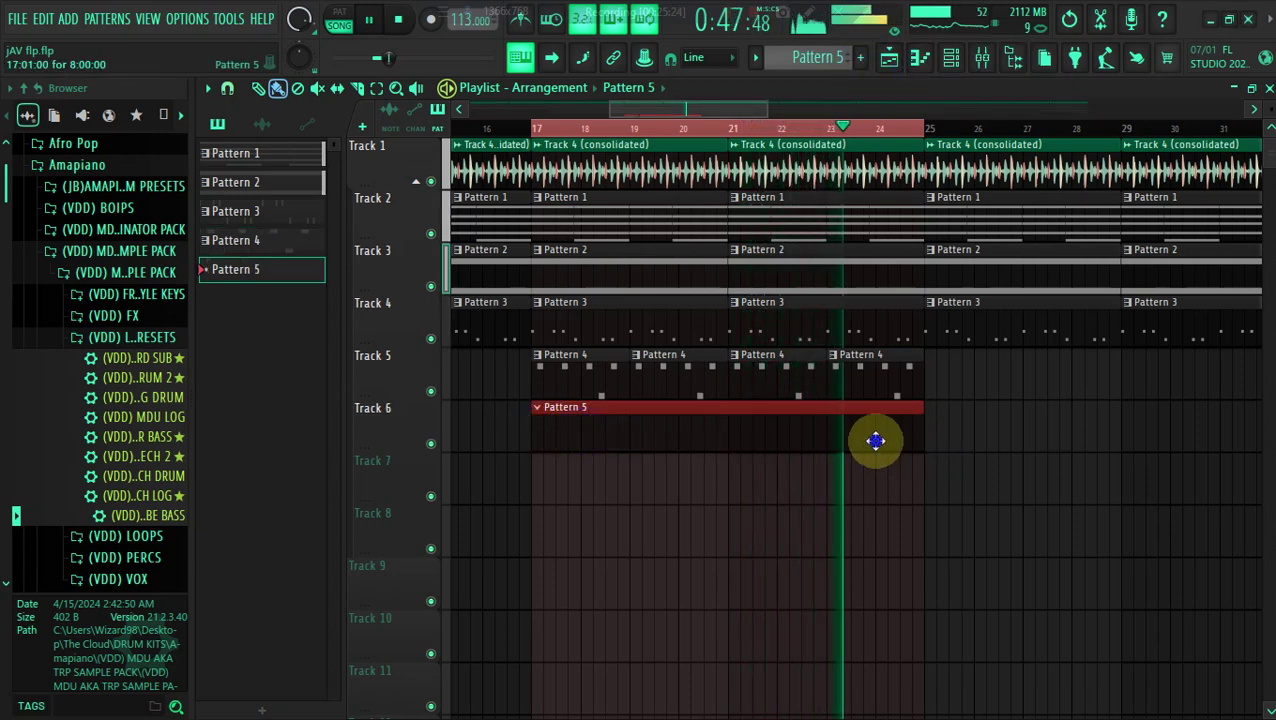
Add the SRX ORCHESTRA instrument as a new channel in the channel rack
left_click(953, 60)
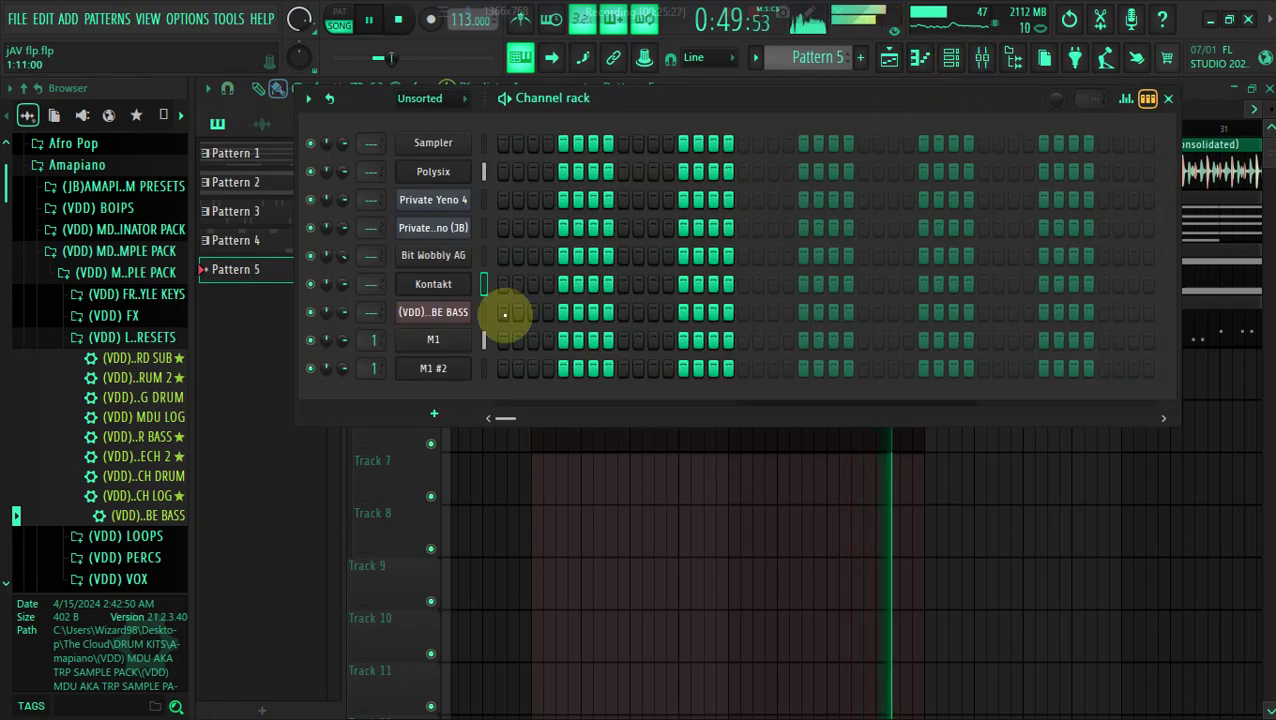
left_click(442, 412)
mouse_move(441, 404)
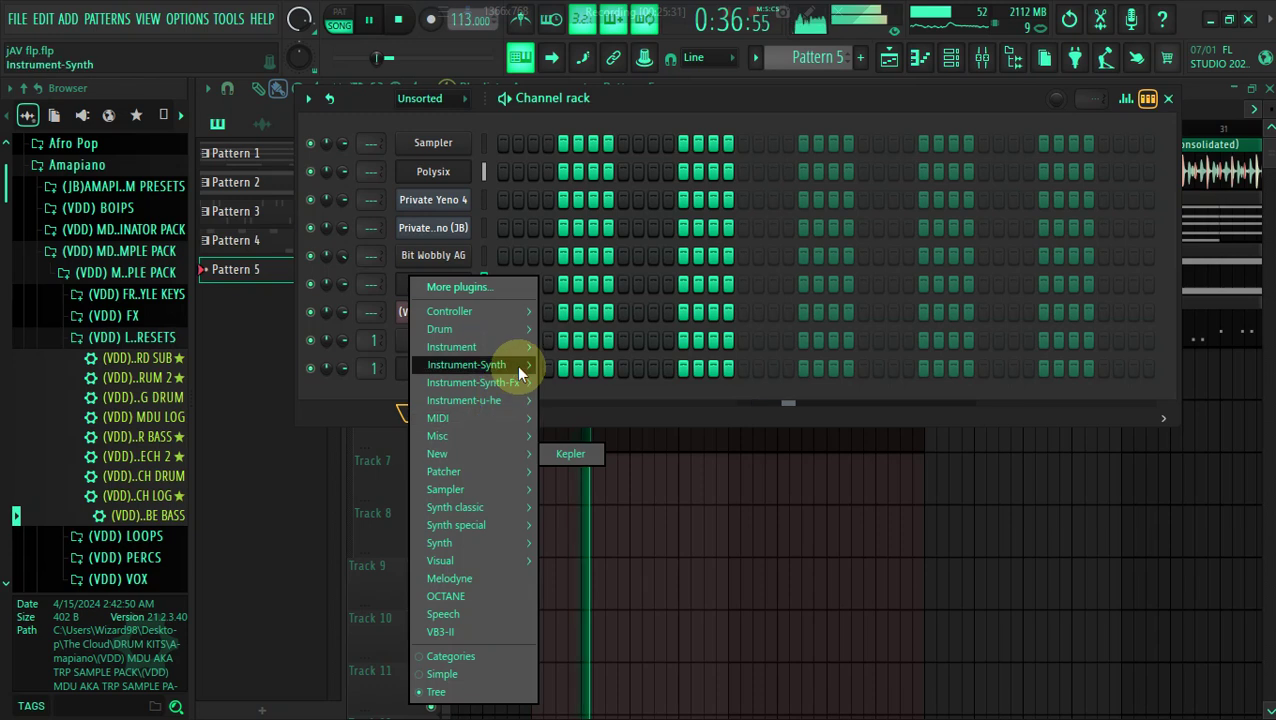
mouse_move(518, 366)
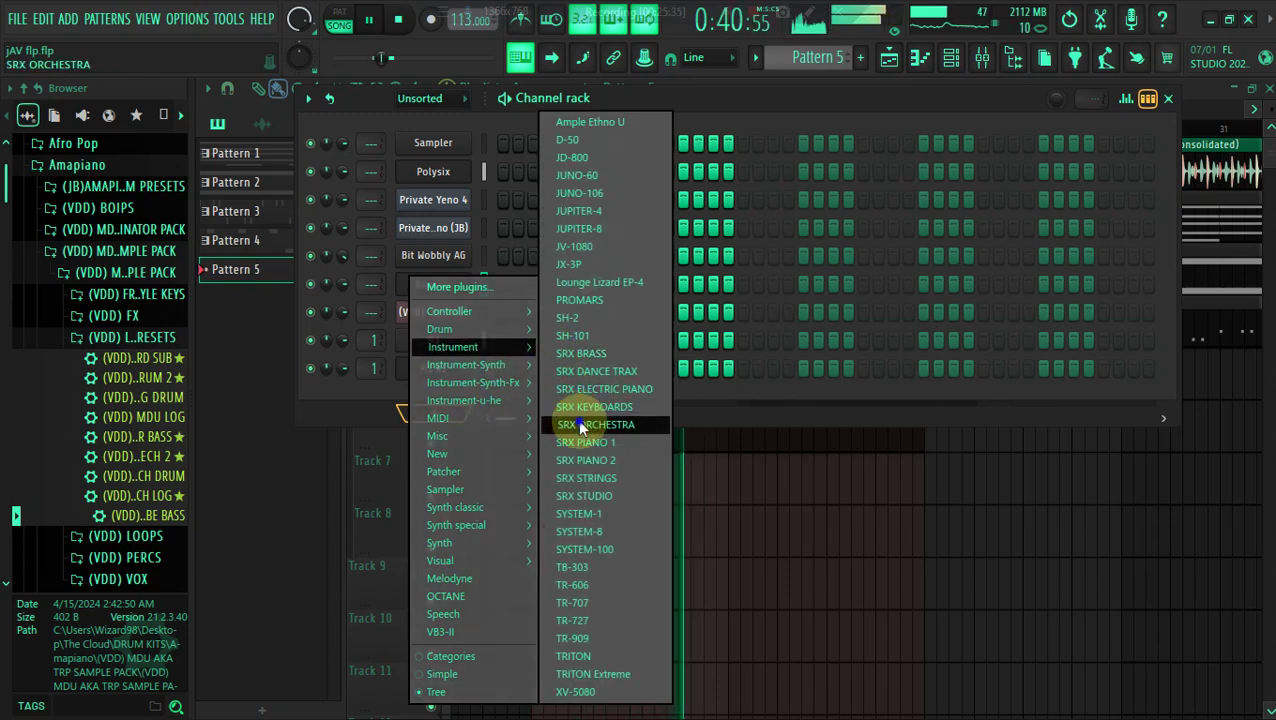
left_click(583, 426)
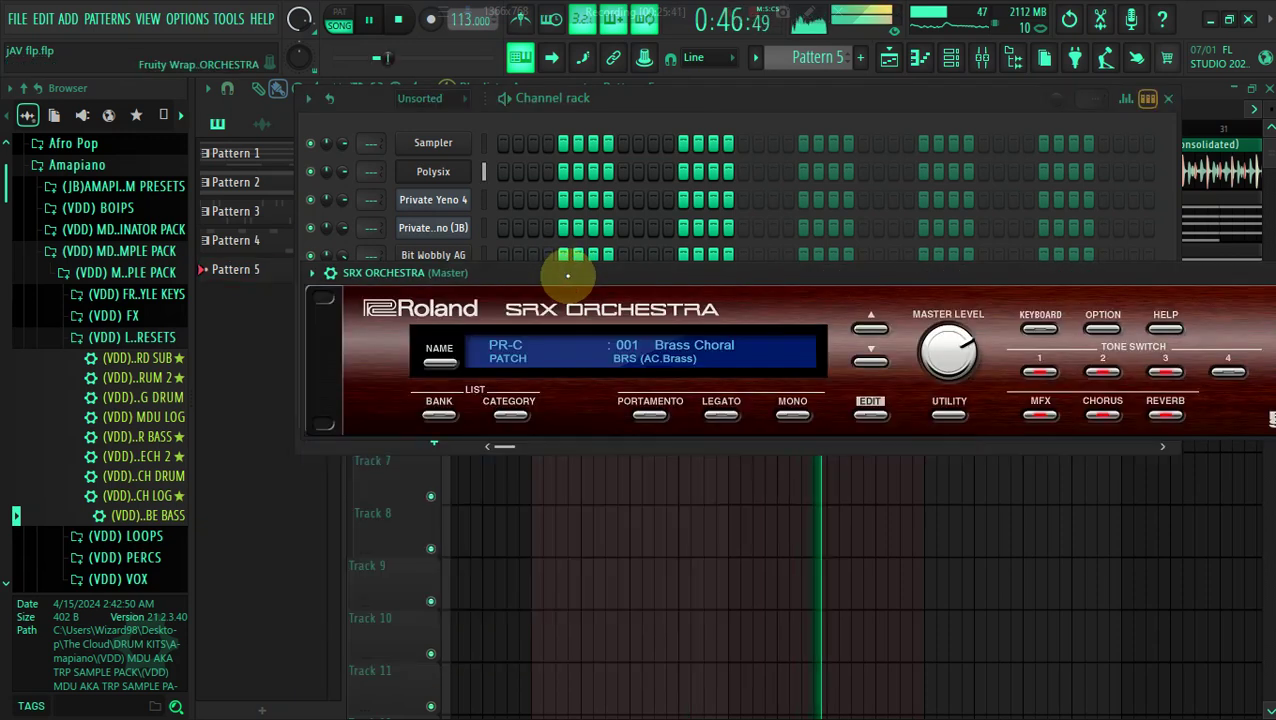
Try the SRX ORCHESTRA patches PR-A 013 Vcs Legato and PR-A 080 Mellow Tape
left_click(665, 355)
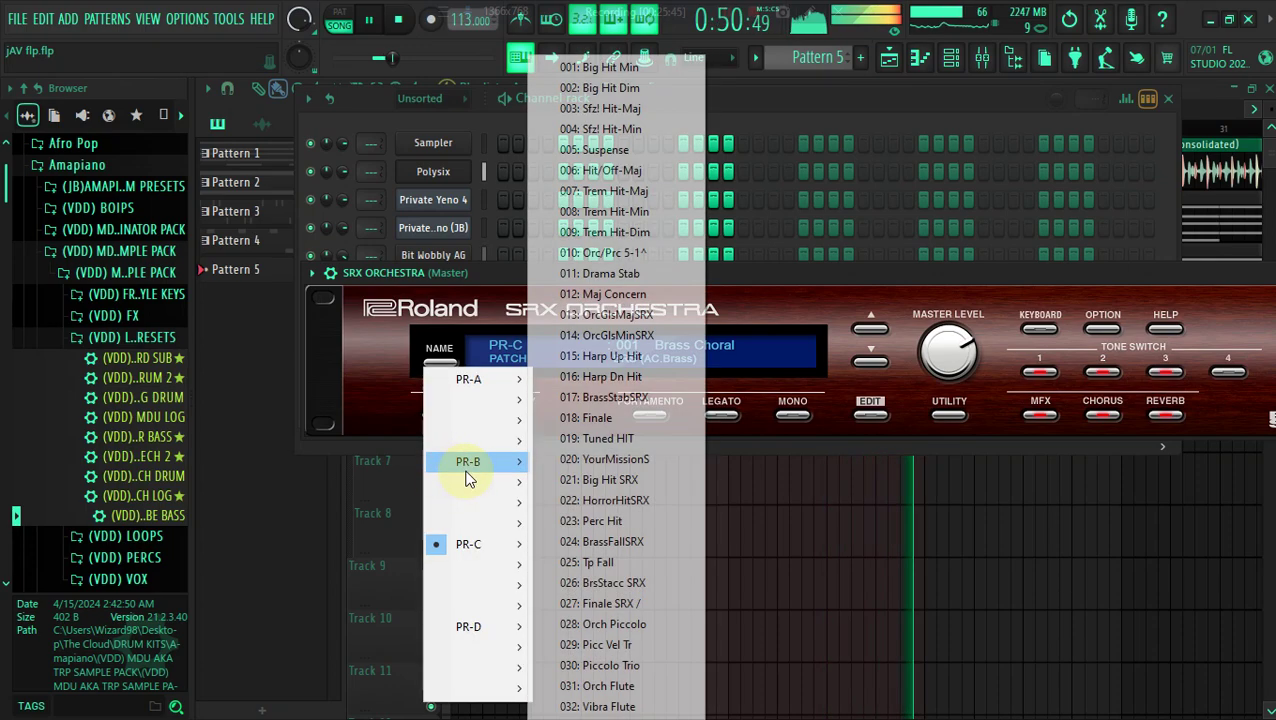
mouse_move(497, 443)
mouse_move(508, 420)
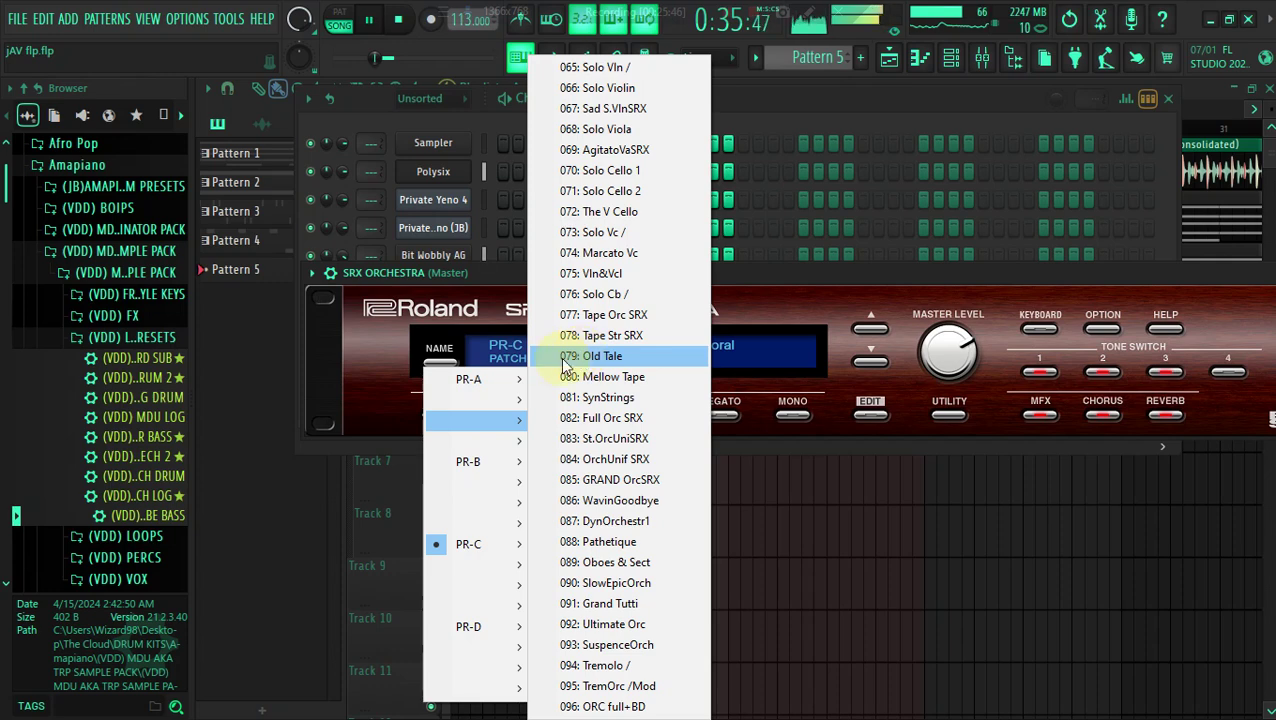
mouse_move(498, 380)
left_click(596, 315)
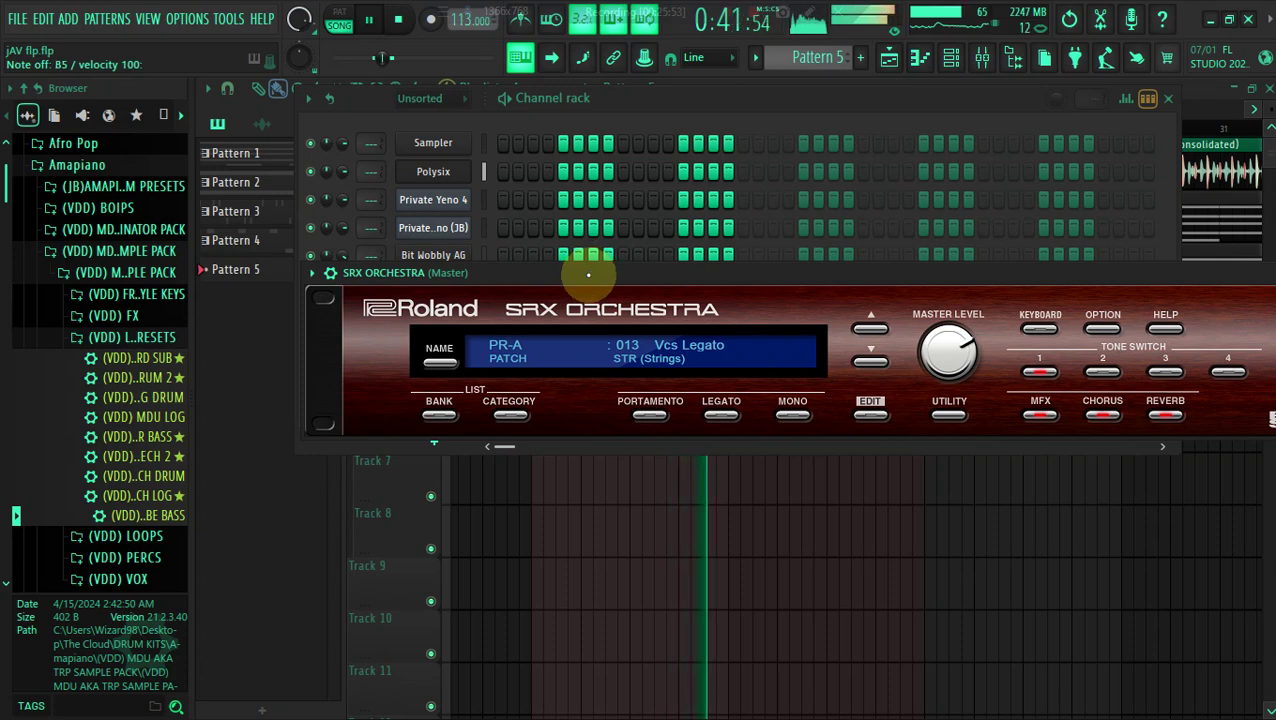
left_click(645, 358)
mouse_move(513, 428)
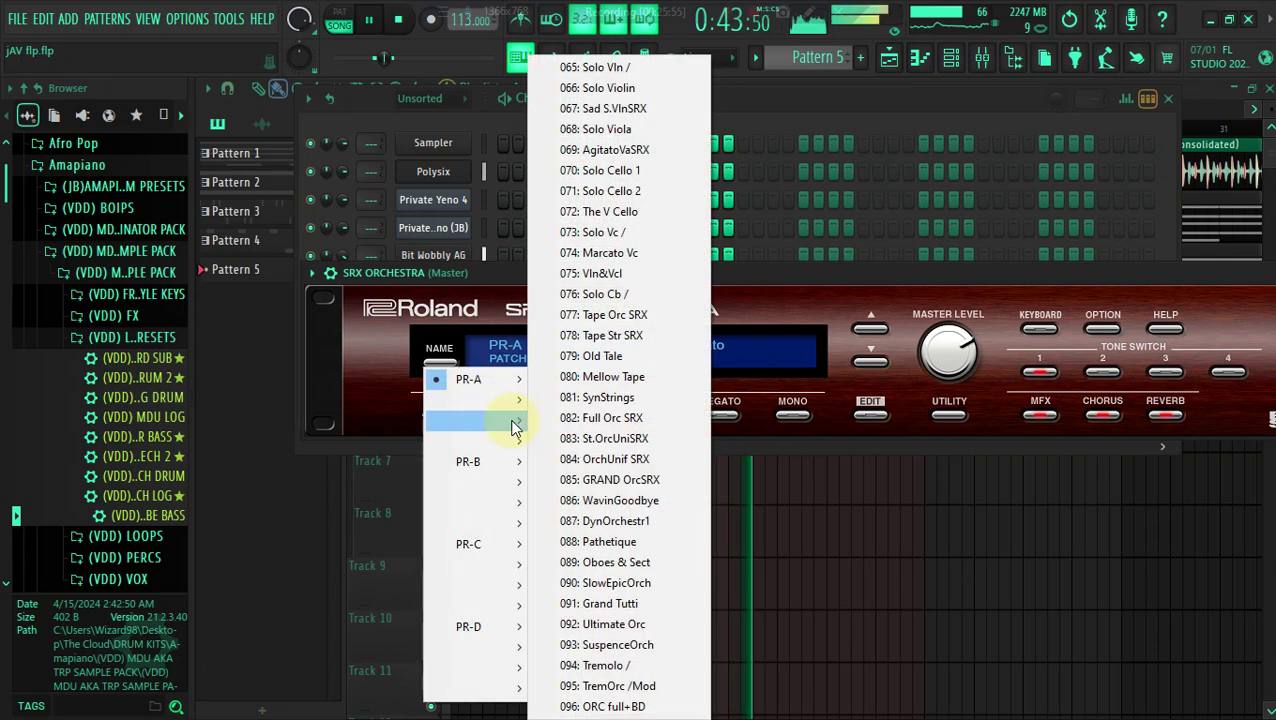
left_click(600, 377)
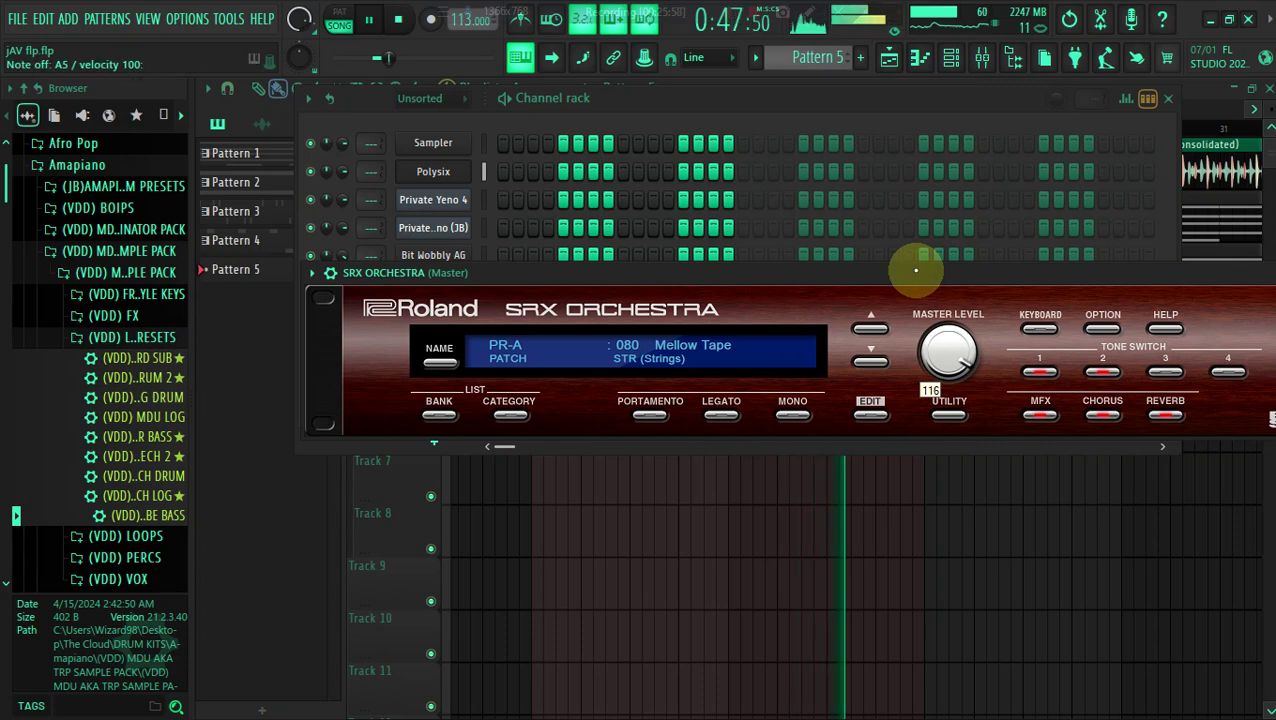
Load the PR-B 054 Orch Oboe patch in SRX ORCHESTRA
left_click(609, 353)
mouse_move(481, 498)
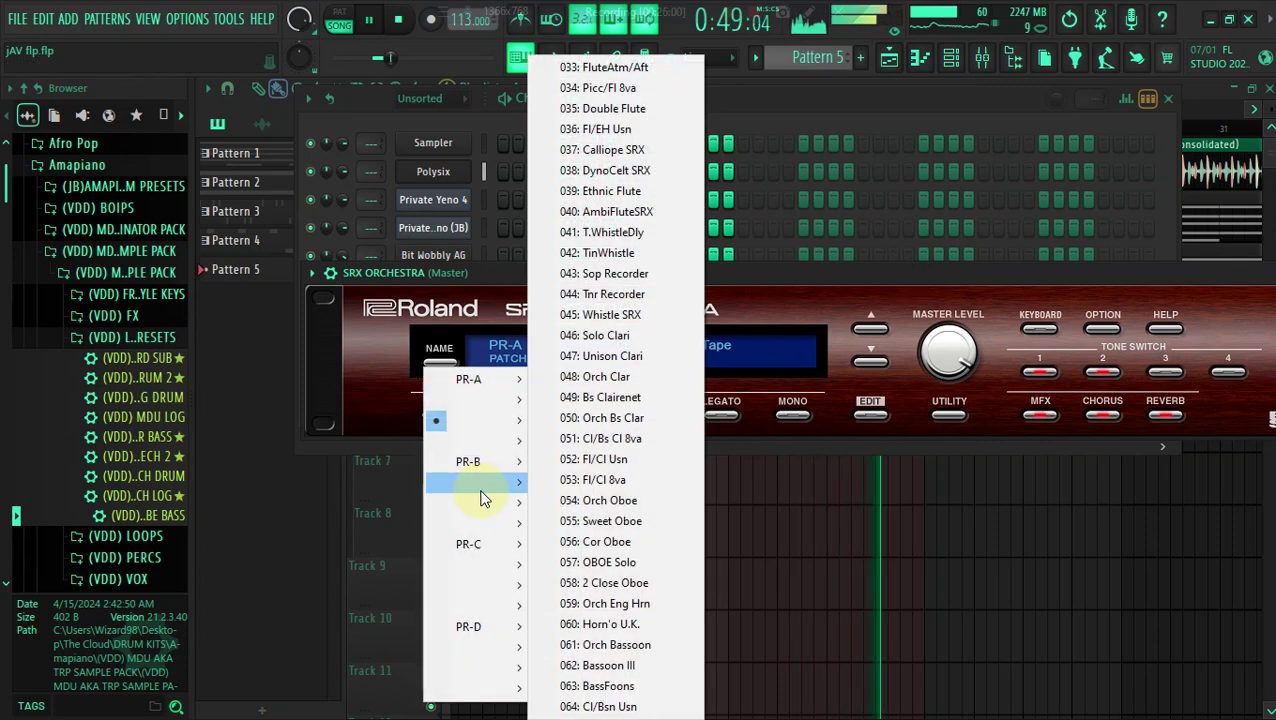
left_click(598, 500)
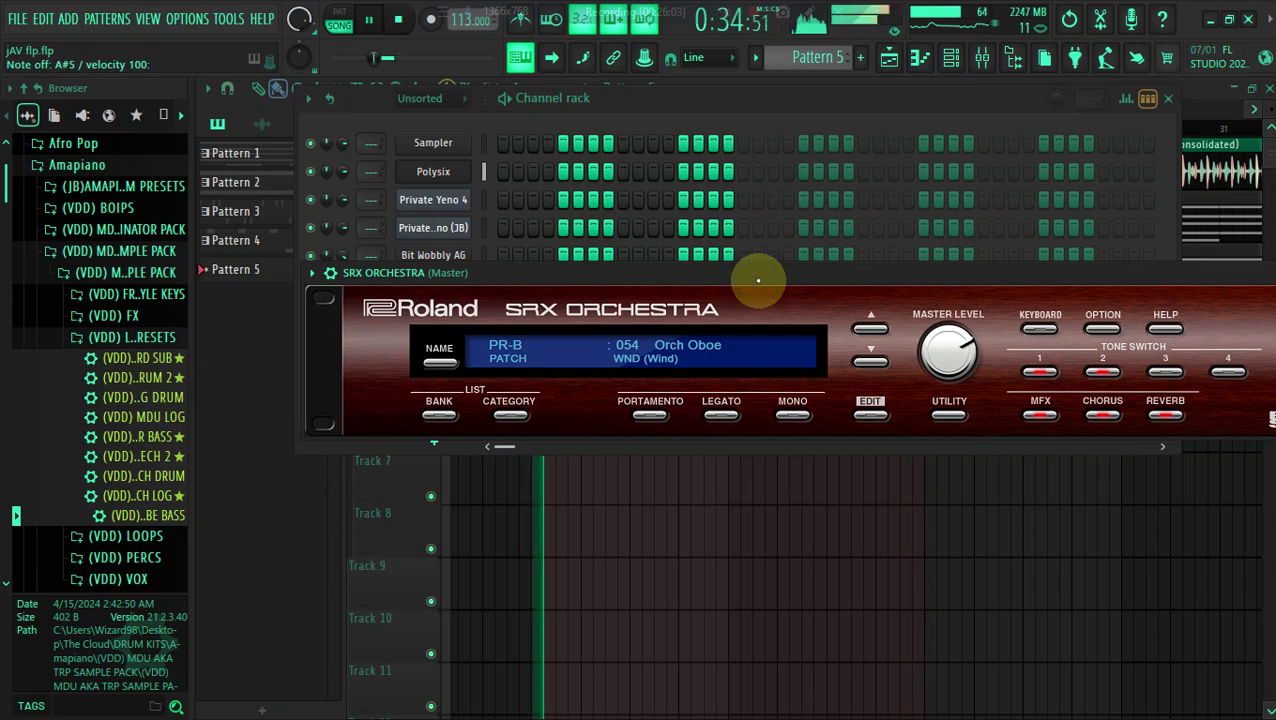
Select the Pattern 5 clip on Track 6 and open the Kontakt channel's piano roll for it
left_click(603, 107)
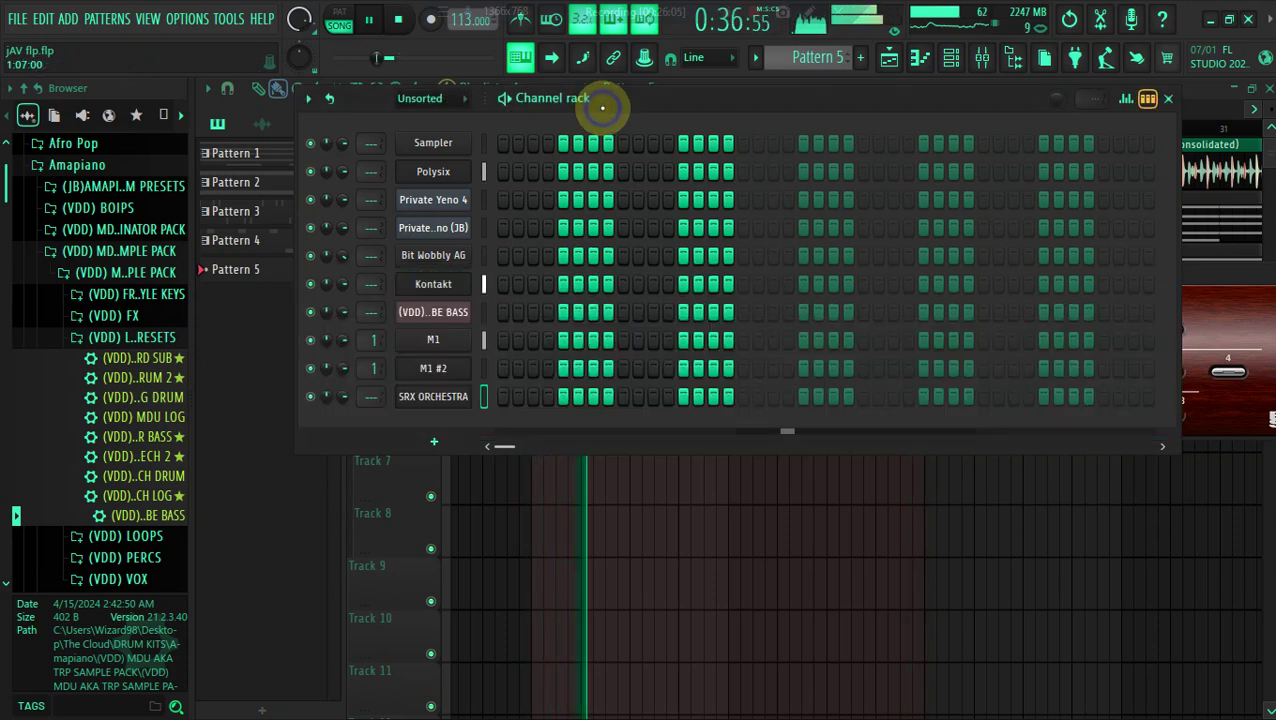
left_click(886, 62)
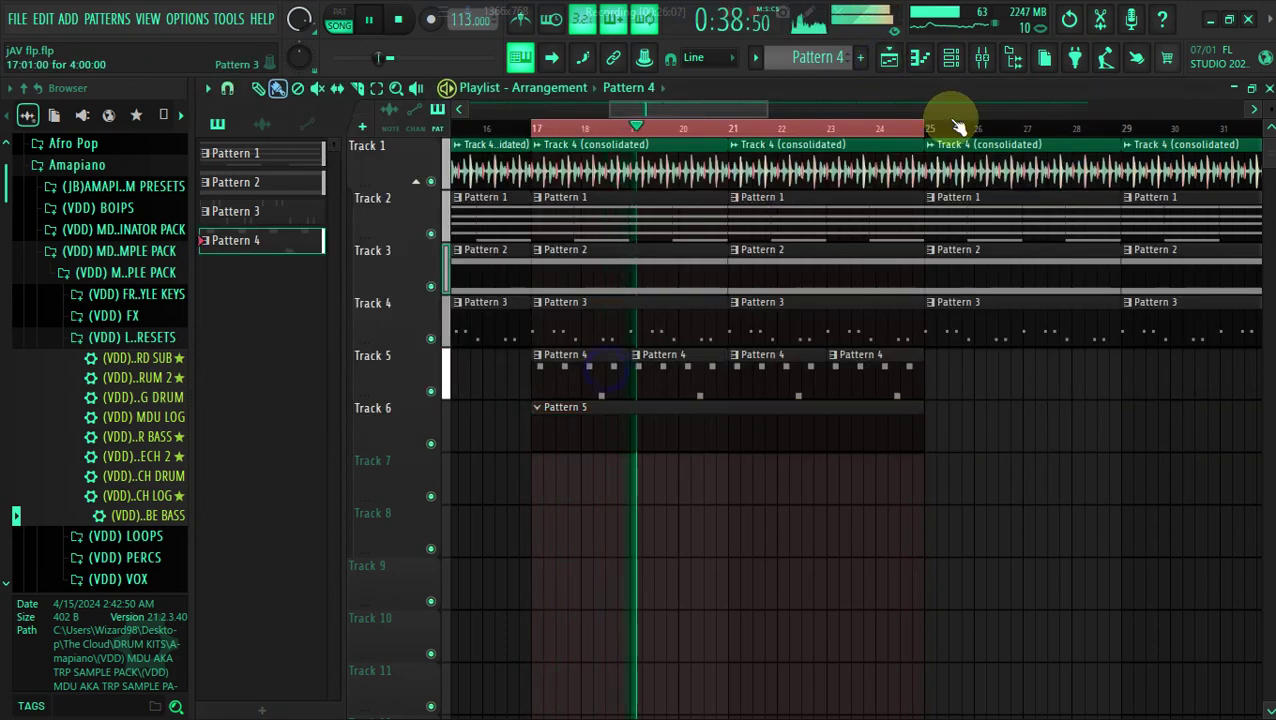
left_click(716, 421)
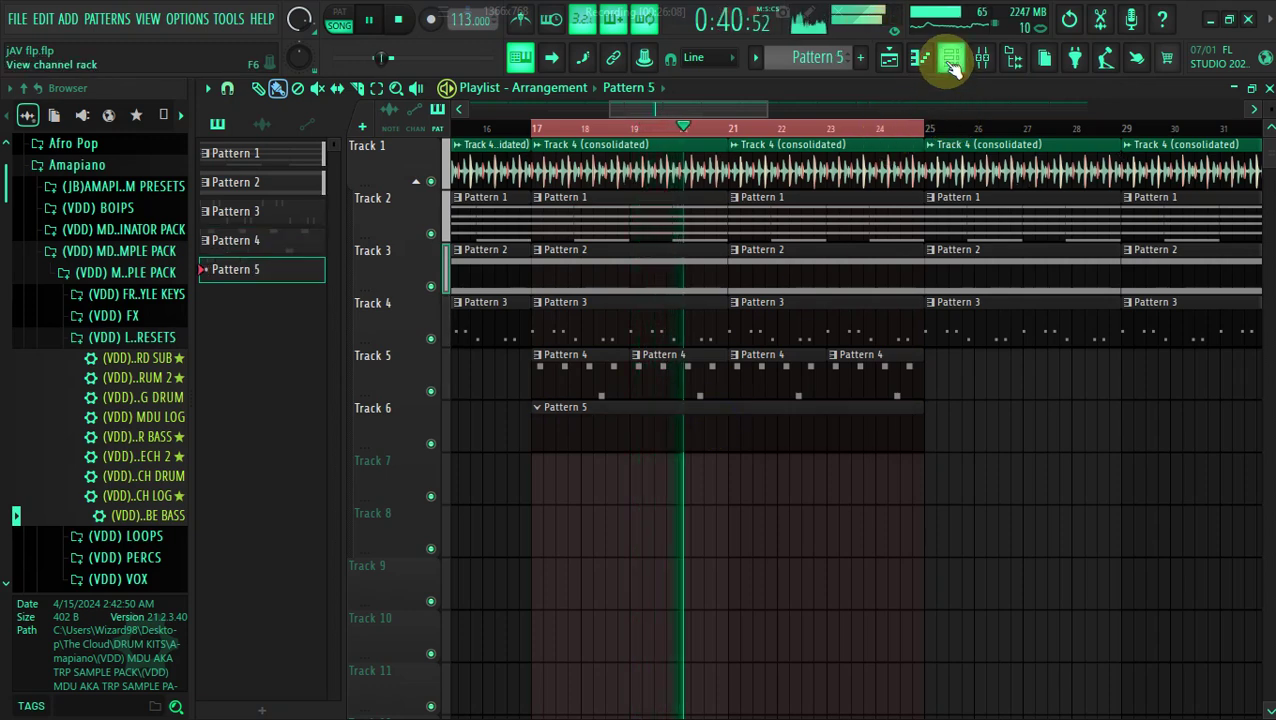
left_click(952, 62)
right_click(472, 282)
left_click(505, 284)
right_click(472, 283)
left_click(492, 285)
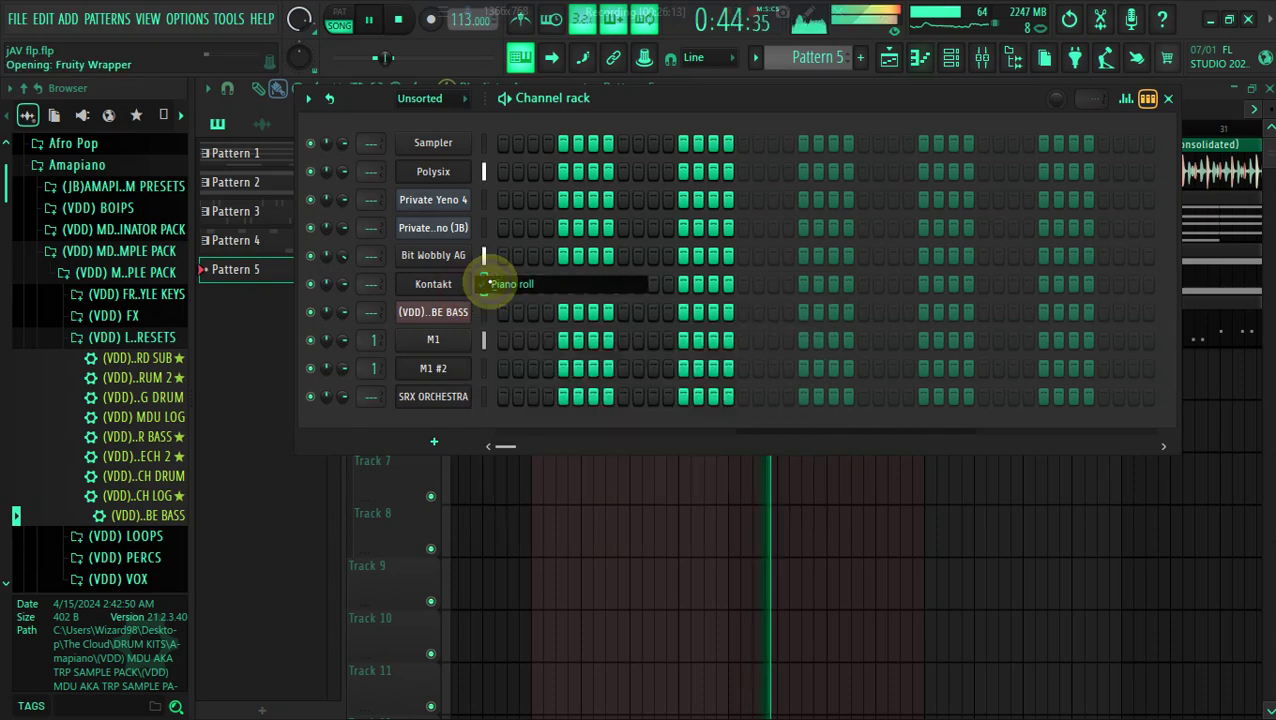
Try 18-step notes D5 and F5 at steps 12 and 8 of bar 1, G5 at bar 2 step 8, and A5 at bar 3 step 6
left_click(385, 400)
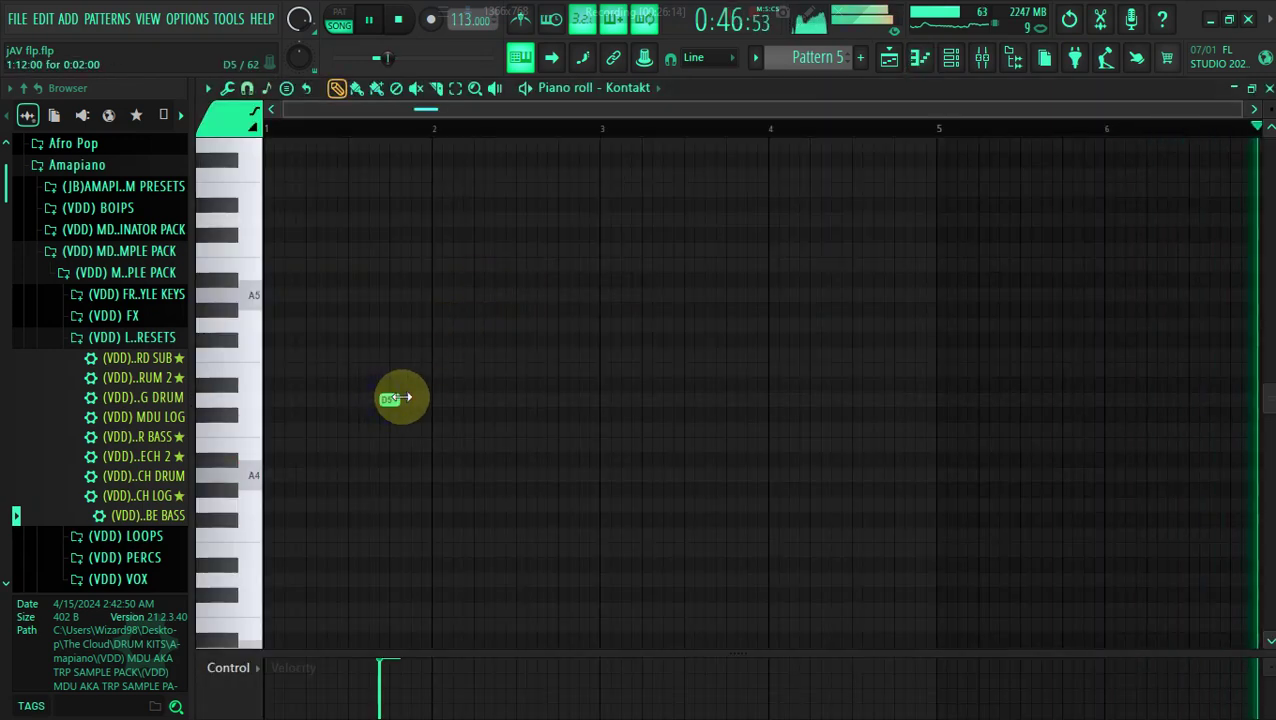
left_click_drag(495, 397, 565, 399)
left_click(339, 355)
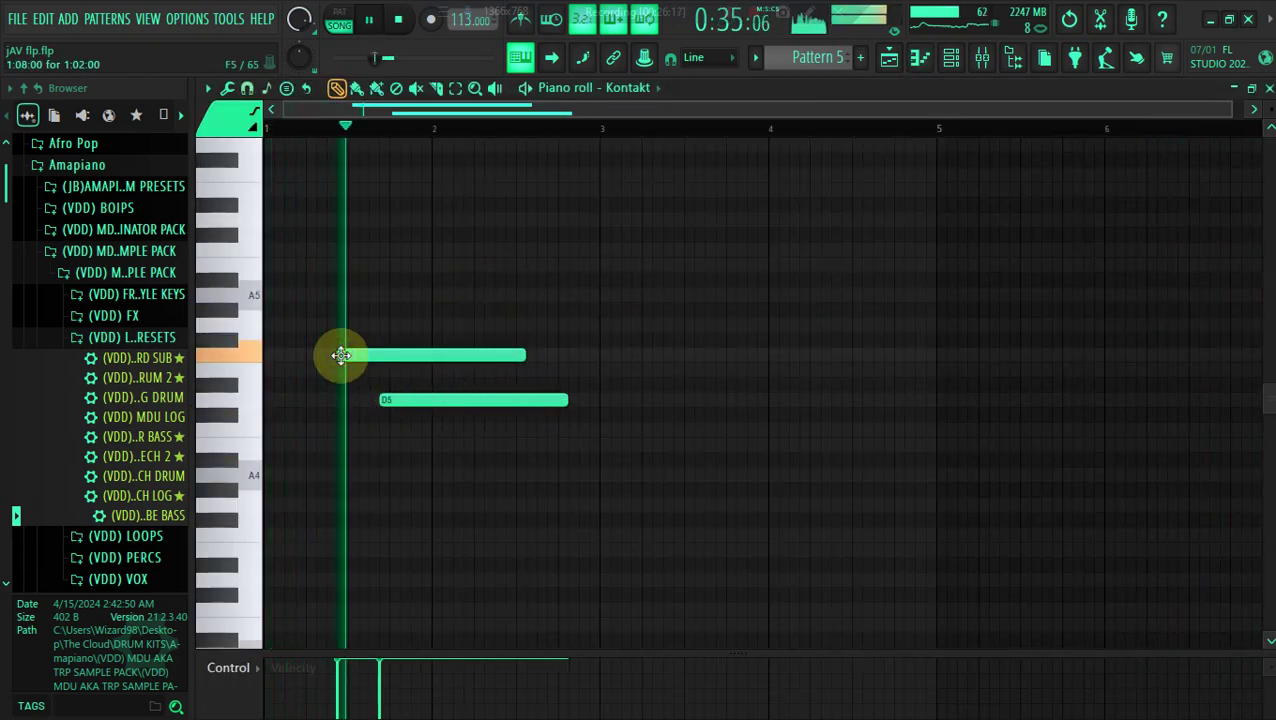
left_click(508, 325)
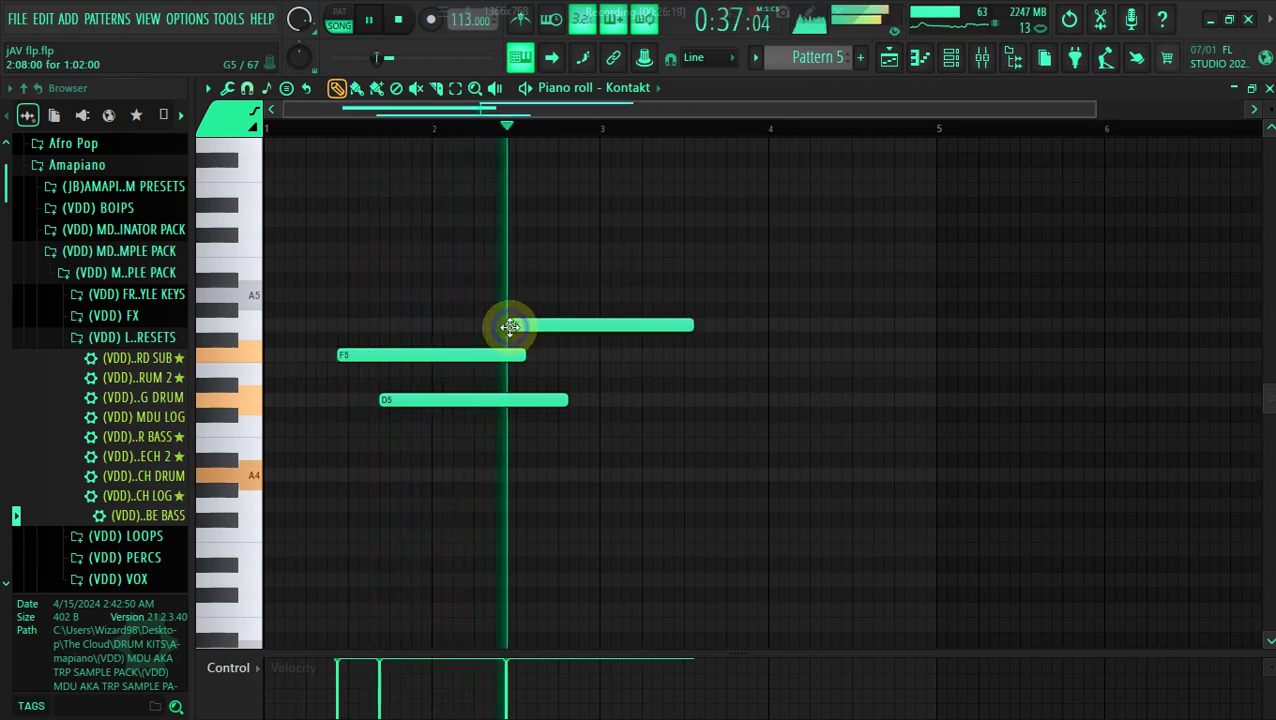
left_click(656, 297)
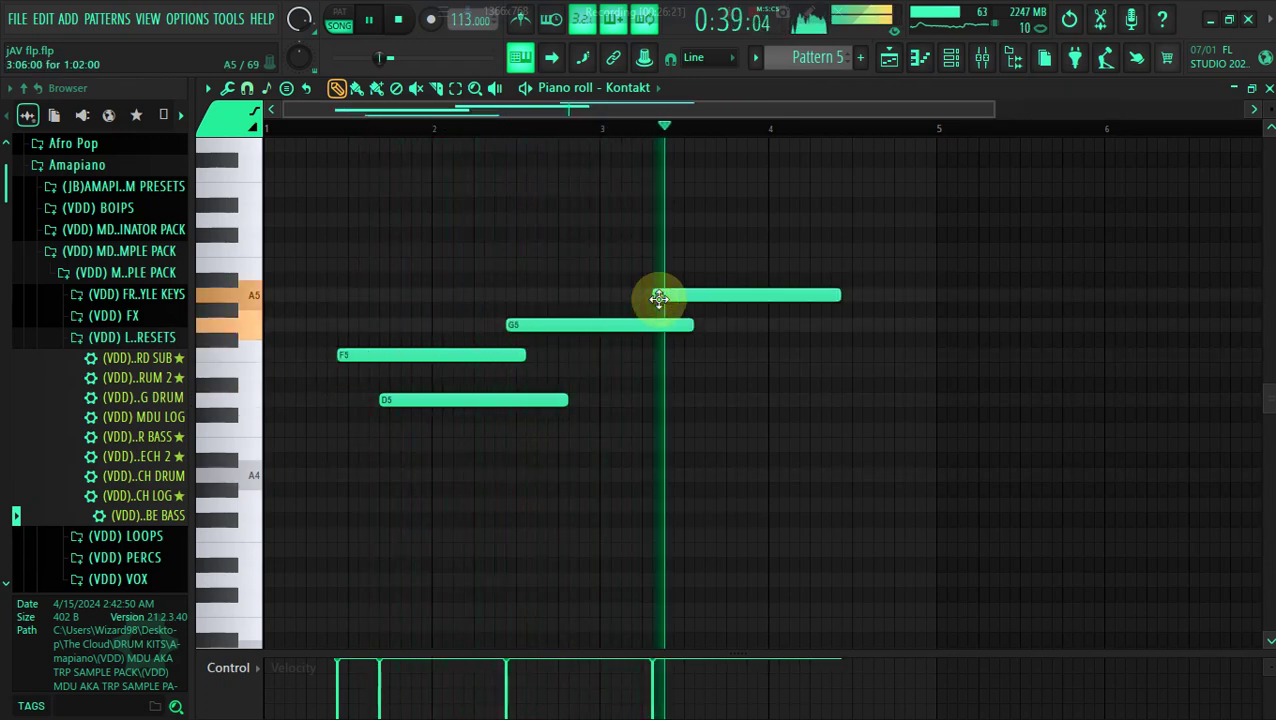
right_click(711, 270)
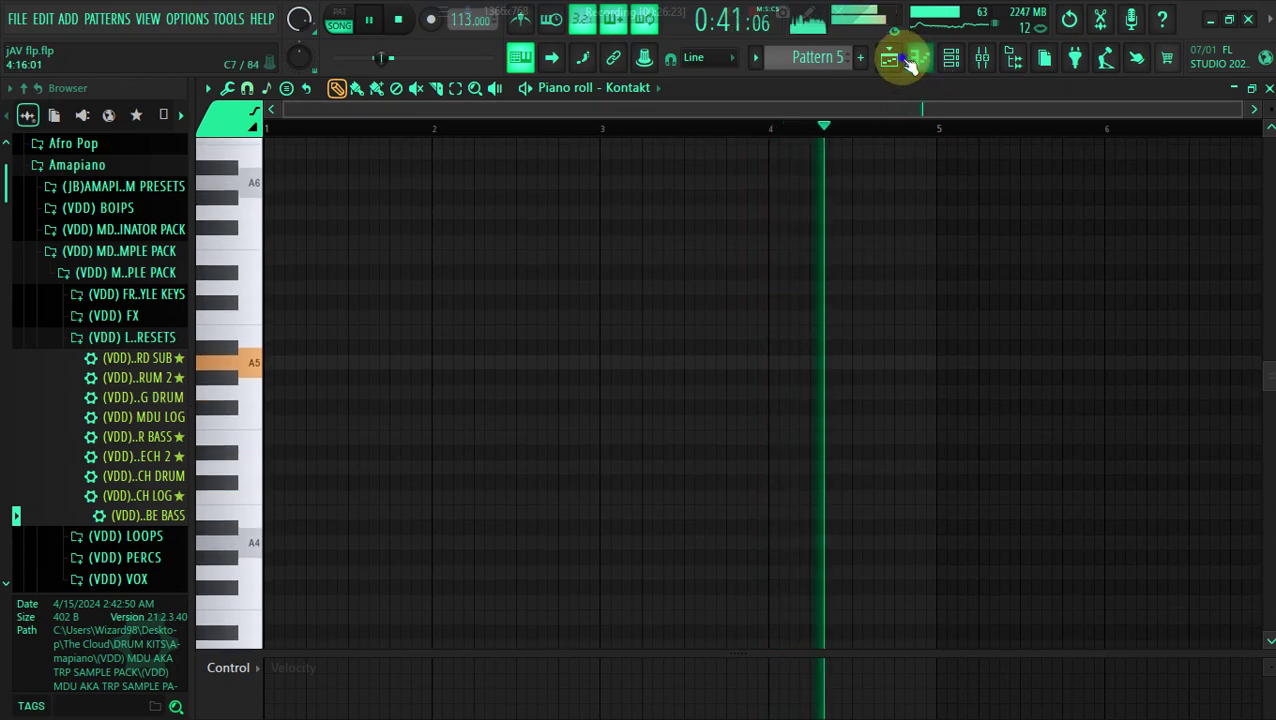
Return to the playlist and show the arrangement from bar 1 to about bar 37
left_click(891, 58)
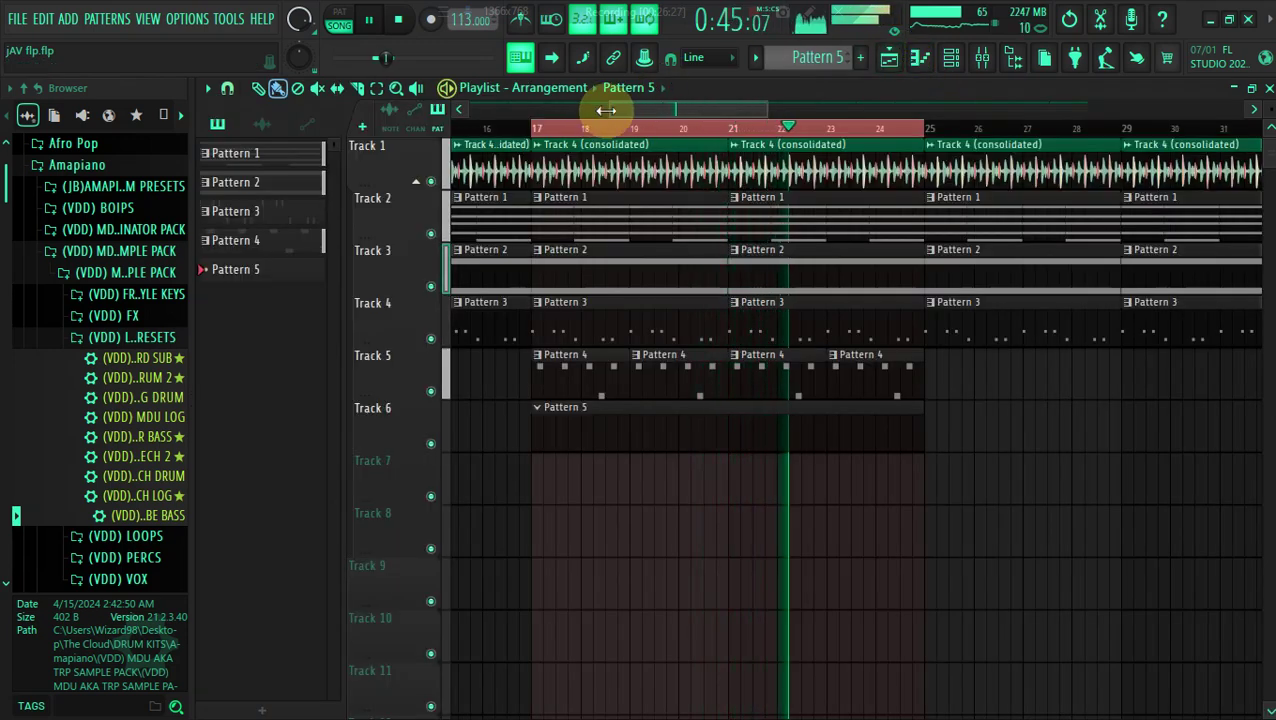
left_click_drag(606, 109, 421, 140)
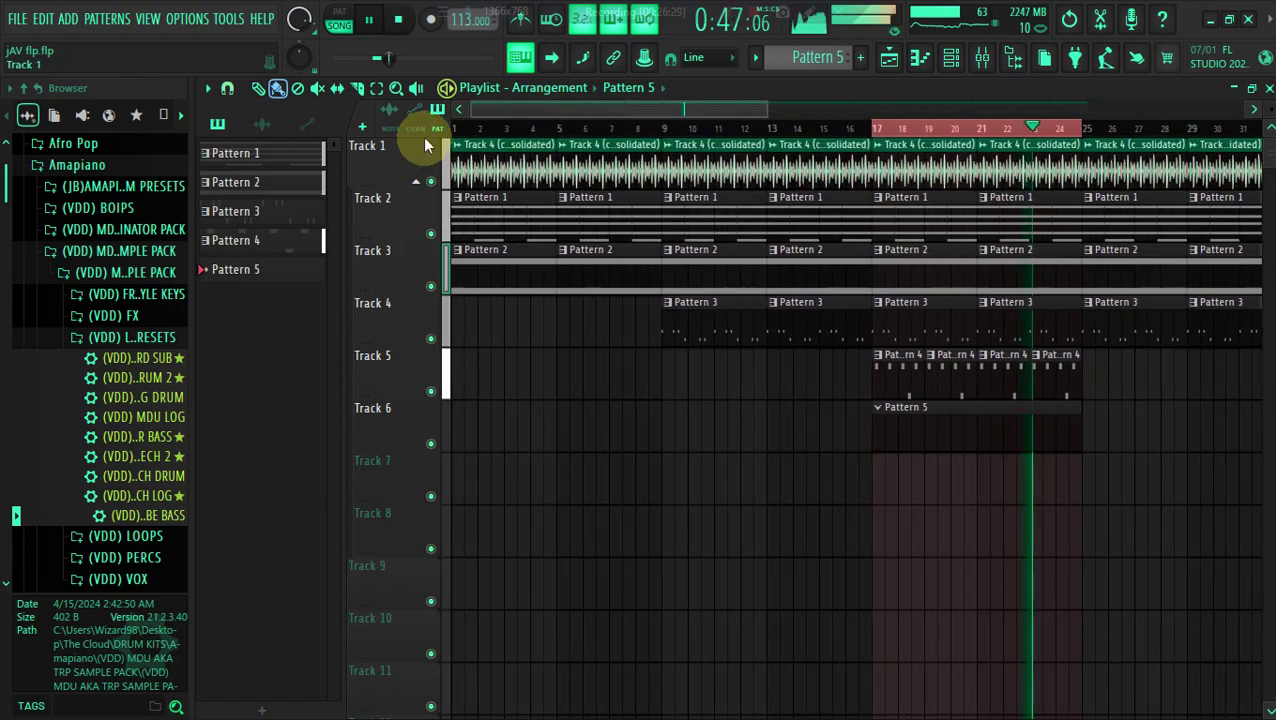
left_click_drag(768, 107, 829, 105)
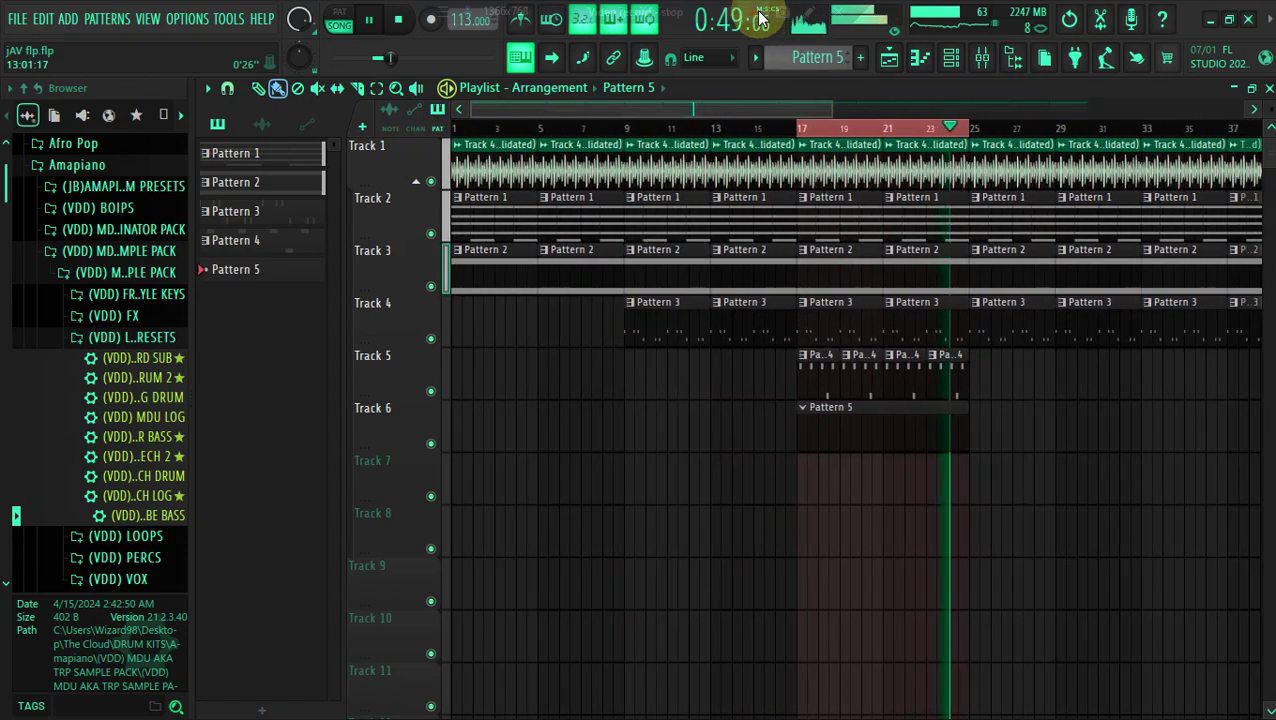